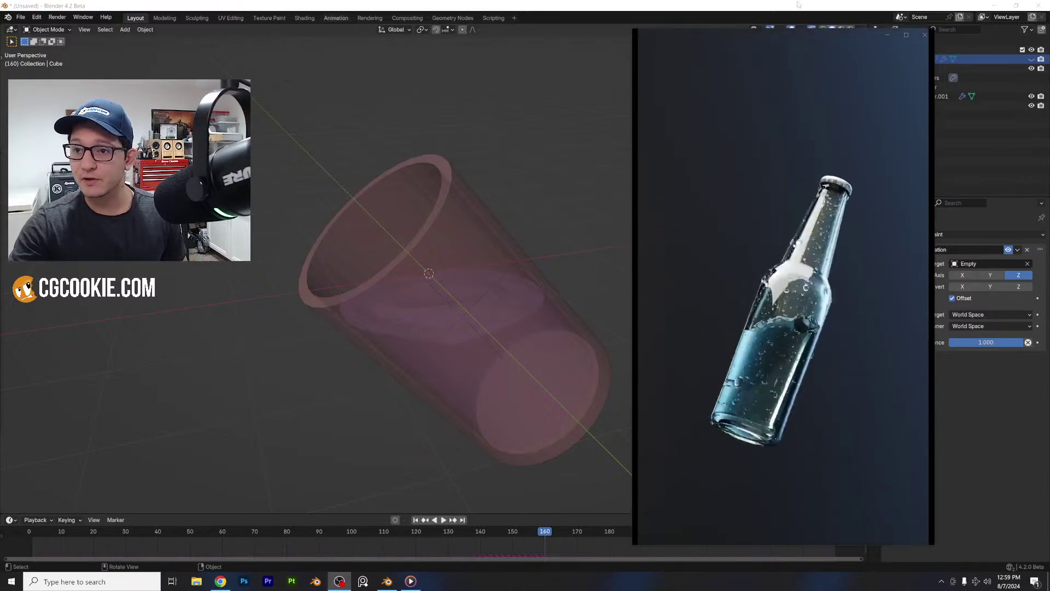
- Examine the reference animation of the liquid sloshing inside the bottle, then close the media player
drag(788, 35, 673, 37)
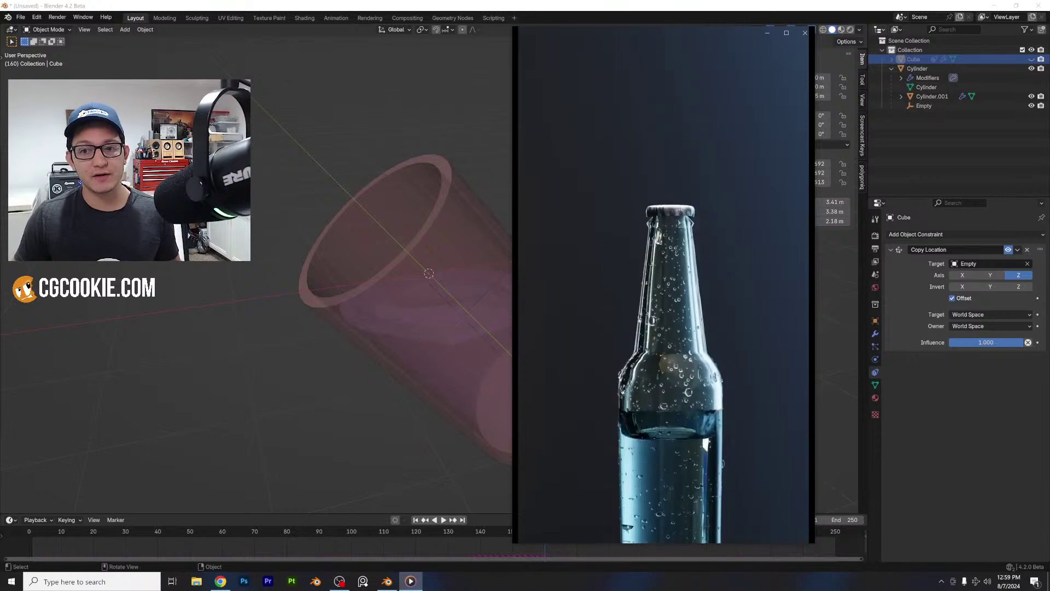
mouse_move(670, 35)
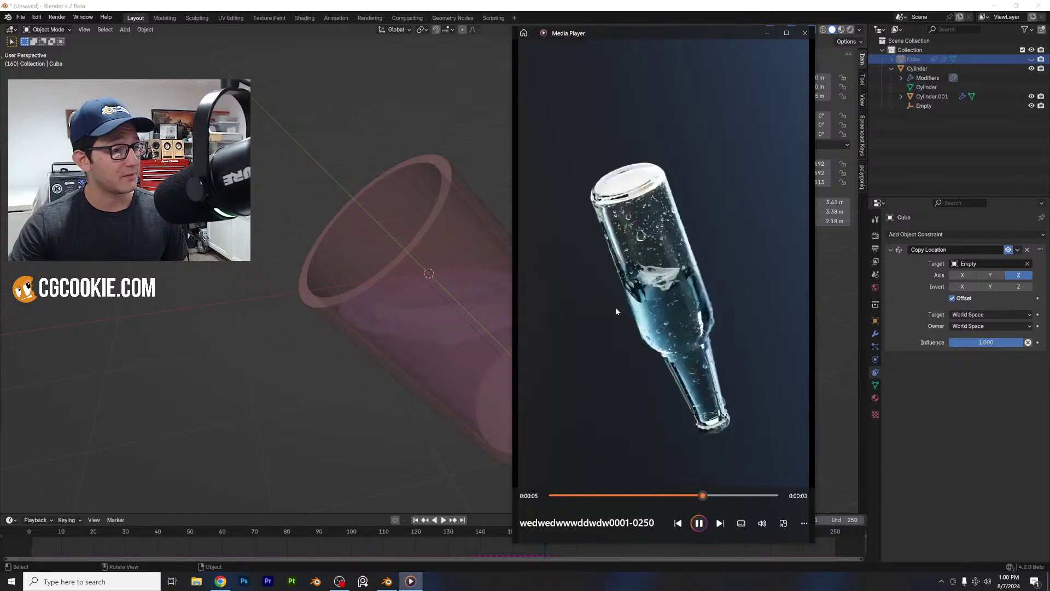
click(804, 33)
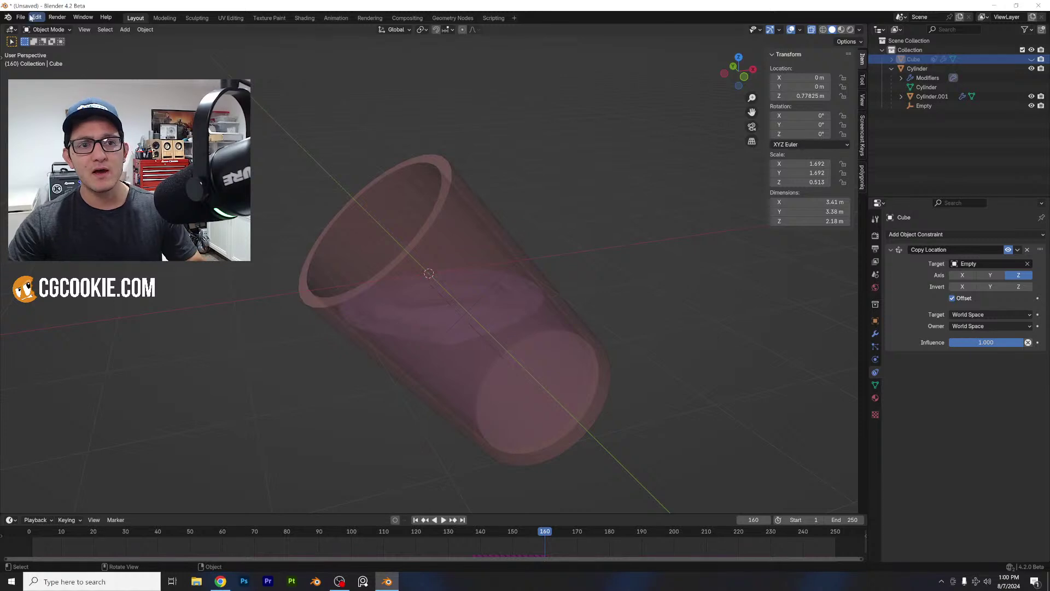
- Start a new file without saving the current glass scene
click(20, 17)
mouse_move(91, 30)
click(132, 27)
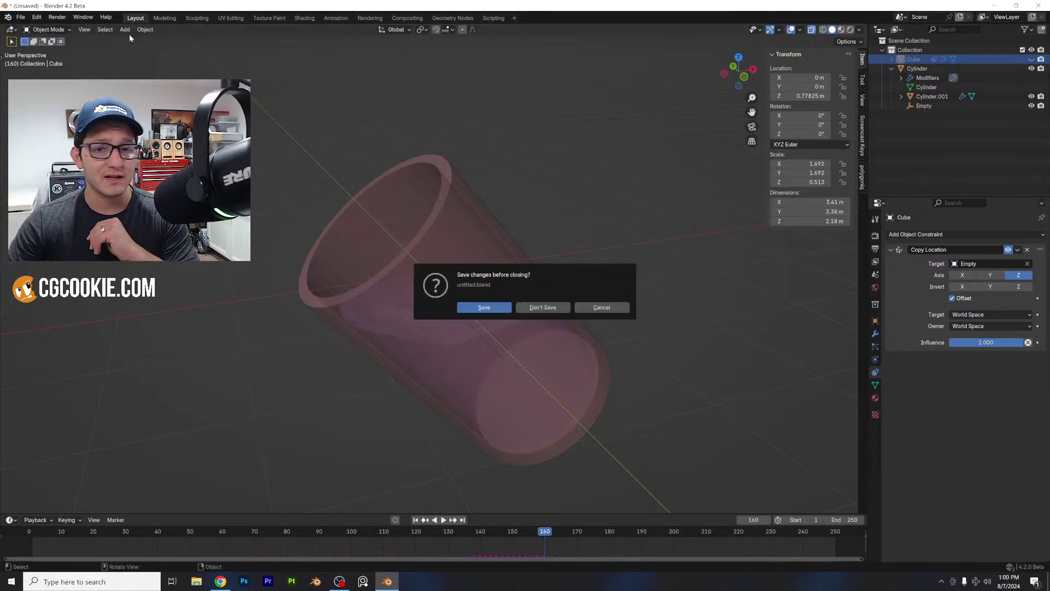
click(543, 308)
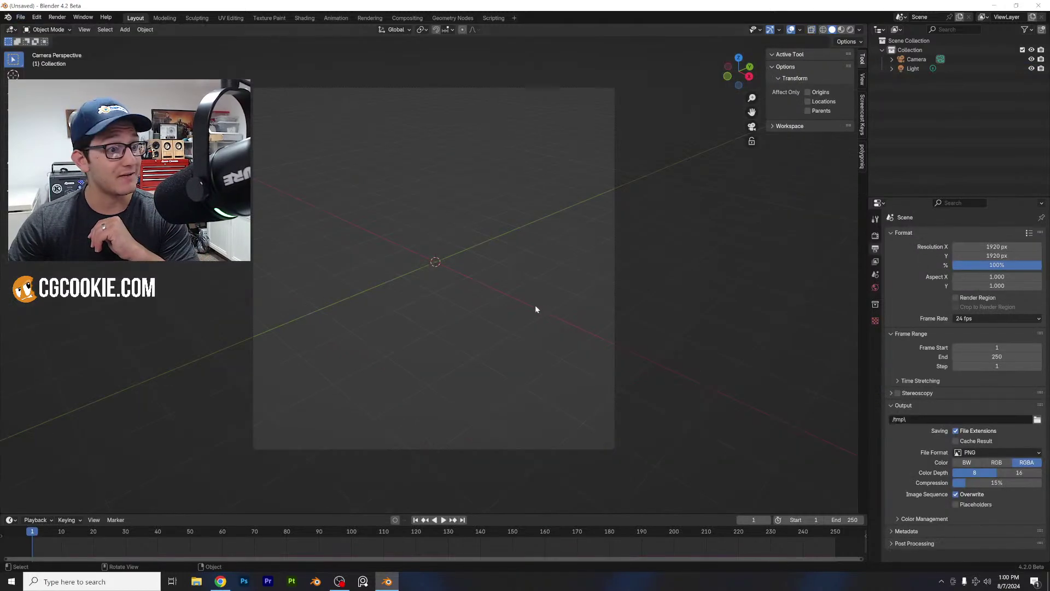
- Delete the camera and the light from the default scene
middle_drag(411, 310, 437, 274)
key(a)
key(x)
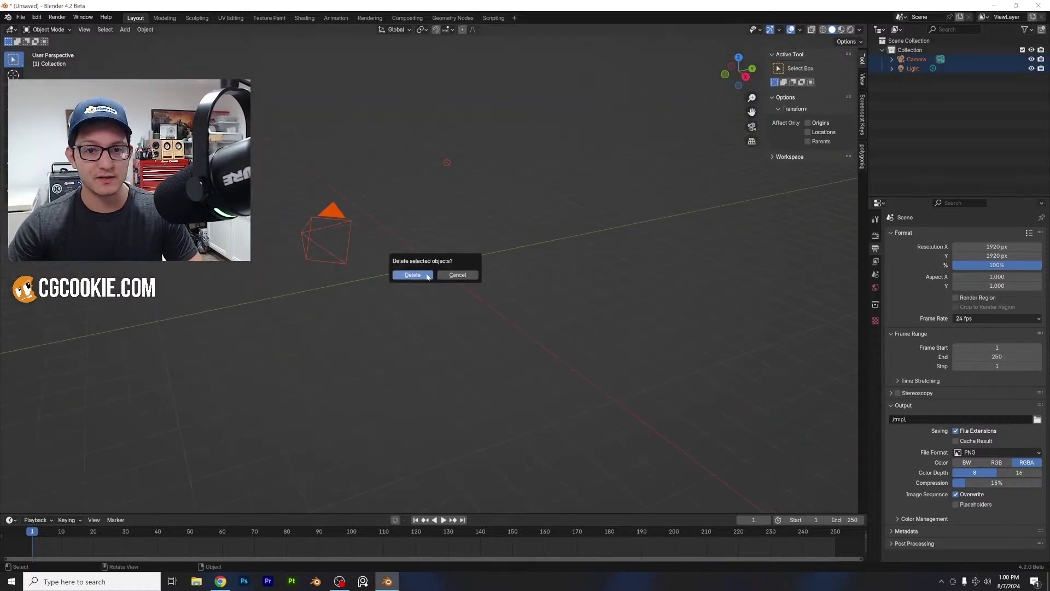
click(405, 275)
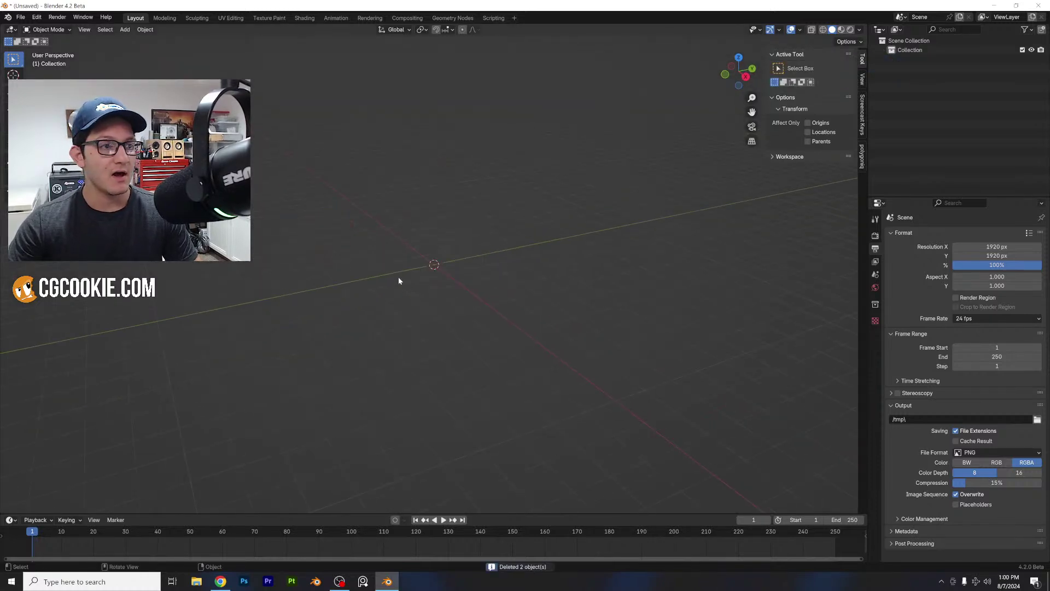
- Add a mesh cylinder at the world origin
key(shift+a)
click(417, 243)
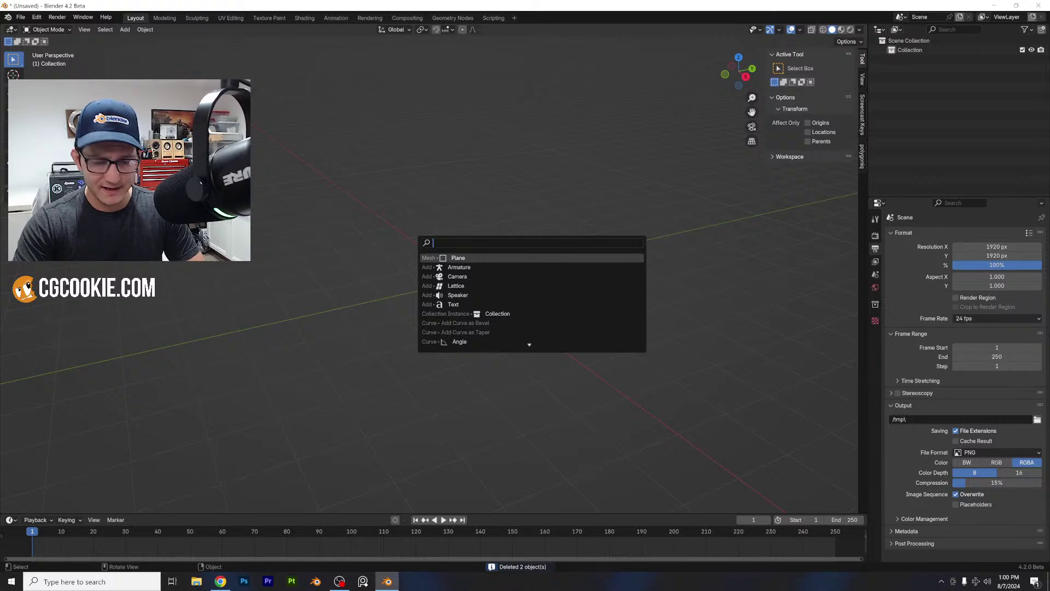
text(cyl)
key(Return)
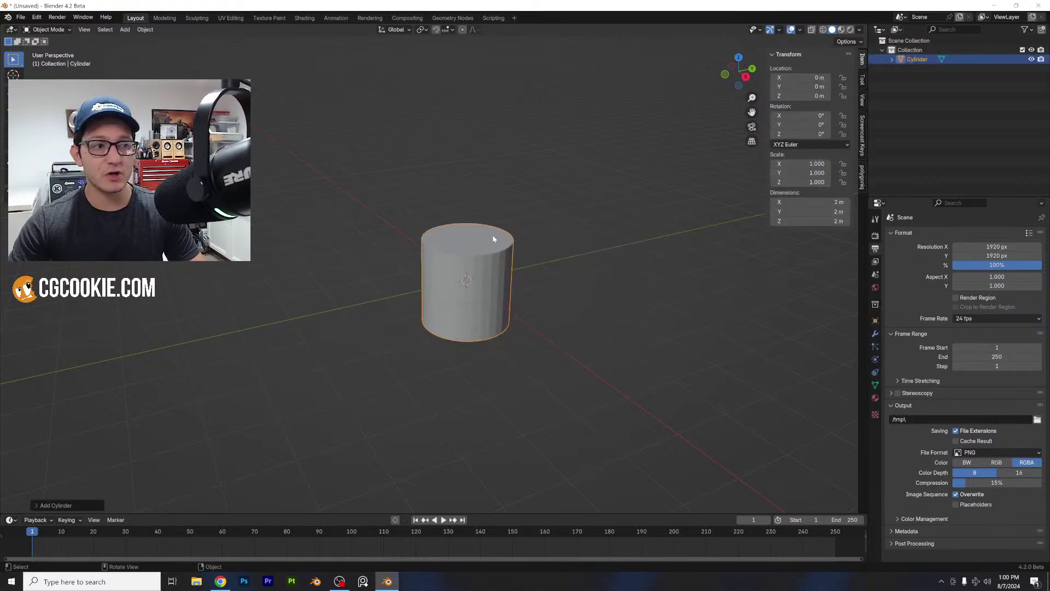
- Delete the cylinder's top face in Edit Mode to leave the top open
scroll(495, 247, up, 6)
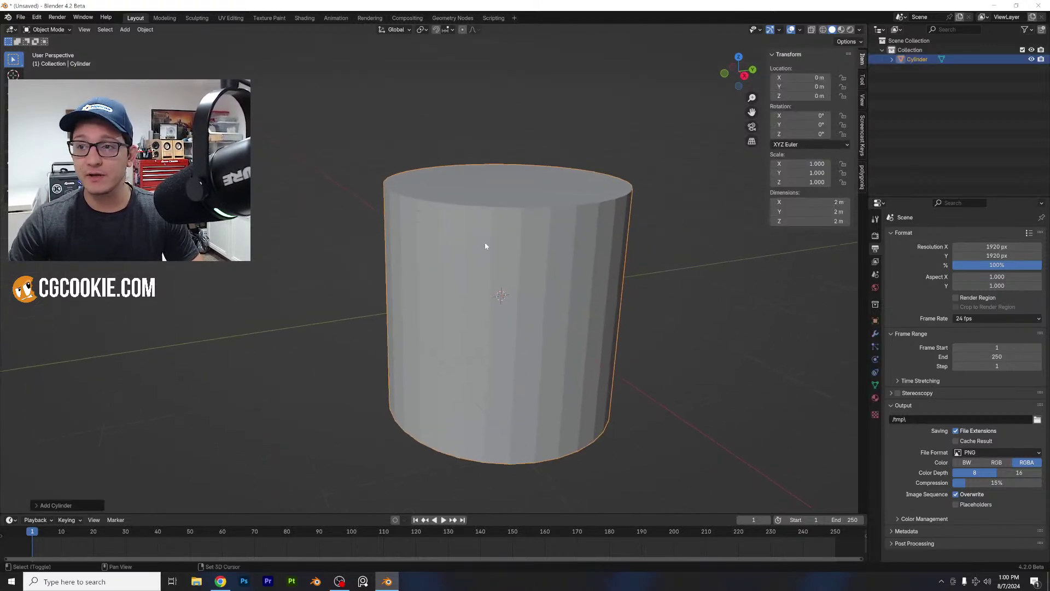
middle_drag(629, 109, 466, 186)
key(Tab)
click(489, 206)
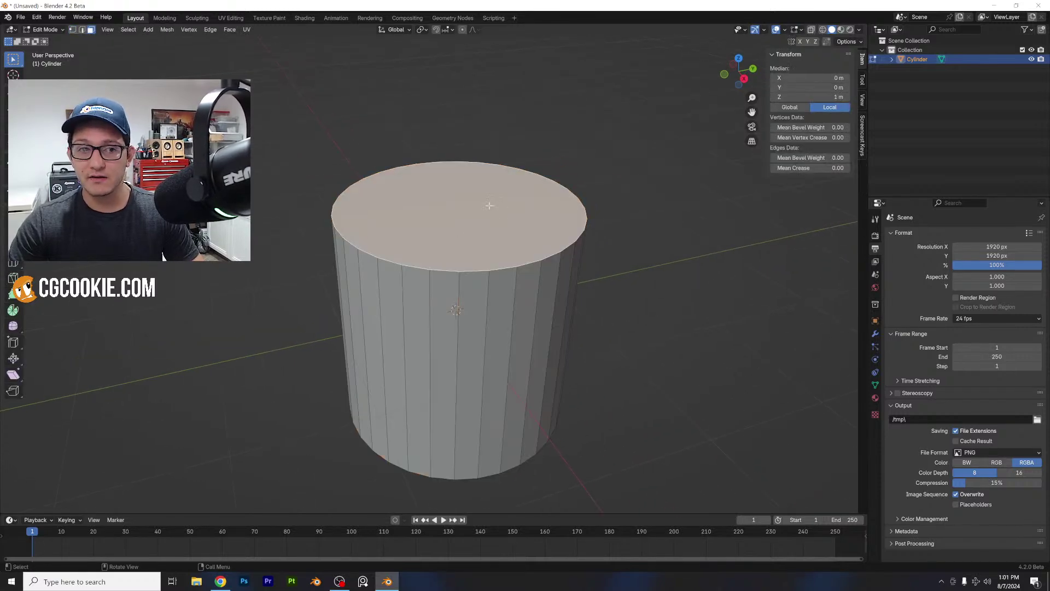
scroll(498, 234, down, 2)
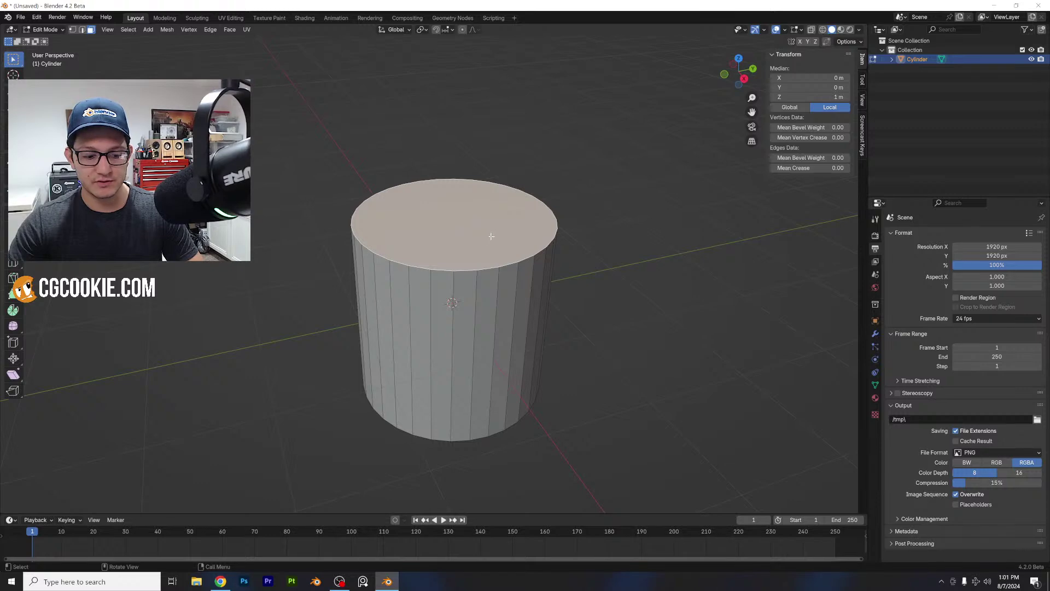
key(x)
click(465, 258)
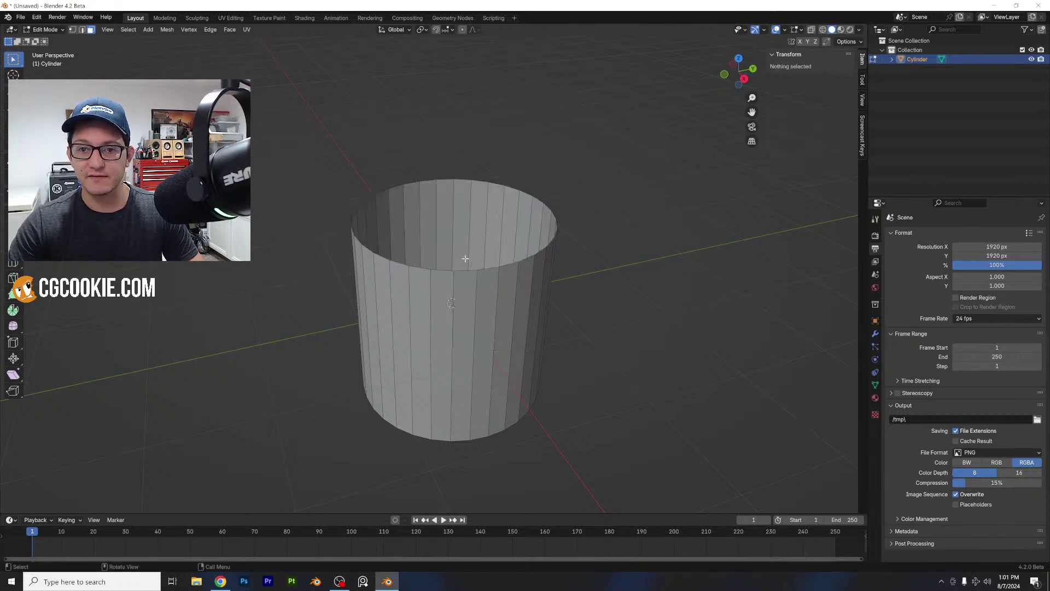
- In the right orthographic view, extrude the top rim about 1 m along Z and scale it to roughly half width for the shoulder
click(742, 80)
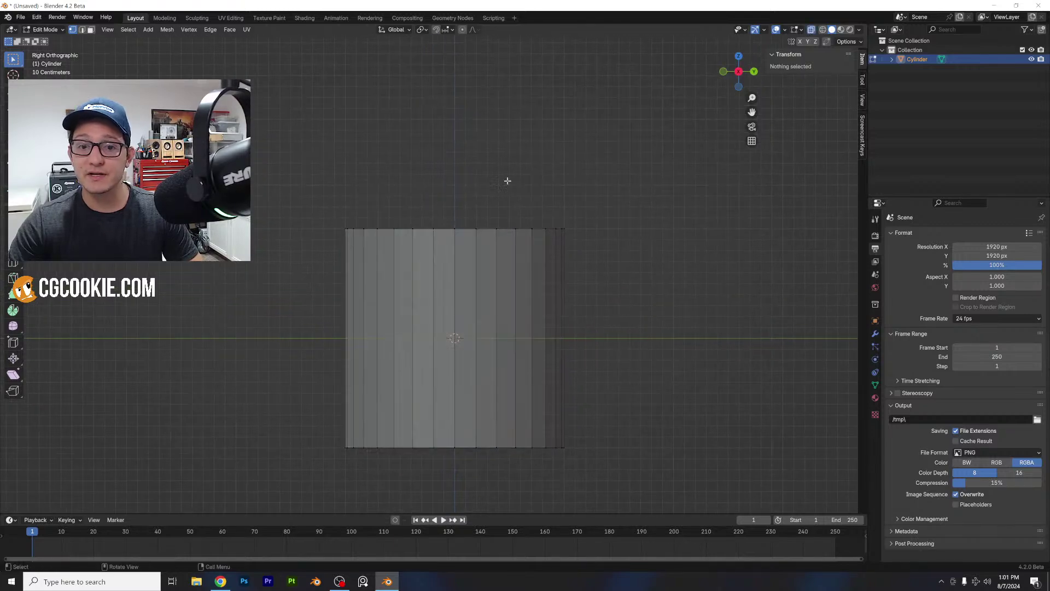
drag(307, 155, 629, 328)
key(e)
key(z)
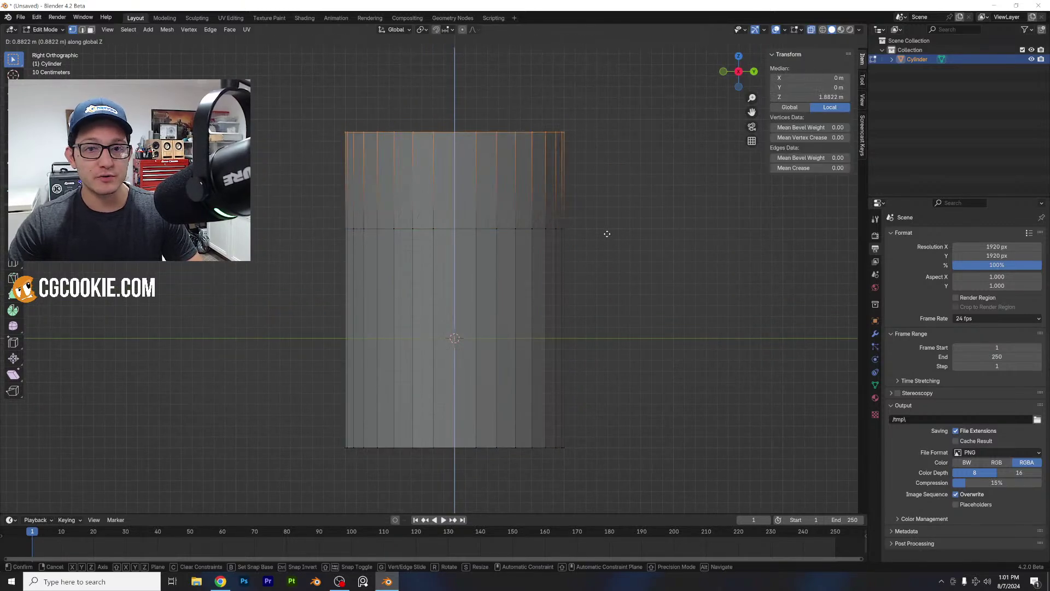
click(626, 207)
key(s)
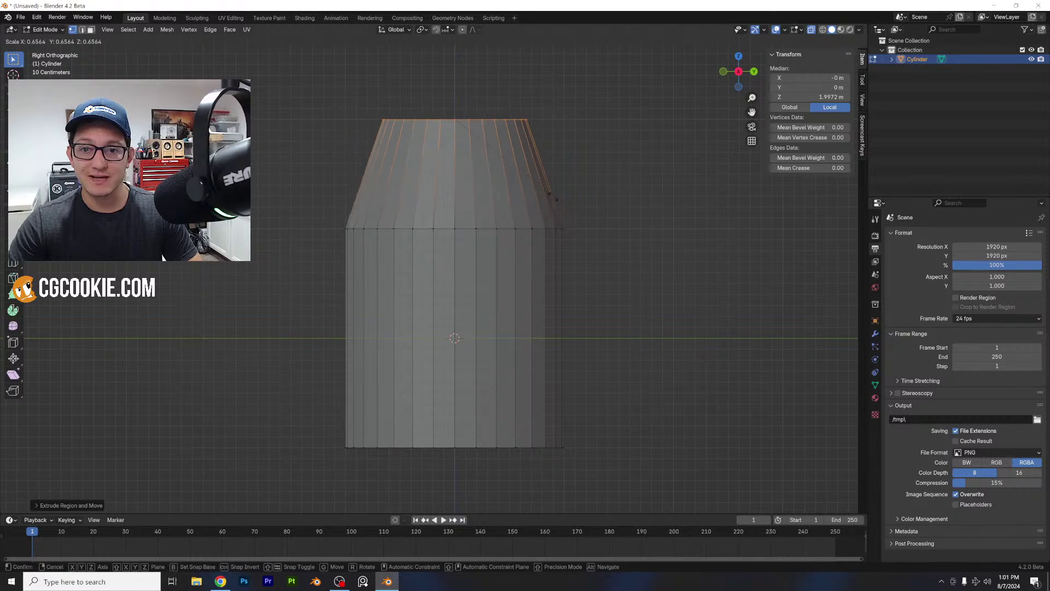
click(524, 181)
- Extrude the top rim about 0.68 m further along Z and scale it to about 0.64 to form a tapered neck
shift+middle_drag(524, 182, 540, 324)
key(e)
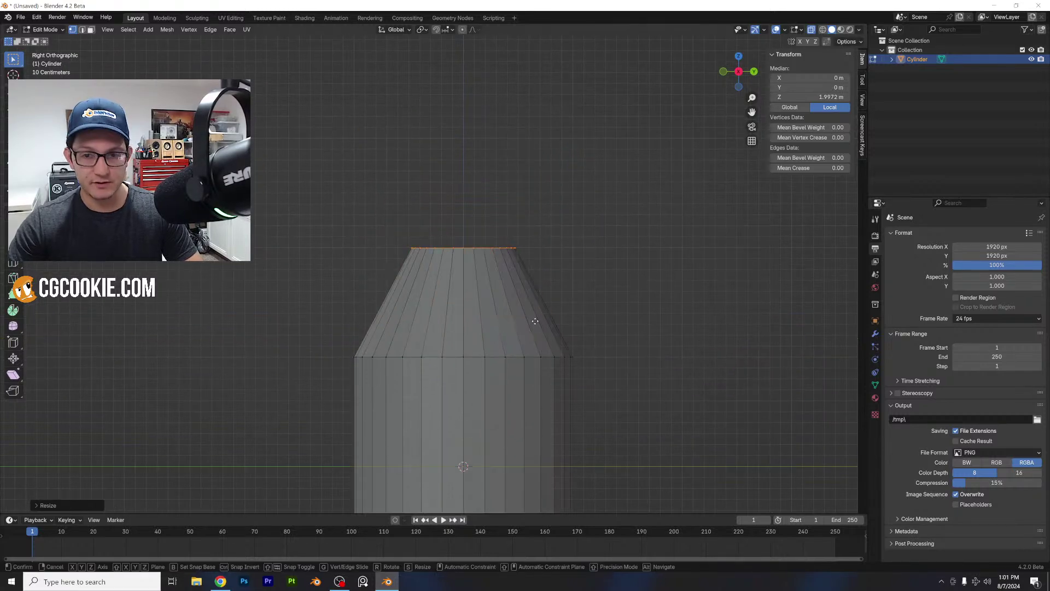
key(z)
click(534, 250)
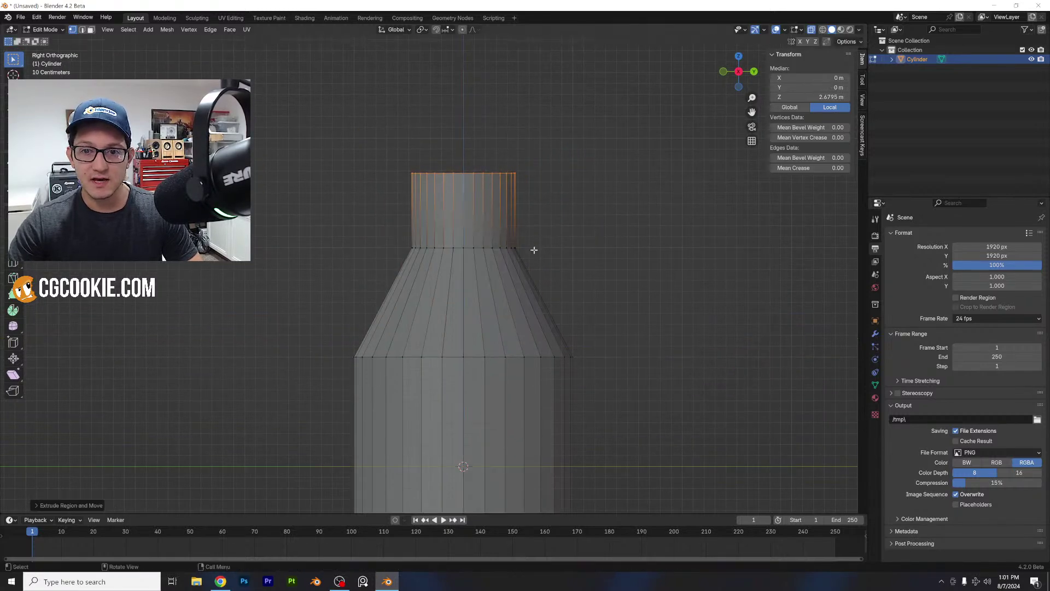
key(s)
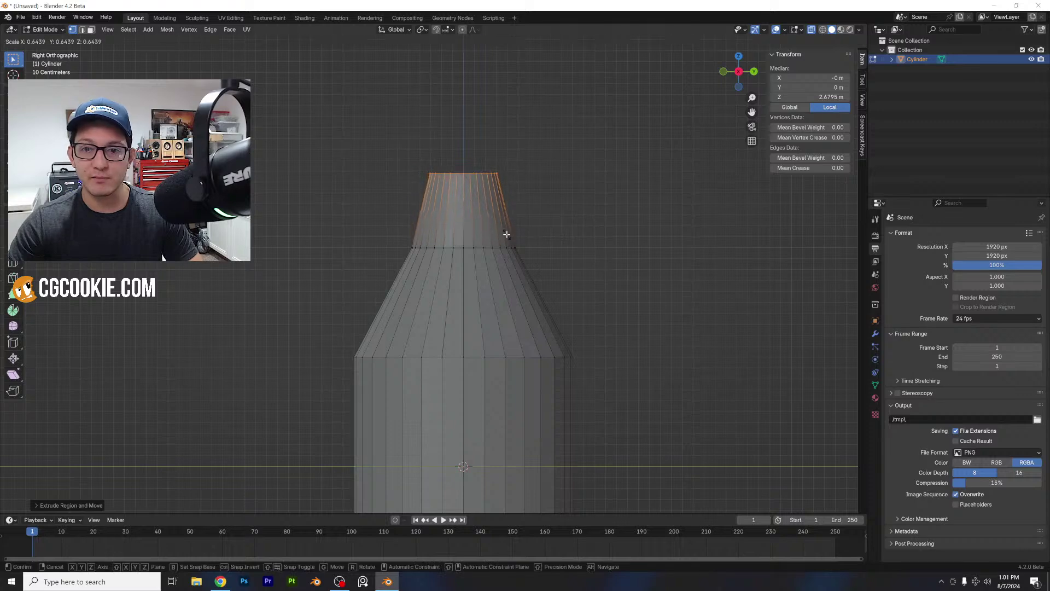
click(506, 235)
- Try to lengthen the neck with another extrusion of about 0.53 m along Z, tapered inward
key(e)
key(z)
click(512, 233)
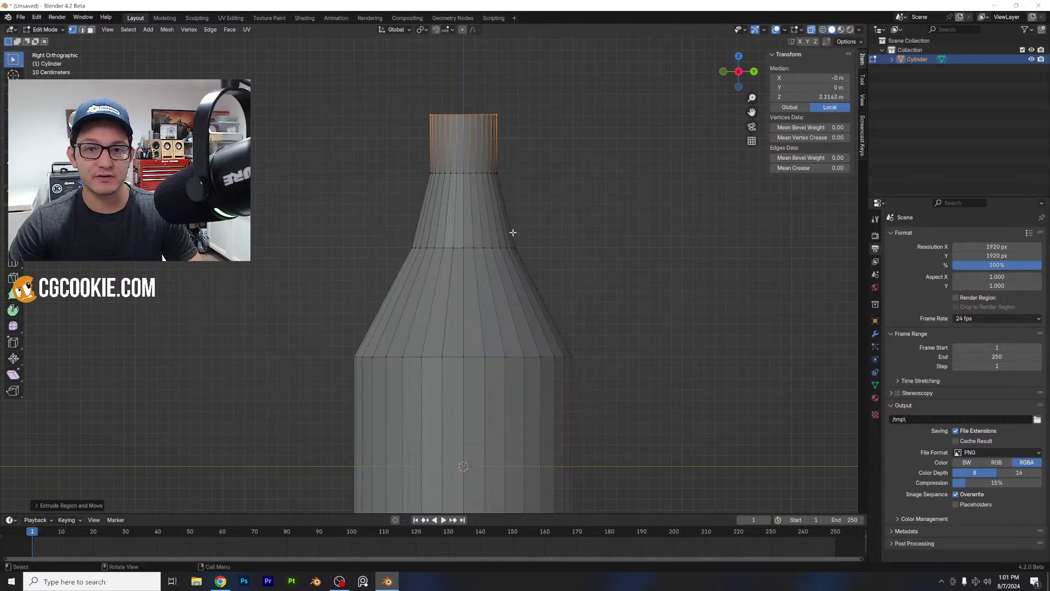
scroll(512, 233, down, 2)
key(s)
click(513, 177)
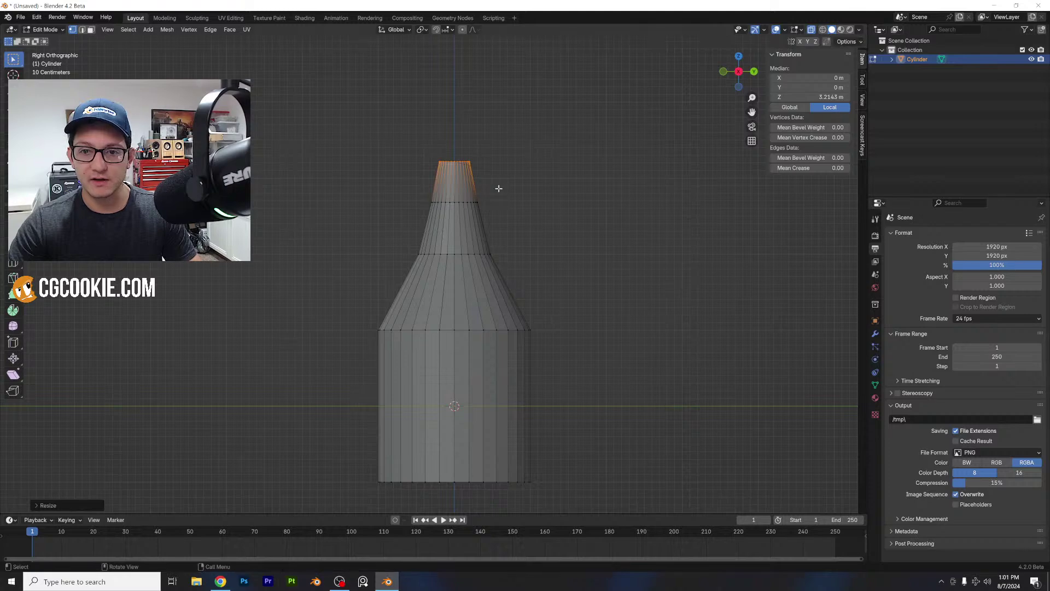
key(ctrl+z)
key(ctrl+z)
- Duplicate the bottle in place in Object Mode and scale the copy to about 0.93 as the inner shell
middle_drag(497, 192, 481, 263)
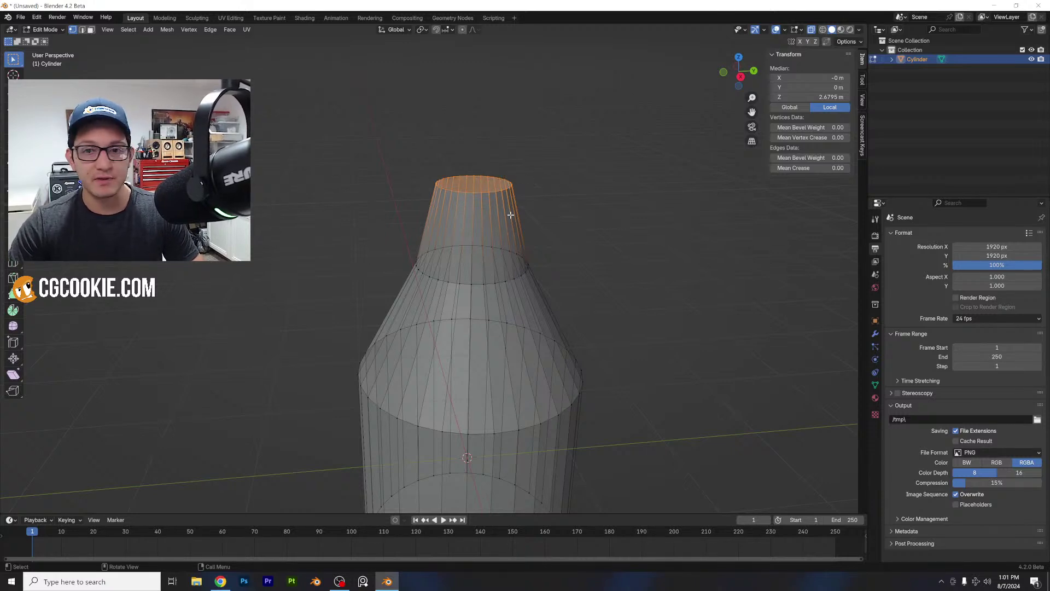
key(Tab)
key(shift+d)
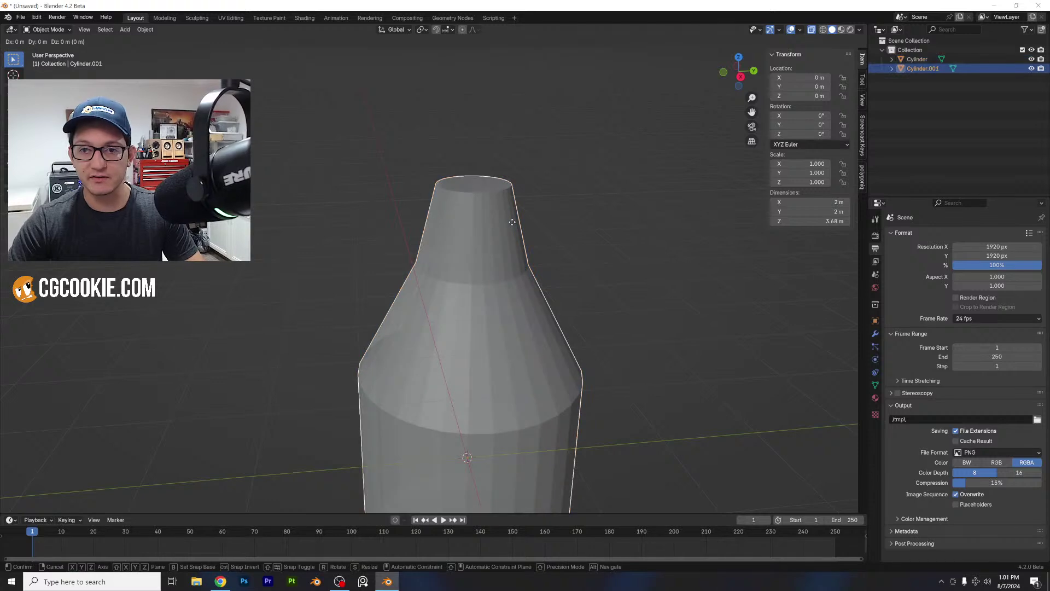
right_click(511, 221)
click(742, 76)
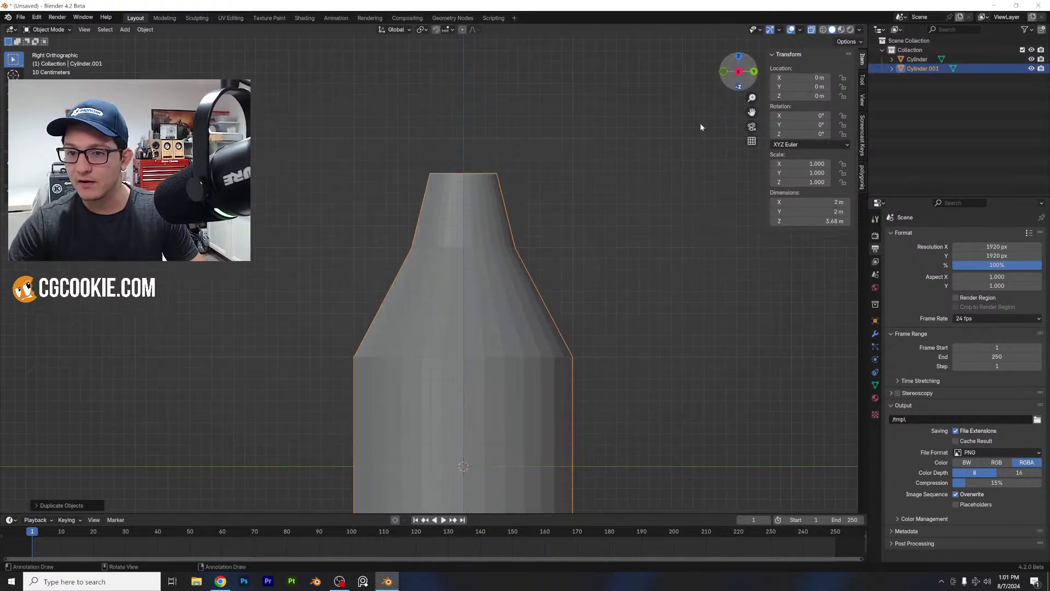
key(s)
click(539, 328)
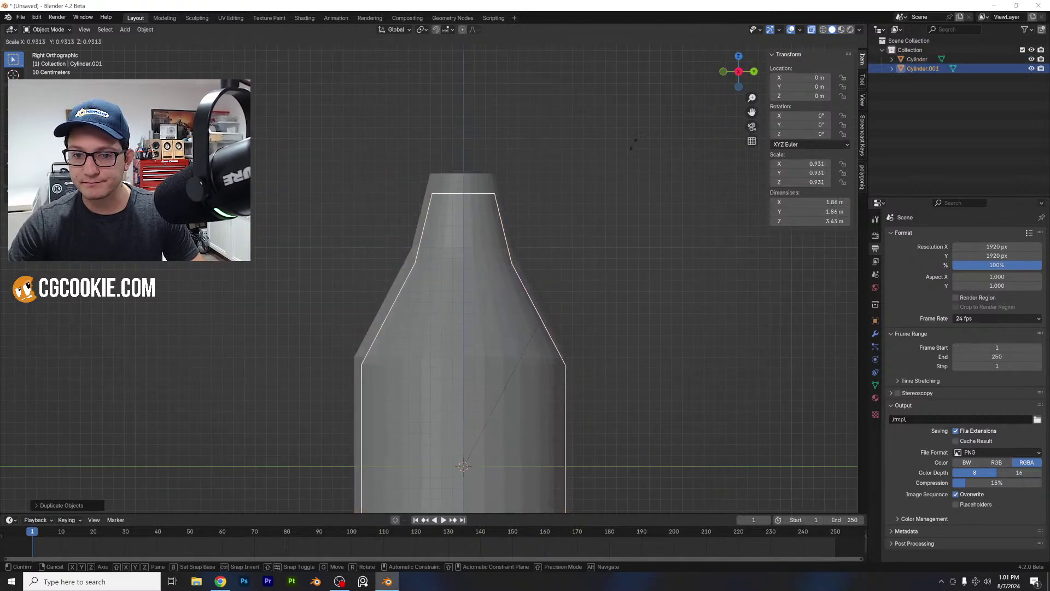
- Raise the inner copy's shoulder and neck-base edge loops along Z to line up with those of the outer bottle
key(Tab)
drag(625, 334, 395, 395)
key(g)
key(z)
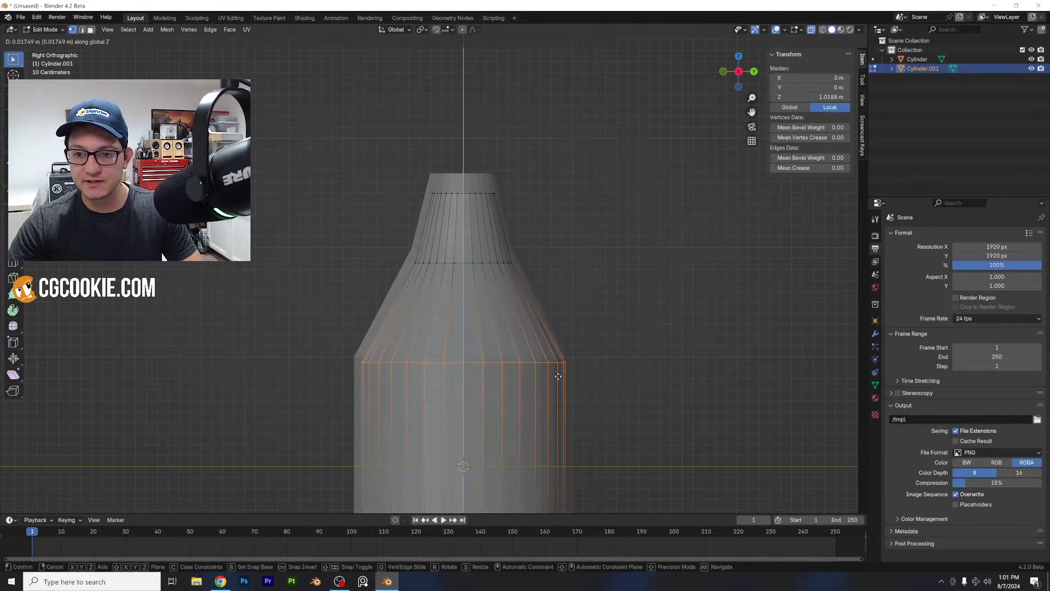
click(558, 372)
drag(607, 258, 372, 290)
key(g)
key(z)
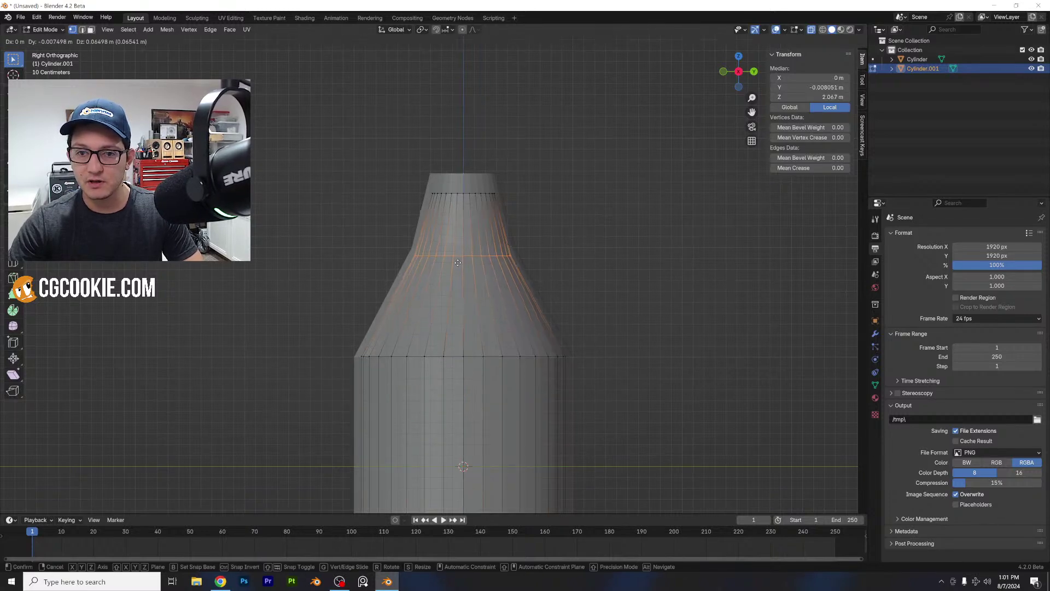
click(458, 260)
- Raise the inner copy's top rim about 0.09 m along Z to just below the outer rim and return to Object Mode
drag(382, 159, 581, 228)
key(g)
key(z)
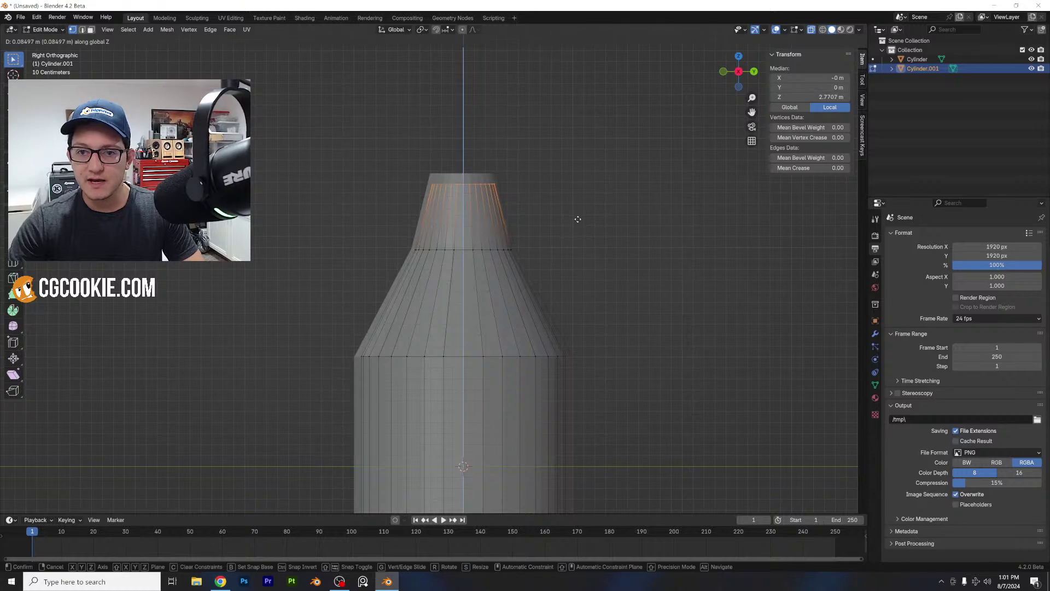
click(557, 282)
middle_drag(557, 281, 548, 349)
key(Tab)
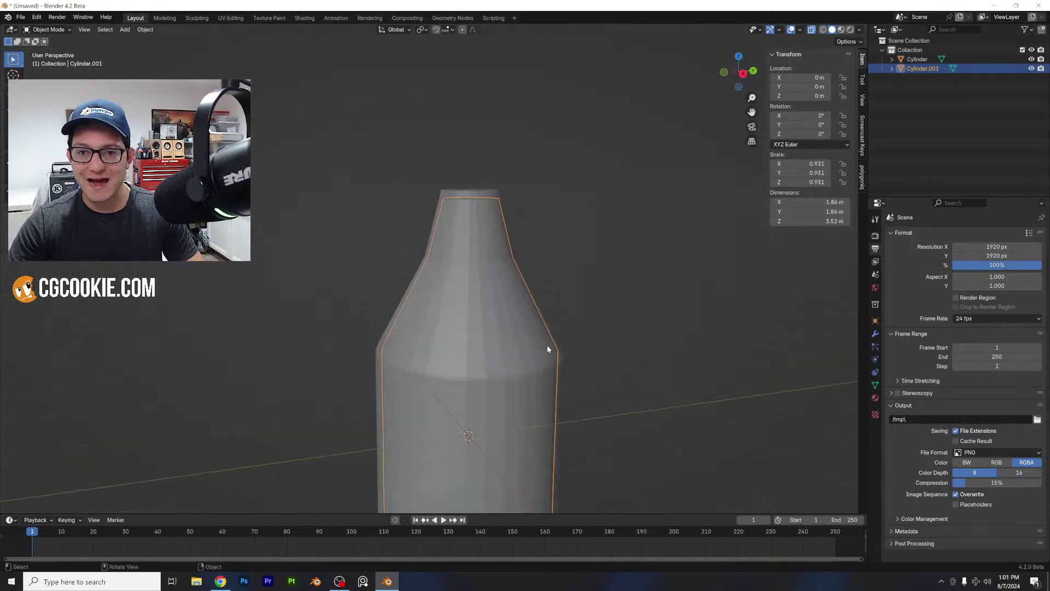
- Set the viewport shading color to Random to tell the two bottle shells apart, and select the inner one
click(490, 198)
middle_drag(517, 228, 501, 211)
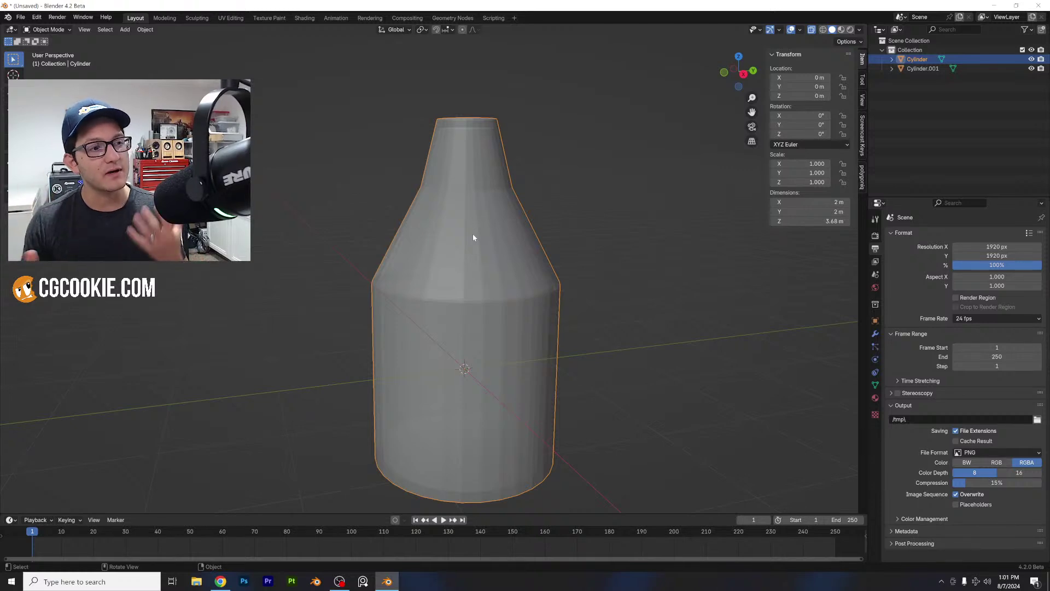
click(860, 30)
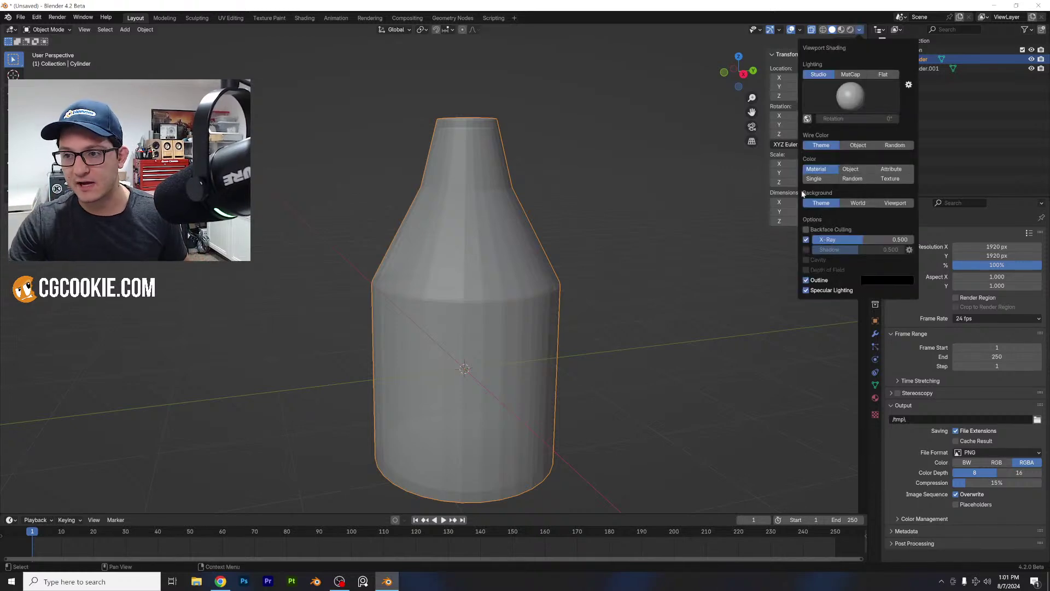
click(852, 178)
scroll(563, 191, up, 1)
click(481, 151)
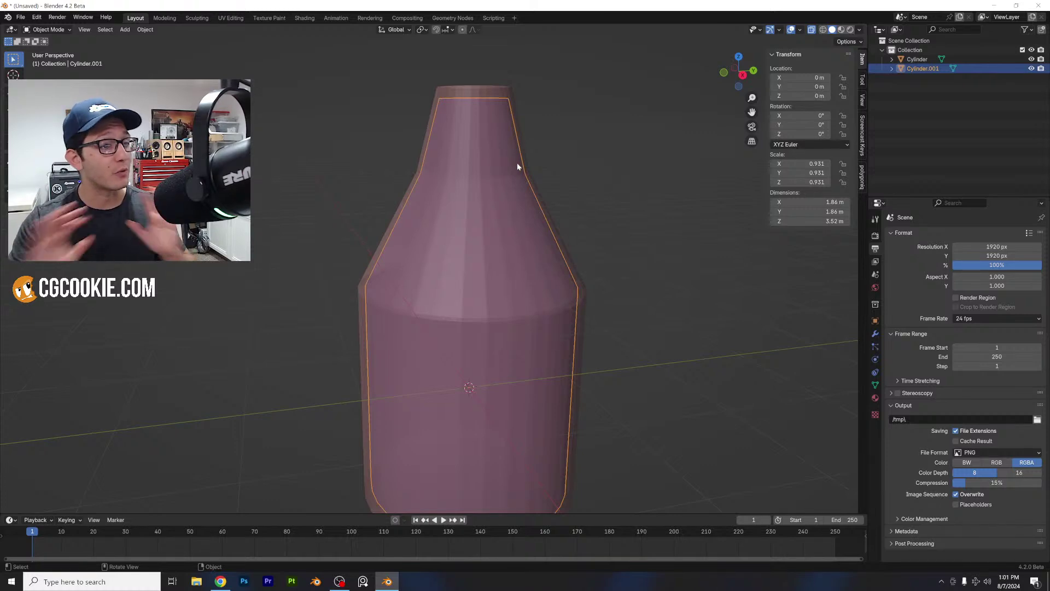
scroll(556, 164, down, 1)
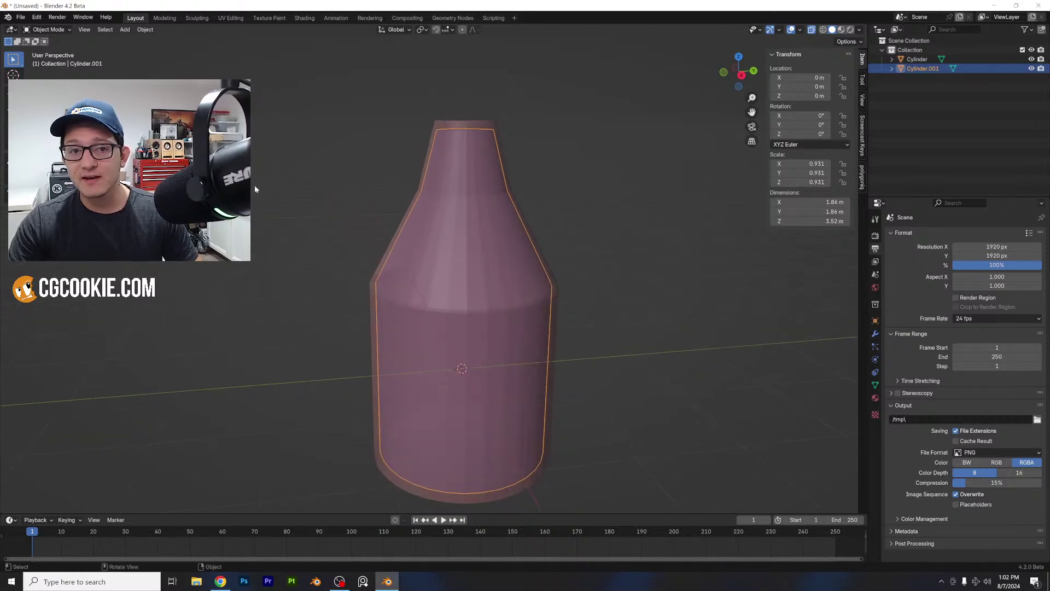
- Add a cube mesh and raise it about 2.55 m along Z so it surrounds the bottle's neck
click(126, 31)
mouse_move(164, 39)
click(230, 48)
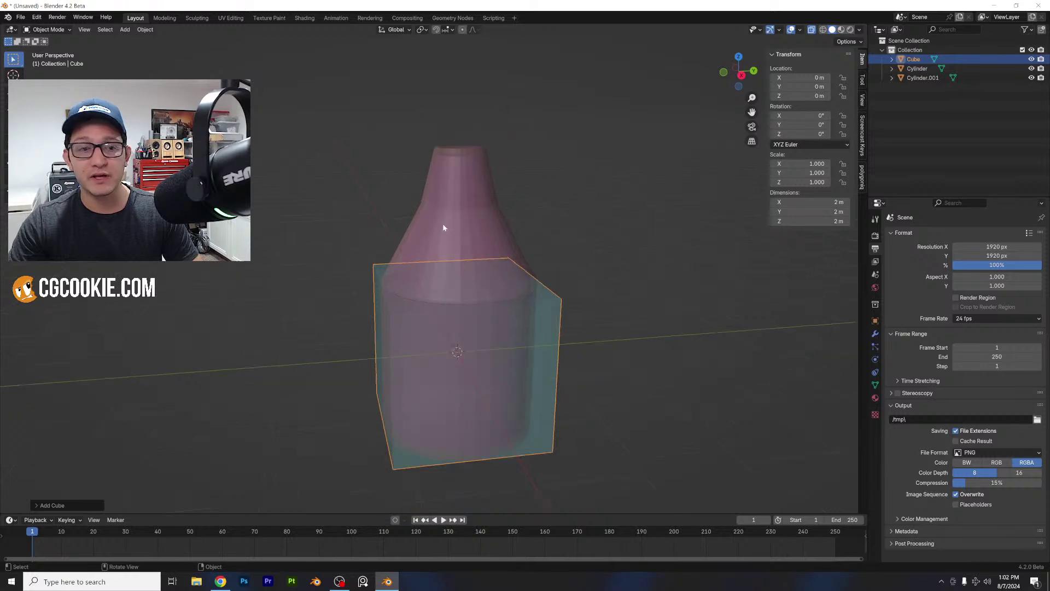
key(g)
key(z)
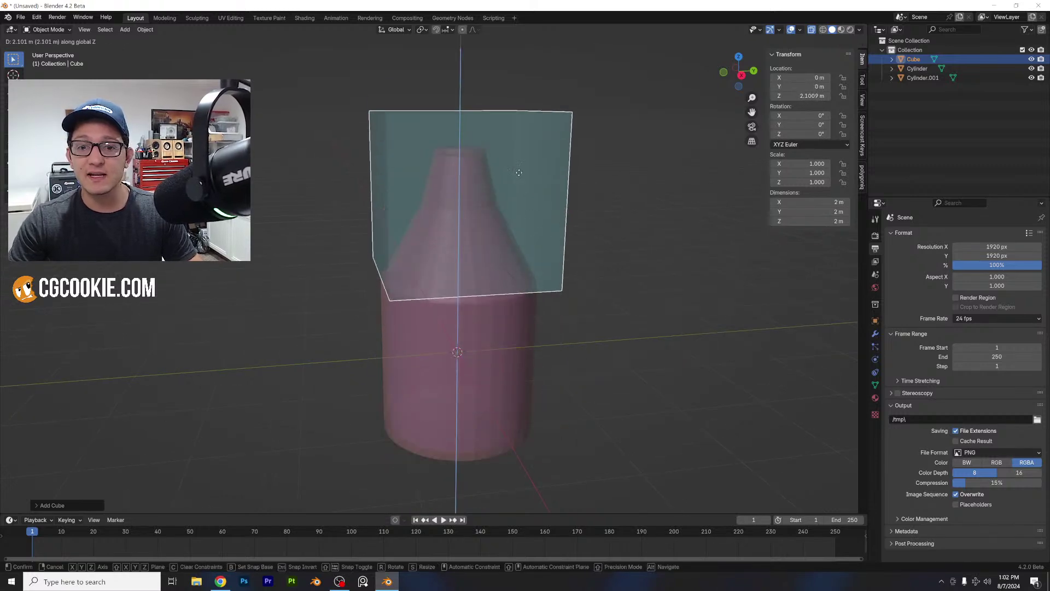
click(531, 183)
- Flatten the cube to about 0.44 along Z, then enlarge it uniformly to about 4.26 × 4.26 × 1.88 m
key(s)
key(z)
click(490, 169)
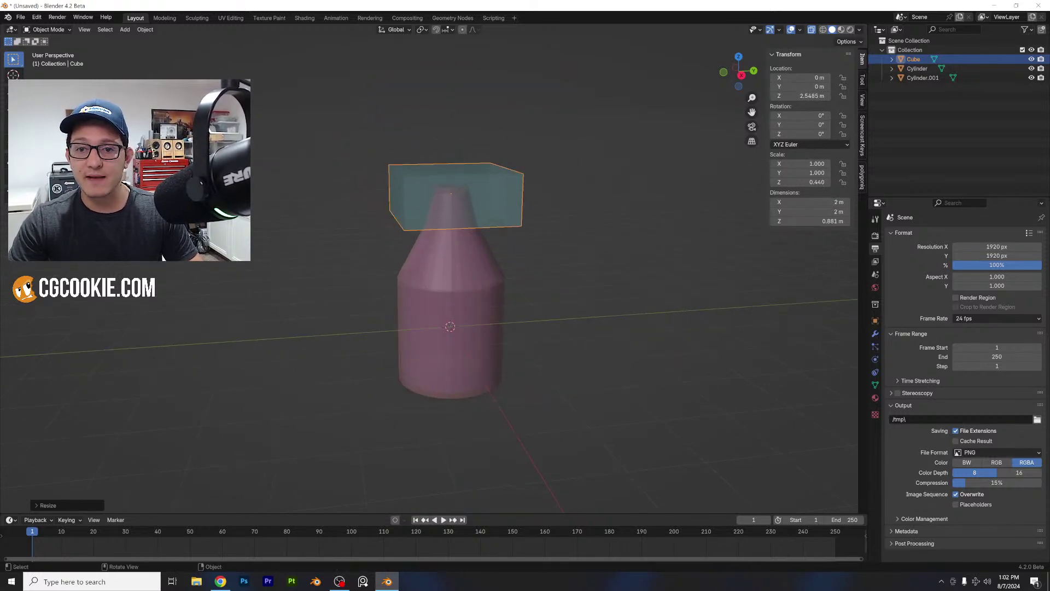
key(s)
click(560, 168)
middle_drag(531, 188, 549, 213)
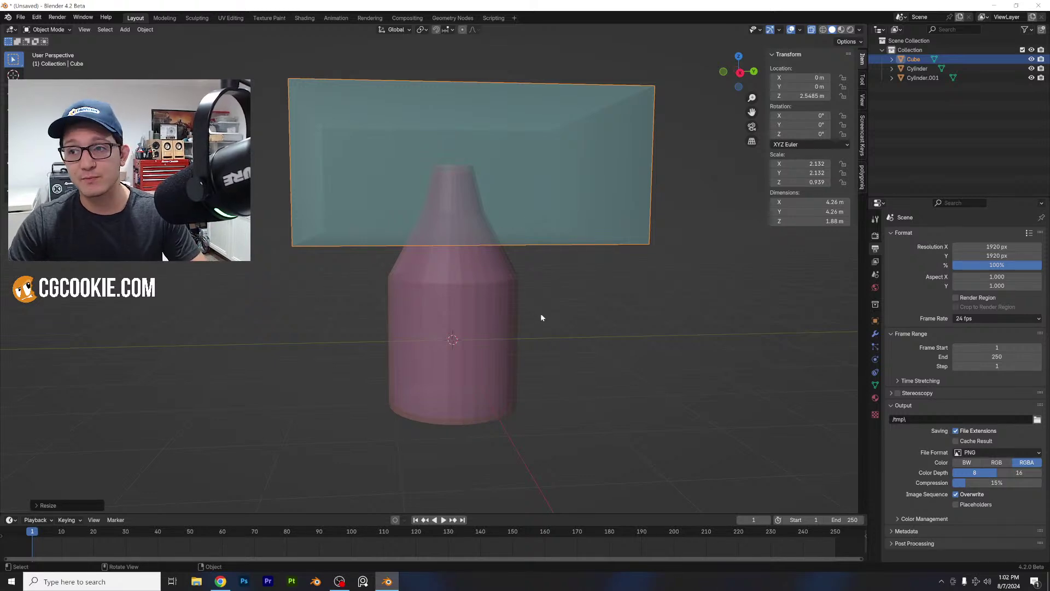
- Parent the inner bottle shell to the outer bottle with the Object option and deselect everything
scroll(542, 333, up, 2)
click(445, 323)
click(445, 320)
middle_drag(497, 314, 537, 297)
scroll(517, 303, up, 1)
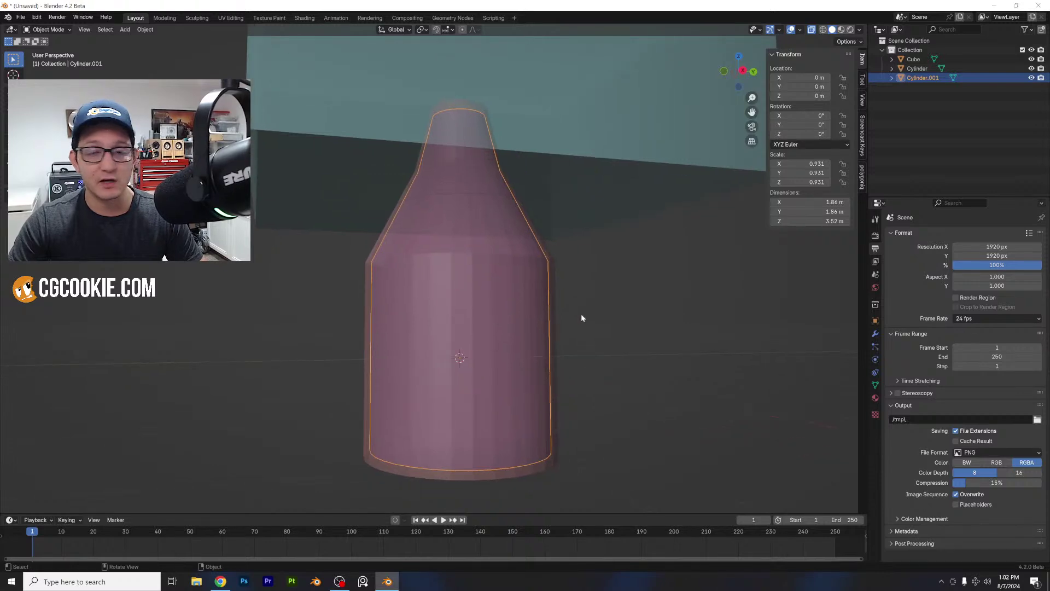
shift+click(554, 267)
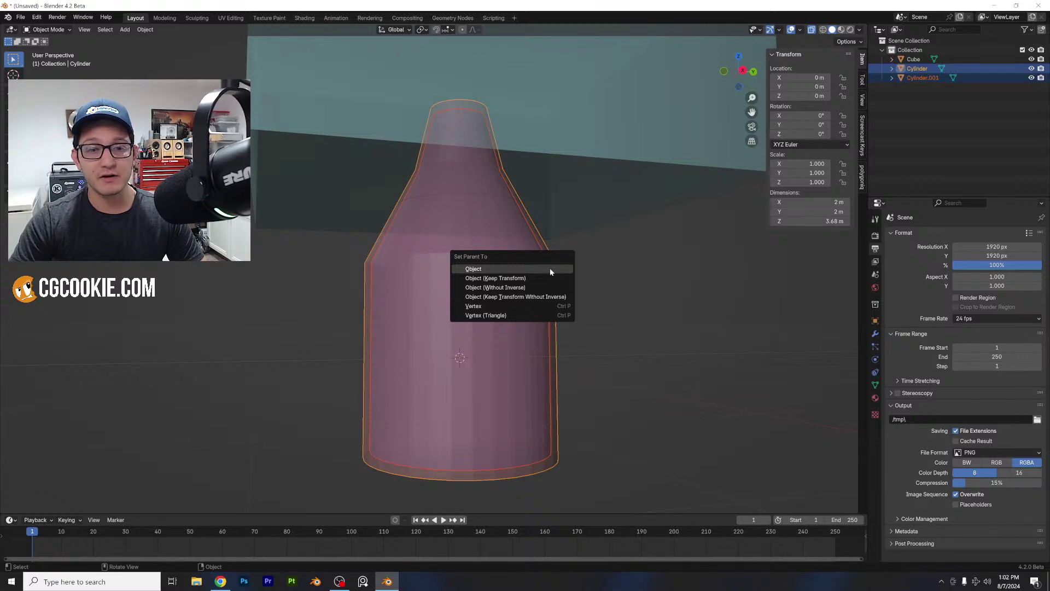
click(550, 270)
click(586, 269)
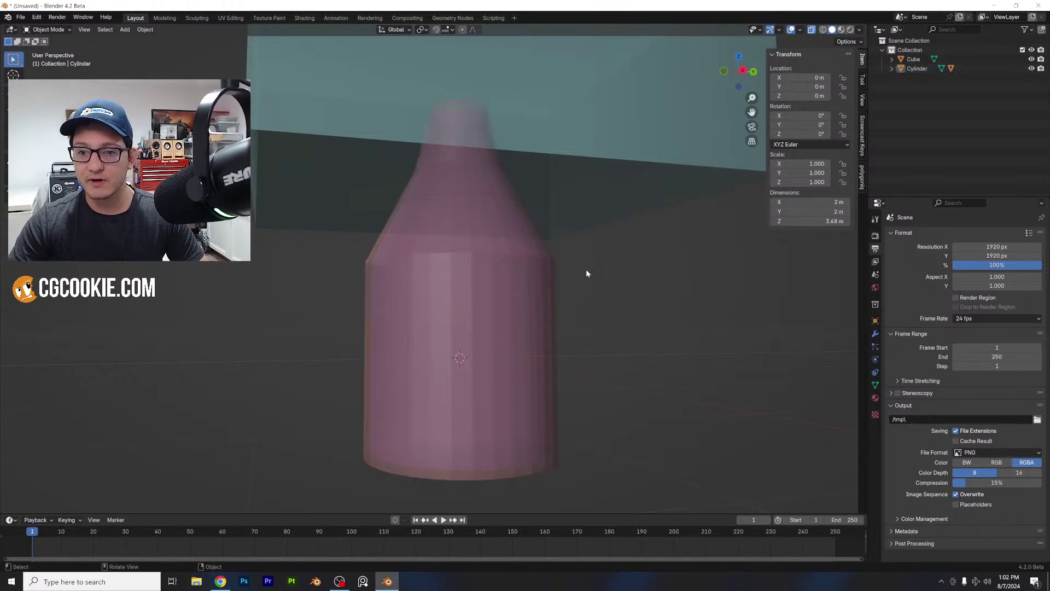
- Test the parenting by moving the outer bottle, and undo the move
click(550, 273)
key(g)
click(547, 310)
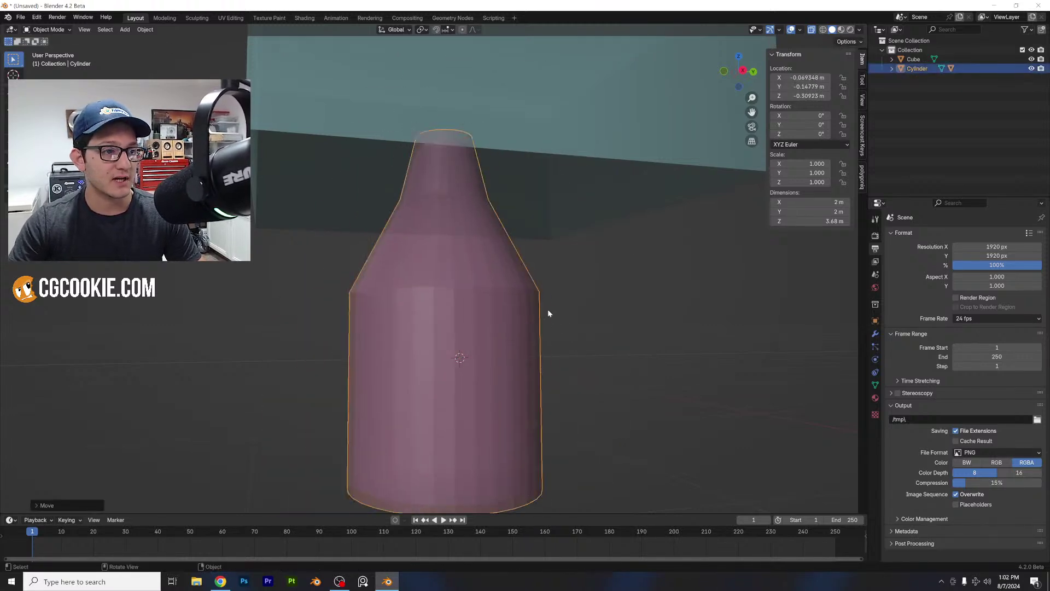
key(ctrl+z)
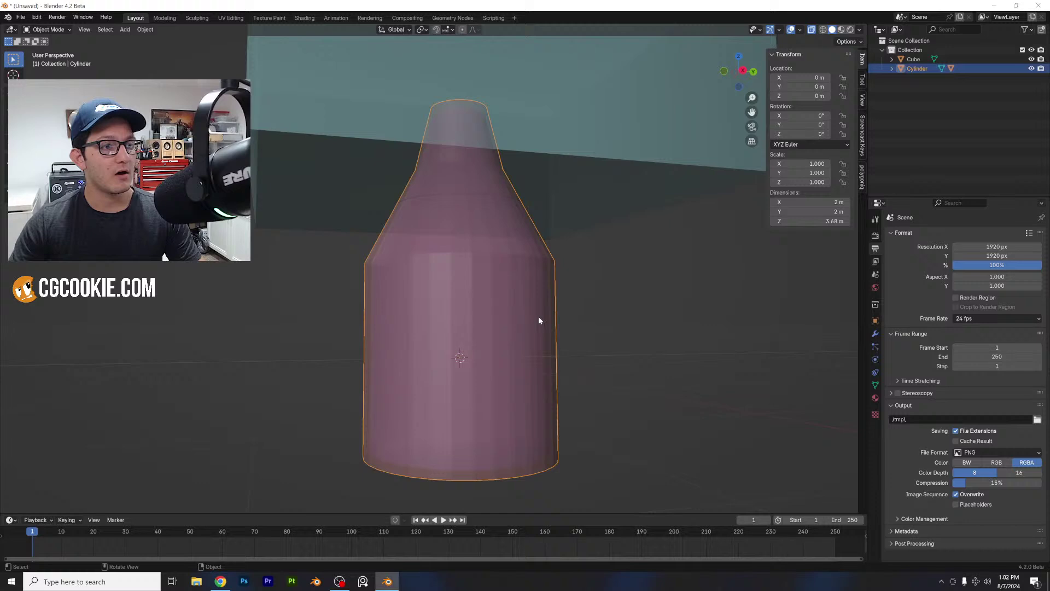
- Add a Boolean modifier to the inner bottle shell, using Difference with the cube as its object
click(505, 328)
middle_drag(517, 300, 523, 286)
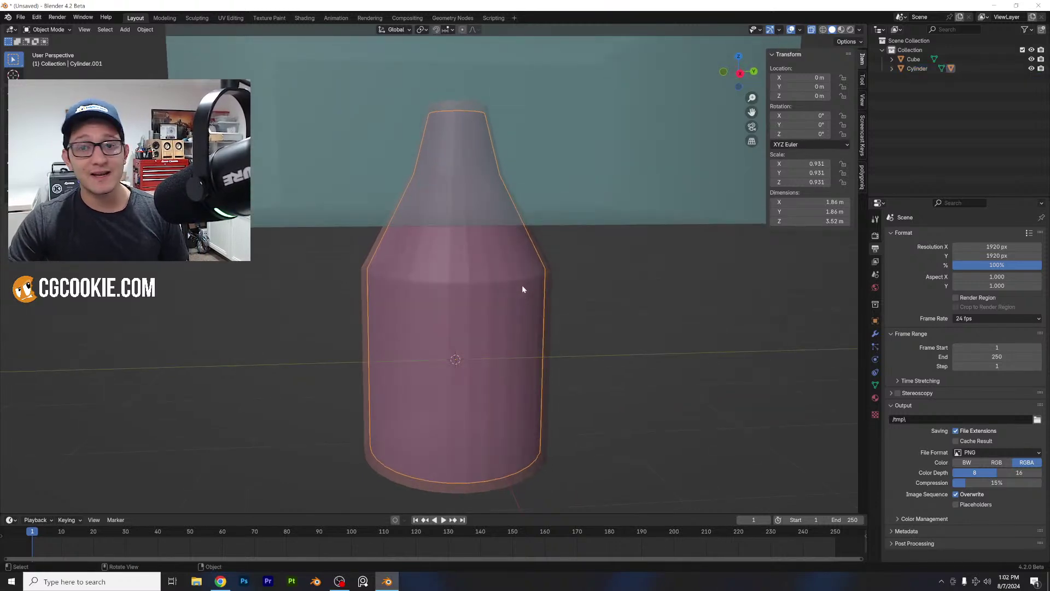
click(875, 333)
click(903, 236)
mouse_move(902, 236)
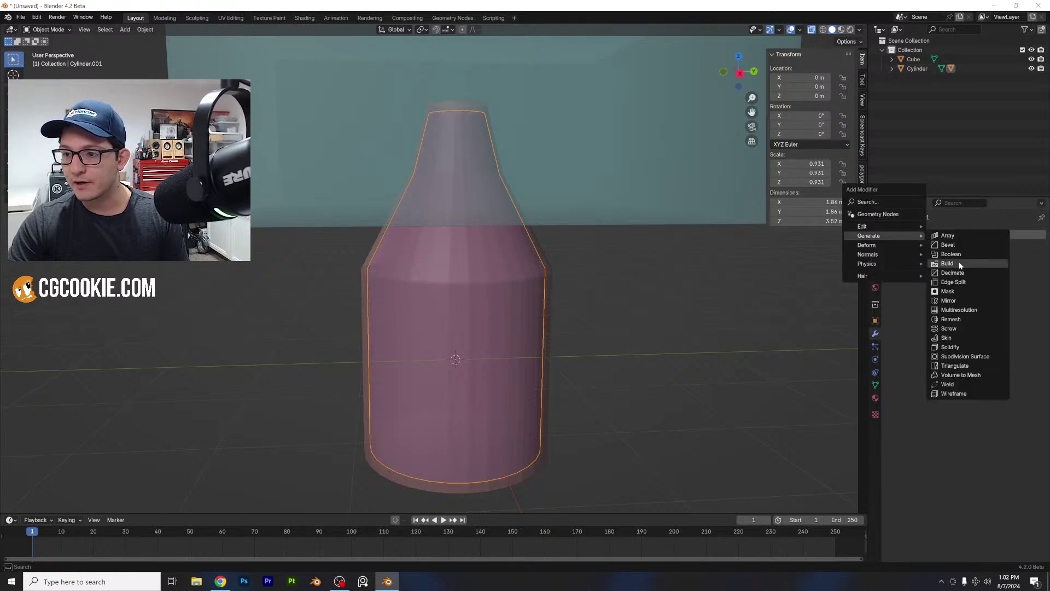
click(979, 264)
click(1027, 288)
click(625, 146)
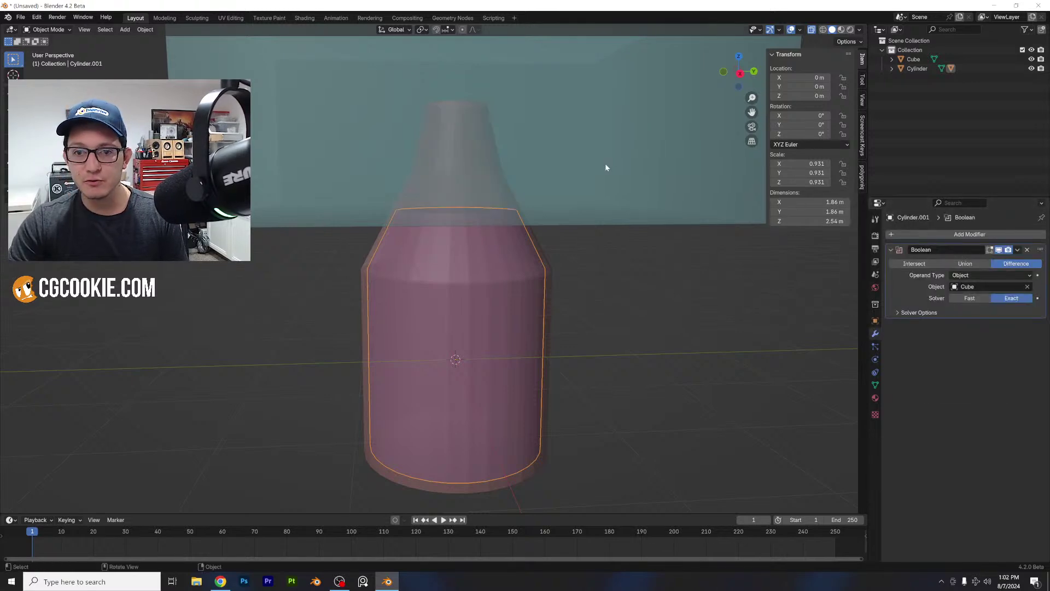
- Lower the cube to about 2.32 m in Z to set the liquid level at the bottle's shoulder
click(602, 166)
key(g)
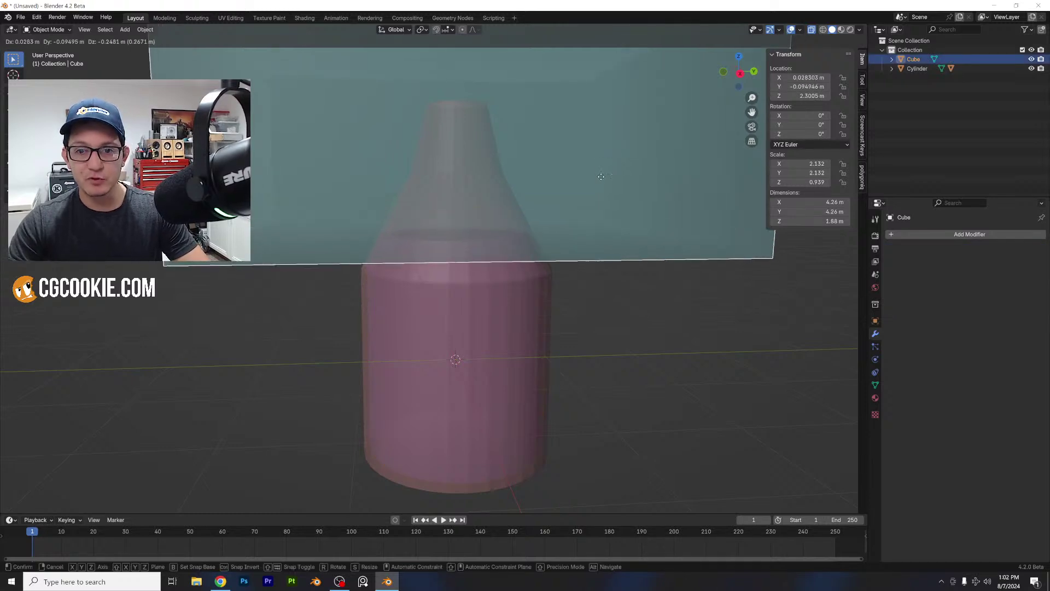
click(541, 221)
scroll(531, 224, up, 4)
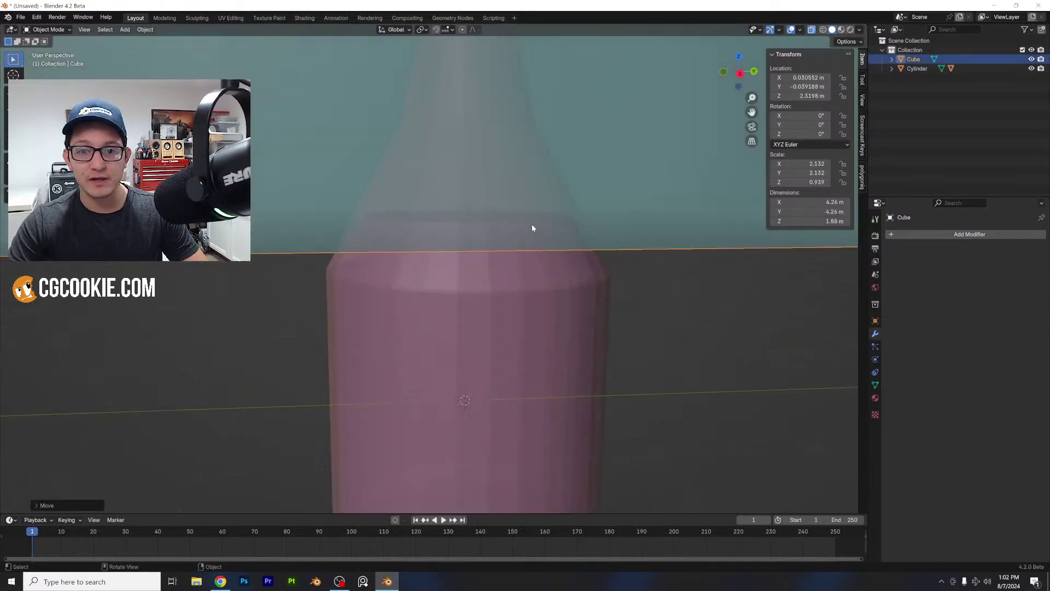
scroll(552, 200, down, 4)
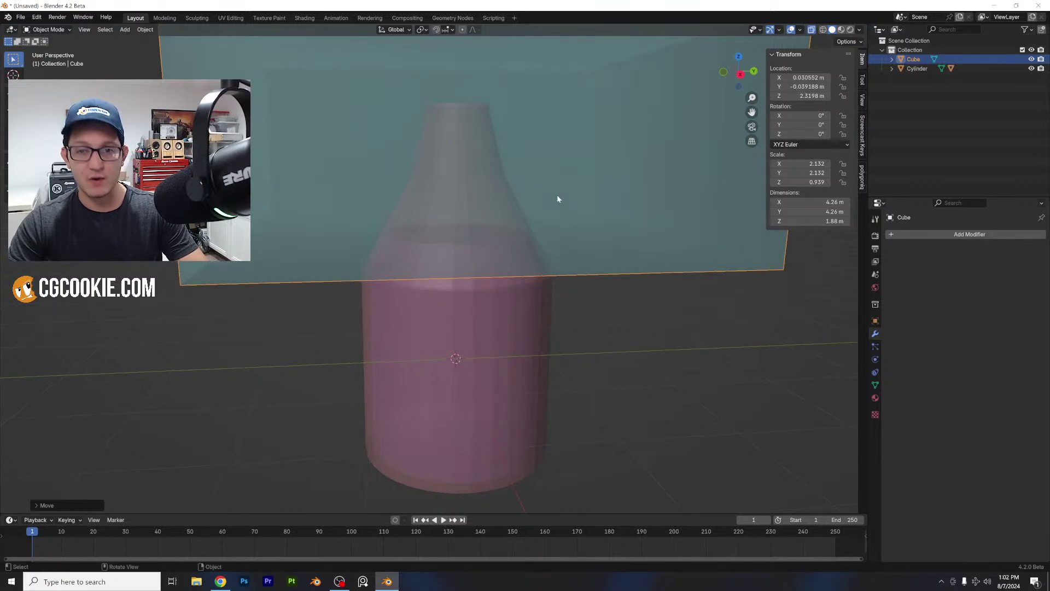
- Hide the cube and select the outer bottle
key(h)
scroll(456, 199, down, 2)
click(456, 200)
scroll(519, 208, up, 3)
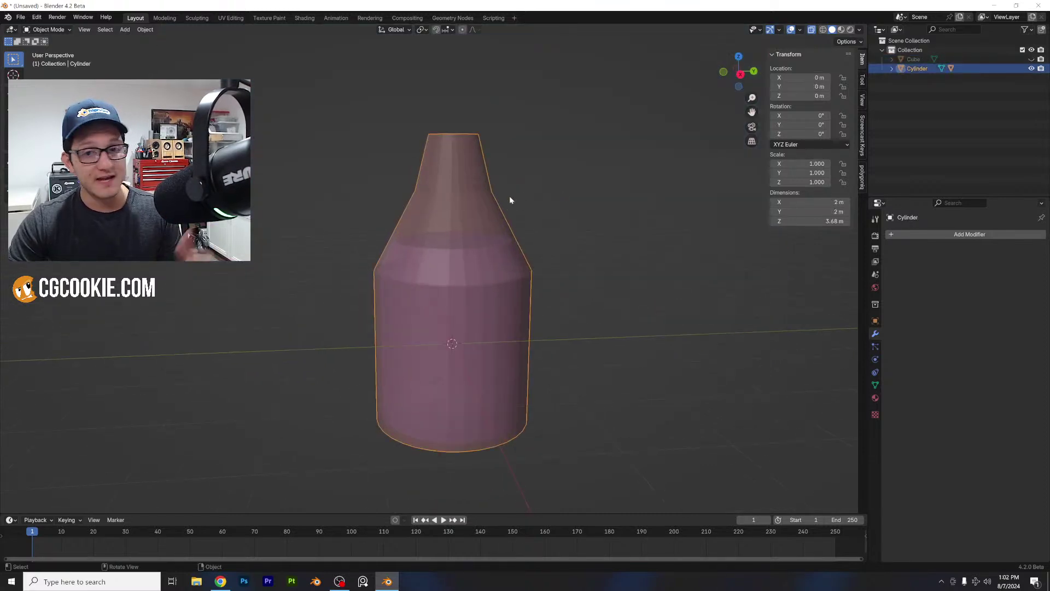
- Tilt the bottle to test the liquid cut and clear its rotation, then move it and clear its location
key(r)
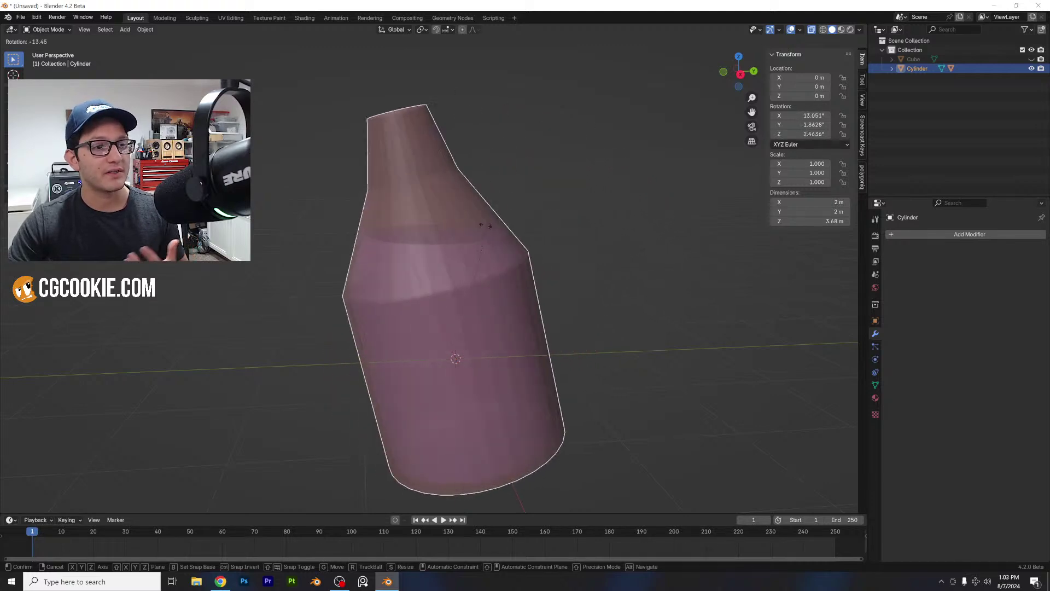
click(667, 287)
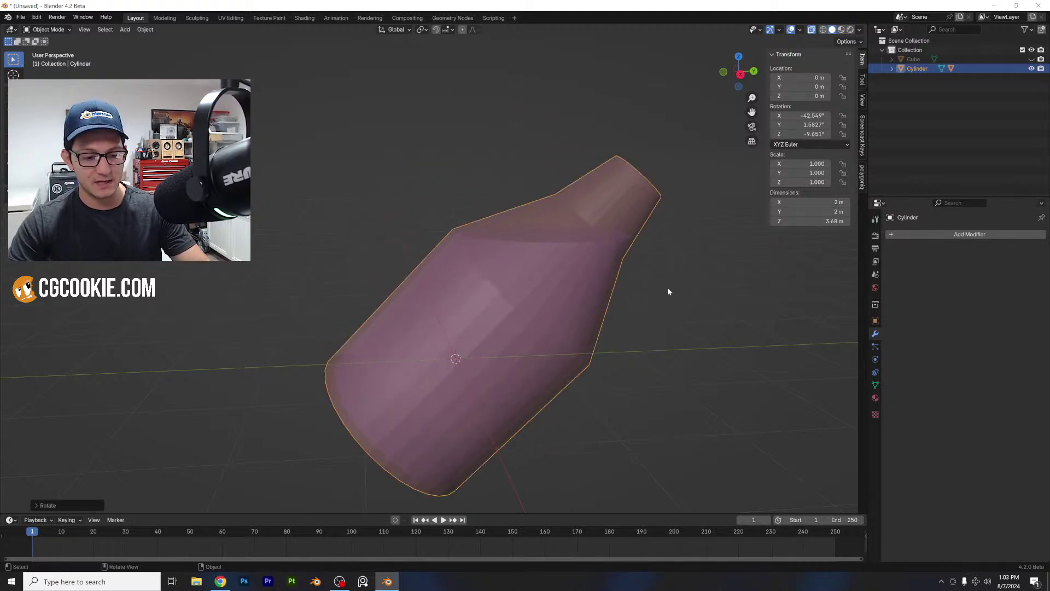
key(alt+r)
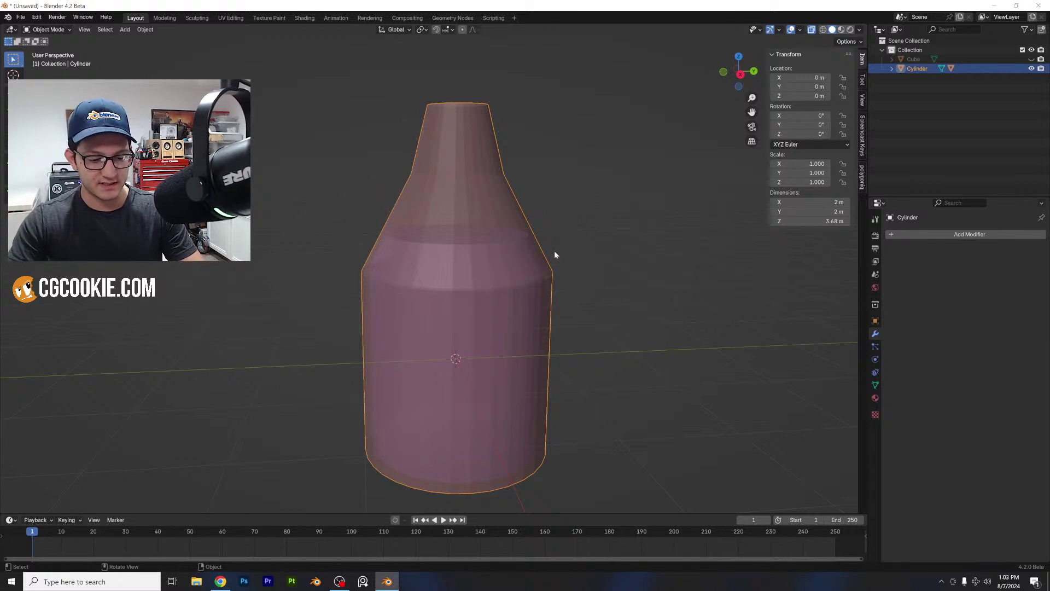
key(g)
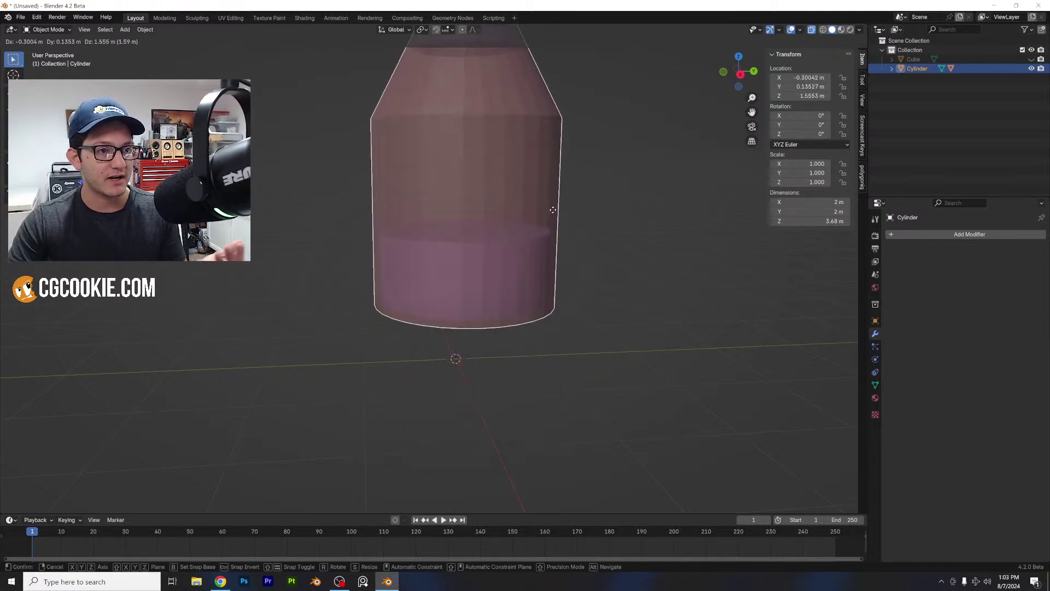
click(568, 300)
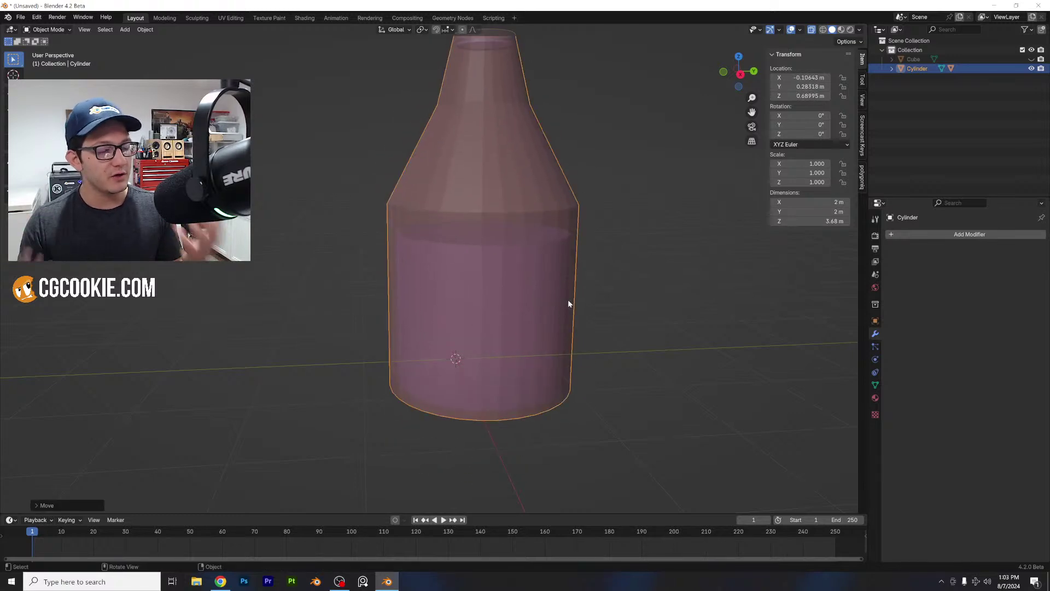
key(alt+g)
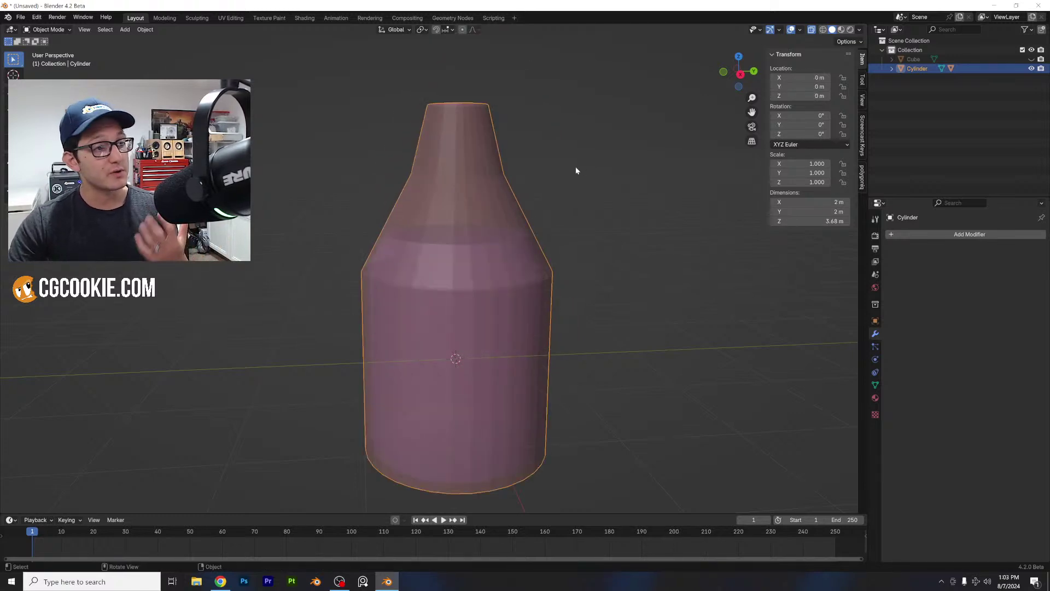
- Add a Plain Axes empty at the world origin inside the bottle
click(125, 29)
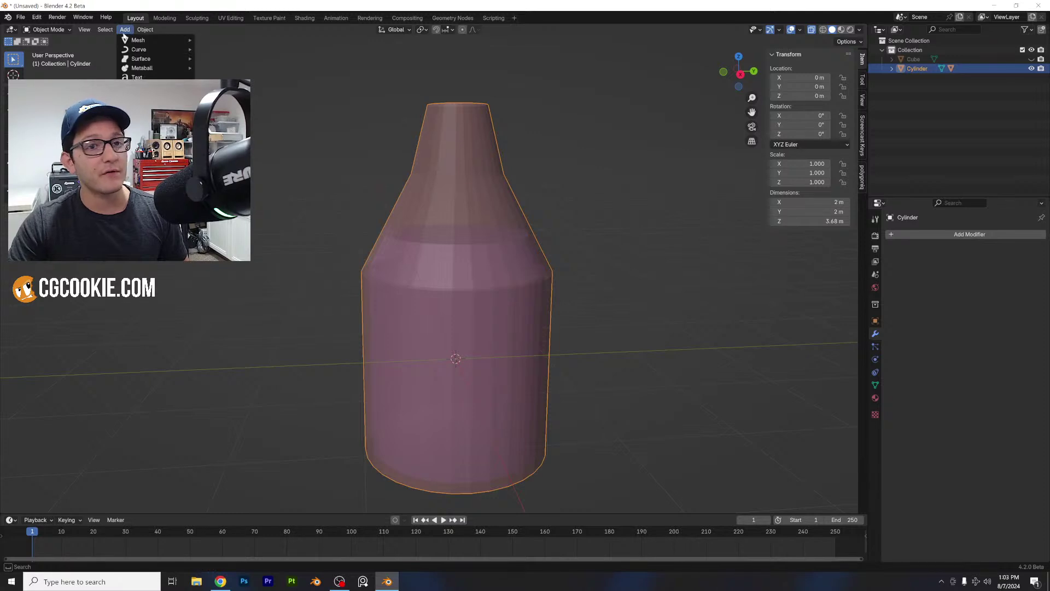
mouse_move(140, 130)
click(219, 130)
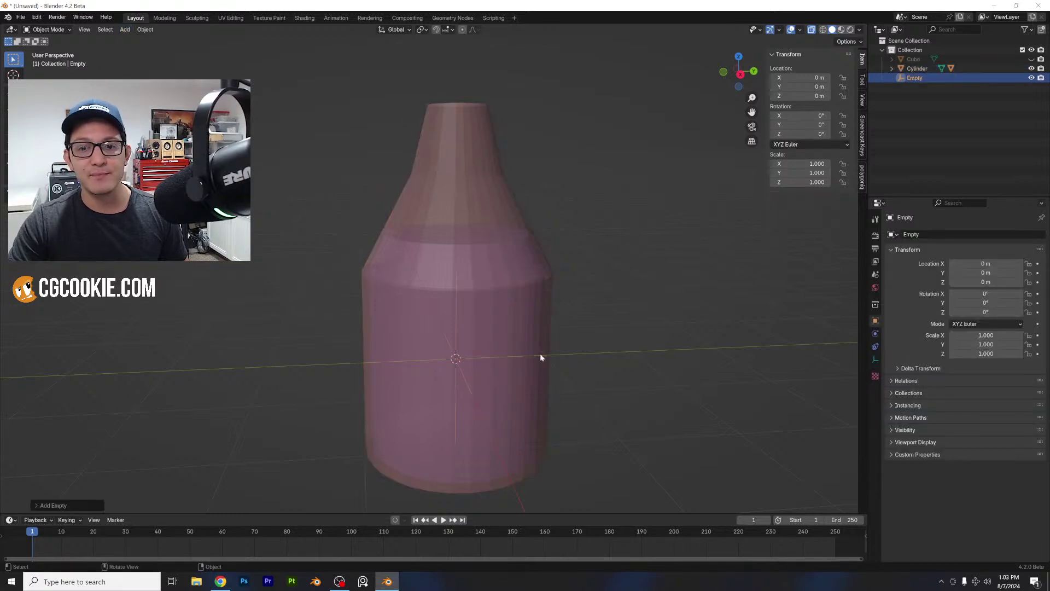
scroll(516, 330, up, 1)
scroll(445, 350, down, 2)
middle_drag(445, 349, 474, 321)
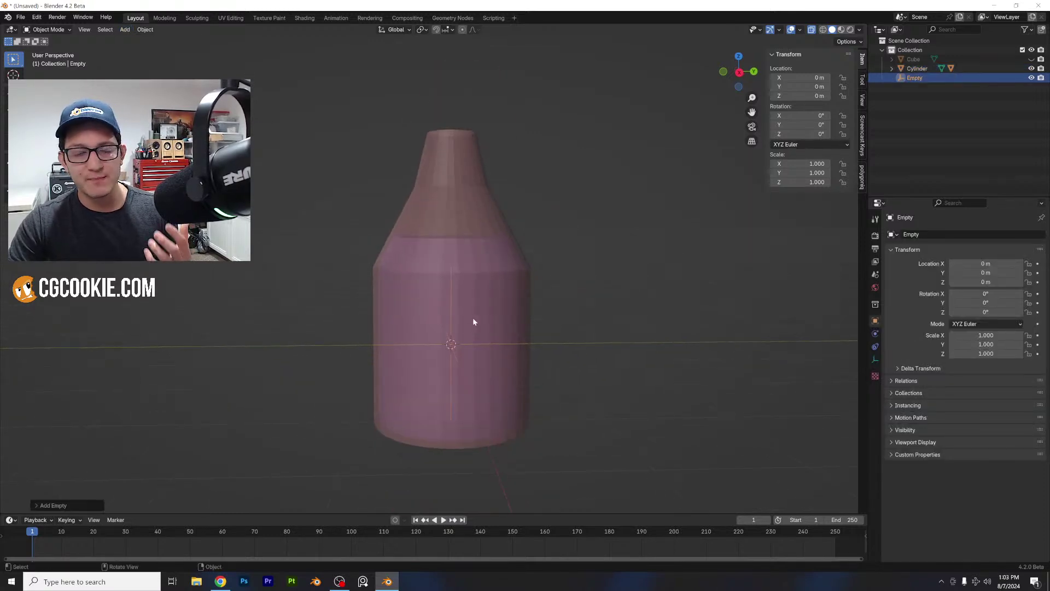
- Parent the empty to the outer bottle with the Object option and expand the bottle's hierarchy to check its children
shift+click(476, 203)
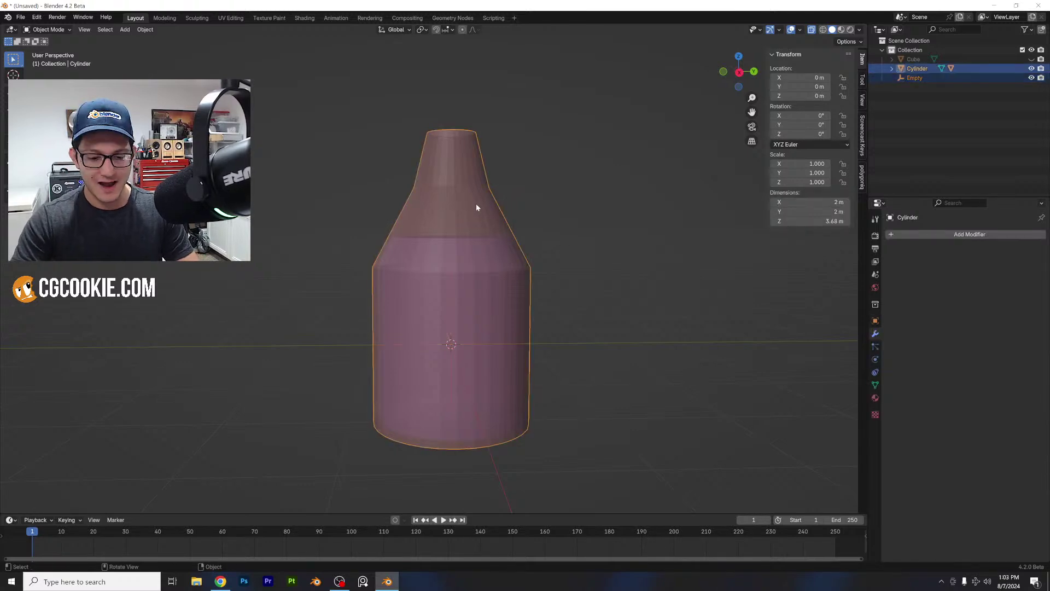
key(ctrl+p)
click(476, 206)
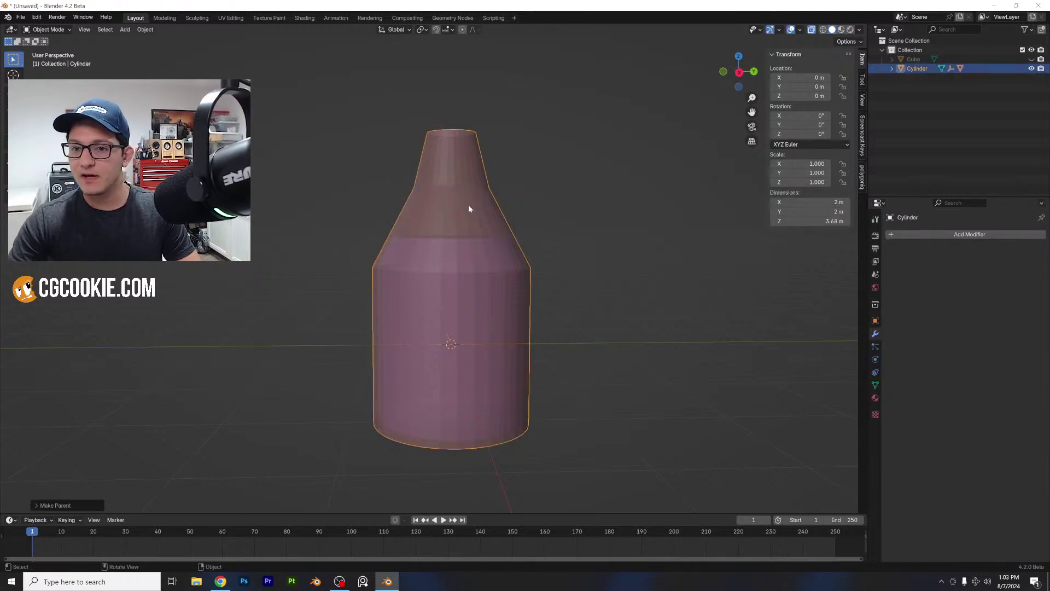
click(892, 68)
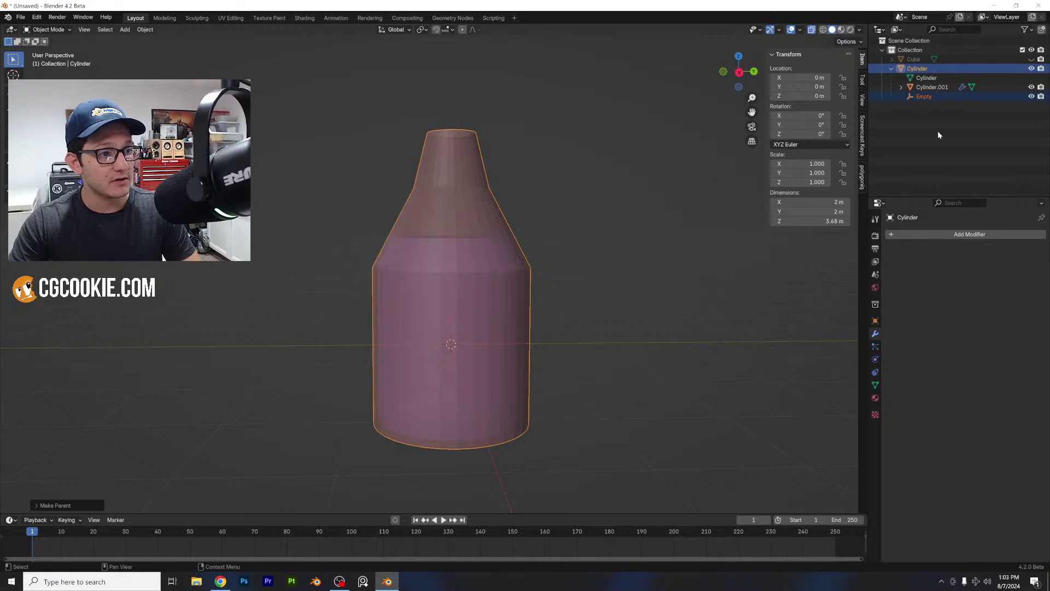
- Select the hidden cube and show it again in the viewport
click(979, 61)
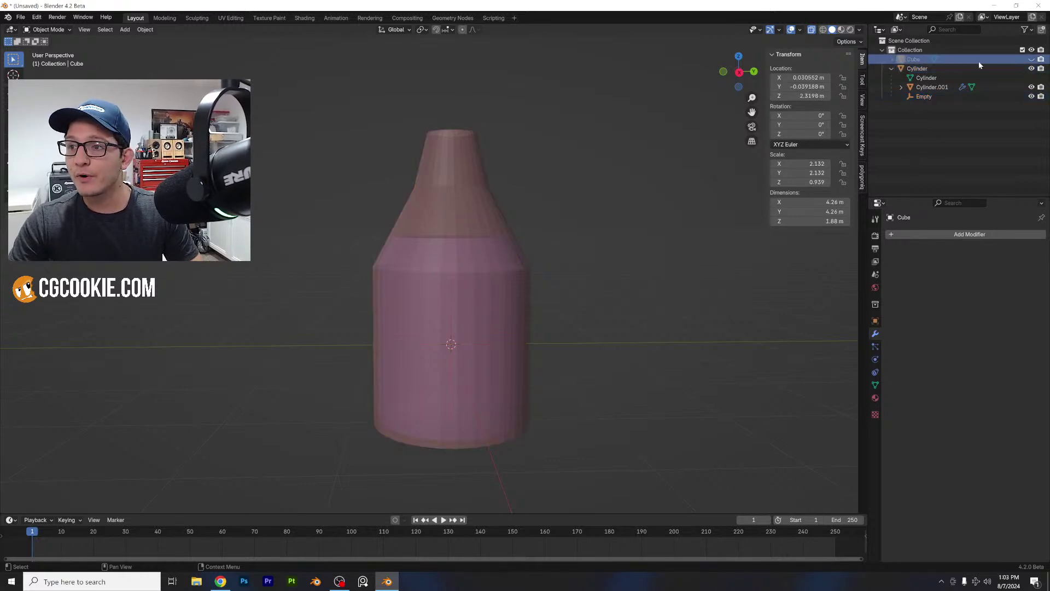
click(1032, 59)
middle_drag(512, 196, 564, 218)
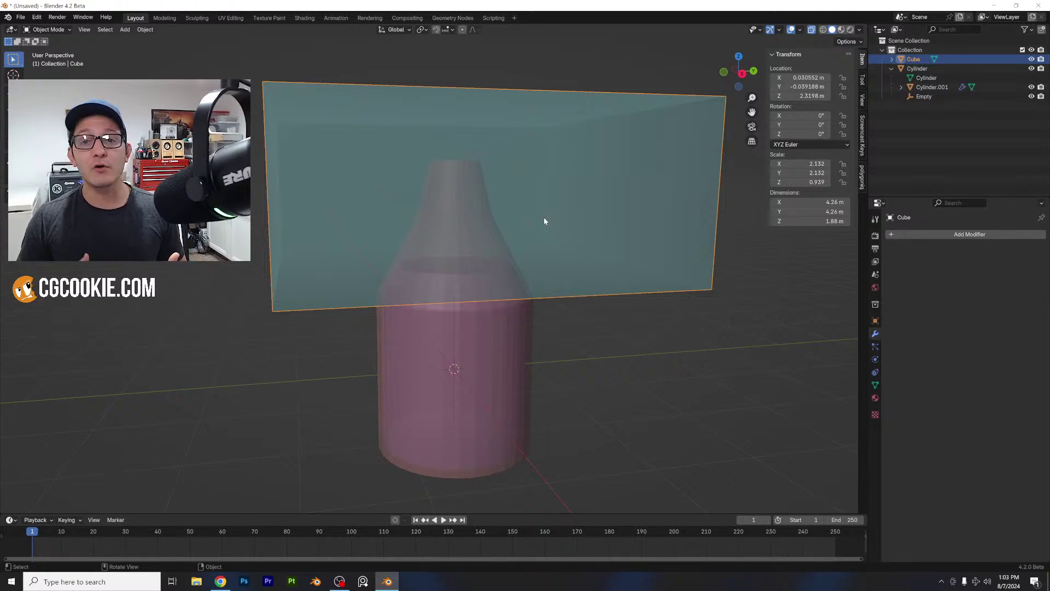
- Add a Copy Location constraint to the cube, targeting Empty on the Z axis only with Offset enabled
click(875, 372)
click(939, 235)
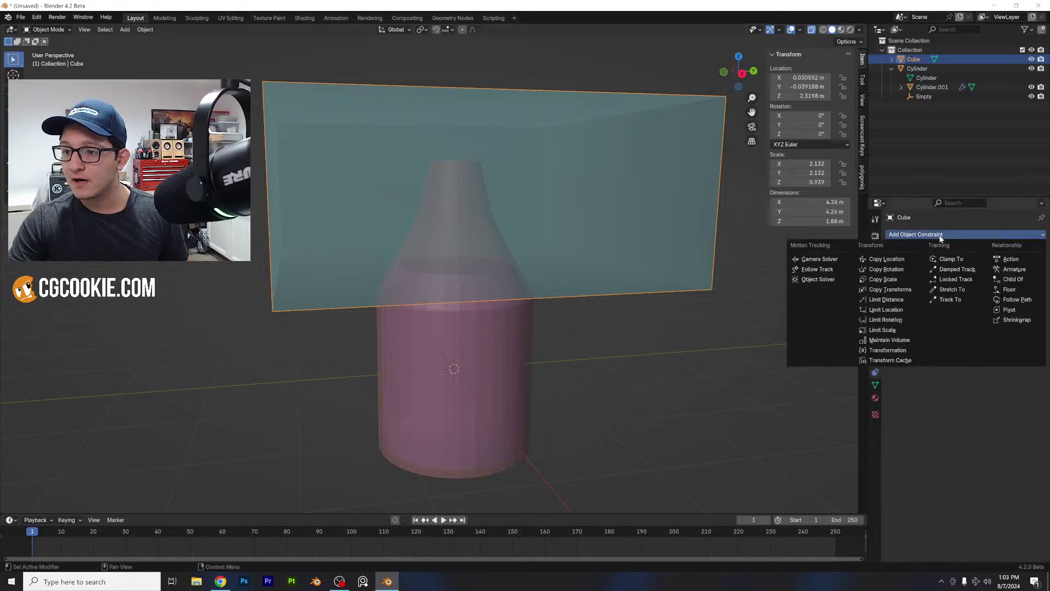
click(889, 259)
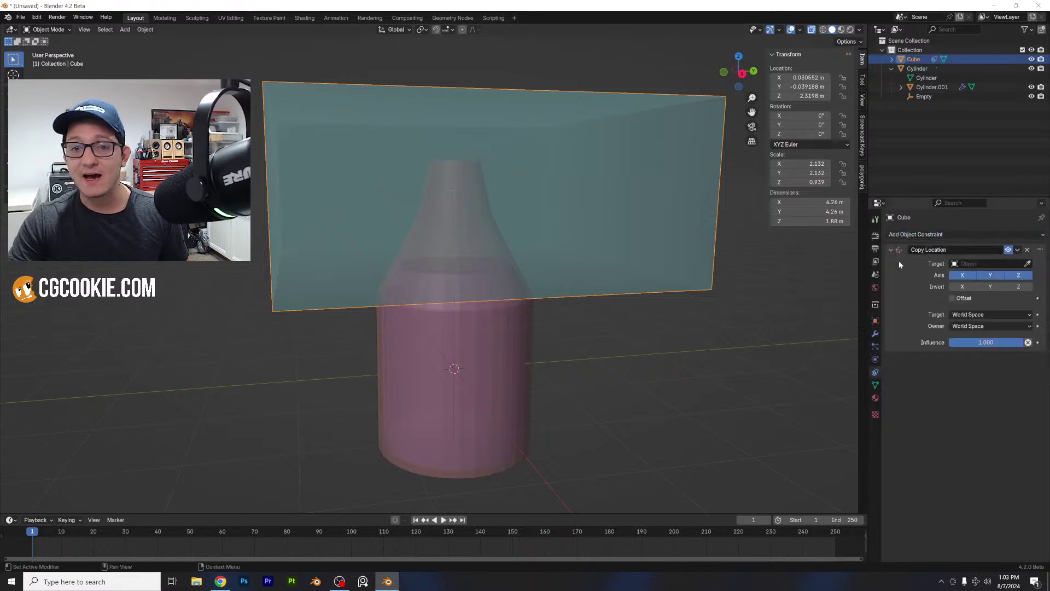
click(967, 276)
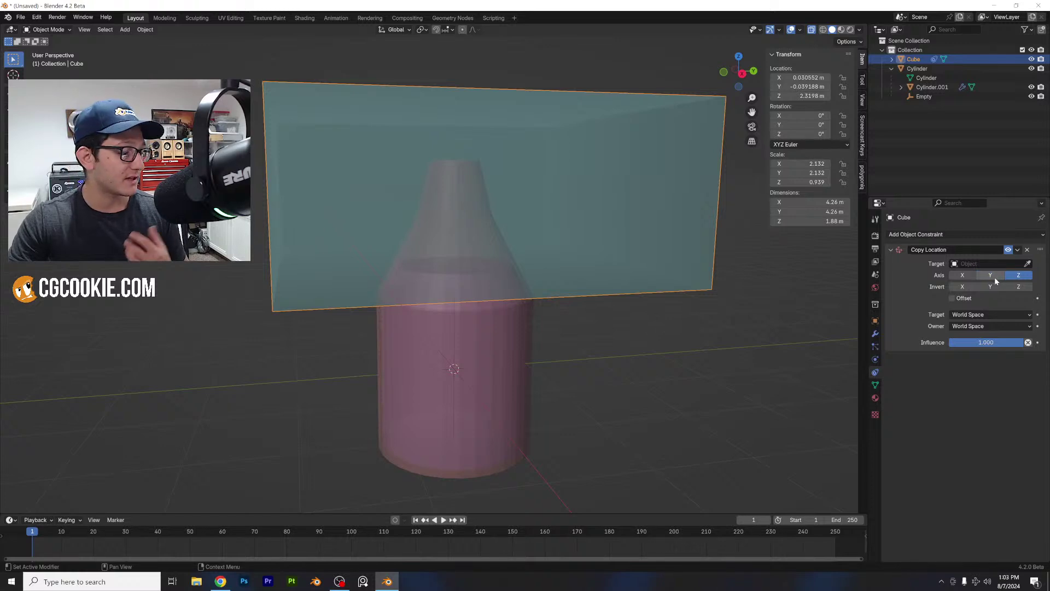
click(1027, 264)
click(930, 96)
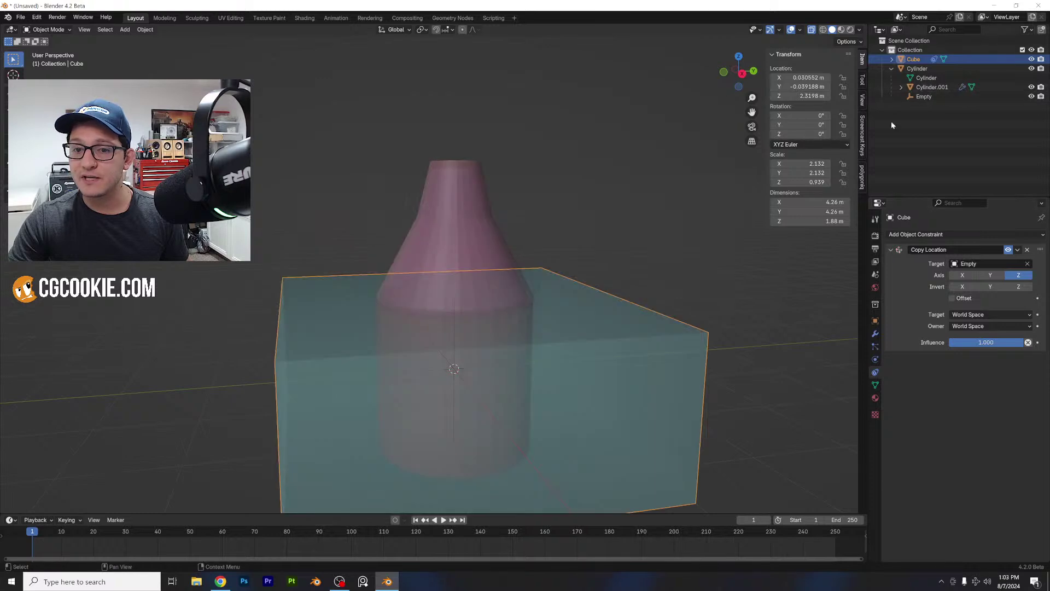
click(965, 299)
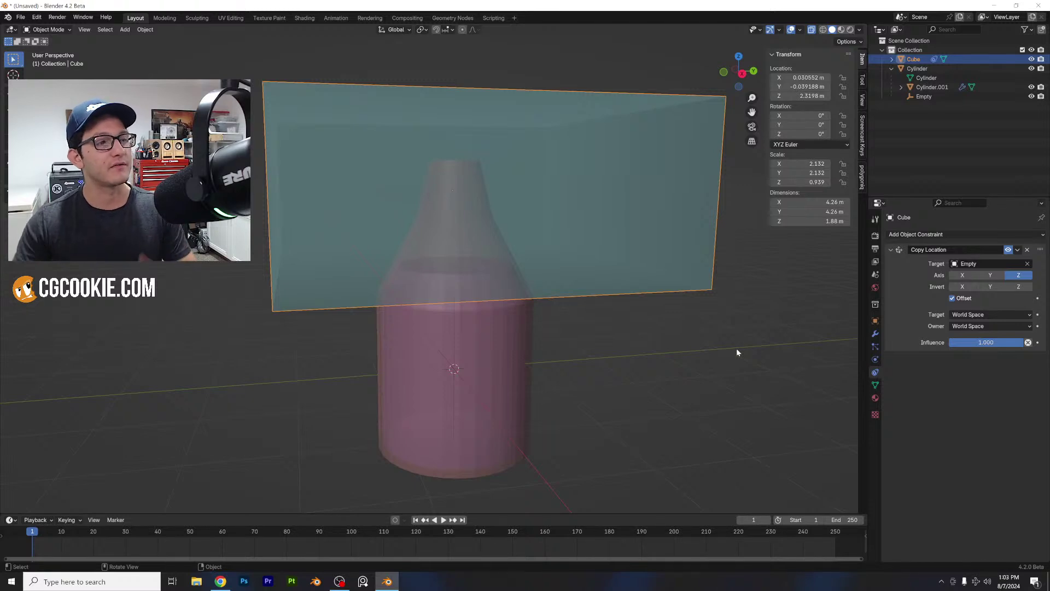
- Try rotating the outer bottle in the right orthographic view to test how the liquid level reacts
scroll(645, 283, down, 1)
click(471, 251)
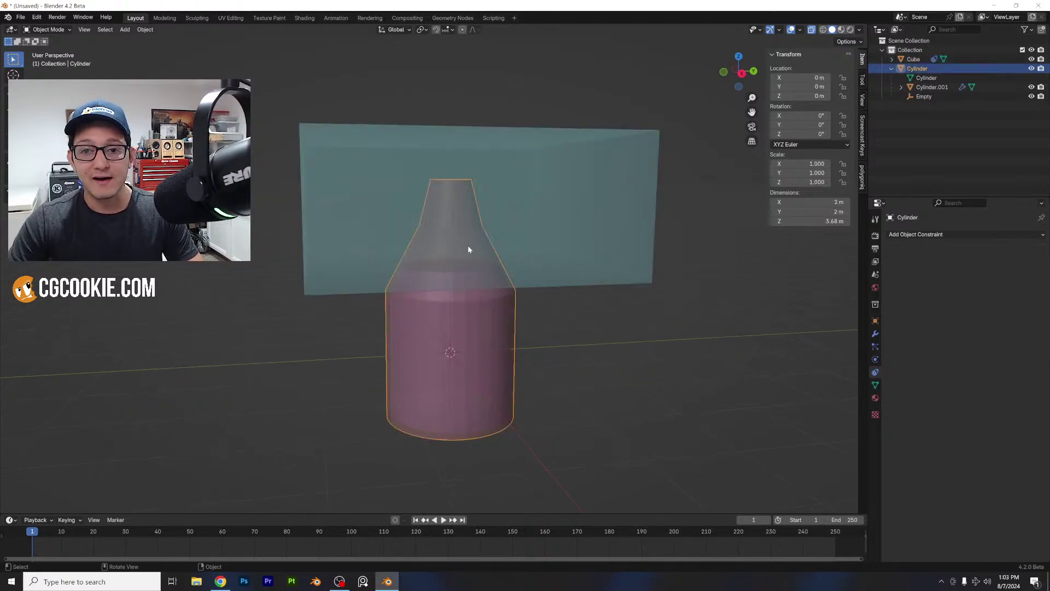
middle_drag(470, 252, 525, 225)
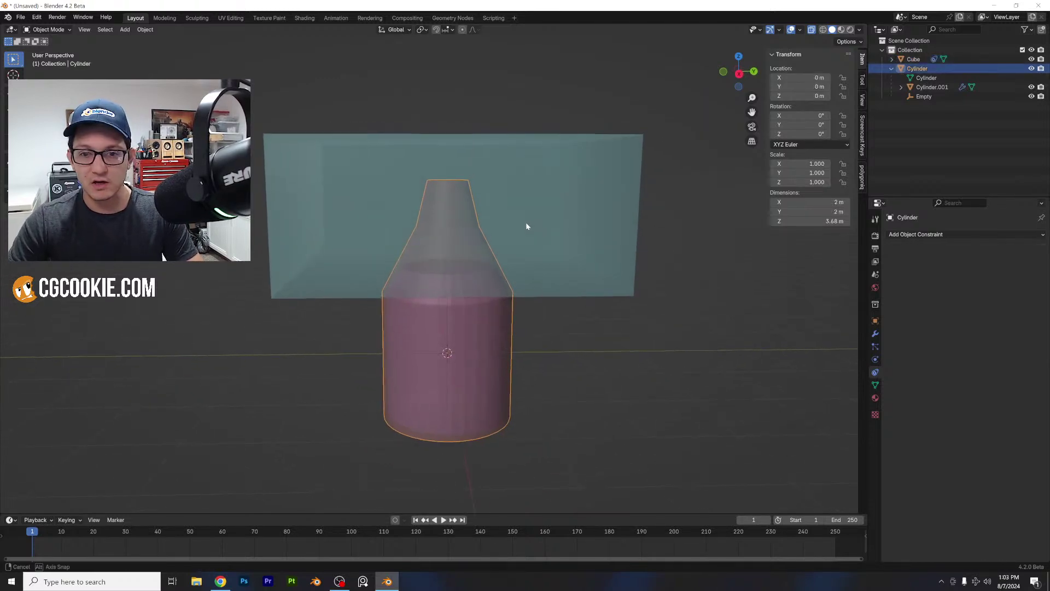
click(739, 73)
key(r)
key(Escape)
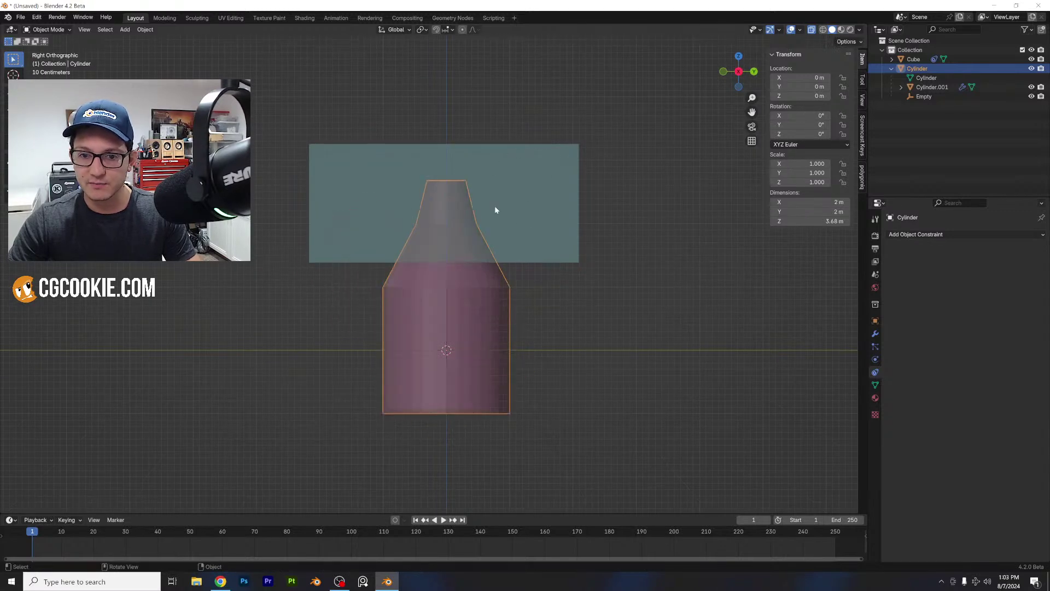
- Try moving the empty freely to test whether the cube follows its height, and restore its position
middle_drag(494, 206, 561, 264)
click(561, 268)
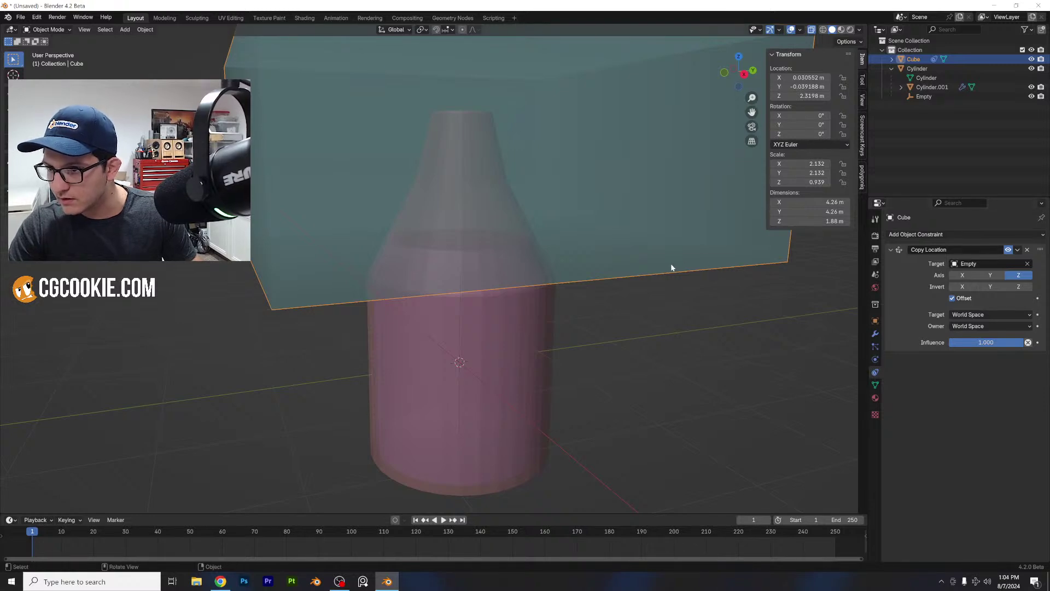
middle_drag(670, 263, 553, 306)
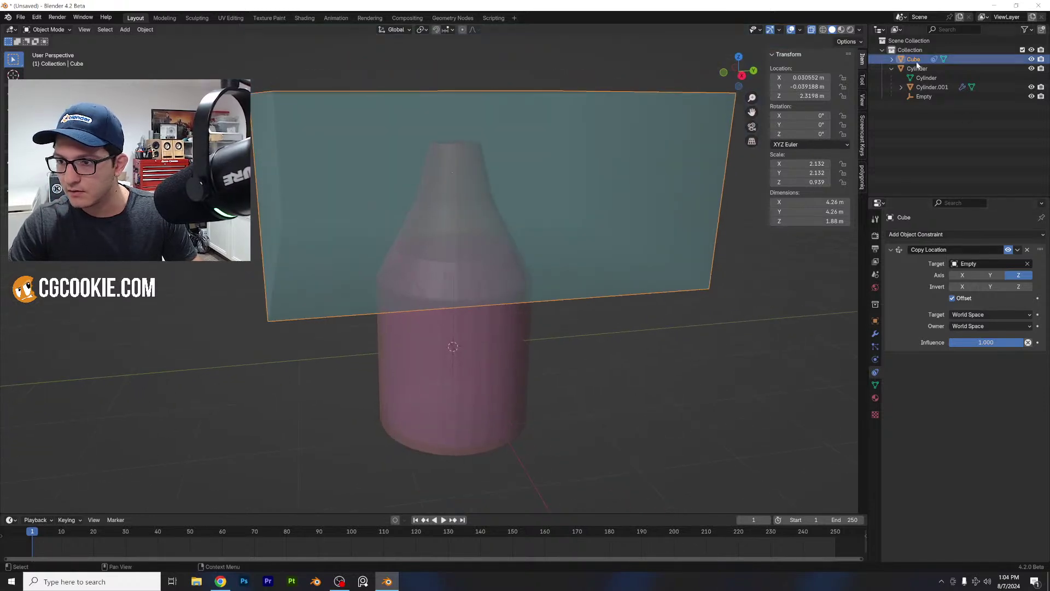
click(924, 96)
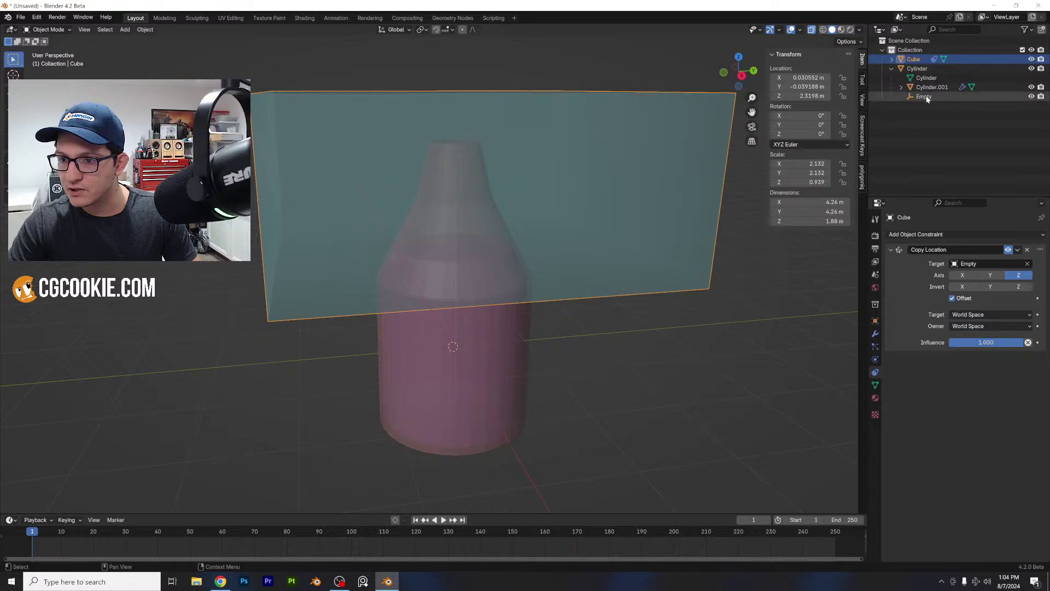
key(g)
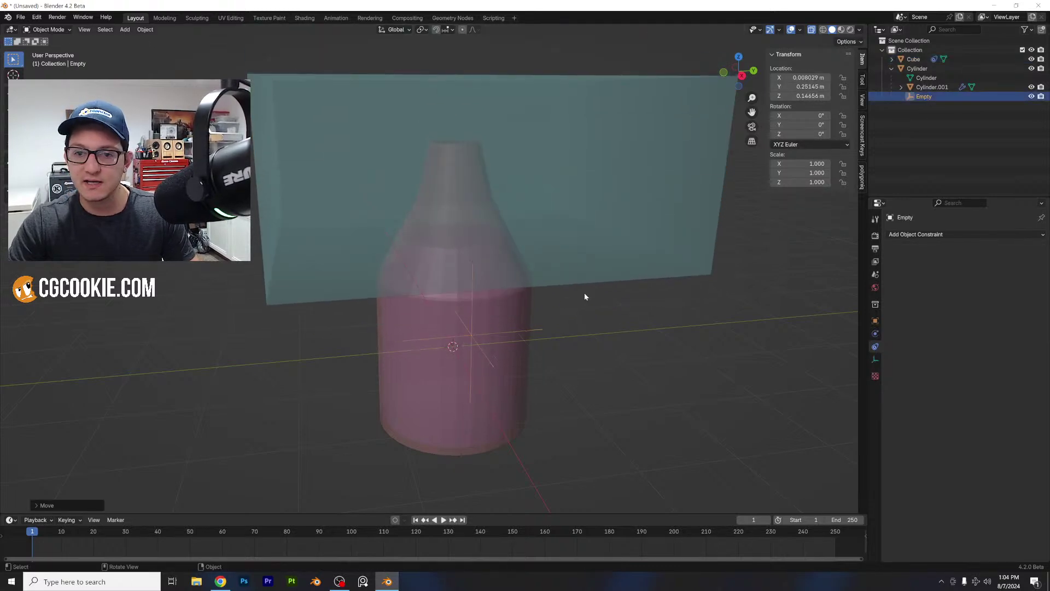
right_click(577, 295)
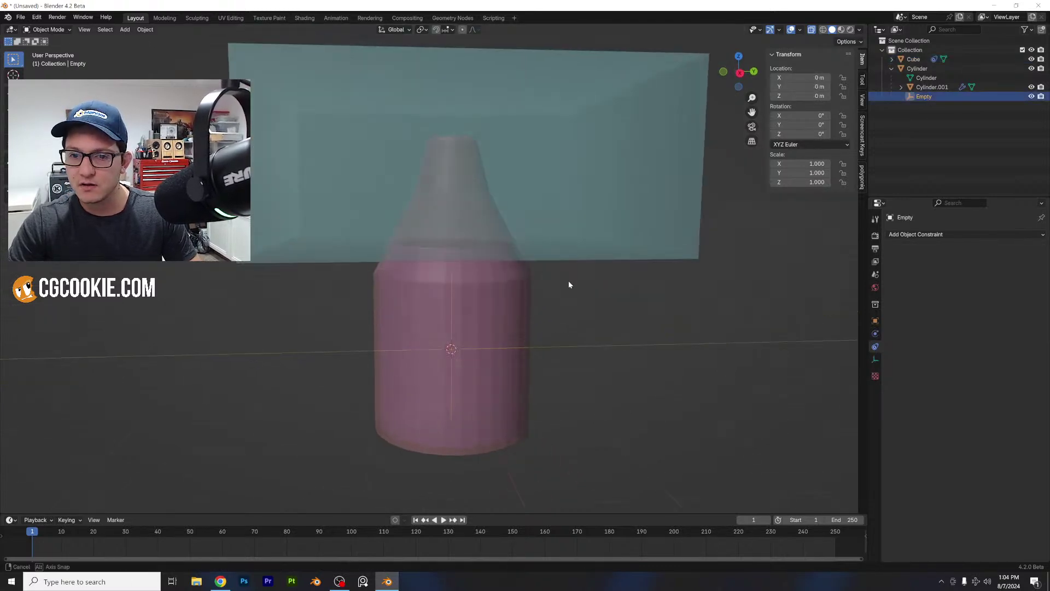
- Raise the empty along global Z to the bottle's shoulder, about 0.93 m above the origin
click(745, 73)
key(g)
key(z)
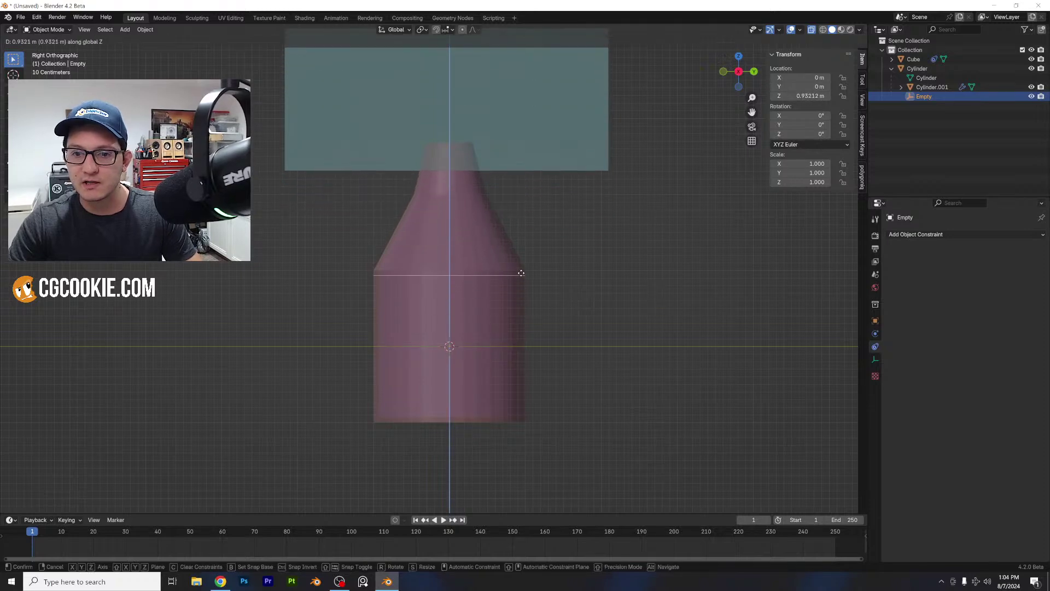
click(521, 271)
- Lower the cube along Z to a location of about 1.66 m so its underside crosses the bottle's upper part
click(553, 167)
key(g)
key(z)
click(560, 216)
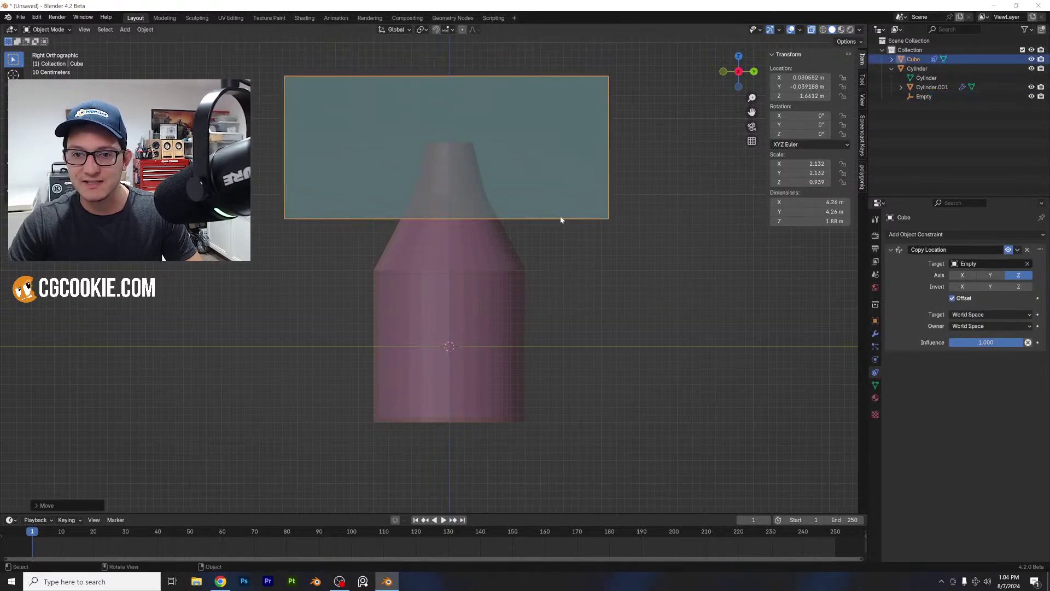
- Tilt the outer bottle to about -15° around X to test the liquid level
middle_drag(560, 219, 514, 329)
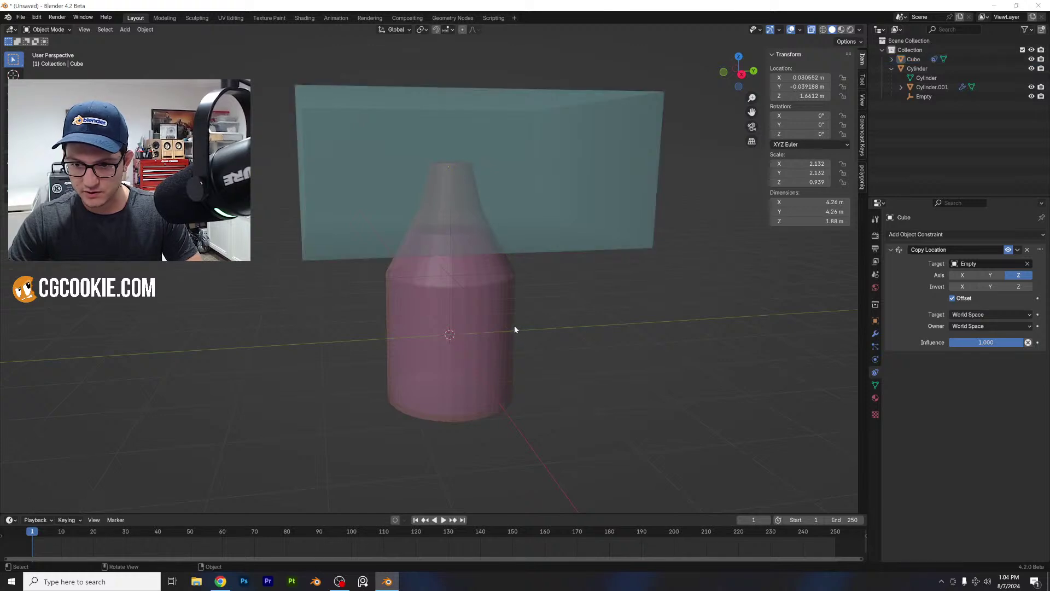
click(513, 329)
key(r)
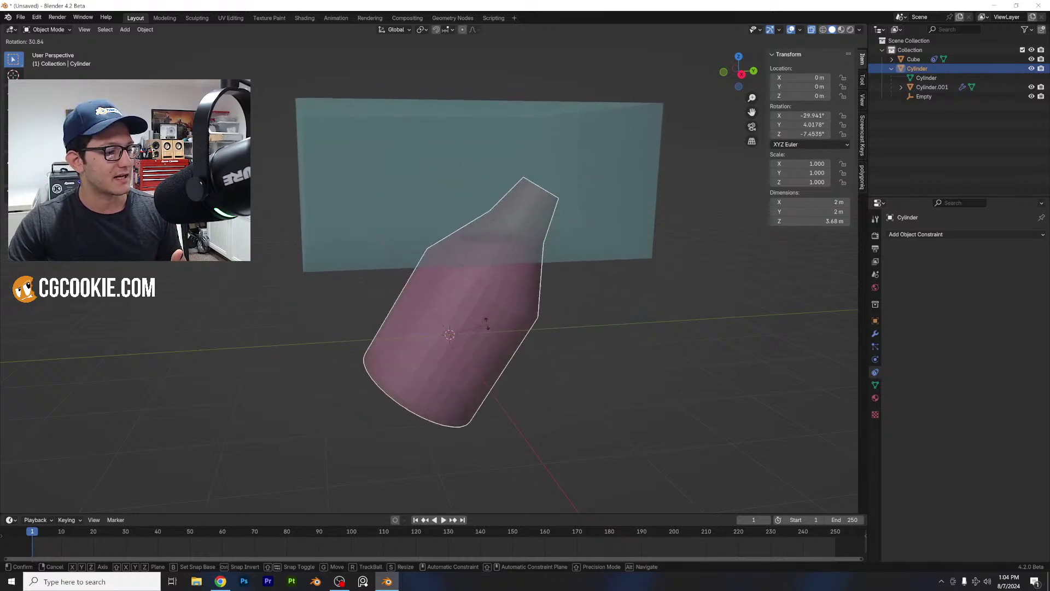
click(469, 322)
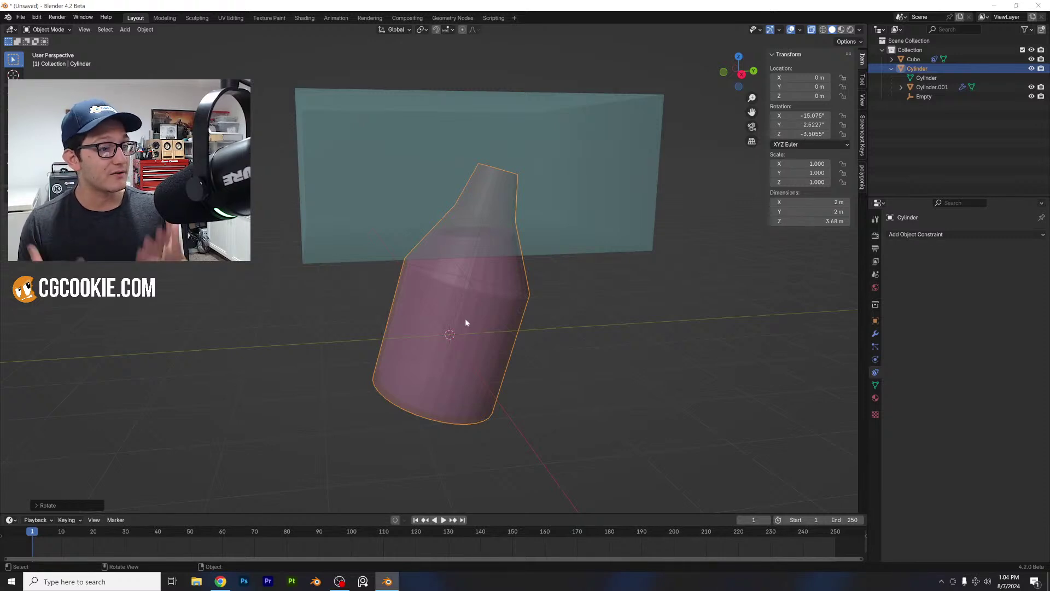
scroll(537, 256, up, 1)
shift+middle_drag(543, 254, 546, 267)
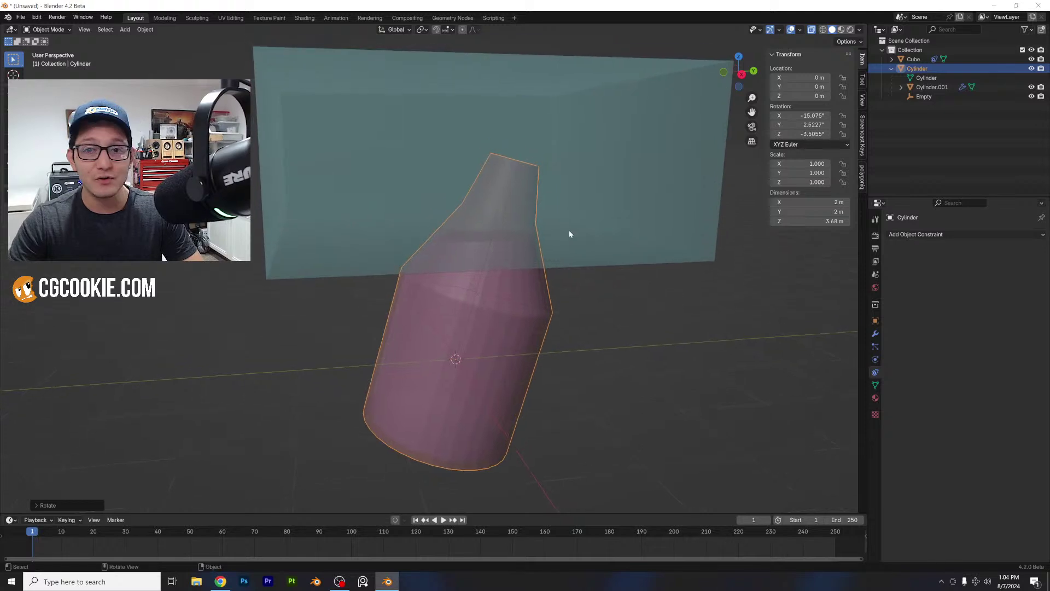
- Tilt the outer bottle further to about -28° around X beneath the cube
click(583, 157)
middle_drag(583, 156, 589, 174)
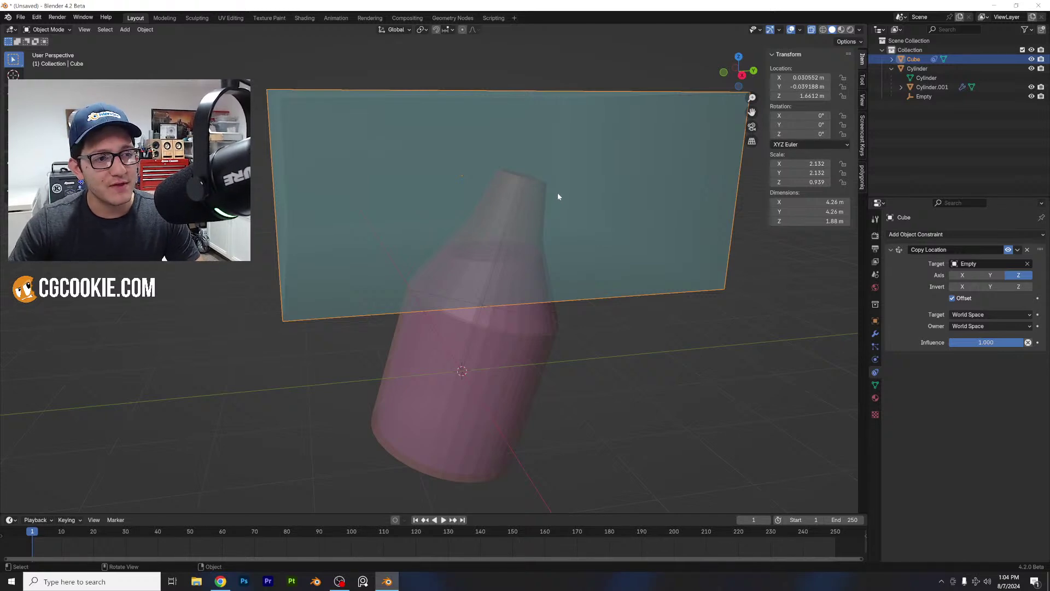
scroll(557, 193, up, 2)
click(545, 331)
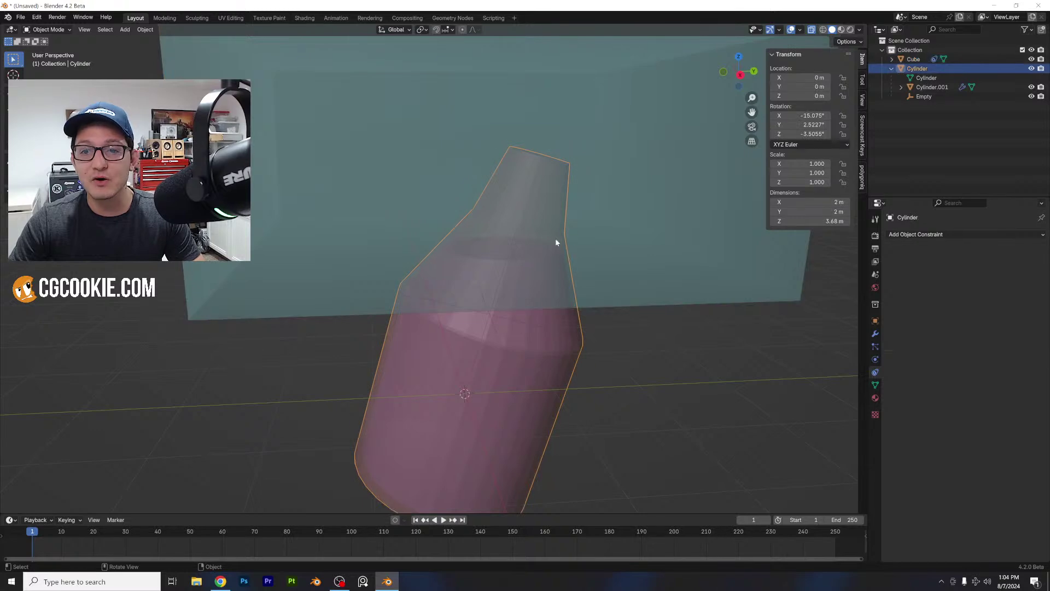
key(r)
click(585, 239)
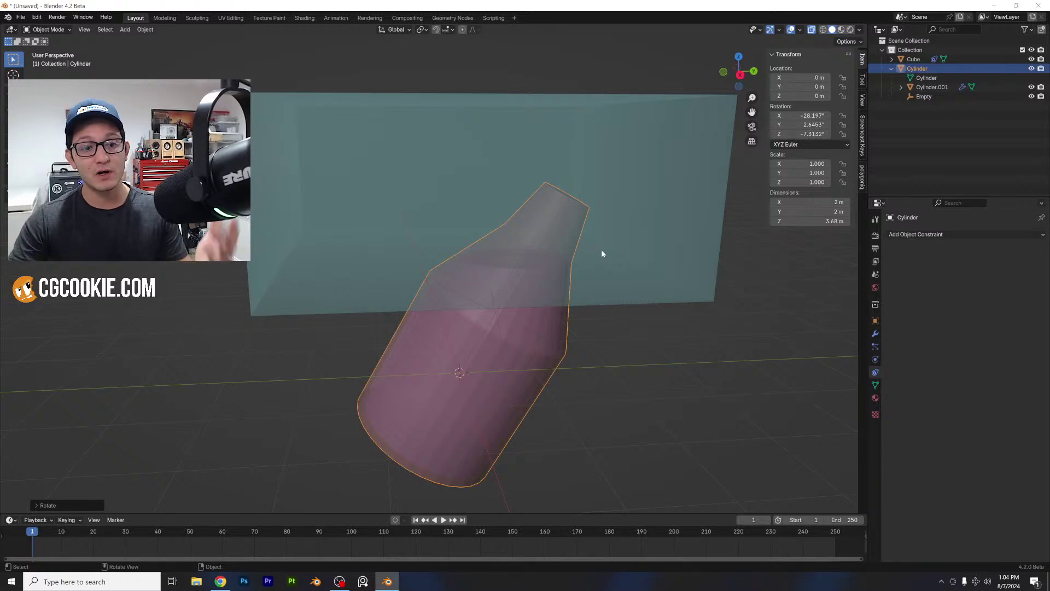
- Reset the outer bottle's rotation to 0° on the X, Y and Z axes
key(BackSpace)
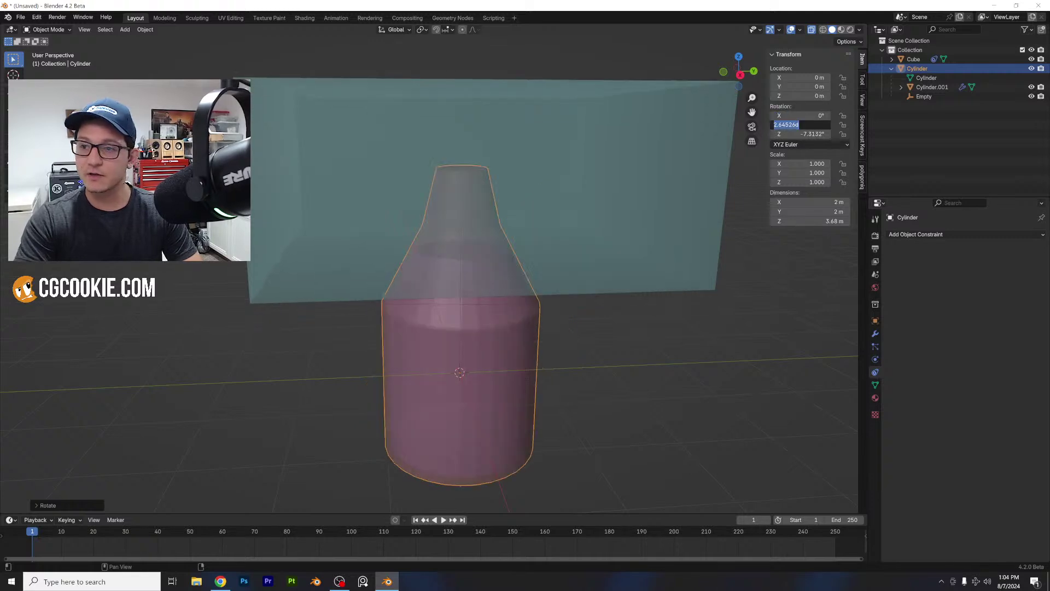
scroll(470, 239, up, 2)
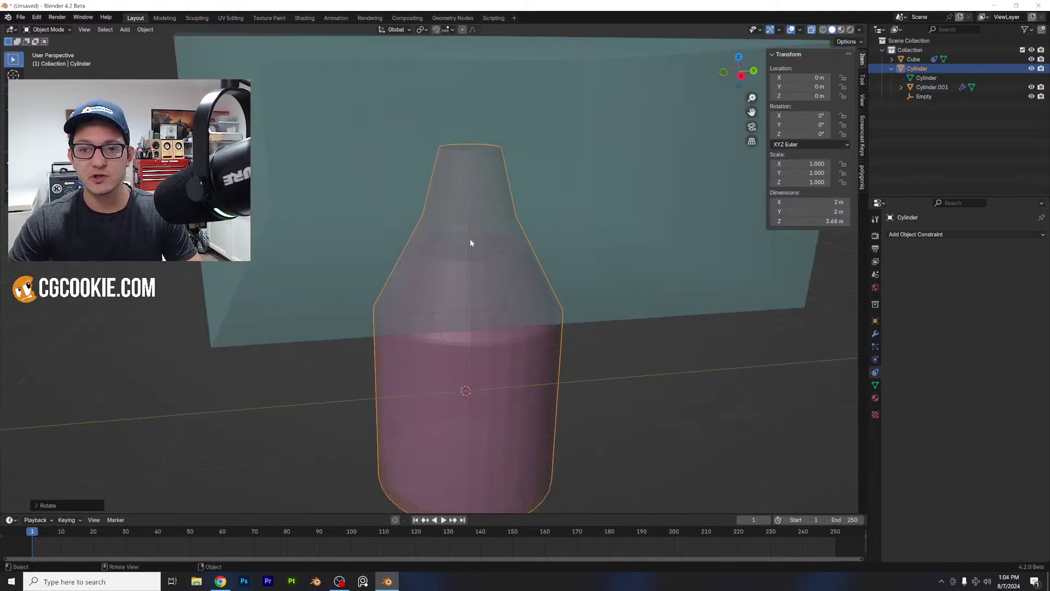
middle_drag(470, 238, 468, 239)
scroll(468, 235, down, 3)
- Subdivide the cube's whole mesh several times into a dense grid and return to Object Mode
click(562, 175)
middle_drag(562, 175, 553, 187)
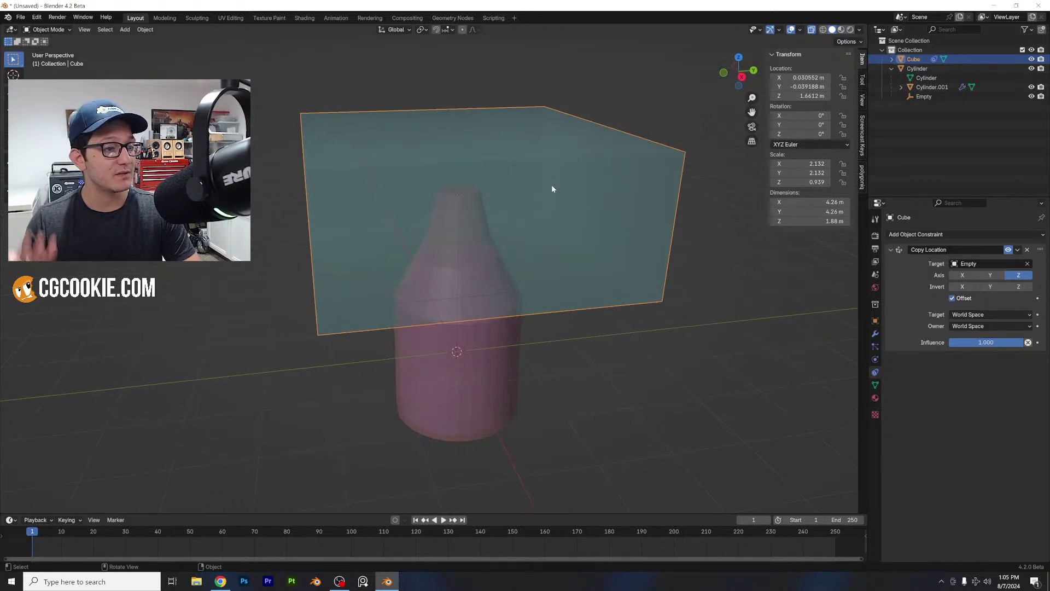
middle_drag(546, 178, 548, 195)
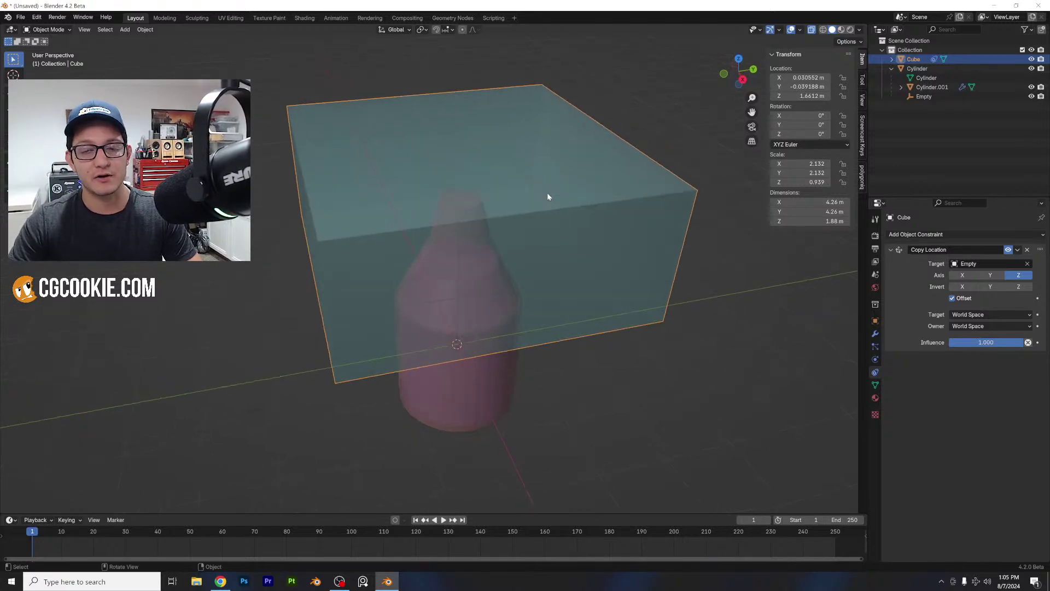
key(Tab)
right_click(545, 183)
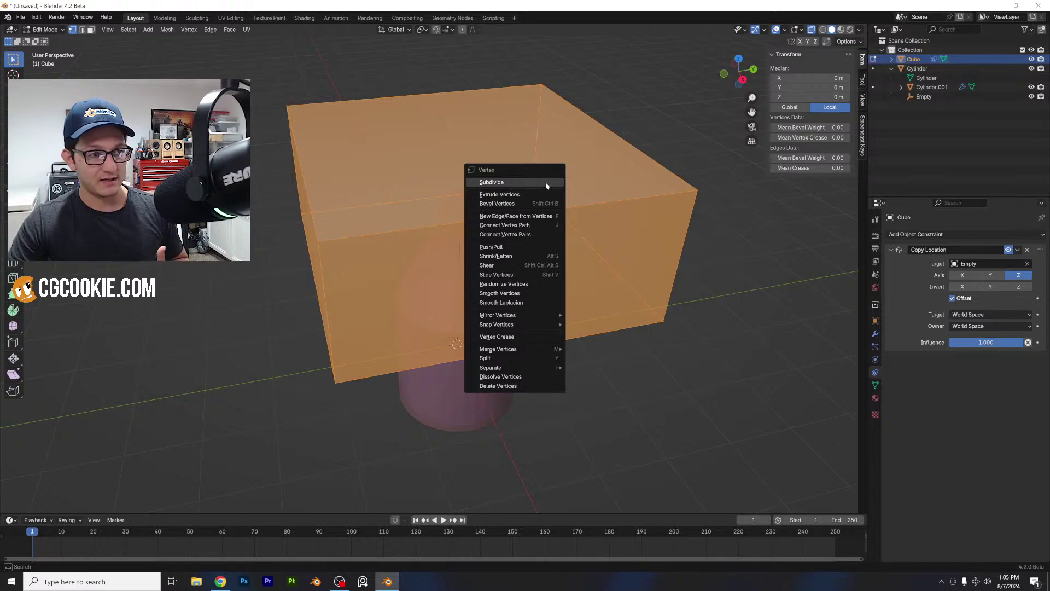
click(546, 182)
right_click(549, 180)
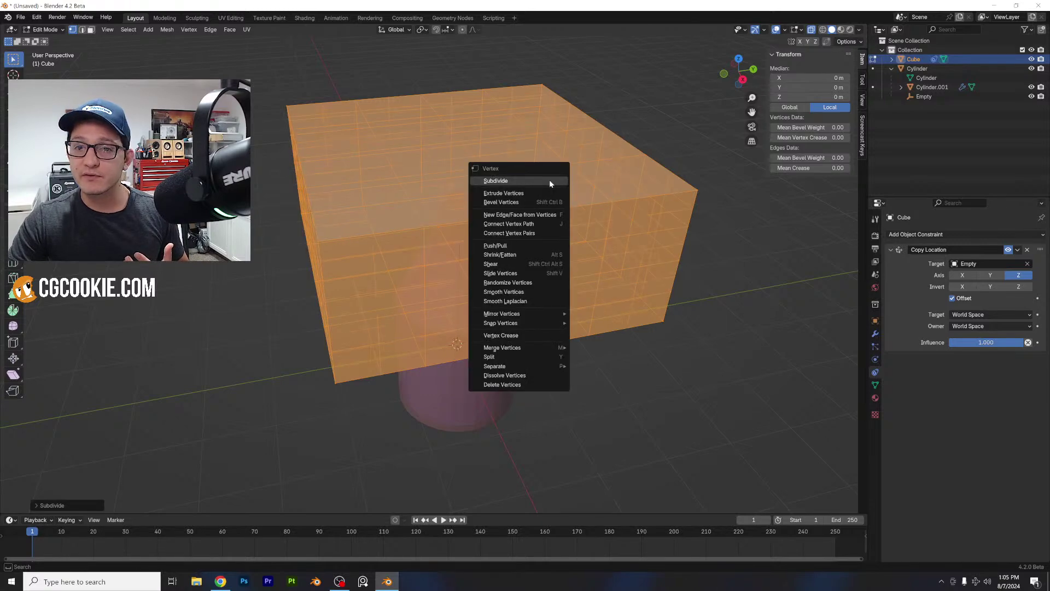
click(549, 180)
right_click(548, 180)
click(549, 180)
scroll(524, 186, up, 2)
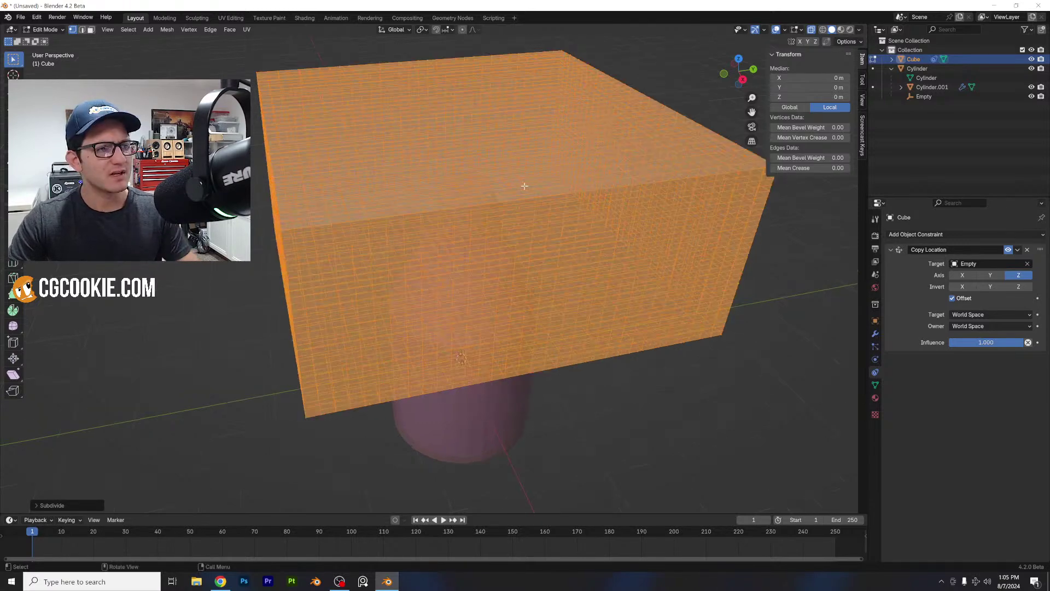
key(Tab)
middle_drag(532, 179, 576, 166)
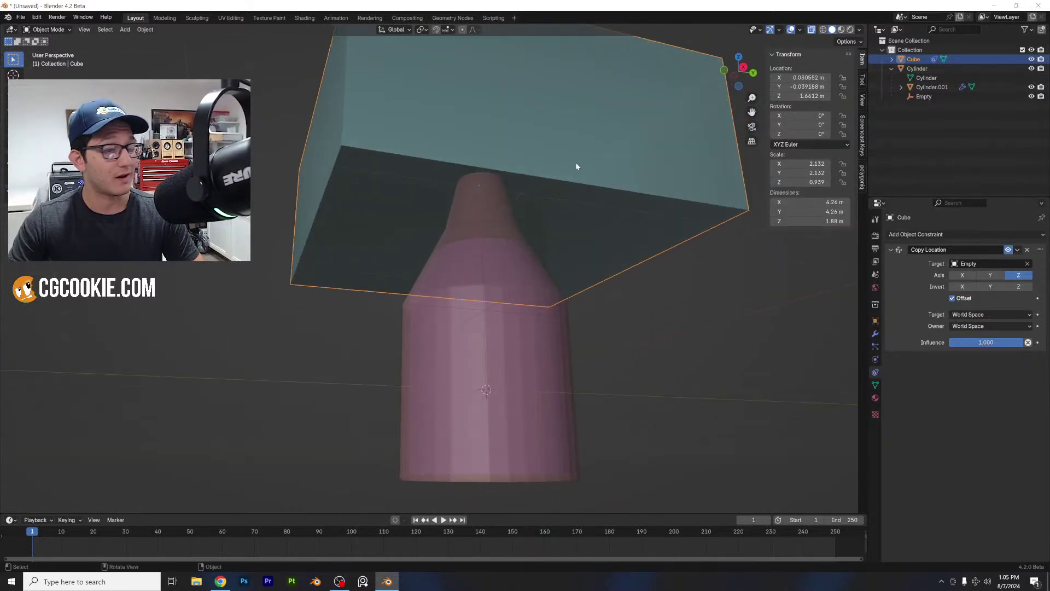
click(876, 335)
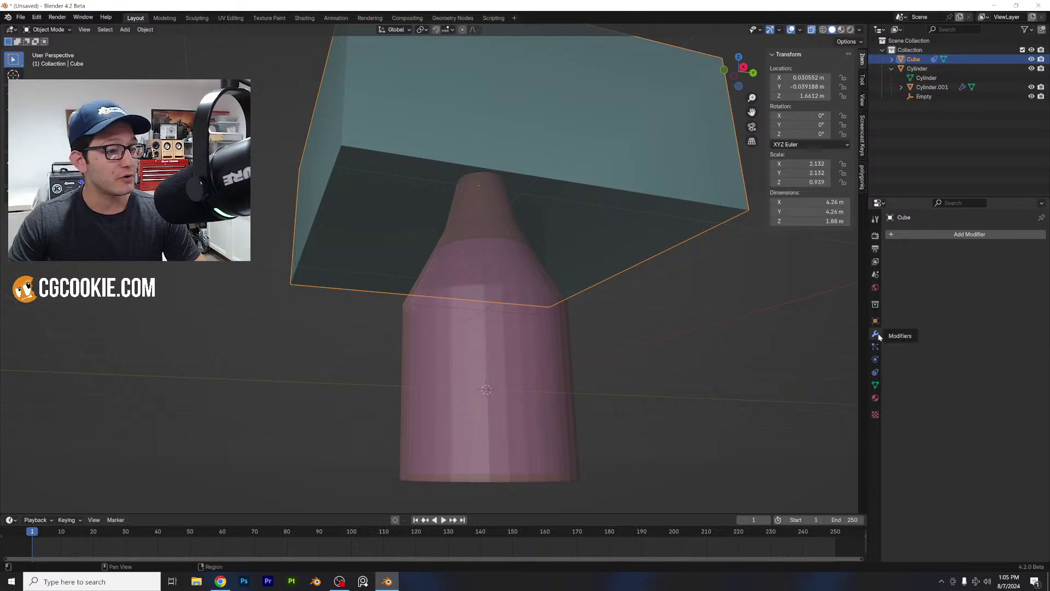
click(930, 235)
mouse_move(929, 233)
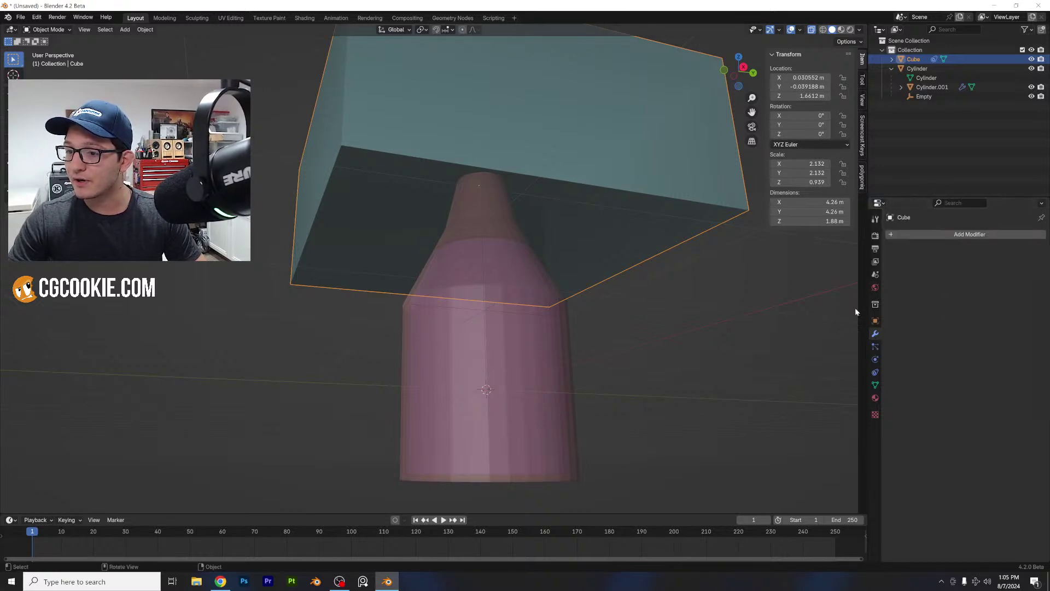
click(875, 372)
- Add Dynamic Paint physics to the cube as a canvas and set its surface type to Waves
click(875, 359)
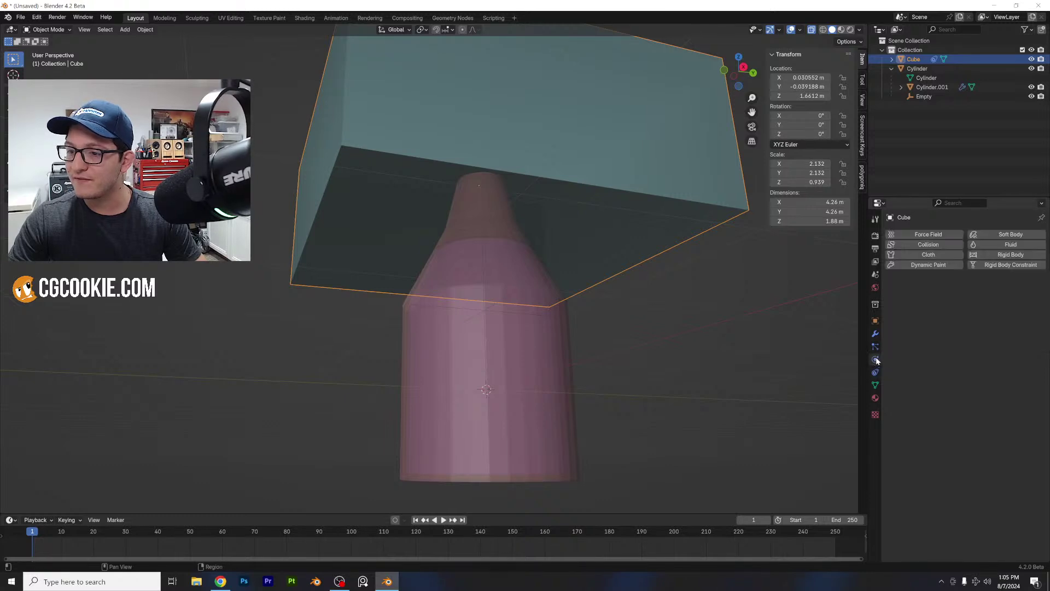
click(928, 266)
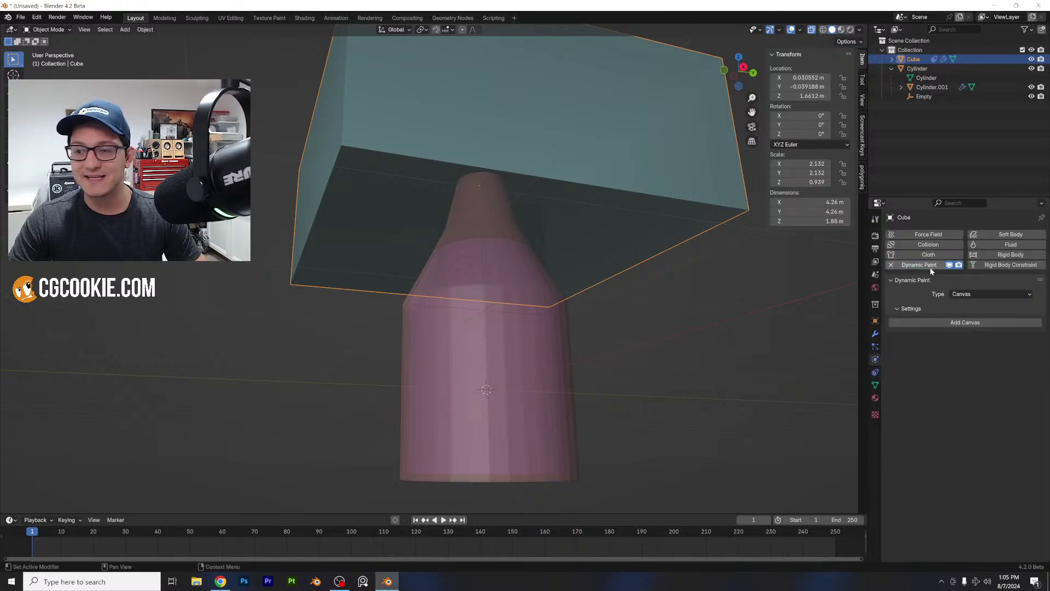
click(957, 323)
click(986, 426)
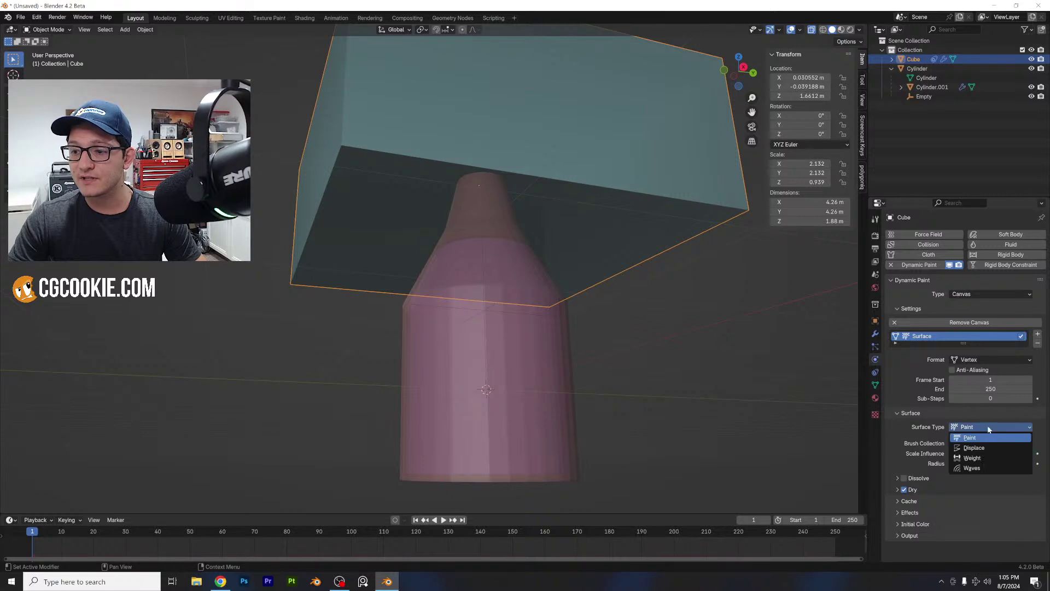
click(972, 469)
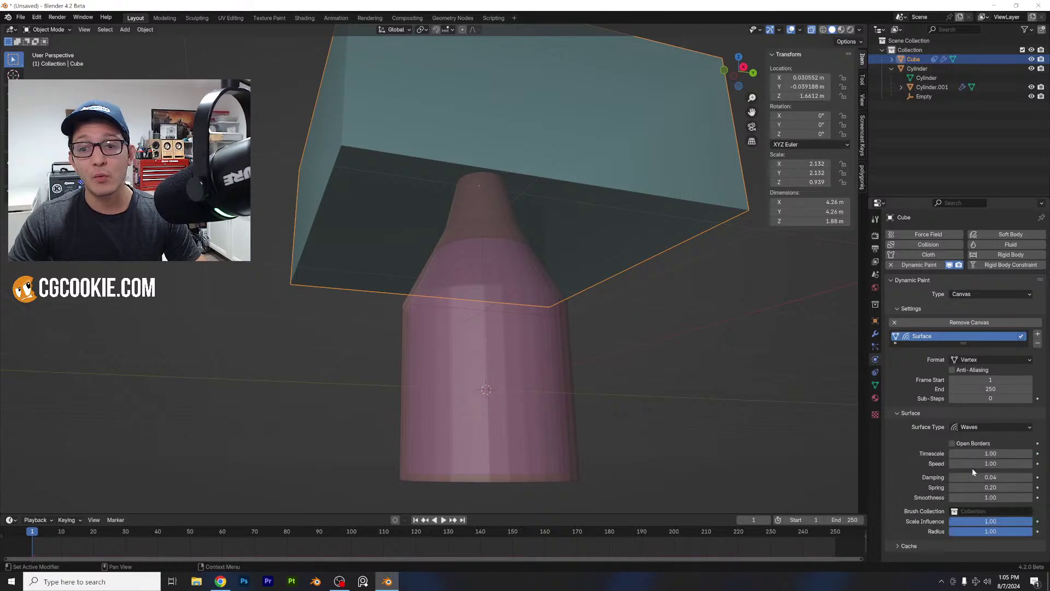
- Add Dynamic Paint physics to the outer bottle, set its type to Brush and add the brush
click(519, 276)
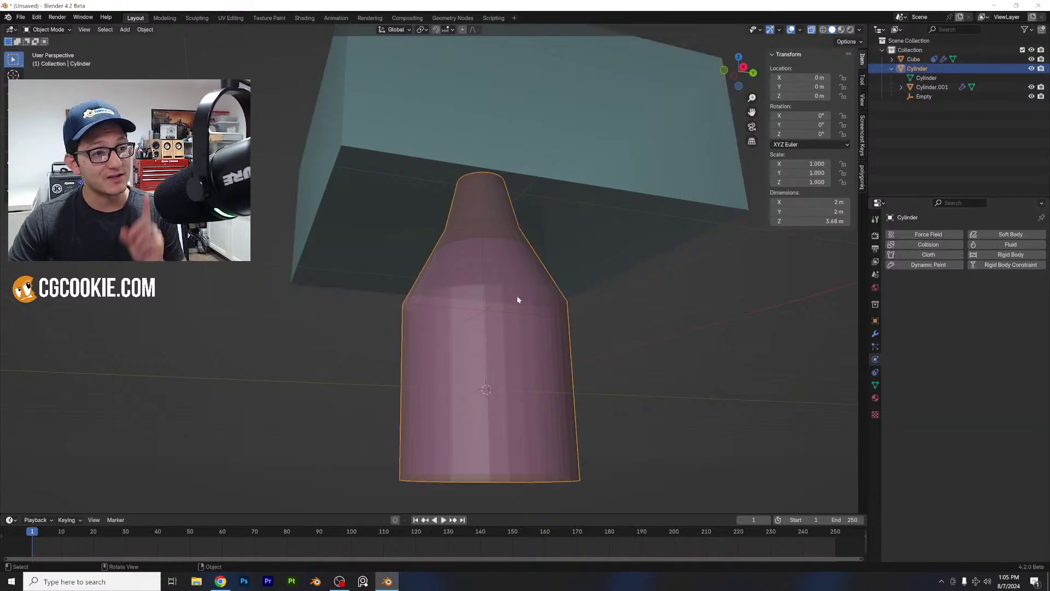
click(941, 264)
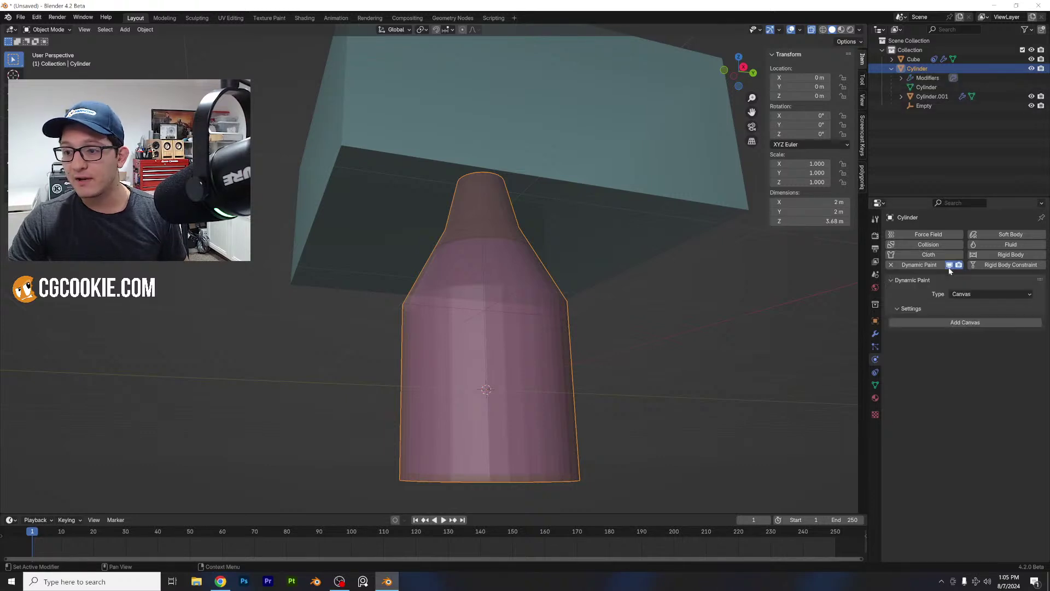
click(980, 296)
click(970, 313)
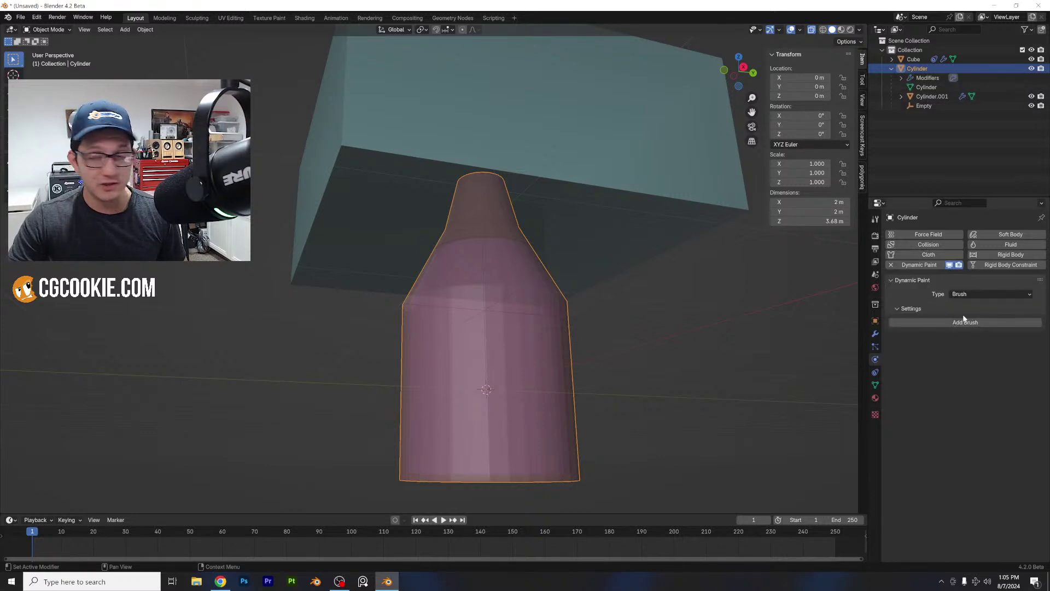
click(969, 324)
- Hide the cube and play the animation briefly to preview the liquid surface inside the bottle
mouse_move(529, 277)
middle_down()
mouse_move(542, 280)
mouse_move(533, 301)
mouse_move(543, 298)
middle_up()
click(590, 207)
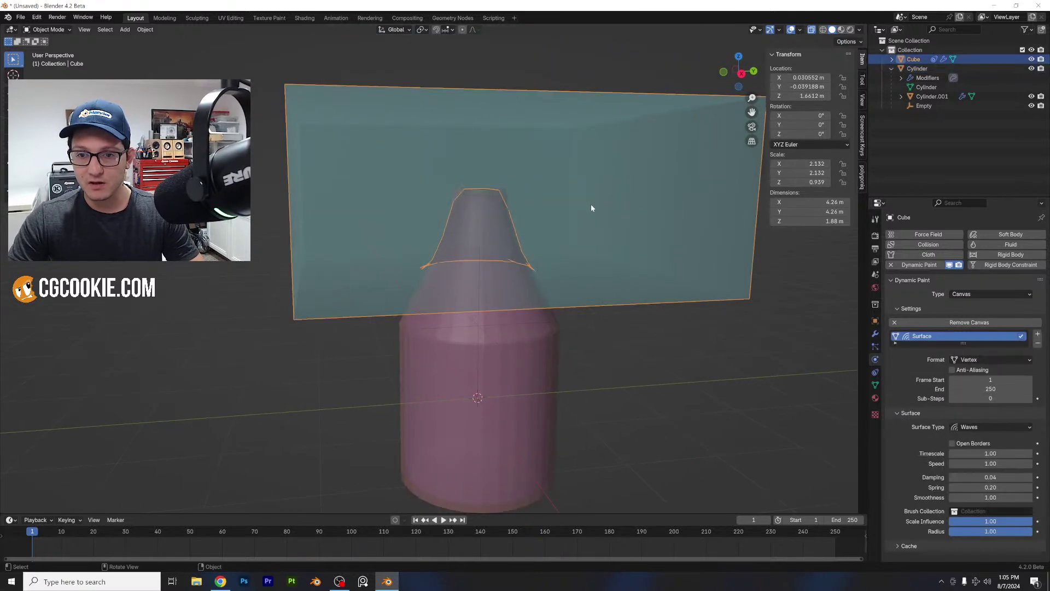
key(h)
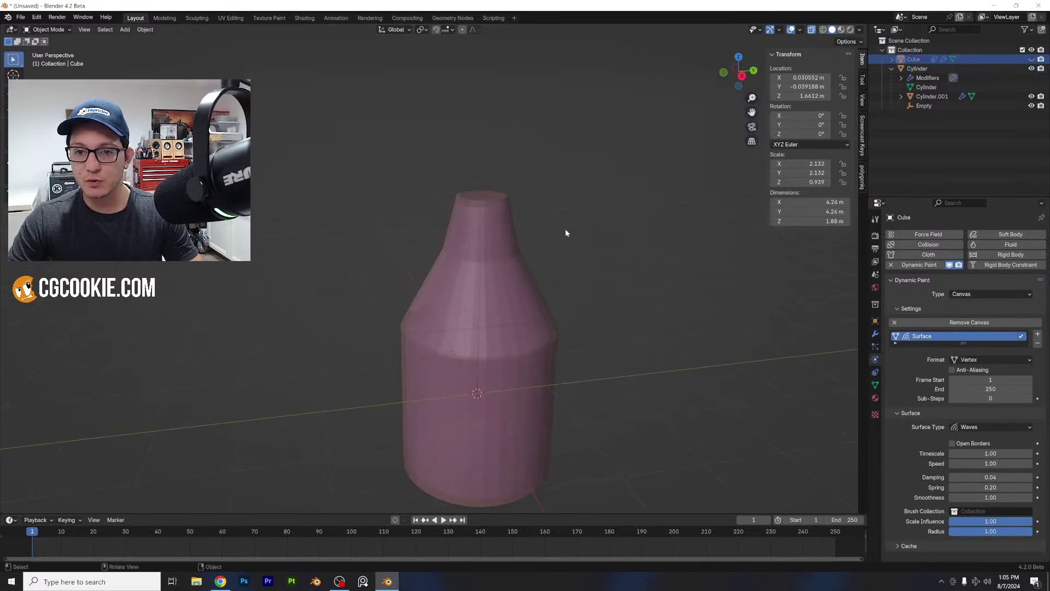
scroll(565, 229, up, 2)
key(space)
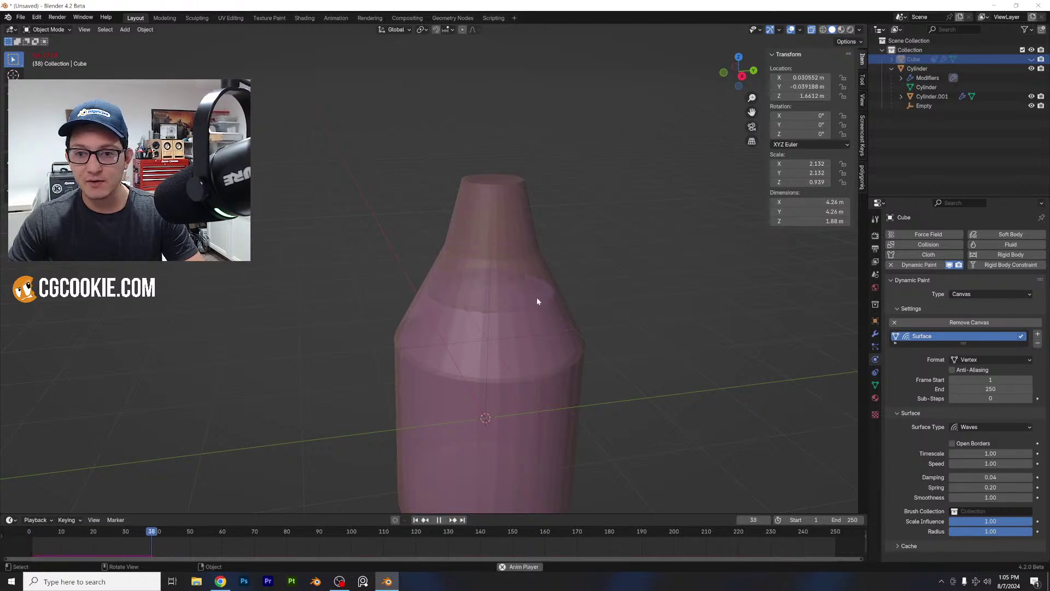
key(space)
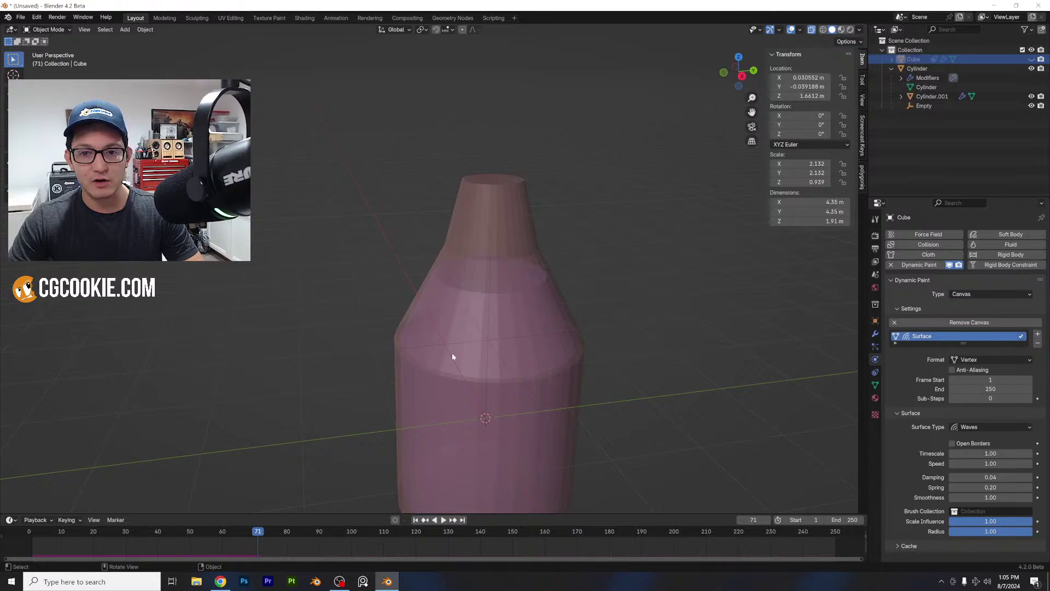
- Replay the animation from frame 1 and tilt the outer bottle by about 49° during playback, then stop it
click(33, 532)
key(space)
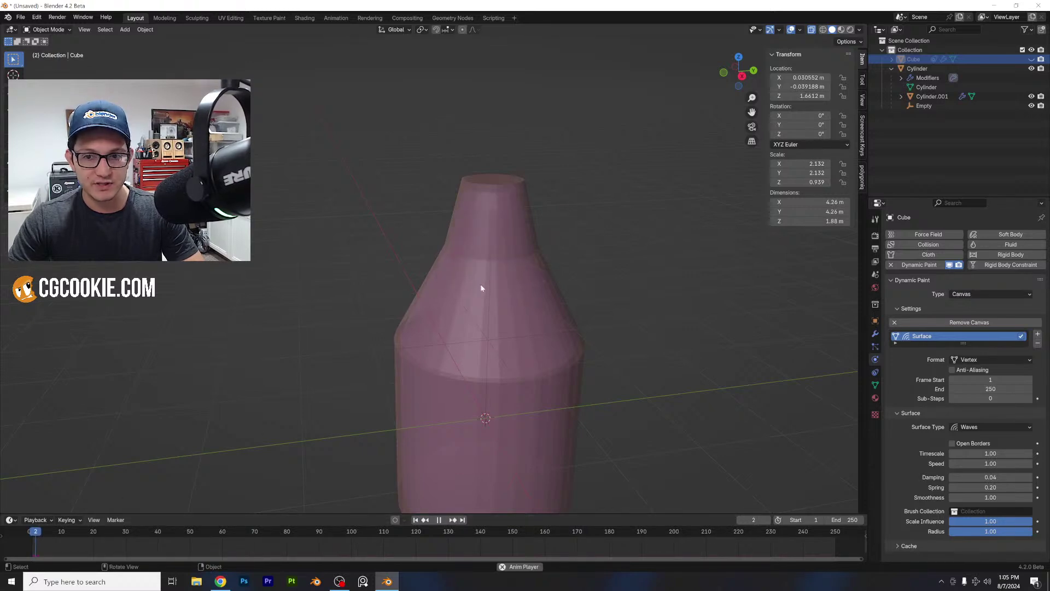
click(515, 198)
key(r)
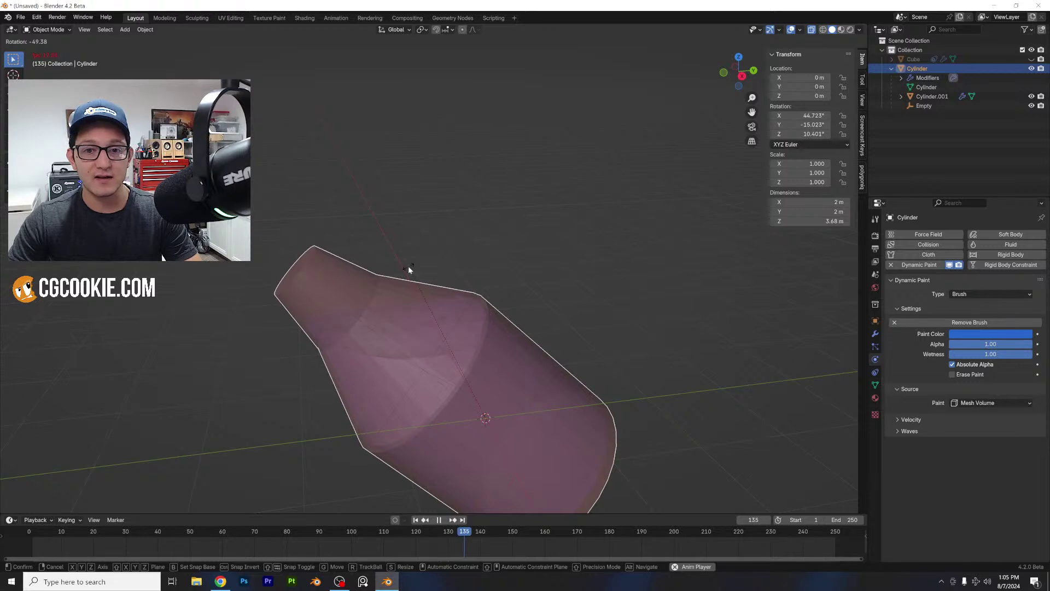
click(410, 271)
key(space)
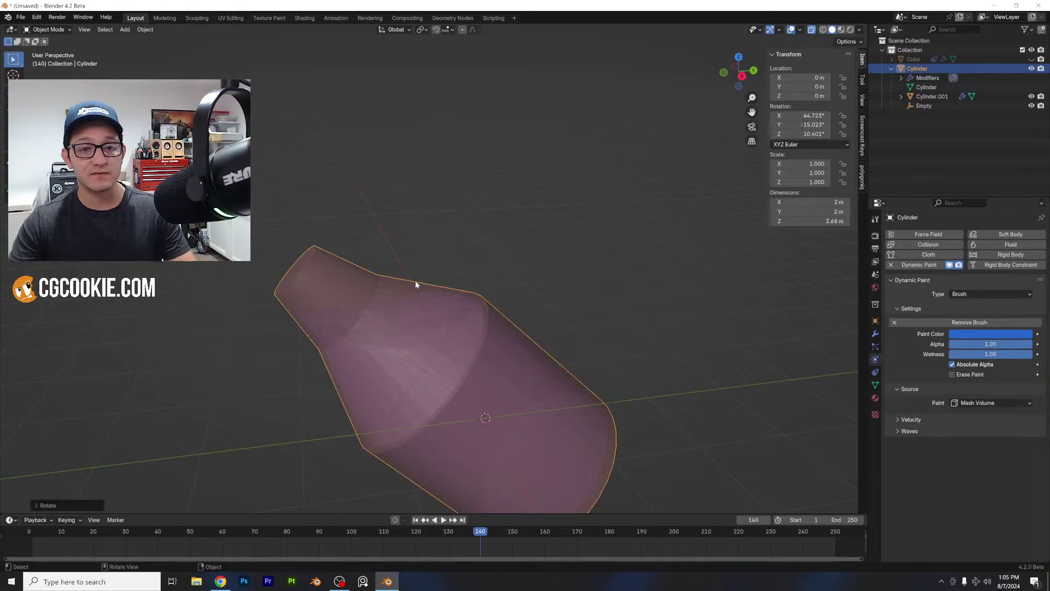
- Return to frame 1 and reset the outer bottle's rotation to 0° on the X, Y and Z axes
click(30, 533)
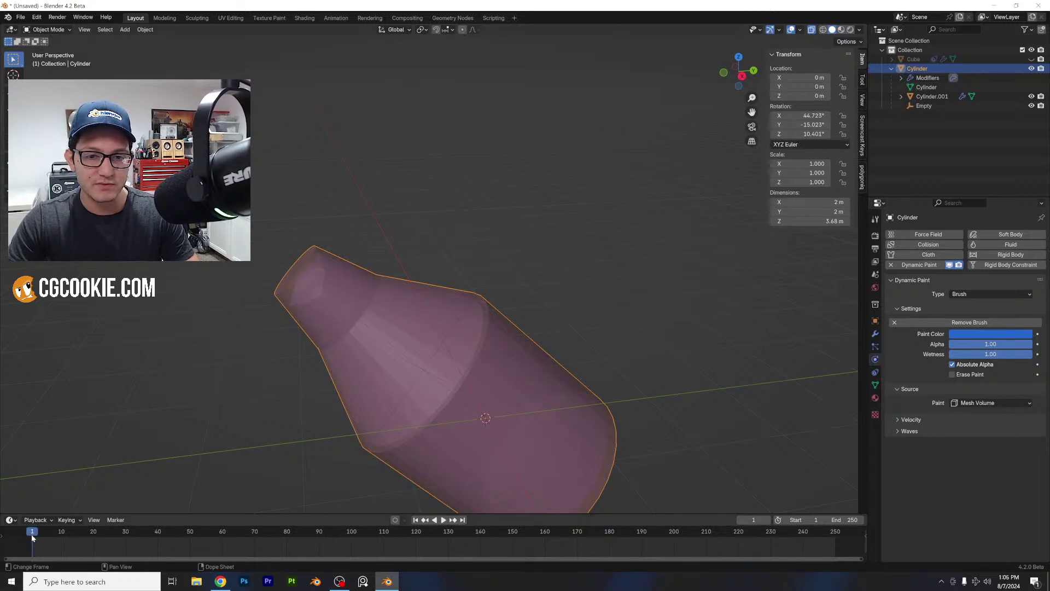
click(807, 117)
text(0)
key(Tab)
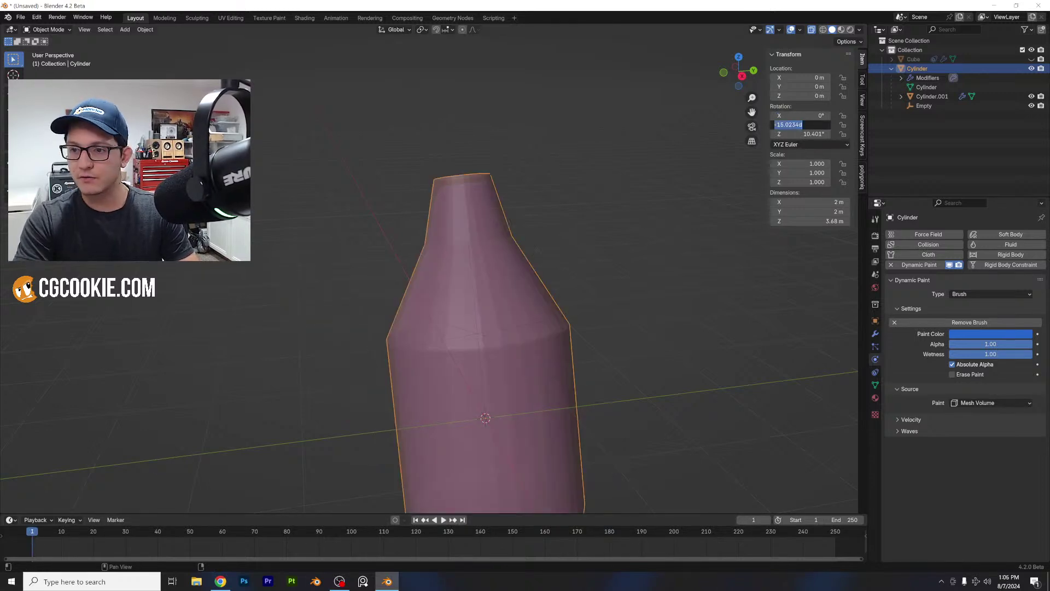
text(0)
key(Tab)
text(0)
key(Return)
scroll(546, 326, up, 3)
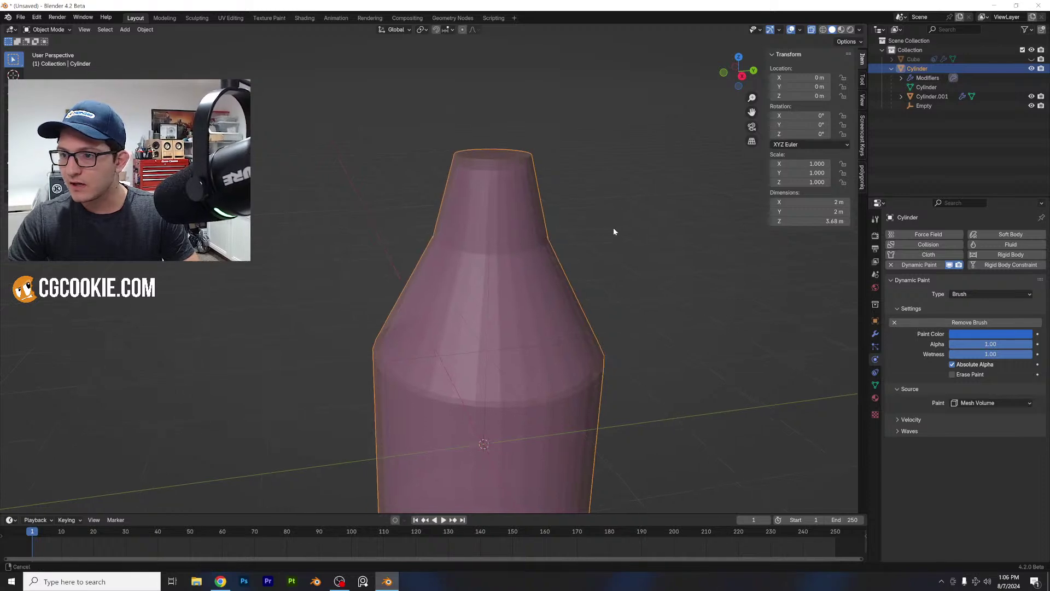
- Unhide the cube and subdivide its mesh once more in Edit Mode, returning to Object Mode
click(924, 59)
click(1032, 59)
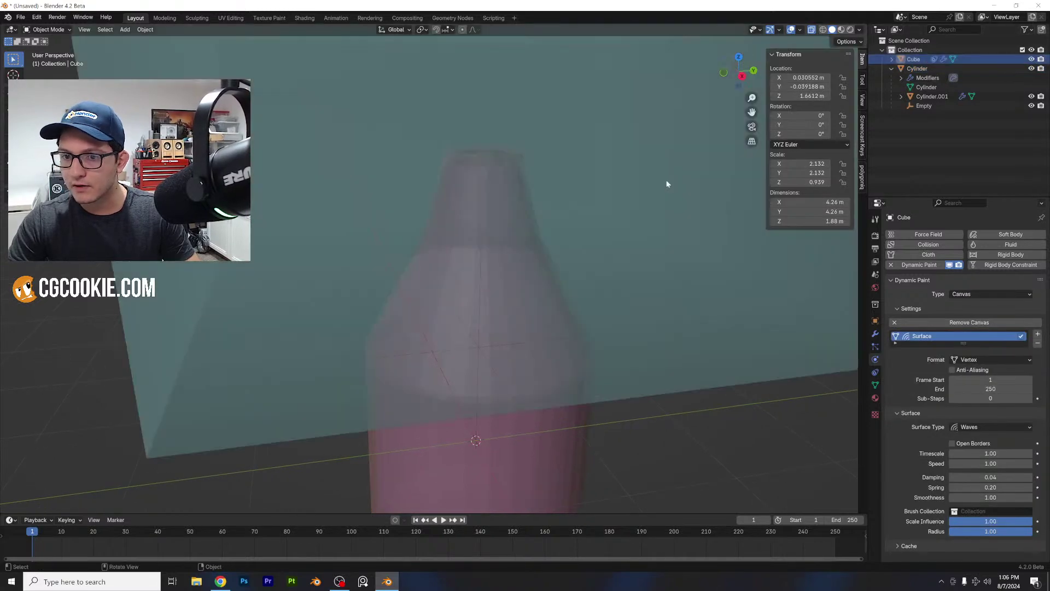
click(659, 186)
scroll(626, 195, down, 2)
key(Tab)
middle_drag(586, 197, 950, 395)
right_click(553, 225)
click(554, 225)
key(Tab)
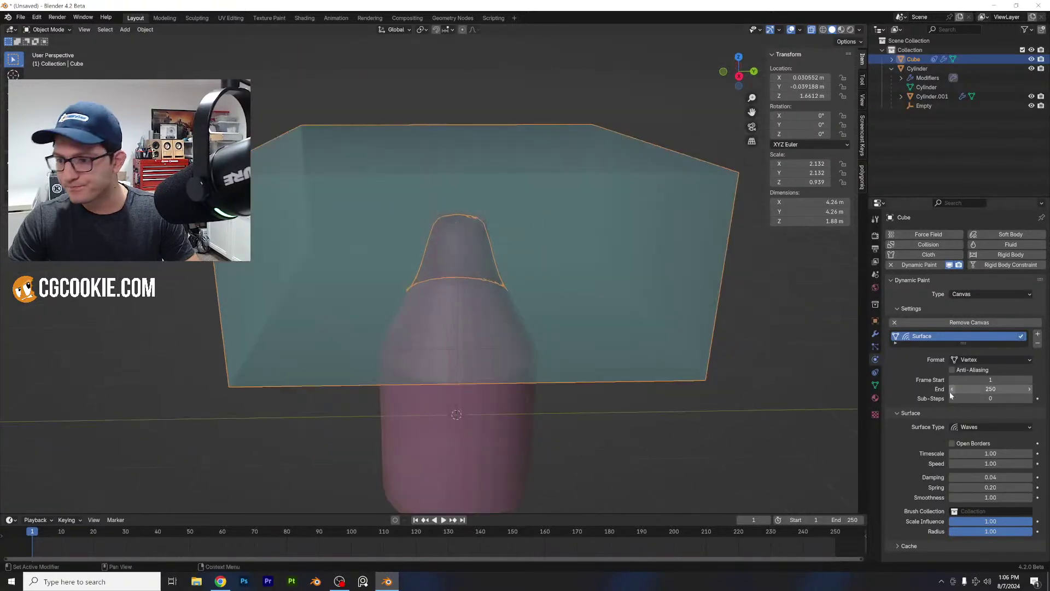
- Set the wave speed of the cube's Dynamic Paint surface to 2
double_click(991, 463)
text(2)
key(Return)
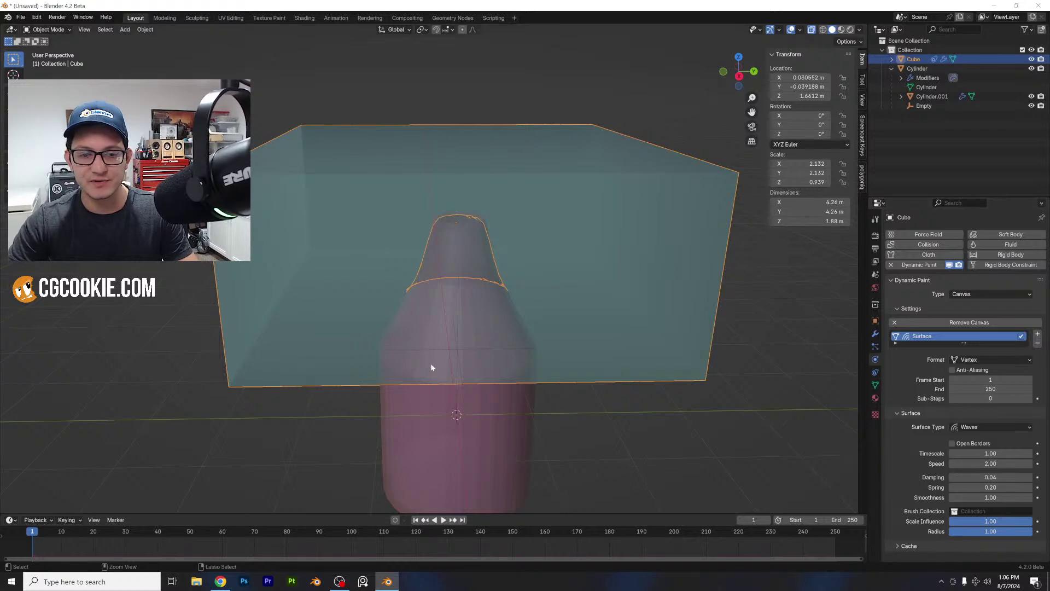
- Save the project to the Desktop as Dynamic-Bottle.blend
key(ctrl+s)
click(164, 294)
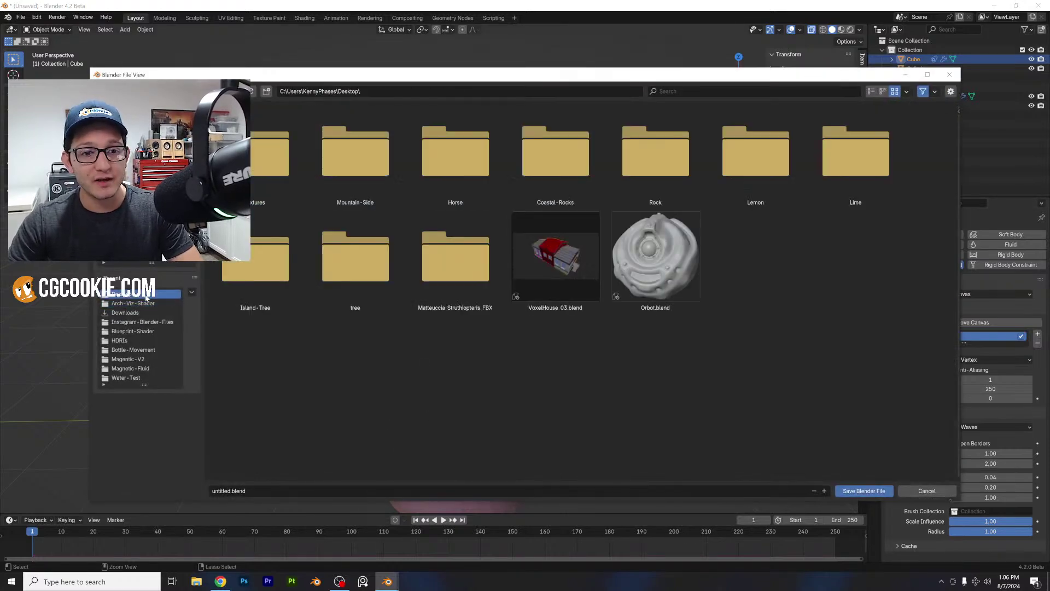
click(266, 491)
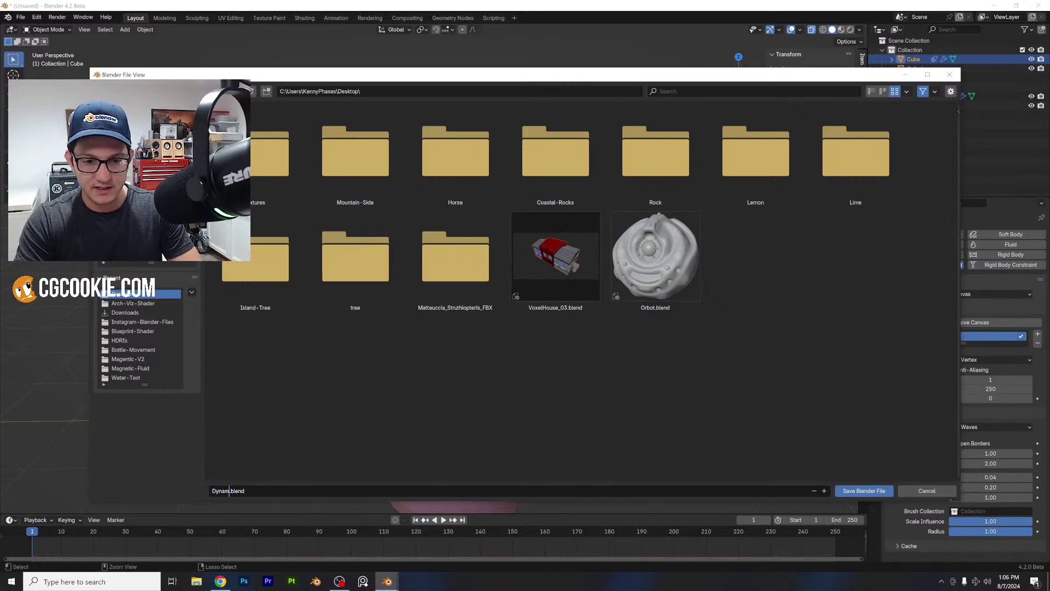
text(Dynamic-Bottle)
key(Return)
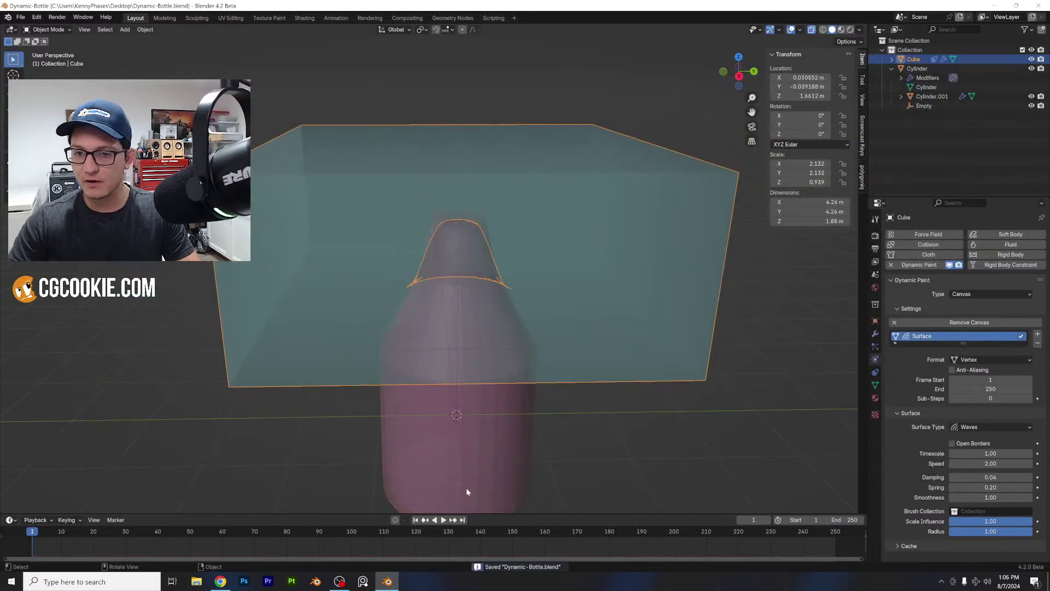
- Hide the cube again and play the animation to view the faster waves inside the bottle
key(h)
middle_drag(583, 267, 585, 265)
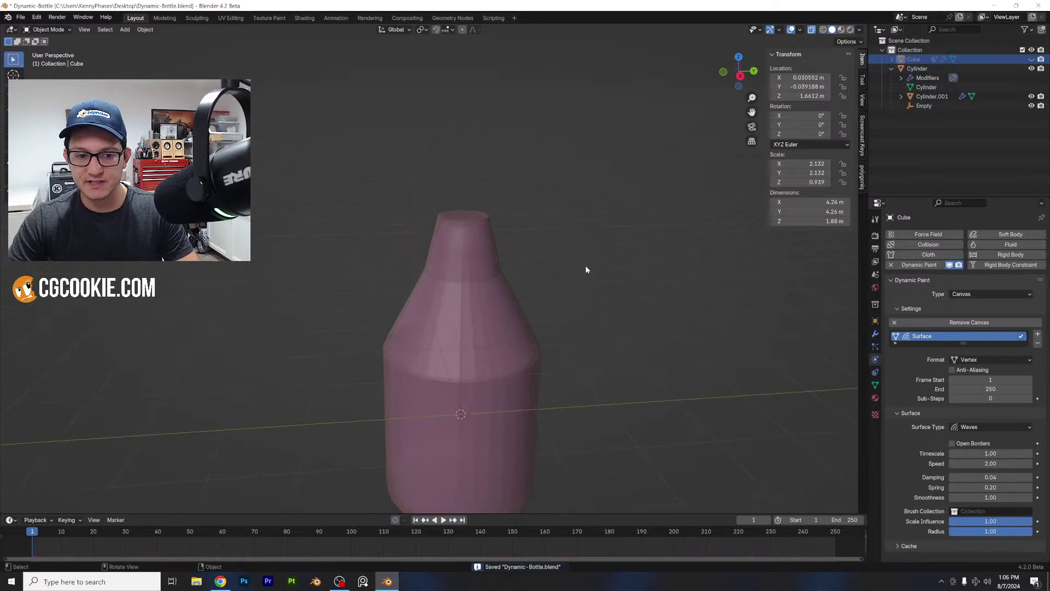
scroll(568, 284, up, 1)
key(space)
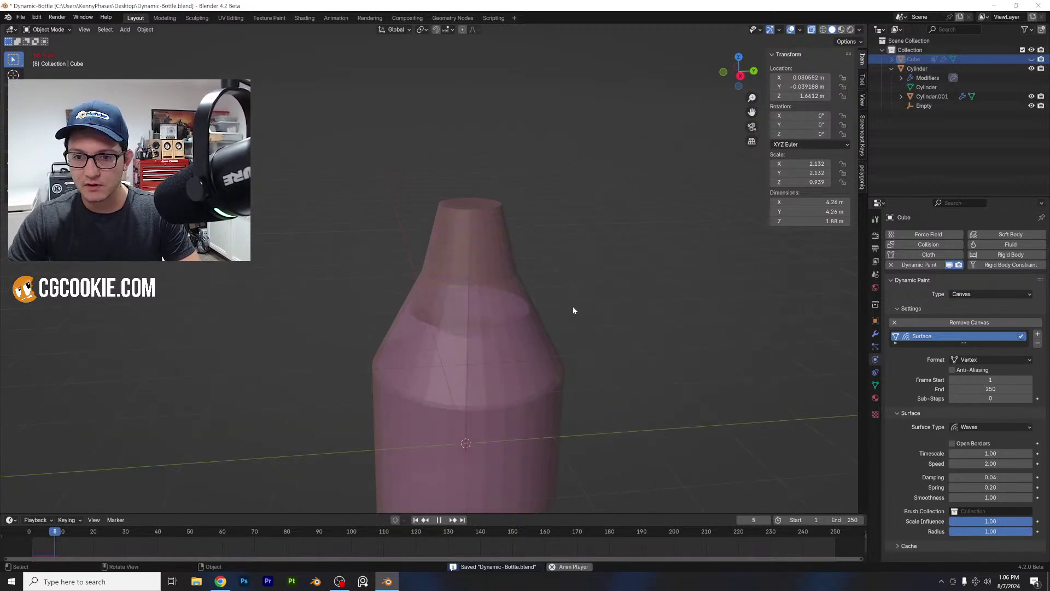
middle_drag(602, 355, 605, 324)
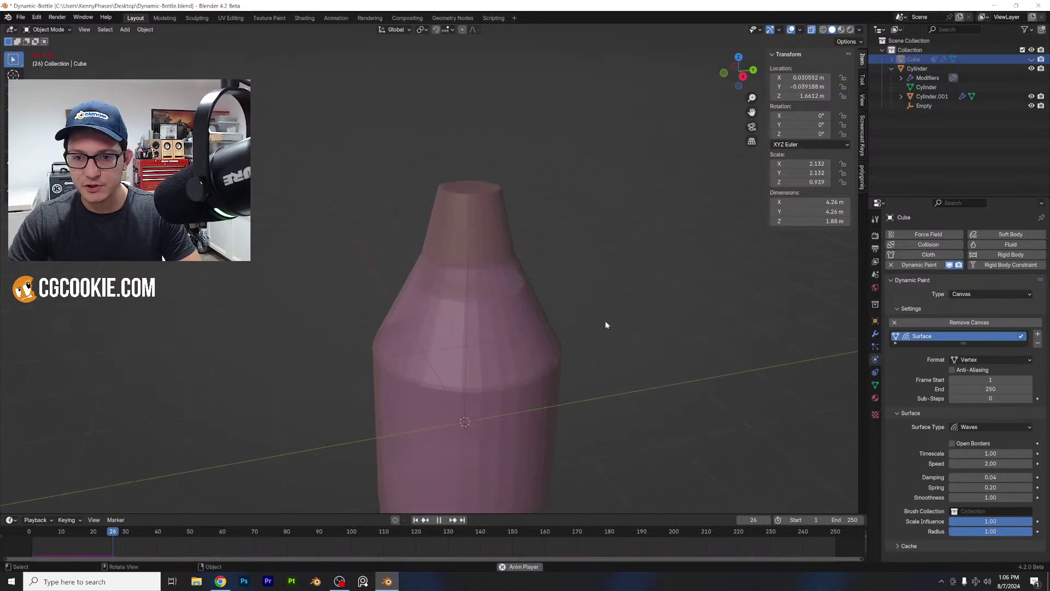
- Tilt the outer bottle during playback to about 26° X, -10° Y and 8° Z, then stop the animation
click(510, 246)
key(r)
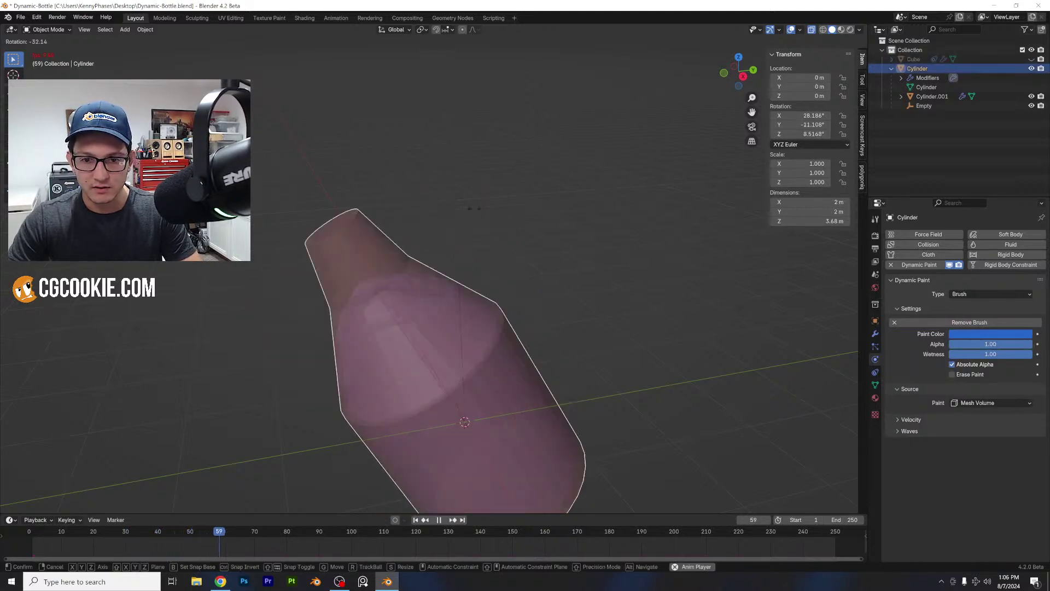
click(462, 210)
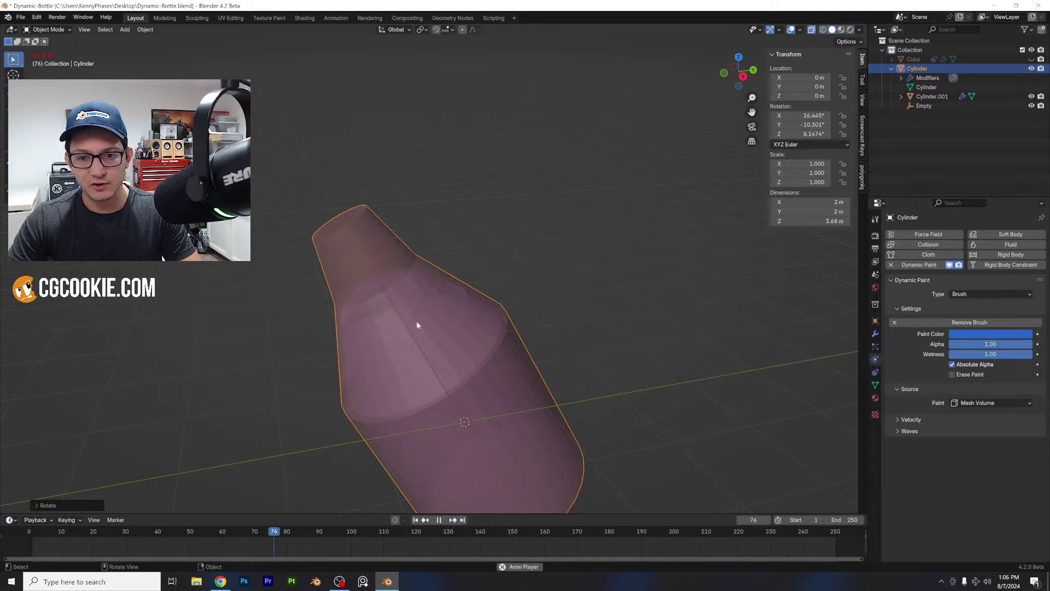
scroll(401, 316, up, 3)
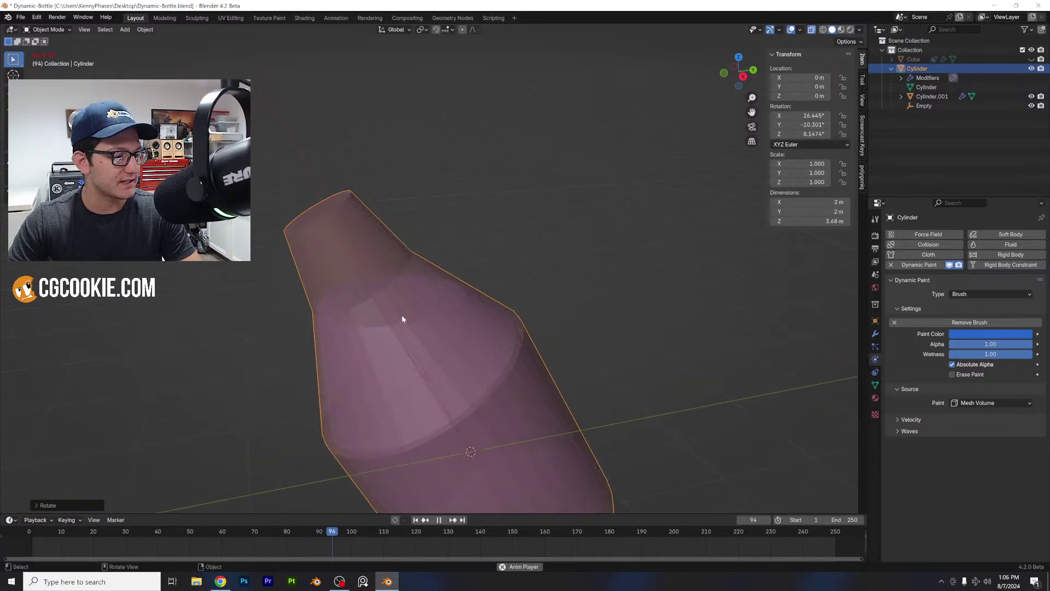
scroll(401, 316, down, 1)
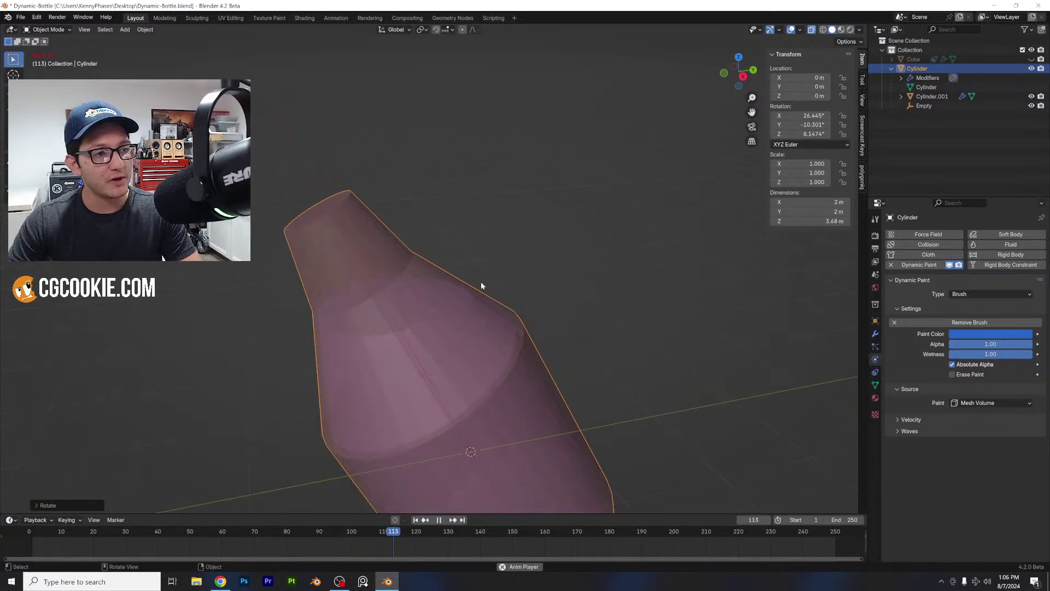
key(space)
- Show the cube again and return the animation to its first frame
middle_drag(480, 281, 549, 232)
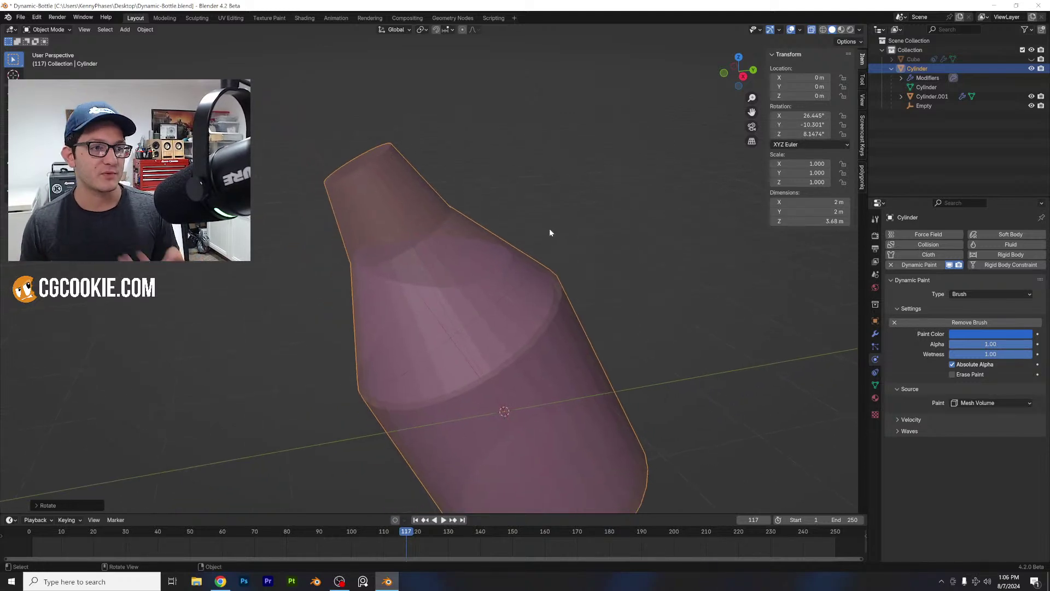
middle_drag(549, 232, 547, 181)
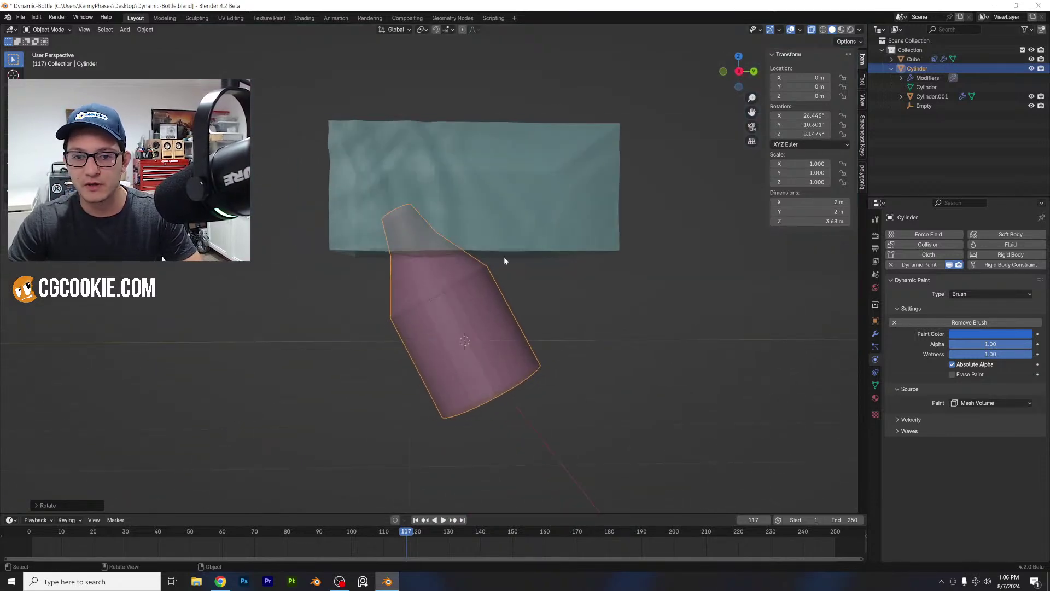
drag(68, 531, 33, 532)
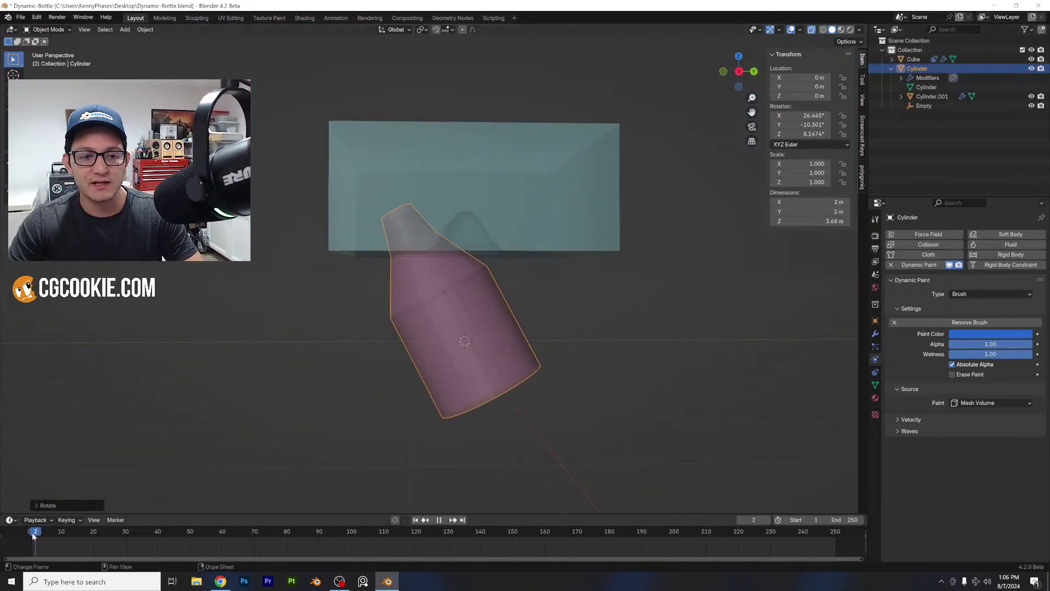
- Tilt the outer bottle the opposite way to about -50° X, 8° Y and 10° Z to check the cube's coverage
key(r)
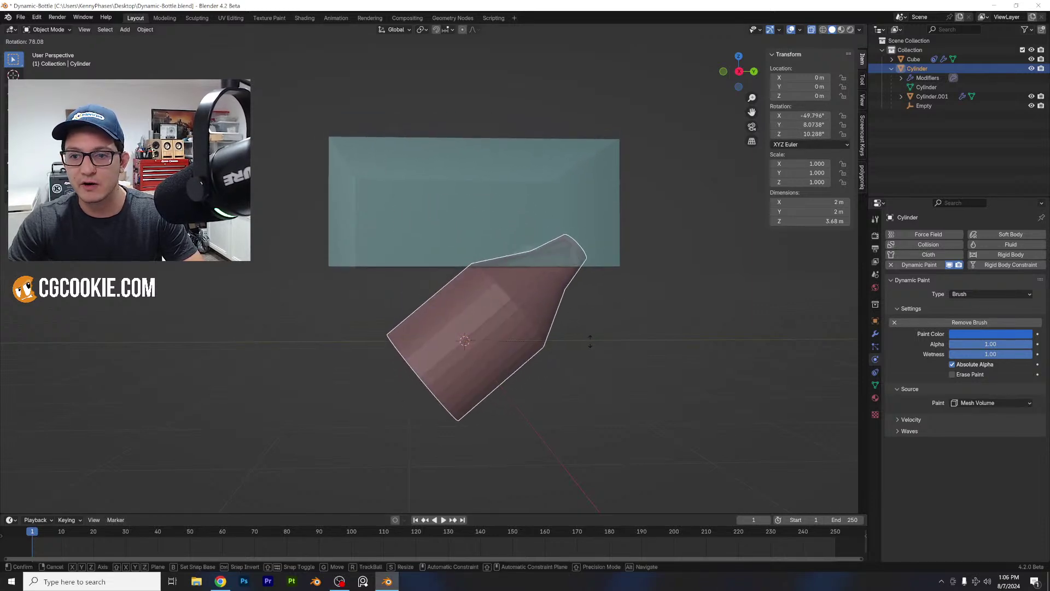
click(544, 315)
middle_drag(544, 314, 510, 228)
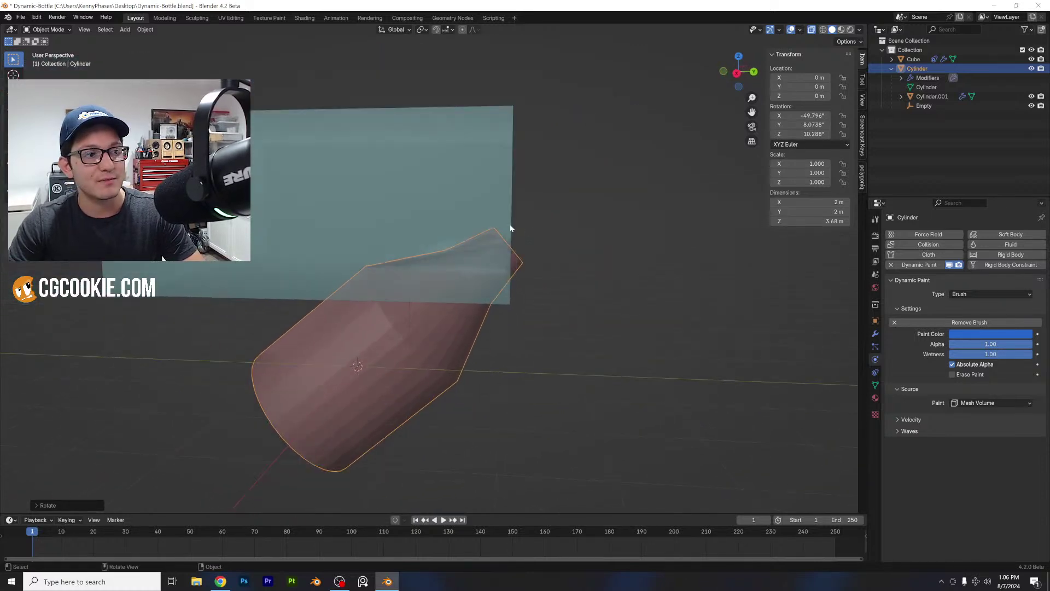
- Scale the cube up uniformly in the right orthographic view to about 6.12 × 6.12 × 2.69 m
click(470, 166)
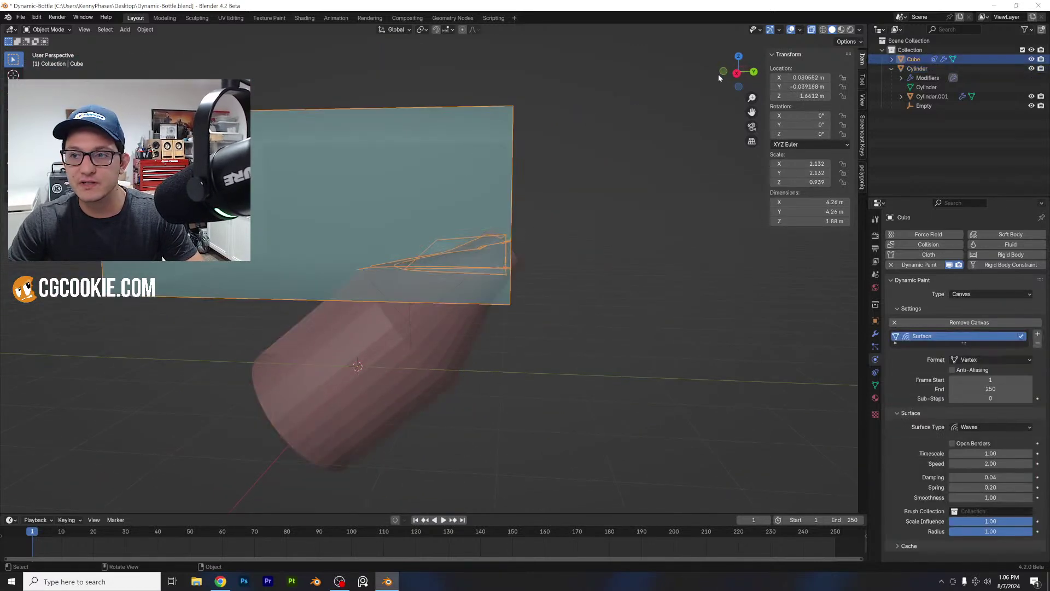
click(733, 74)
key(s)
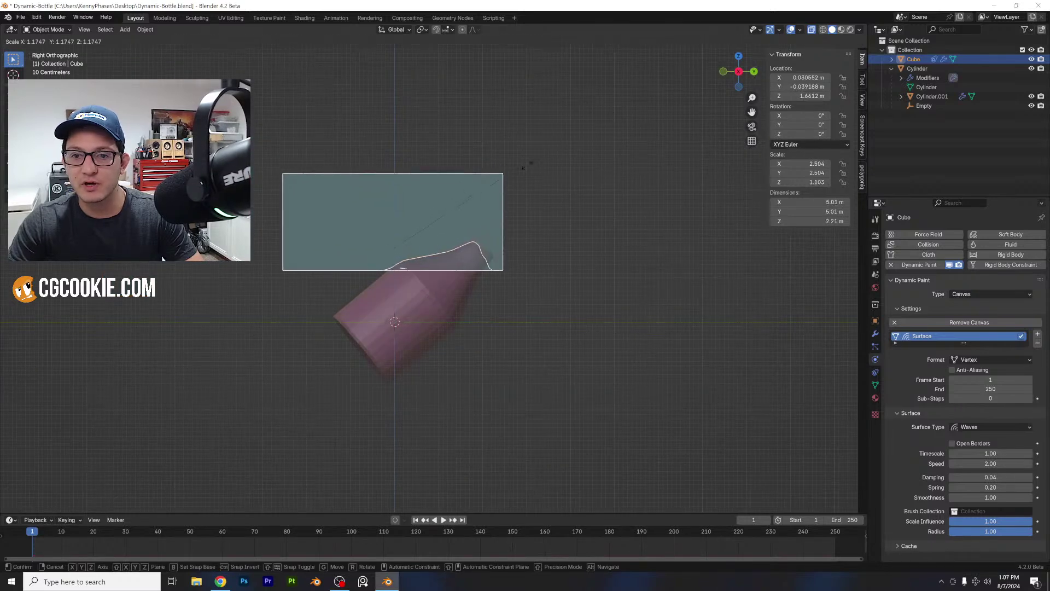
click(539, 170)
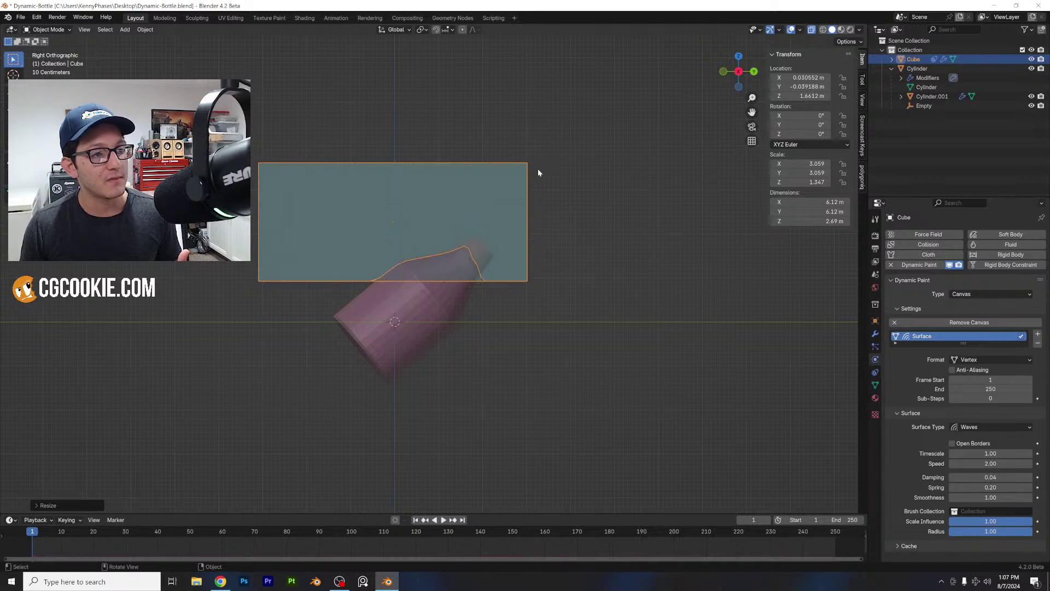
- Hide the enlarged cube and start playing the animation with the bottle in perspective view
click(219, 387)
click(393, 228)
key(h)
middle_drag(395, 228, 500, 255)
key(space)
scroll(475, 325, up, 2)
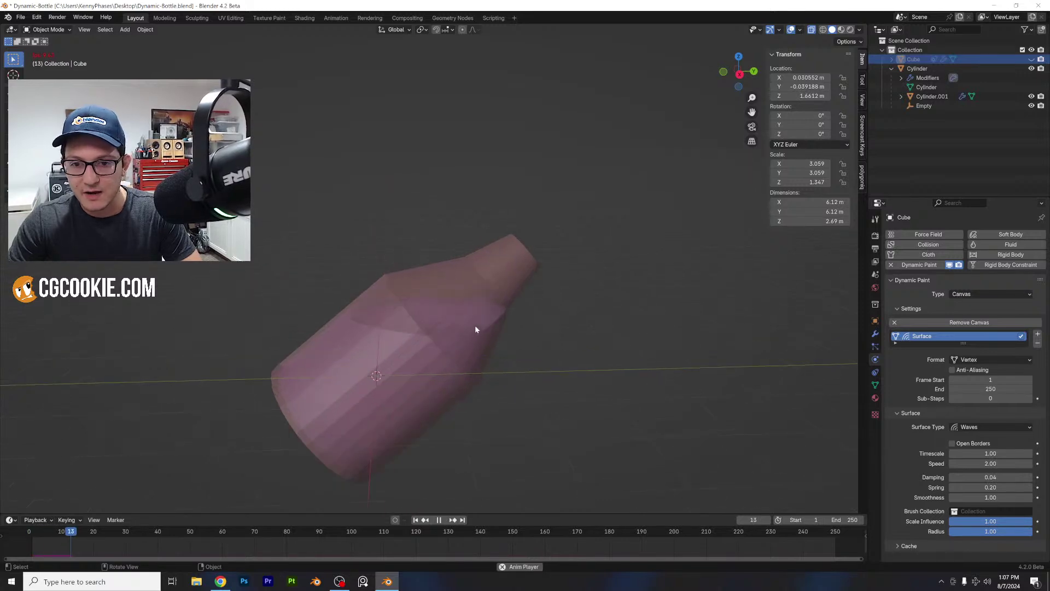
- Tilt the outer bottle during playback to about 44° X, -28° Y, 15° Z, tilt it back to about -22° X, 5° Y, and stop playback
click(485, 277)
key(r)
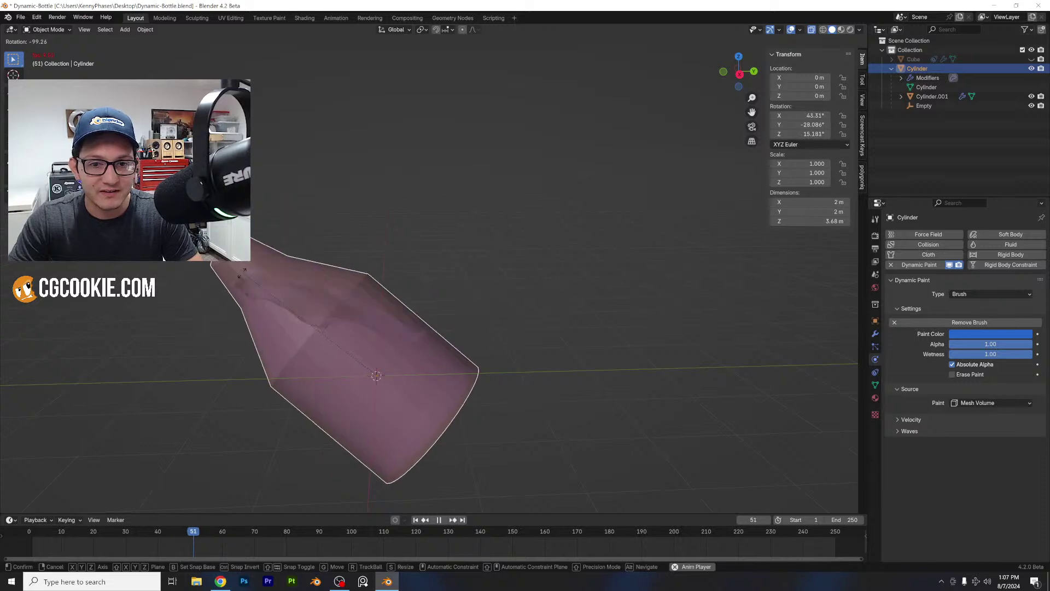
click(241, 271)
middle_drag(373, 352, 539, 312)
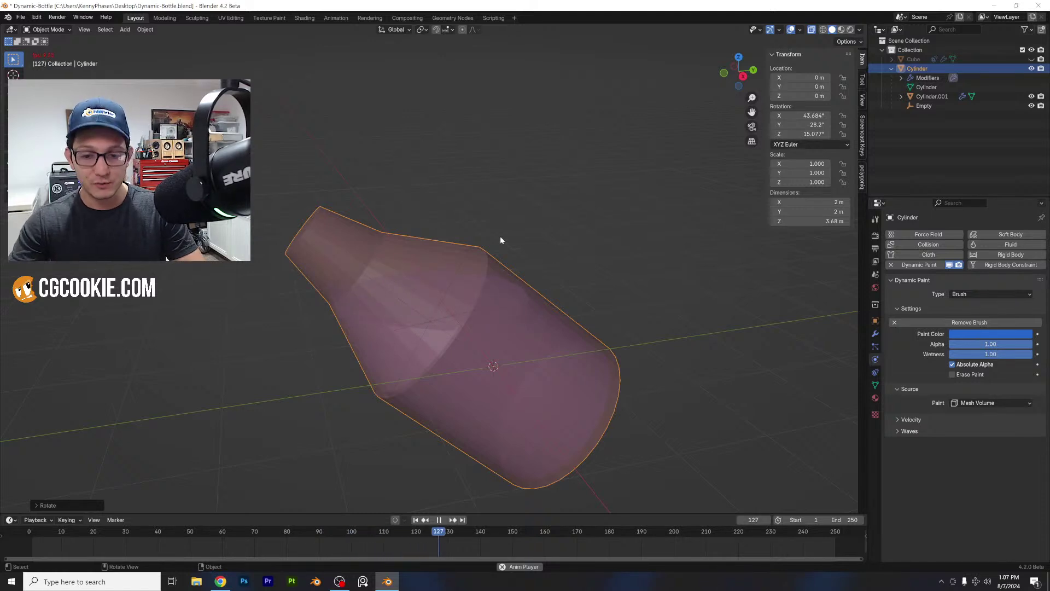
key(r)
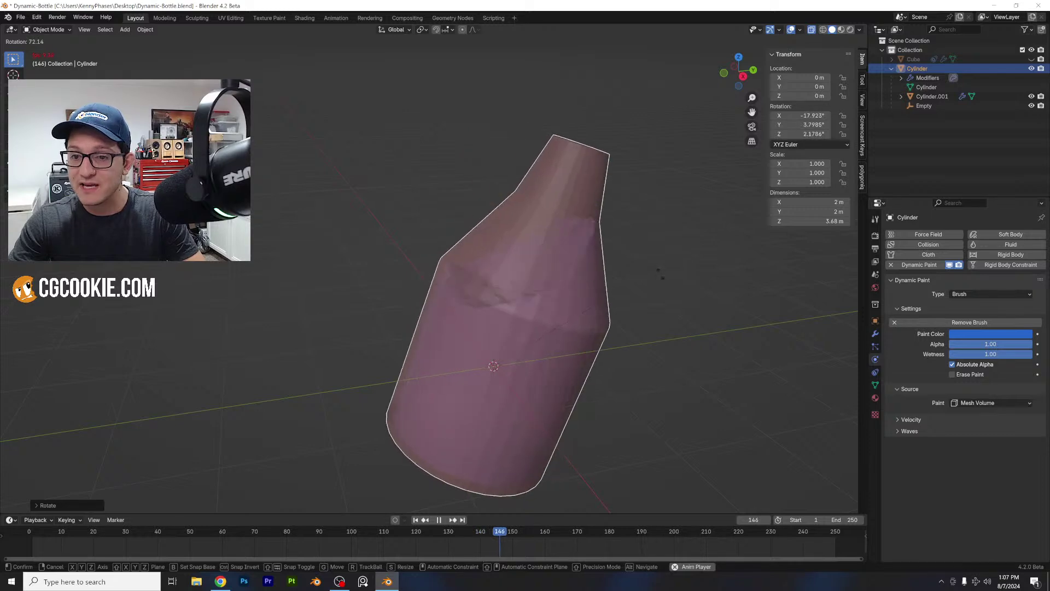
click(673, 281)
key(space)
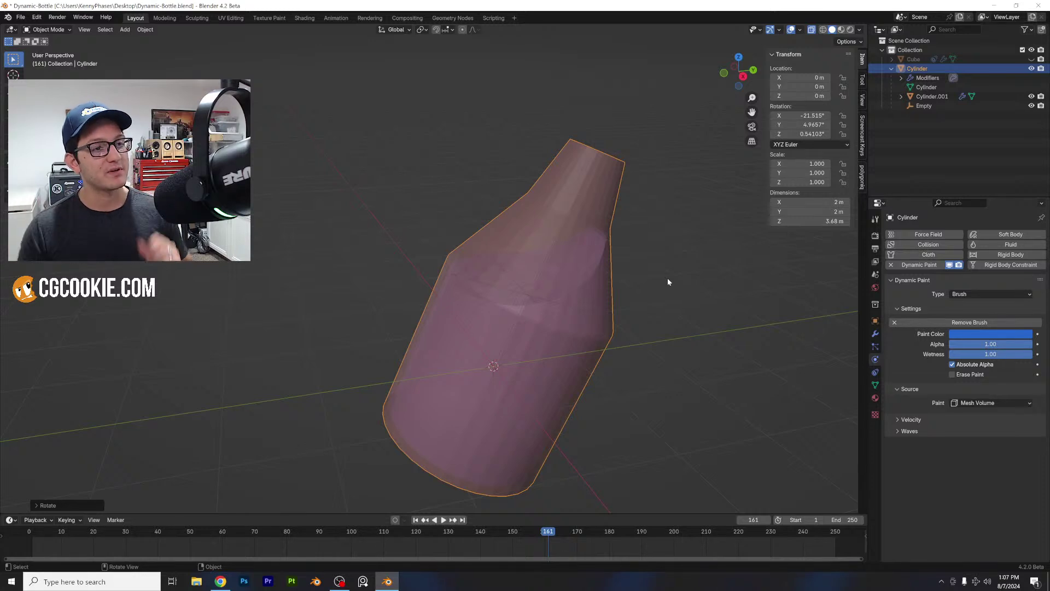
- Examine the wave against the bottle wall up close in the right orthographic view and save the file
scroll(620, 271, up, 2)
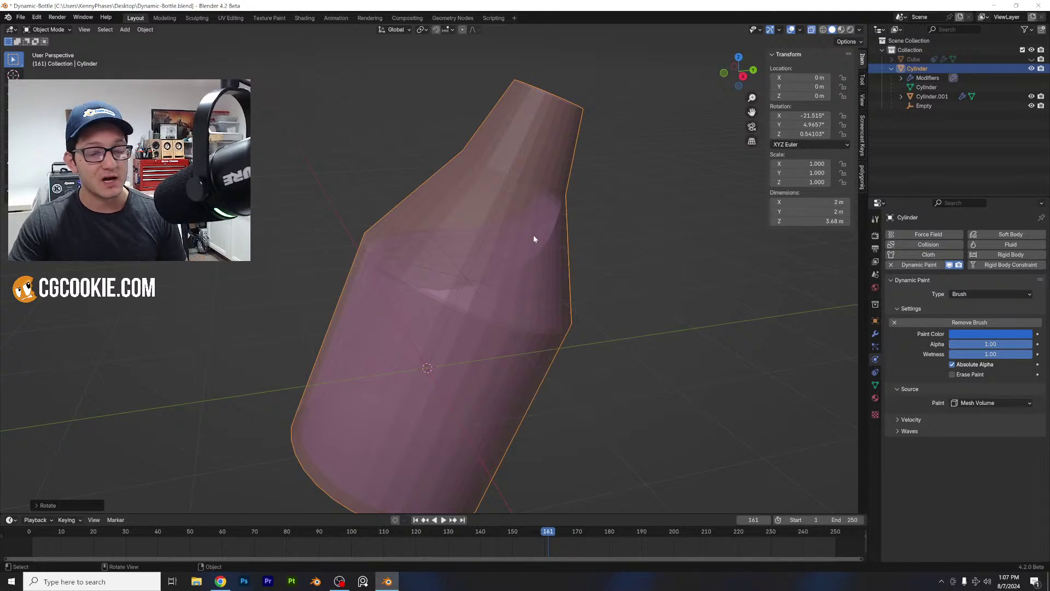
scroll(530, 235, down, 3)
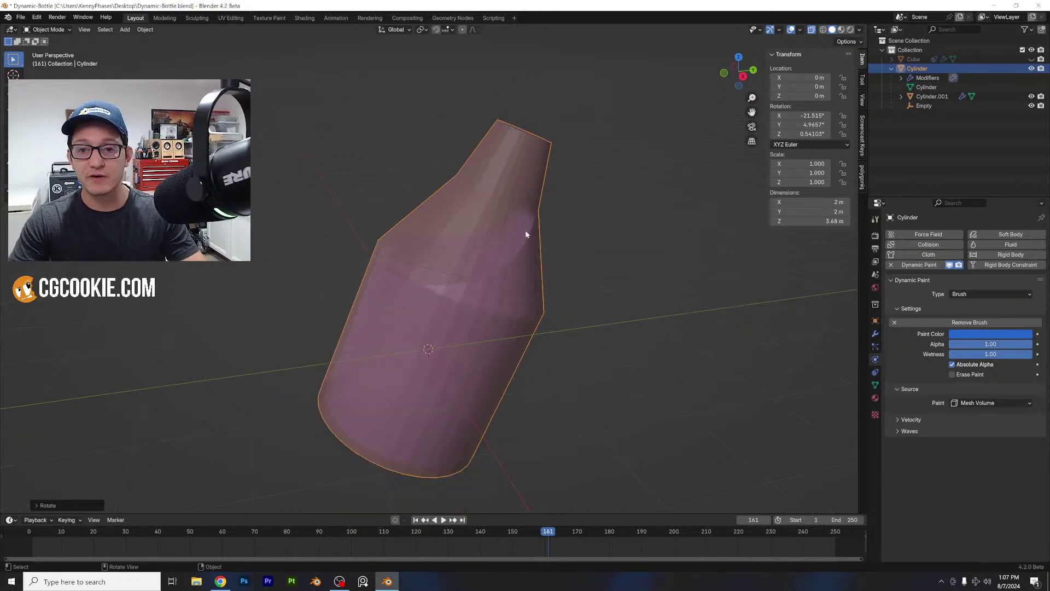
click(742, 75)
scroll(496, 248, up, 3)
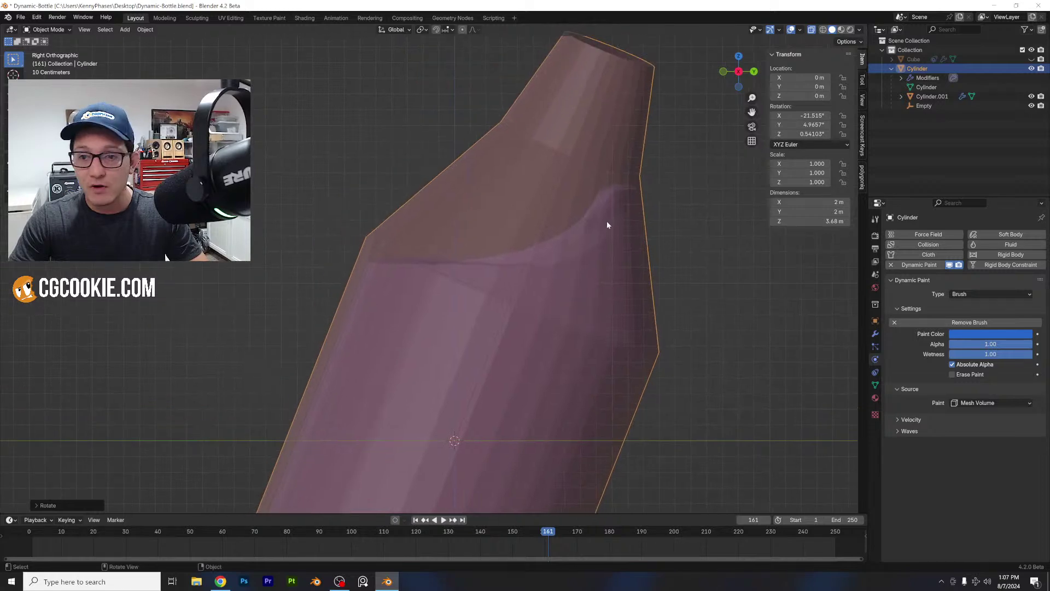
scroll(512, 315, down, 4)
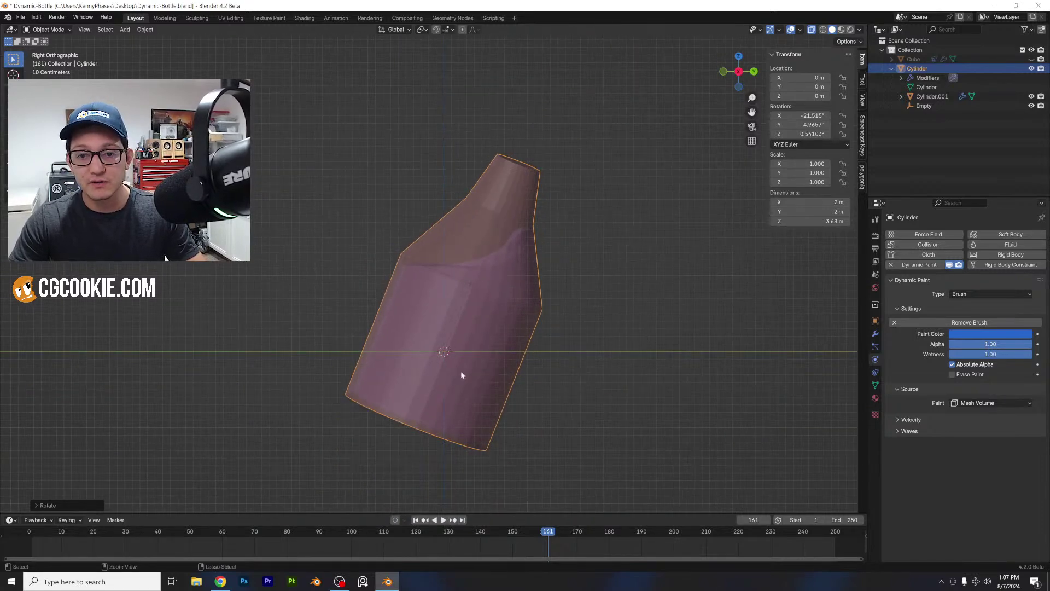
key(ctrl+s)
- Reset the outer bottle's rotation to 0° on X, Y and Z and keyframe its transforms at frame 1
click(30, 534)
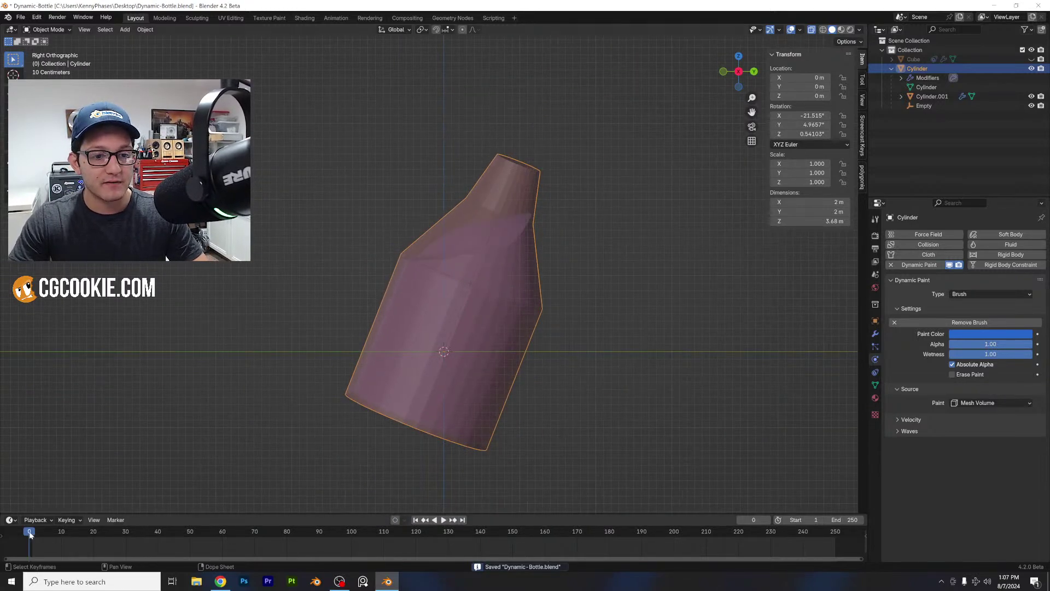
key(space)
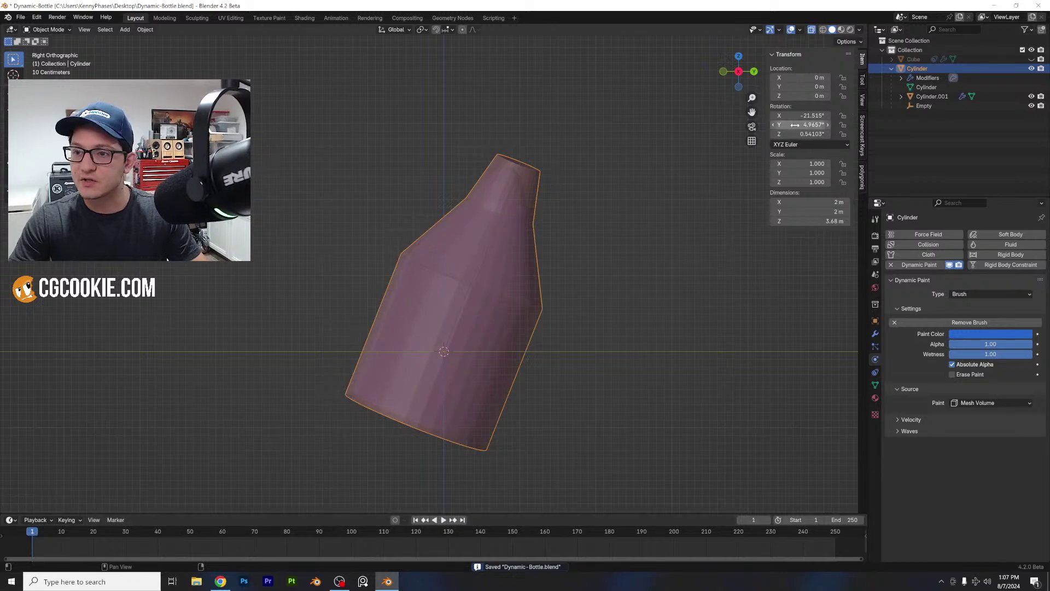
click(801, 115)
text(0)
key(Tab)
text(0)
key(Tab)
text(0)
key(Return)
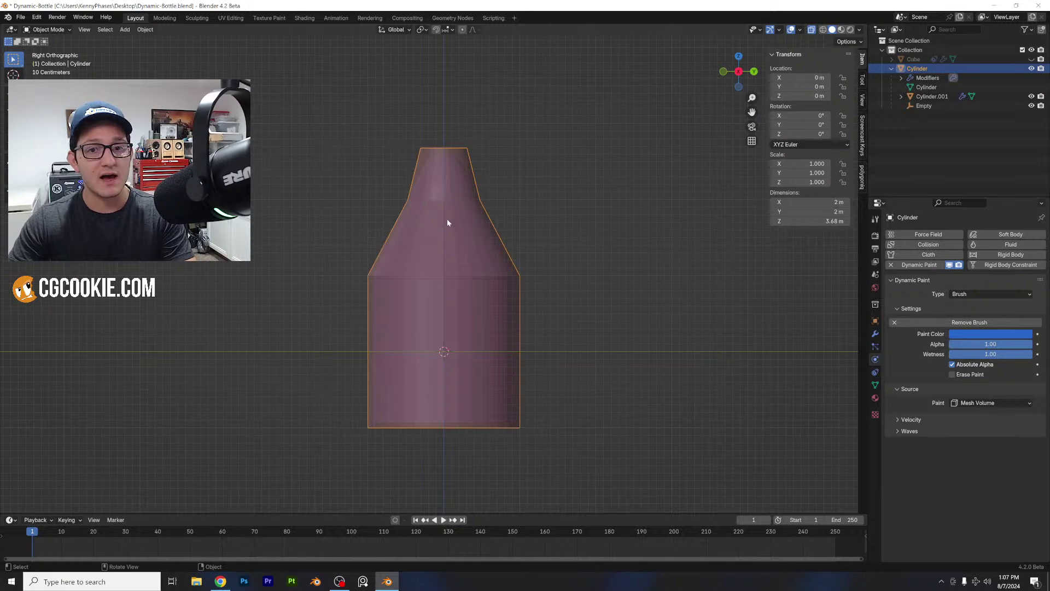
key(i)
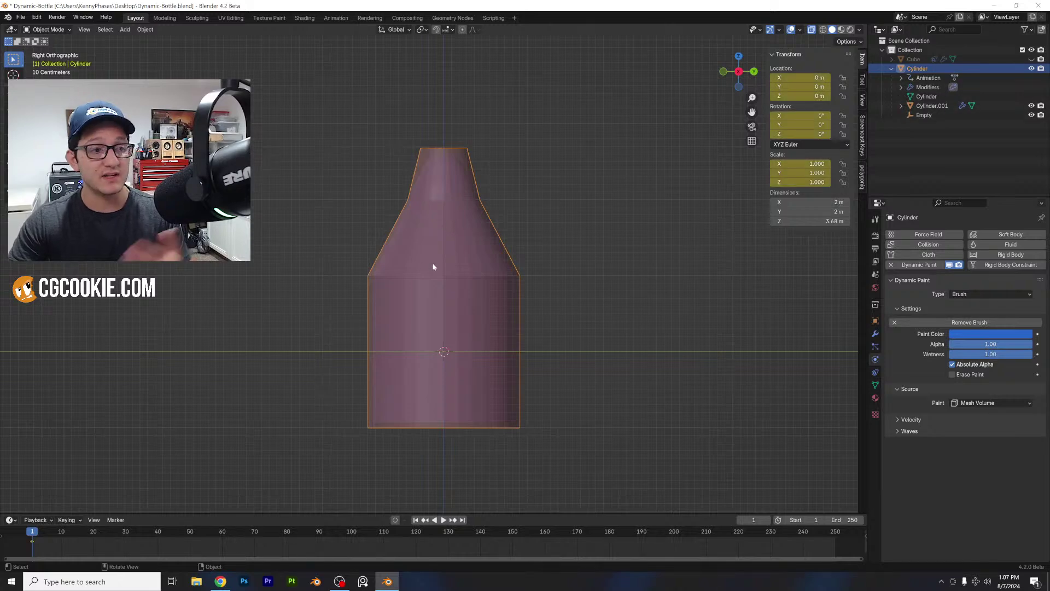
- Rotate the outer bottle to about -64° on X at frame 60 and insert a keyframe
click(223, 535)
key(r)
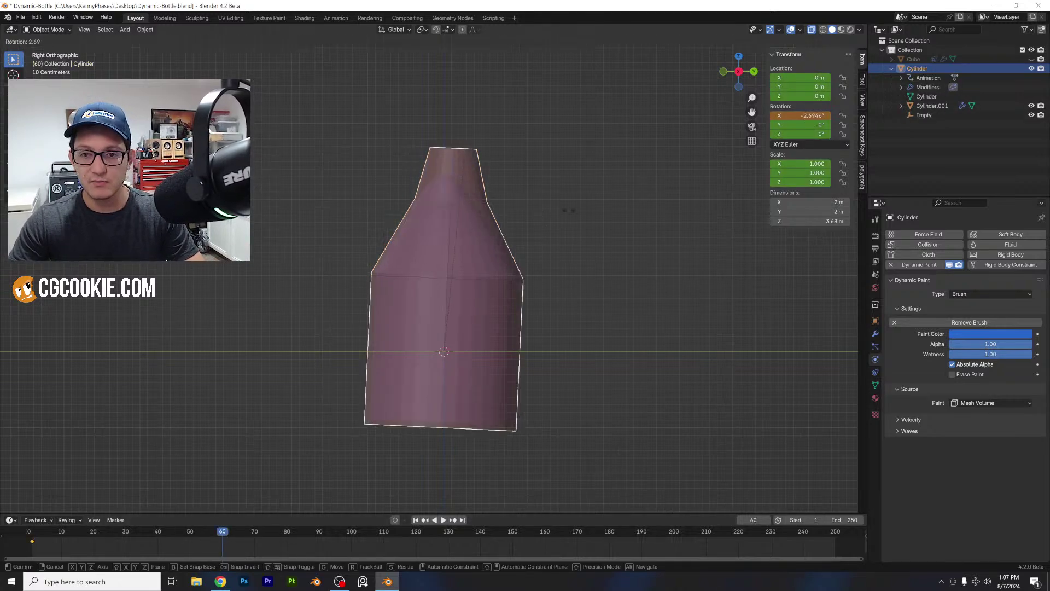
click(632, 277)
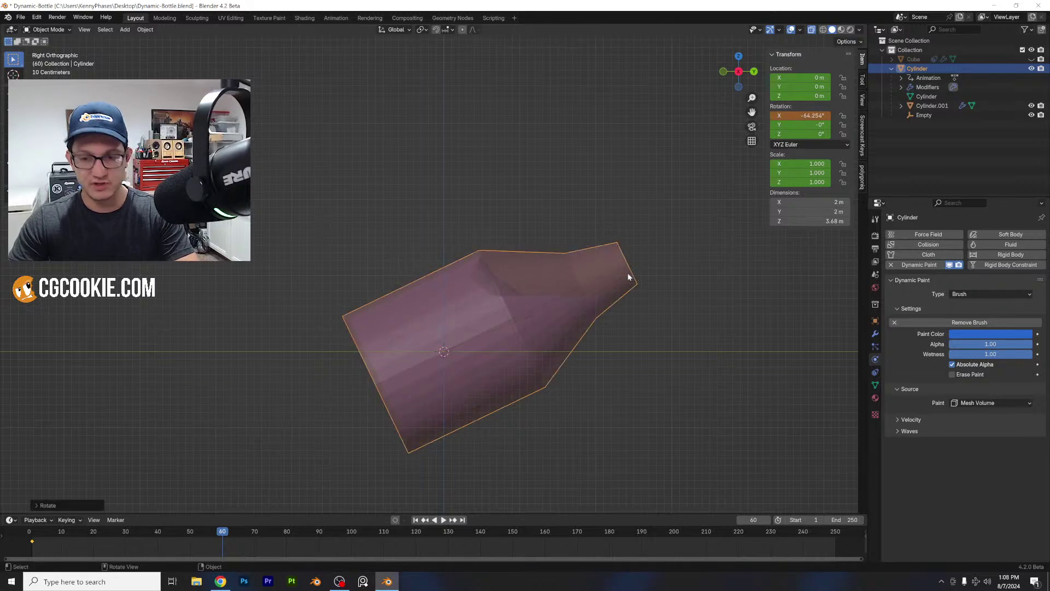
key(i)
- Rotate the outer bottle the opposite way to about 68° on X at frame 120 and keyframe it
click(416, 532)
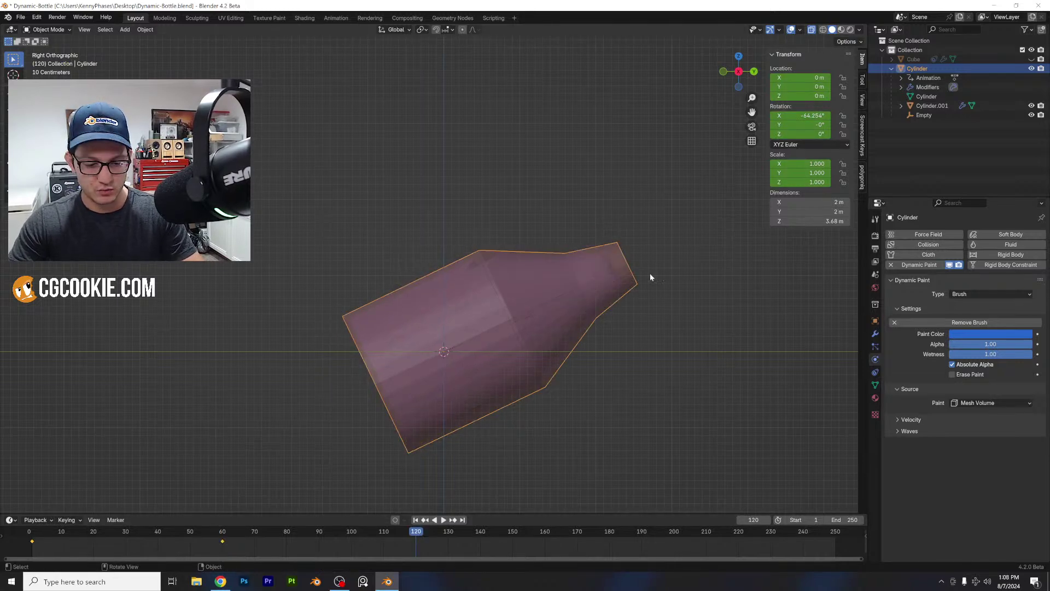
key(r)
click(394, 297)
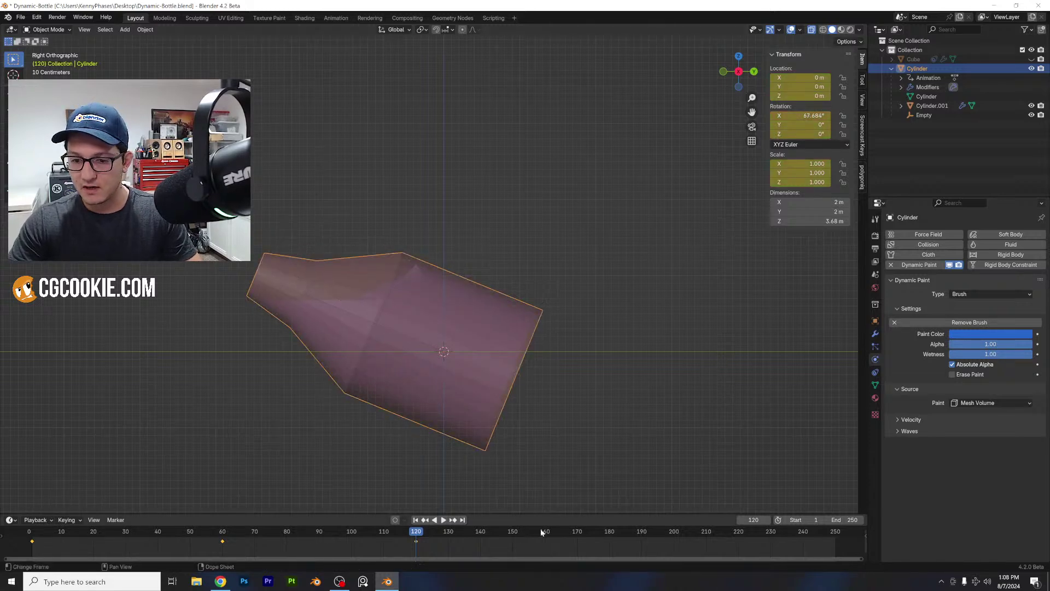
- Duplicate the bottle's upright keyframe from frame 1 to frame 180 to close the rocking motion
click(609, 536)
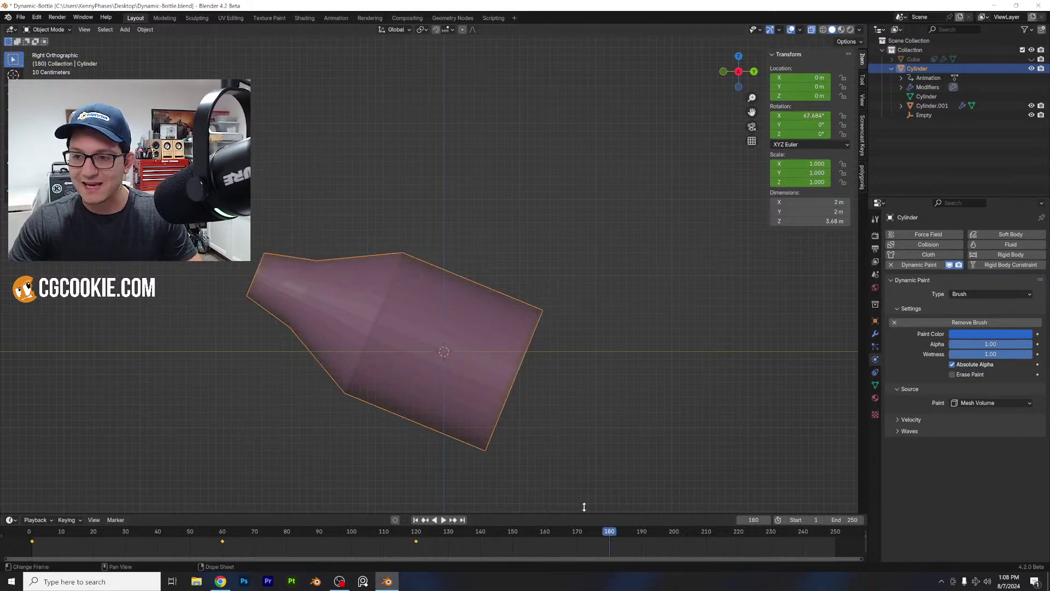
click(39, 532)
drag(20, 542, 35, 543)
key(shift+d)
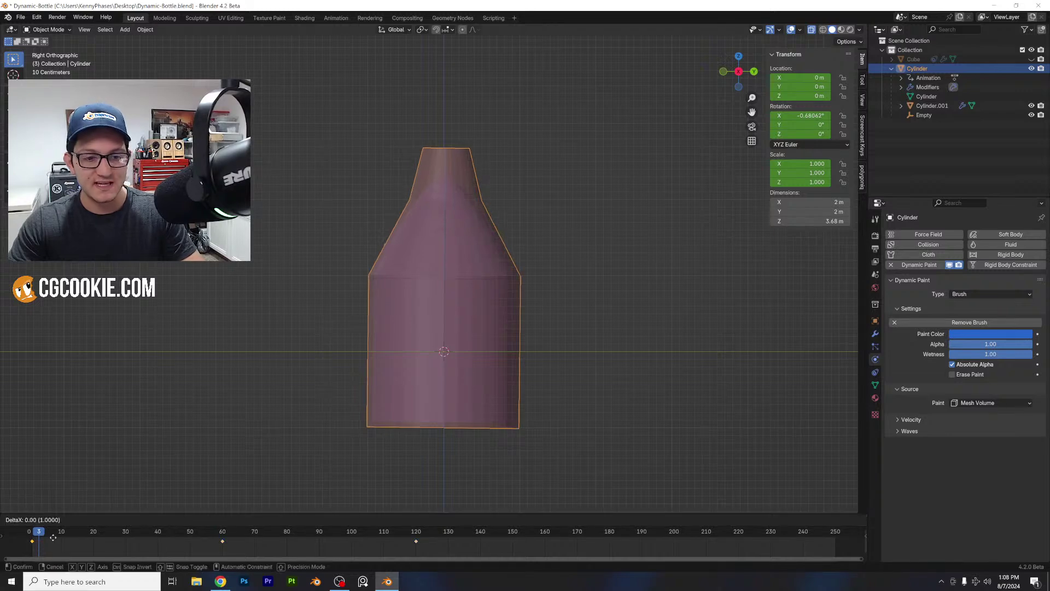
click(610, 549)
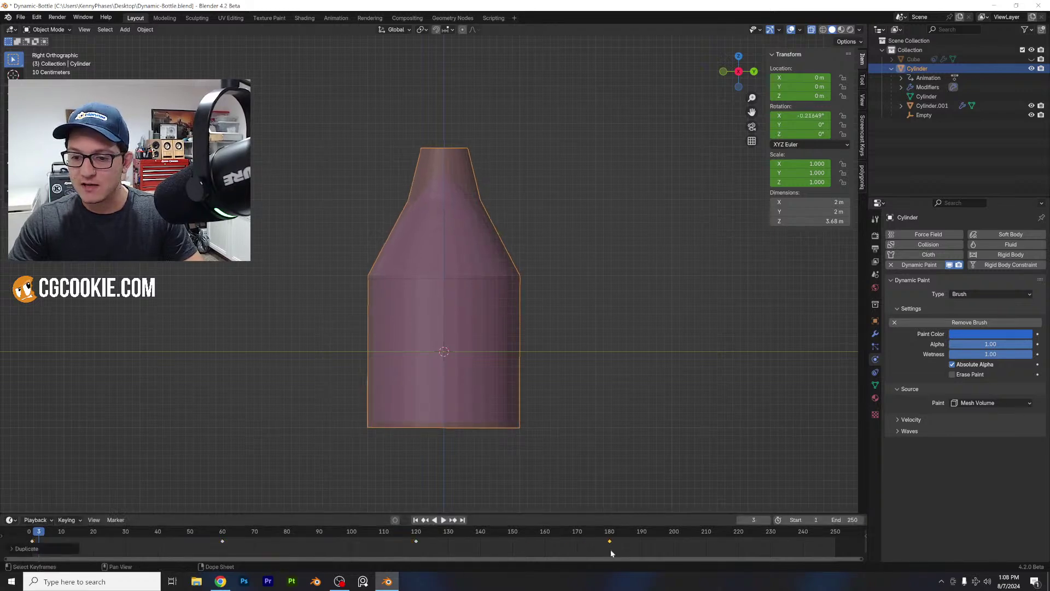
- Set the animation's end frame to 180
double_click(853, 520)
text(180)
key(Return)
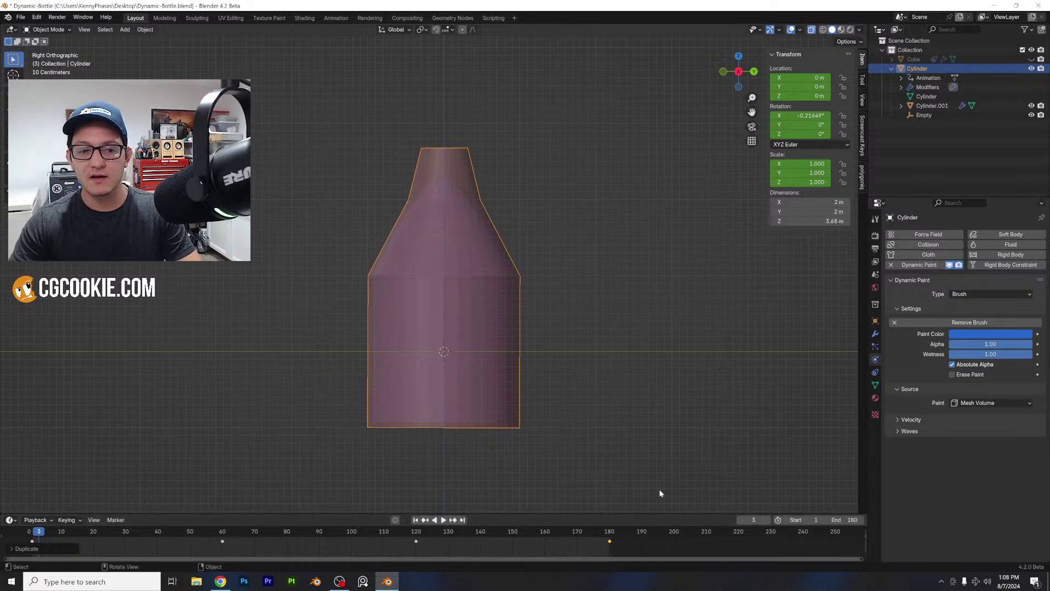
- Play the rocking animation in perspective view, stop at frame 109 and examine the liquid surface near the bottle neck
scroll(665, 291, down, 2)
middle_drag(590, 295, 616, 305)
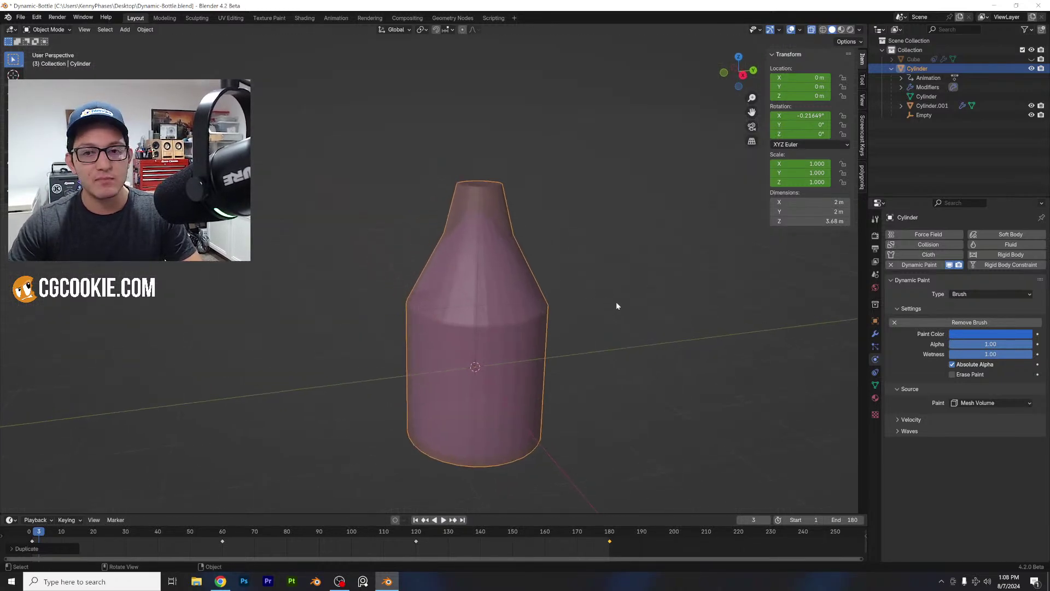
key(space)
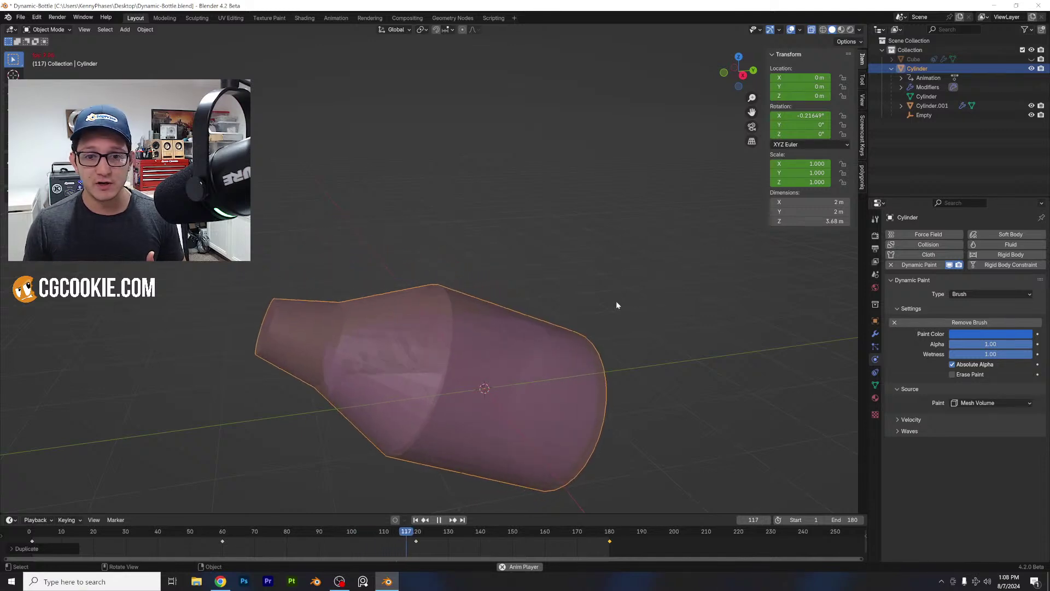
key(space)
click(380, 531)
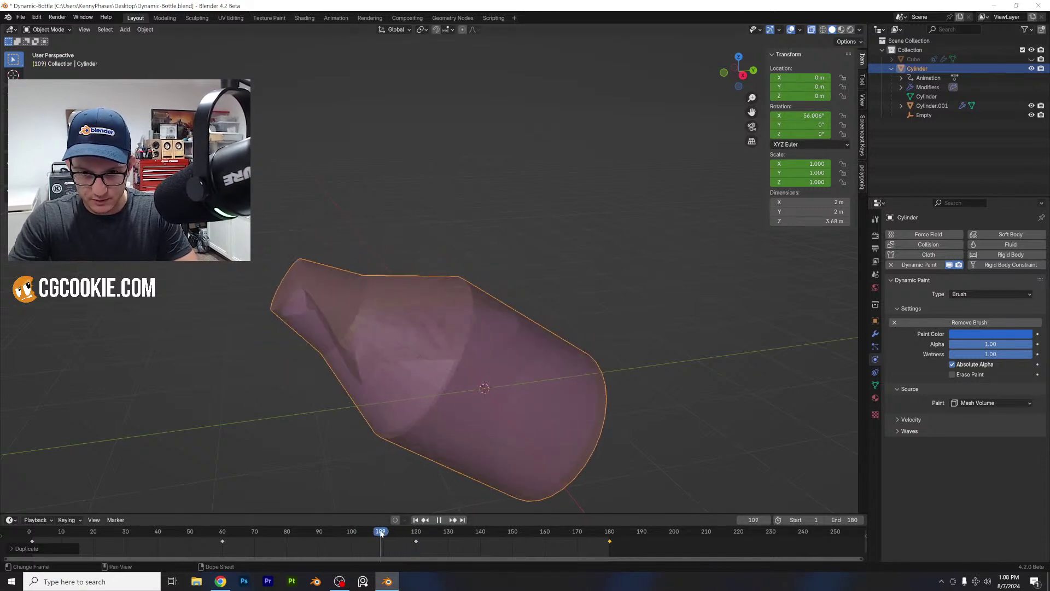
scroll(392, 320, up, 1)
shift+middle_drag(335, 352, 378, 301)
scroll(379, 301, up, 3)
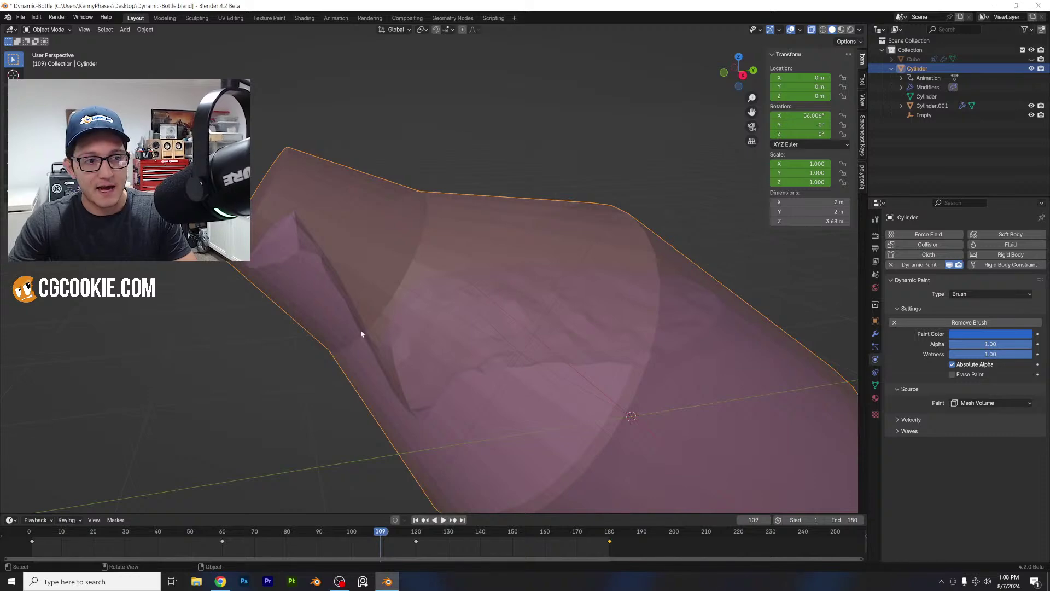
scroll(389, 330, down, 3)
- Show the cube and examine from several angles how its wave surface cuts through the bottle's liquid
click(1031, 60)
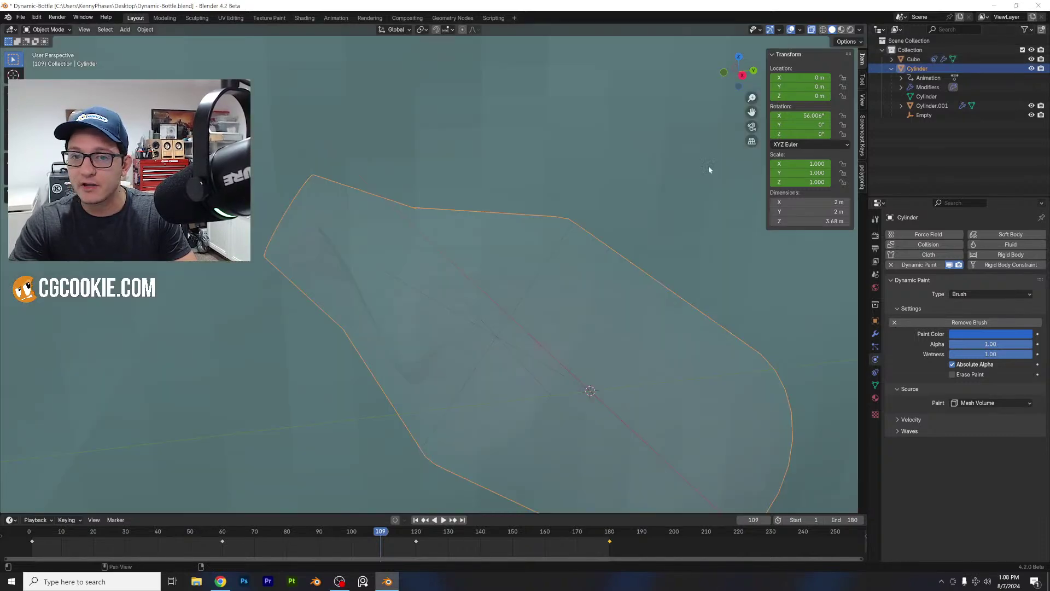
scroll(536, 198, down, 4)
middle_drag(536, 198, 549, 251)
scroll(494, 198, up, 3)
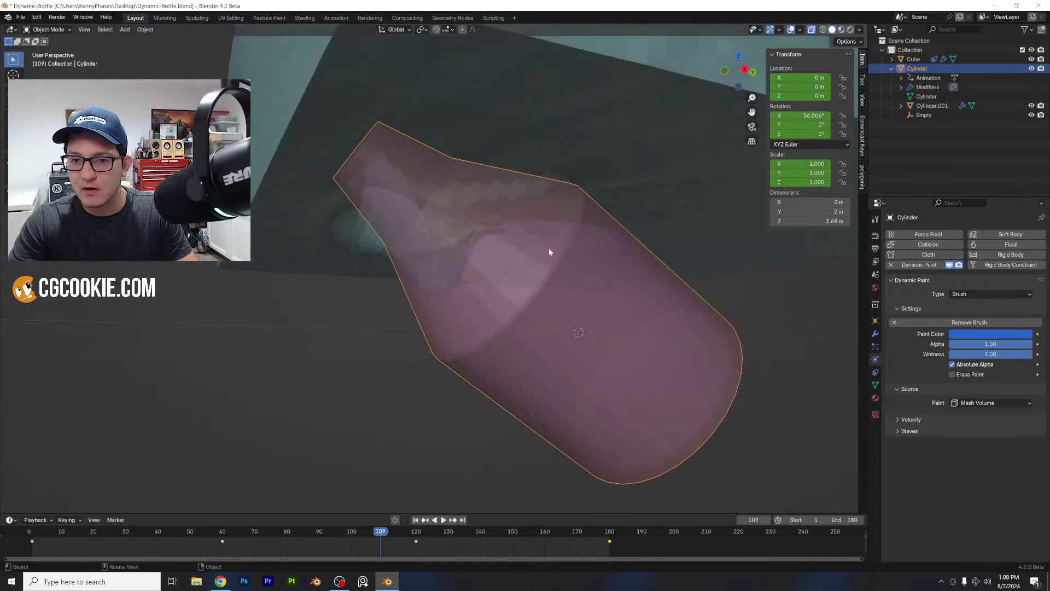
click(557, 257)
click(629, 284)
middle_drag(626, 287, 518, 289)
scroll(513, 254, up, 3)
mouse_move(371, 272)
middle_down()
mouse_move(386, 268)
mouse_move(385, 283)
middle_up()
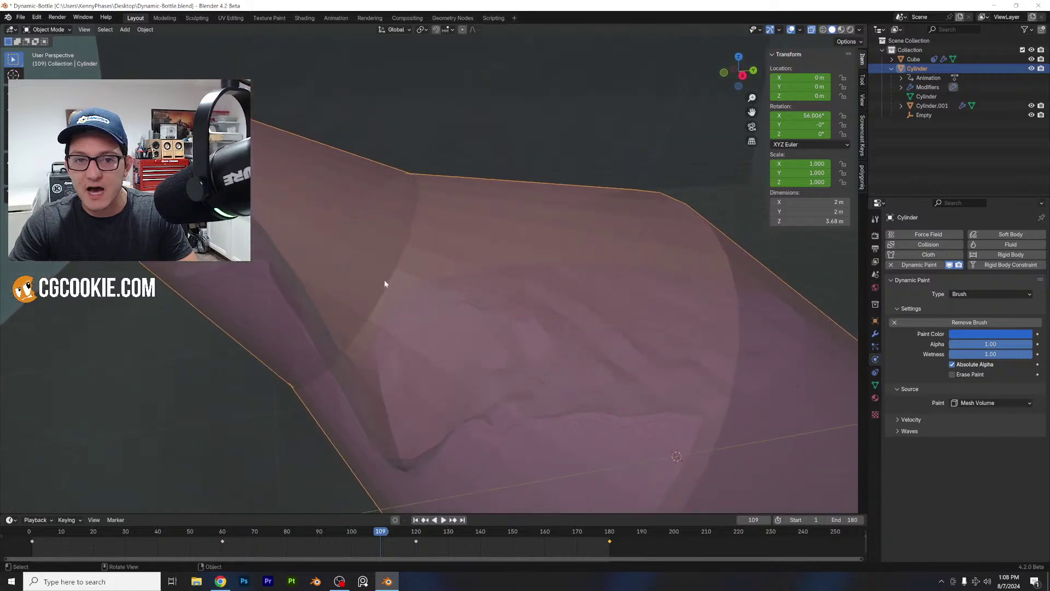
shift+middle_drag(428, 357, 514, 344)
scroll(517, 343, down, 2)
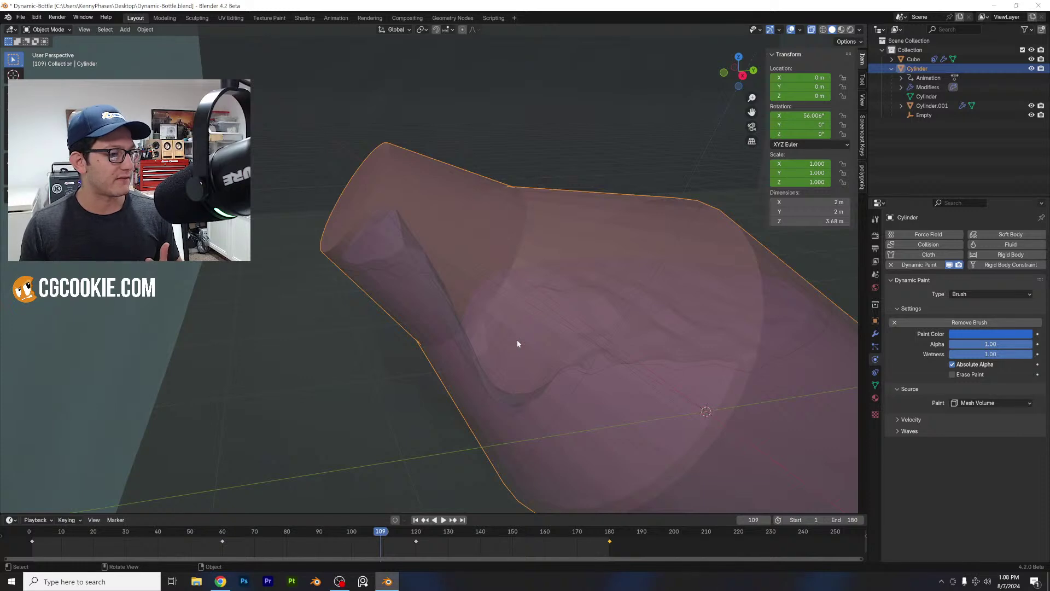
scroll(517, 343, down, 8)
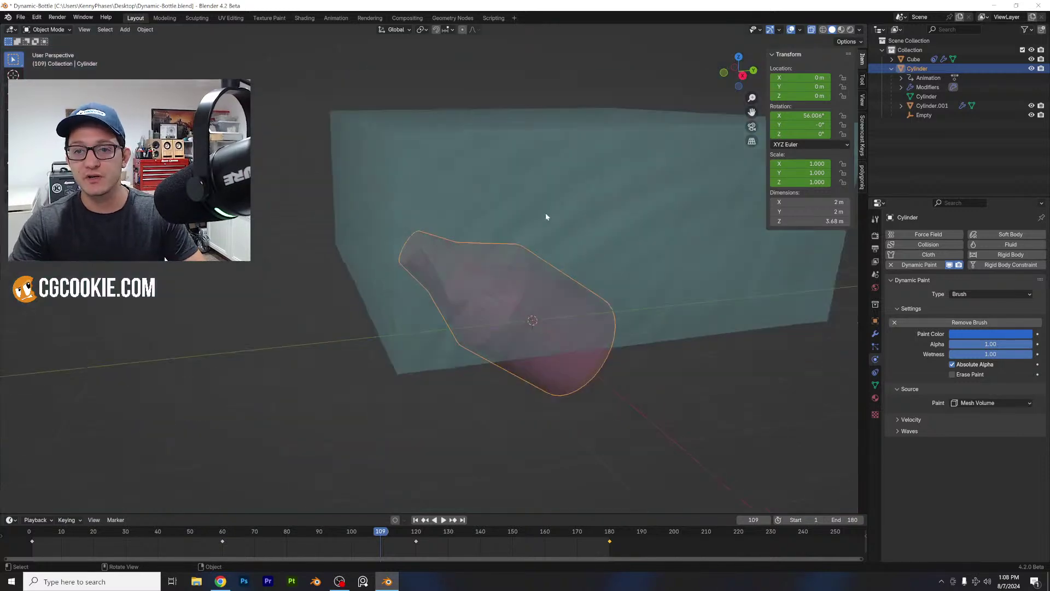
middle_drag(546, 213, 525, 207)
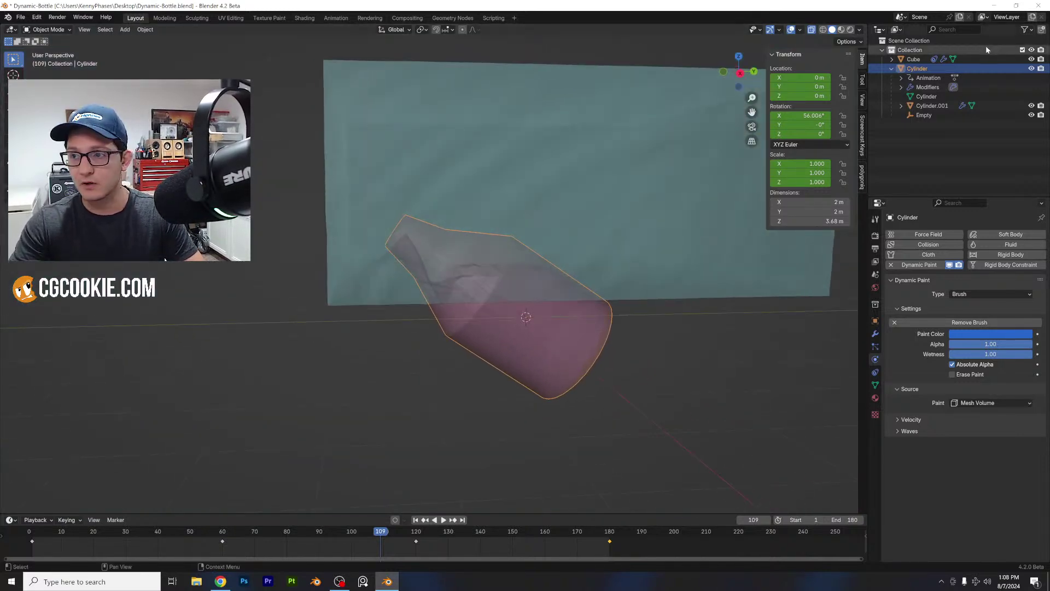
- Hide the cube and switch the solver of the inner liquid cylinder's Boolean modifier to Exact
click(1030, 59)
scroll(577, 257, up, 8)
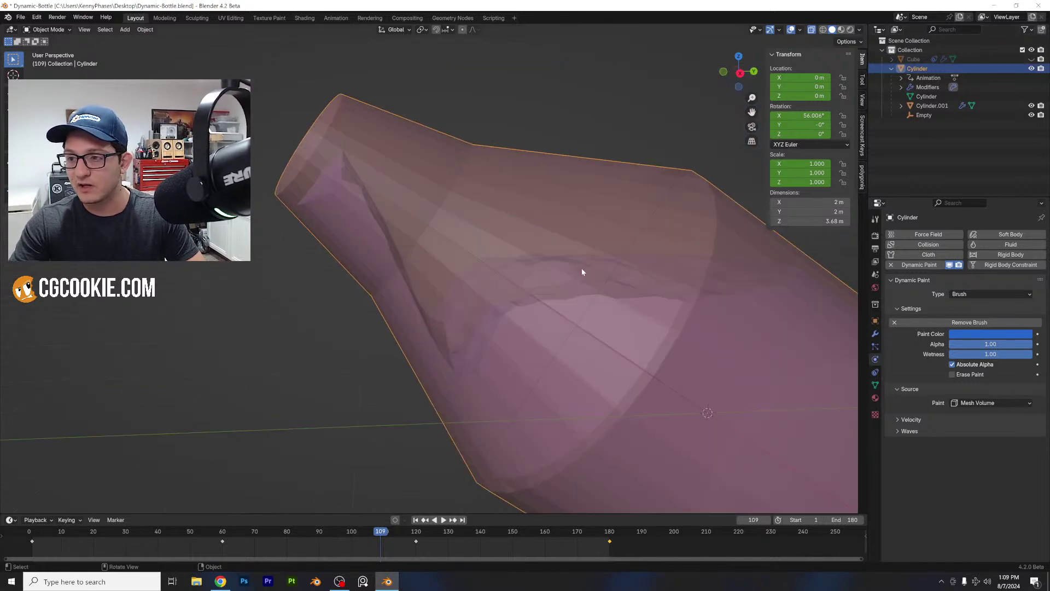
click(530, 265)
click(875, 321)
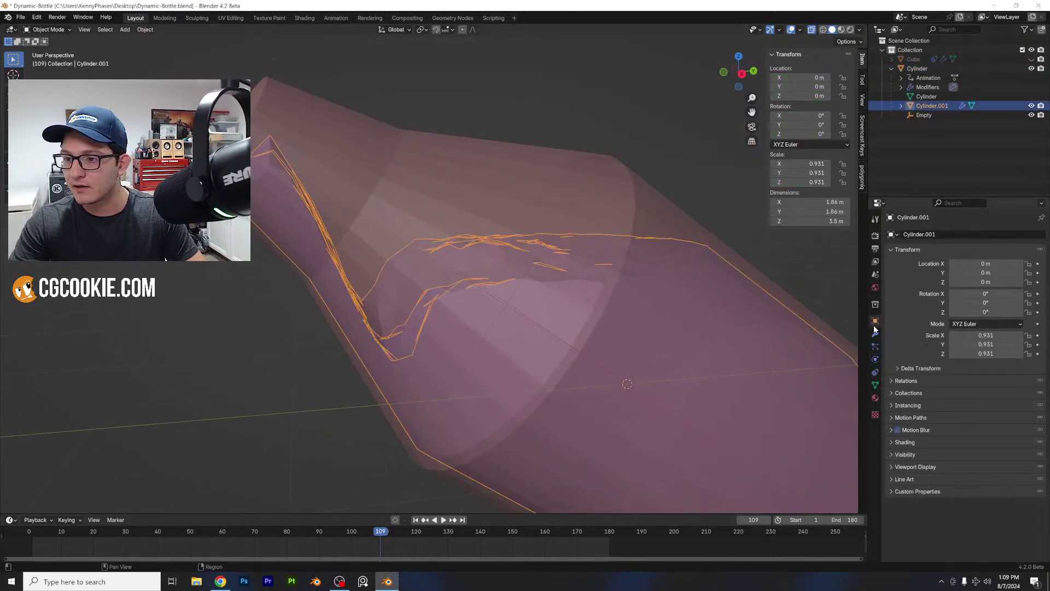
click(875, 333)
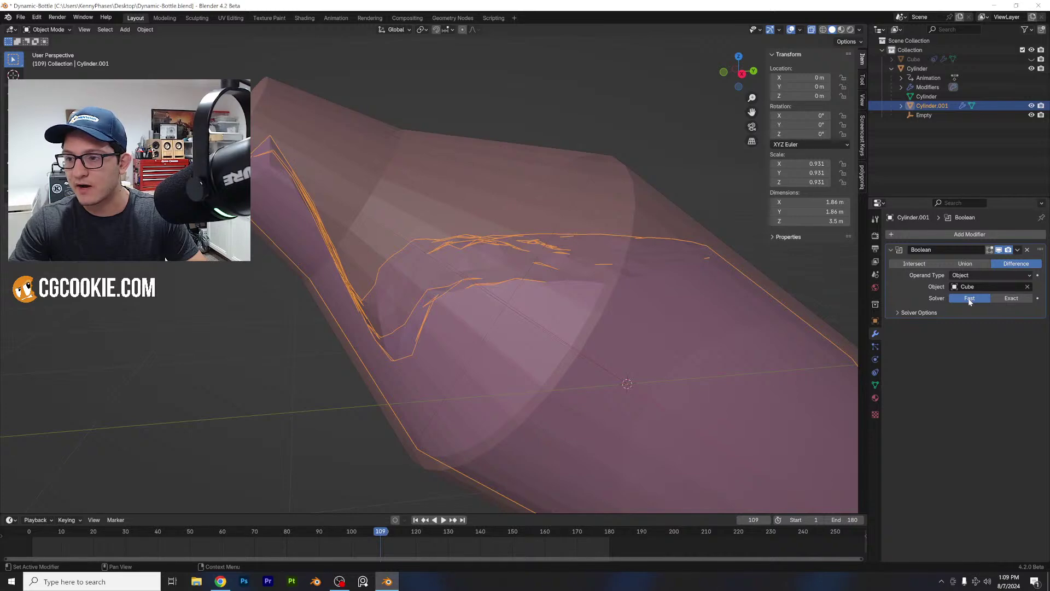
mouse_move(569, 322)
middle_down()
mouse_move(583, 324)
mouse_move(536, 321)
mouse_move(565, 326)
mouse_move(558, 305)
middle_up()
- Open the inner liquid mesh in Edit Mode in the right orthographic view and show the cube again
key(Tab)
scroll(558, 304, up, 3)
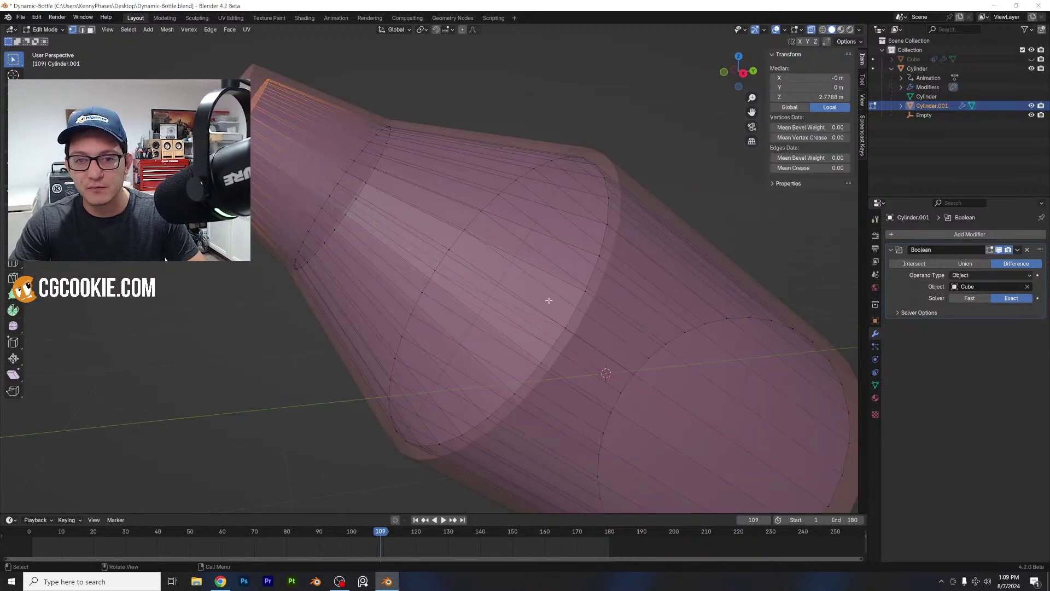
click(739, 72)
click(1032, 60)
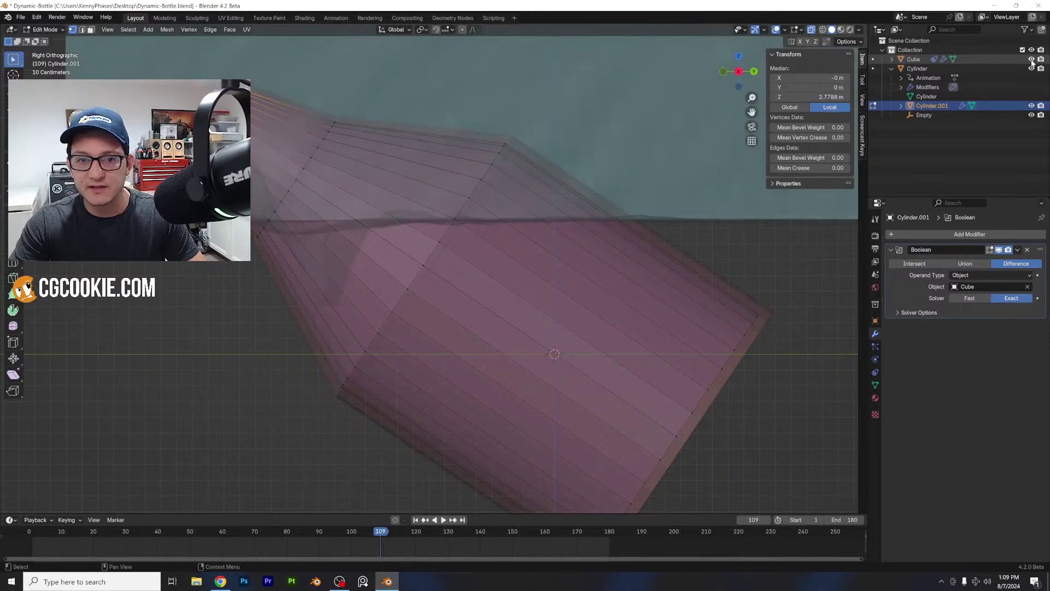
- Examine in the right orthographic view how the cube's wave surface crosses the liquid mesh near the bottle neck
click(1032, 60)
click(1032, 60)
scroll(429, 233, up, 2)
shift+middle_drag(429, 233, 661, 266)
scroll(485, 246, up, 2)
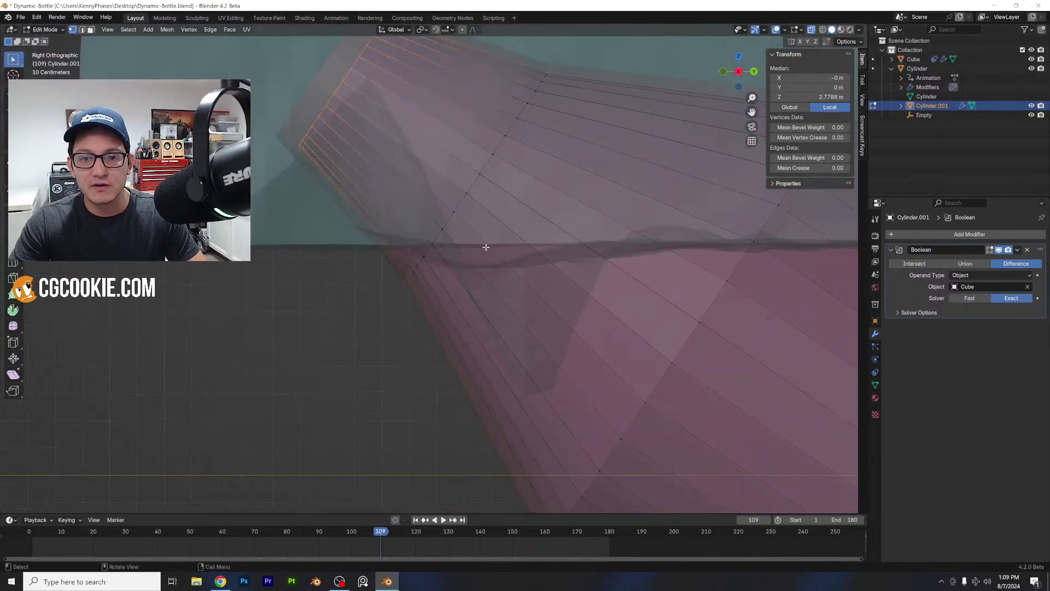
scroll(449, 241, down, 2)
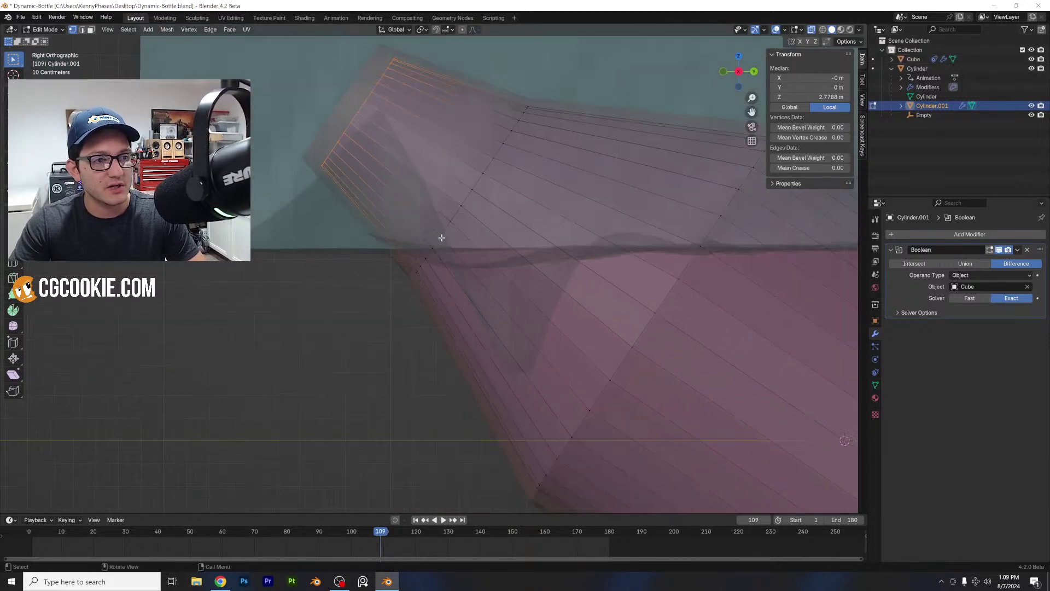
mouse_move(455, 237)
middle_down()
mouse_move(446, 239)
mouse_move(460, 237)
middle_up()
- Hide the cube and return the inner liquid mesh to Object Mode
click(1031, 59)
scroll(526, 208, down, 1)
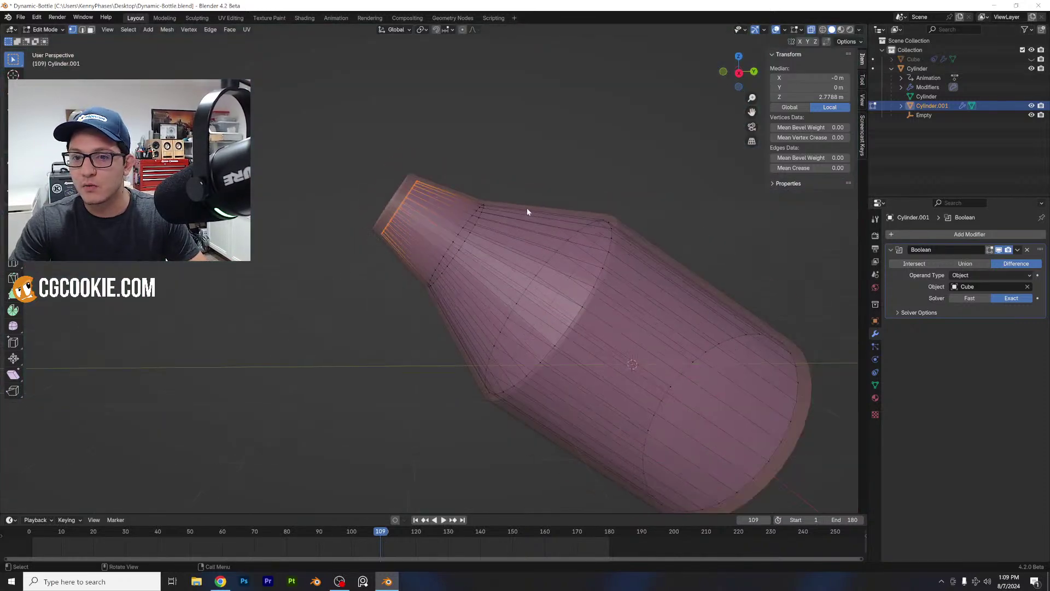
middle_drag(527, 208, 688, 263)
key(Tab)
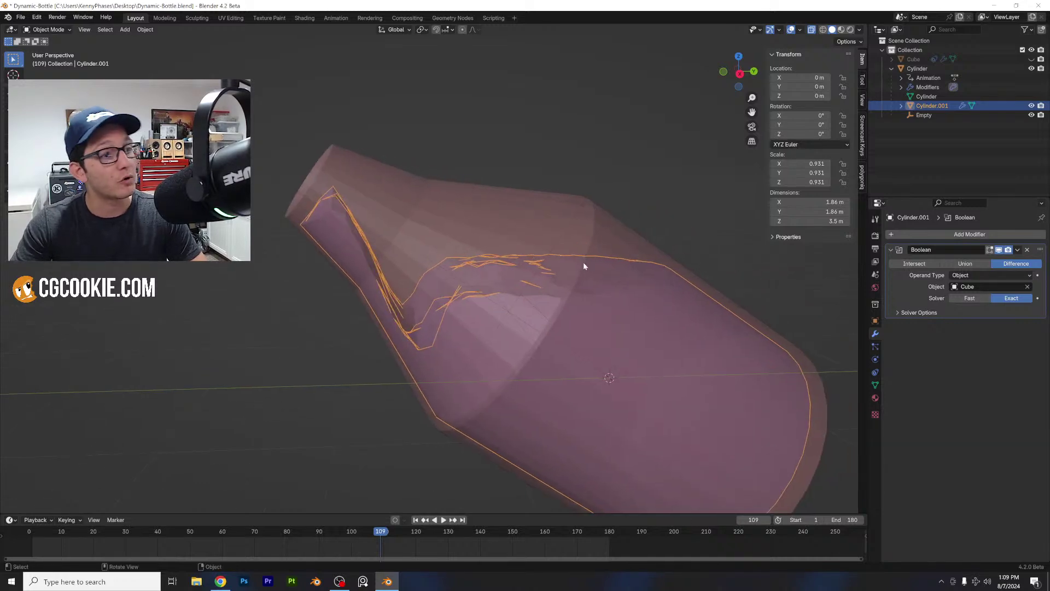
- Add a voxel Remesh modifier above the liquid's Boolean modifier and switch the Boolean solver to Fast
click(968, 234)
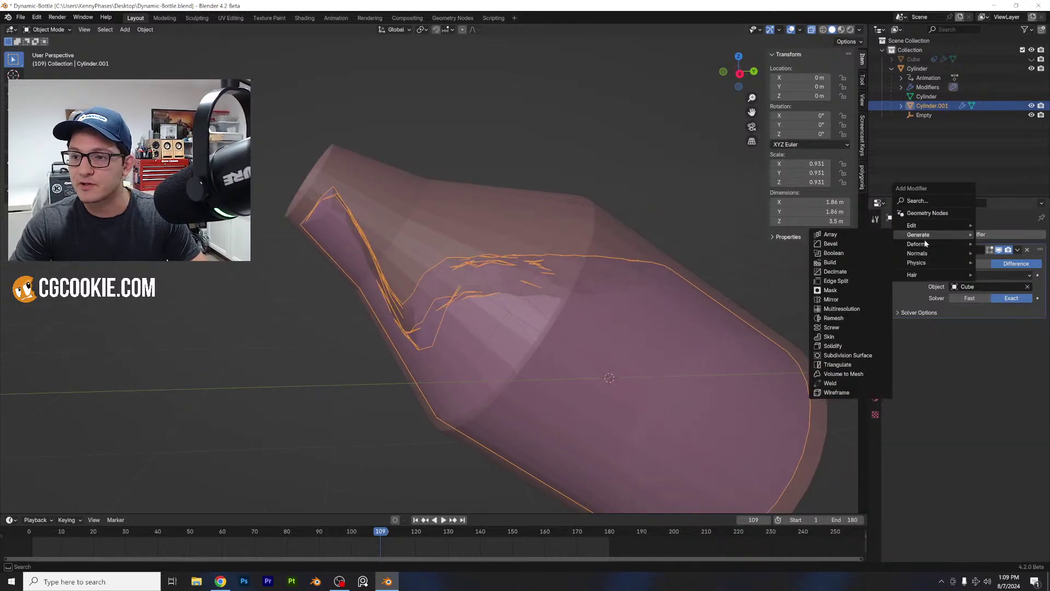
mouse_move(954, 234)
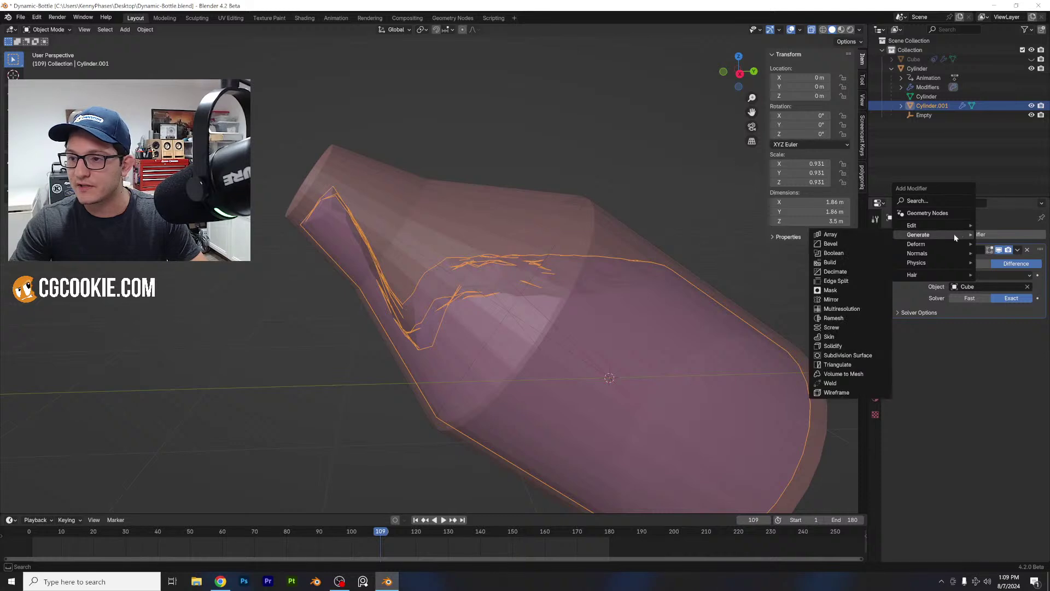
click(852, 319)
drag(1046, 326, 1040, 249)
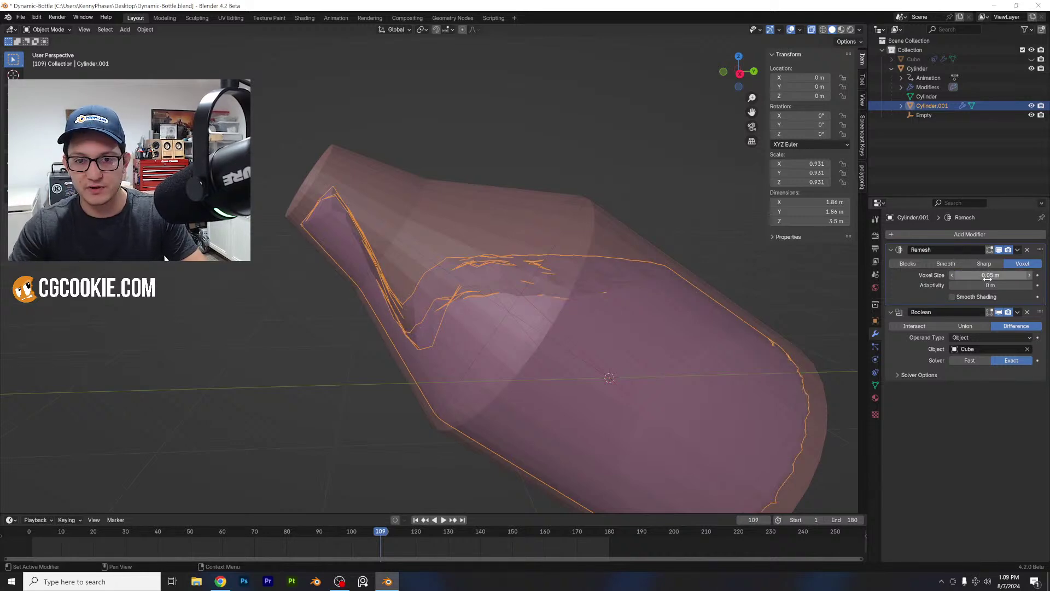
middle_drag(640, 372, 624, 370)
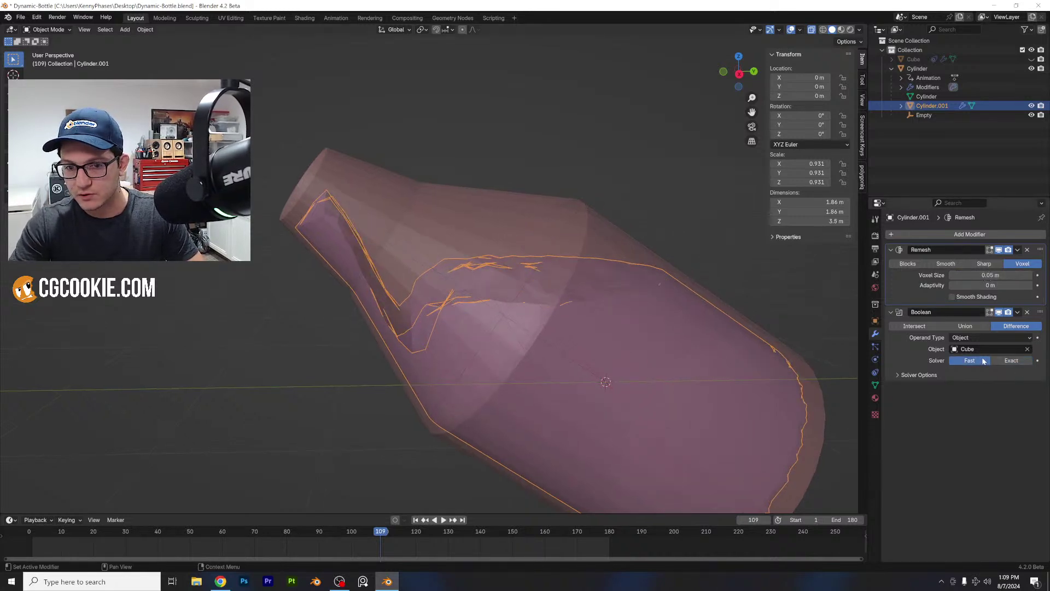
- Show the Boolean cube, apply its scale and hide it again
click(913, 59)
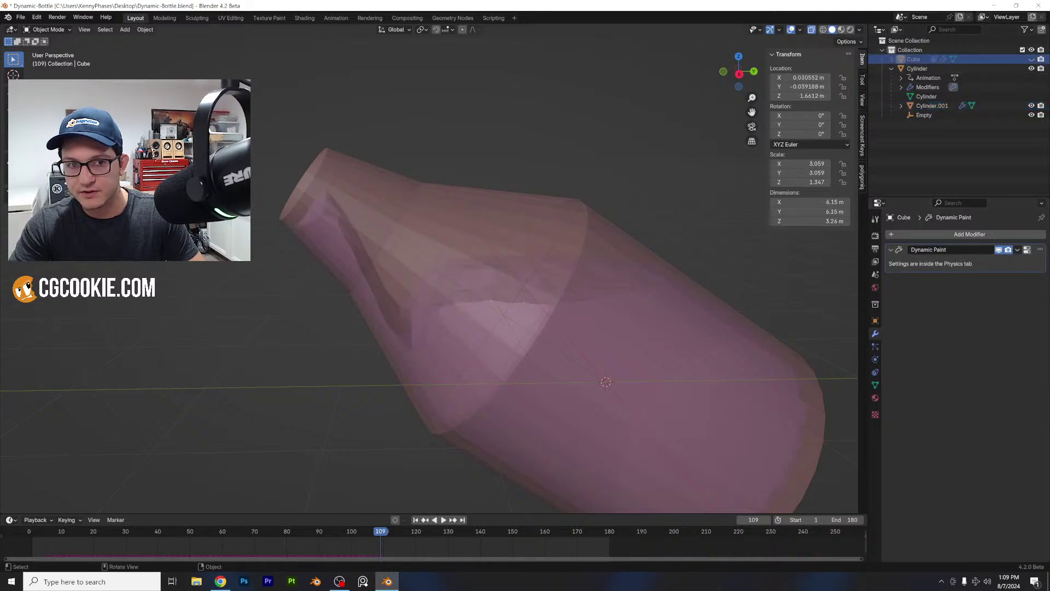
click(1031, 60)
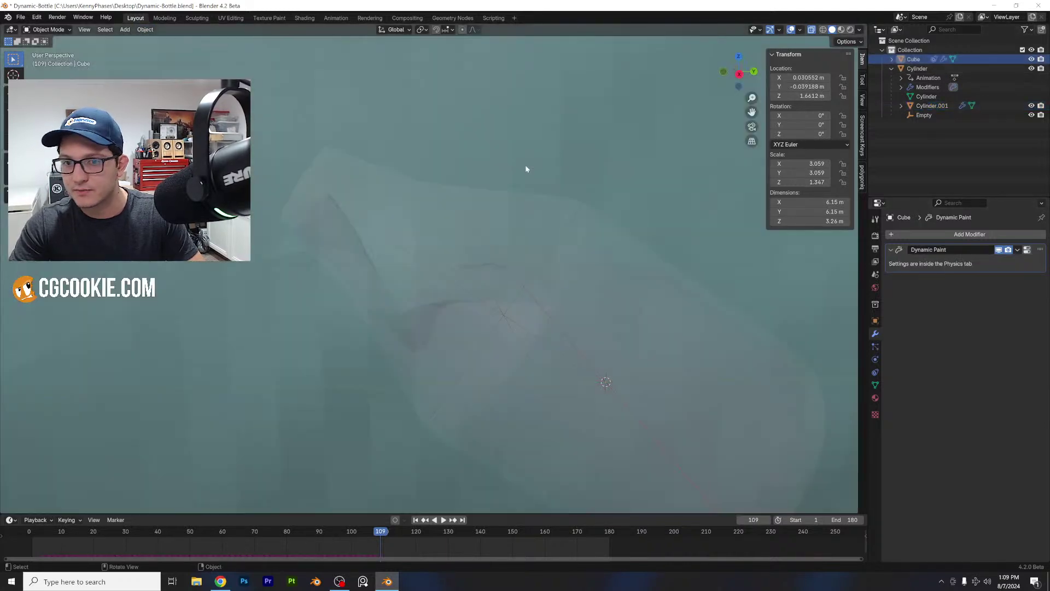
scroll(500, 154, down, 2)
click(146, 29)
mouse_move(164, 78)
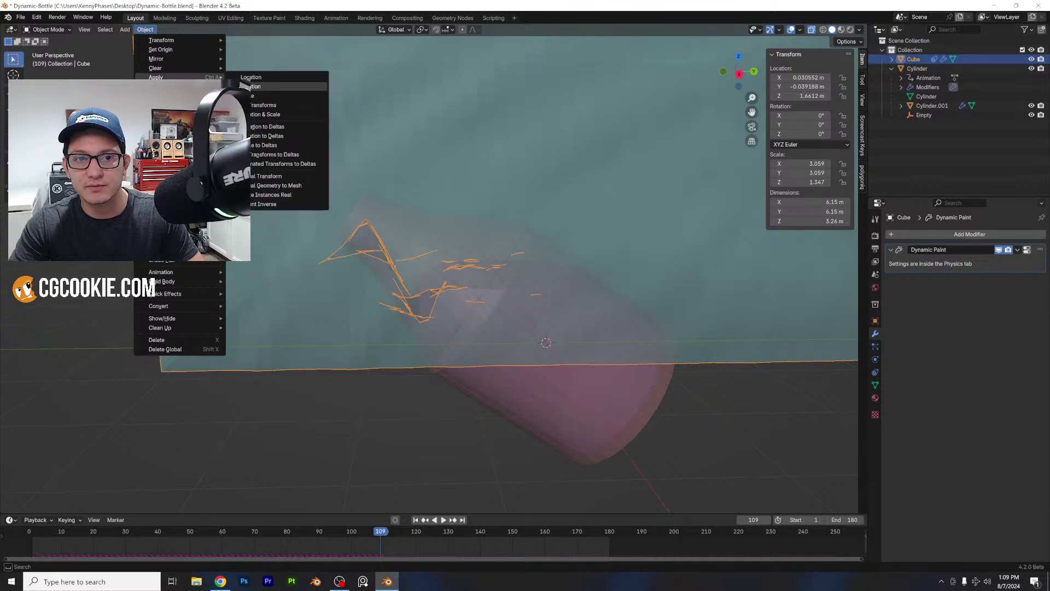
click(253, 97)
key(h)
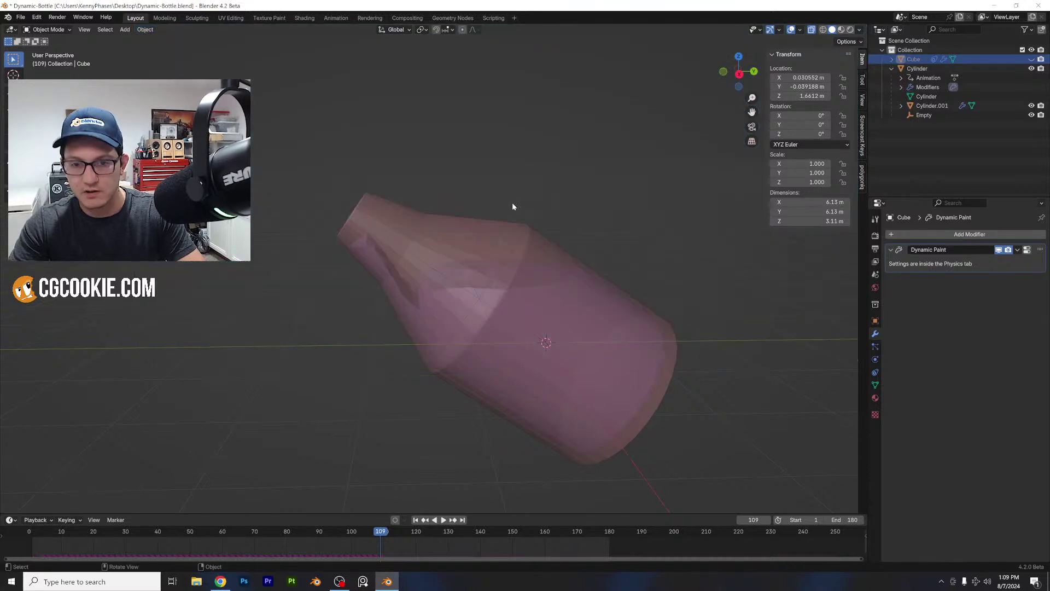
- Select the inner liquid cylinder and inspect its base mesh near the neck in Edit Mode
middle_drag(512, 206, 471, 234)
scroll(470, 228, up, 4)
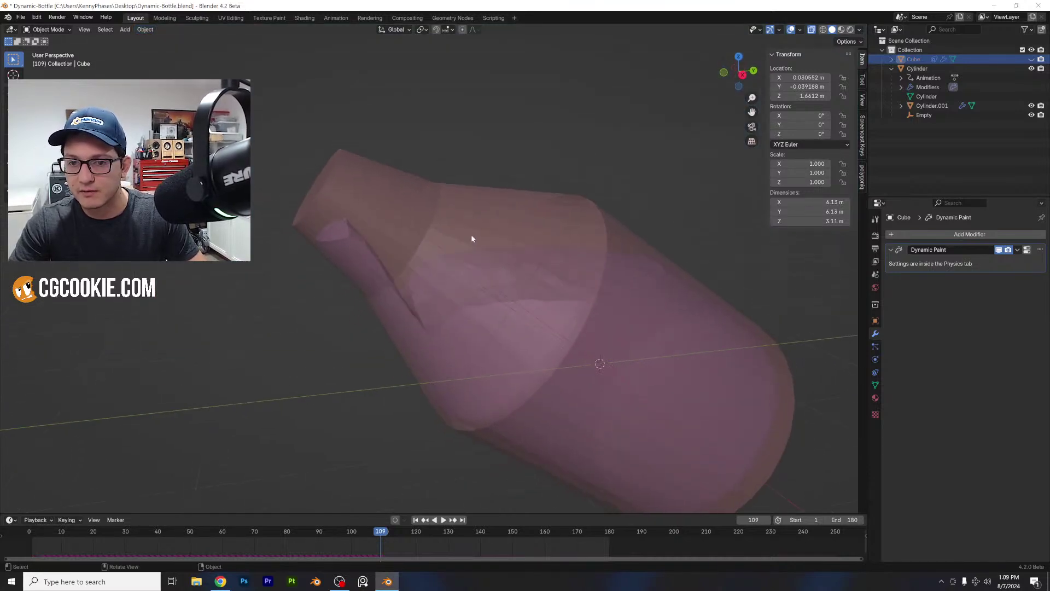
click(516, 297)
click(549, 305)
key(Tab)
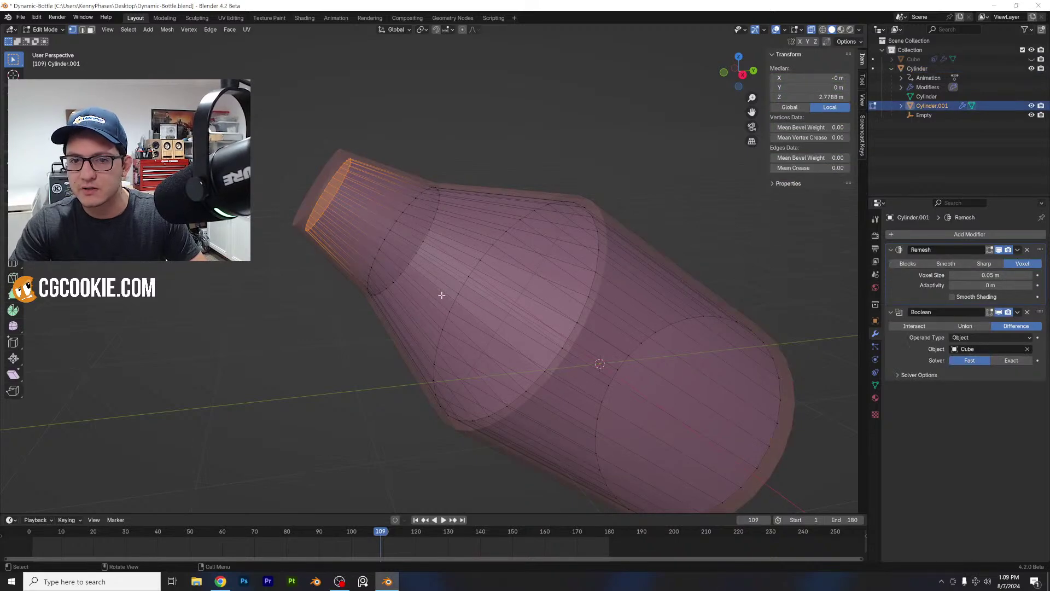
key(Tab)
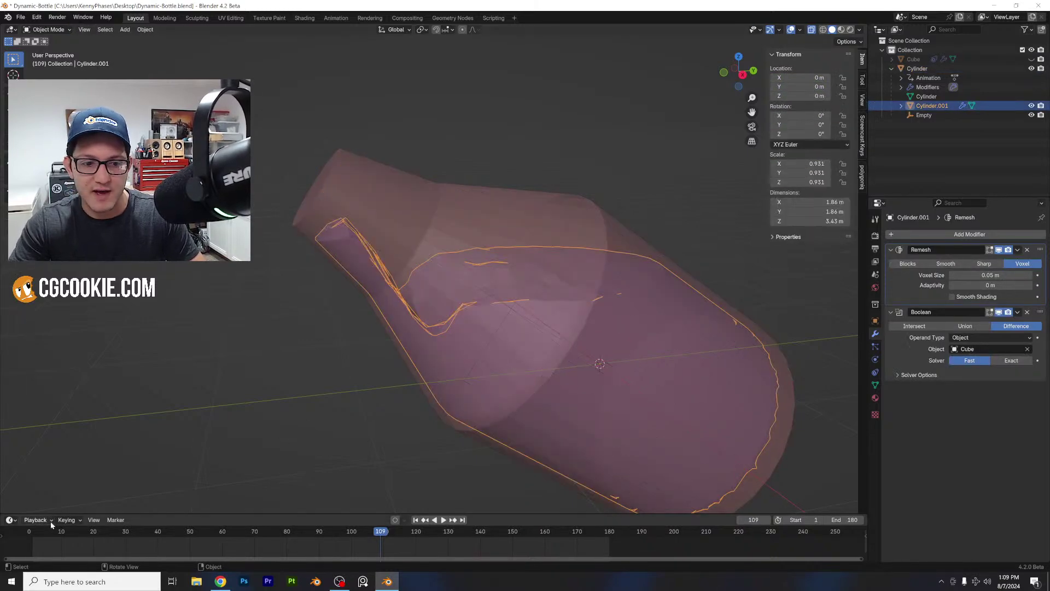
- Return to frame 1 and add horizontal loop cuts through the middle of the liquid mesh's neck and shoulder sections
click(33, 532)
key(space)
key(space)
key(Tab)
key(space)
key(Tab)
shift+middle_drag(645, 228, 507, 263)
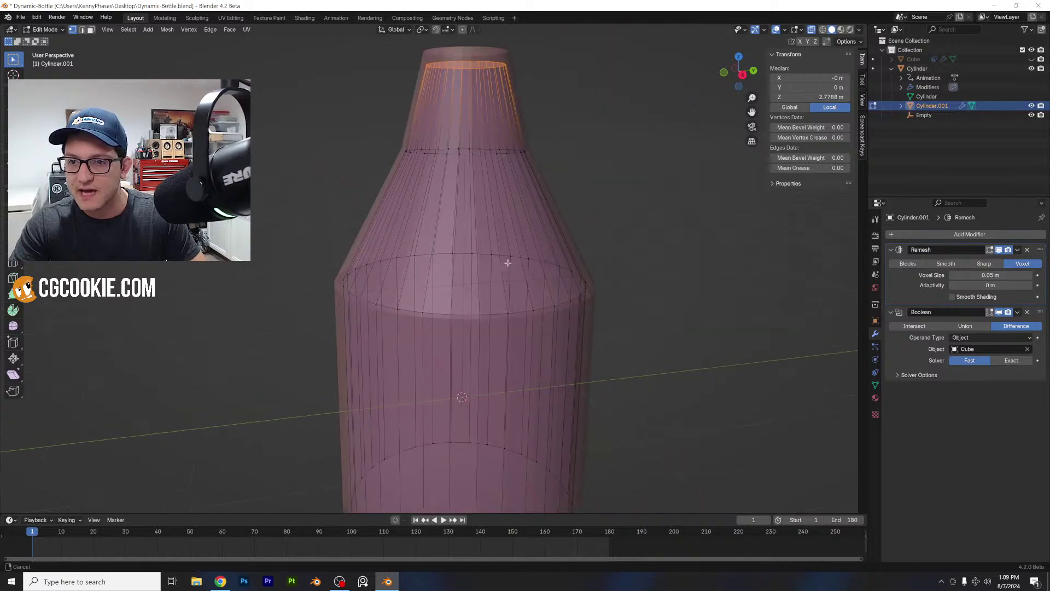
click(737, 75)
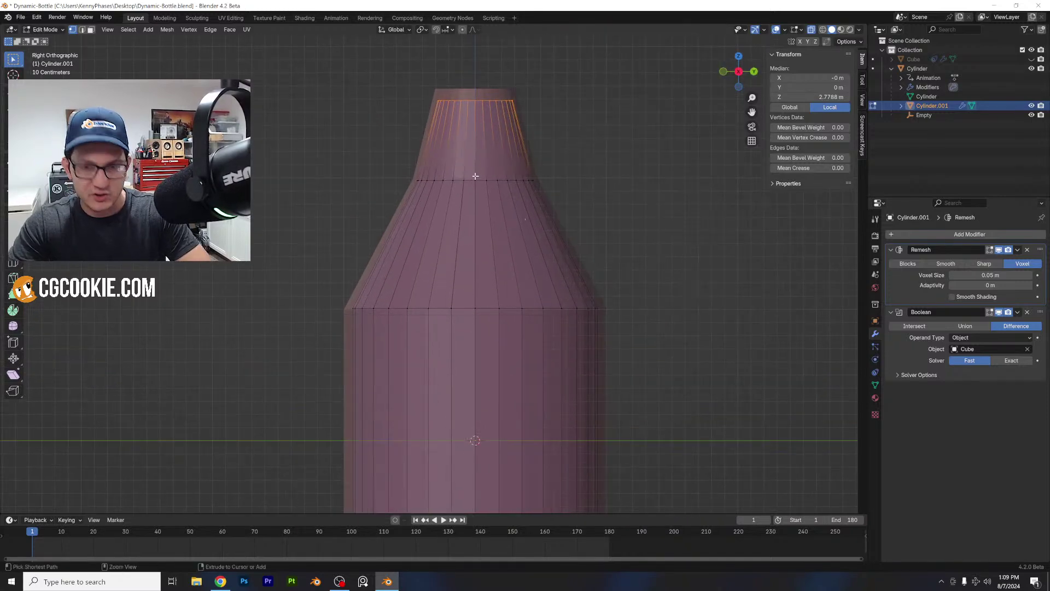
click(503, 264)
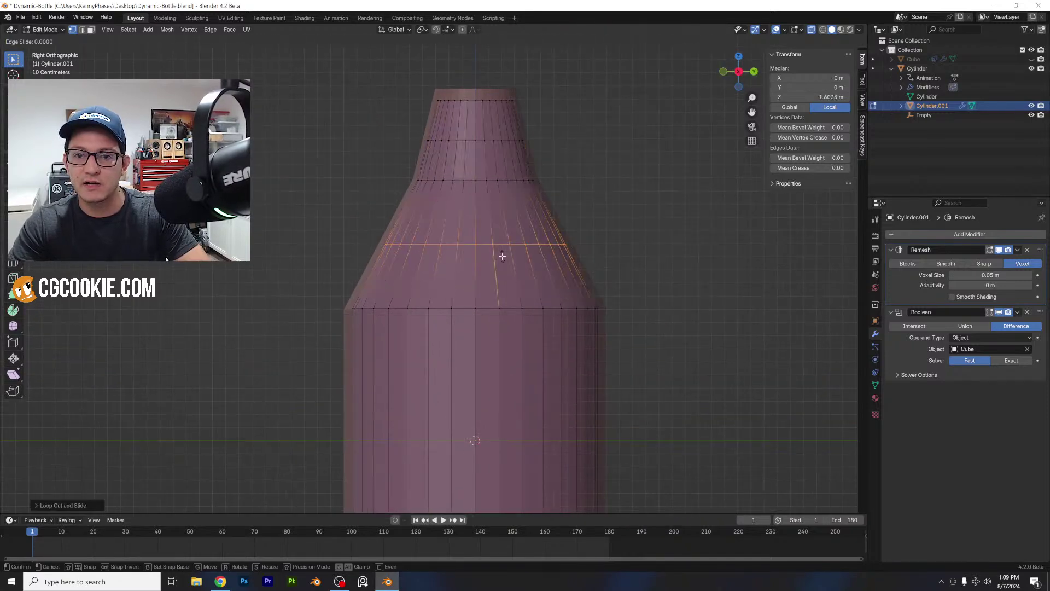
key(Tab)
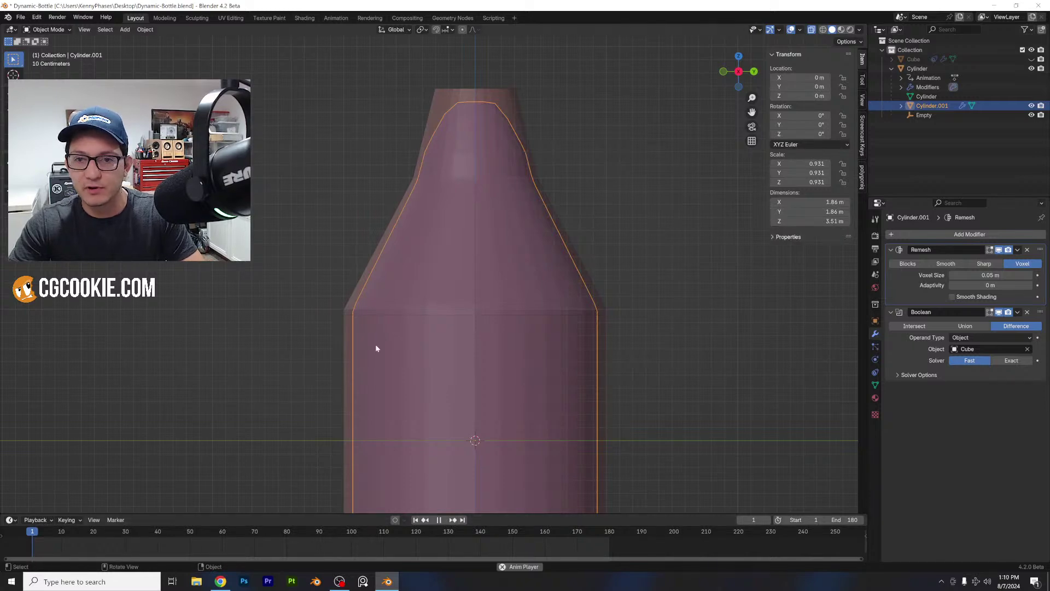
- Play the rocking animation from frame 1, go to frame 115 and examine the liquid surface around the bottle neck
scroll(466, 279, down, 2)
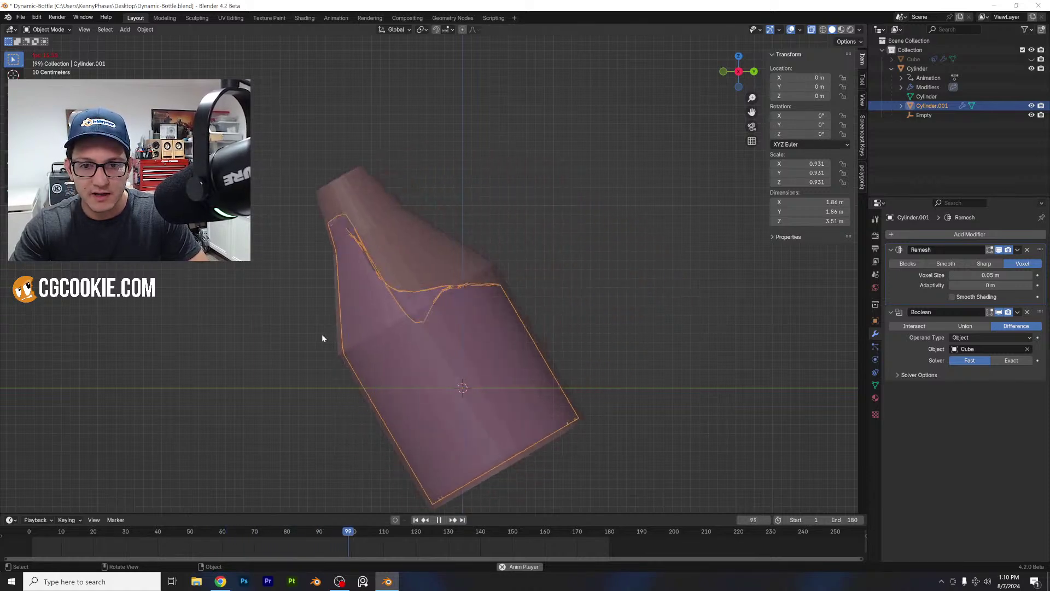
key(space)
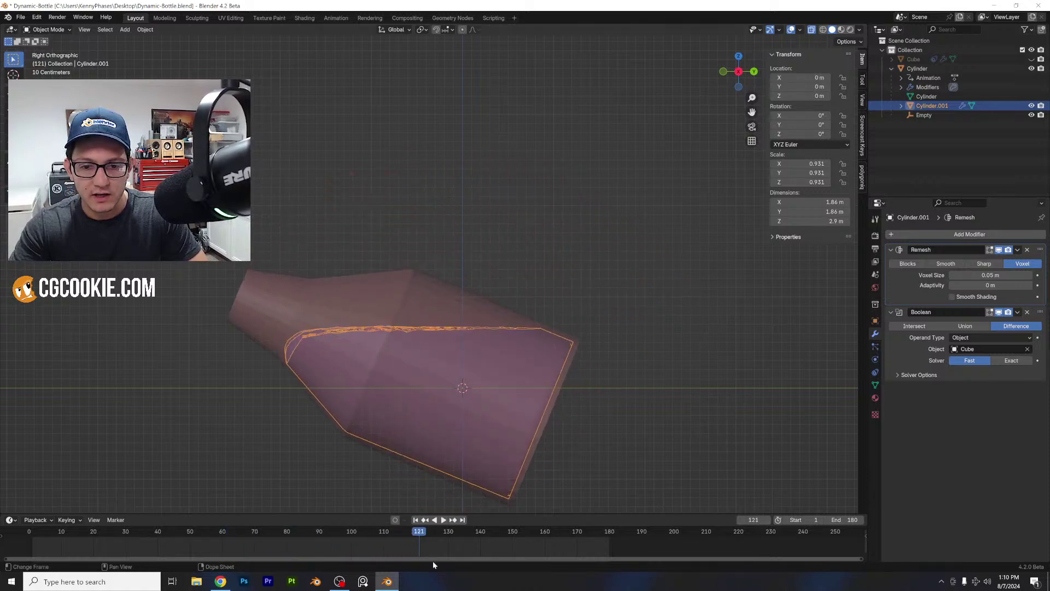
drag(404, 533, 399, 532)
shift+middle_drag(365, 207, 470, 230)
scroll(391, 299, up, 4)
shift+middle_drag(417, 347, 425, 269)
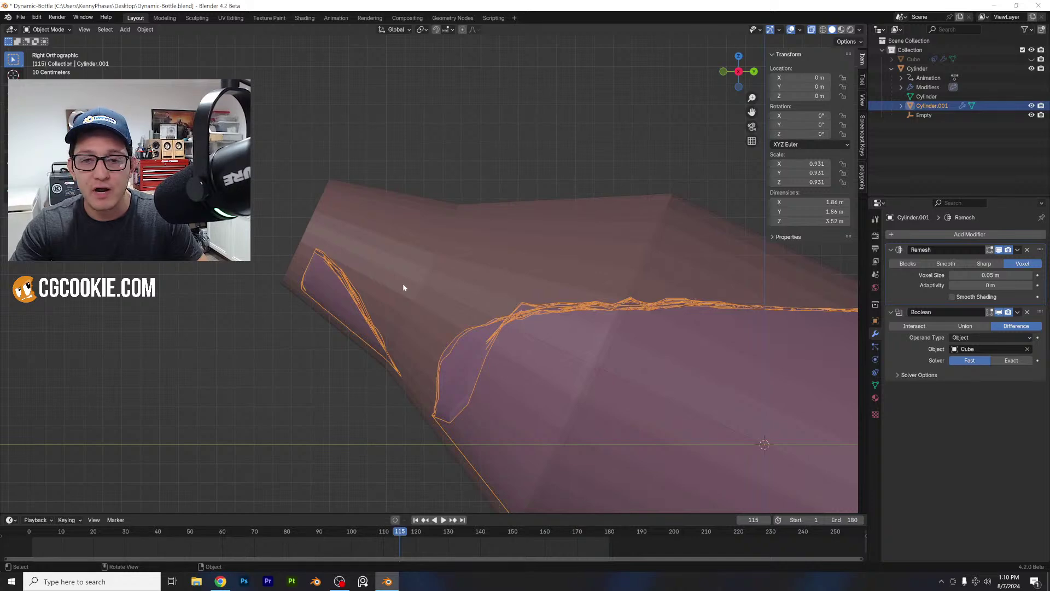
middle_drag(403, 286, 458, 296)
- Play the sloshing animation in perspective view, stop it and return to frame 1
key(space)
scroll(474, 306, down, 2)
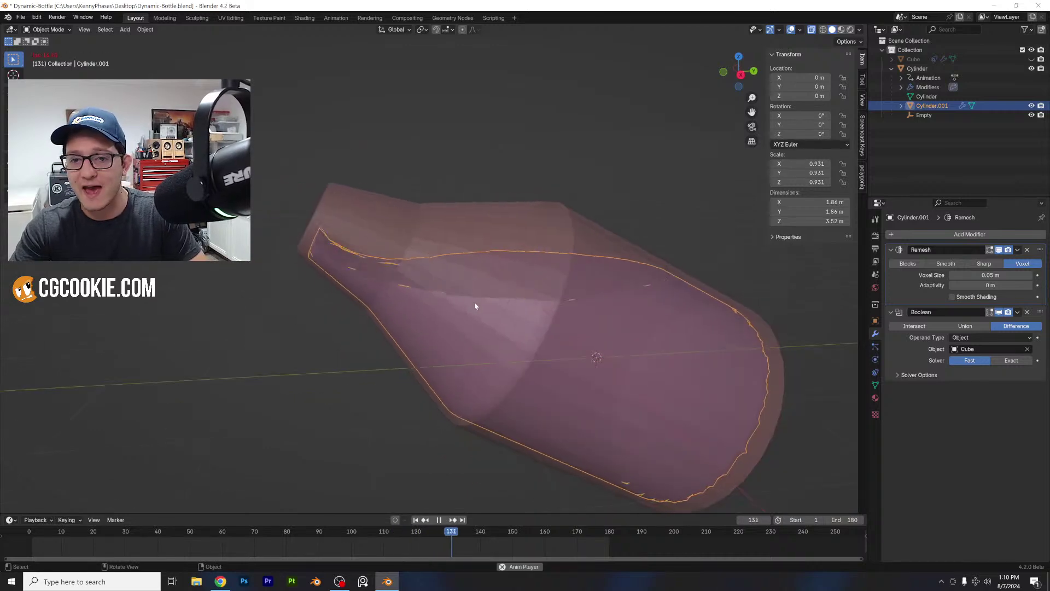
shift+middle_drag(551, 309, 500, 295)
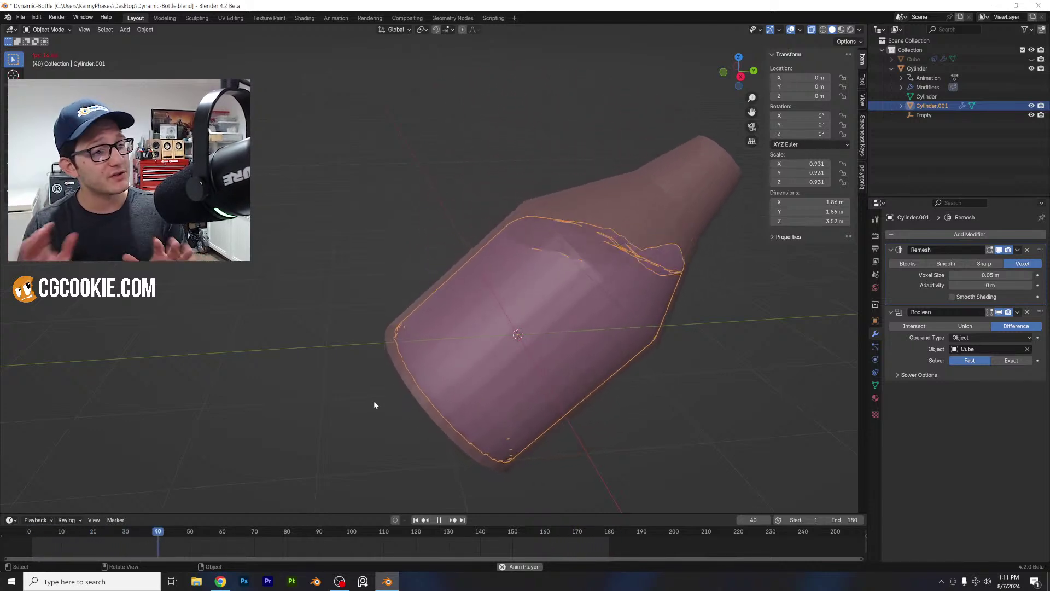
key(space)
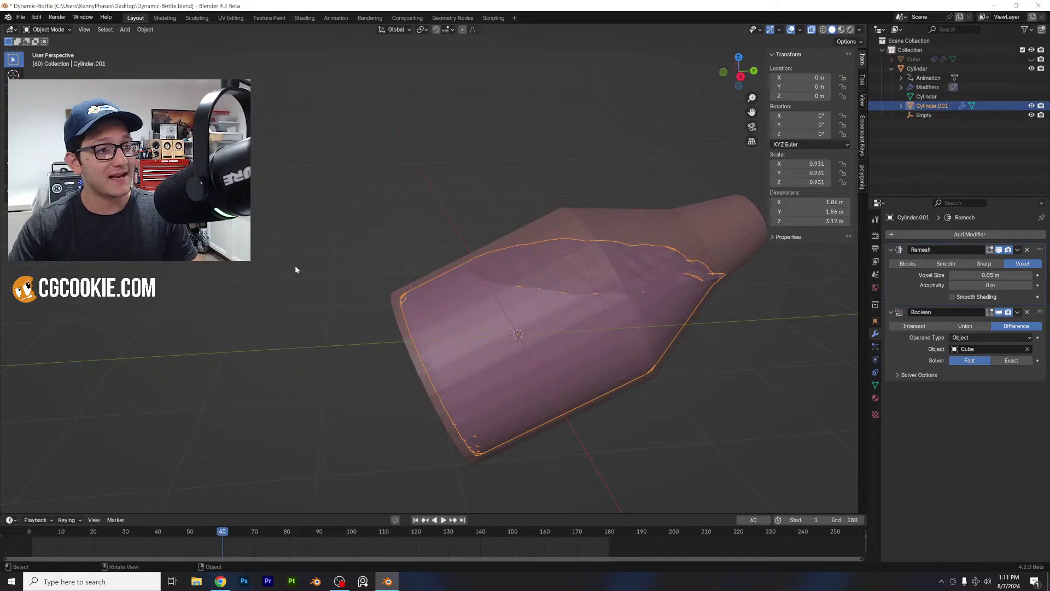
click(31, 532)
key(space)
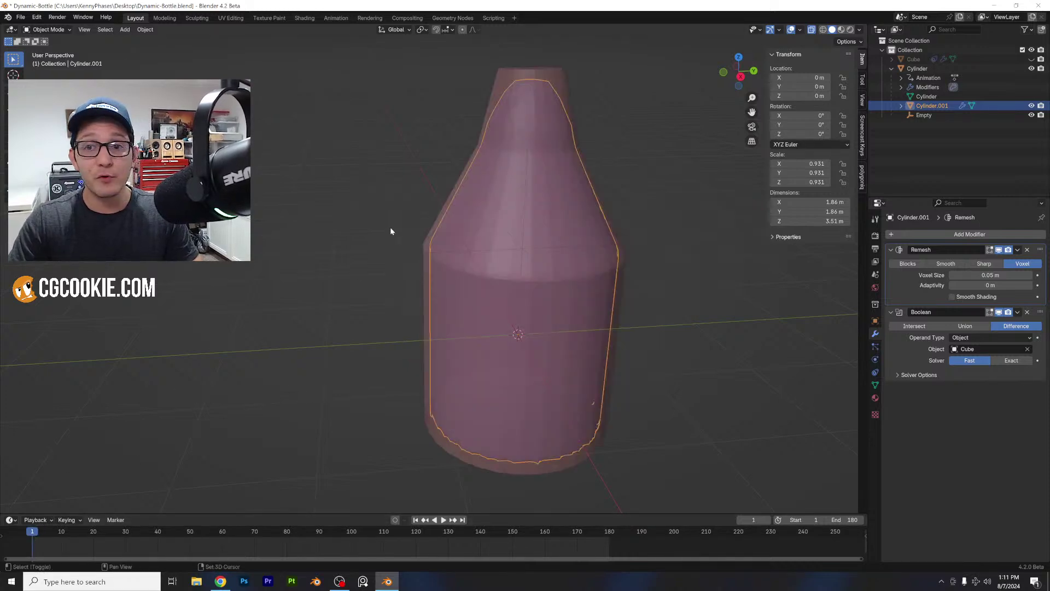
- Add a cylinder, raise it along Z to about 2.6 m over the bottle neck and turn off X-ray display
scroll(389, 241, up, 3)
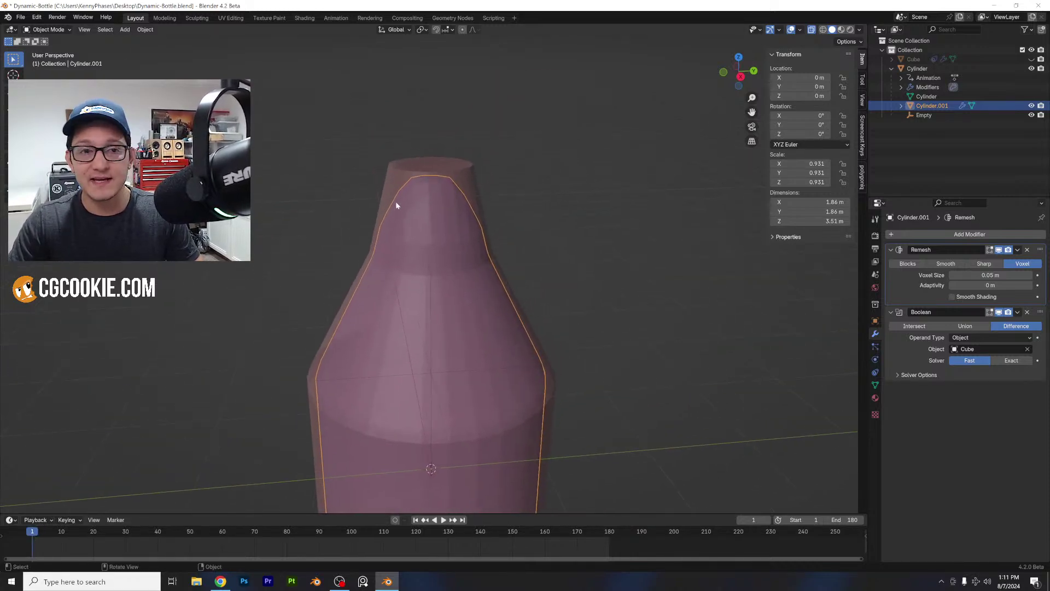
mouse_move(131, 41)
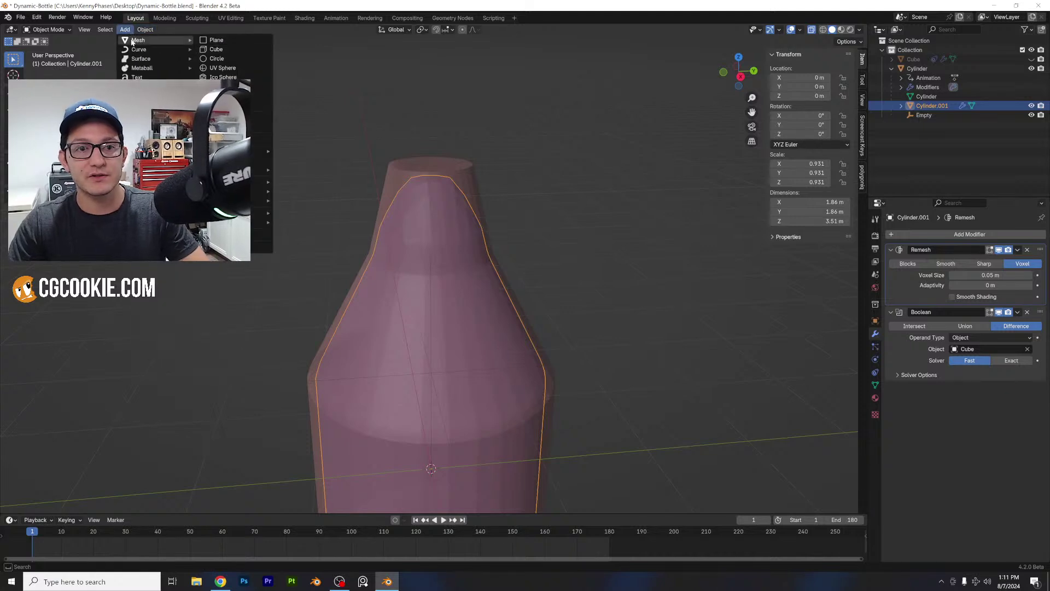
click(249, 87)
key(g)
key(z)
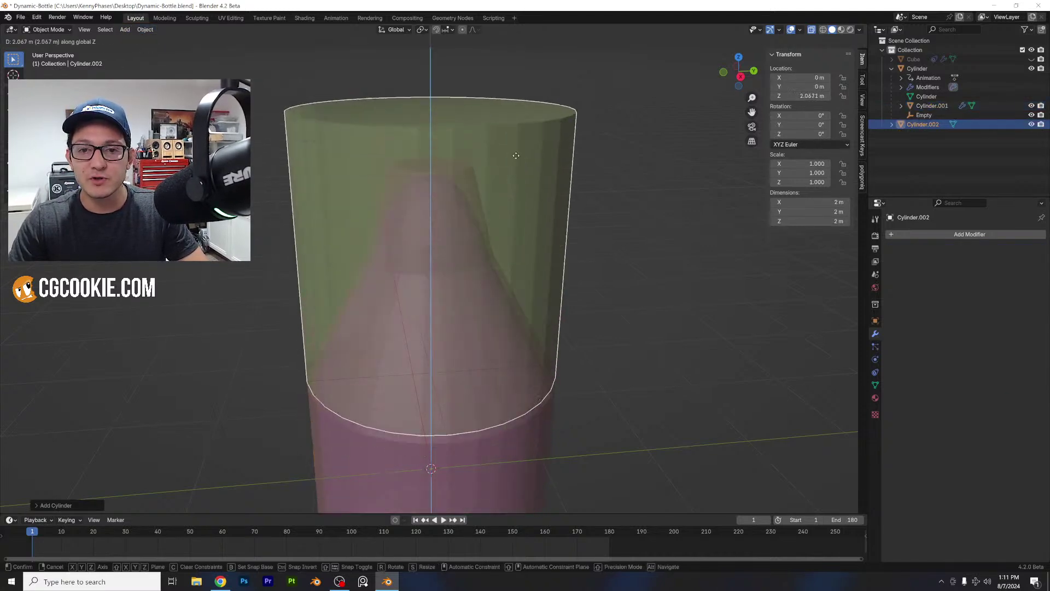
click(672, 68)
click(811, 30)
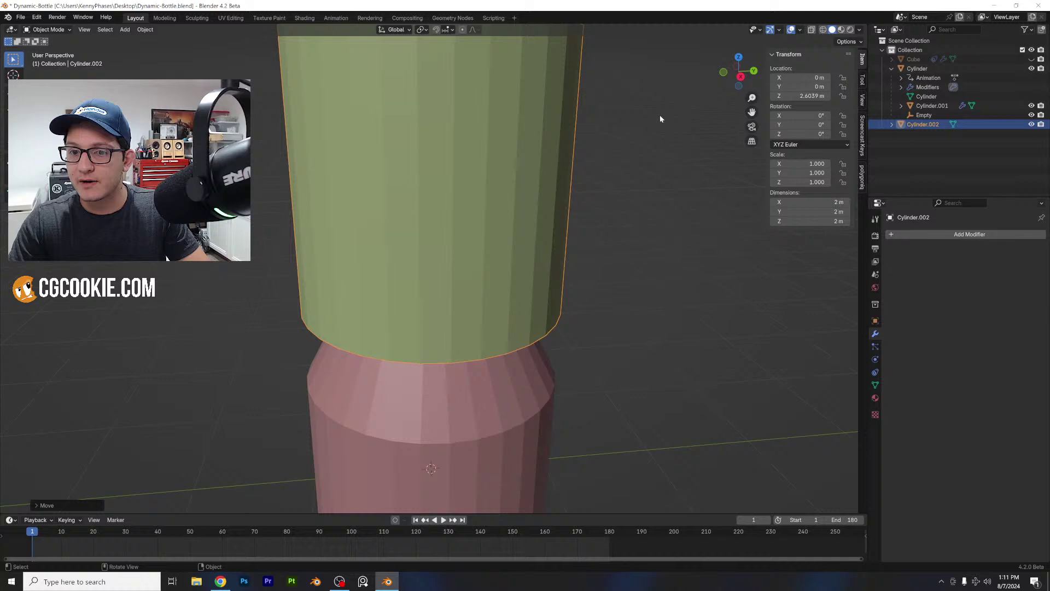
- Shrink and flatten the new cylinder into a cap about 0.82 m wide and 0.3 m high, raised to about Z 2.83 m
click(739, 77)
key(s)
click(476, 124)
key(s)
key(z)
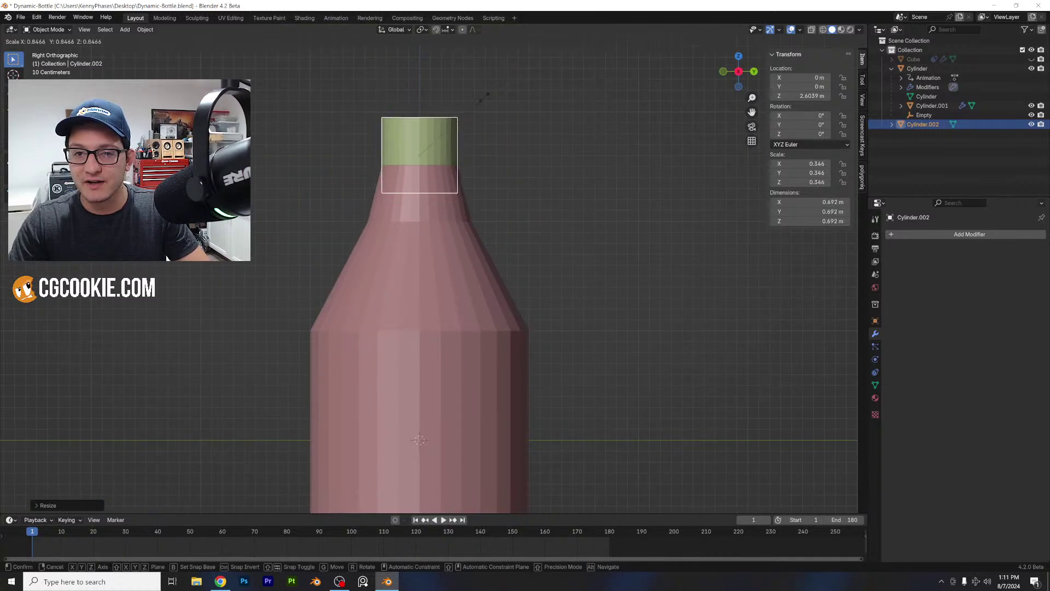
click(445, 134)
key(g)
key(z)
click(454, 107)
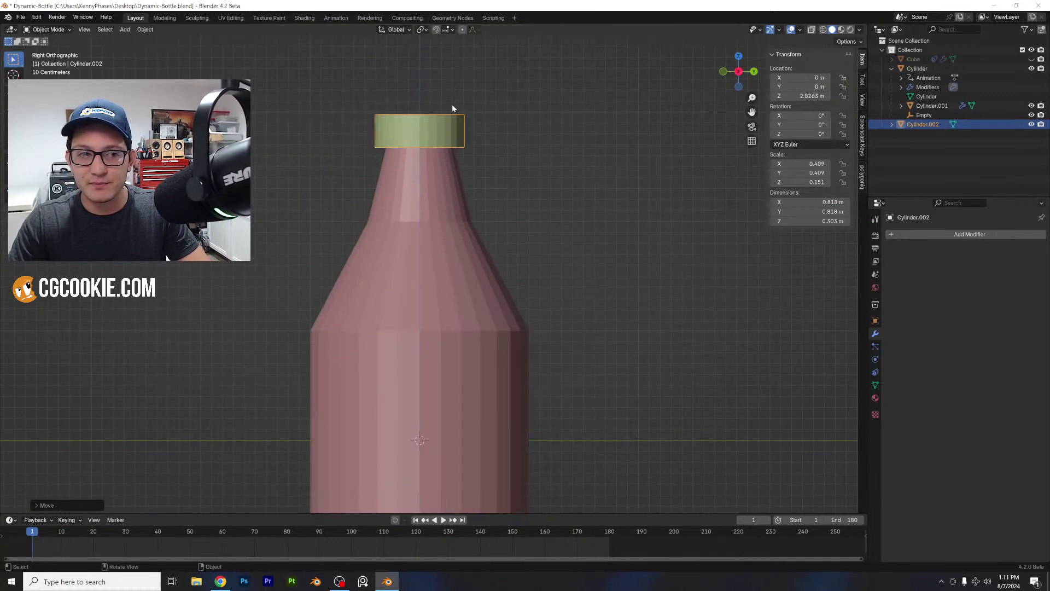
- Shrink and flatten the cap to about 0.69 m wide and 0.17 m high, lowered to rest on the bottle neck at Z 2.76 m
scroll(509, 223, up, 4)
key(s)
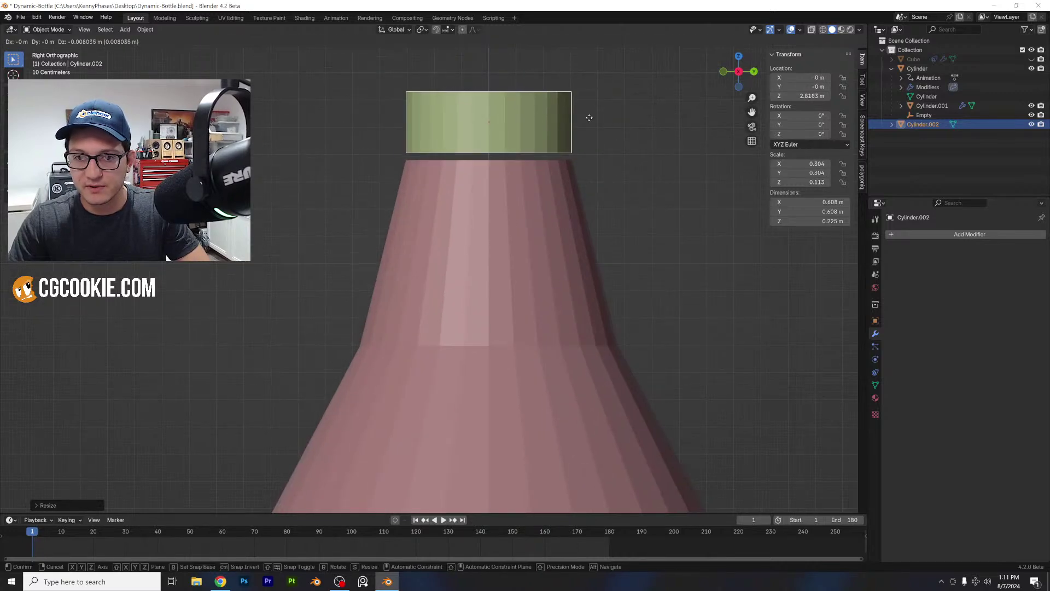
click(590, 115)
key(s)
key(z)
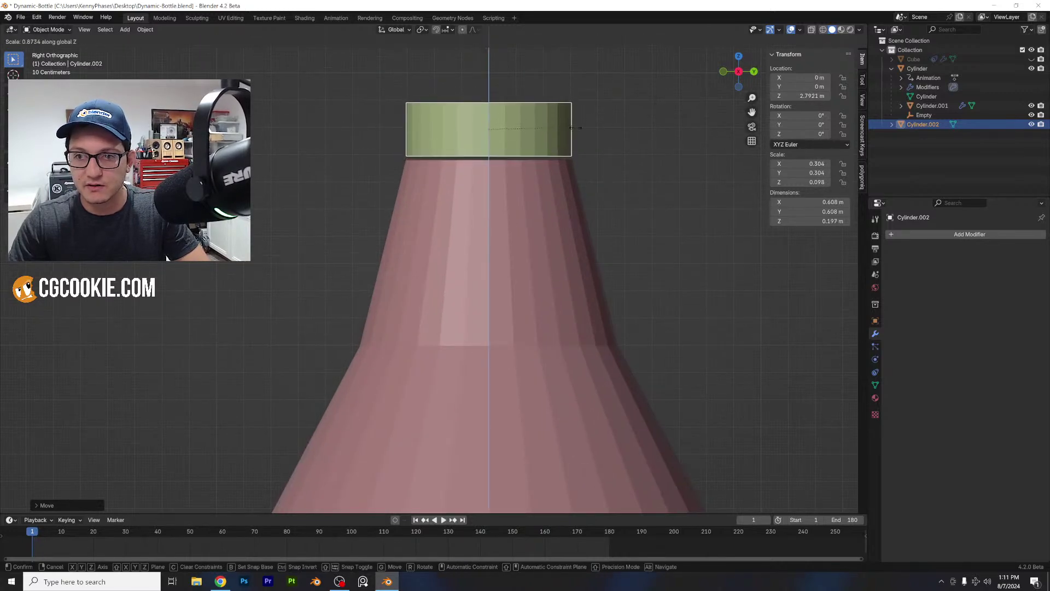
click(574, 124)
key(g)
key(z)
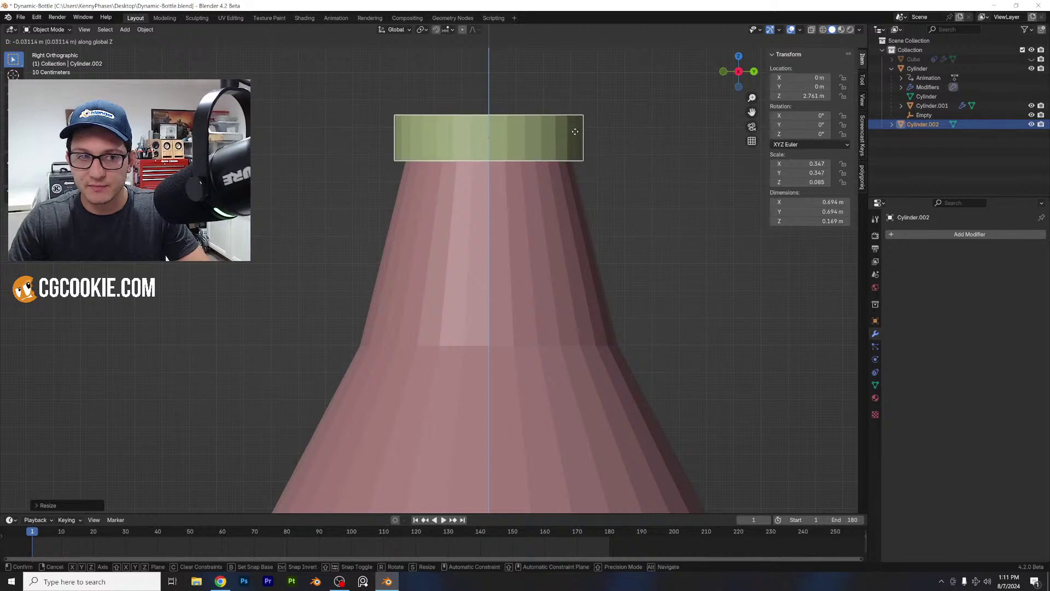
click(575, 131)
- Add a Bevel modifier to the cap and apply the cap's scale
middle_drag(575, 131, 641, 249)
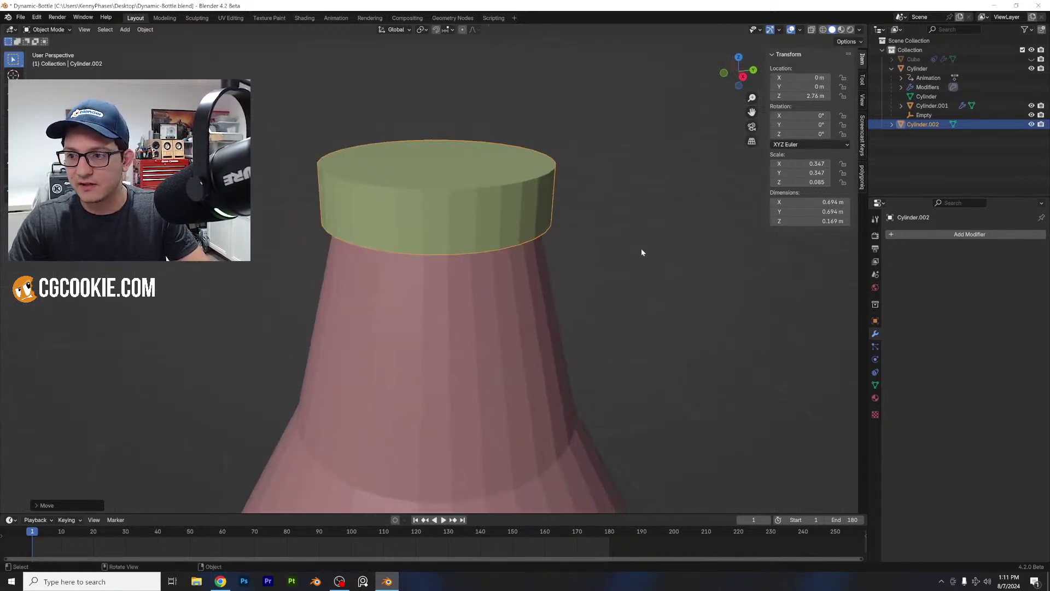
click(908, 236)
mouse_move(905, 241)
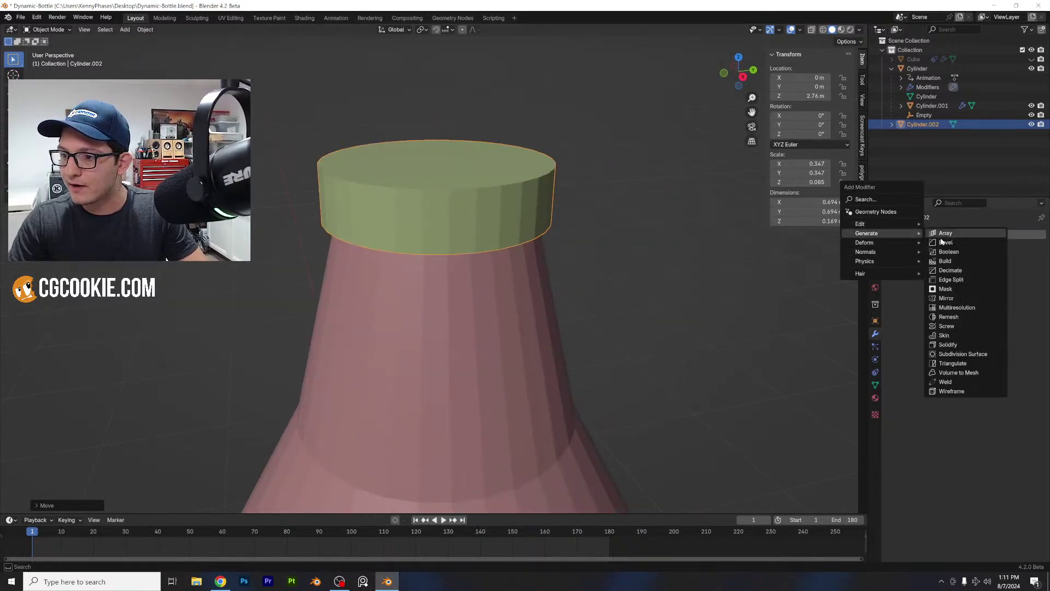
click(946, 241)
click(138, 31)
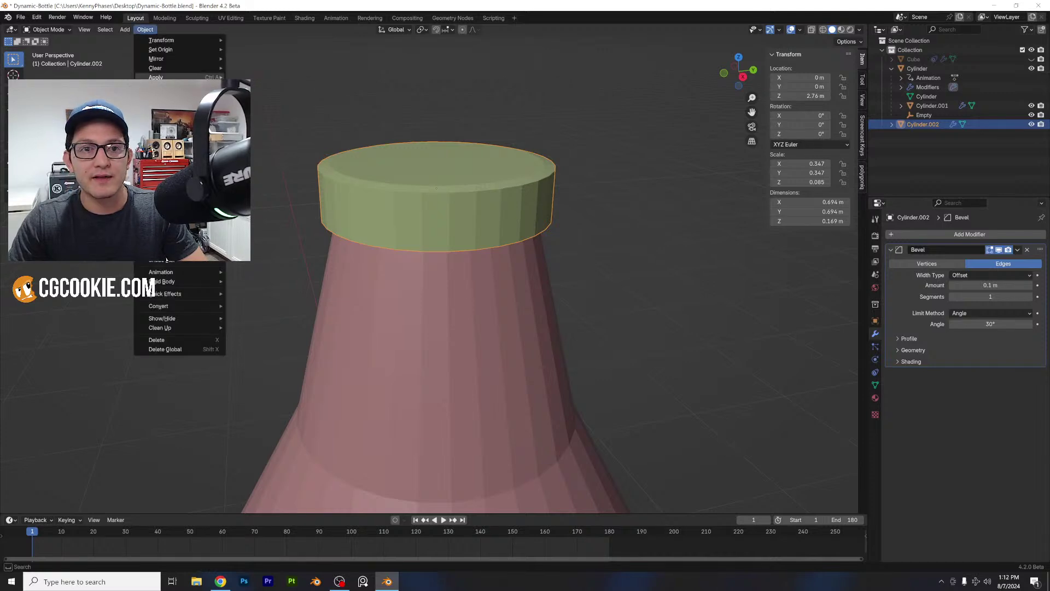
mouse_move(180, 78)
click(254, 96)
- Set the cap's bevel to 0.022 m with 4 segments and shade the cap auto smooth
drag(973, 284, 960, 284)
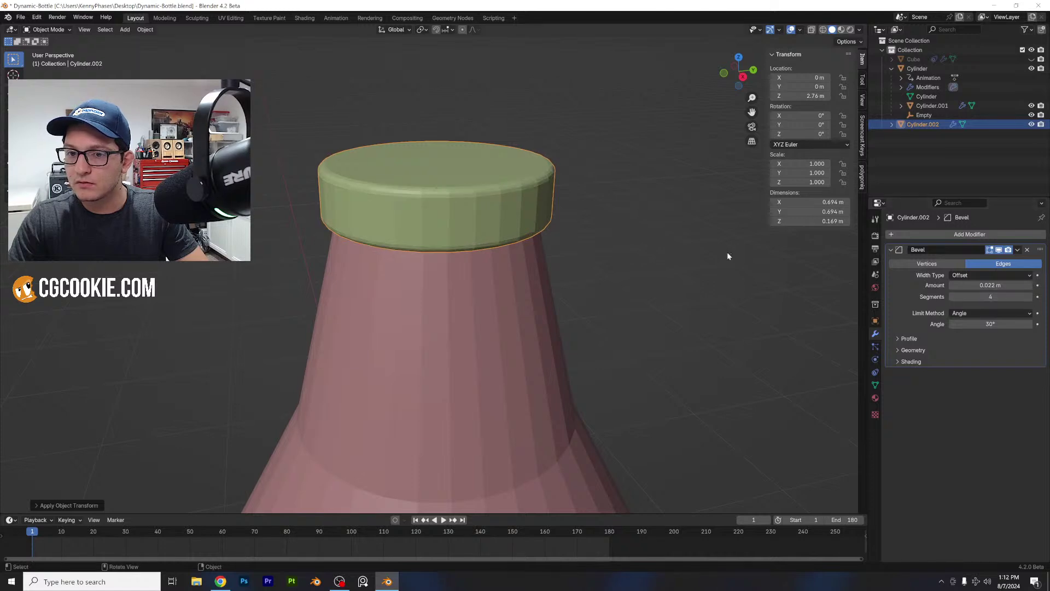
right_click(522, 208)
click(523, 215)
- Parent the cap to the bottle so that it follows the bottle's rocking motion
scroll(509, 230, down, 5)
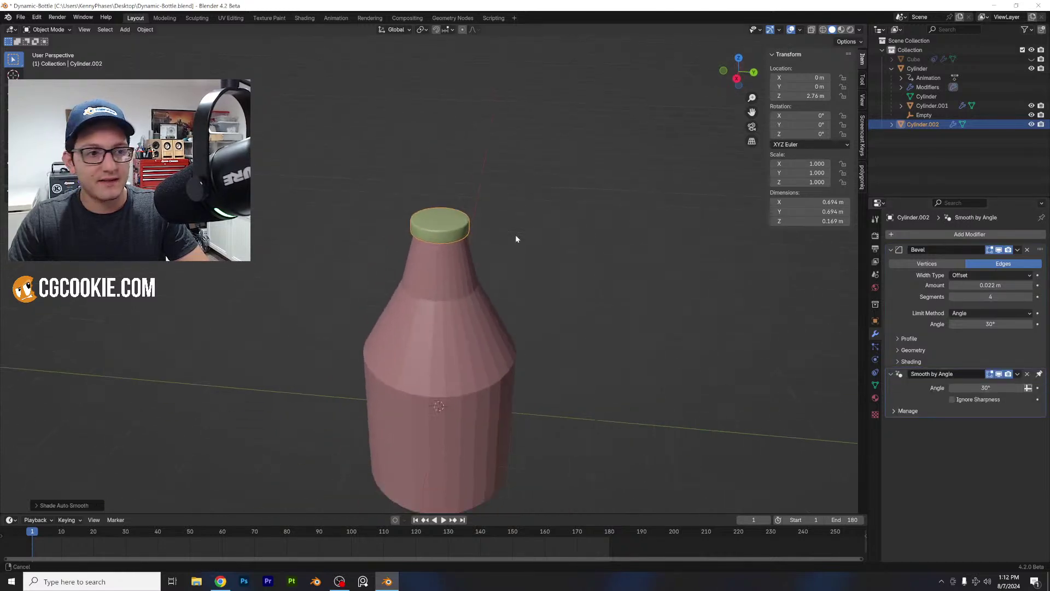
shift+middle_drag(515, 235, 549, 206)
scroll(521, 206, up, 2)
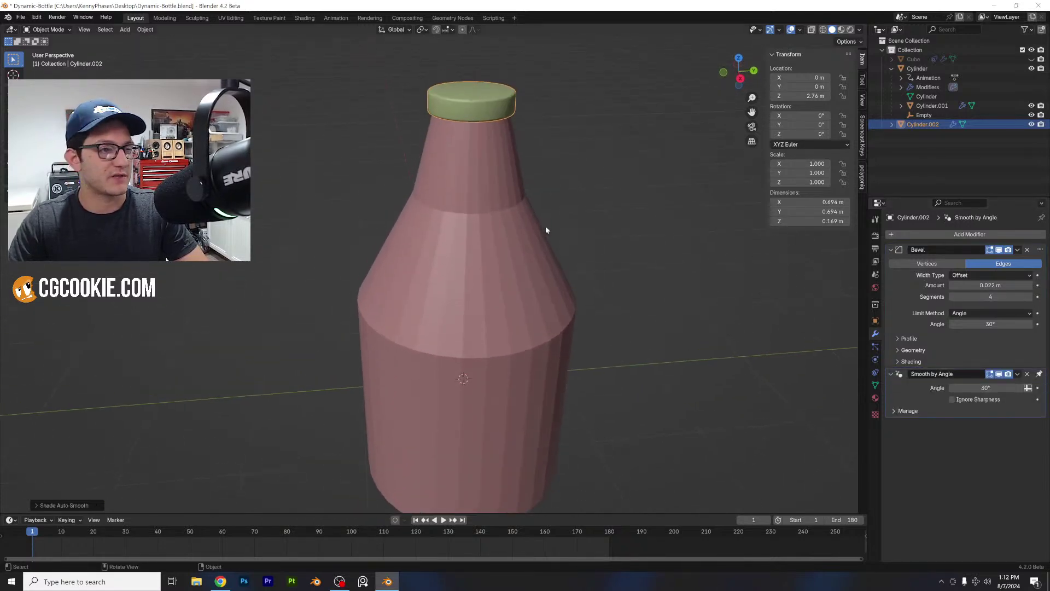
key(alt+a)
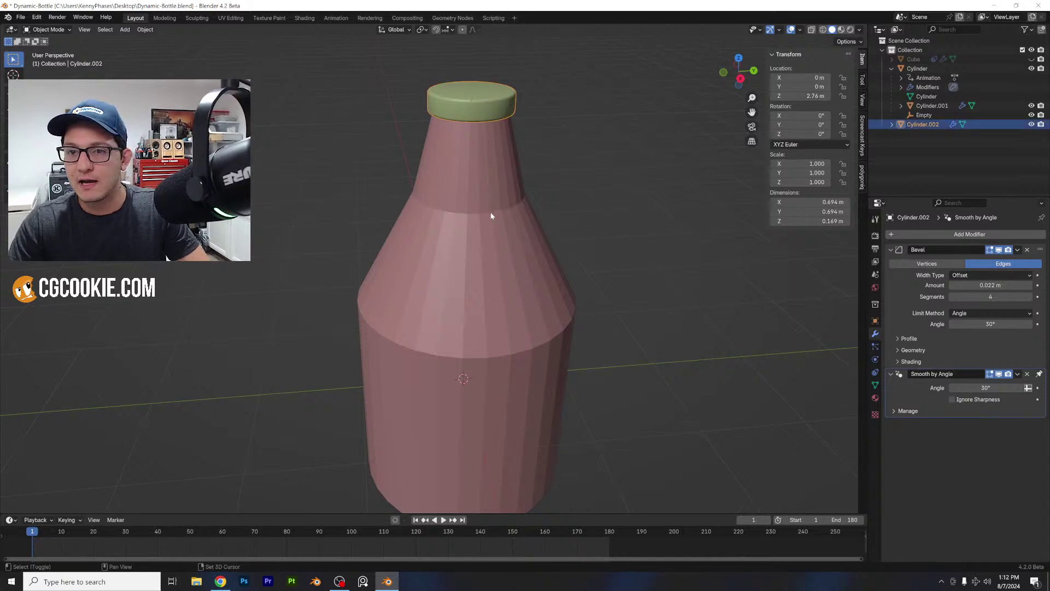
shift+click(491, 216)
key(ctrl+p)
click(494, 208)
- Play the rocking animation to frame 22 to check the parented cap, and save the file
key(space)
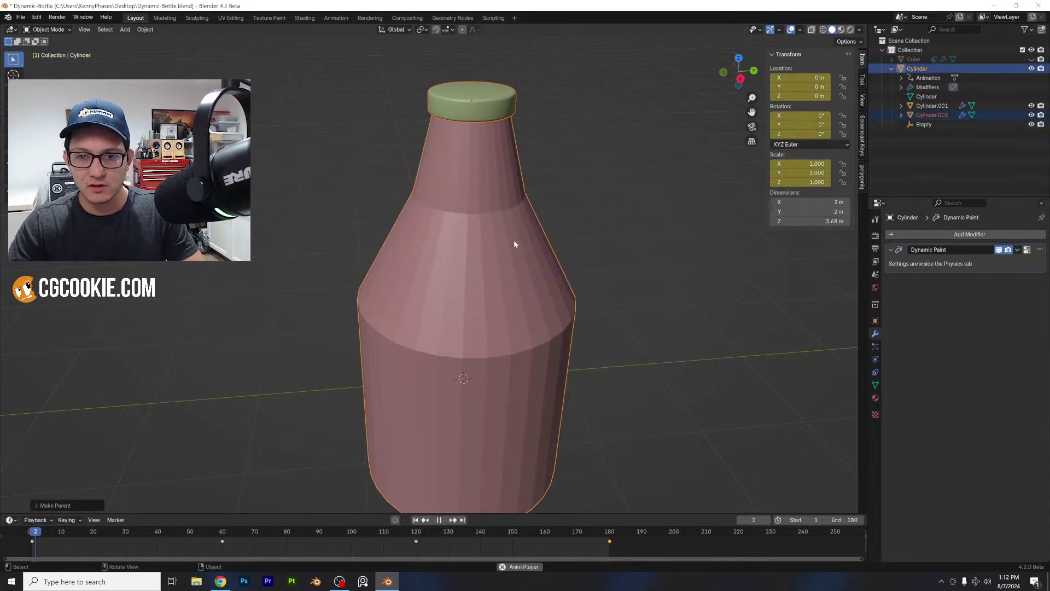
key(space)
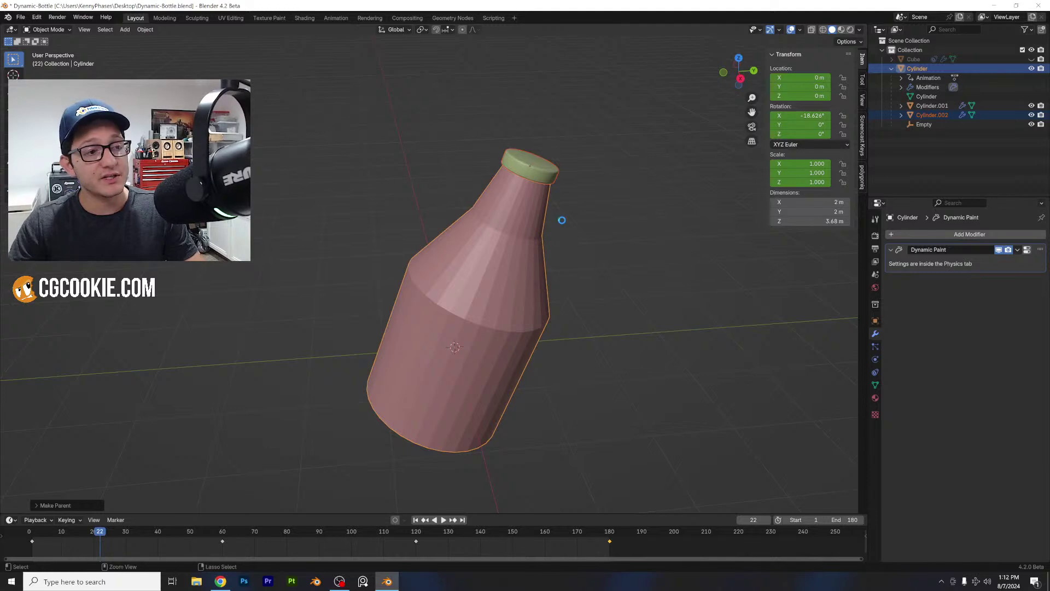
key(ctrl+s)
- Apply Shade Auto Smooth to the bottle and to all remaining visible objects
click(520, 258)
right_click(521, 258)
click(521, 257)
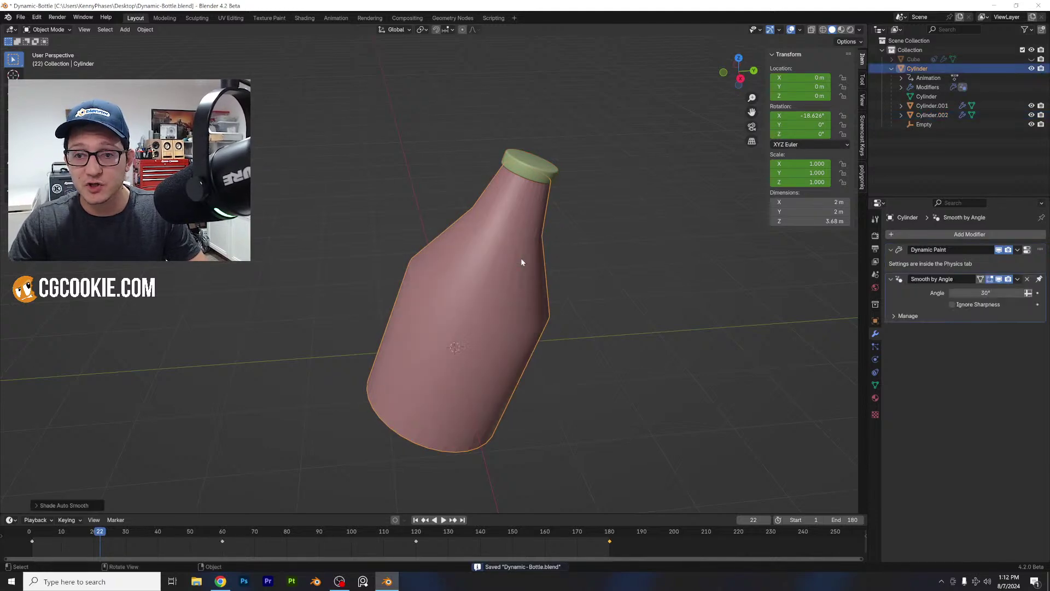
key(a)
right_click(520, 256)
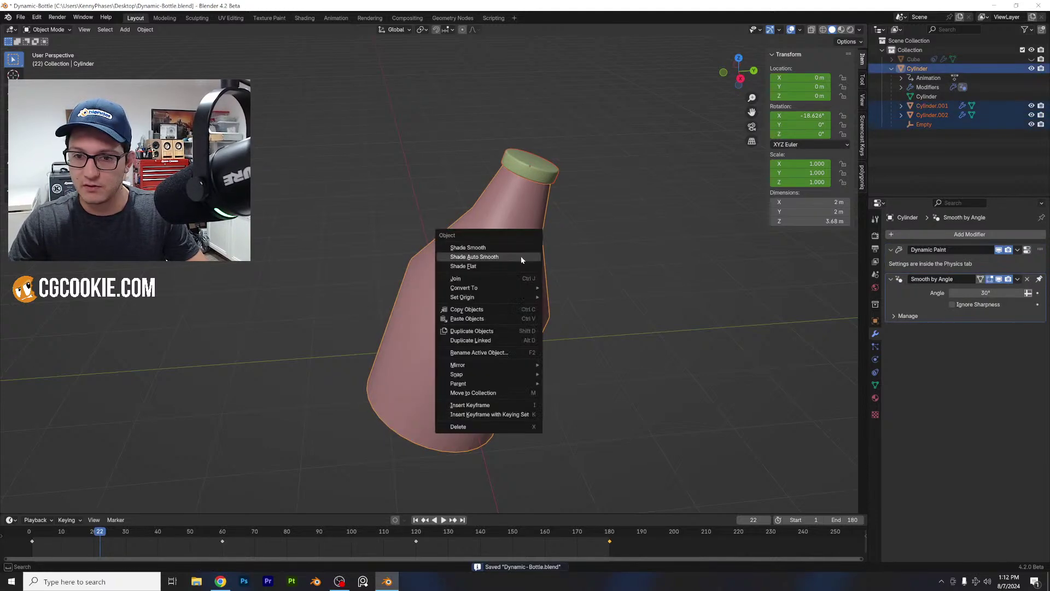
click(521, 257)
- Show the scene in rendered display and light the world with an Environment Texture using large_corridor_4k.hdr
click(849, 30)
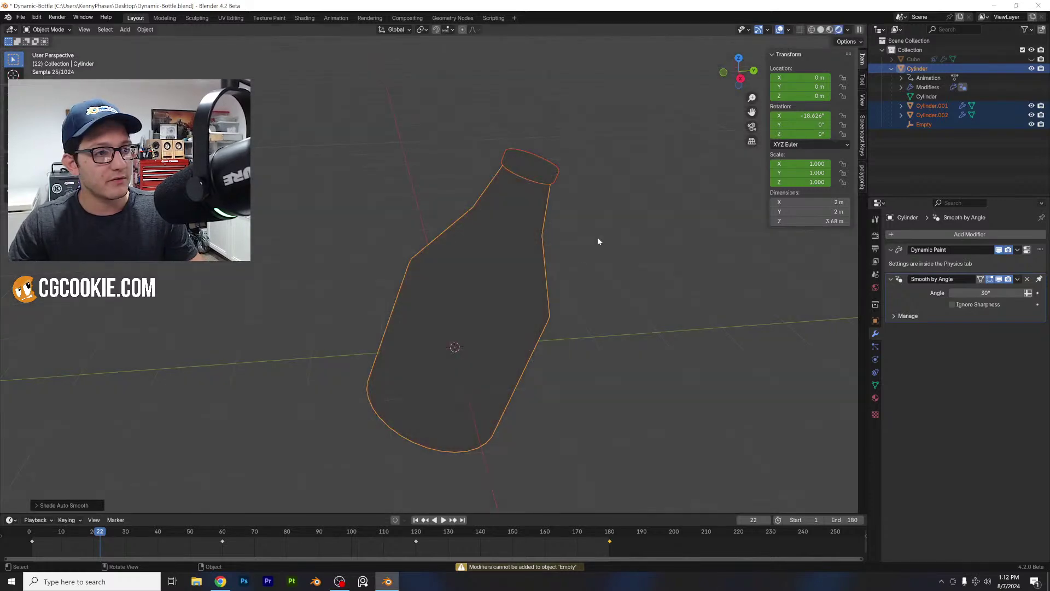
click(875, 287)
click(953, 293)
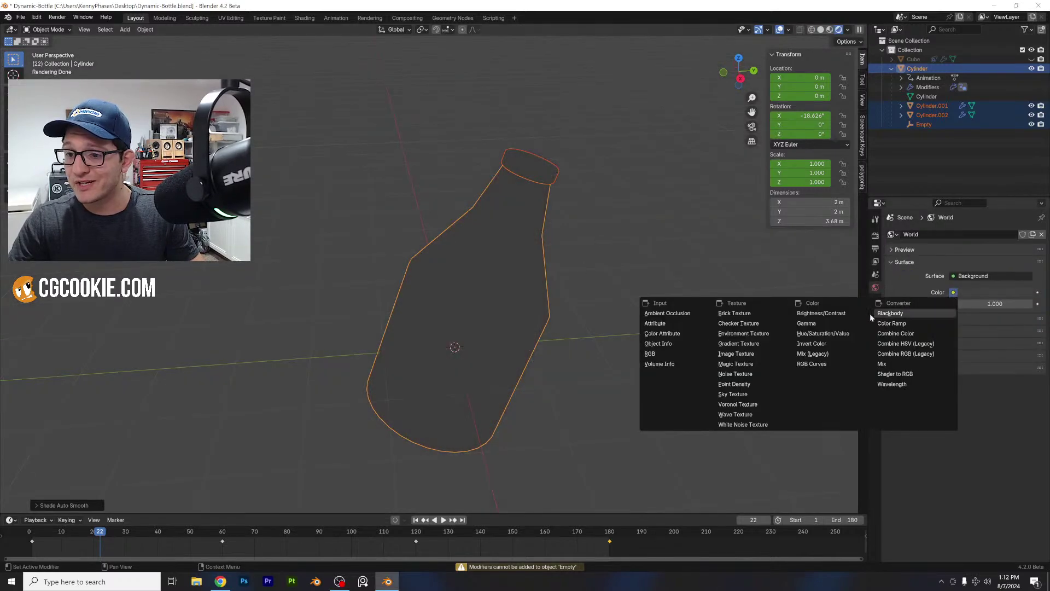
click(770, 336)
click(1010, 304)
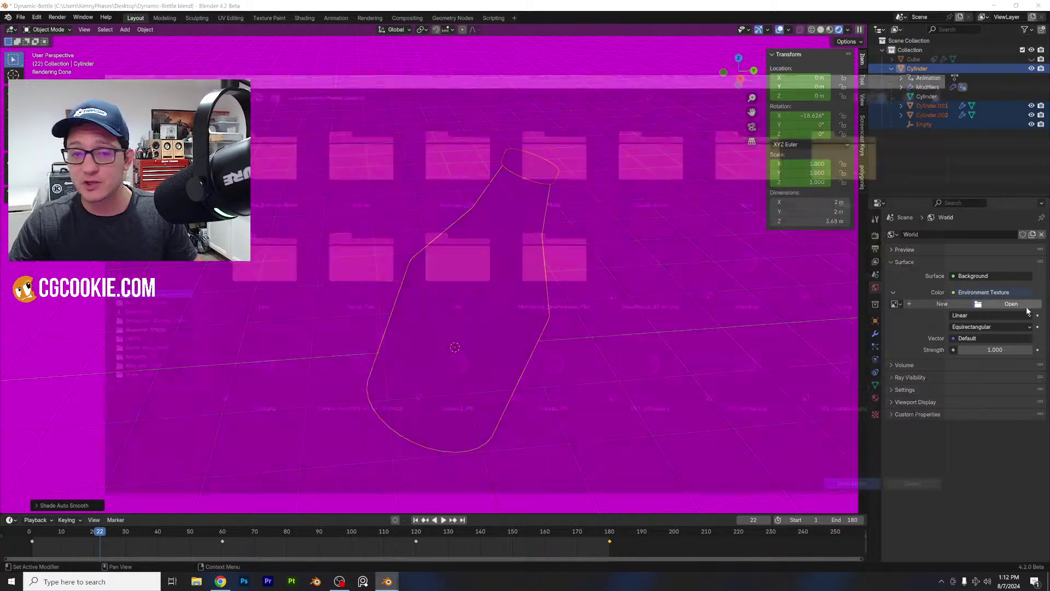
click(123, 340)
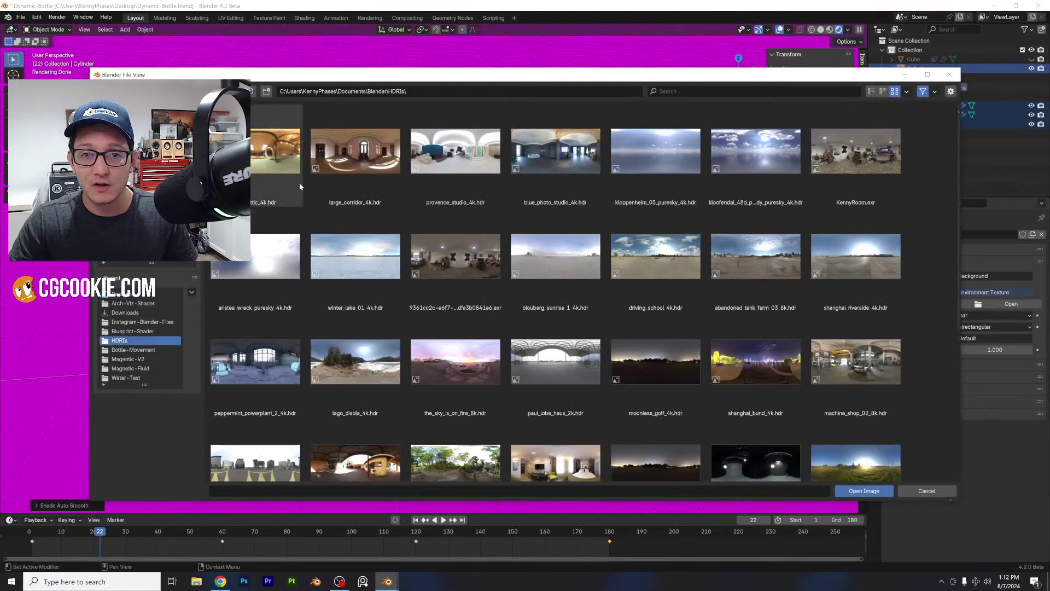
double_click(385, 159)
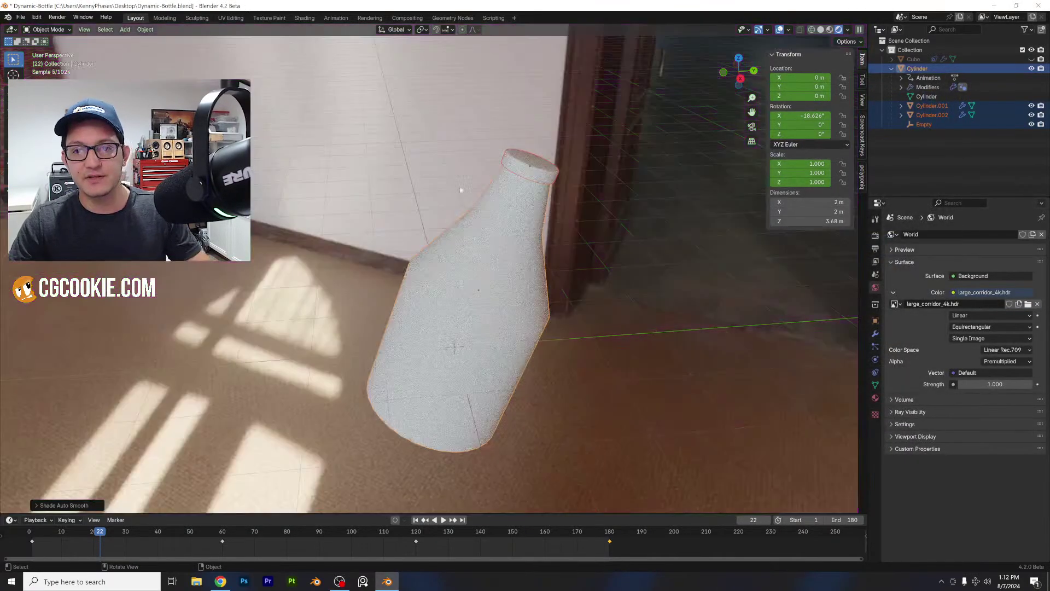
- Give the bottle a new material with a Glass BSDF surface and save the file
middle_drag(479, 177, 504, 231)
scroll(503, 232, up, 1)
shift+middle_drag(574, 220, 586, 195)
click(392, 311)
scroll(440, 241, down, 2)
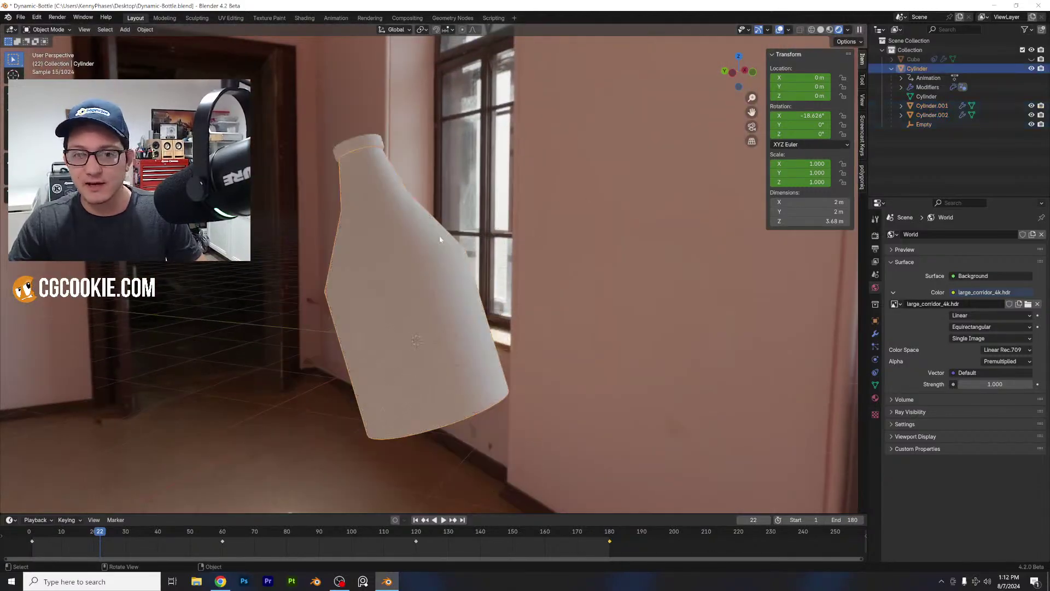
click(875, 399)
click(992, 271)
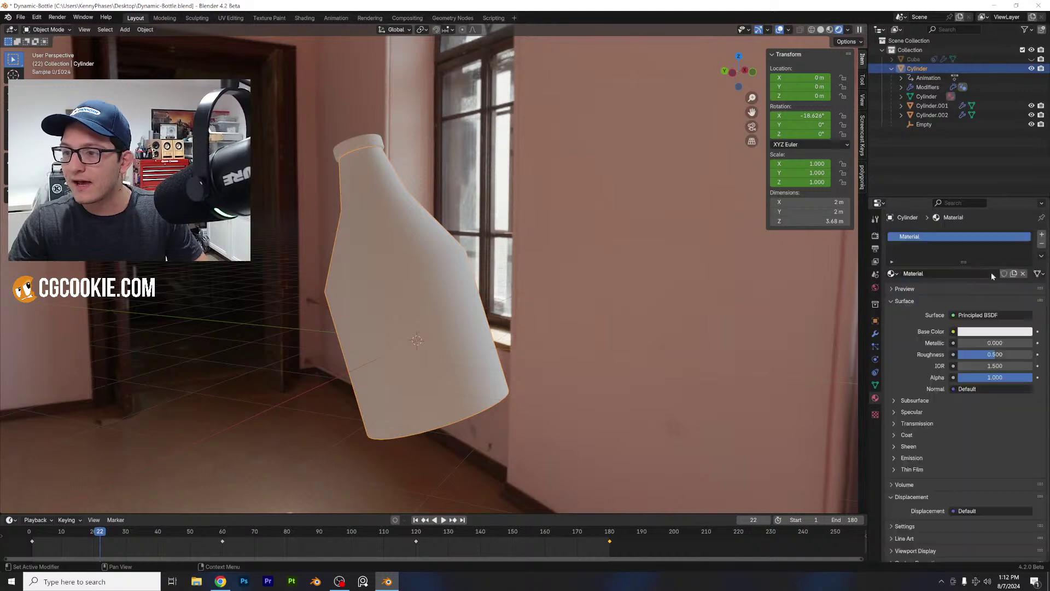
click(973, 315)
click(936, 377)
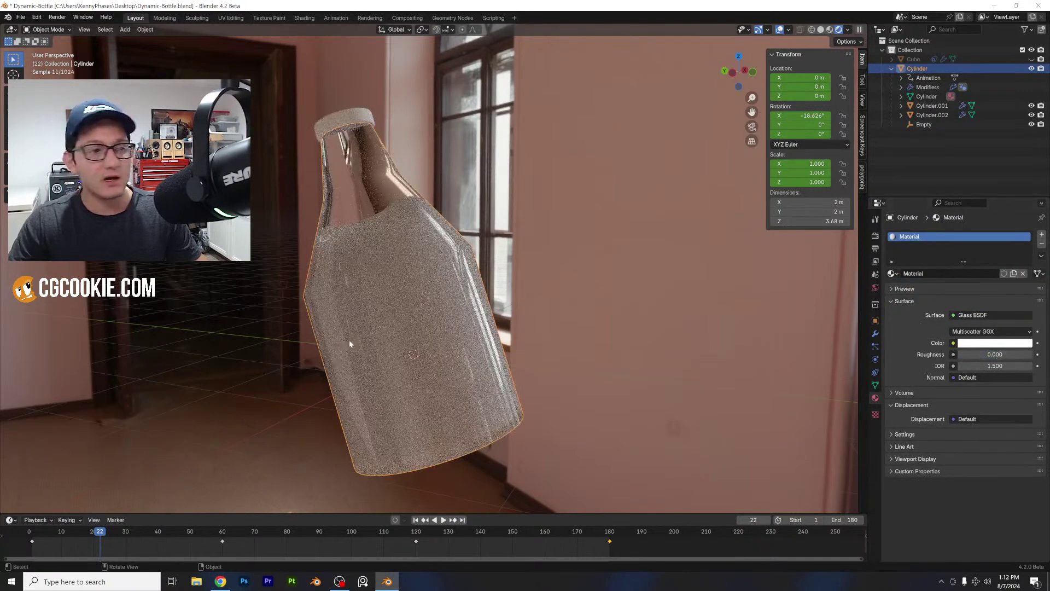
middle_drag(402, 315, 563, 216)
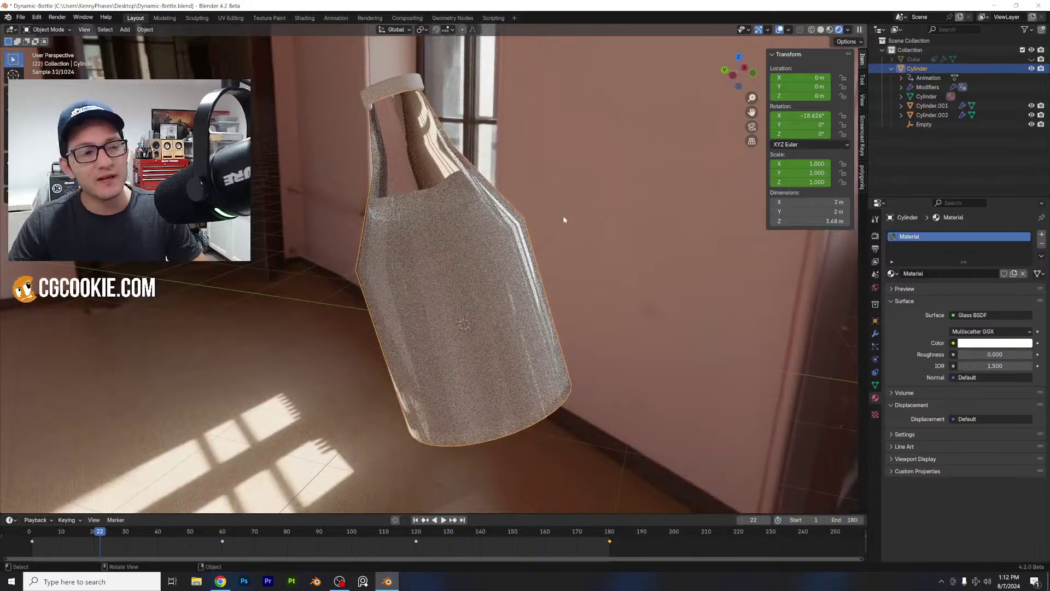
key(ctrl+s)
- Return to solid display with X-ray, add a Solidify modifier to the bottle and place it first in the modifier stack
click(821, 30)
scroll(556, 199, up, 1)
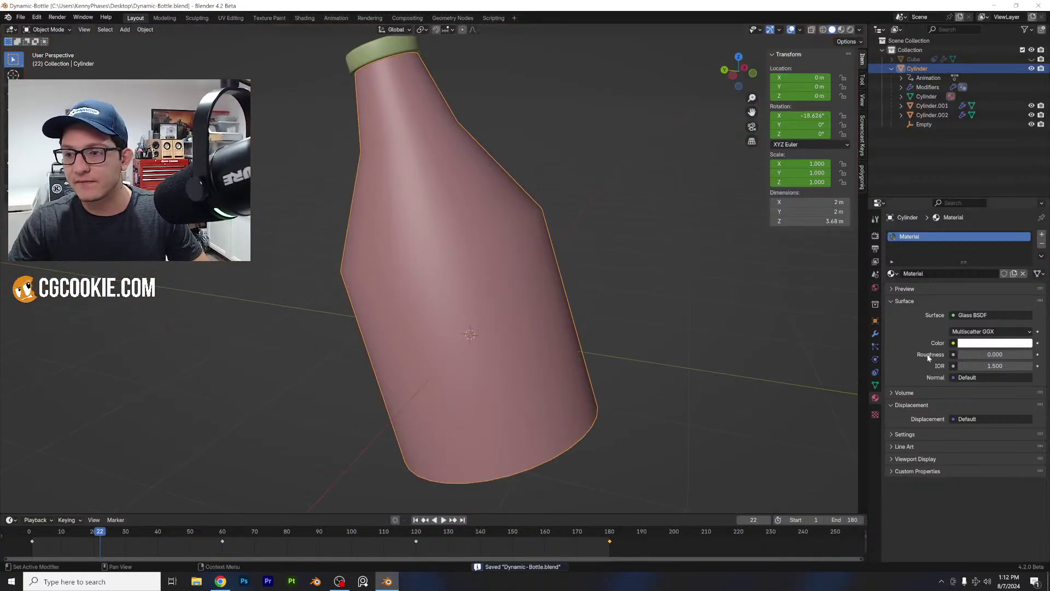
click(875, 334)
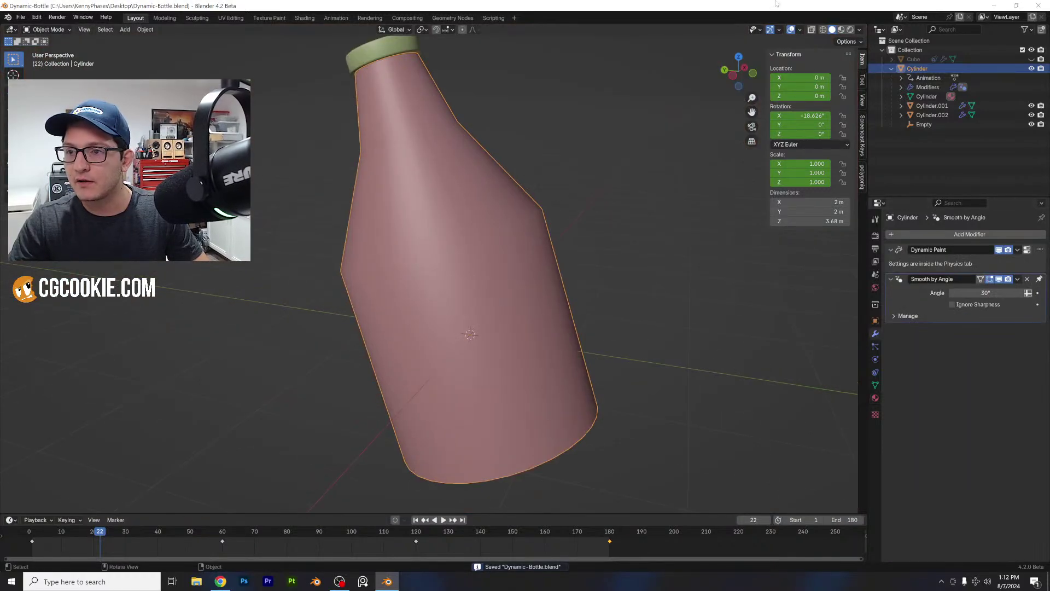
click(813, 31)
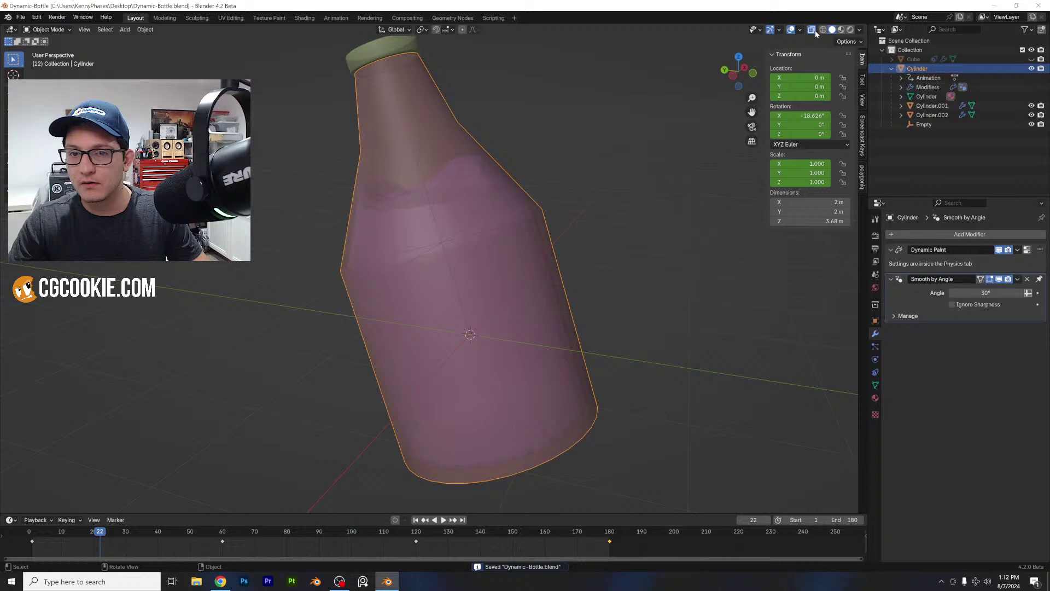
click(919, 233)
mouse_move(919, 234)
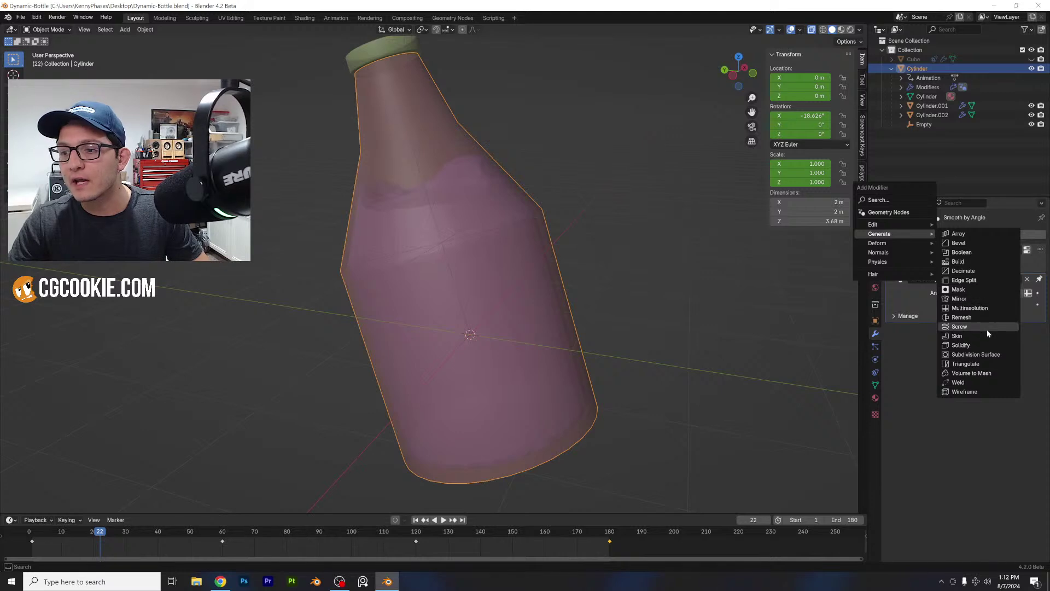
click(960, 345)
drag(1042, 281, 1040, 249)
- Set the bottle's Solidify thickness to 0.039 m and check the glass wall in rendered display
scroll(520, 239, up, 2)
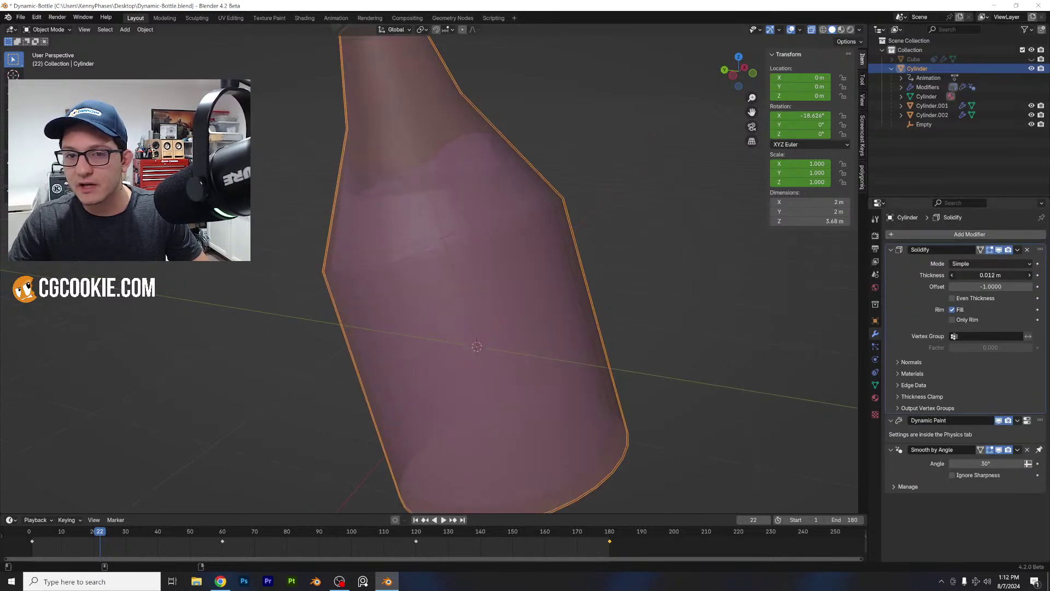
drag(991, 275, 1012, 275)
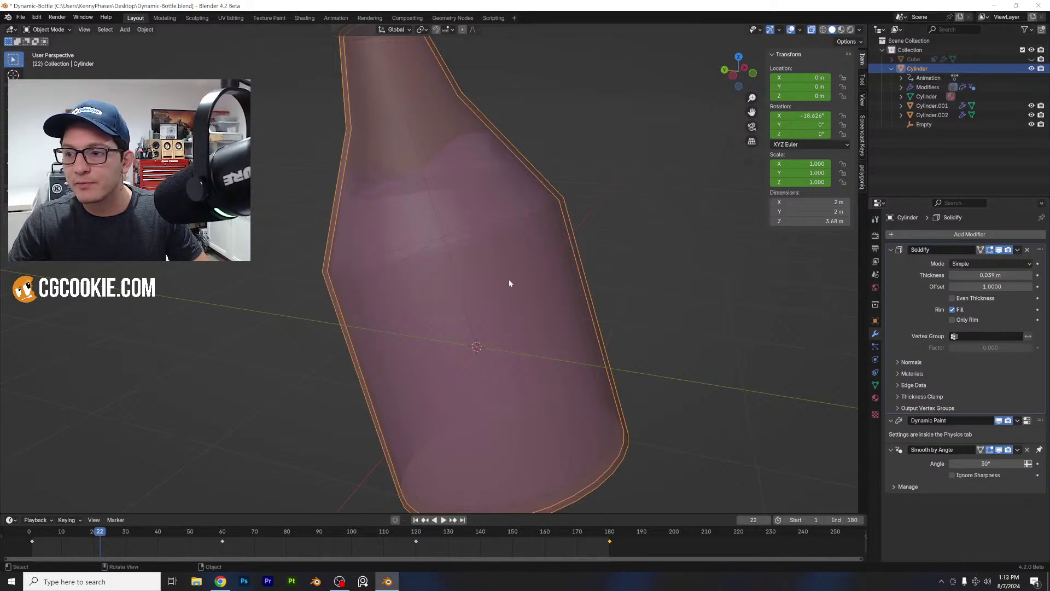
scroll(509, 283, down, 3)
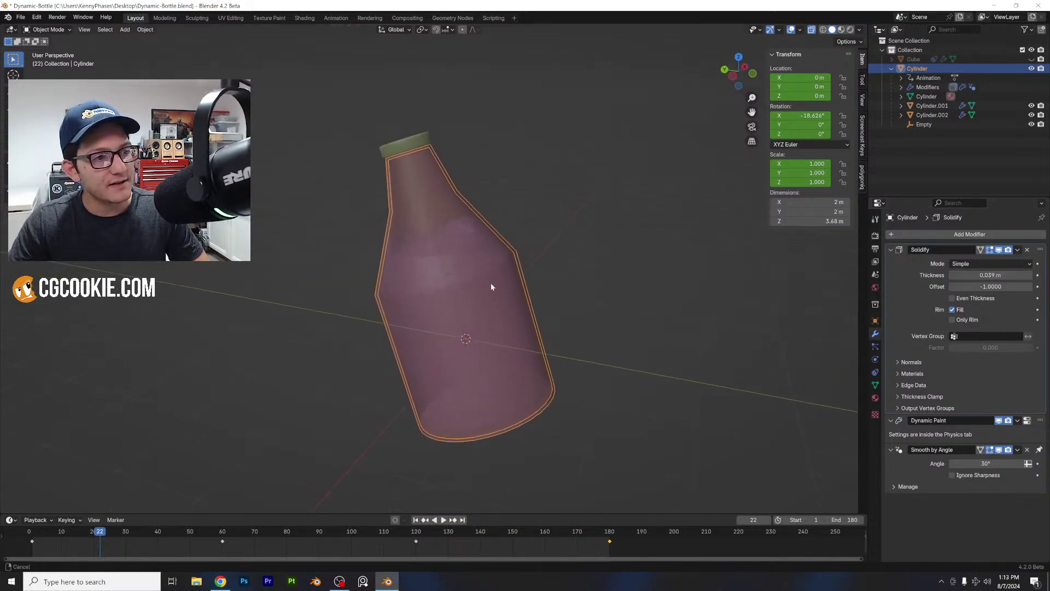
scroll(489, 282, up, 3)
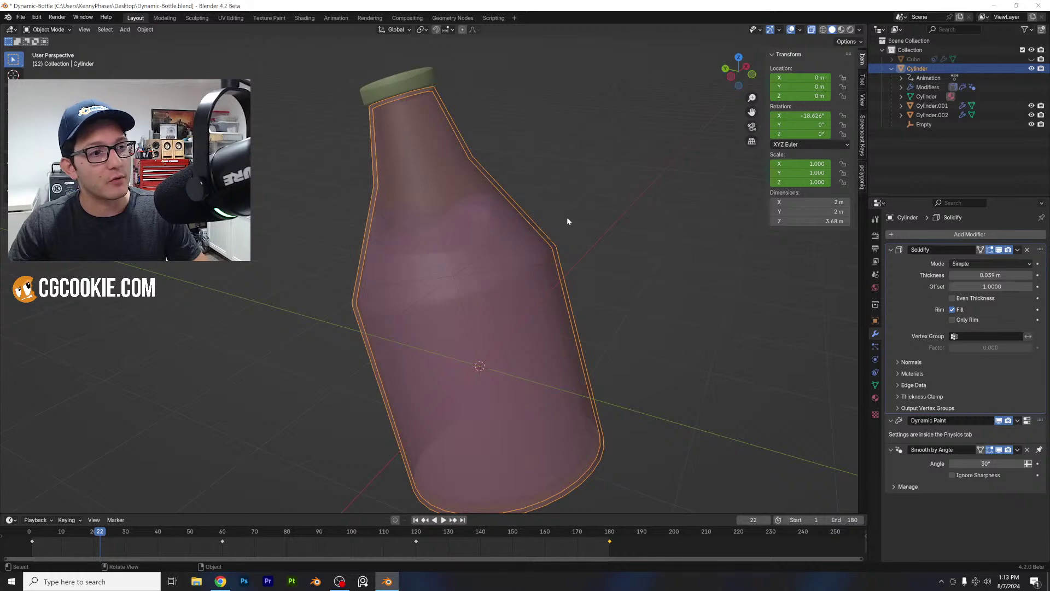
click(851, 30)
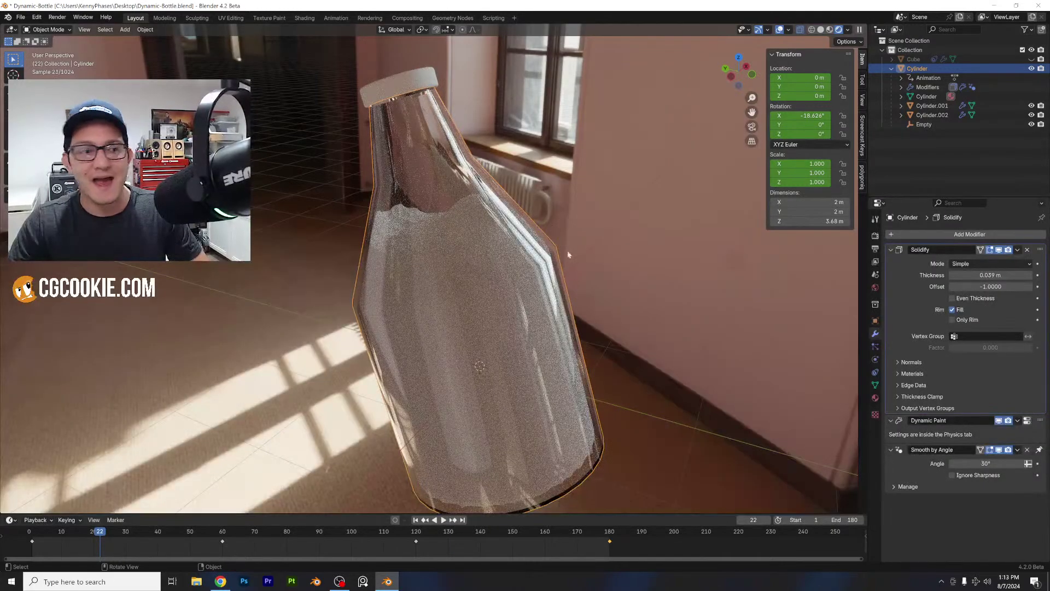
- Give the liquid object inside the bottle a new material with a Glass BSDF surface
click(932, 106)
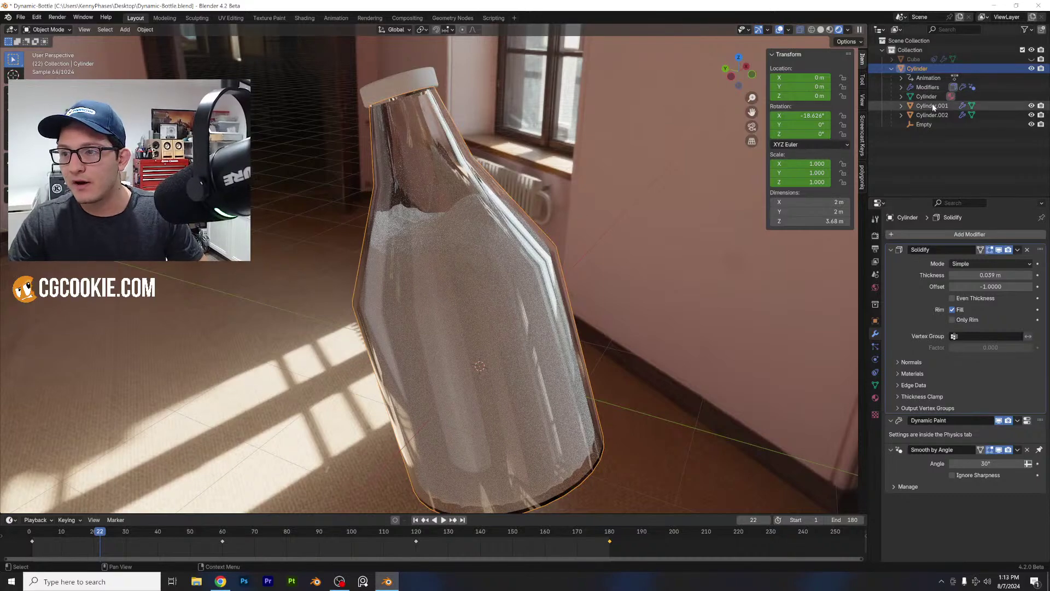
scroll(521, 274, up, 1)
shift+middle_drag(521, 274, 527, 235)
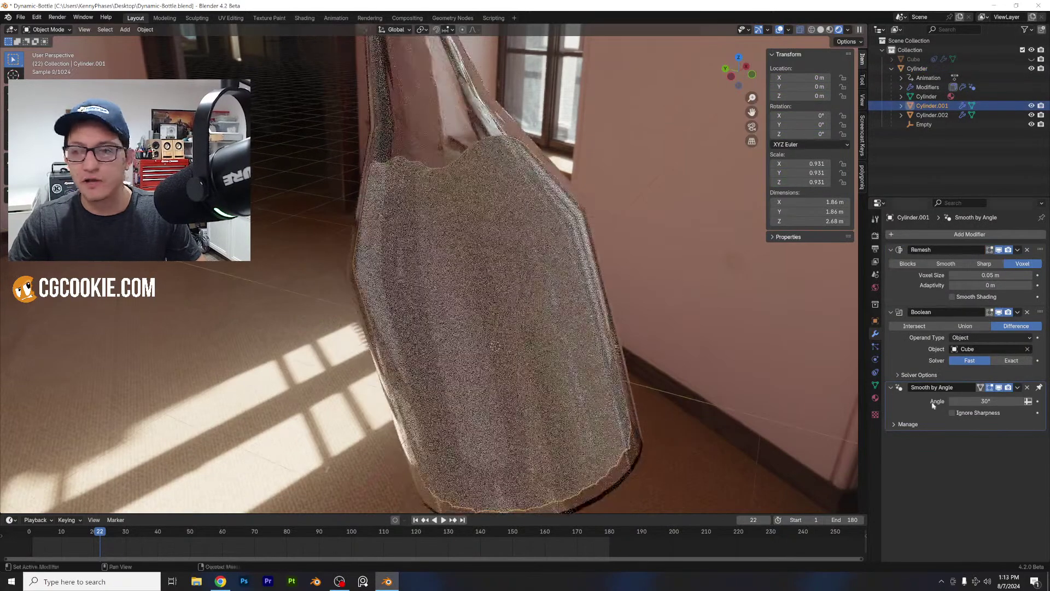
click(875, 398)
click(1005, 274)
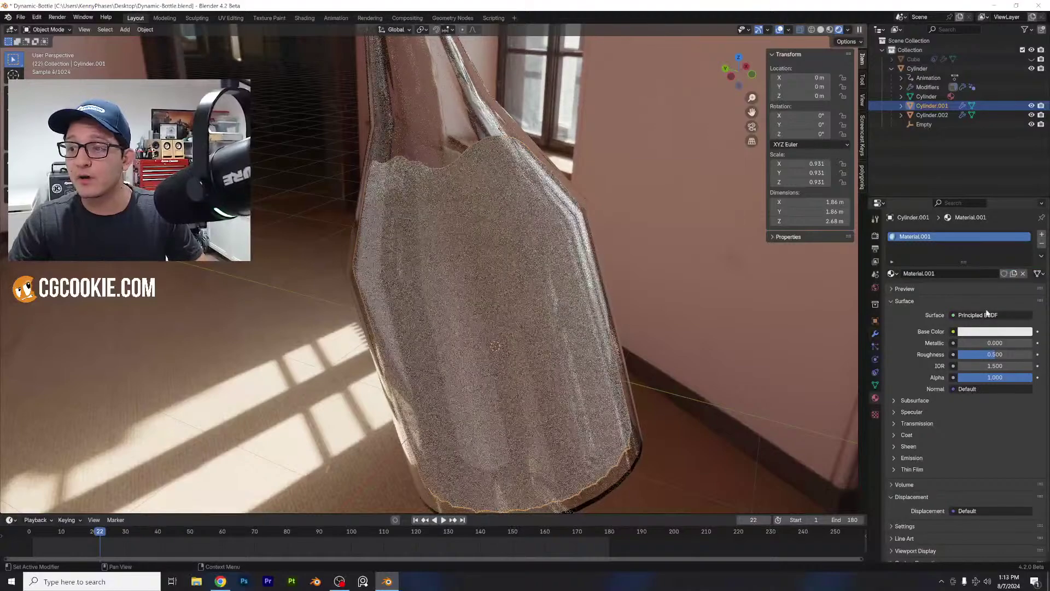
click(984, 315)
click(928, 376)
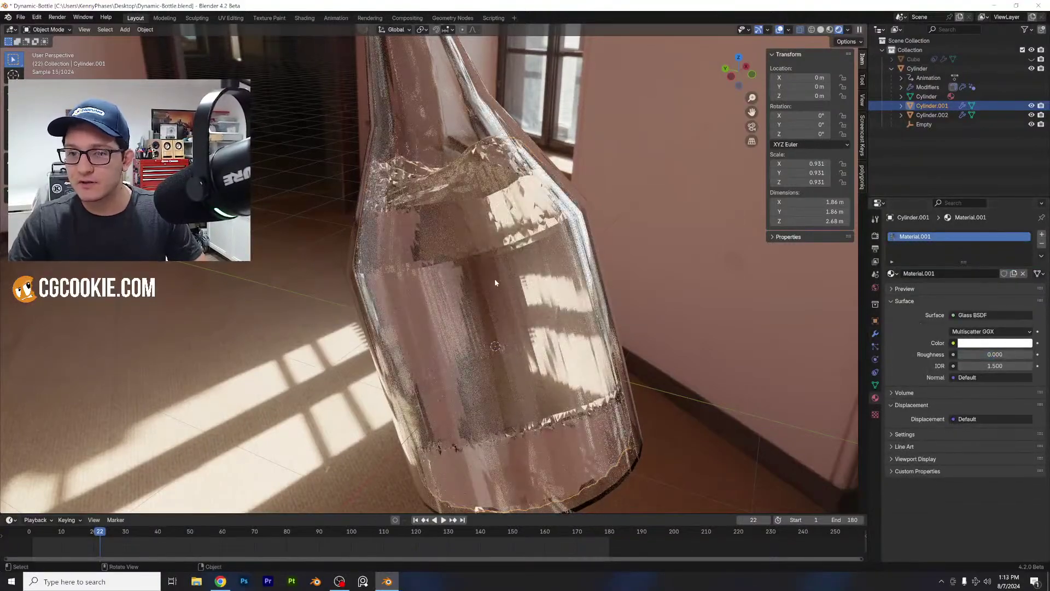
- Shade the liquid object smooth and enable Smooth Shading in its Remesh modifier
right_click(494, 278)
click(494, 278)
right_click(515, 259)
click(512, 258)
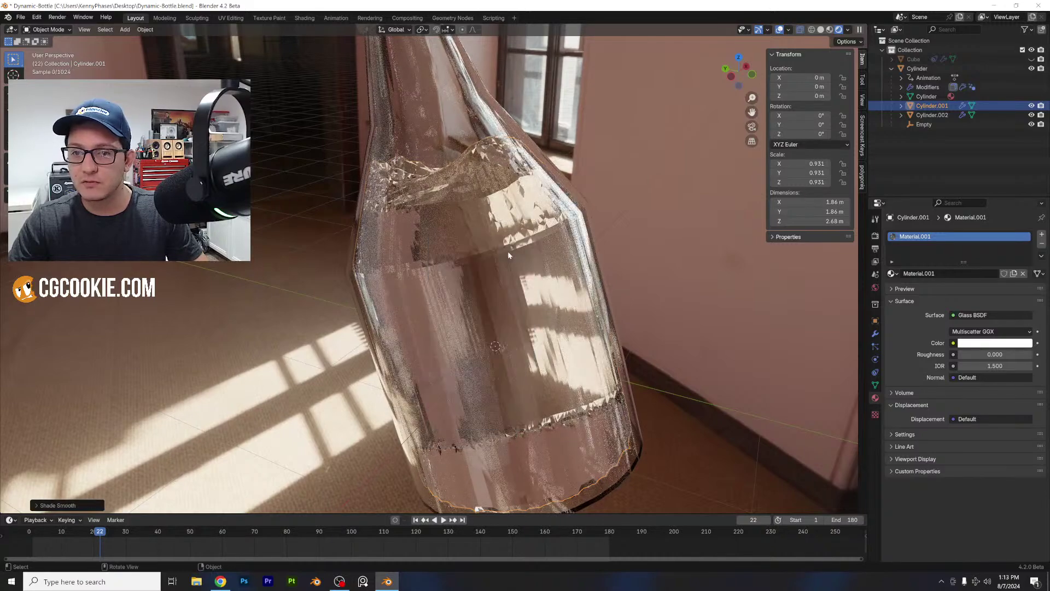
click(876, 334)
click(951, 297)
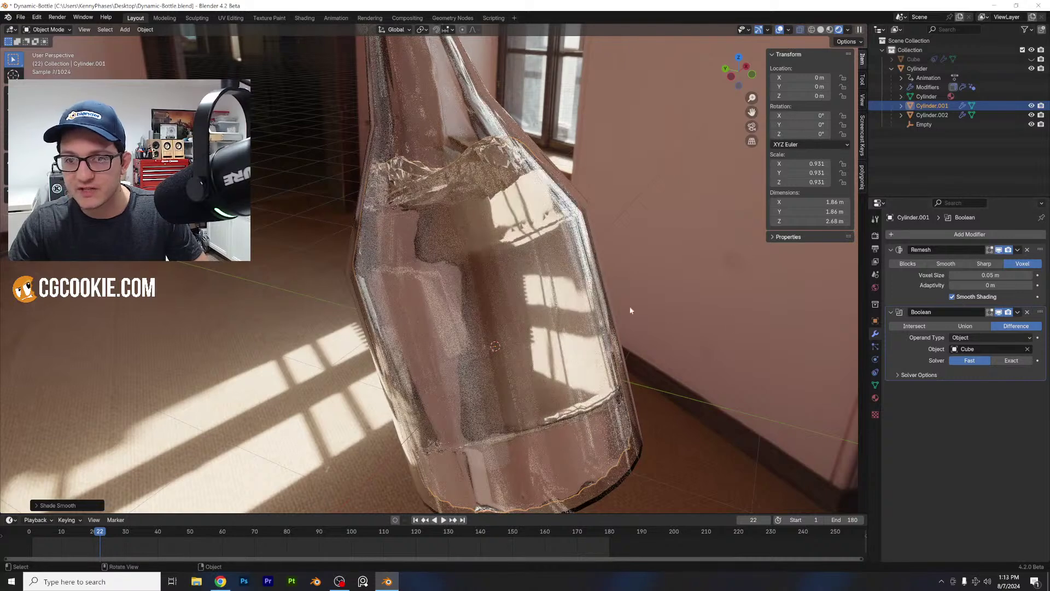
- Tint the liquid's glass material light blue and set its IOR to 1.330
click(504, 300)
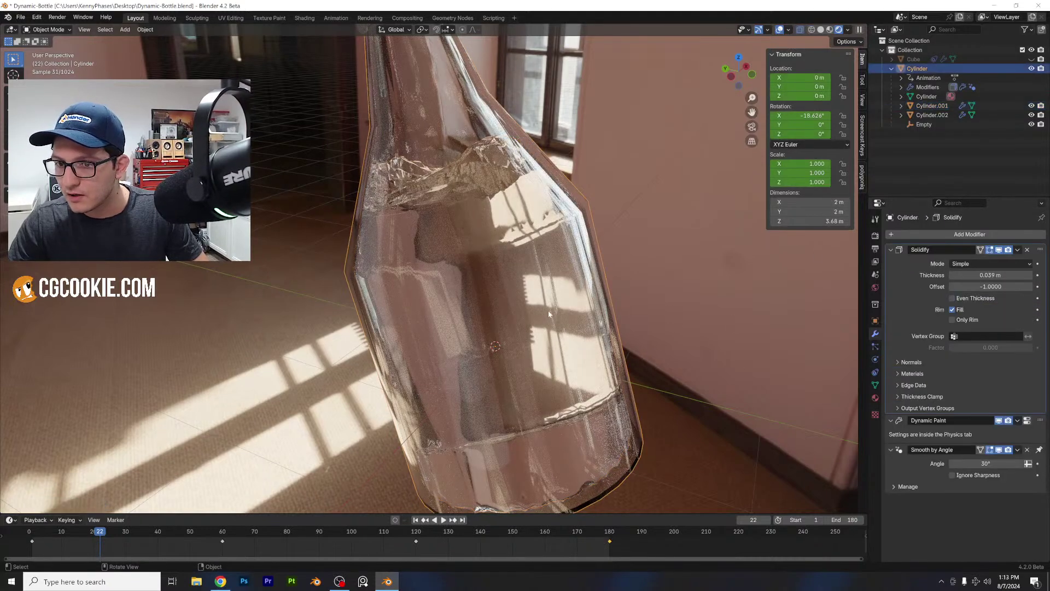
click(930, 106)
click(875, 397)
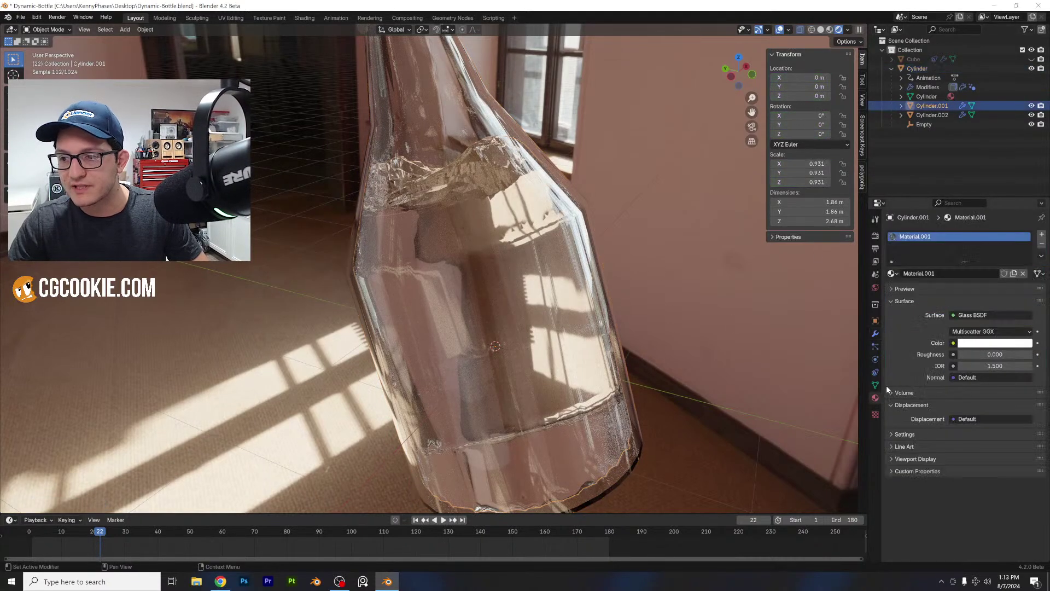
click(1028, 343)
drag(976, 233, 984, 223)
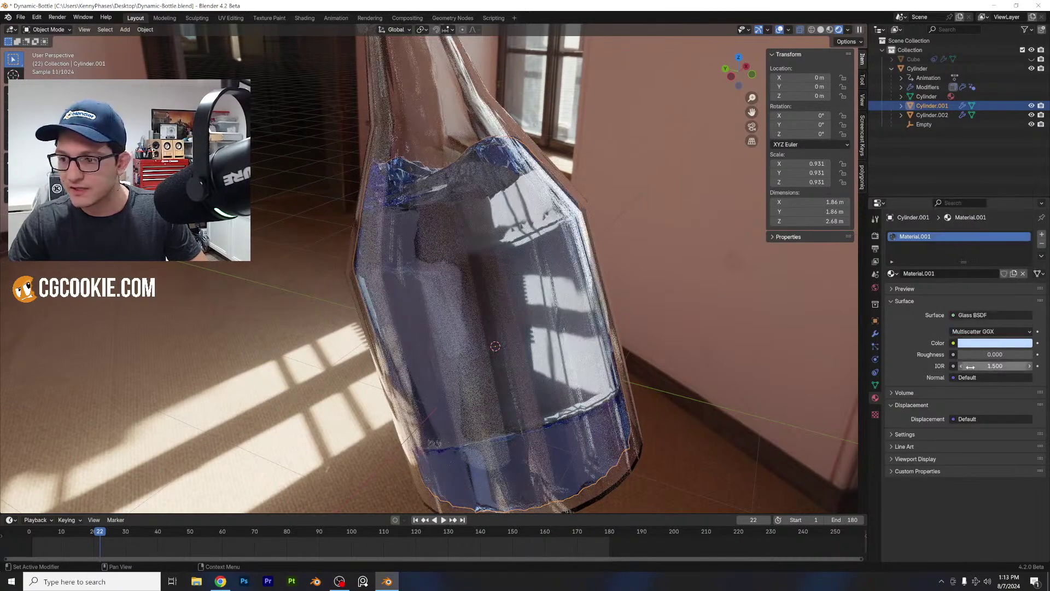
key(Return)
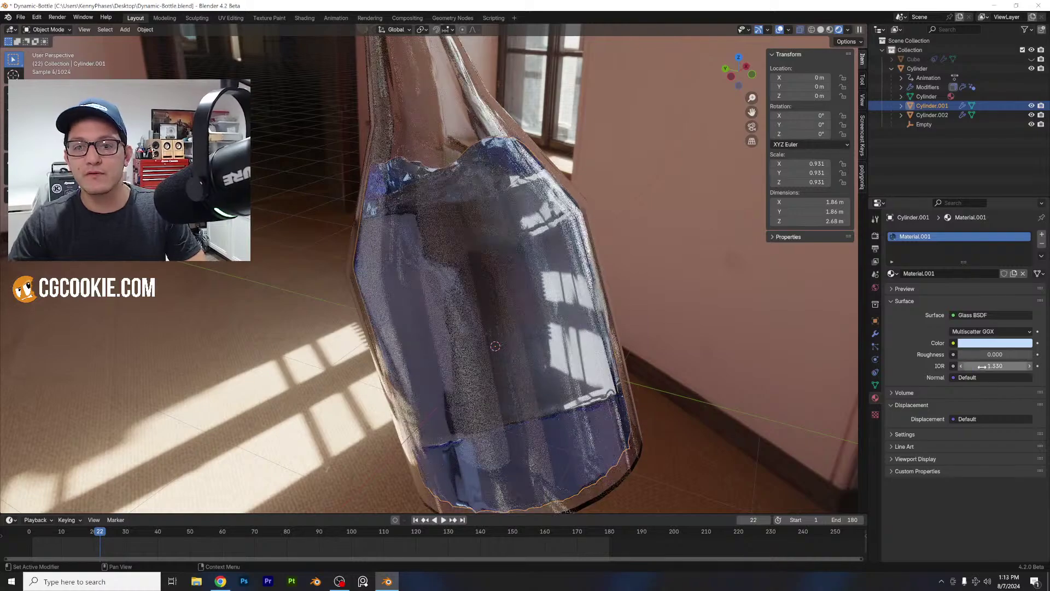
- Give the bottle cap a new material with Metallic 1.000 and Roughness 0.281
middle_drag(553, 257, 419, 96)
click(420, 96)
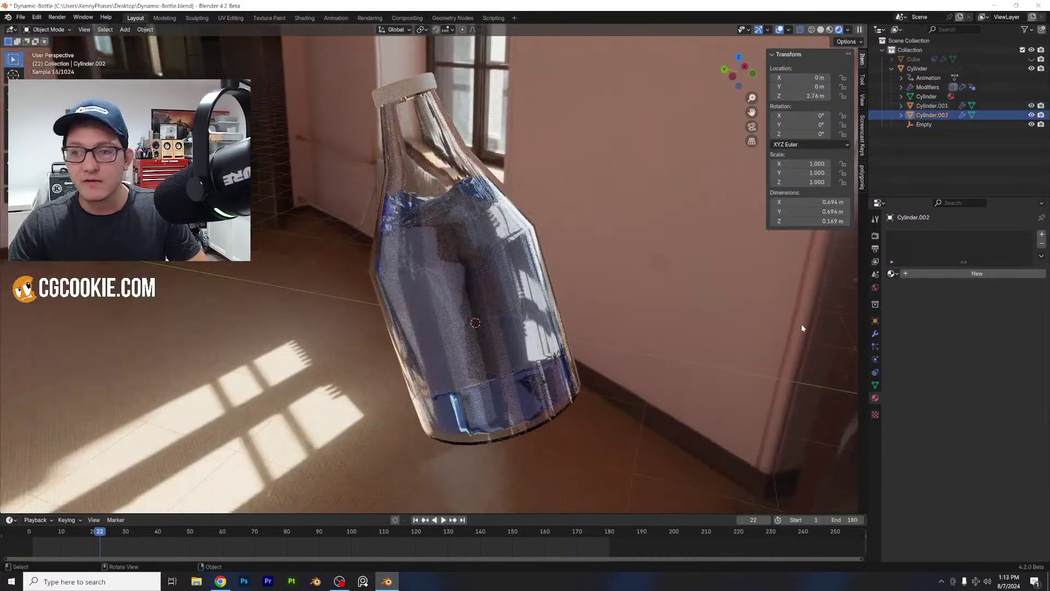
click(938, 273)
mouse_move(981, 346)
mouse_down()
mouse_move(1031, 344)
mouse_move(991, 355)
mouse_up()
middle_drag(506, 241, 484, 241)
scroll(483, 241, up, 6)
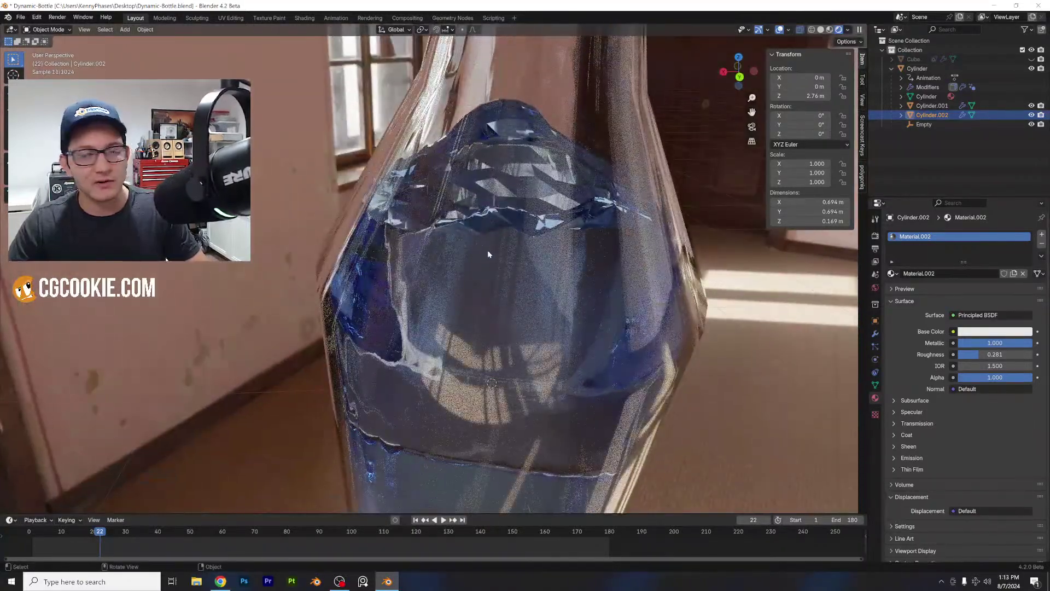
- Remove the Remesh modifier from the liquid object, return to solid display and save the file
click(501, 216)
click(932, 106)
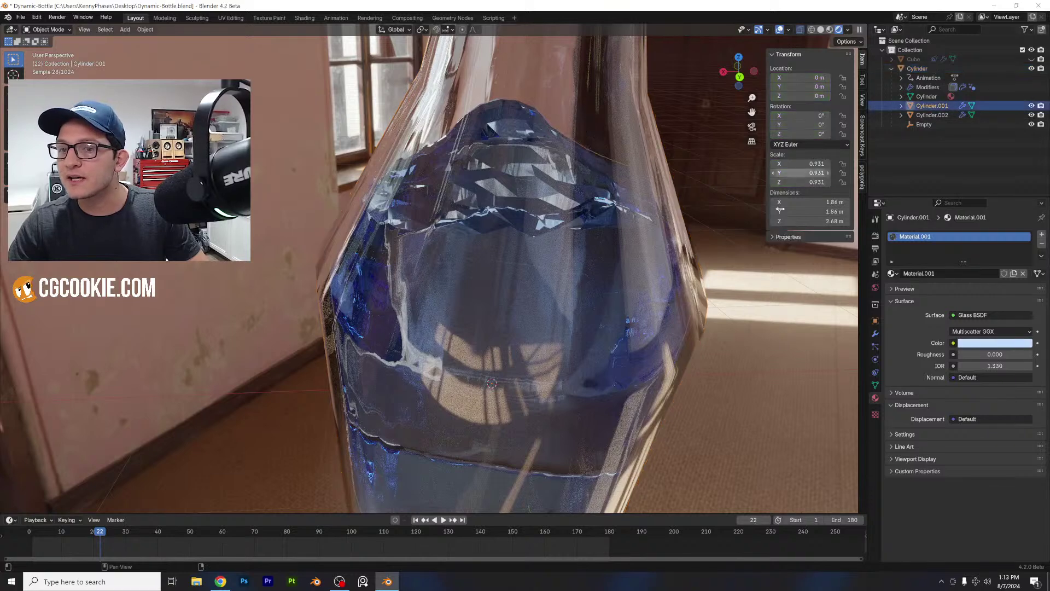
click(876, 335)
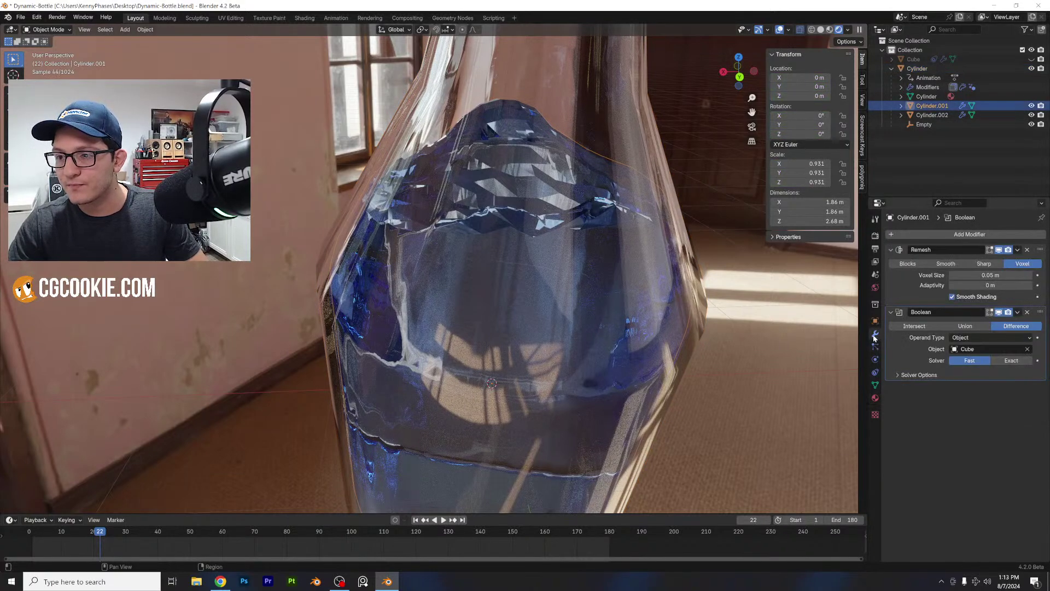
click(1027, 250)
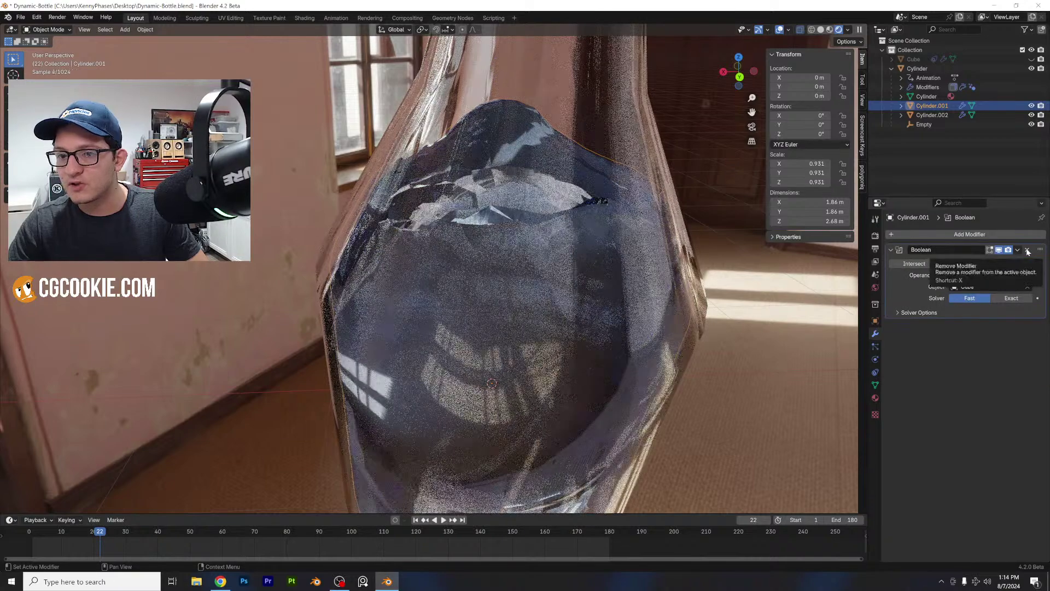
click(821, 30)
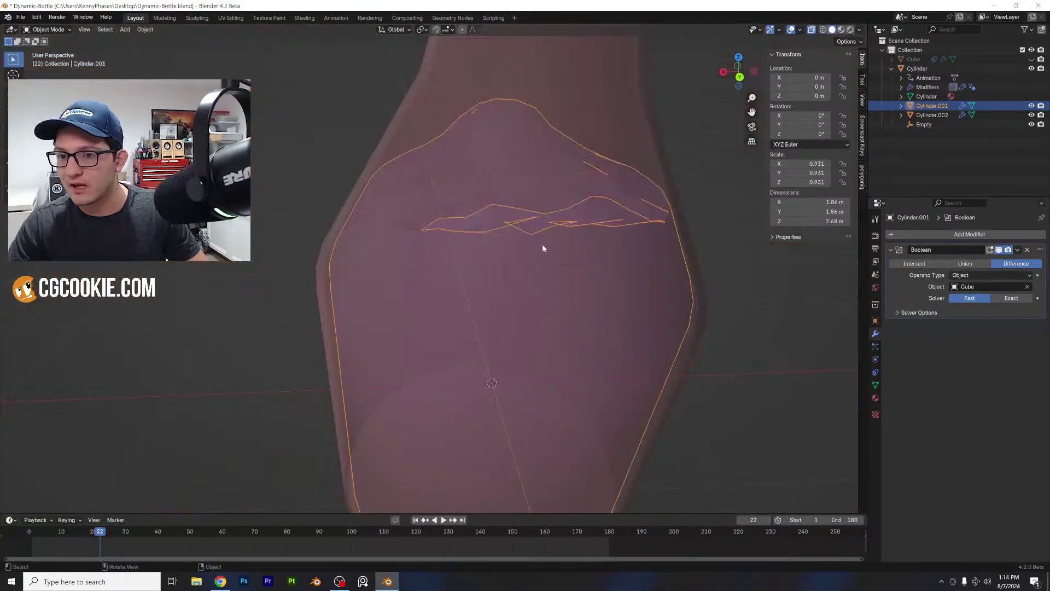
middle_drag(542, 248, 557, 239)
key(ctrl+s)
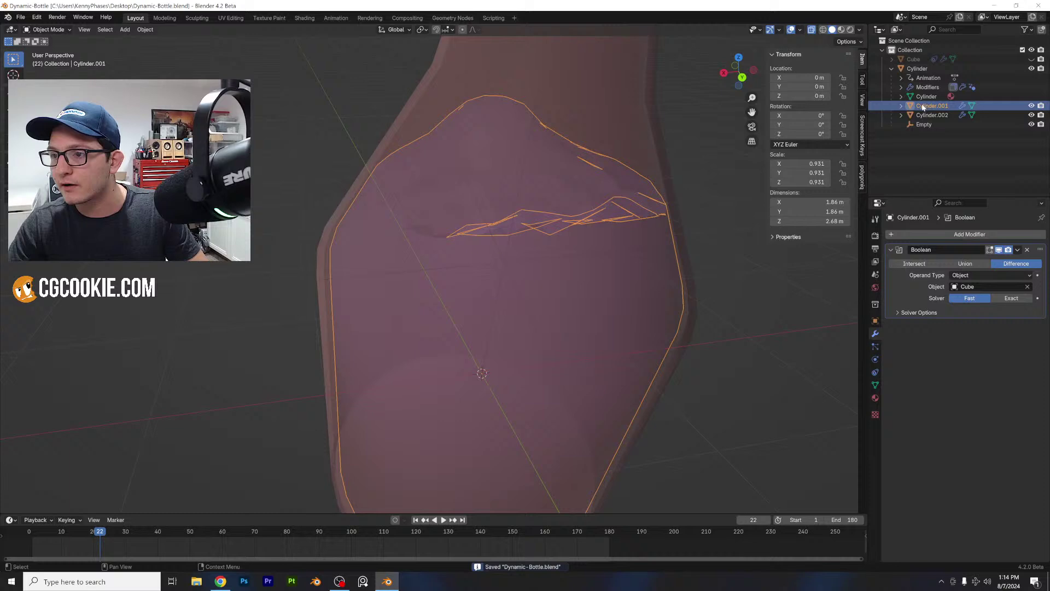
- Unhide the cutter cube, apply Shade Auto Smooth to it and hide it again
click(916, 60)
click(1031, 60)
scroll(540, 217, down, 6)
middle_drag(540, 218, 623, 251)
right_click(622, 251)
click(609, 263)
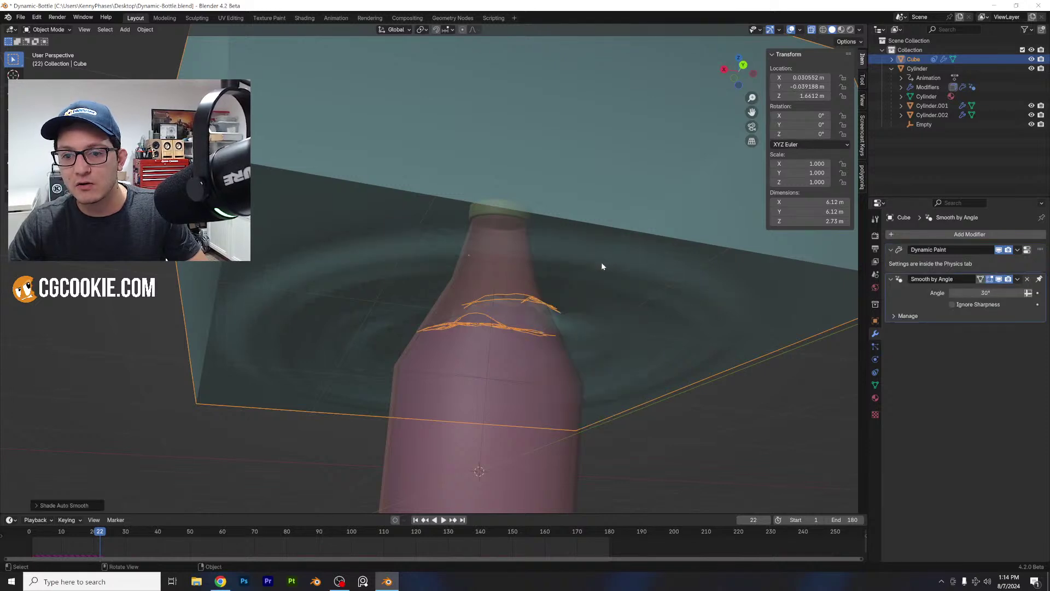
key(h)
- Play the animation and examine how smooth the moving liquid surface looks inside the bottle
mouse_move(602, 265)
middle_down()
mouse_move(534, 319)
mouse_move(613, 289)
mouse_move(604, 262)
mouse_move(618, 233)
mouse_move(588, 249)
middle_up()
scroll(535, 321, up, 5)
key(space)
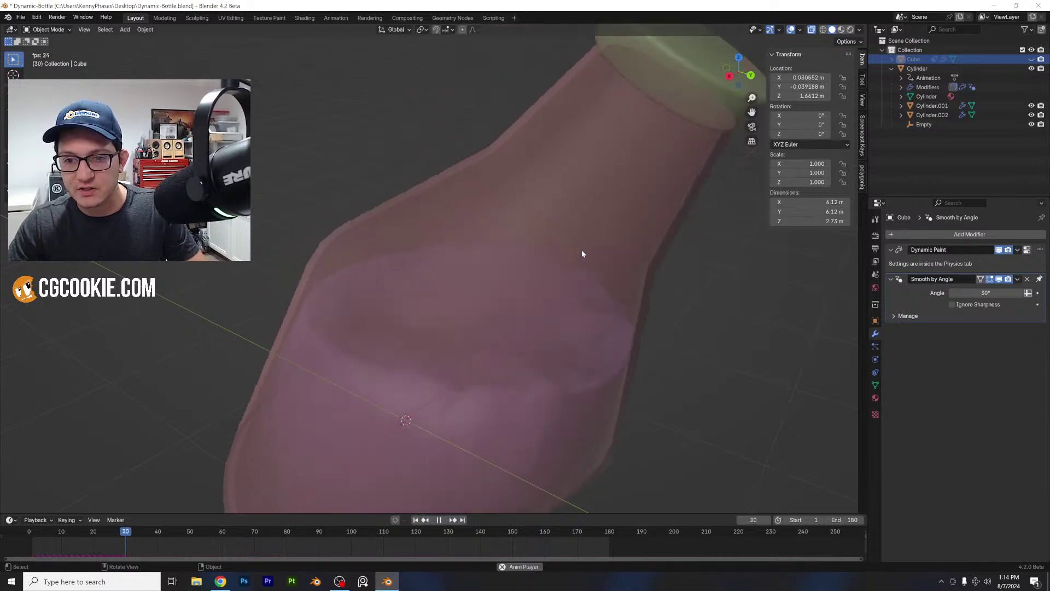
scroll(579, 273, down, 3)
key(space)
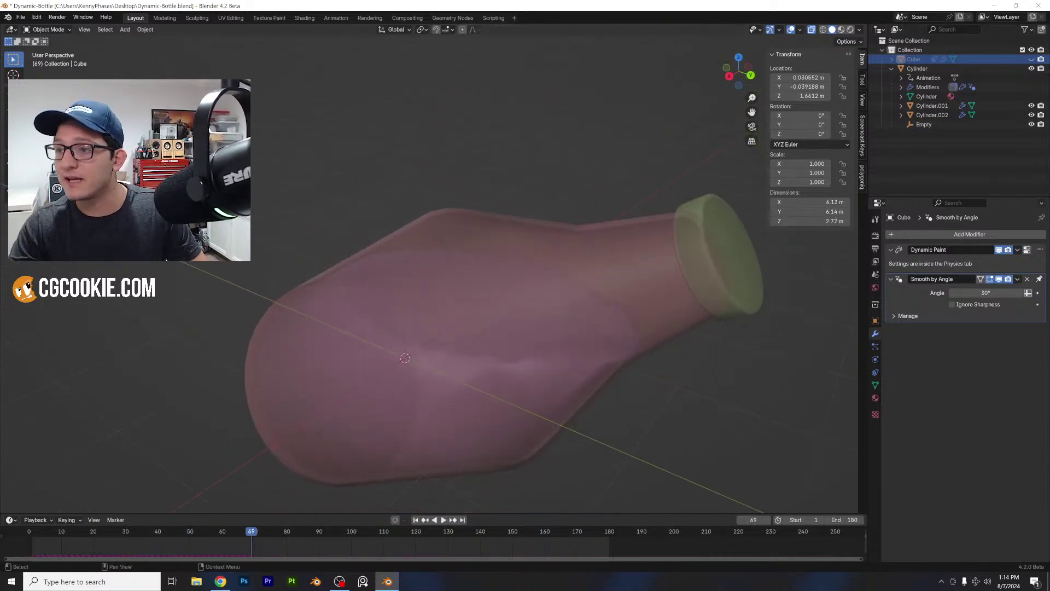
- Show the cutter cube again, save the file and add a Subdivision Surface modifier to the cube
click(1030, 59)
middle_drag(556, 186, 684, 208)
key(ctrl+s)
click(936, 234)
mouse_move(936, 232)
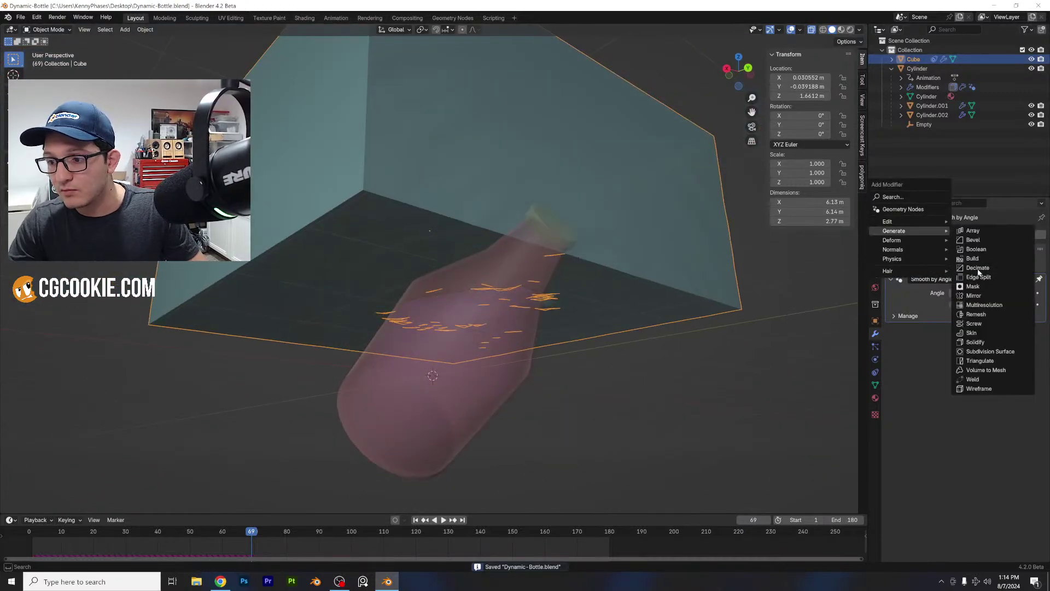
click(990, 352)
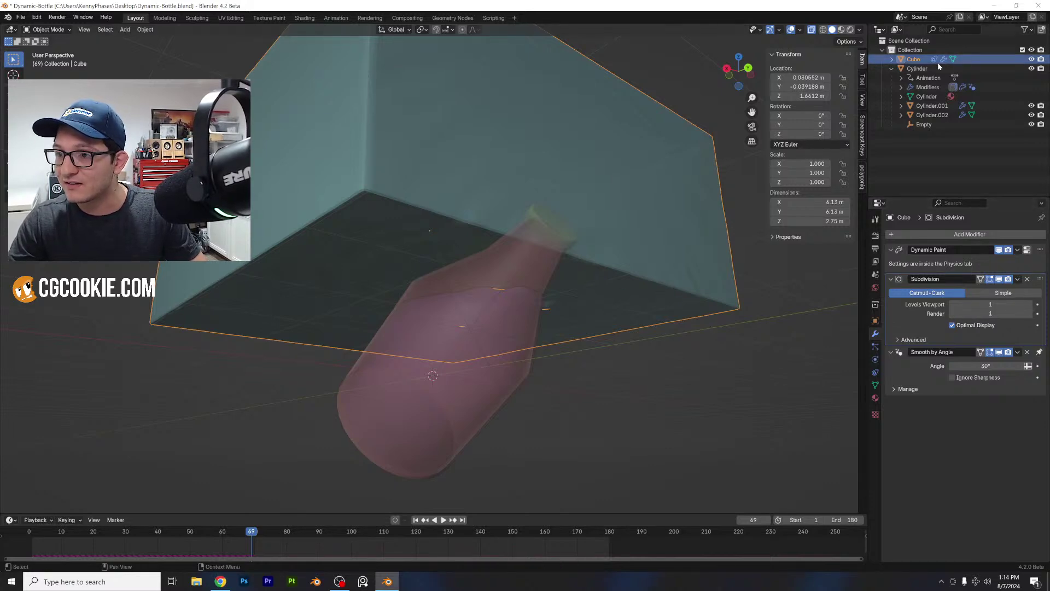
- Hide the cutter cube and play the animation to check the subdivided liquid surface
click(1030, 60)
scroll(549, 308, up, 5)
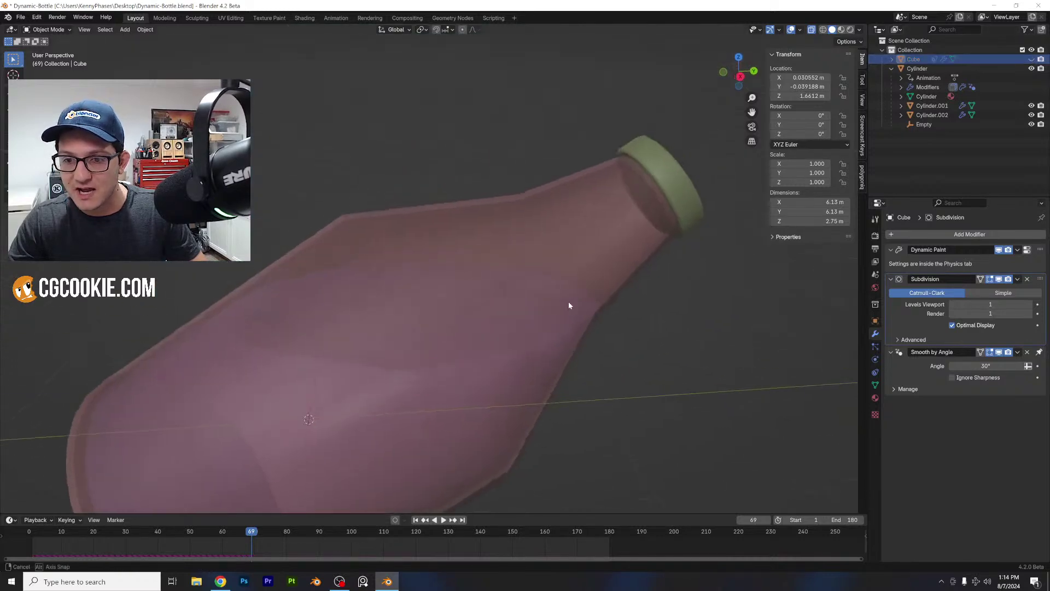
middle_drag(568, 301, 608, 248)
key(space)
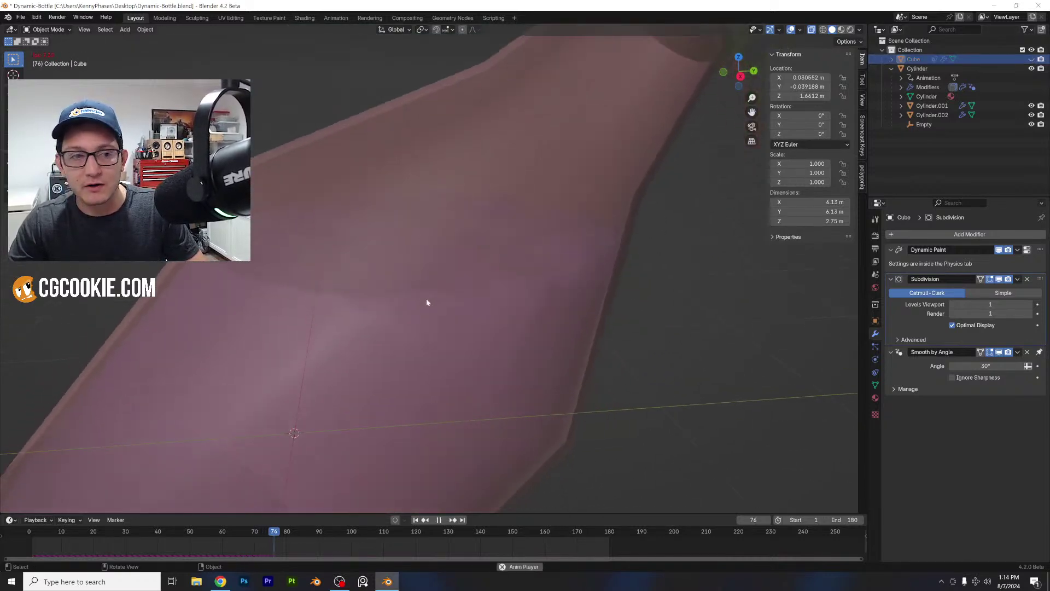
shift+middle_drag(416, 300, 690, 199)
scroll(529, 271, down, 3)
key(space)
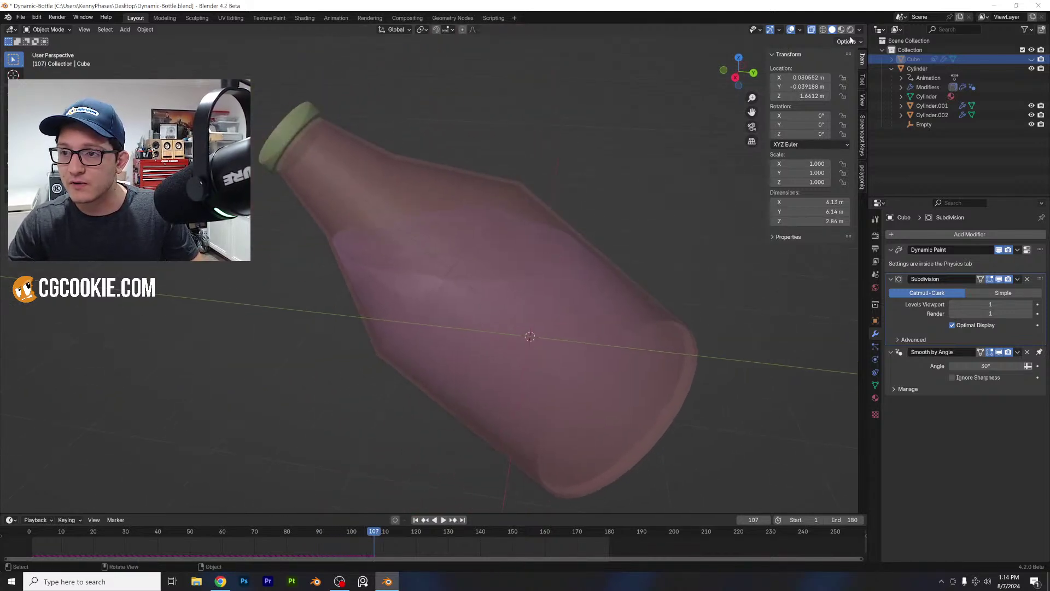
- Switch to rendered display and scrub to frame 103 to inspect the liquid in the tilted bottle
click(850, 30)
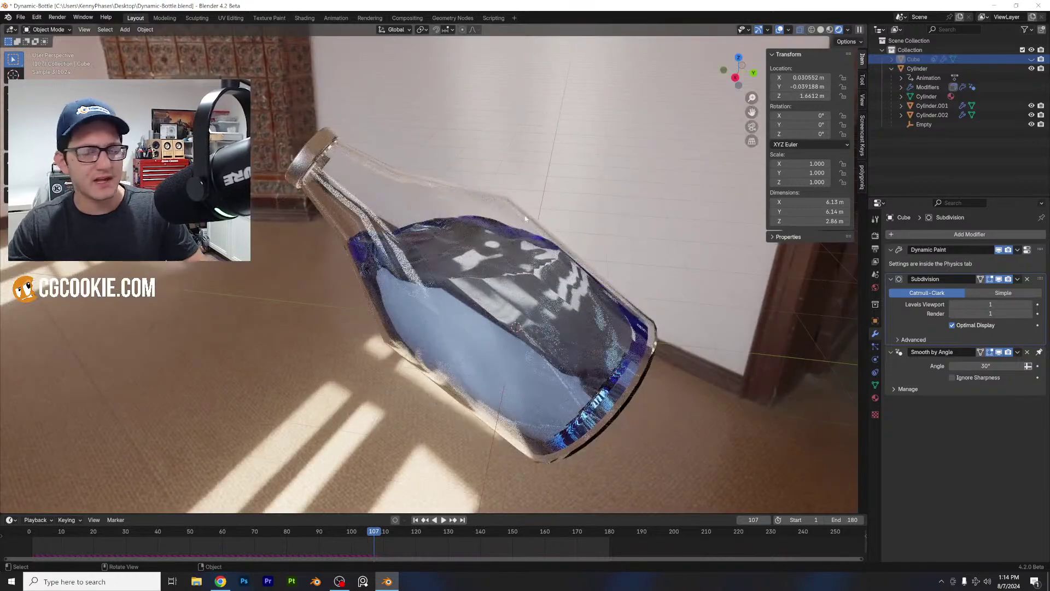
drag(313, 535, 359, 535)
middle_drag(517, 219, 498, 231)
scroll(500, 233, up, 2)
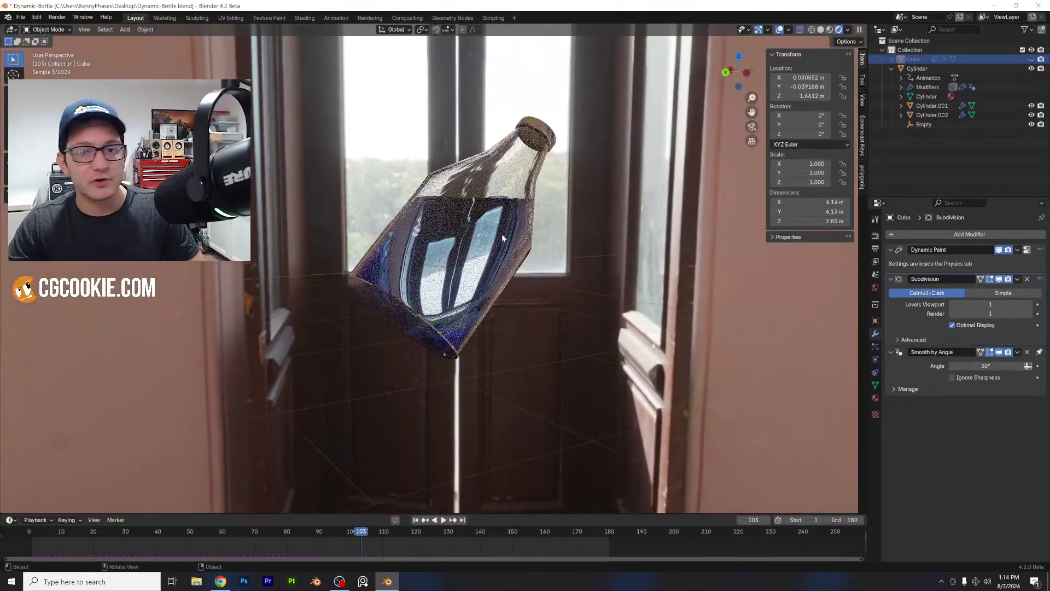
- Save the file, then add a plane mesh and enlarge it
key(ctrl+s)
click(124, 30)
mouse_move(139, 40)
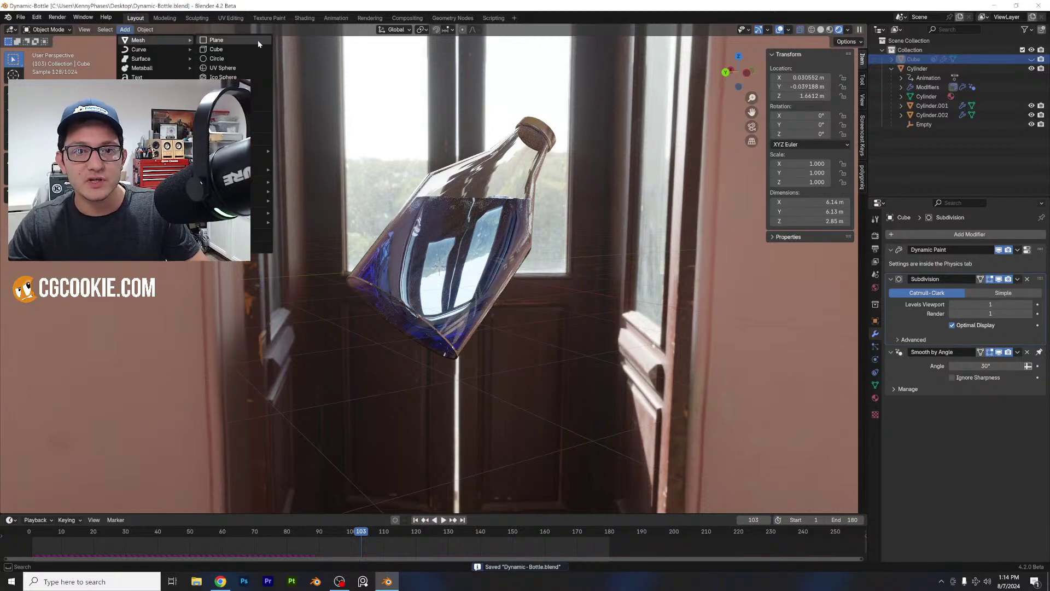
click(257, 40)
key(s)
click(492, 273)
- Rotate the plane 90° about X and place it as a backdrop behind the bottle, scaled to about 16.7 m square
middle_drag(493, 273, 530, 206)
key(r)
key(x)
key(9)
key(0)
key(Return)
key(g)
key(s)
click(631, 195)
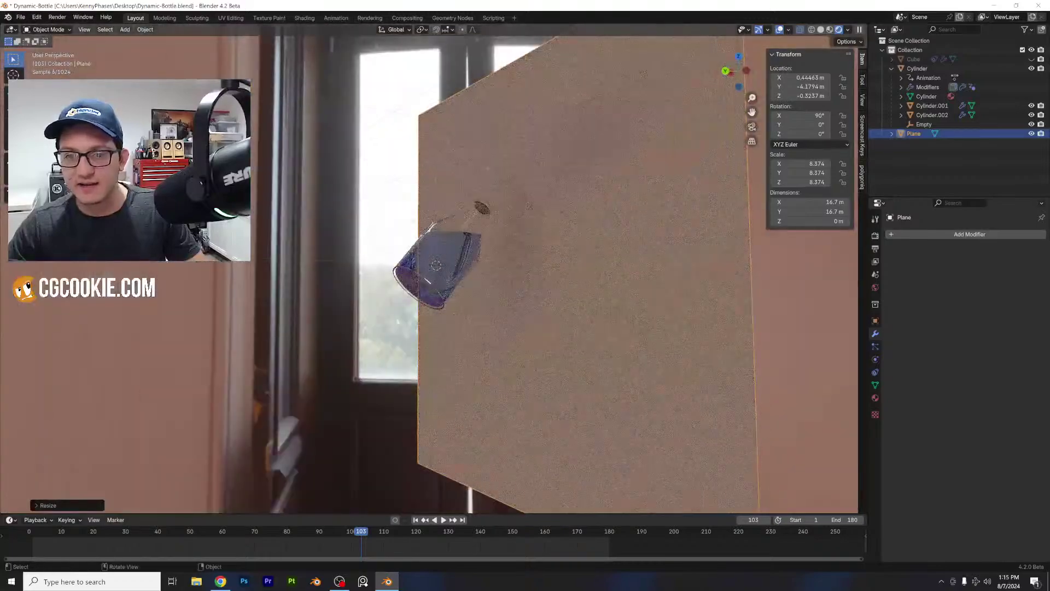
- Give the backdrop plane a new material with a near-black base color
middle_drag(458, 228, 683, 306)
click(874, 397)
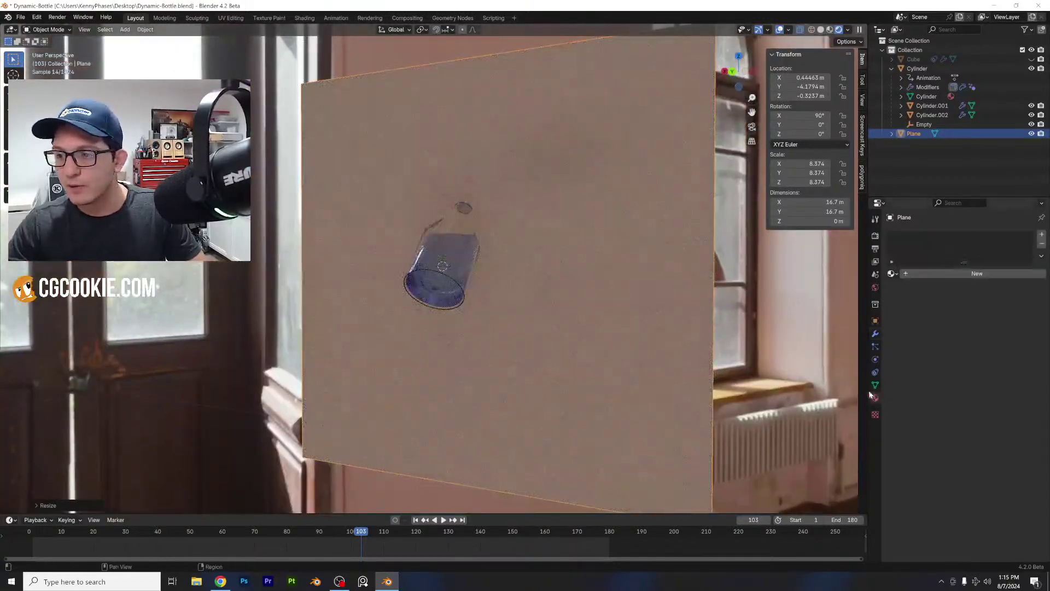
click(949, 274)
click(999, 331)
drag(1025, 192, 1024, 245)
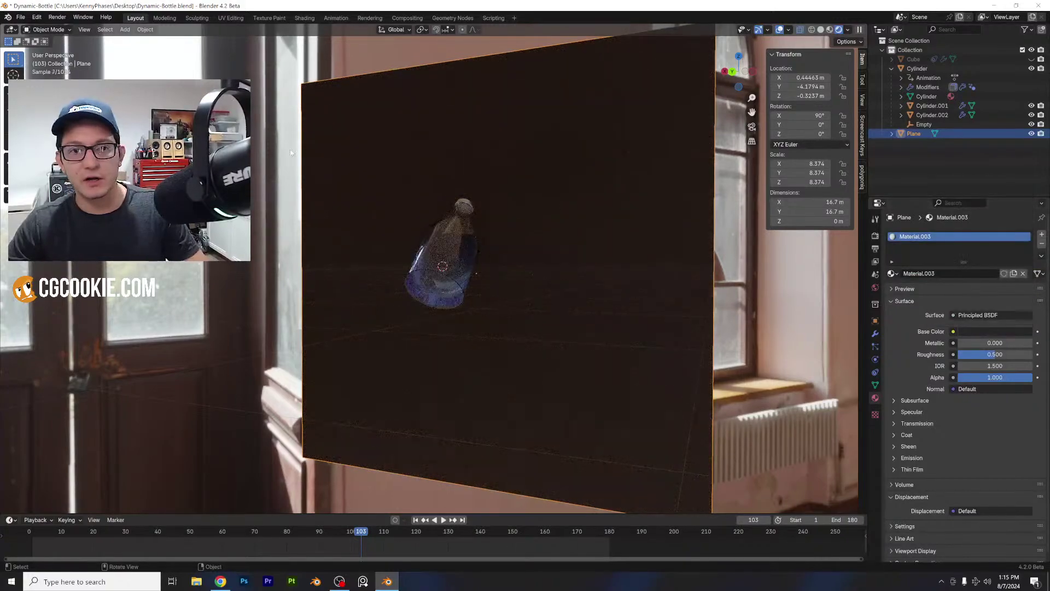
- Add an area light, raise it along Z to about 3.25 m above the bottle and scale it to about 3.56
click(125, 30)
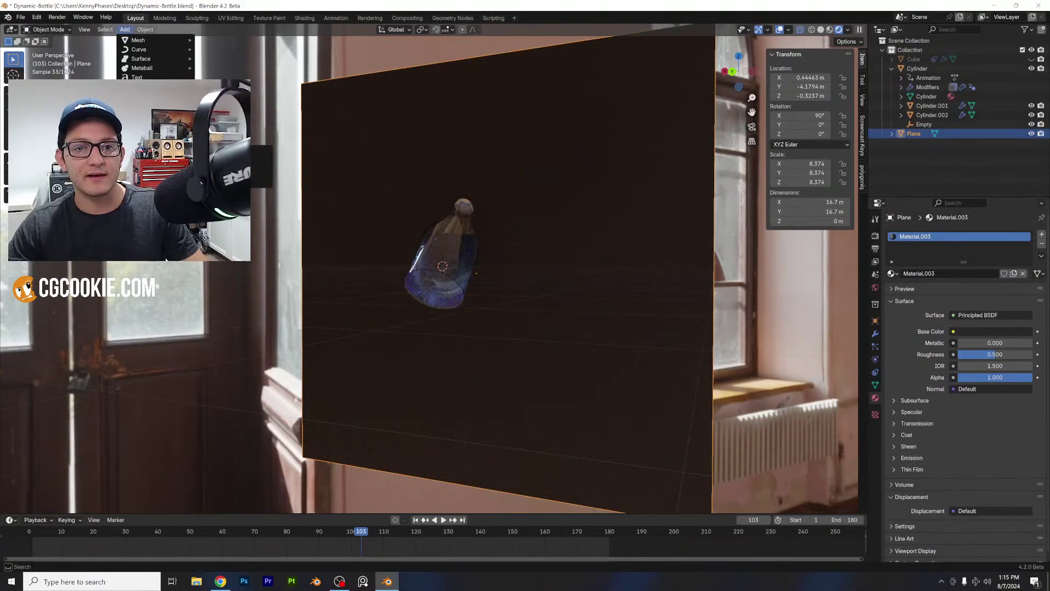
click(235, 182)
key(g)
key(z)
click(517, 210)
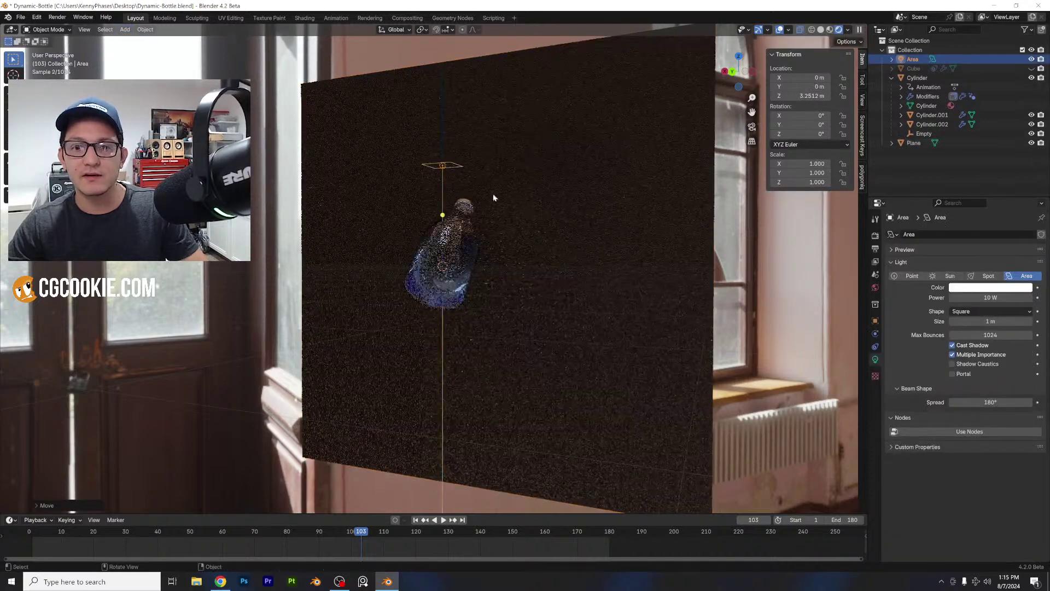
key(s)
click(567, 160)
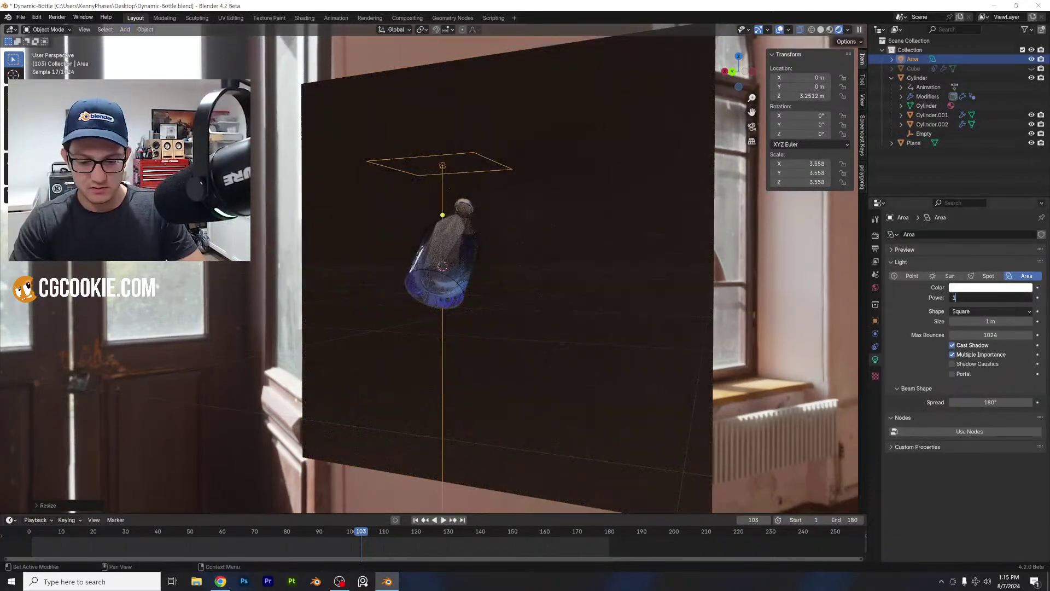
- Set the area light's power to 1000 W and raise it along Z to about 4.82 m
text(1000)
key(Return)
key(g)
key(z)
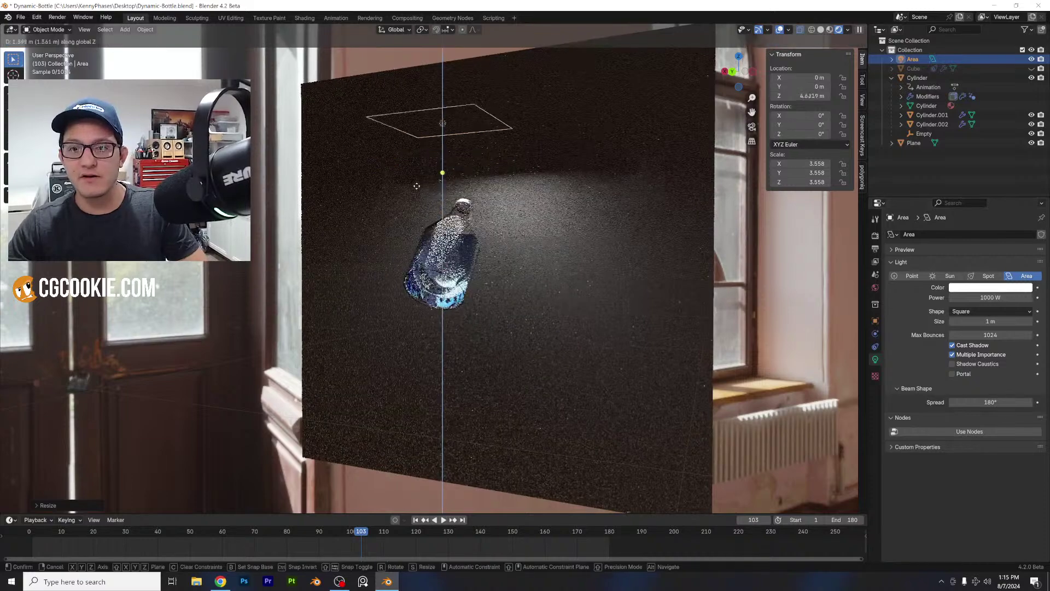
click(506, 217)
- In the back view, offset the area light to about X 3.3 m, tilt it about 22° toward the bottle and scale it to about 5.75
middle_drag(507, 217, 537, 227)
scroll(537, 228, up, 3)
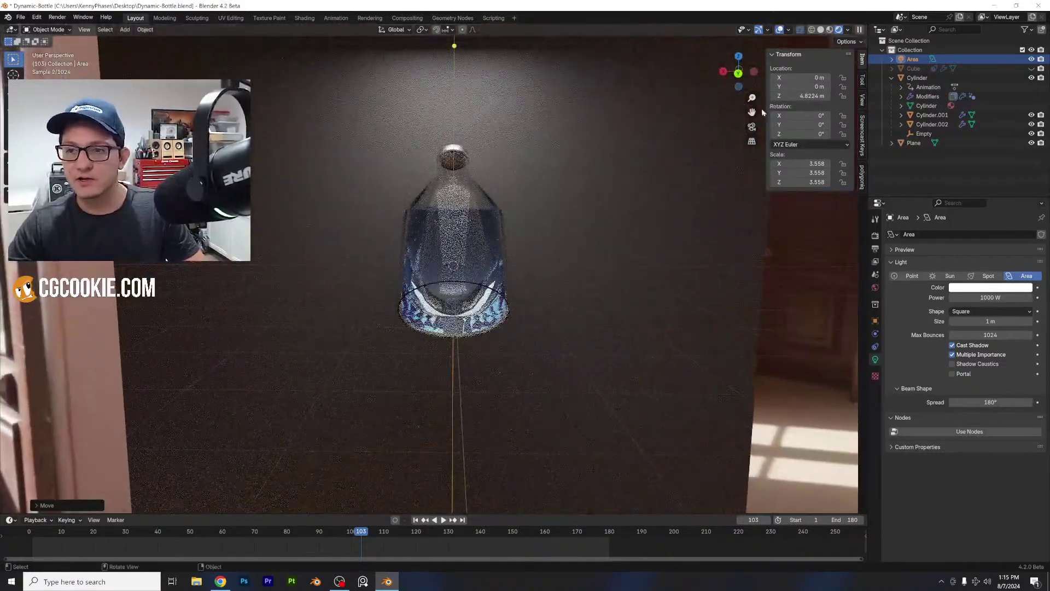
click(738, 78)
scroll(540, 209, down, 2)
key(g)
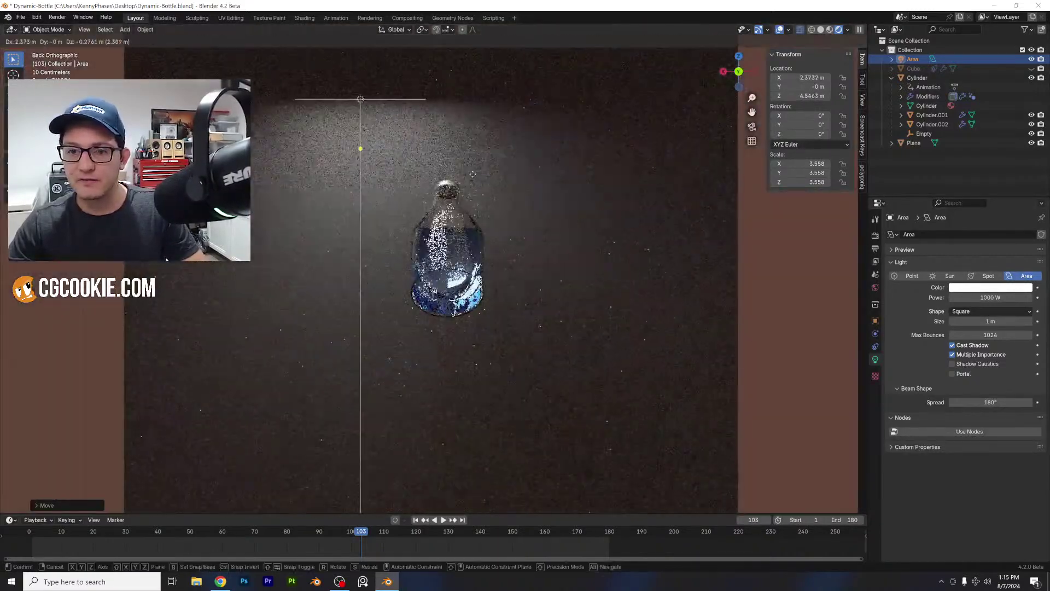
click(447, 186)
key(r)
click(455, 85)
key(s)
click(505, 82)
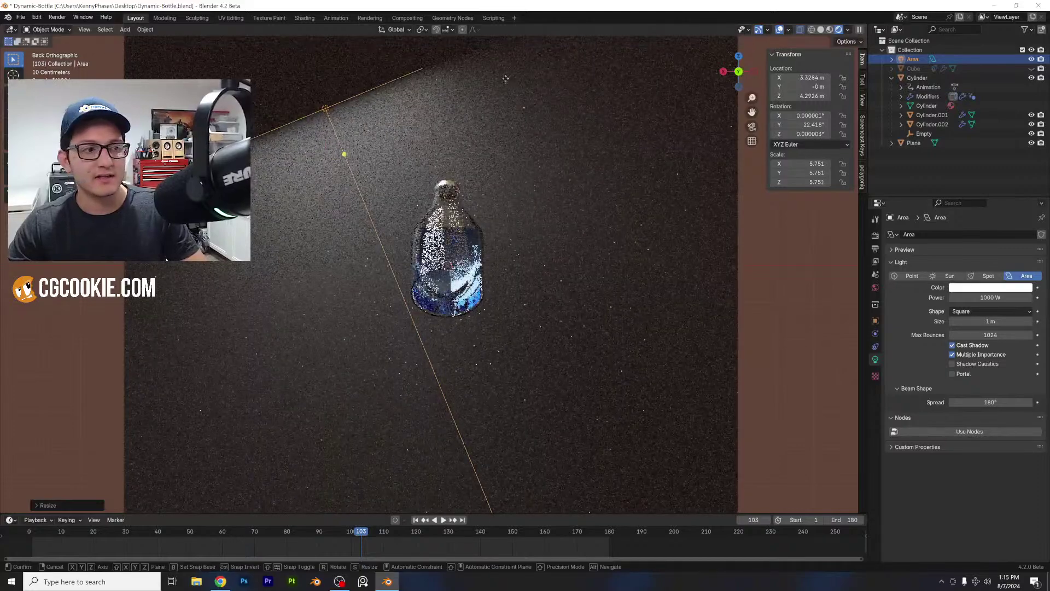
- Lower the area light beside the bottle to about X 4.93 m, Z 2.07 m, and tilt it to about 52° about Y
key(g)
click(516, 142)
key(r)
click(435, 65)
key(g)
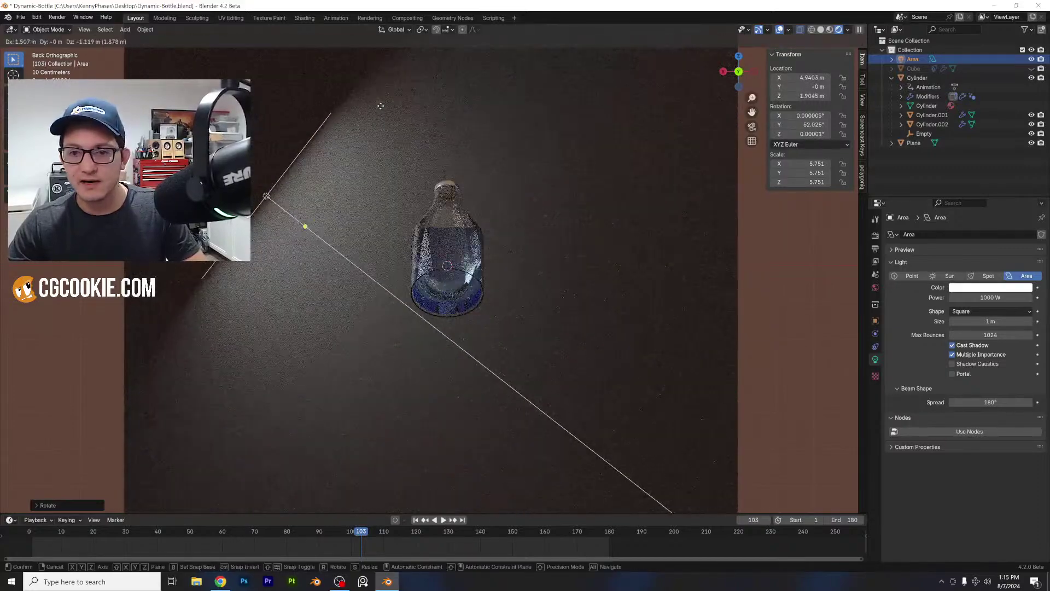
click(381, 100)
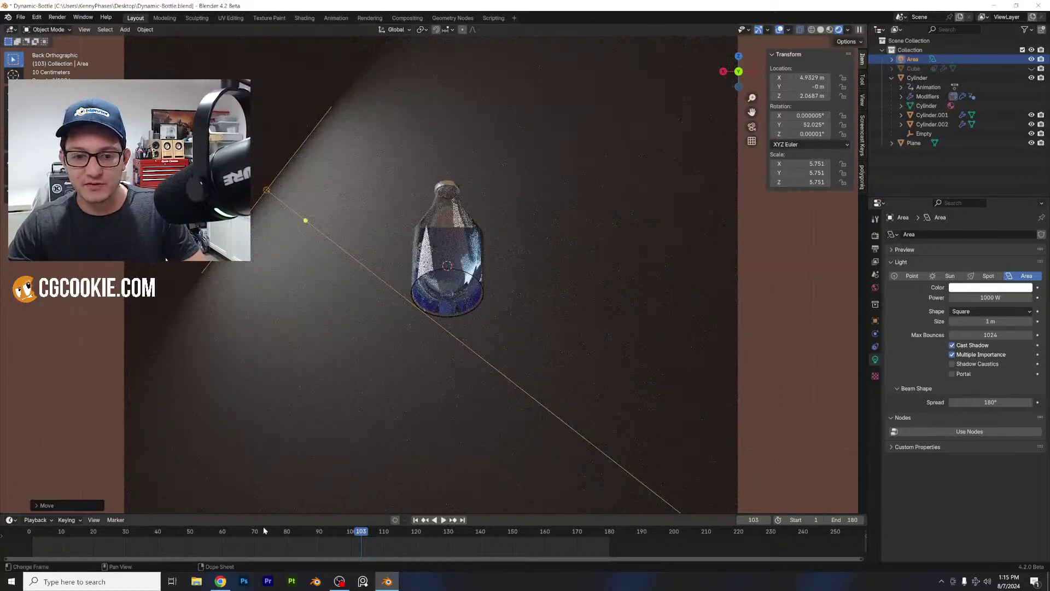
- Go to frame 1, rotate the area light to about 59.7° about Y and check the lighting on the bottle
click(262, 529)
click(31, 535)
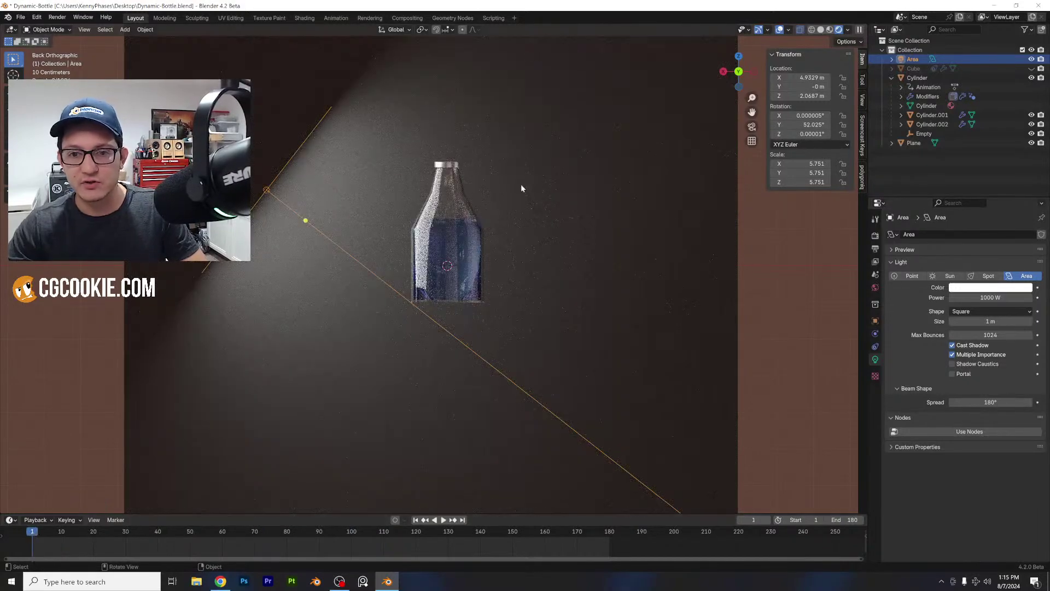
key(r)
click(503, 107)
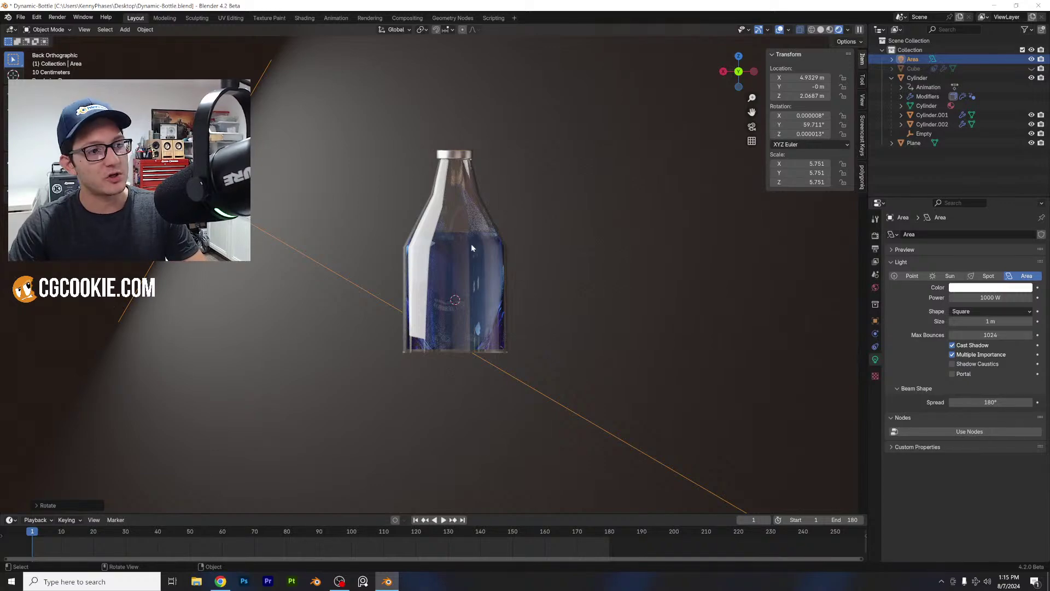
scroll(499, 295, up, 3)
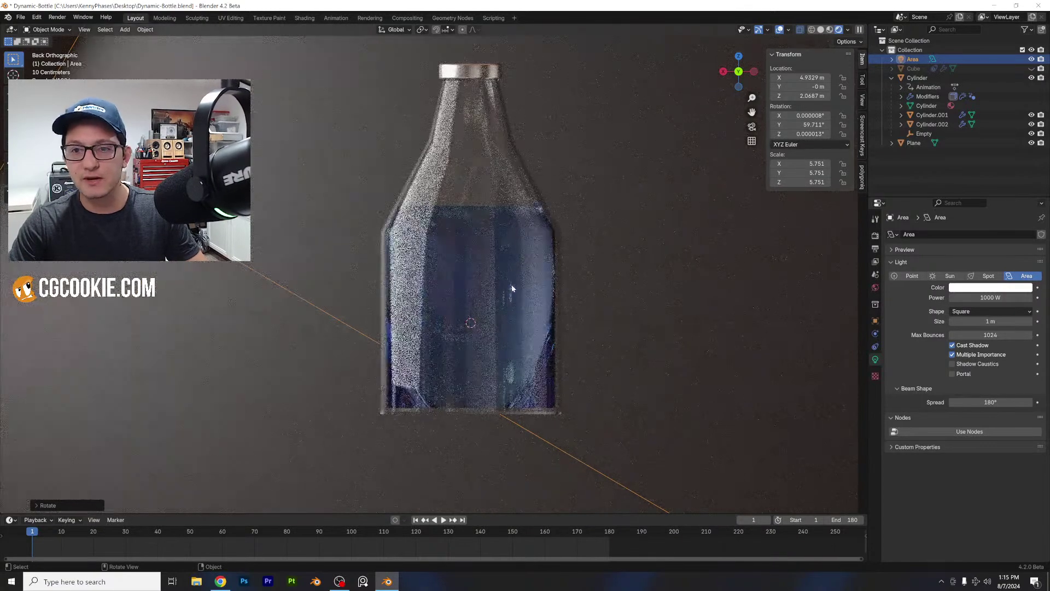
scroll(503, 292, down, 2)
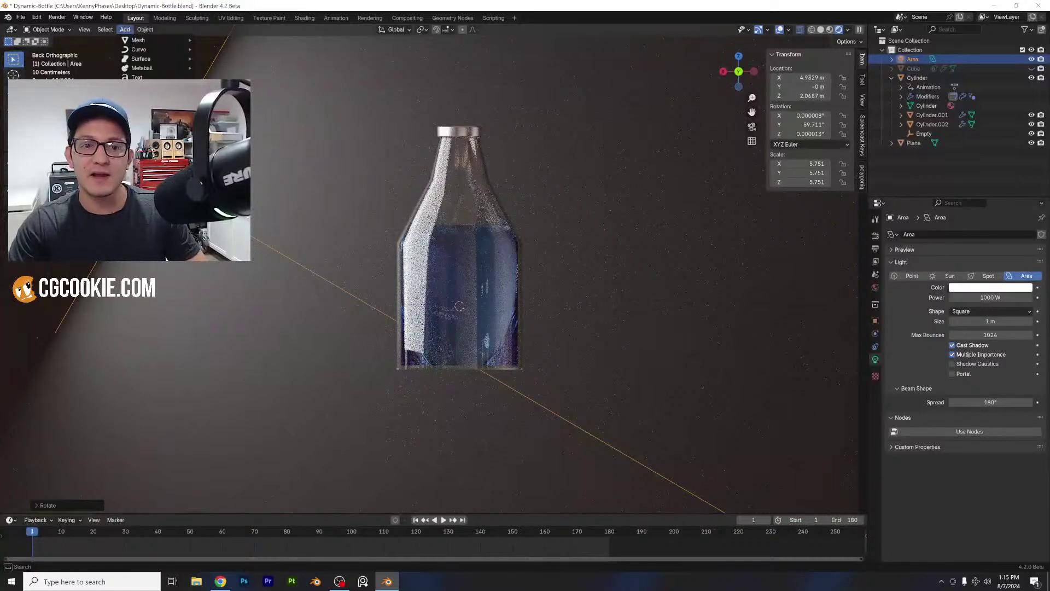
- Add a camera to the scene and switch the viewport to solid shading
click(143, 174)
scroll(518, 221, down, 2)
click(821, 31)
scroll(443, 259, down, 5)
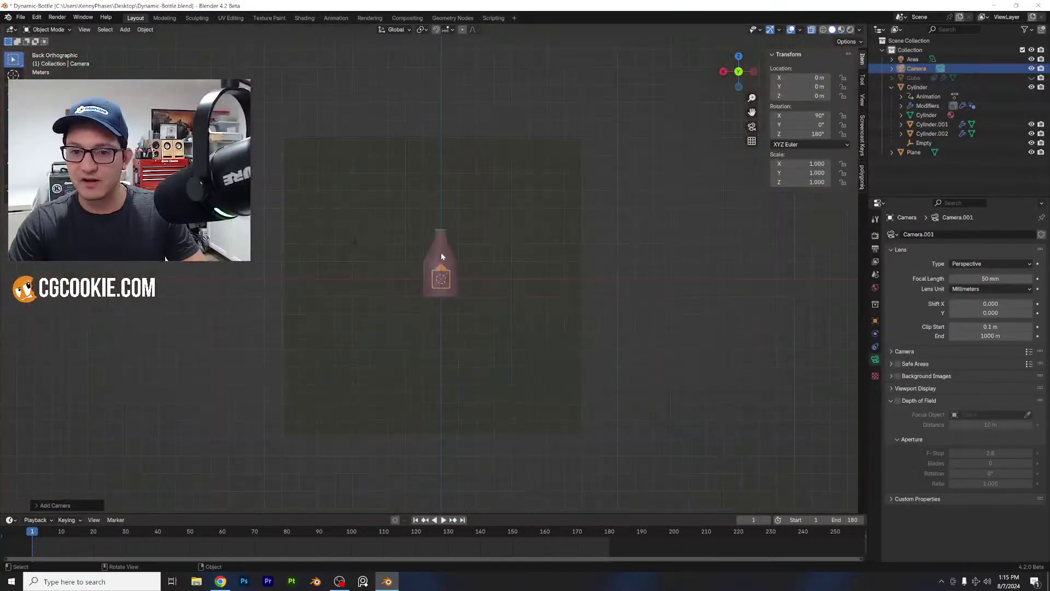
- Move the new camera along the Y axis to about 10.1 m, away from the bottle
middle_drag(445, 265, 582, 309)
scroll(475, 283, up, 3)
key(g)
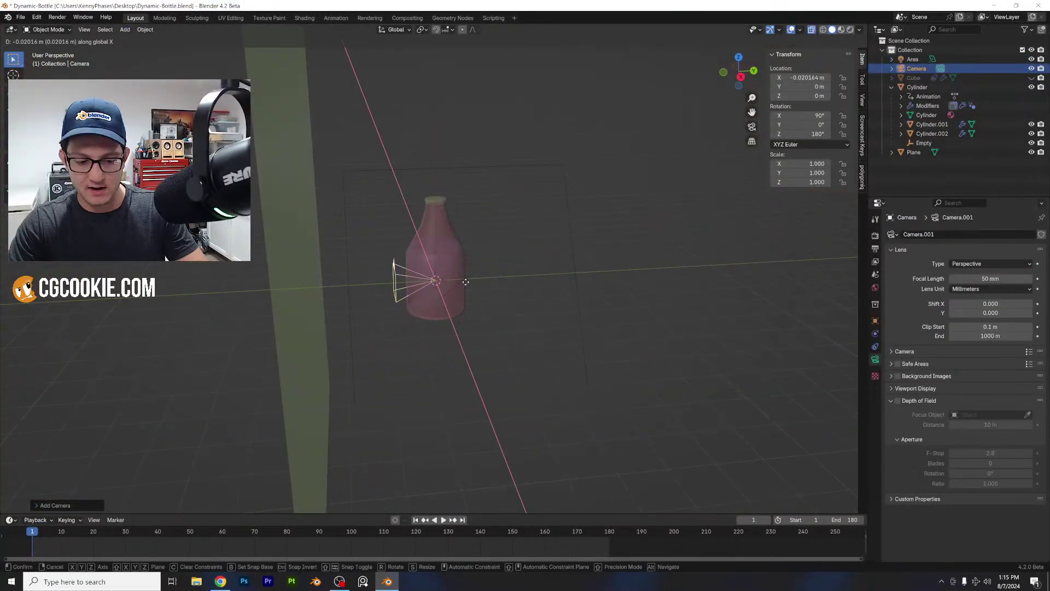
key(y)
click(717, 251)
middle_drag(717, 252, 727, 144)
click(724, 150)
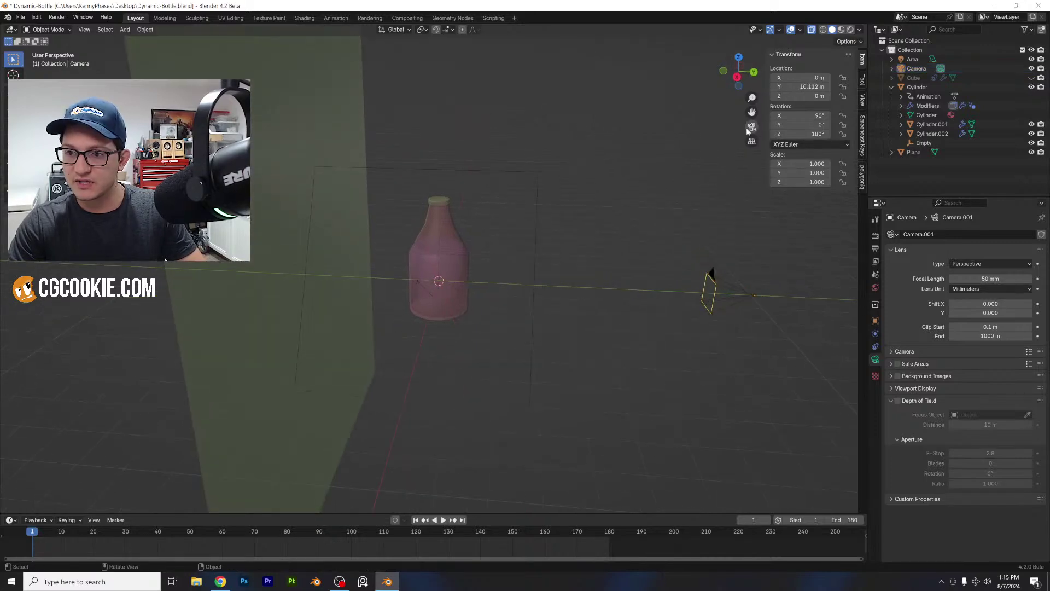
- Look through the camera in rendered shading and set its focal length to 100 mm
key(KP_0)
key(z)
click(571, 212)
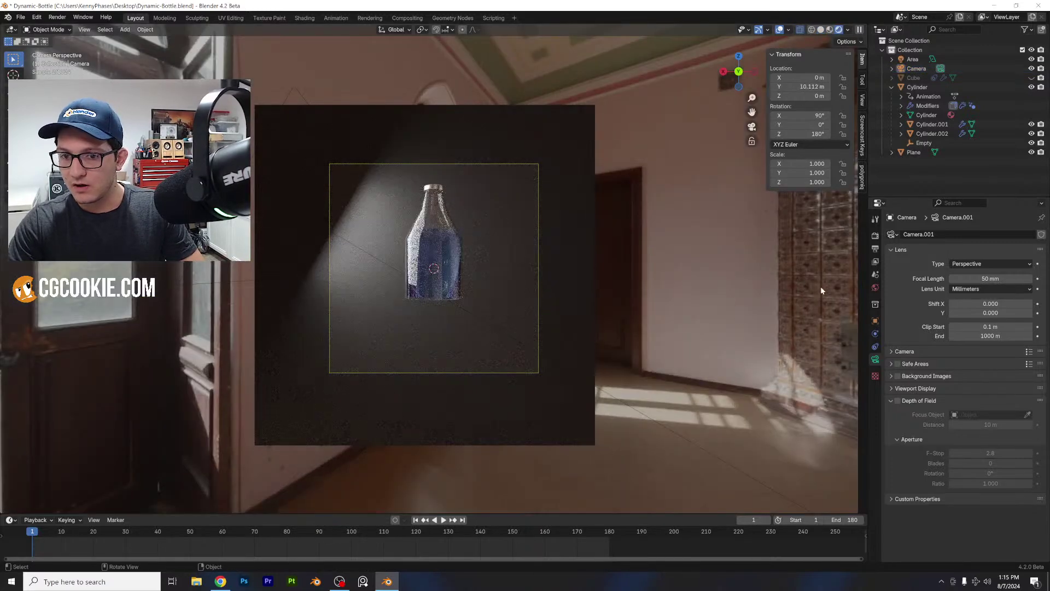
click(1003, 279)
text(100)
key(Return)
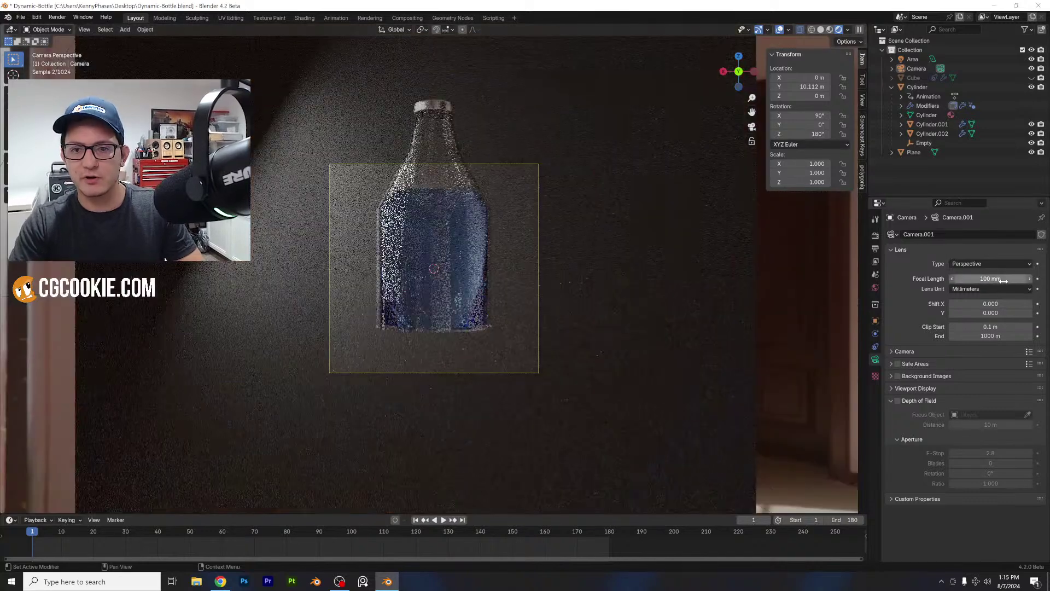
- Pull the camera back from the bottle to a Y location of about 15.5 m, keeping rendered shading
mouse_move(803, 87)
mouse_down()
mouse_move(773, 87)
mouse_move(1049, 87)
mouse_up()
key(z)
click(504, 341)
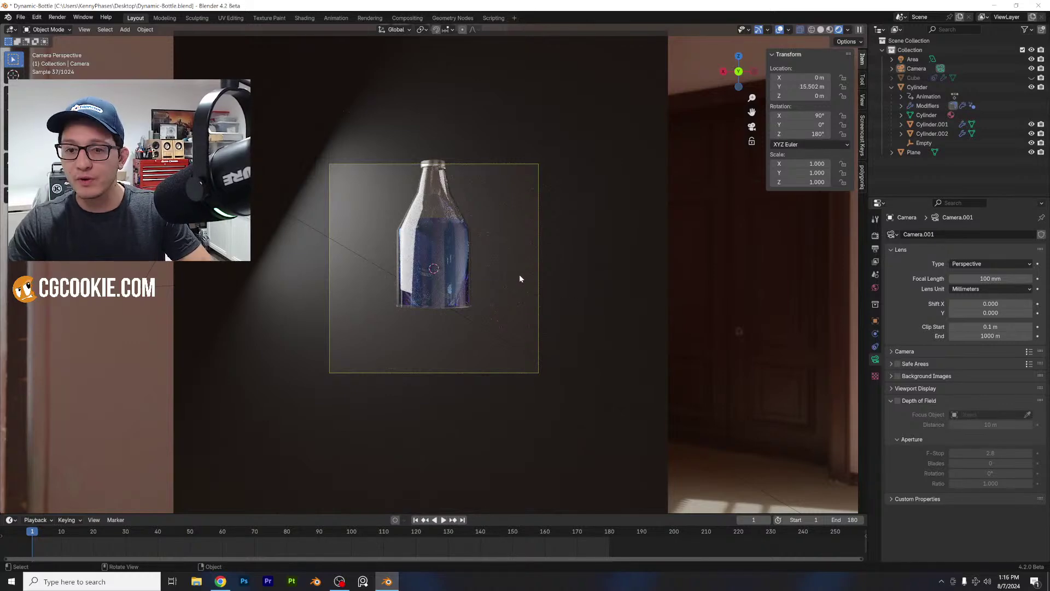
- Raise the camera along the Z axis by about 0.7 m to frame the bottle
click(909, 69)
key(g)
key(z)
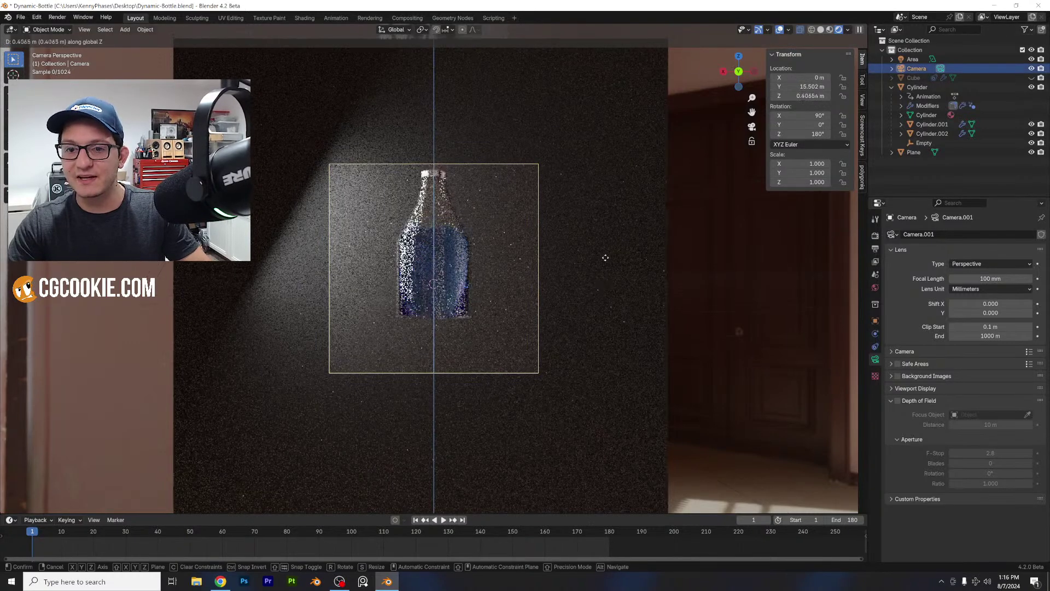
click(601, 234)
scroll(480, 294, up, 3)
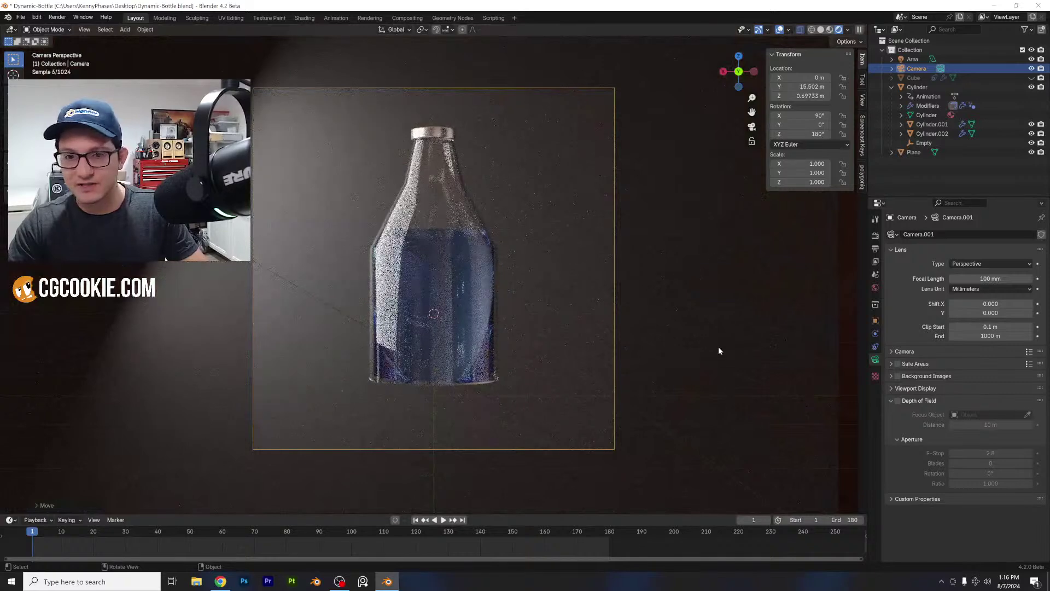
- Enable the camera's depth of field, focus it on the Cylinder bottle, and set the F-Stop to 1.0
click(897, 401)
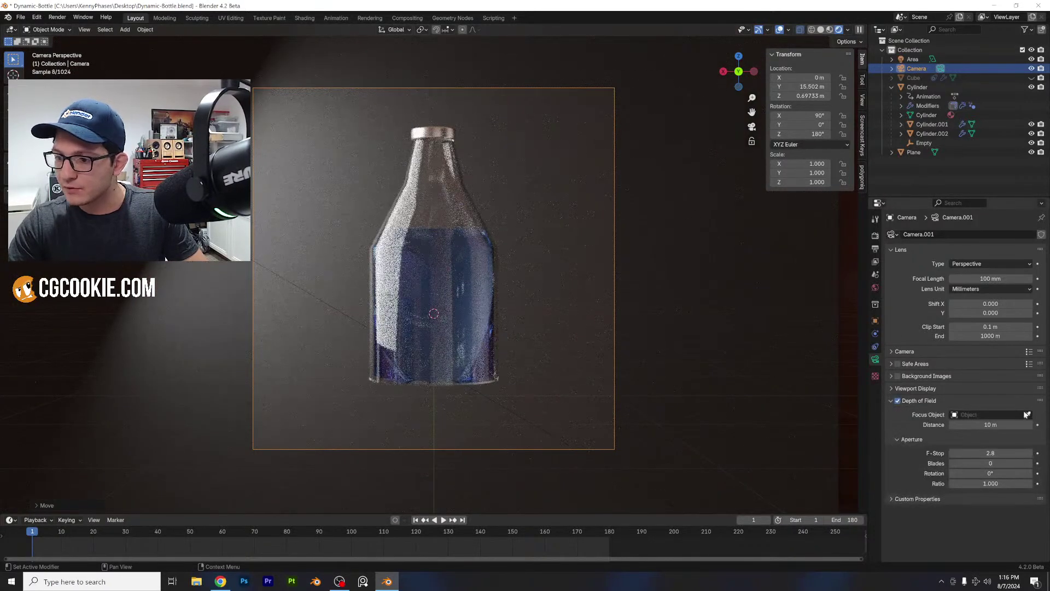
click(979, 414)
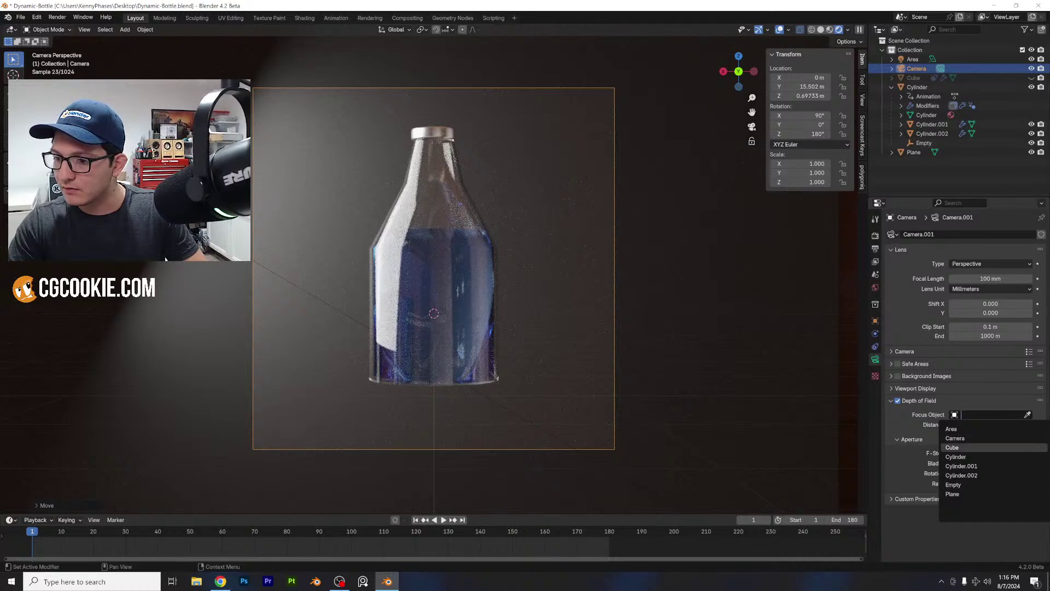
click(1028, 416)
click(926, 86)
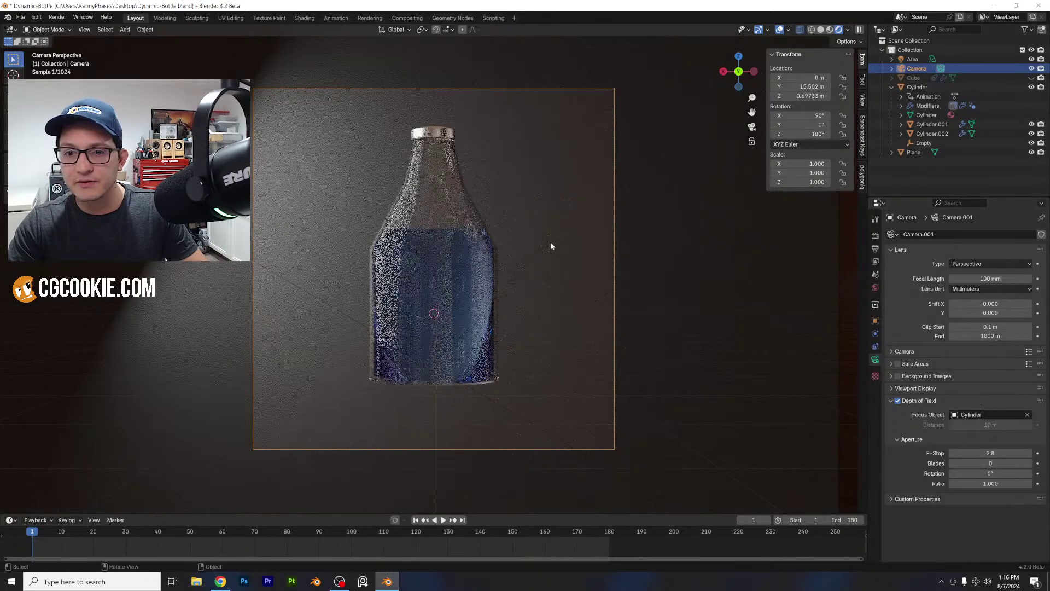
scroll(550, 242, up, 2)
drag(1006, 452, 979, 453)
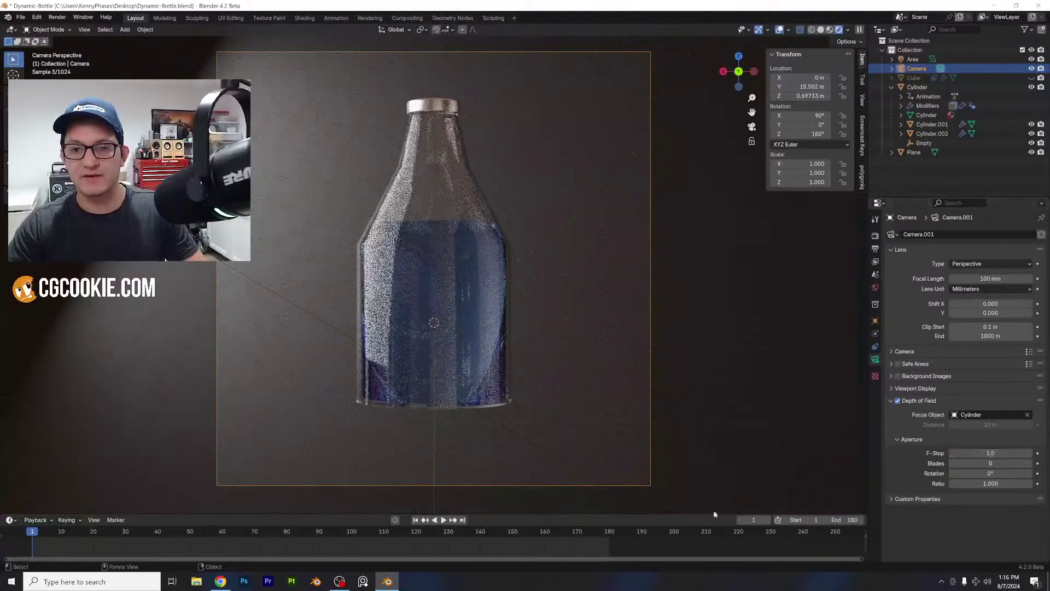
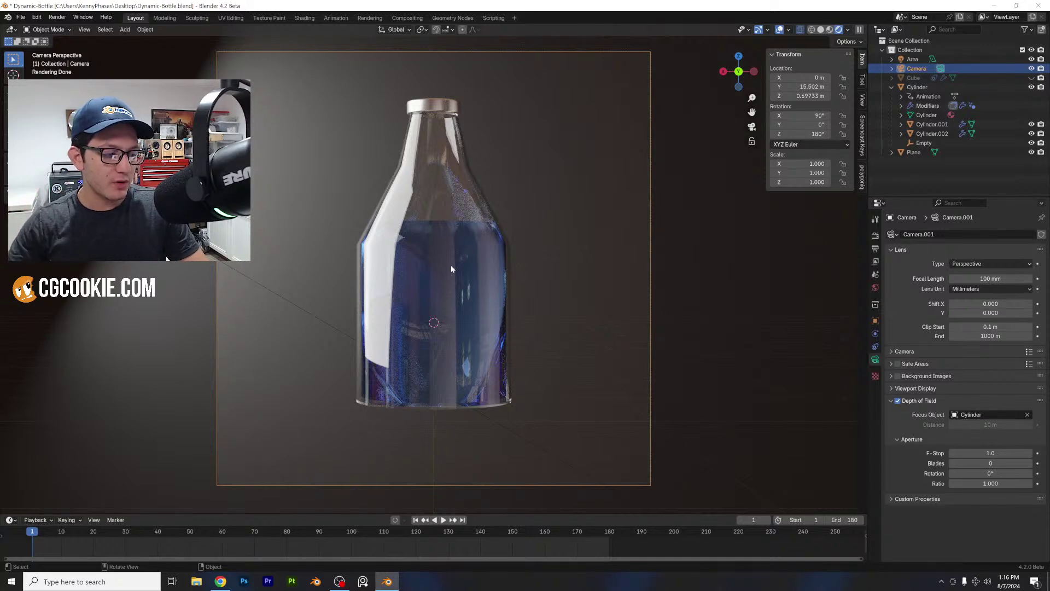
- Increase the camera's focal length to 142 mm for a tighter view of the bottle
scroll(416, 313, down, 2)
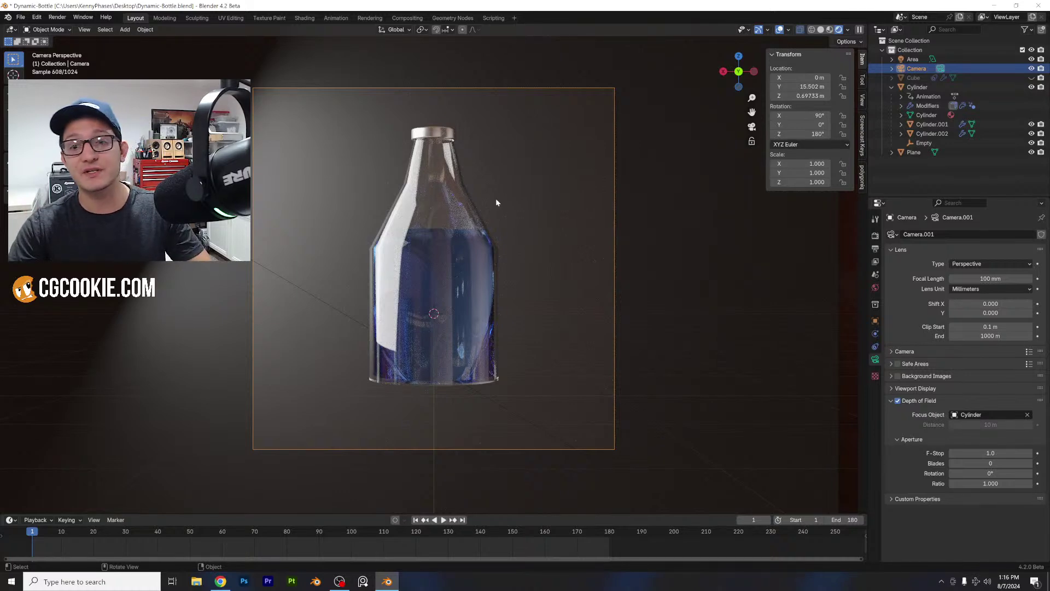
drag(991, 278, 1034, 278)
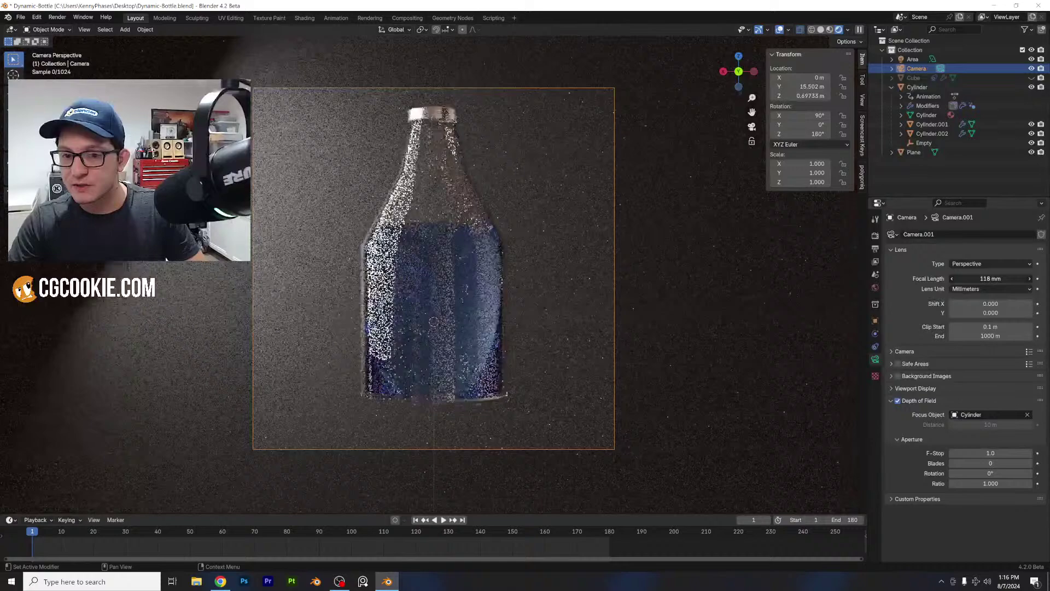
scroll(577, 338, up, 1)
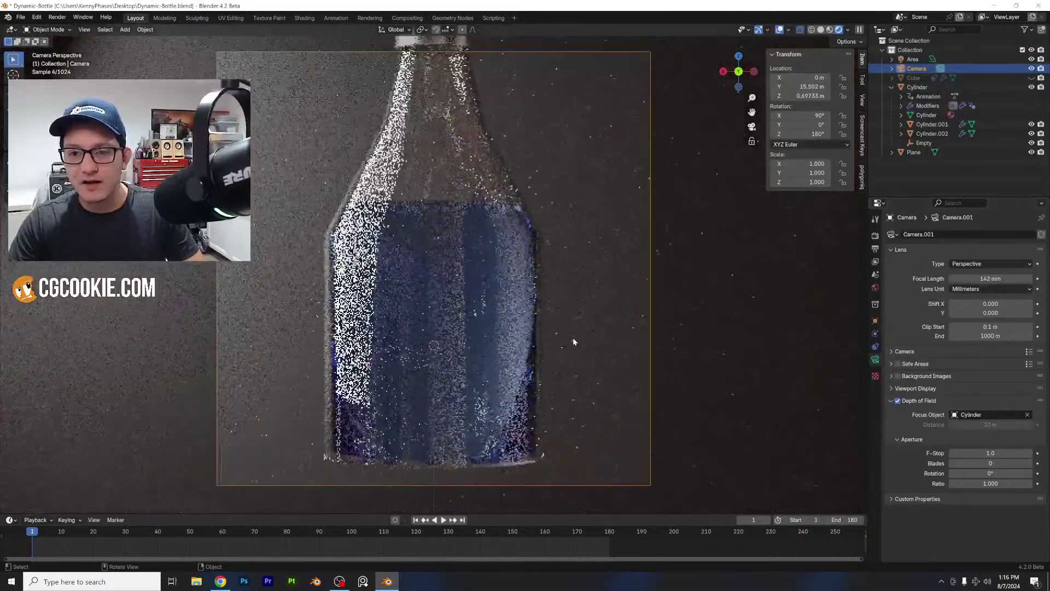
- Raise the camera along Z to about 0.75 m and save the file
key(g)
key(z)
click(577, 323)
key(ctrl+s)
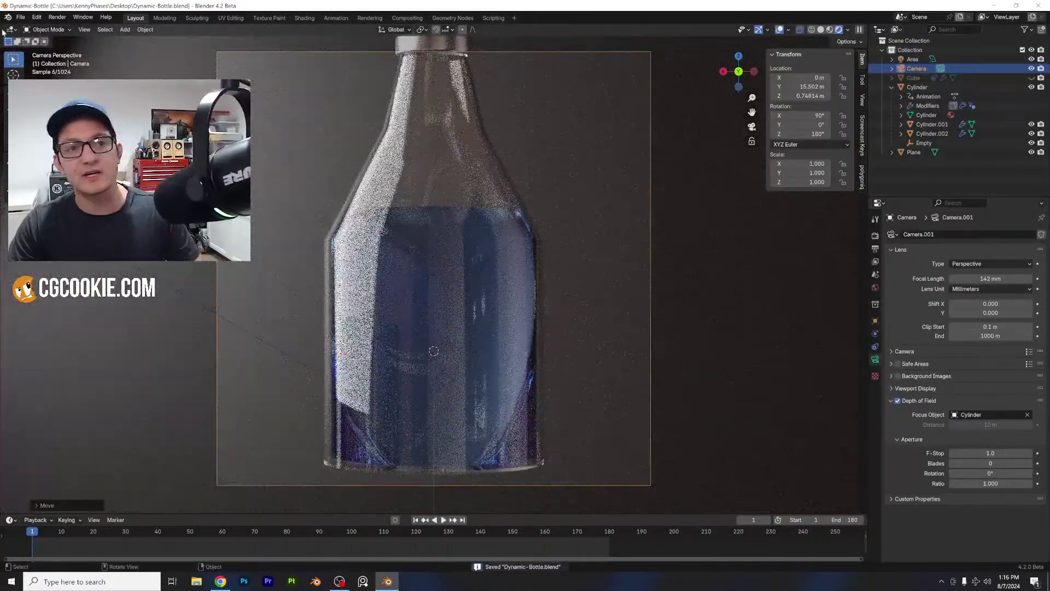
- Open Bottle-Leveler.blend from the Instagram-Blender-Files folder
click(22, 18)
click(35, 37)
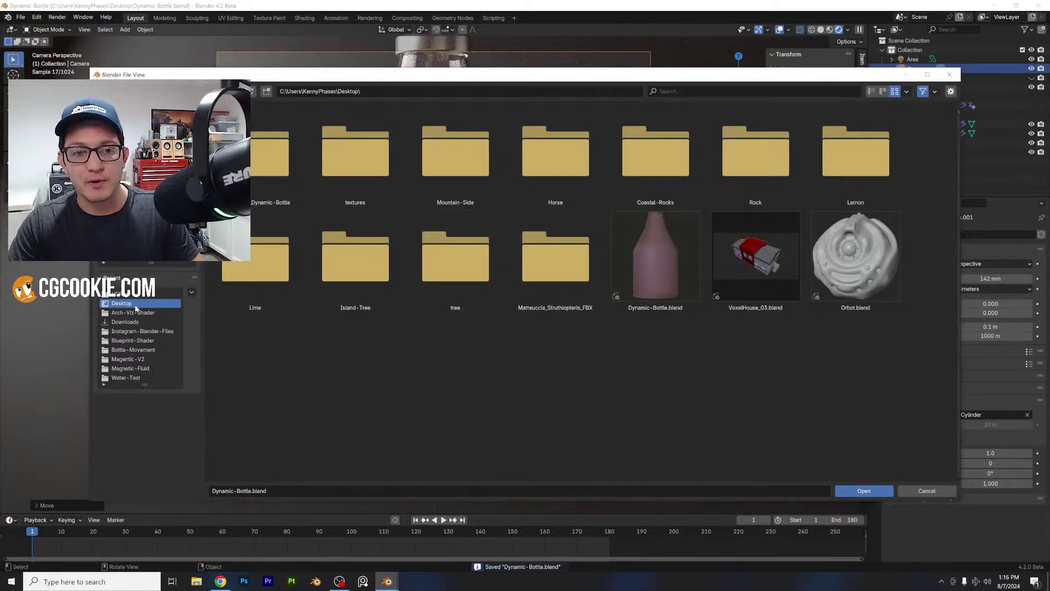
click(140, 341)
click(141, 331)
scroll(514, 332, down, 5)
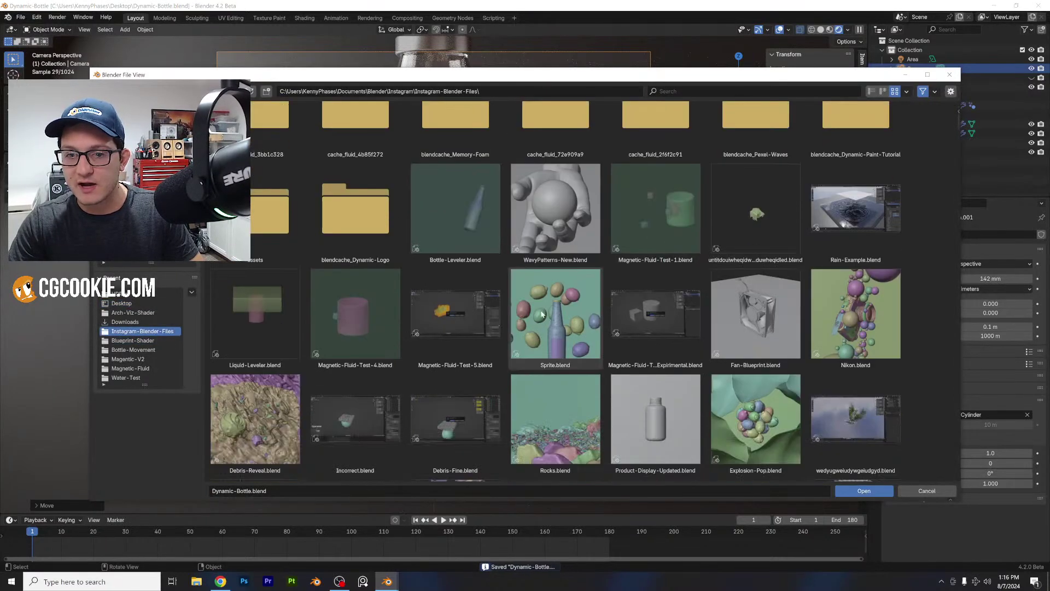
scroll(438, 280, down, 1)
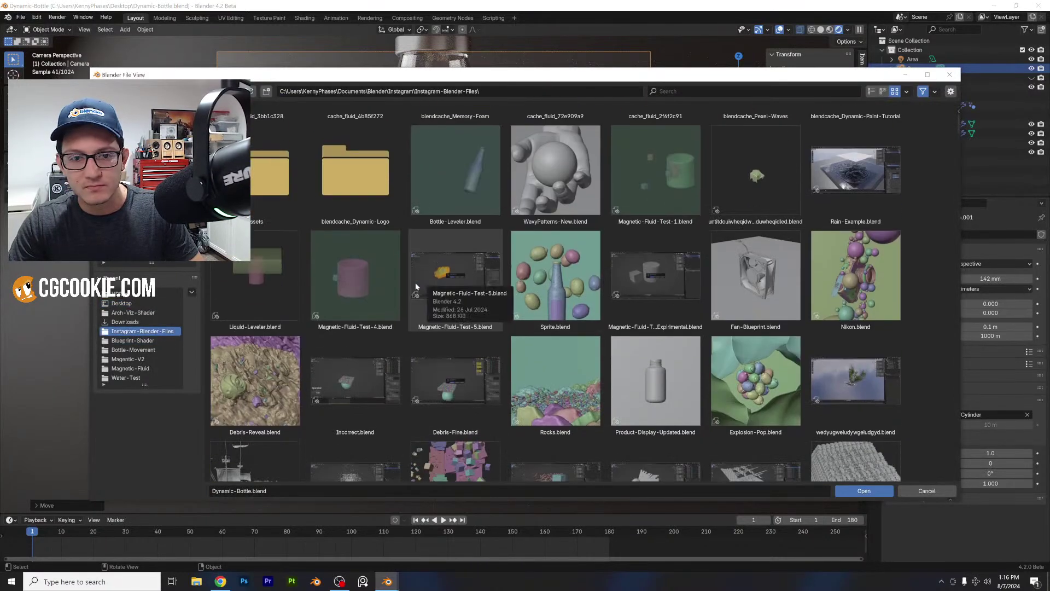
scroll(547, 246, up, 3)
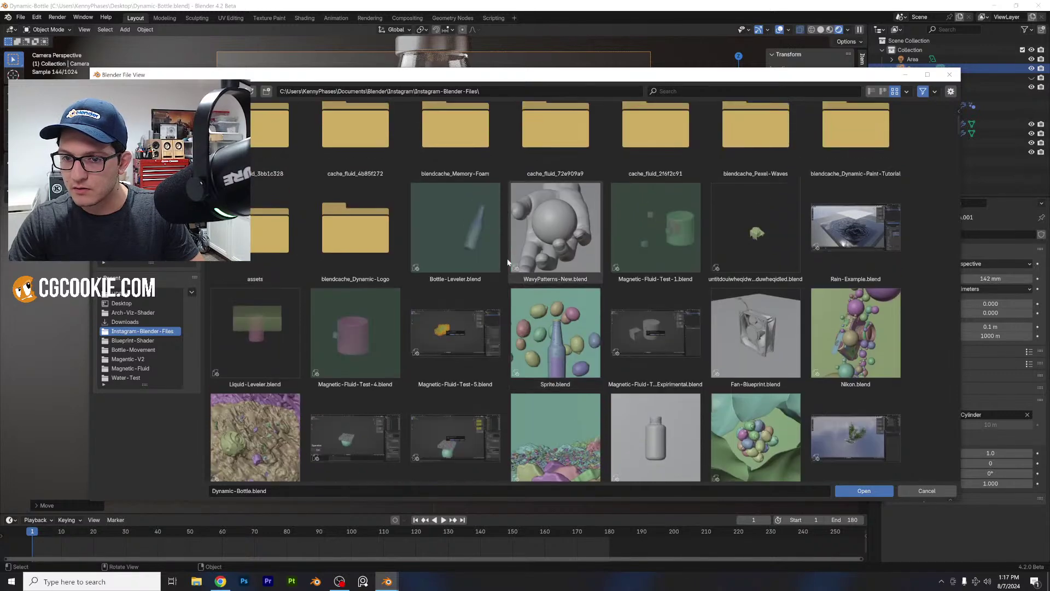
click(462, 216)
double_click(462, 212)
- Switch the viewport to rendered shading and examine the bottle's glass, liquid and droplets close up
key(z)
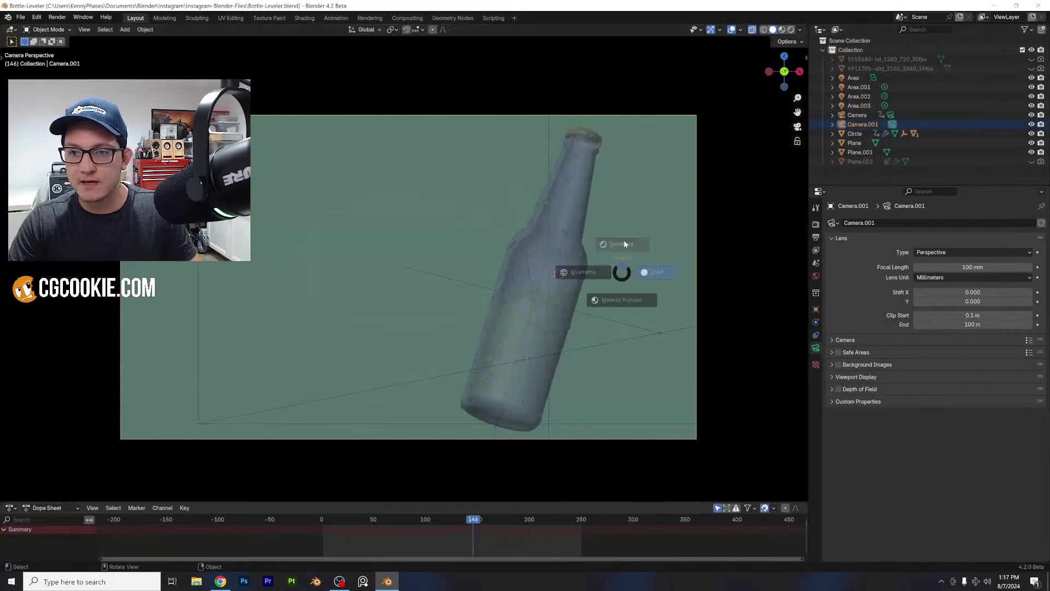
click(610, 189)
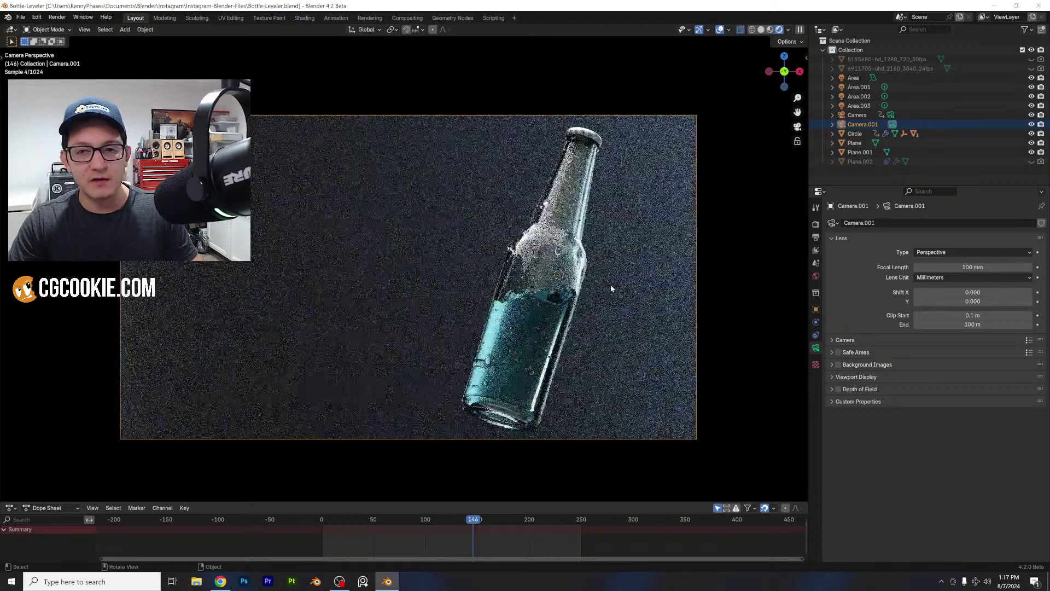
scroll(606, 284, up, 3)
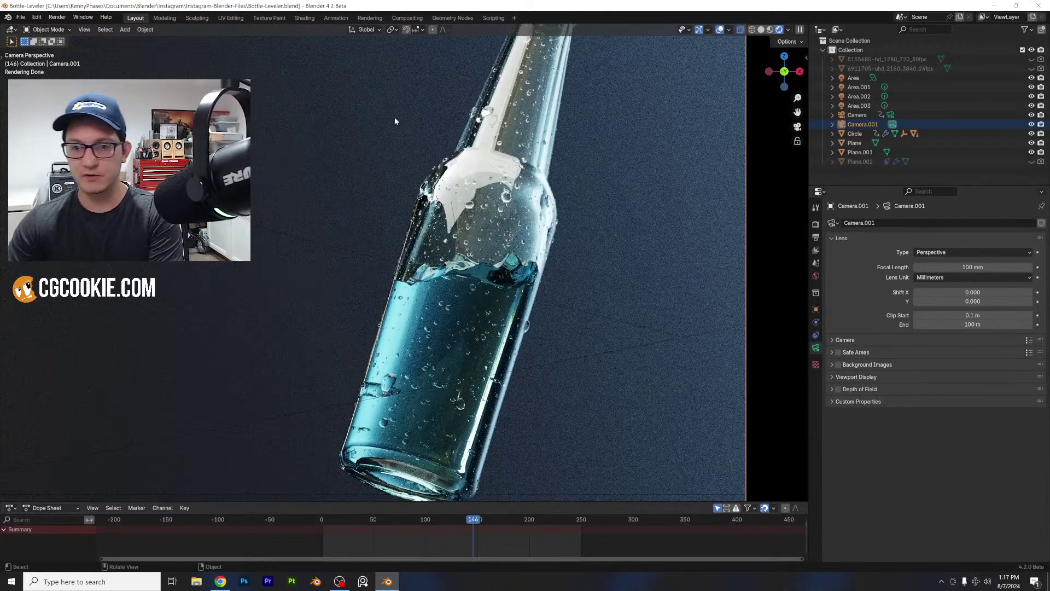
scroll(526, 319, up, 1)
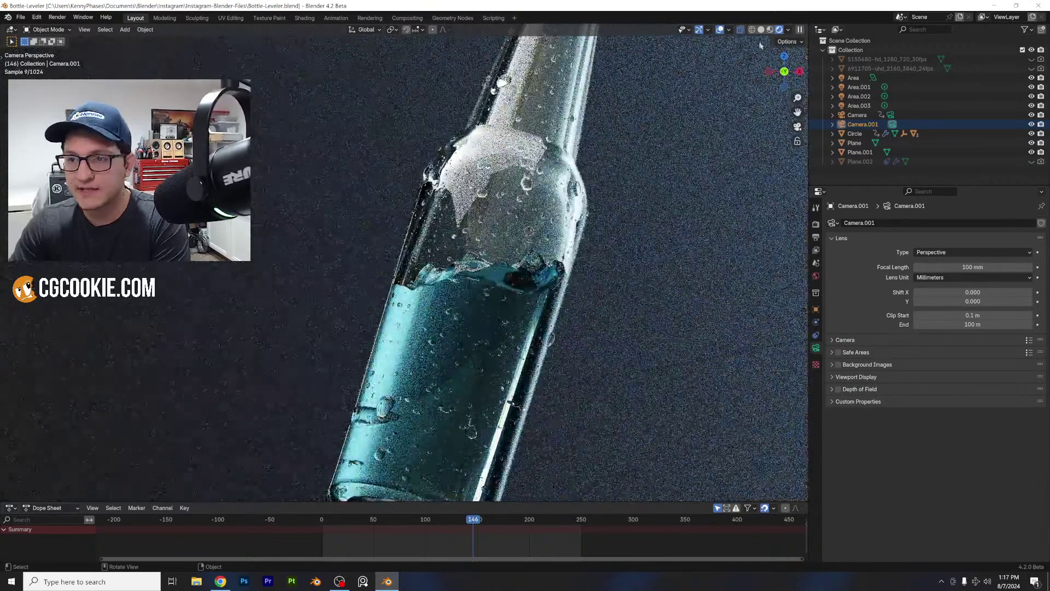
- Examine the camera, bottle and surrounding planes from outside the camera view, in solid and rendered shading
click(761, 30)
scroll(544, 239, down, 7)
mouse_move(586, 218)
middle_down()
mouse_move(475, 265)
mouse_move(490, 265)
mouse_move(495, 247)
middle_up()
scroll(527, 244, down, 2)
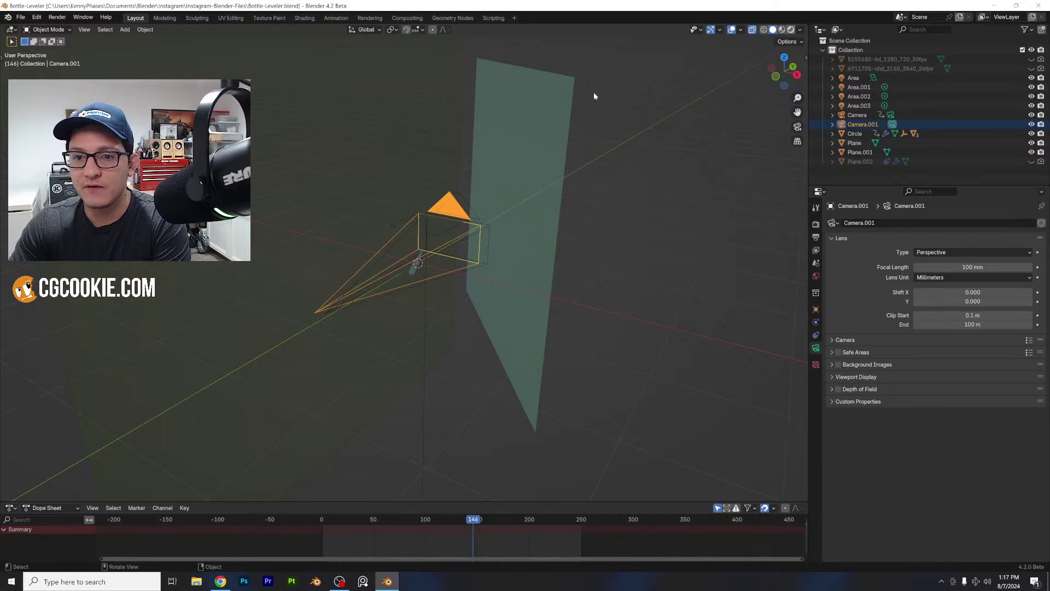
key(z)
scroll(559, 168, down, 6)
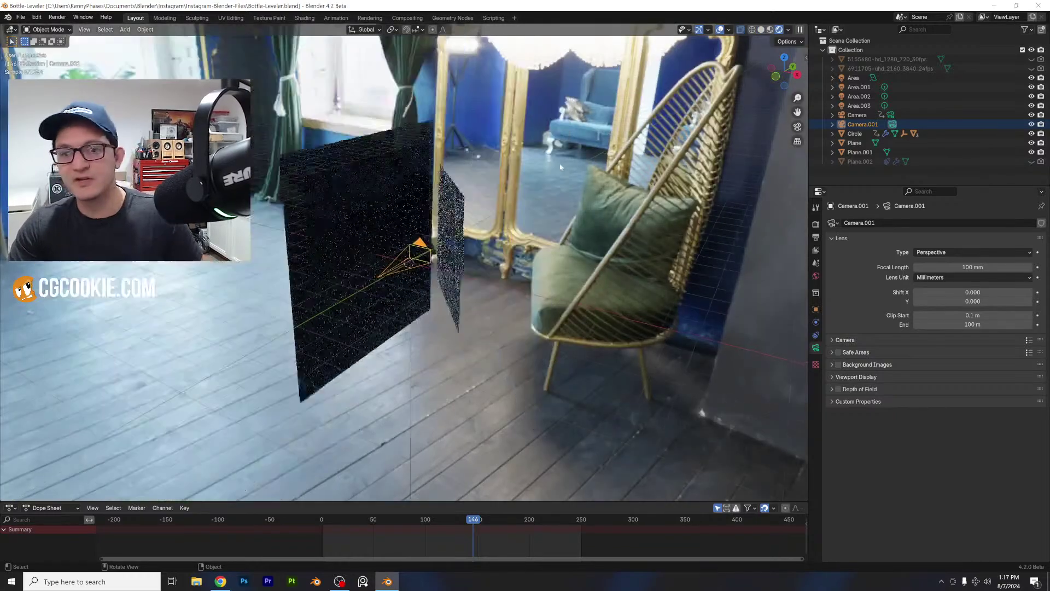
scroll(560, 167, down, 1)
middle_drag(559, 167, 621, 153)
middle_drag(548, 186, 563, 184)
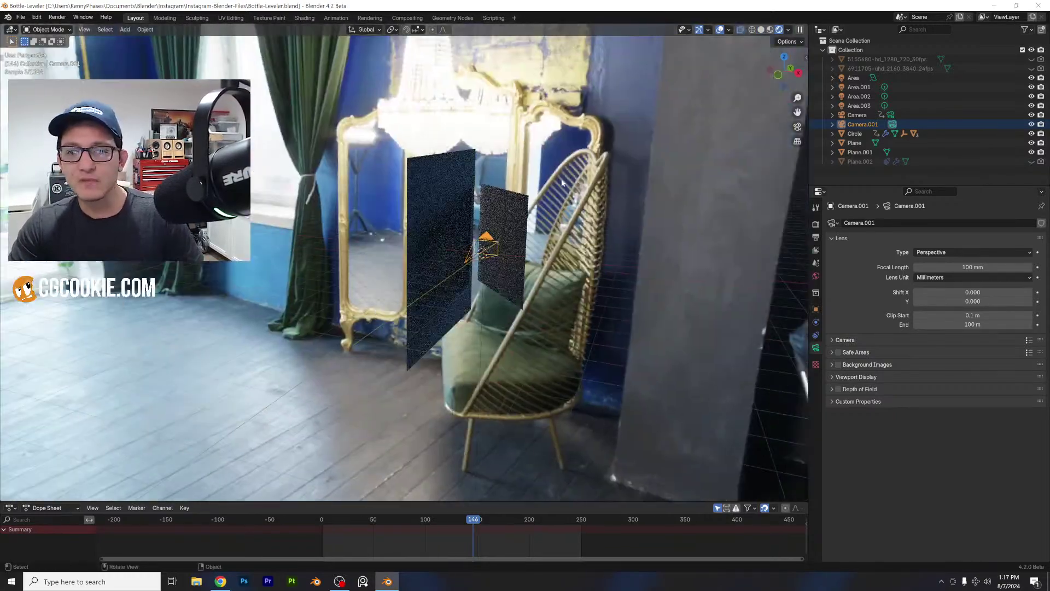
scroll(524, 232, up, 2)
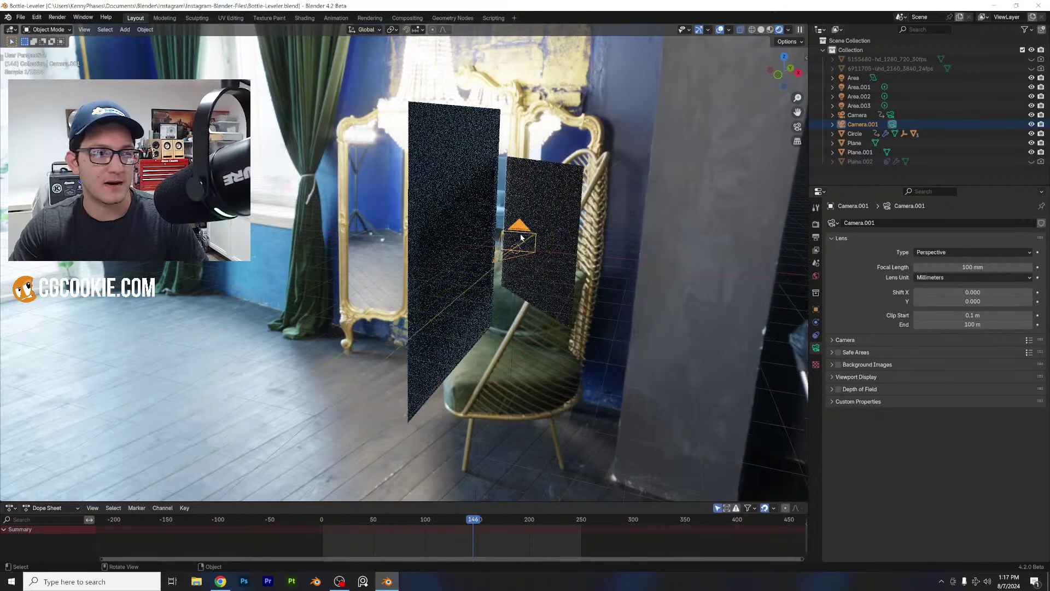
scroll(512, 239, up, 2)
shift+middle_drag(511, 241, 544, 269)
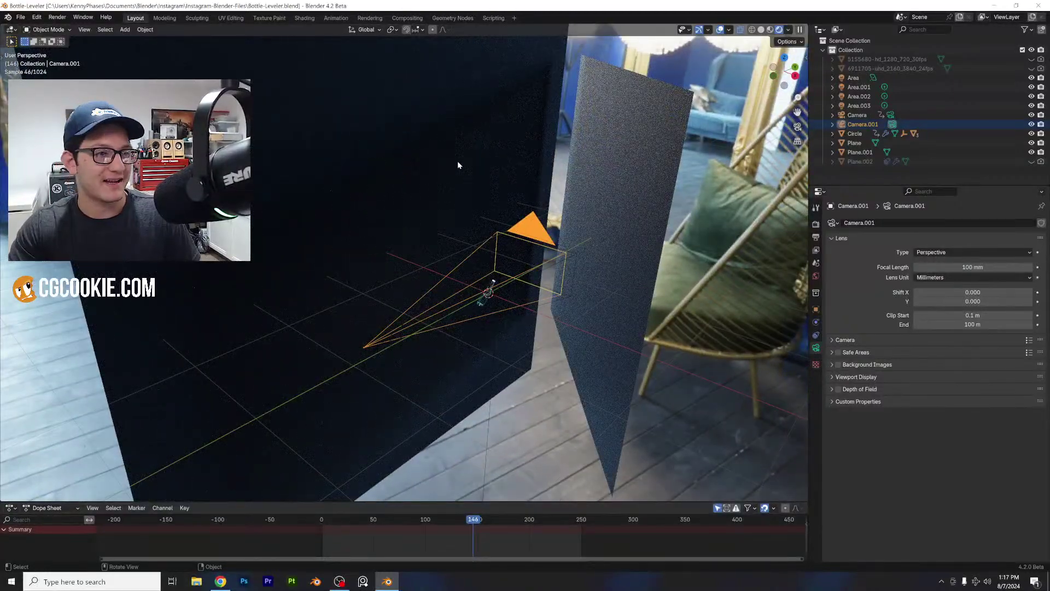
- Select the backdrop plane Plane.001, return to the camera view, and set the plane's Z rotation to 10°
click(605, 158)
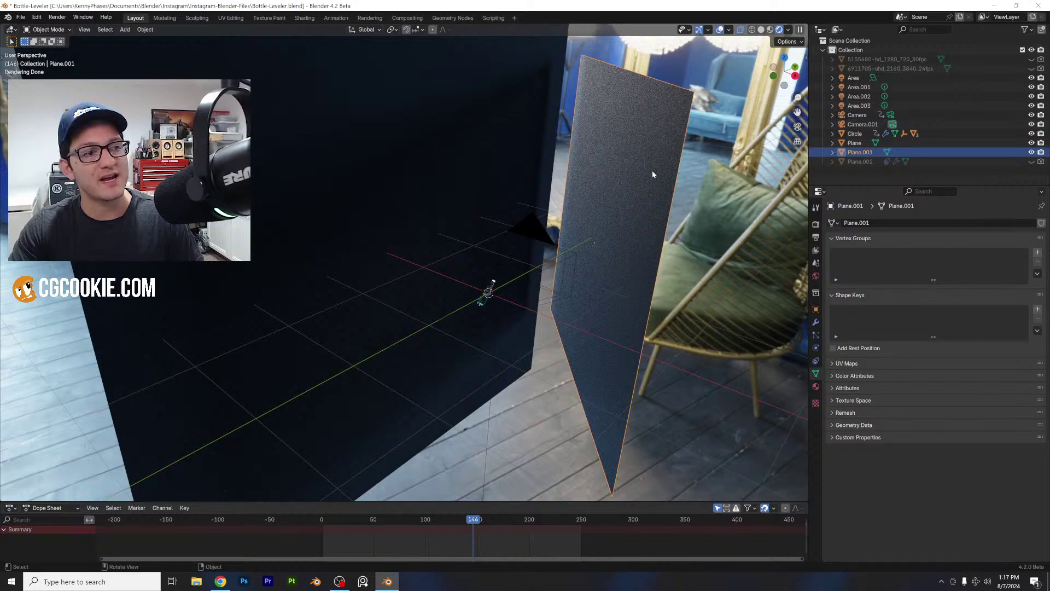
click(797, 126)
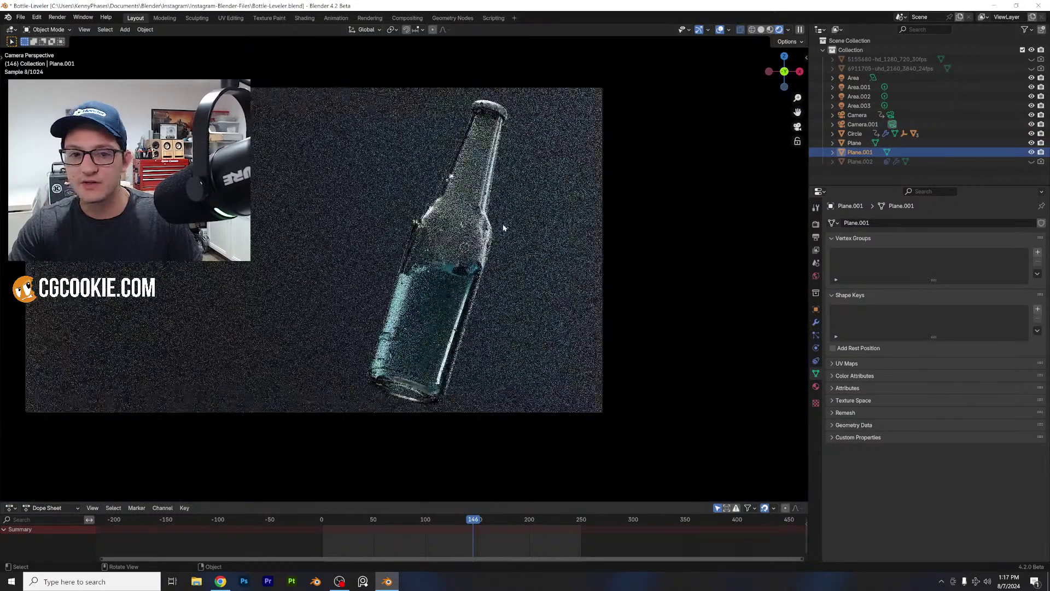
scroll(495, 229, down, 1)
shift+middle_drag(450, 217, 586, 228)
scroll(586, 228, up, 1)
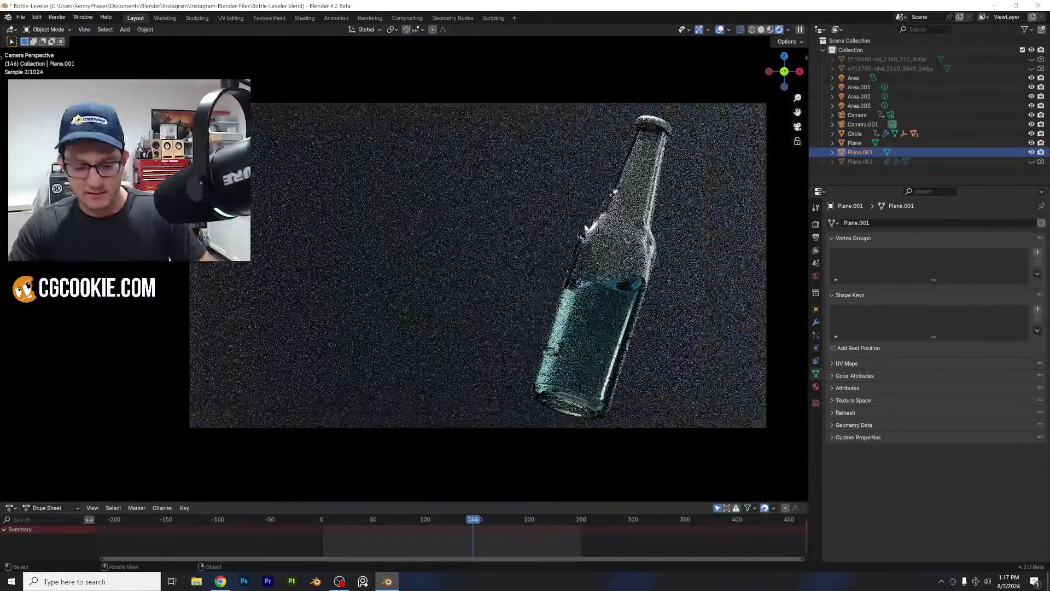
key(n)
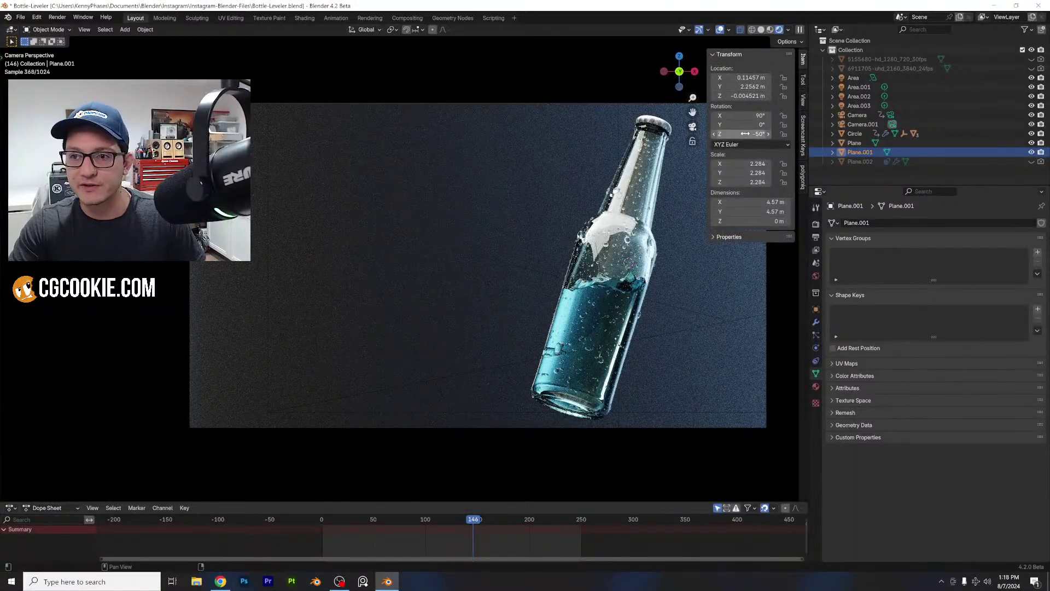
drag(744, 133, 789, 134)
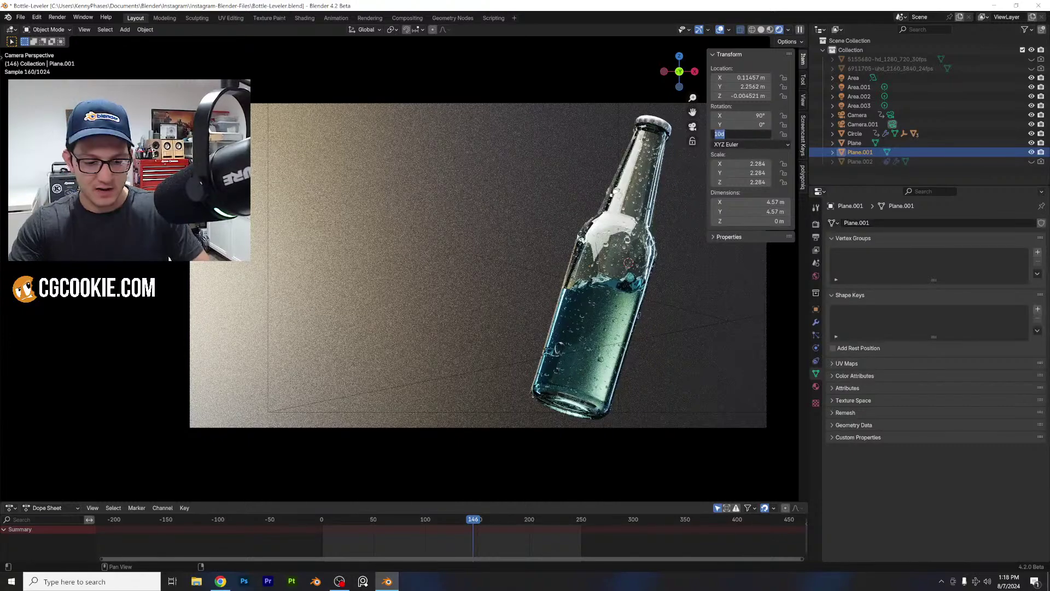
- Try a Z rotation of 50° on the backdrop plane Plane.001, set it to -50°, and examine the bottle close up
key(Return)
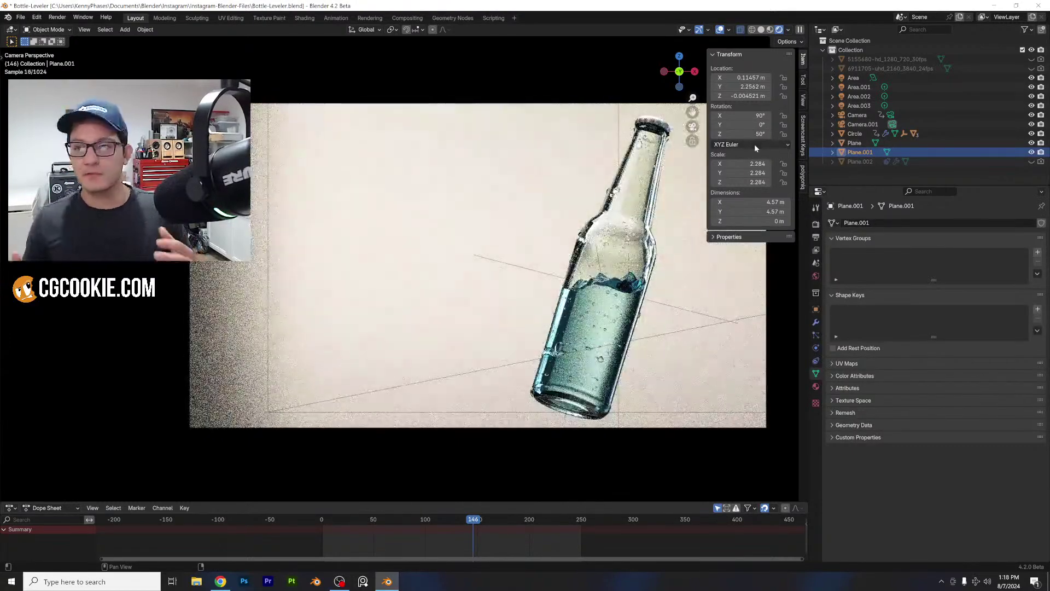
click(755, 134)
text(-50)
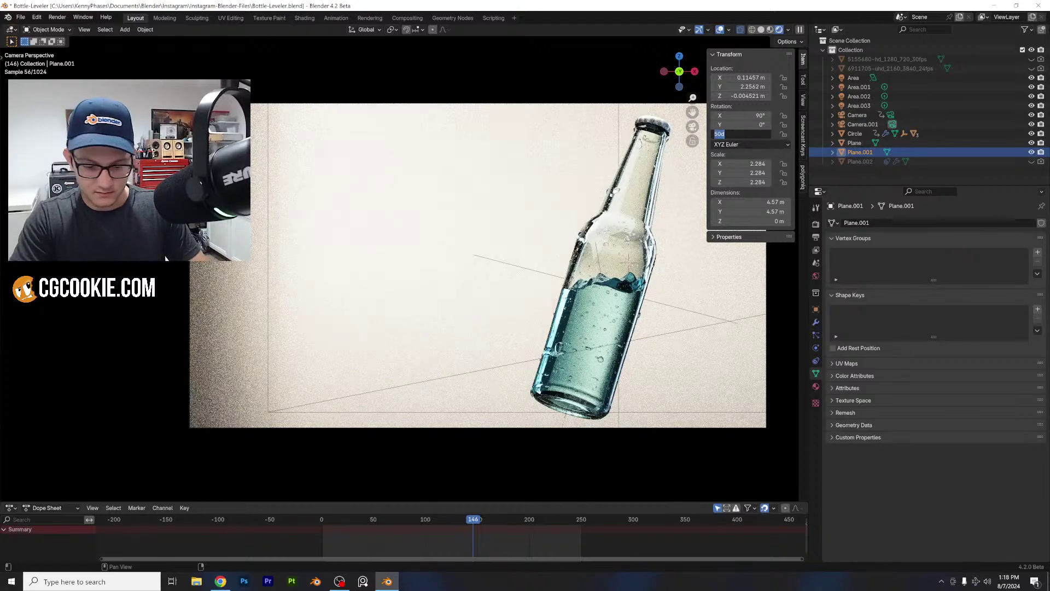
key(Return)
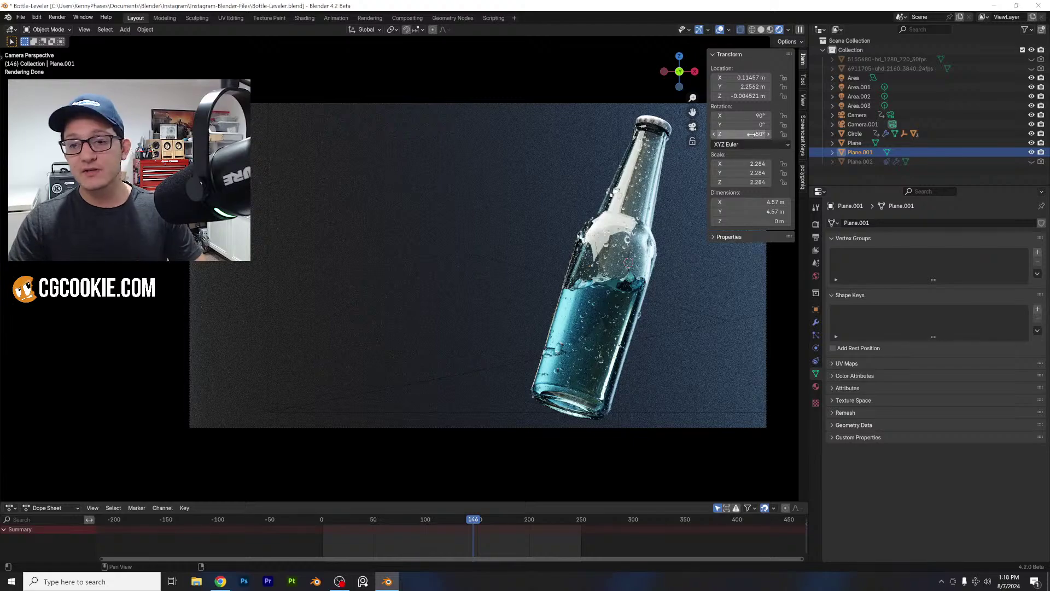
scroll(659, 317, up, 3)
shift+middle_drag(629, 306, 342, 278)
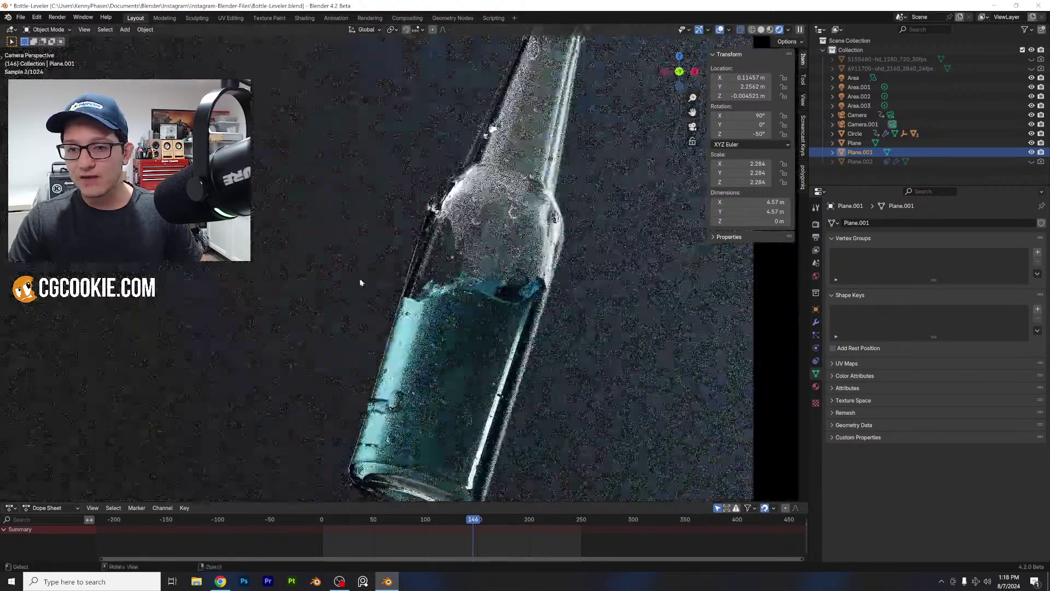
scroll(361, 281, down, 1)
- In solid shading outside the camera view, select both backdrop planes and the area light above the bottle and copy them
key(z)
scroll(440, 208, down, 3)
mouse_move(450, 219)
middle_down()
mouse_move(440, 208)
mouse_move(455, 198)
mouse_move(377, 227)
mouse_move(418, 201)
mouse_move(406, 213)
mouse_move(377, 202)
middle_up()
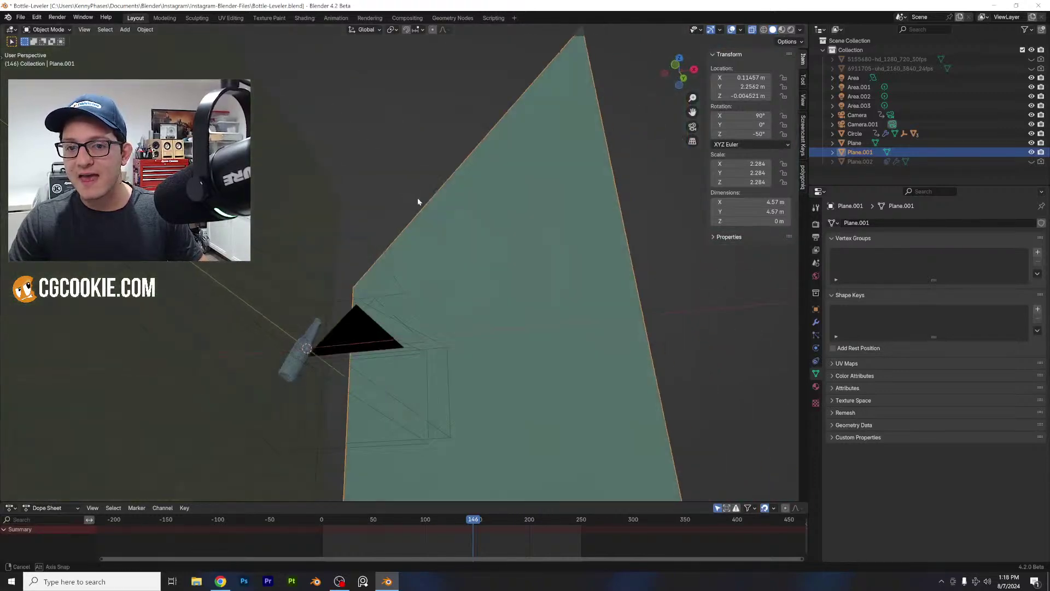
click(288, 153)
shift+click(393, 214)
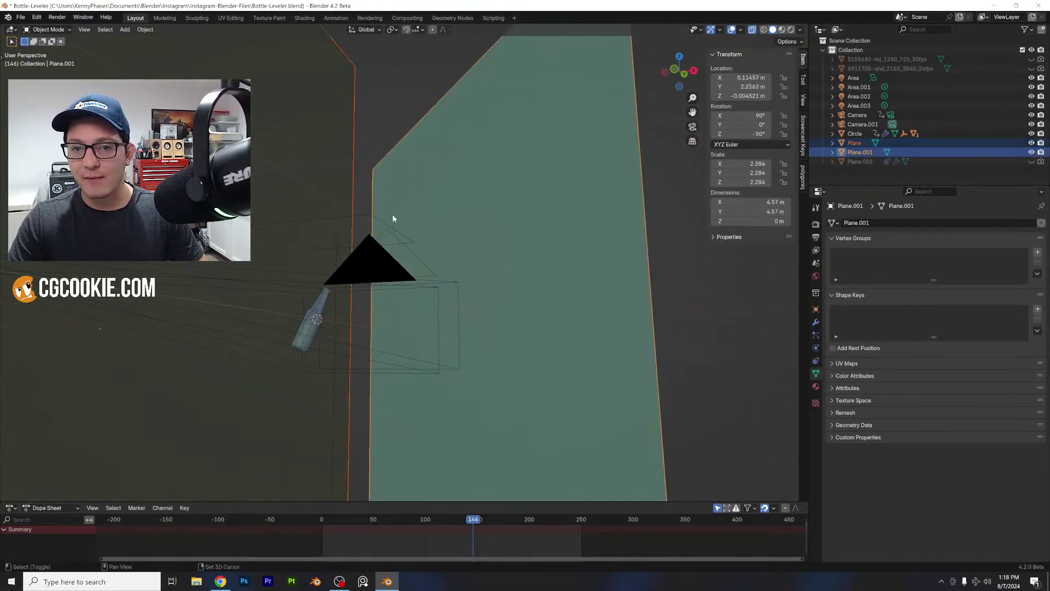
shift+click(337, 235)
key(ctrl+c)
- Open the recent file Dynamic-Bottle.blend
click(20, 17)
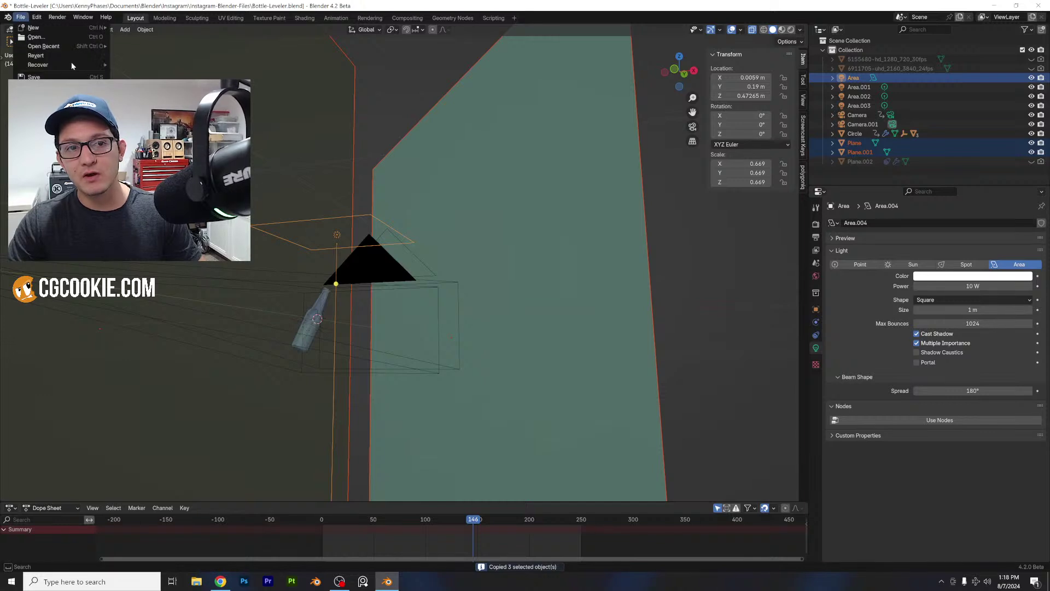
mouse_move(89, 46)
click(166, 55)
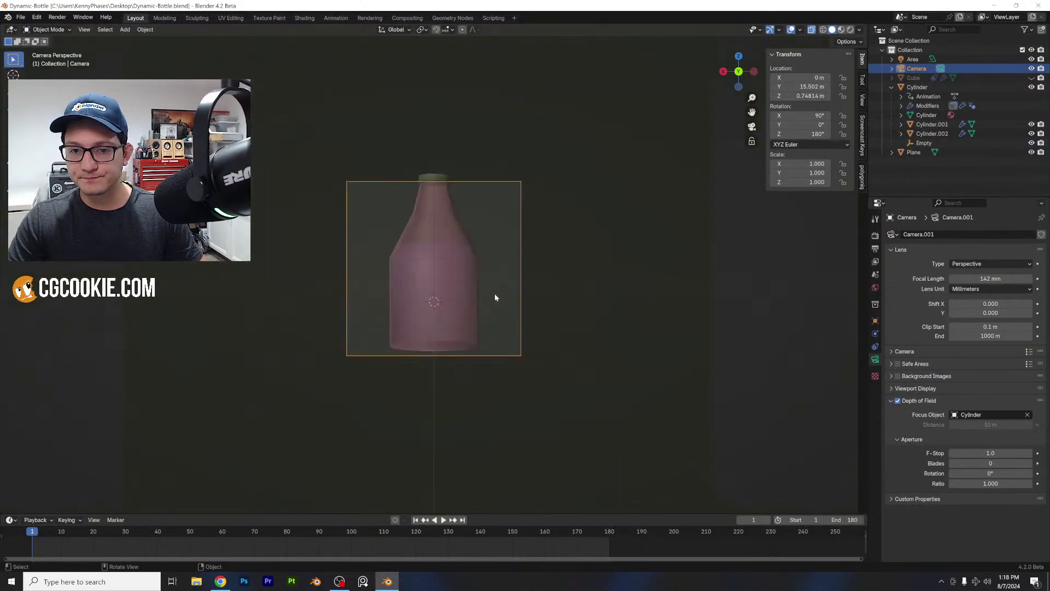
- Delete the existing backdrop plane and area light from the bottle scene
scroll(478, 278, down, 4)
click(380, 245)
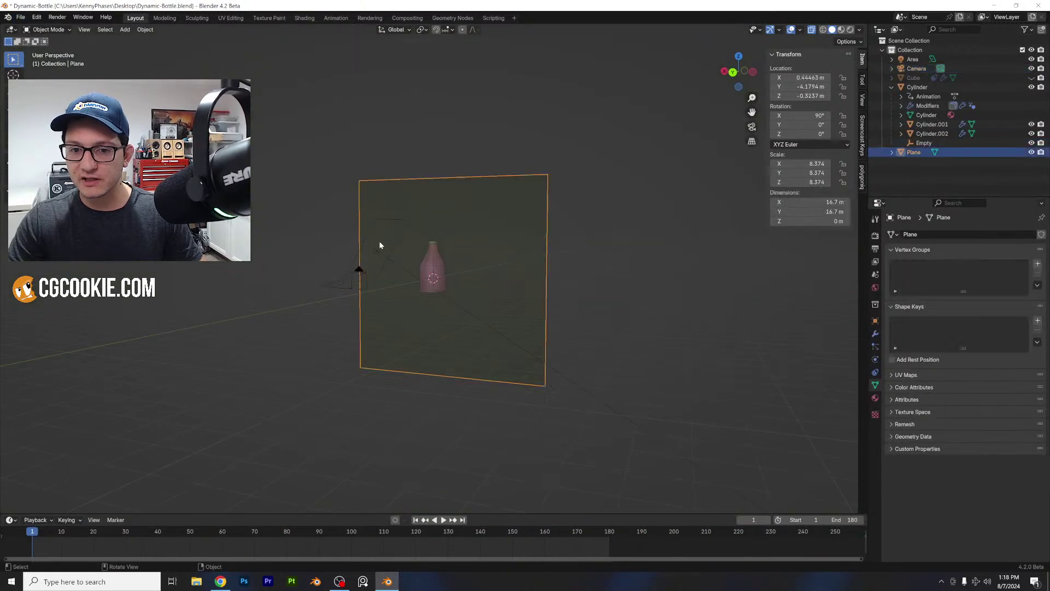
key(x)
click(379, 241)
key(x)
click(378, 247)
click(376, 251)
key(x)
click(377, 252)
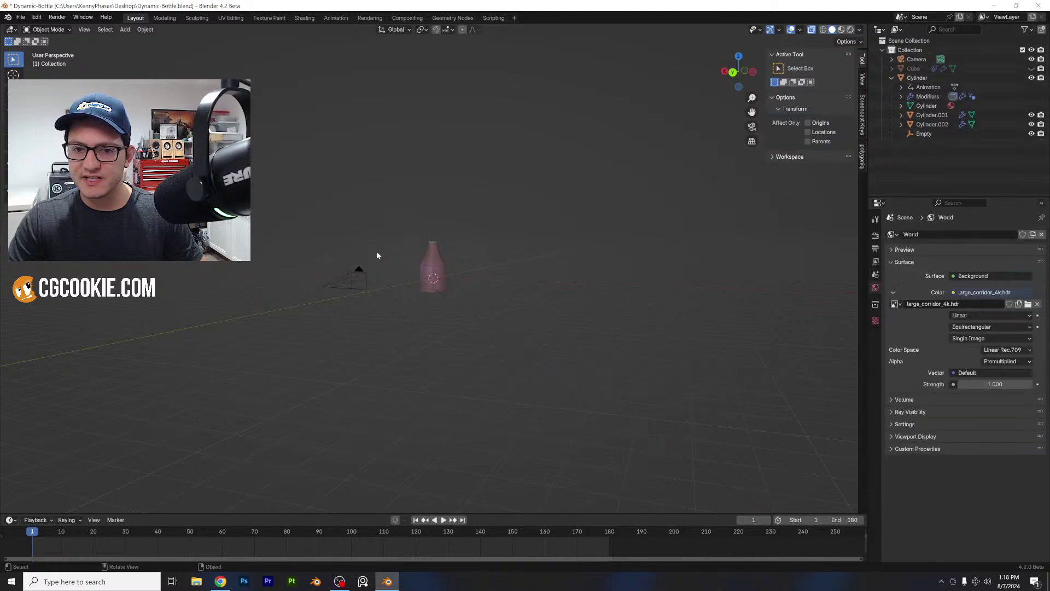
- Paste the copied planes and area light into the scene and scale them up together by about 3
key(ctrl+v)
middle_drag(520, 228, 504, 268)
scroll(476, 281, up, 5)
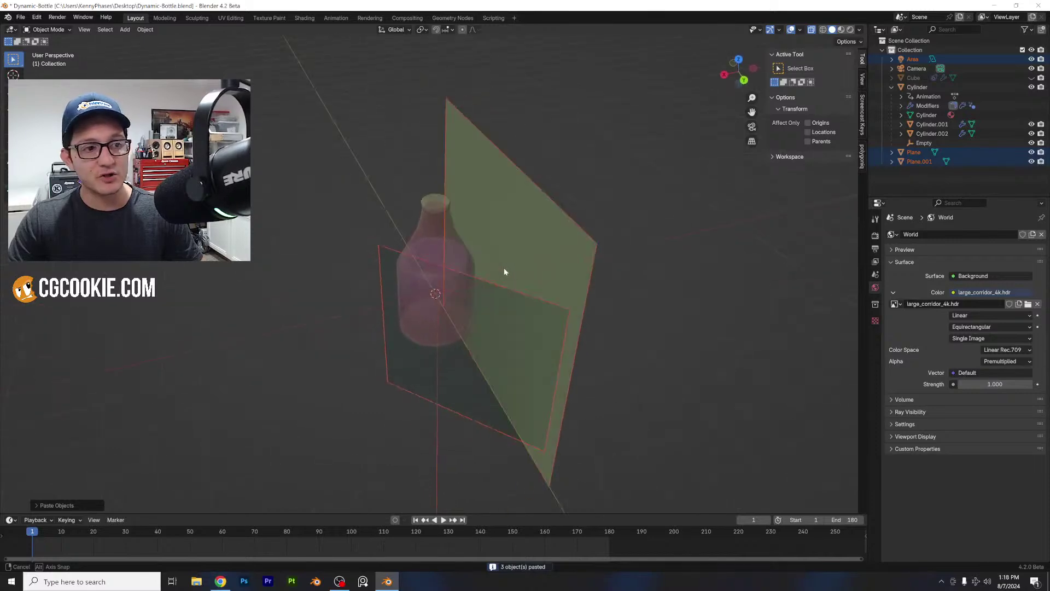
scroll(510, 268, down, 3)
key(s)
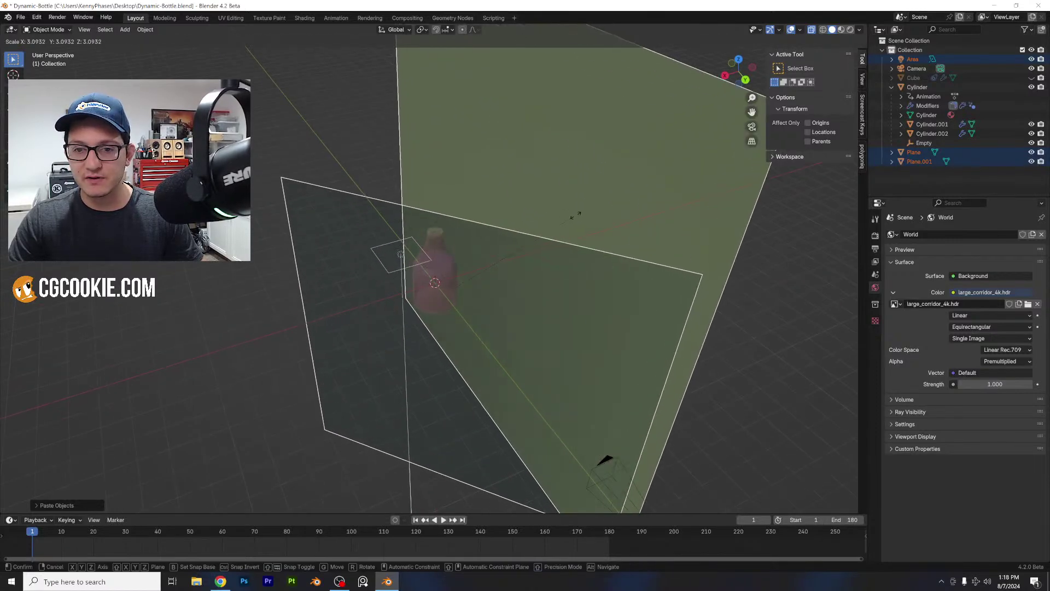
click(576, 214)
- In top view, rotate the pasted planes and light about 159° around Z and move them so the light sits over the bottle
click(738, 59)
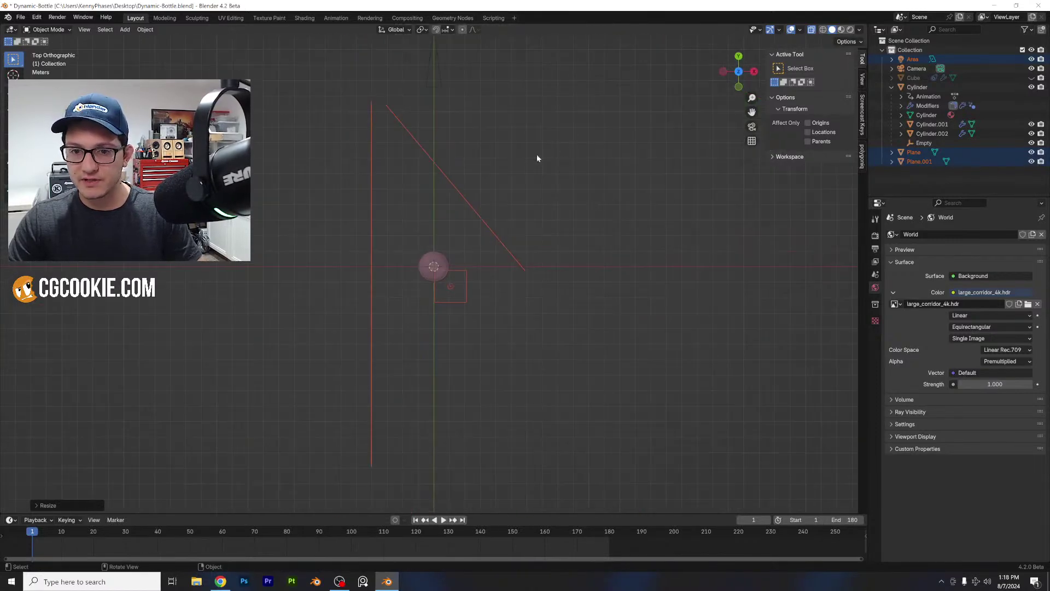
key(r)
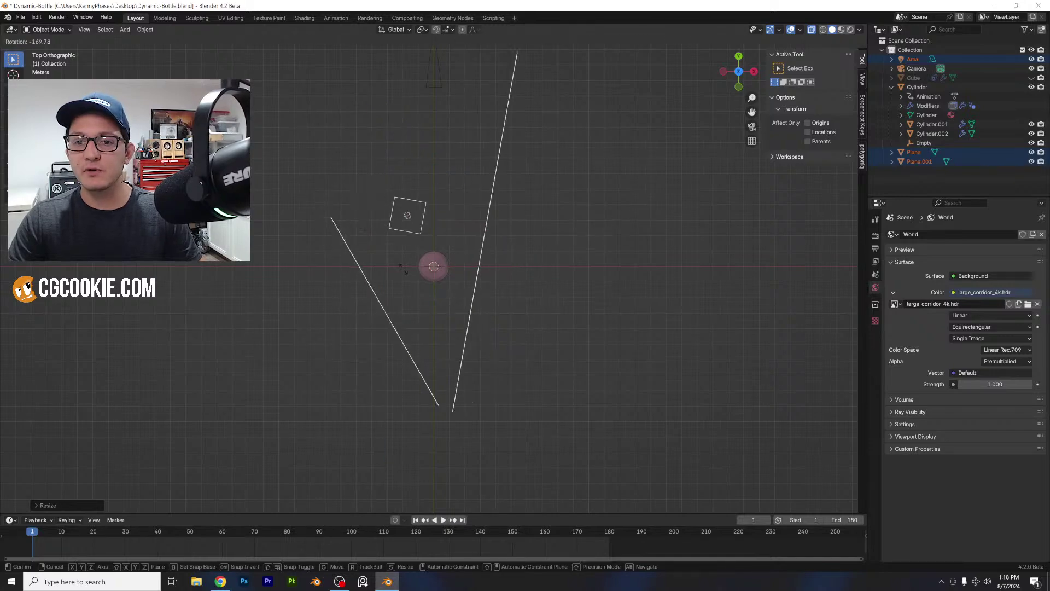
click(393, 265)
key(g)
click(490, 281)
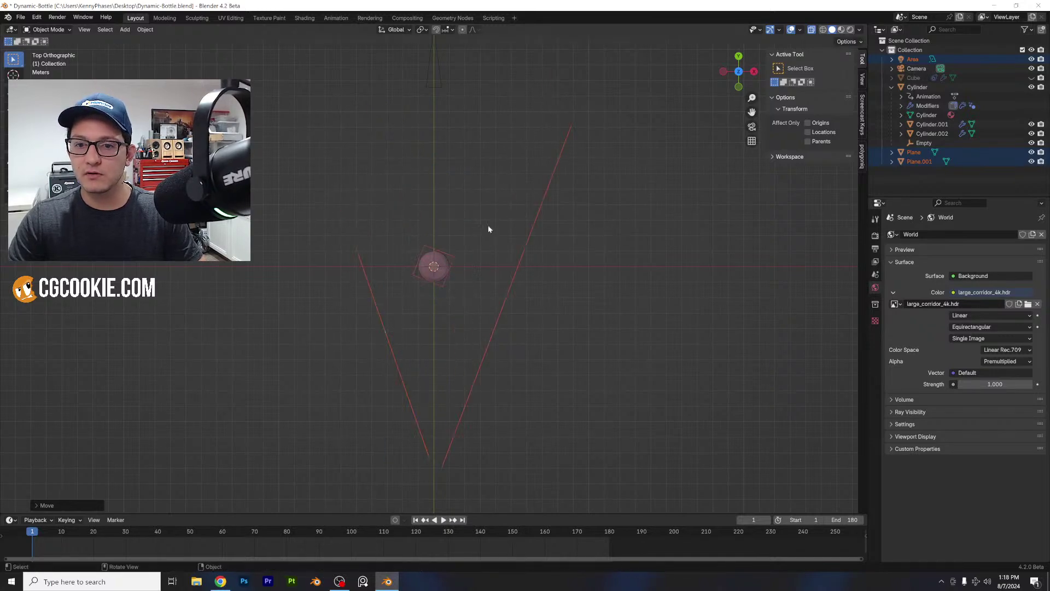
- Deselect the pasted objects, return to the camera view and switch the viewport to rendered shading
click(488, 225)
click(751, 127)
key(z)
click(591, 126)
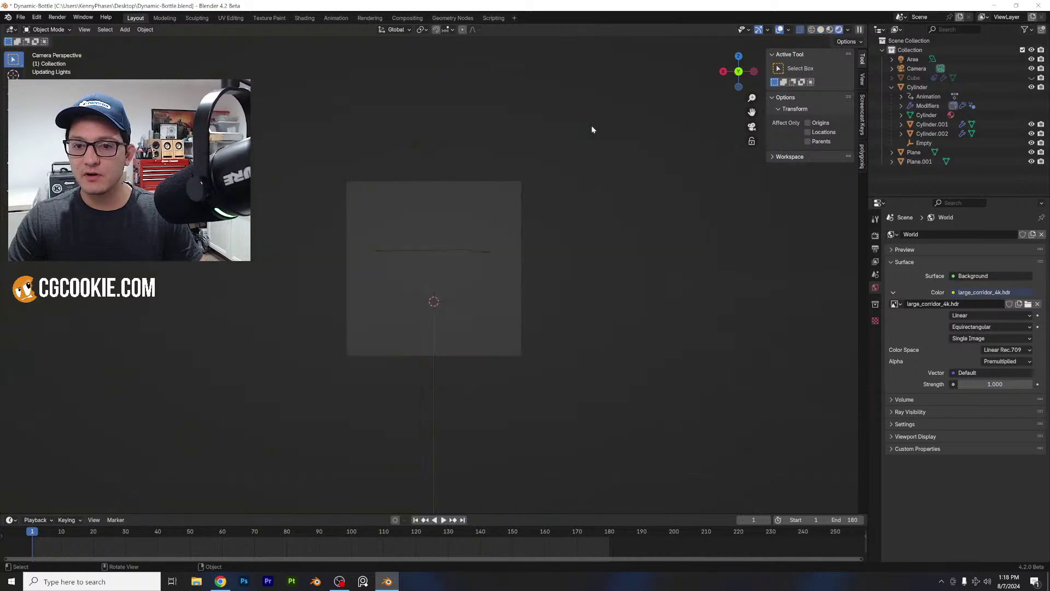
click(462, 257)
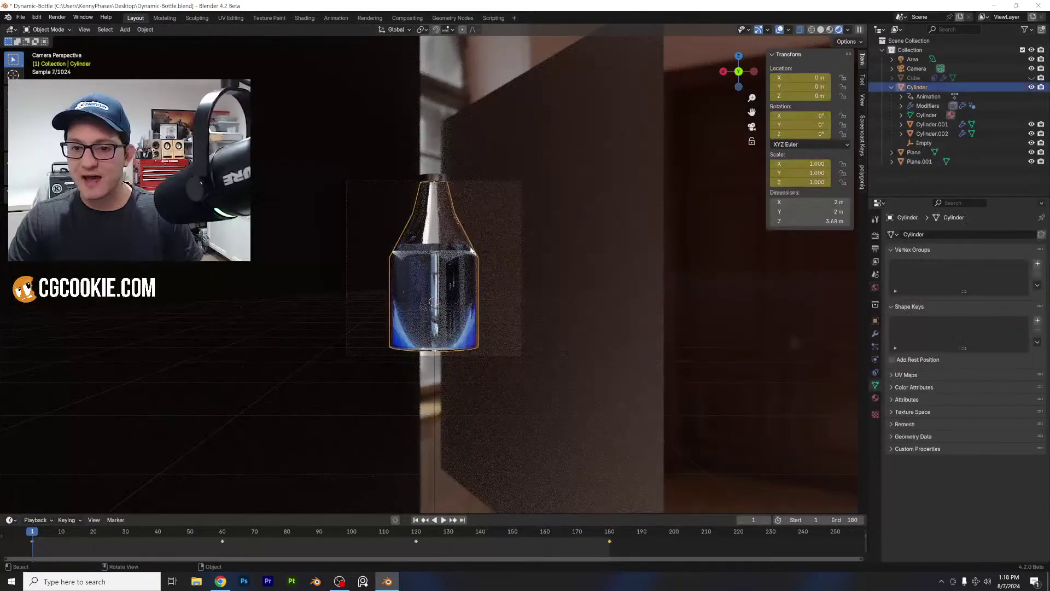
- Raise the area light to about 4.24 m in Z, enlarge it to a scale of about 4.82, and set its power to 1000 W
click(912, 60)
key(g)
key(z)
click(633, 178)
key(s)
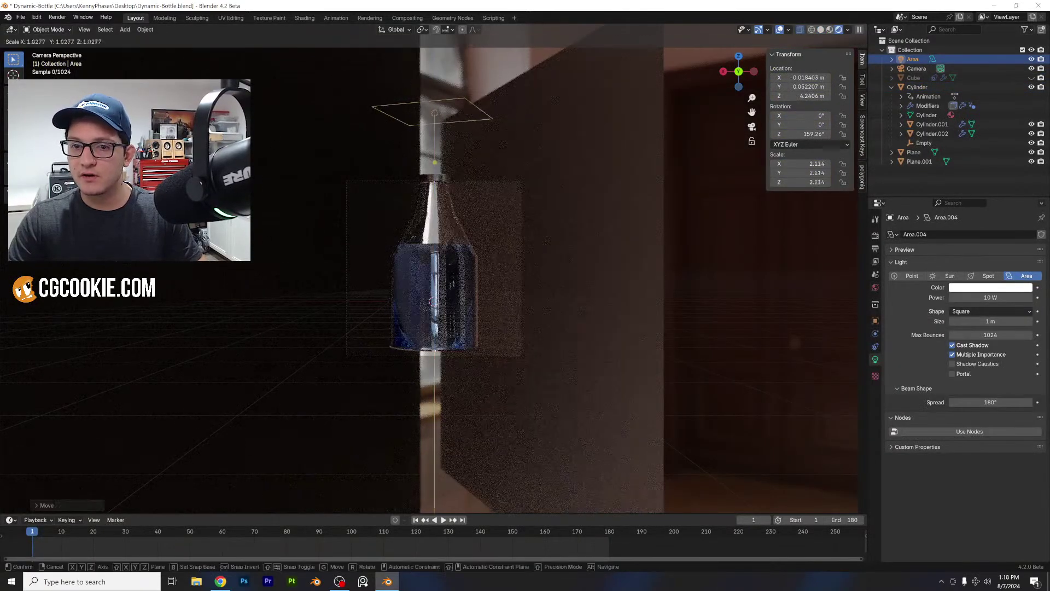
click(734, 232)
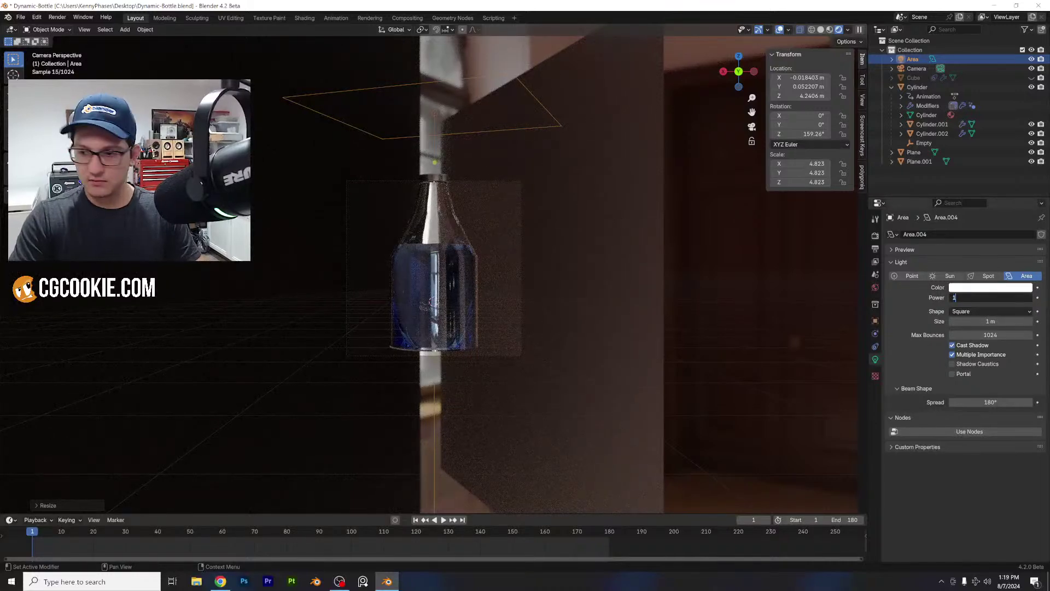
key(Return)
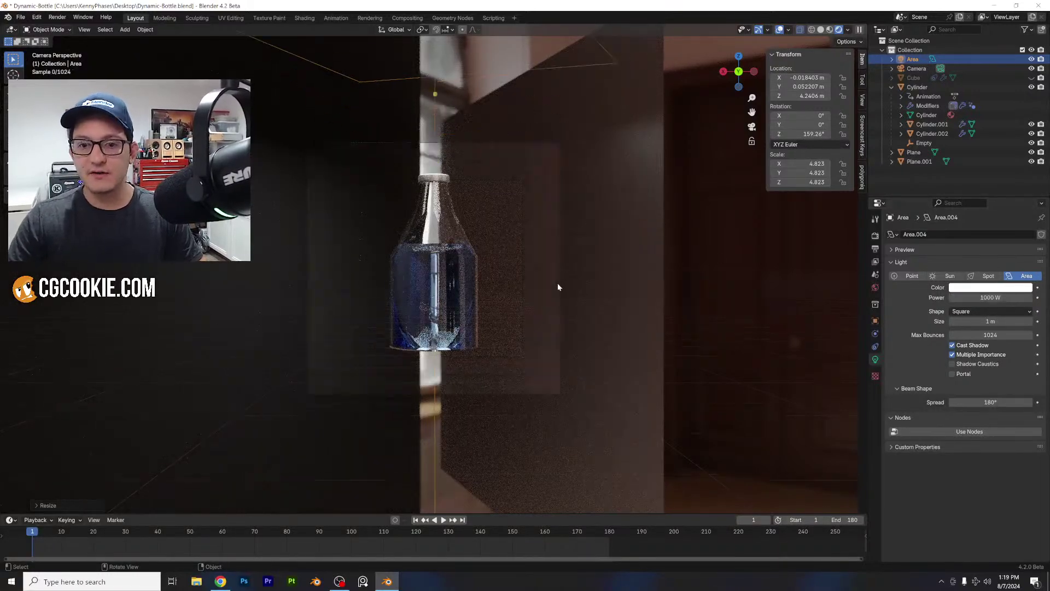
- Select the camera and move it farther from the bottle along the Y axis
scroll(558, 285, up, 2)
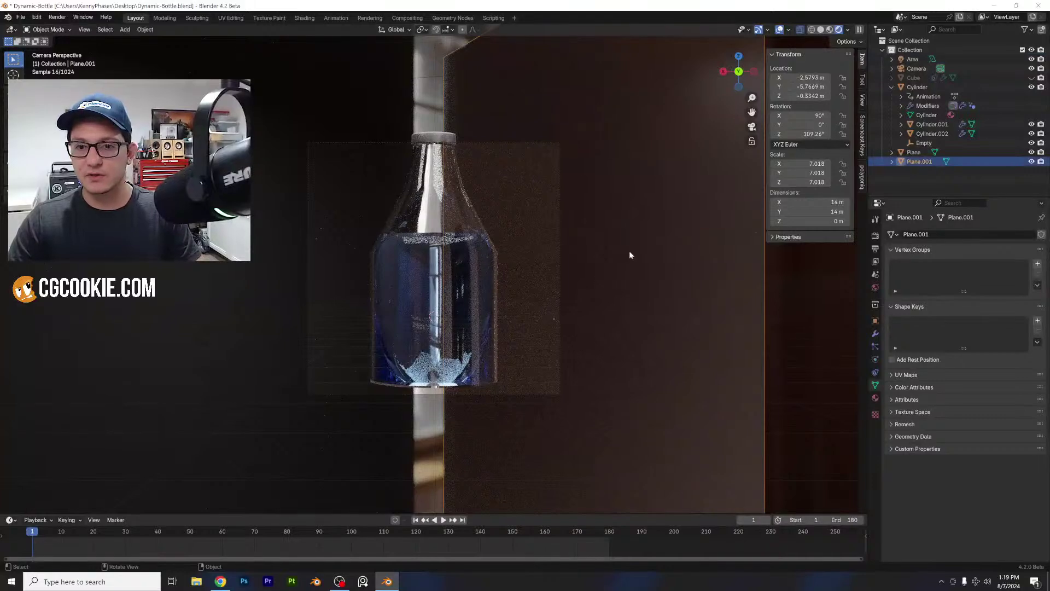
click(915, 68)
drag(805, 87, 869, 87)
- Select the backdrop plane Plane.001 and rotate it to about 121.46° around Z
click(601, 124)
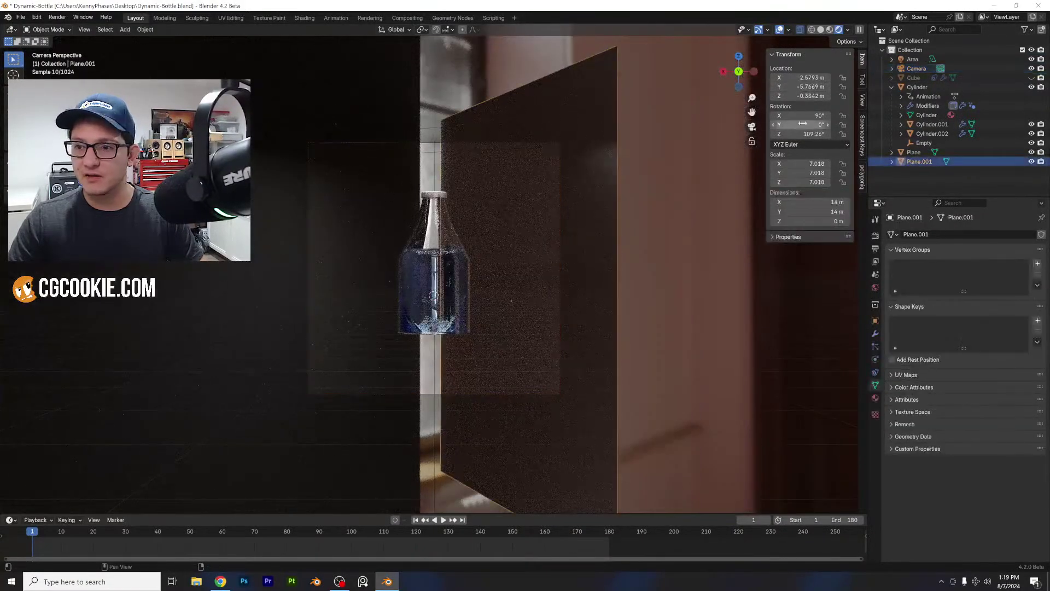
drag(804, 134, 811, 134)
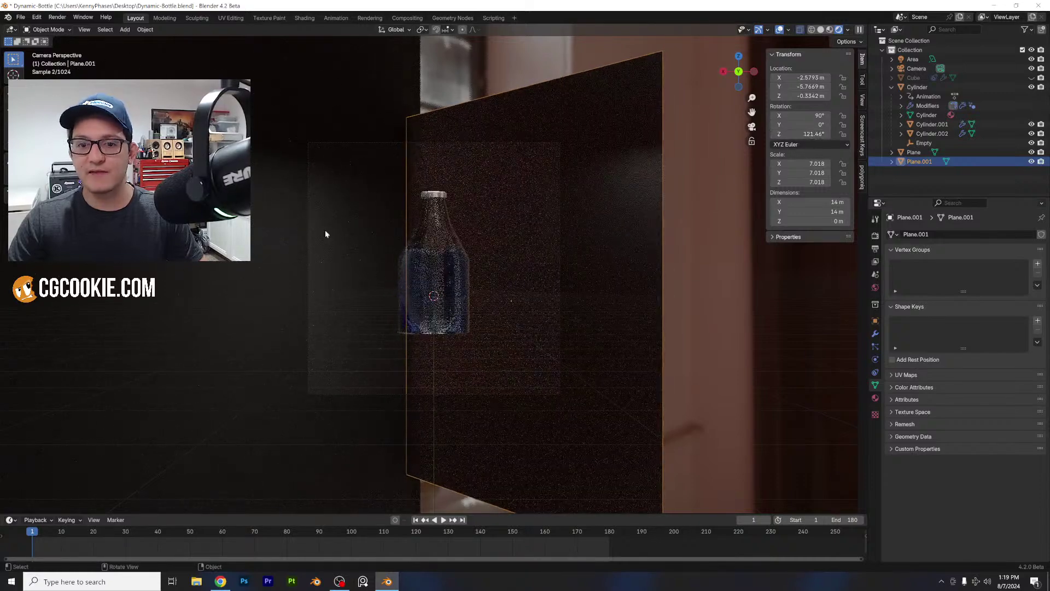
scroll(473, 252, up, 1)
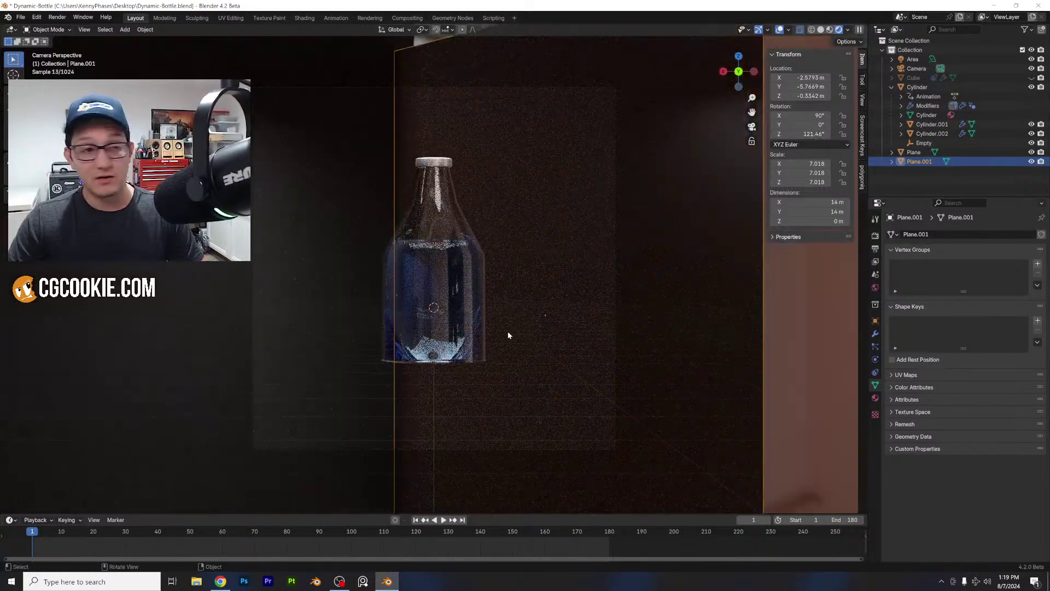
scroll(506, 331, down, 1)
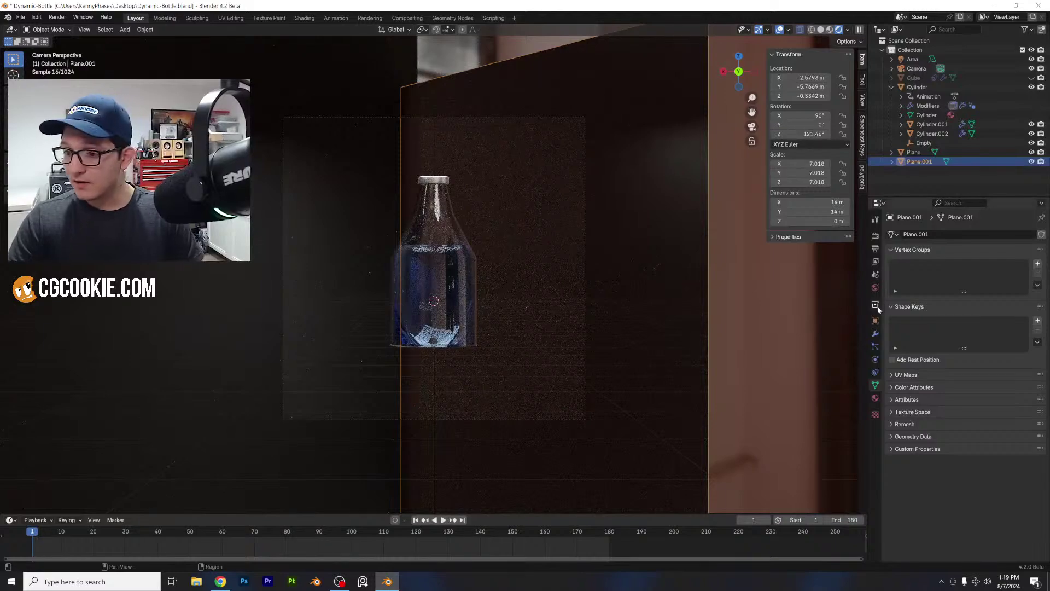
- Replace the world environment image with blue_photo_studio_4k.hdr from the HDRIs folder
click(875, 287)
click(1029, 304)
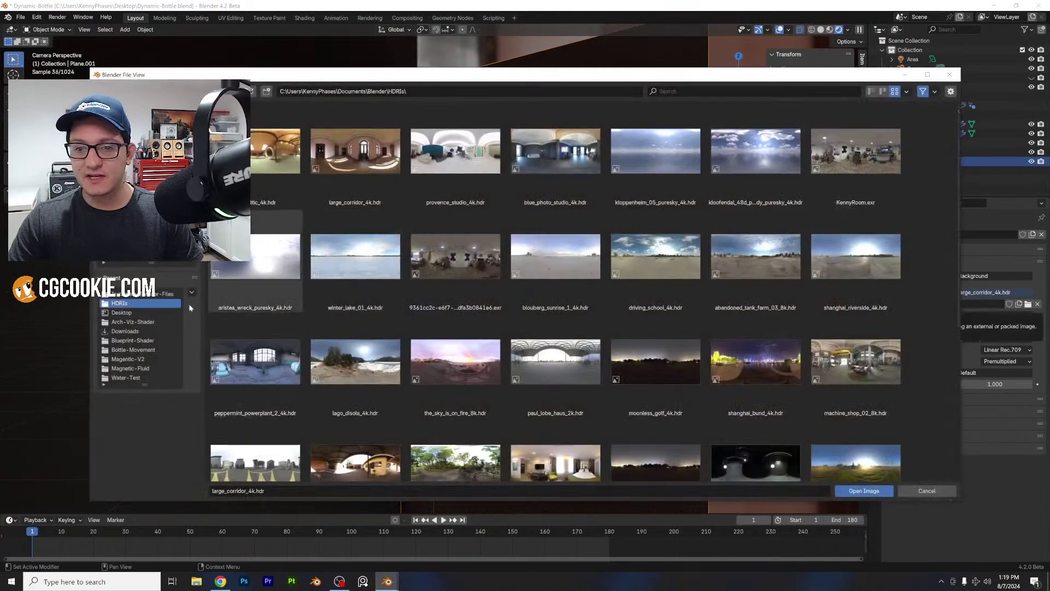
double_click(550, 159)
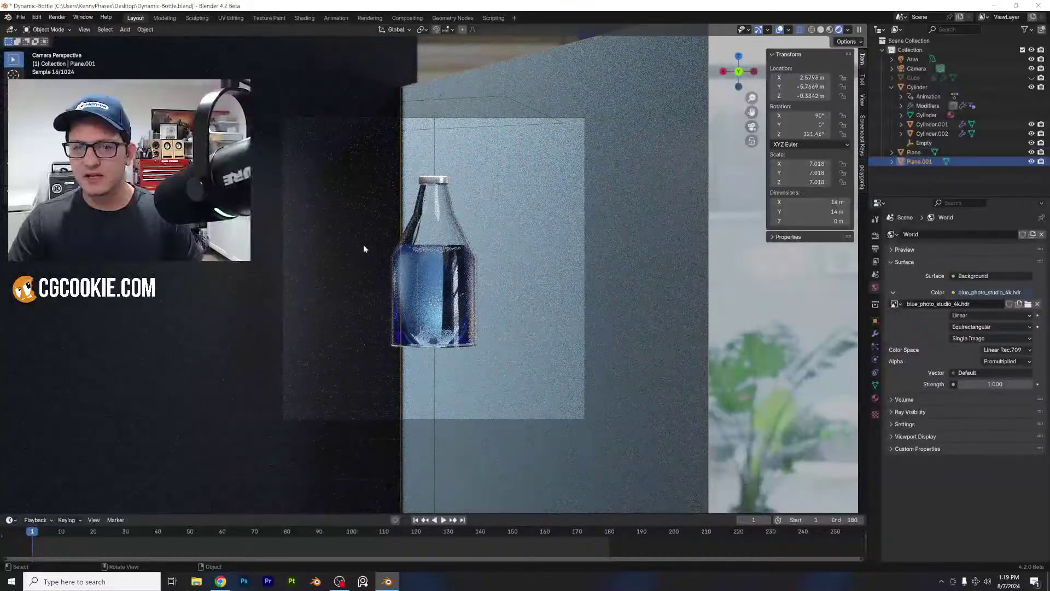
- Move Plane away from the bottle along X, and place Plane.001 behind the bottle at about X 0.3 m, Z -0.48 m
click(600, 271)
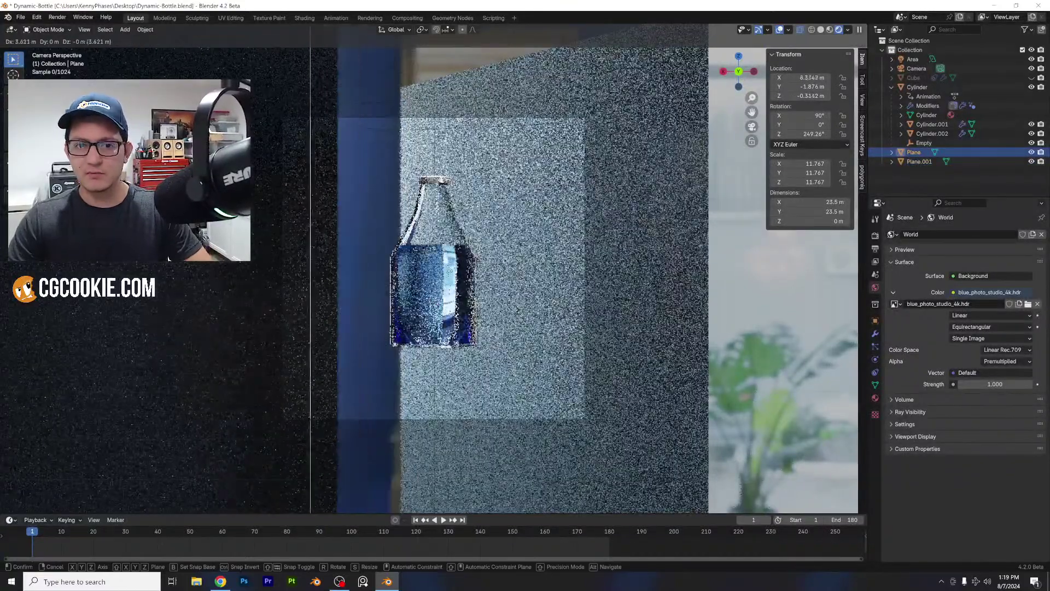
click(630, 244)
key(g)
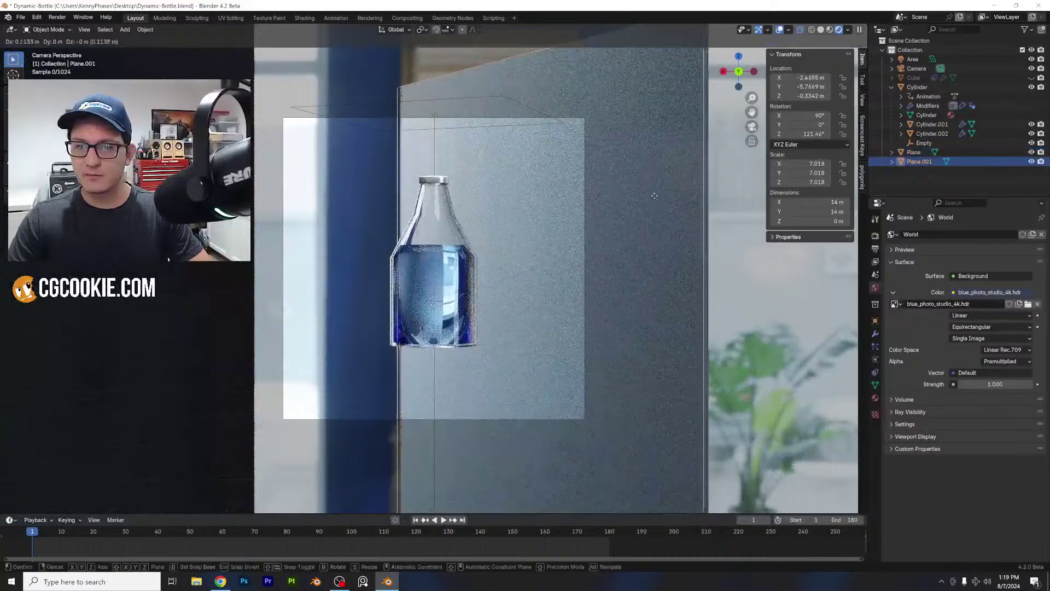
click(574, 203)
- Enlarge Plane.001 to a scale of about 9.04 and set its Z rotation to about 133.46°
key(s)
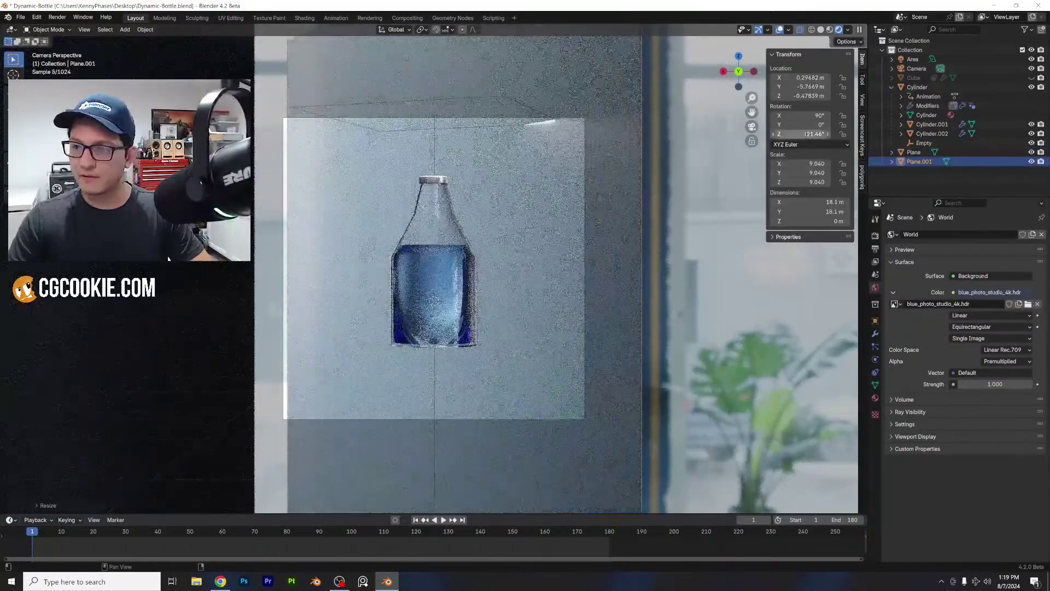
click(695, 212)
scroll(546, 287, up, 2)
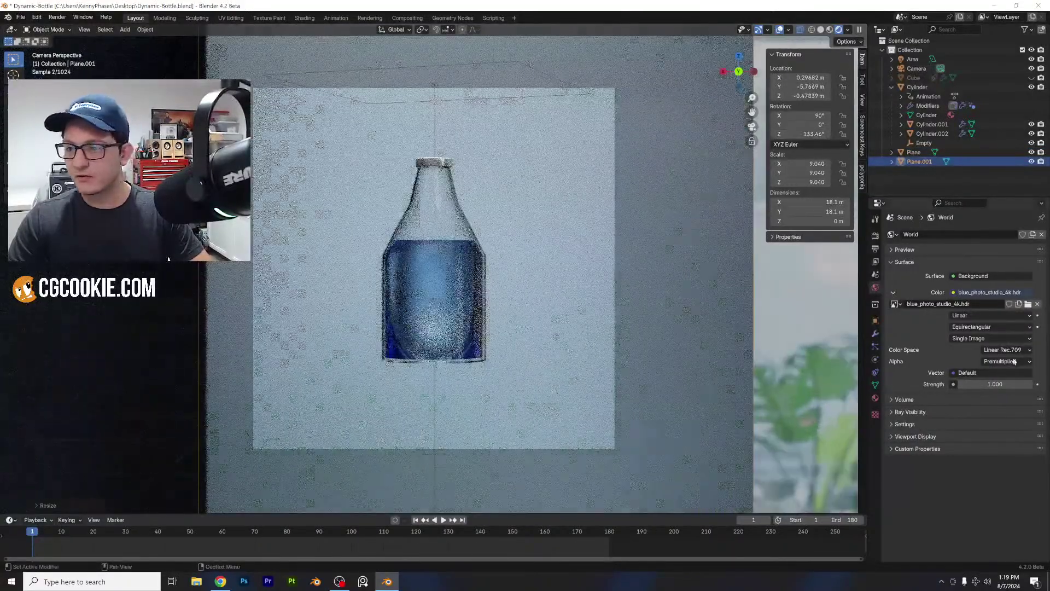
- Darken the colour of Plane.001's Glass BSDF material, Material.004
click(875, 397)
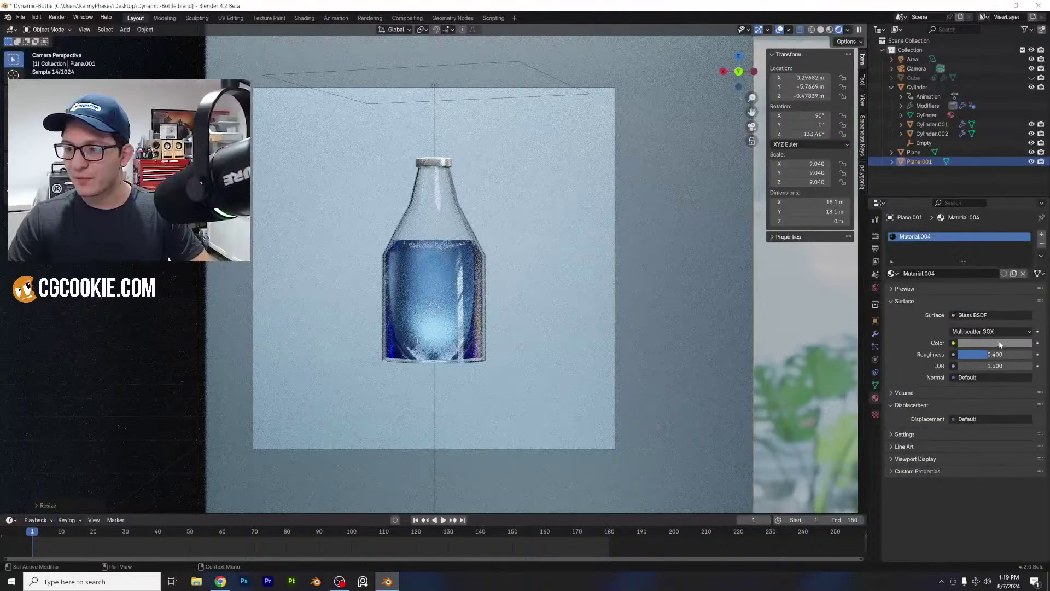
click(1000, 345)
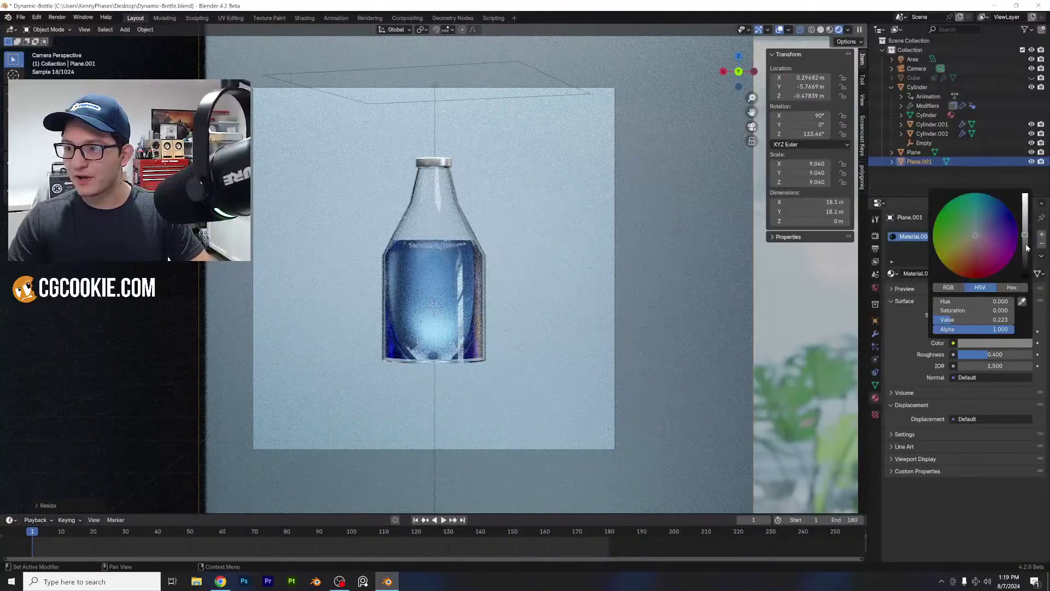
drag(1026, 245, 1025, 255)
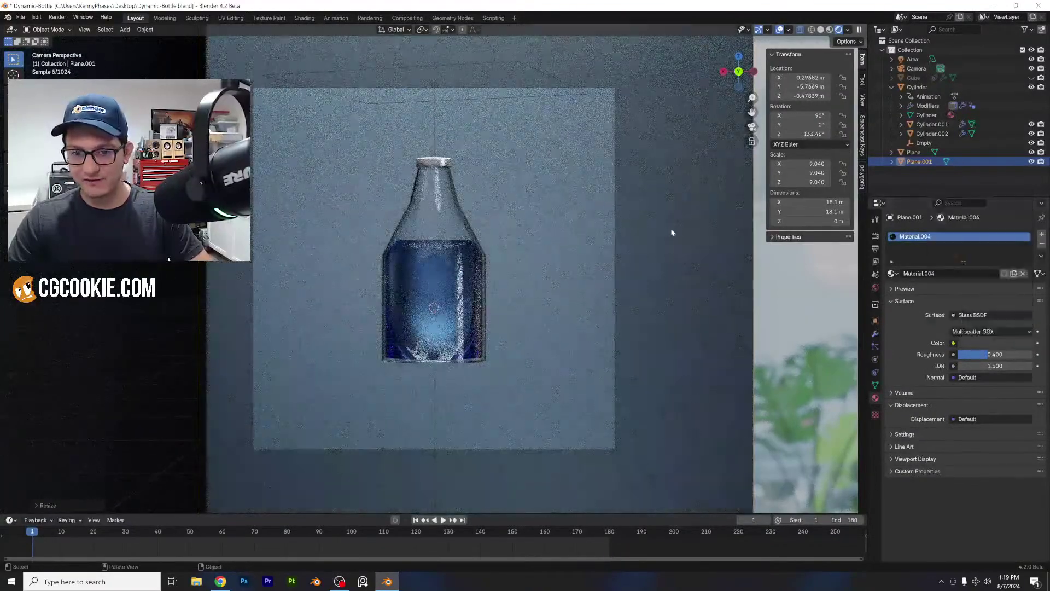
- Select the area light above the bottle and set its power to 2000 W
click(437, 90)
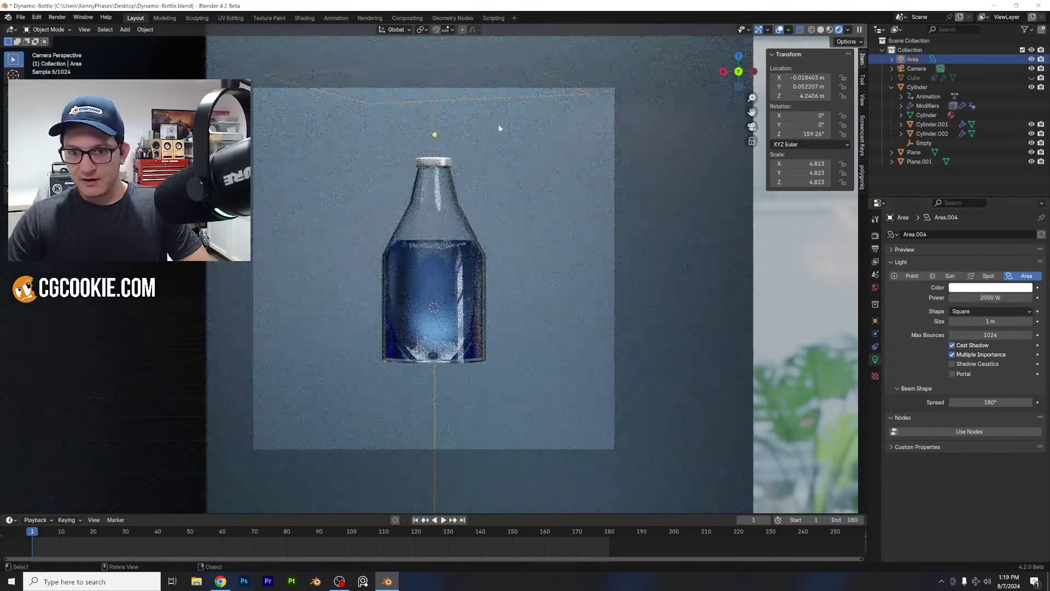
- Duplicate the area light to the side of the bottle at about X 3.27 m, Z 1.28 m and rotate it toward the bottle
key(shift+d)
click(324, 268)
key(r)
click(273, 111)
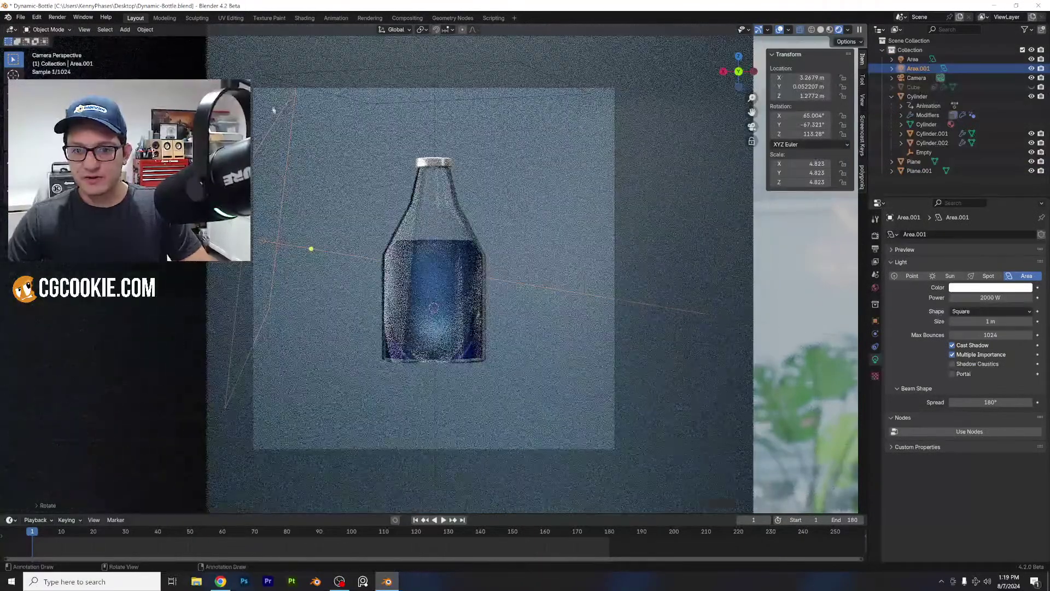
- Enlarge the duplicated area light to a scale of about 6.617 and move it out to about X 4.67 m, Z 1.36 m
key(s)
click(304, 68)
key(g)
click(230, 65)
- Switch to the Animation workspace, set its camera view to rendered shading and widen that view around the bottle
middle_drag(453, 158, 462, 202)
click(335, 17)
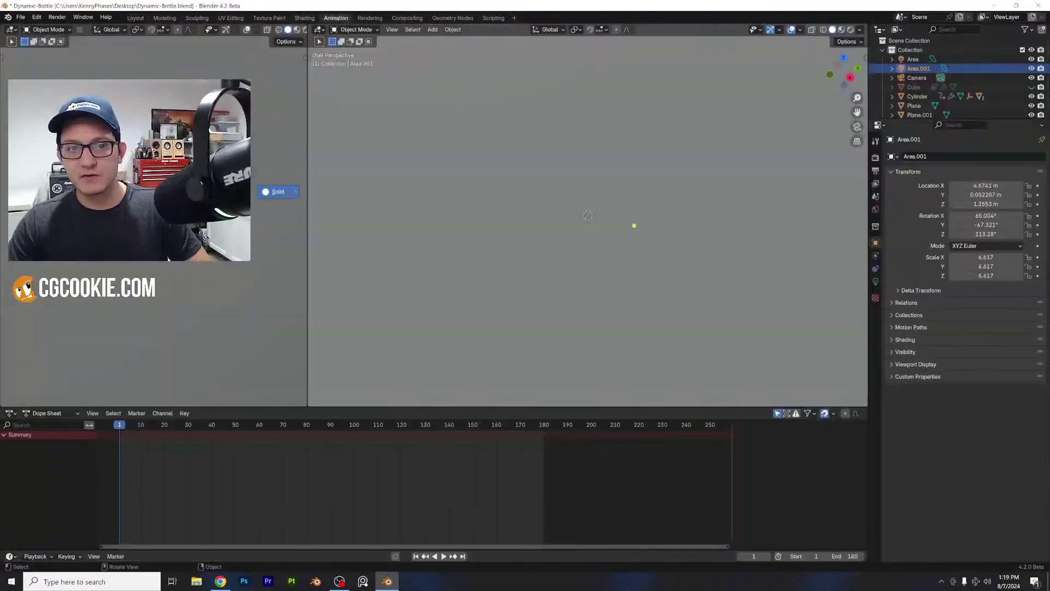
click(203, 137)
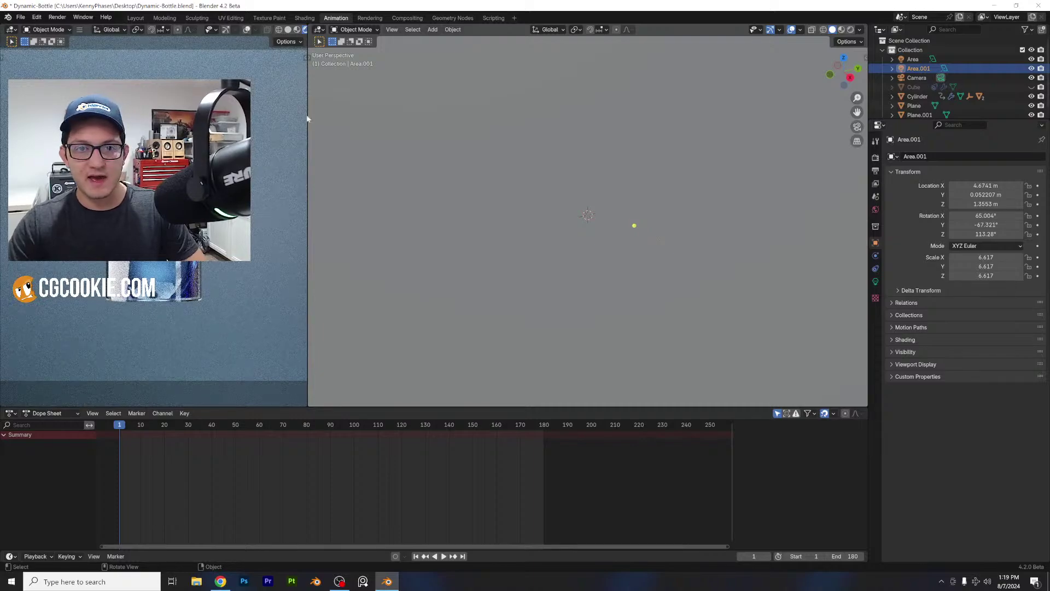
click(311, 109)
drag(308, 108, 544, 131)
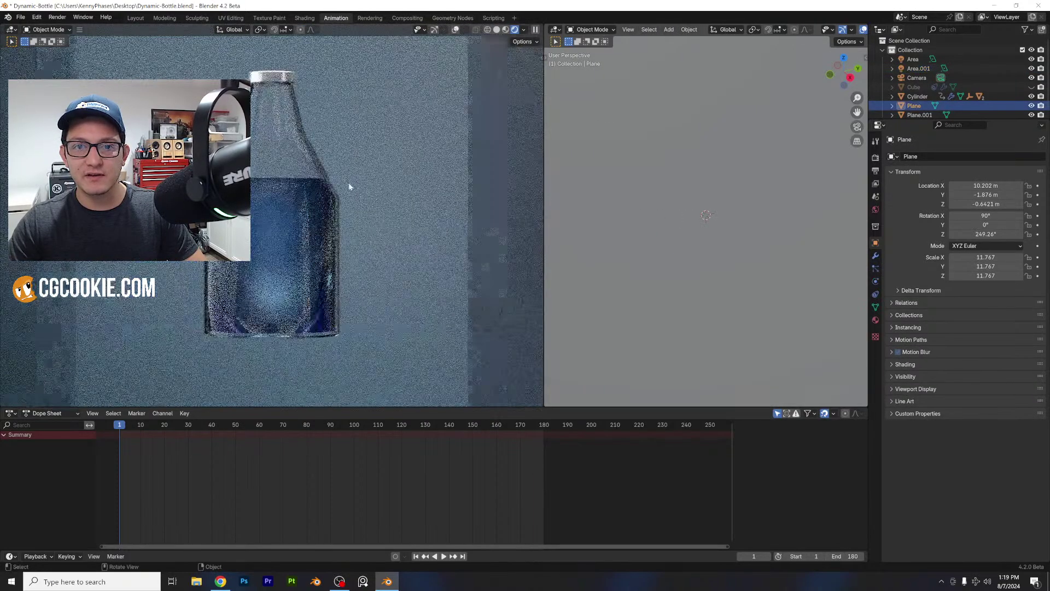
scroll(349, 185, down, 1)
shift+middle_drag(333, 186, 450, 187)
- Move the side light Area.001 to about X 4.49 m, Y -2.94 m, Z 1.47 m
middle_drag(654, 185, 698, 282)
scroll(701, 222, up, 4)
click(639, 241)
middle_drag(638, 241, 637, 252)
key(g)
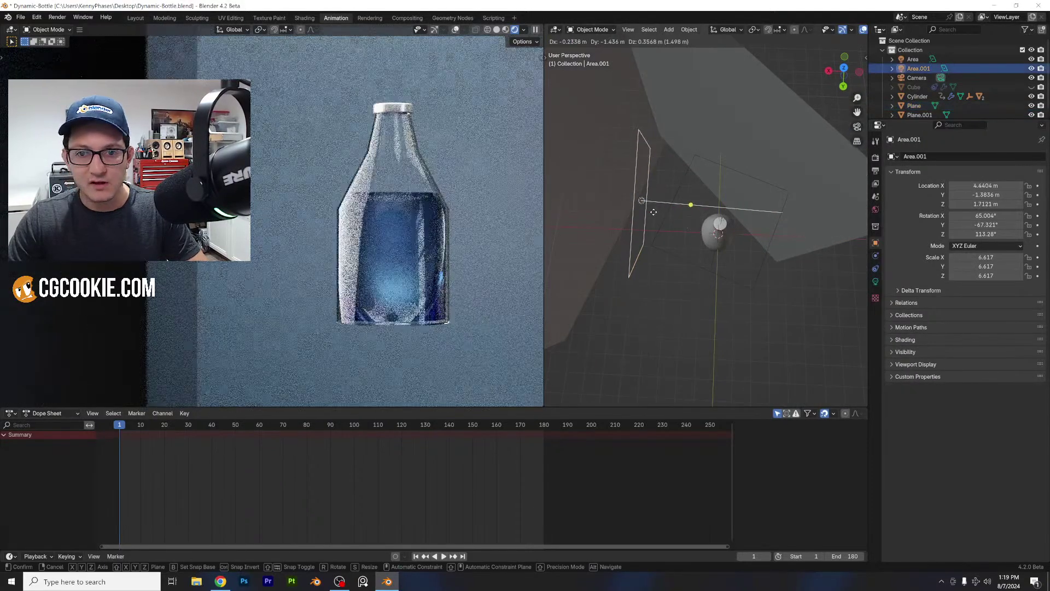
click(660, 211)
key(g)
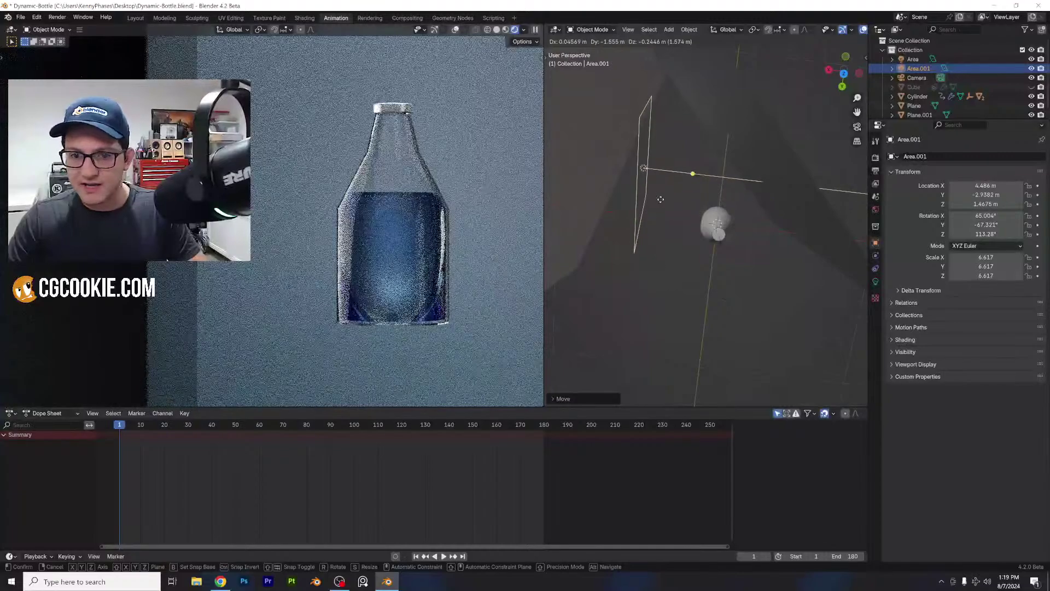
click(661, 199)
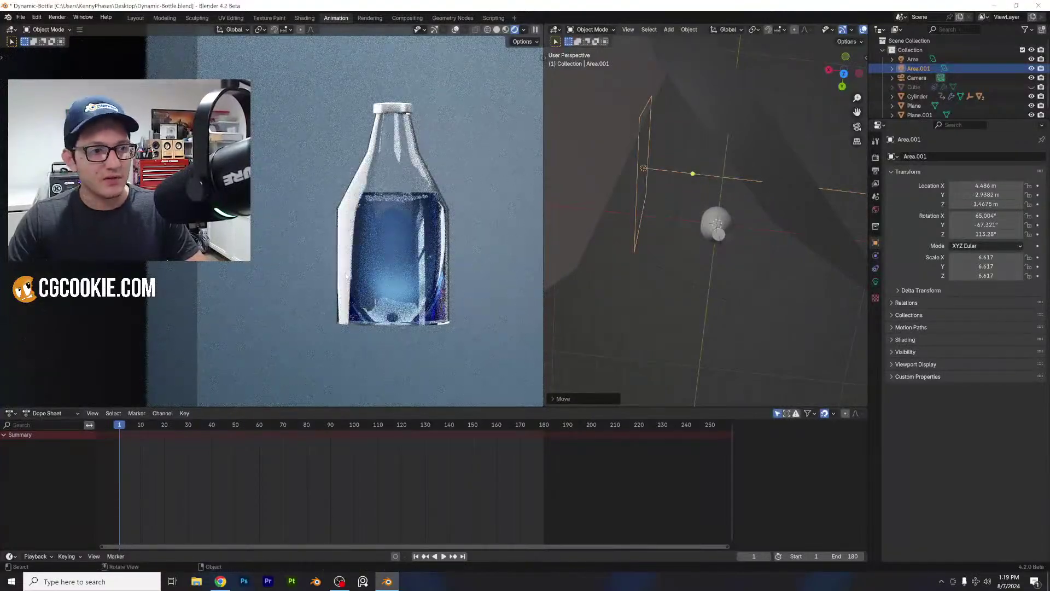
- Change Area.001's shape to Rectangle and make it a thin strip of about 4.26 m by 0.12 m
scroll(365, 250, up, 3)
scroll(421, 249, down, 2)
shift+middle_drag(411, 243, 414, 241)
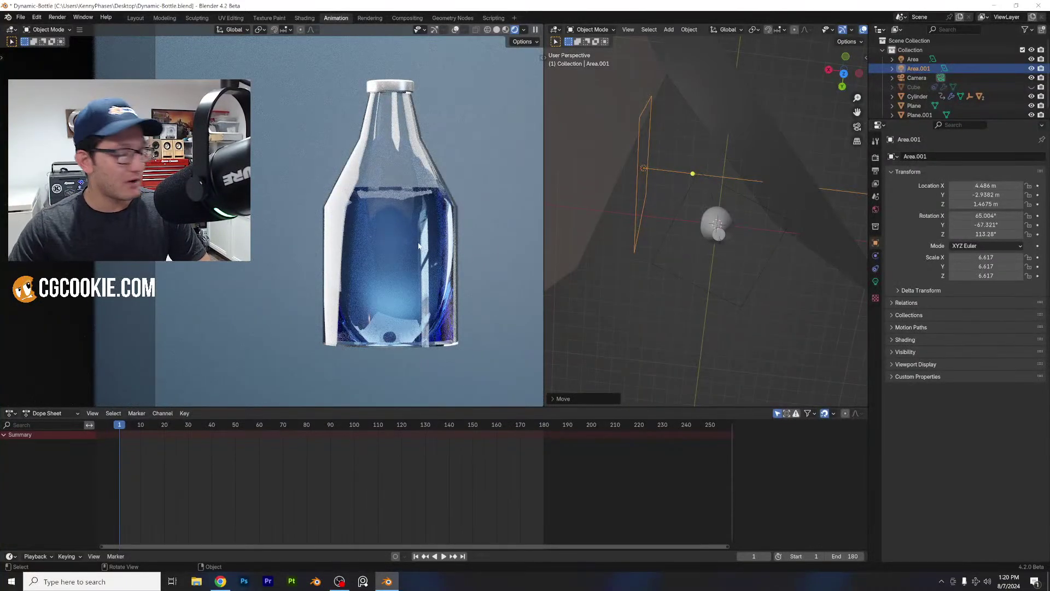
middle_drag(661, 158, 844, 262)
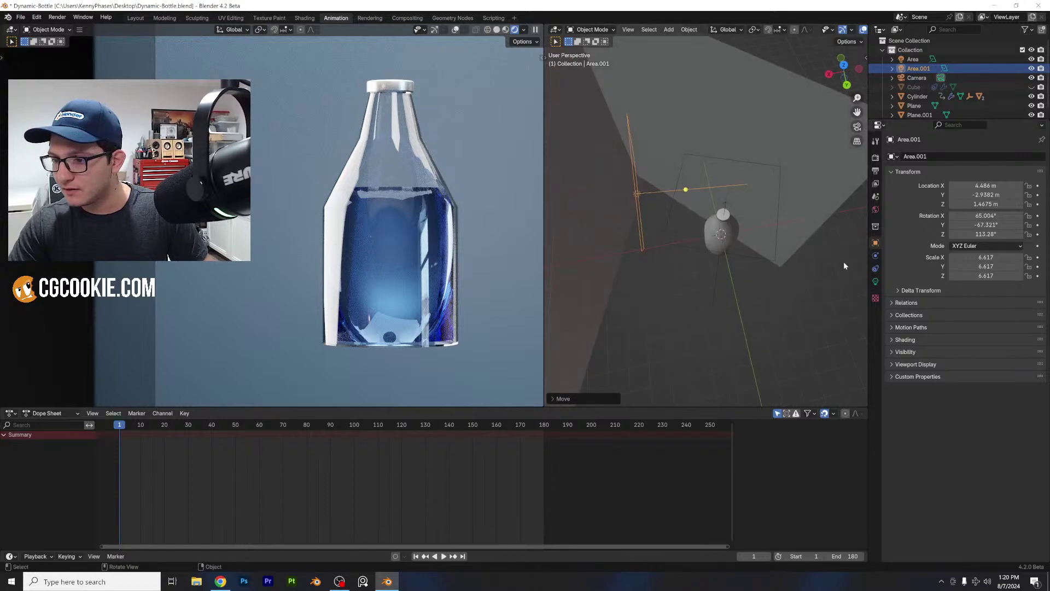
click(875, 281)
middle_drag(616, 200, 705, 194)
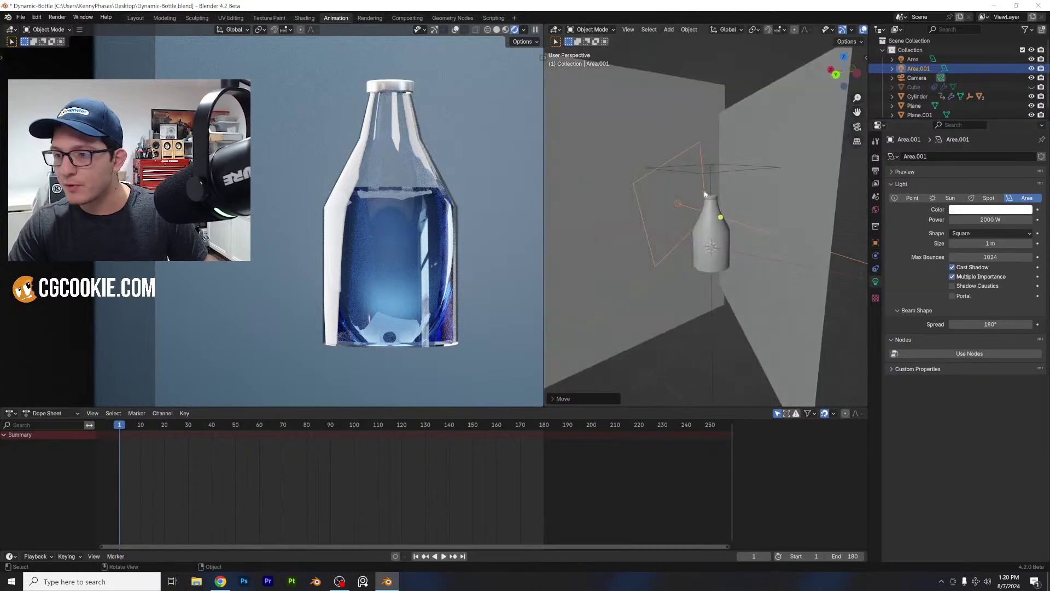
click(990, 233)
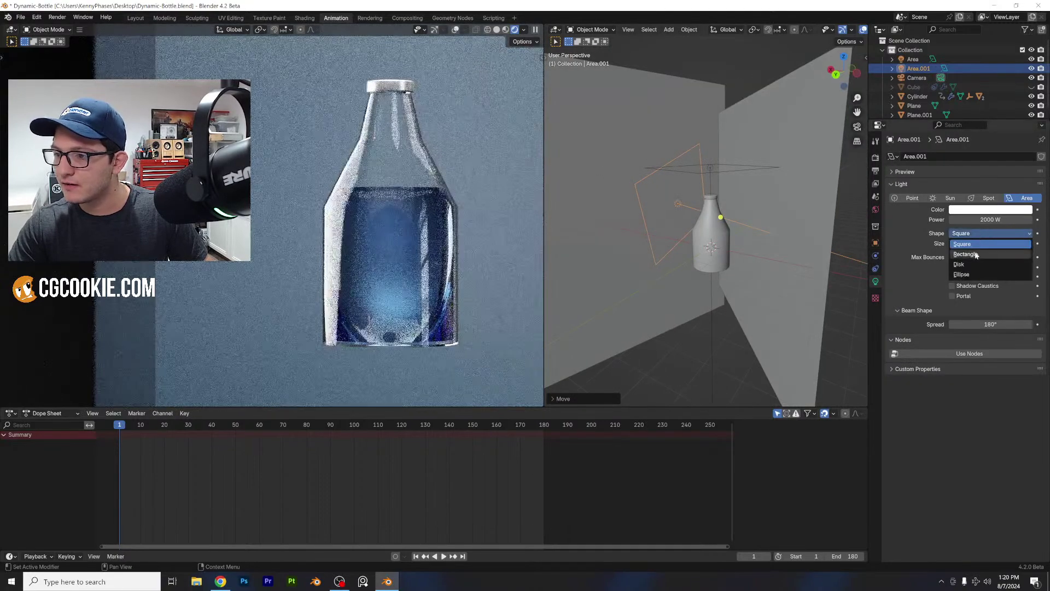
click(979, 243)
drag(987, 243, 1028, 243)
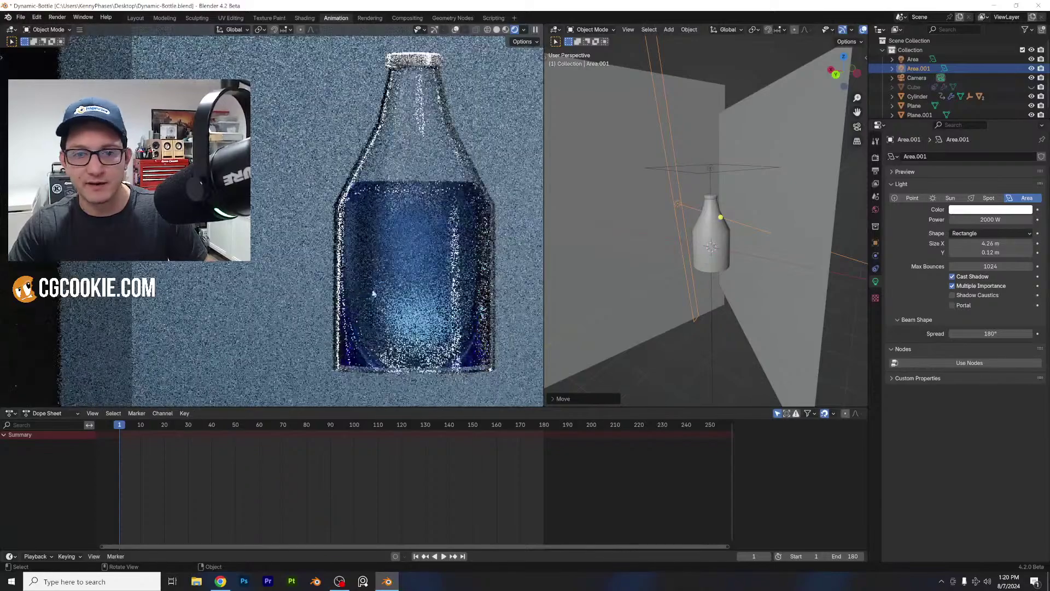
- Select the side backdrop Plane, show its material, and hide the plane to compare the bottle's reflections
scroll(388, 282, down, 4)
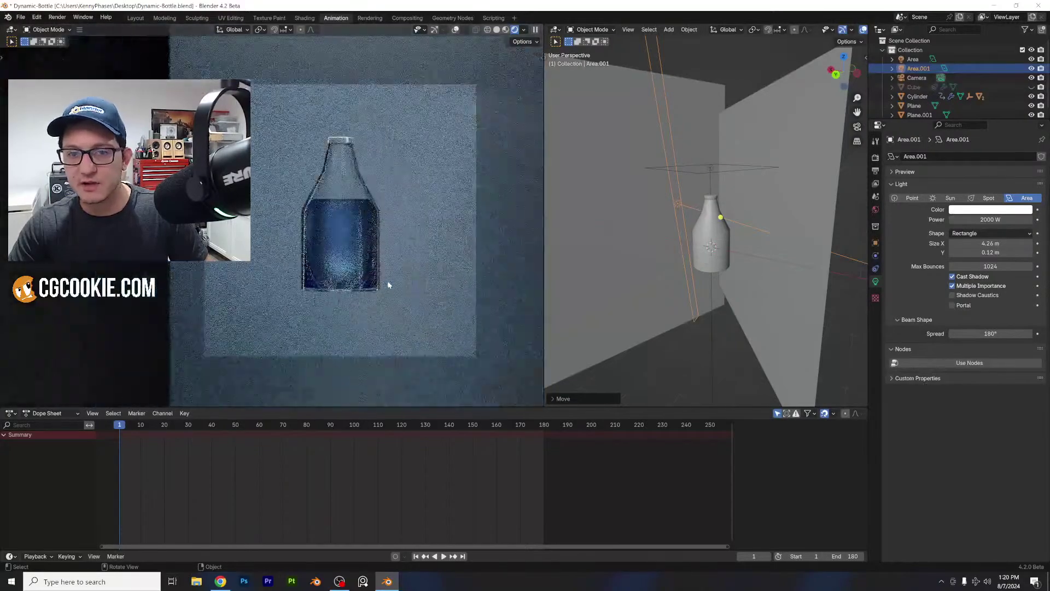
scroll(389, 284, up, 3)
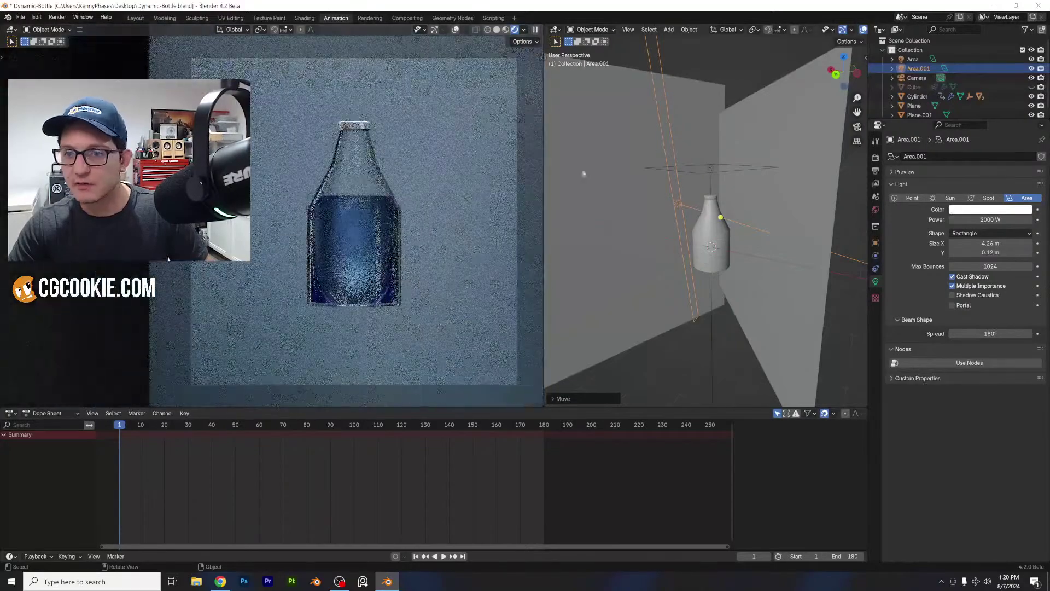
click(583, 171)
click(876, 321)
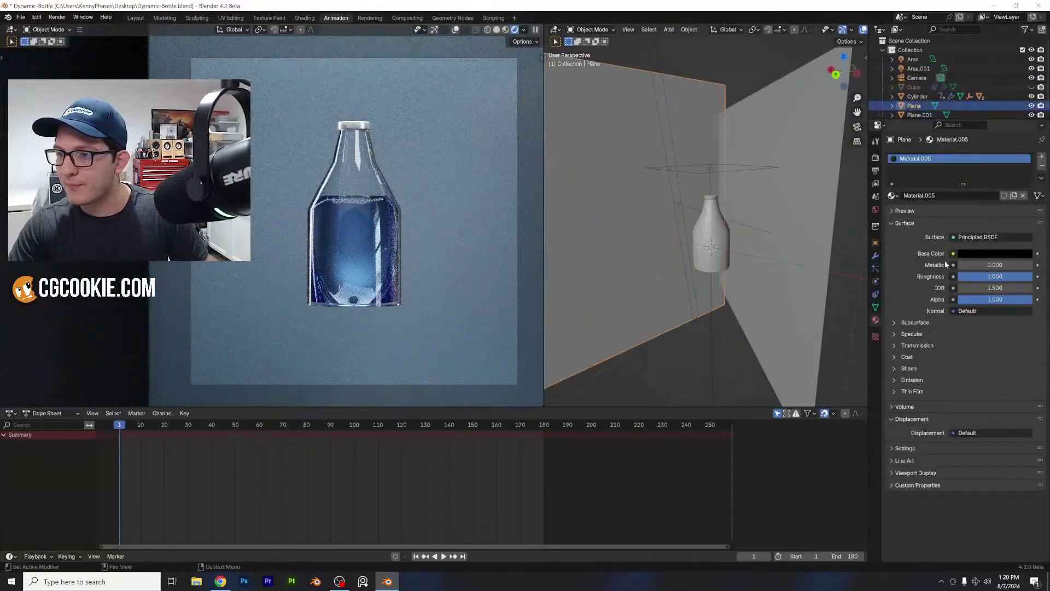
click(1031, 106)
click(1032, 106)
click(1032, 106)
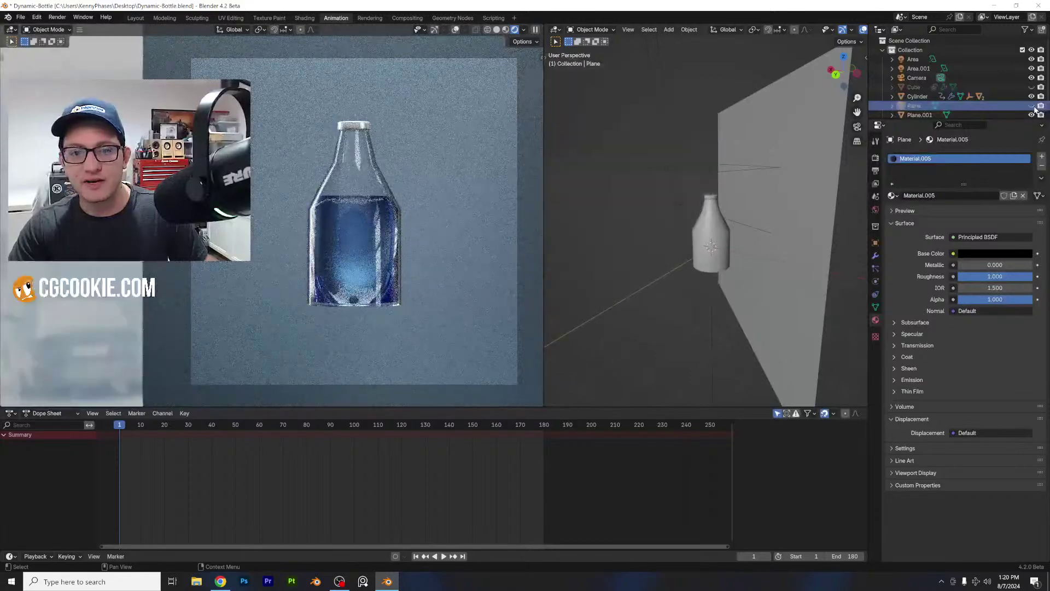
scroll(428, 307, up, 1)
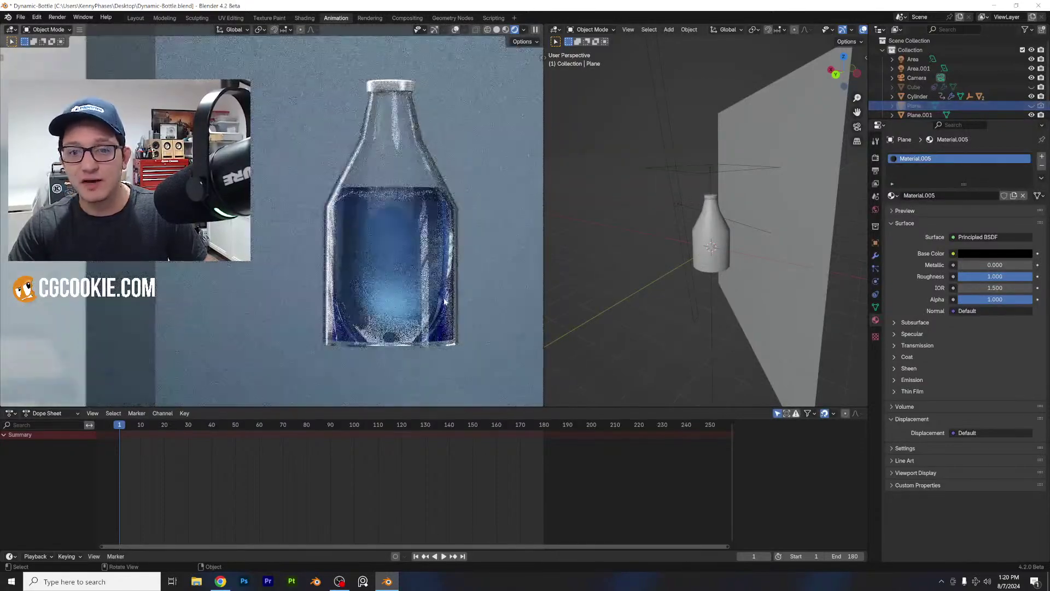
- Set the camera's focal length to 182 mm
click(917, 78)
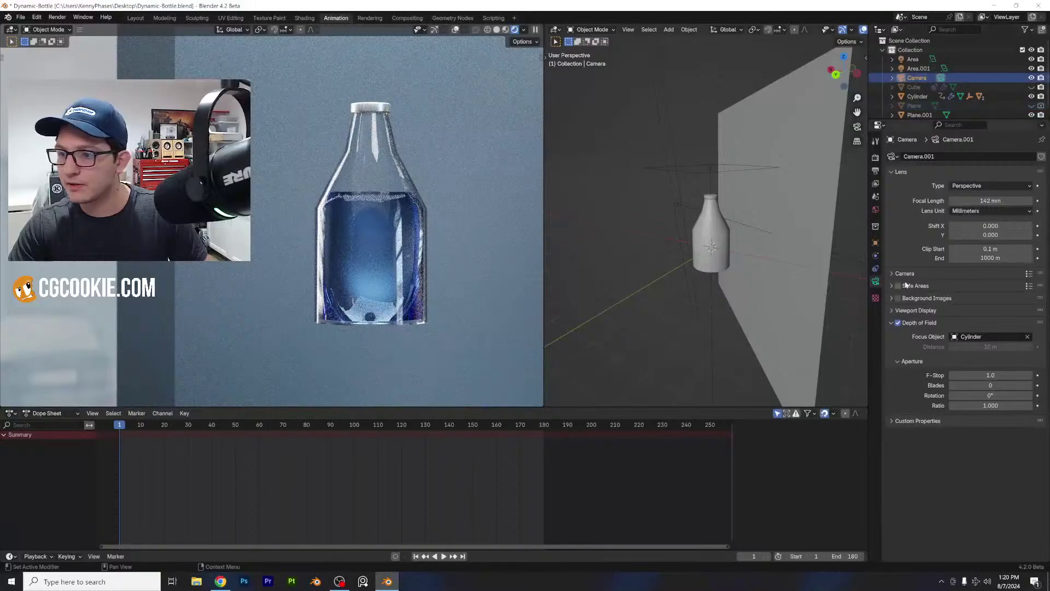
drag(991, 200, 1011, 200)
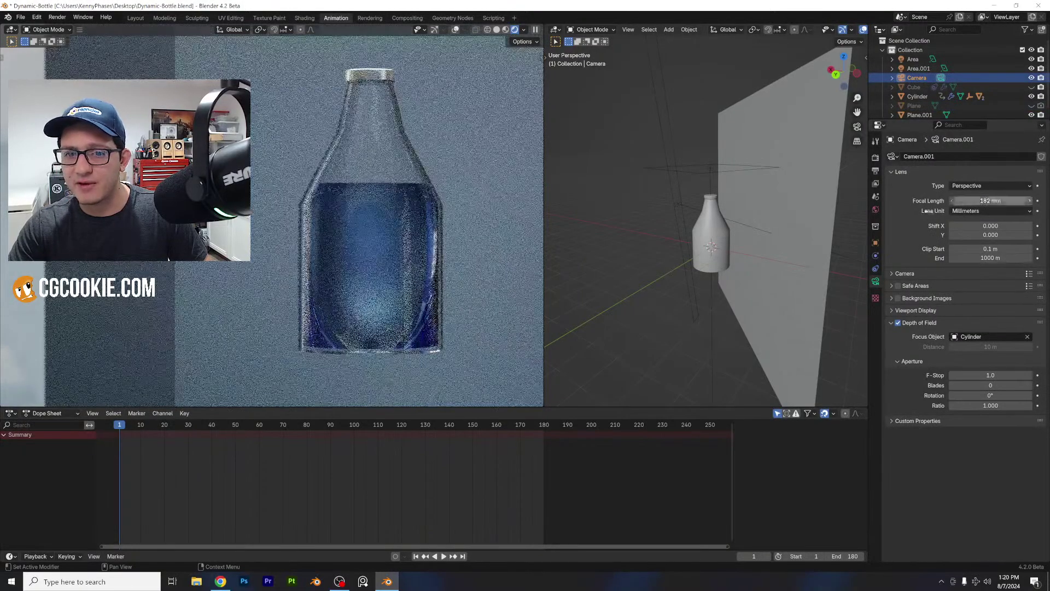
scroll(463, 289, down, 2)
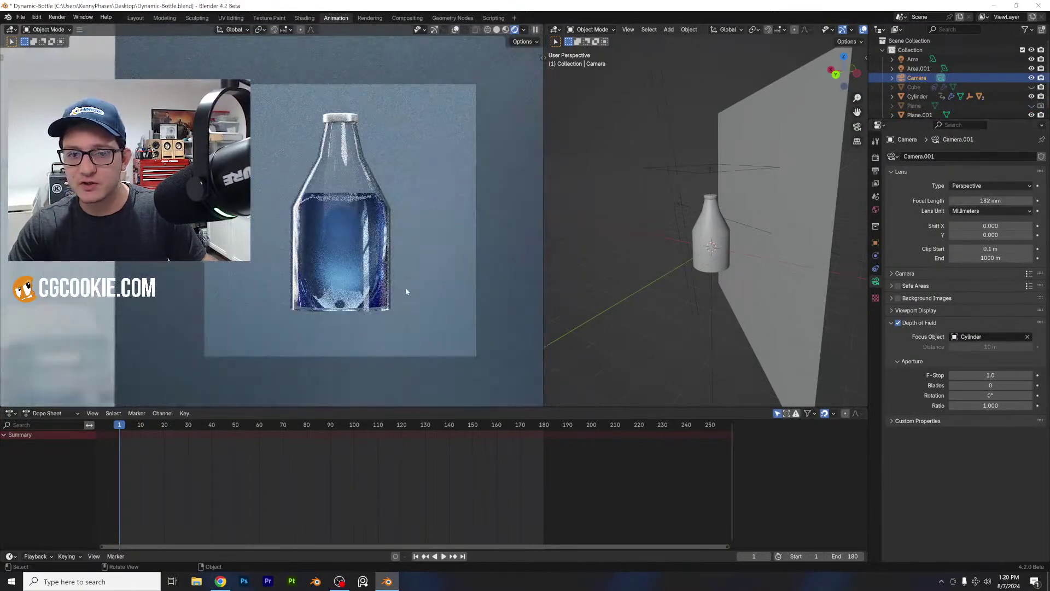
- Play the rendered animation to frame 44 and examine the tilted bottle and its liquid from the side
key(space)
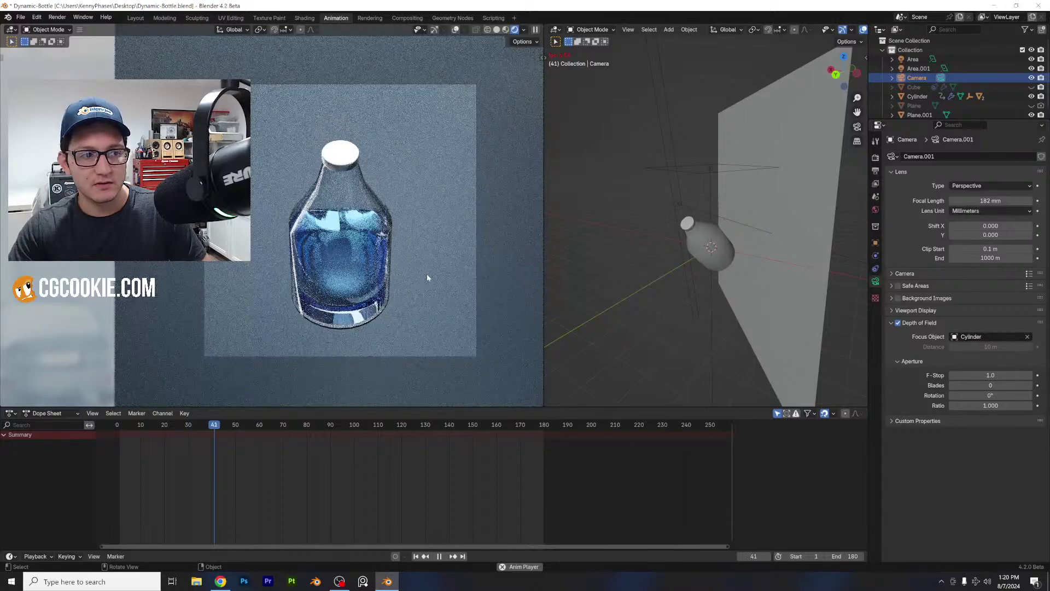
key(space)
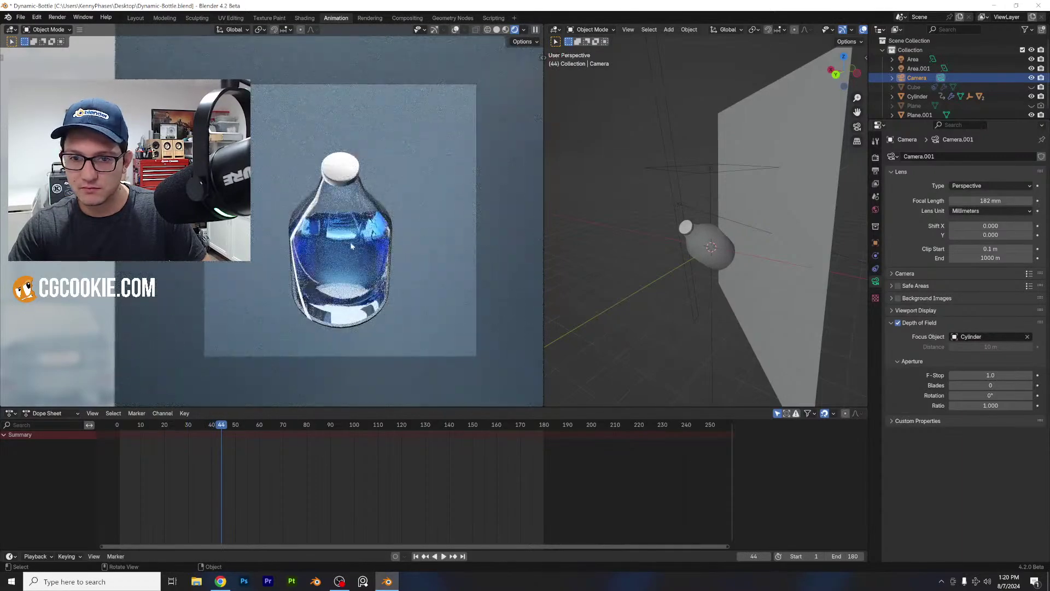
middle_drag(352, 246, 437, 235)
scroll(408, 245, up, 3)
scroll(383, 241, up, 3)
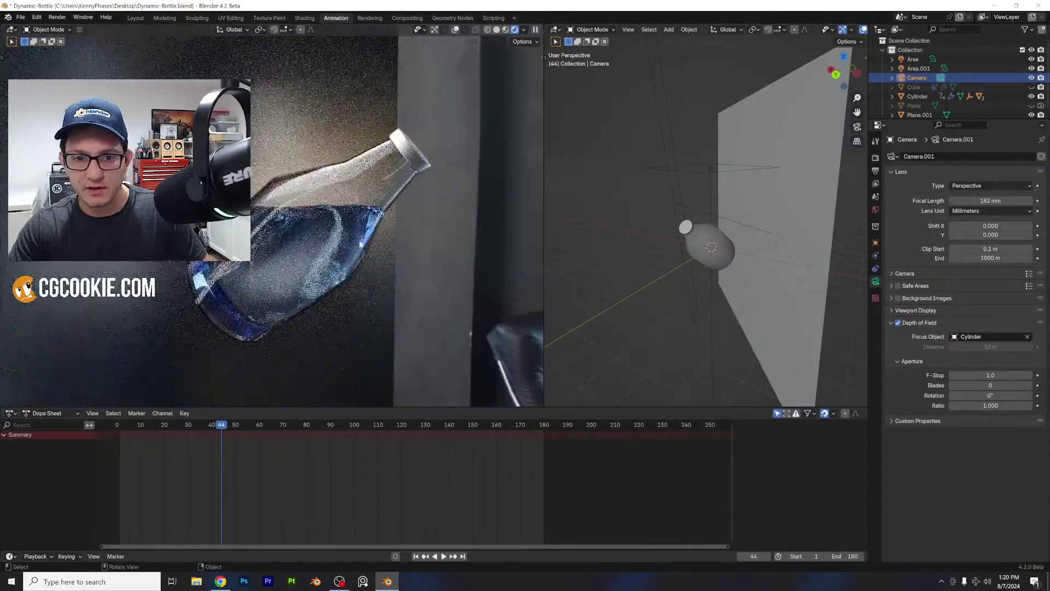
middle_drag(367, 239, 345, 239)
- Play on to frame 61, widen the rendered view and examine the liquid surface in the bottle up close
key(space)
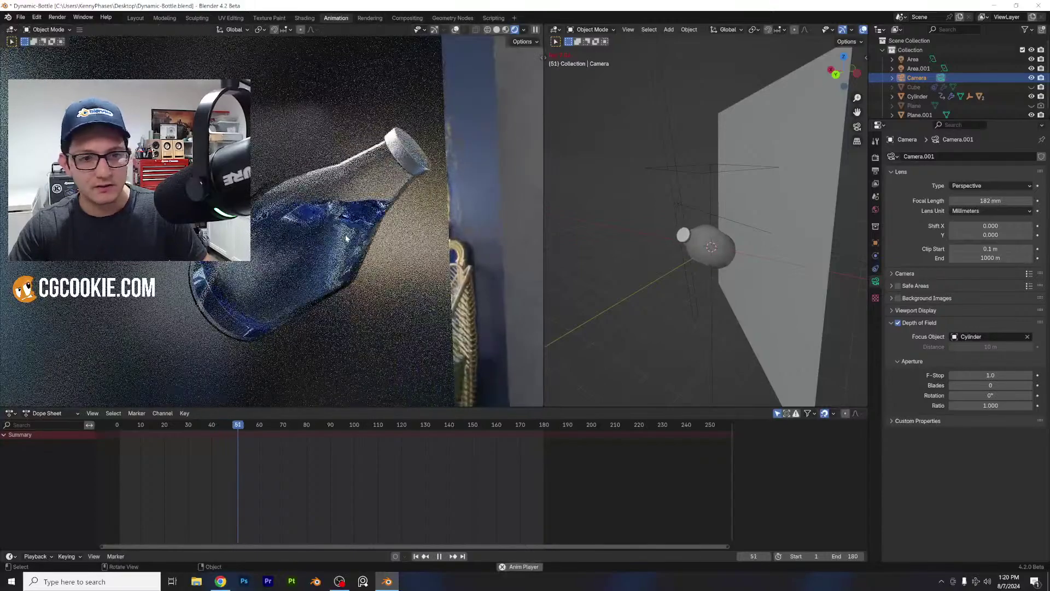
key(space)
drag(543, 196, 659, 218)
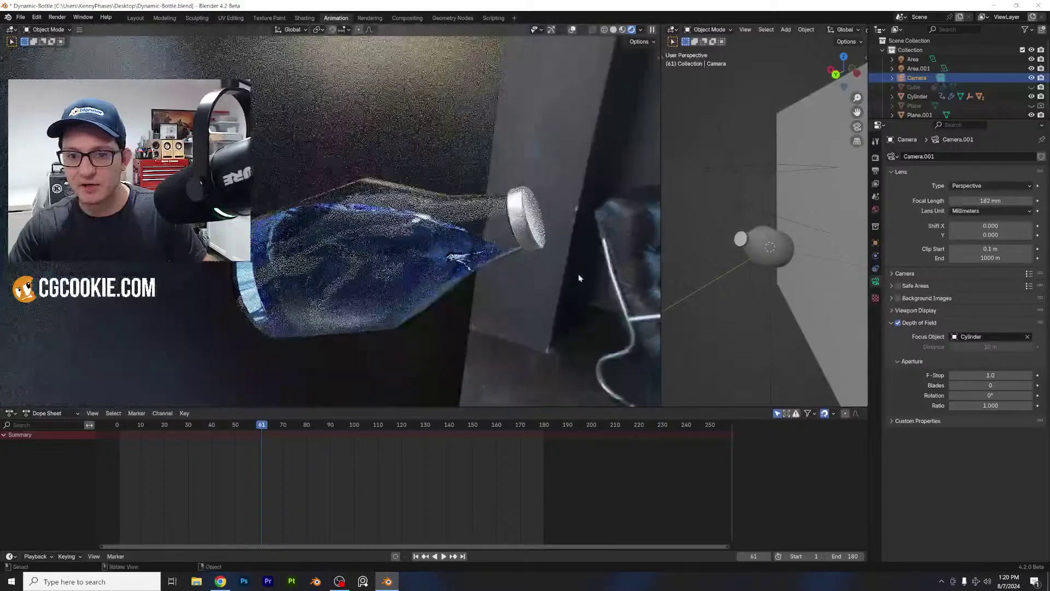
middle_drag(539, 275, 582, 219)
scroll(471, 235, up, 2)
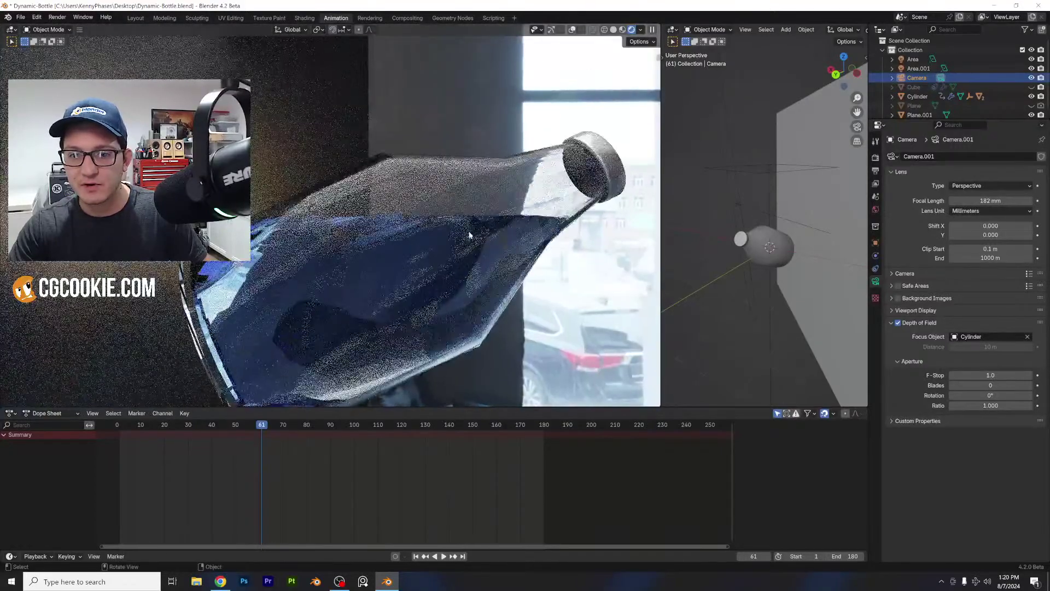
middle_drag(469, 235, 354, 94)
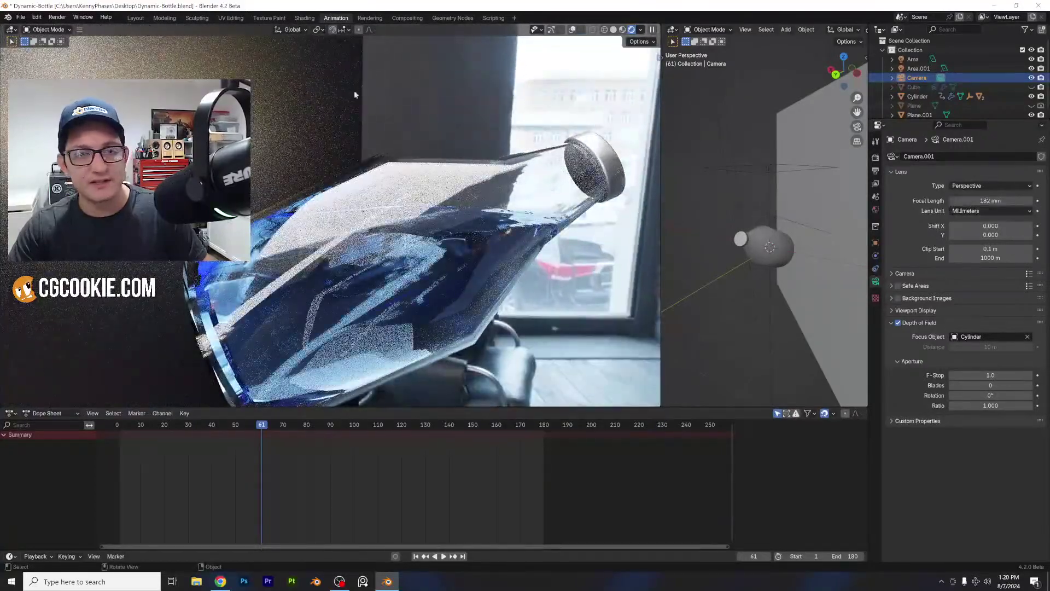
- Return to the Layout workspace in solid shading and play the animation to frame 119 to examine the liquid inside the bottle
click(135, 18)
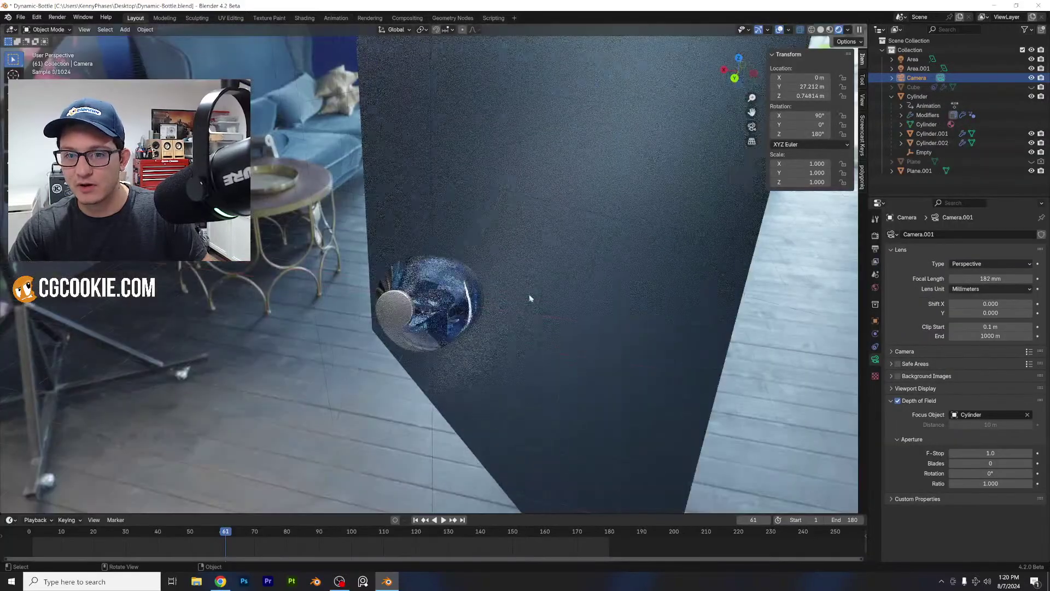
middle_drag(530, 298, 445, 337)
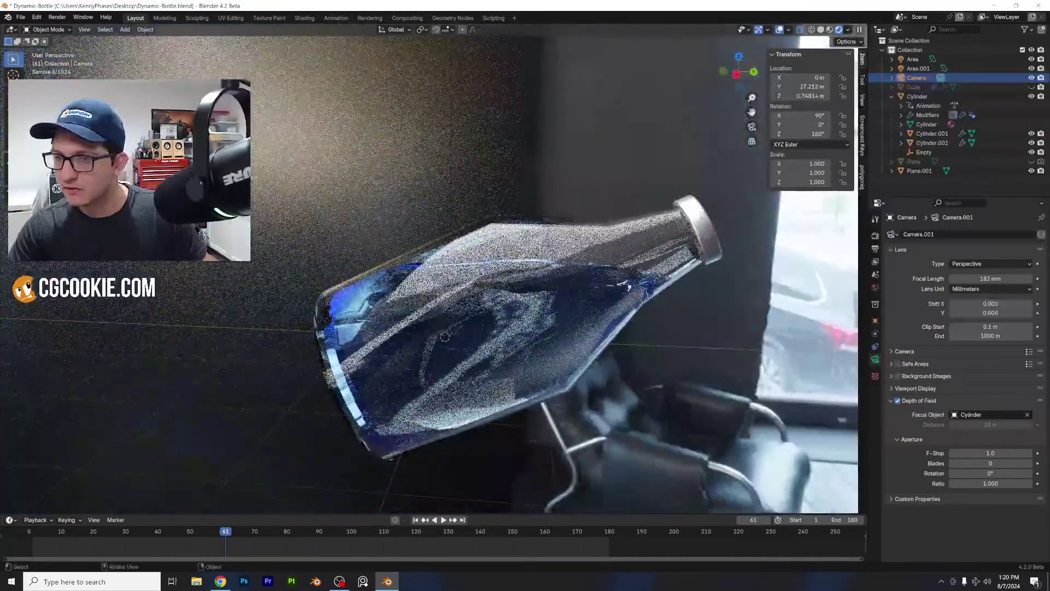
key(z)
click(507, 284)
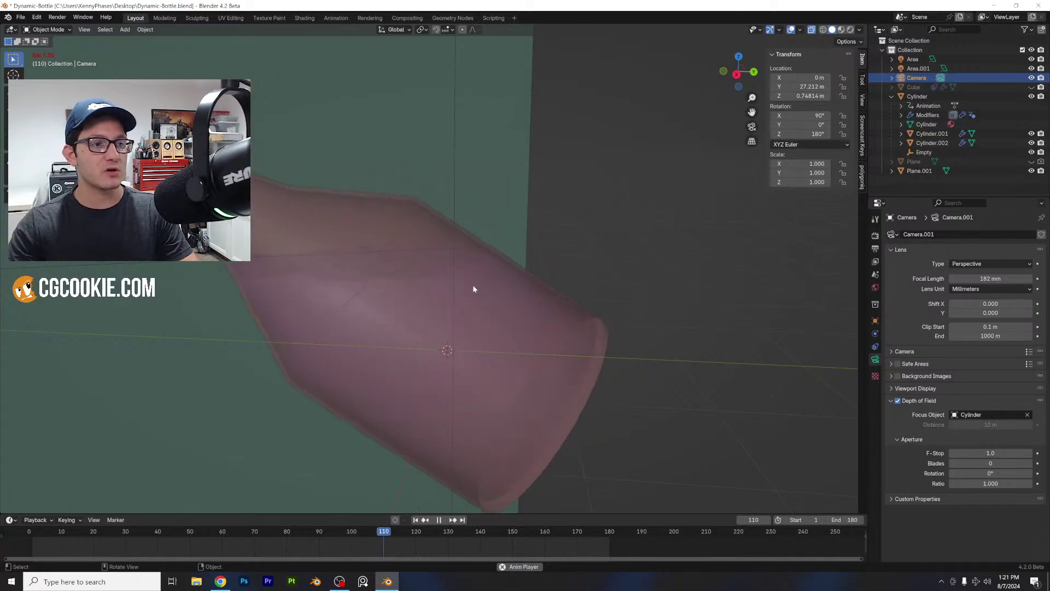
key(space)
middle_drag(476, 281, 559, 290)
scroll(559, 294, up, 1)
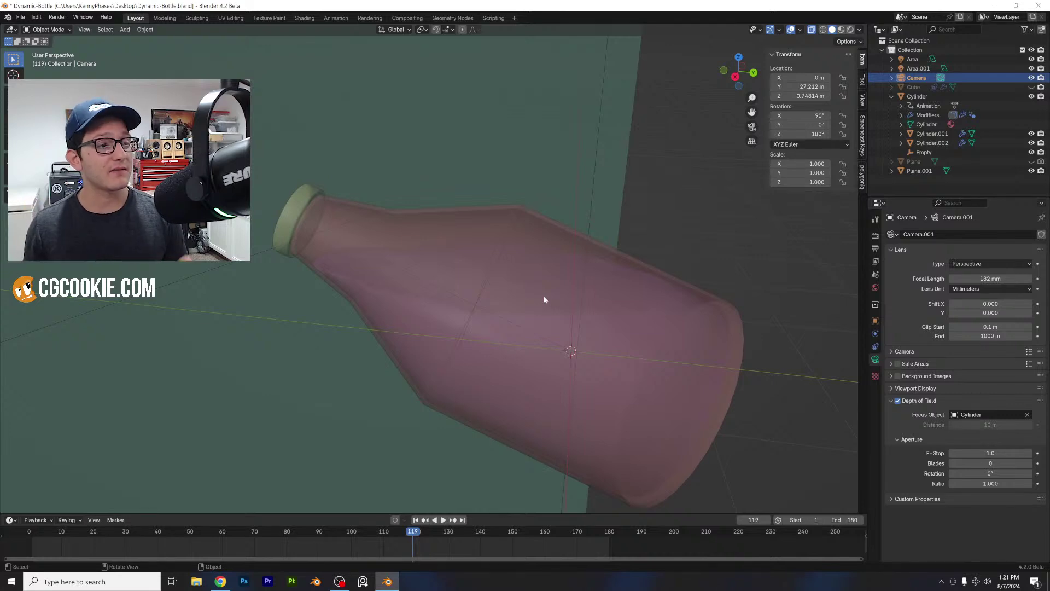
- Save the bottle scene and open Liquid-Leveler.blend from the Instagram-Blender-Files folder
click(25, 21)
click(36, 38)
click(487, 308)
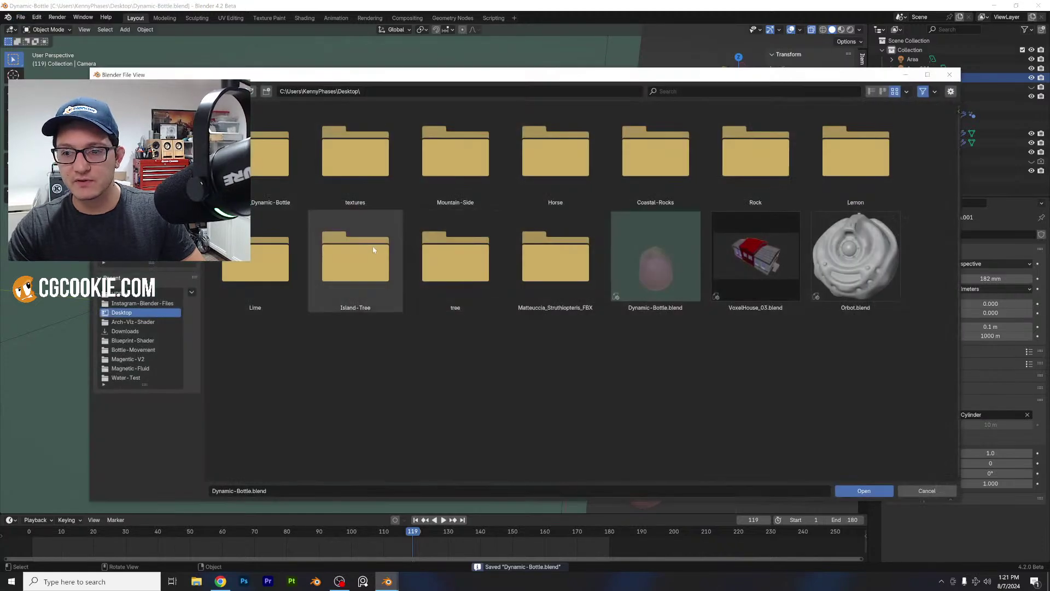
double_click(358, 254)
scroll(592, 392, down, 3)
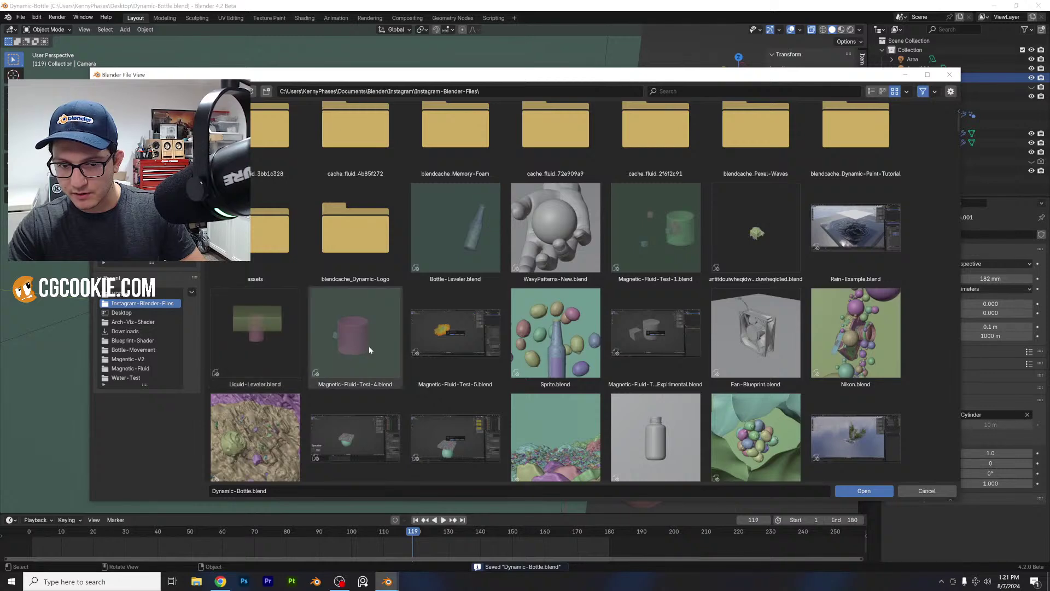
double_click(287, 346)
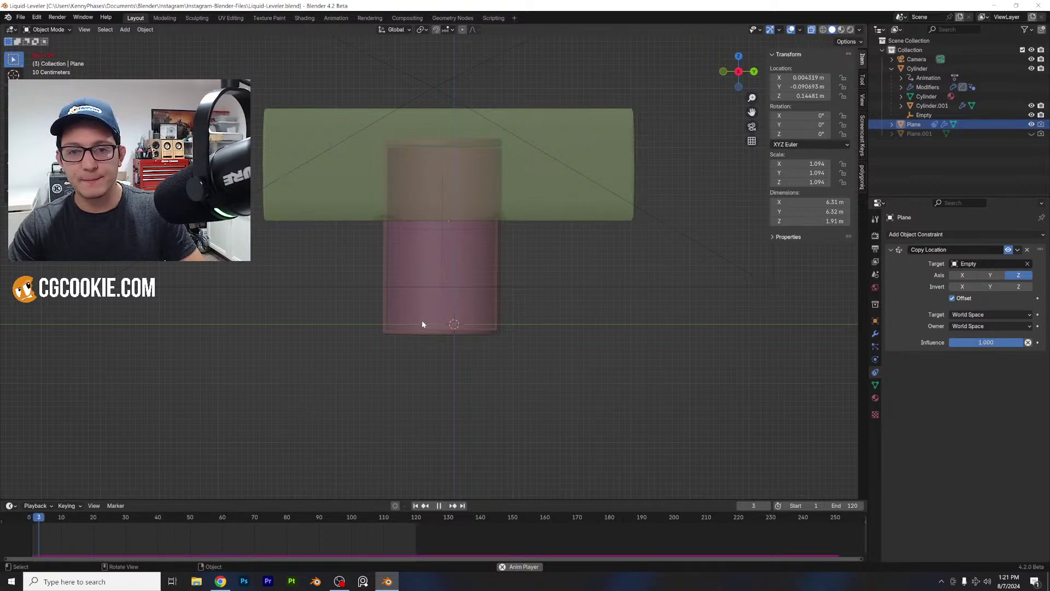
- Stop the playback at frame 9 and hide the large selected plane to expose the cylinder and its liquid
key(space)
scroll(537, 212, up, 2)
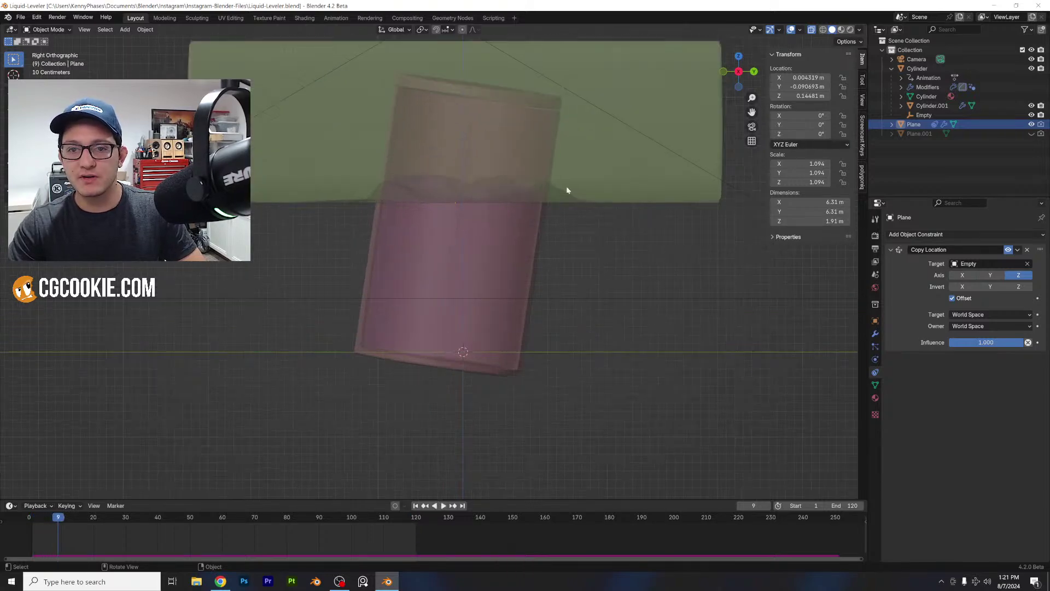
key(h)
middle_drag(584, 186, 587, 250)
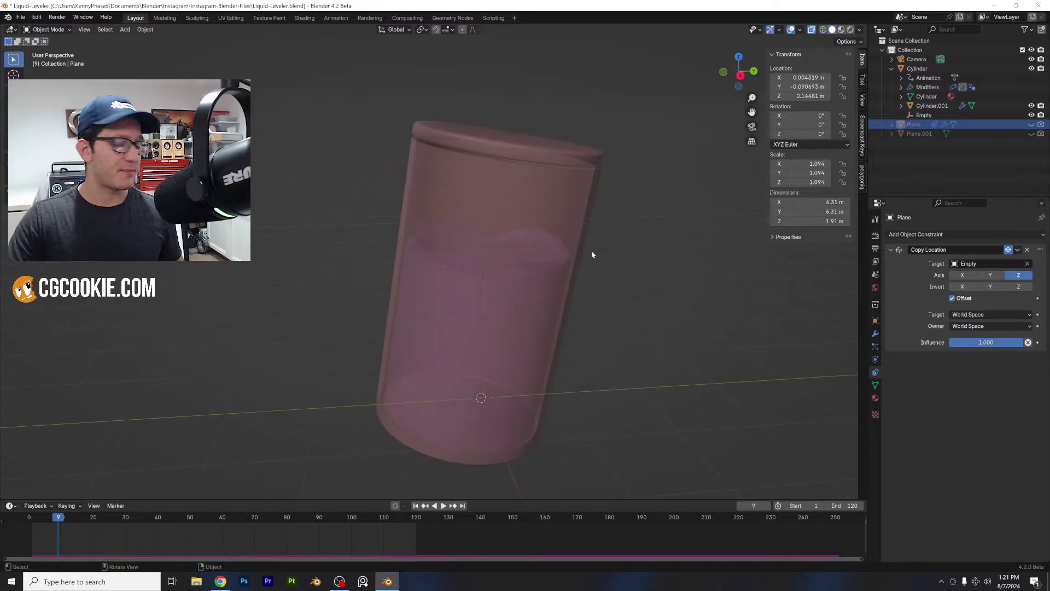
- Play the animation to frame 25 and examine the liquid in the tilting cylinder
scroll(661, 242, up, 1)
key(space)
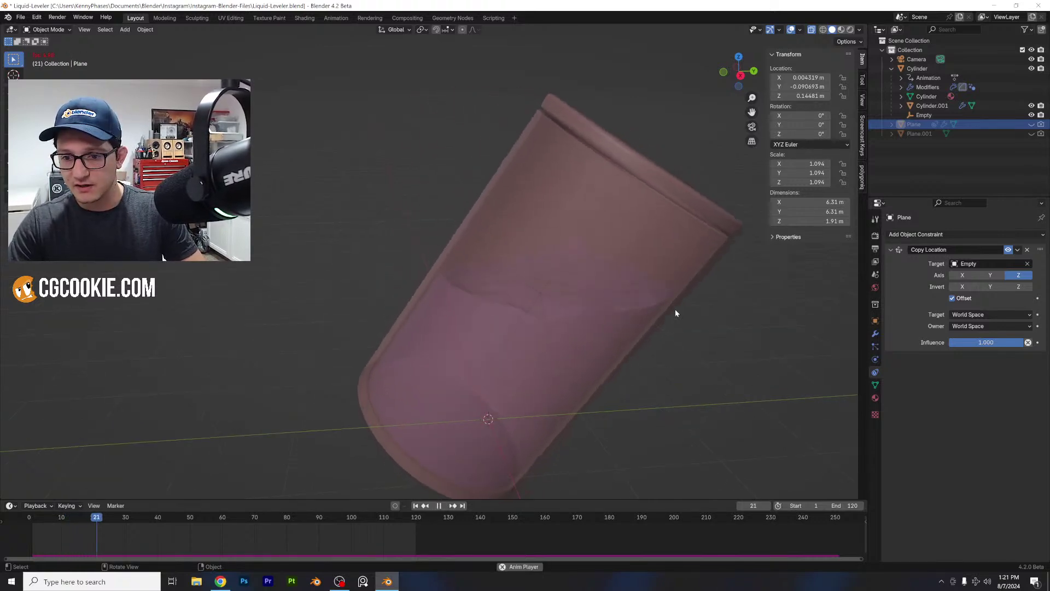
scroll(675, 310, down, 1)
key(space)
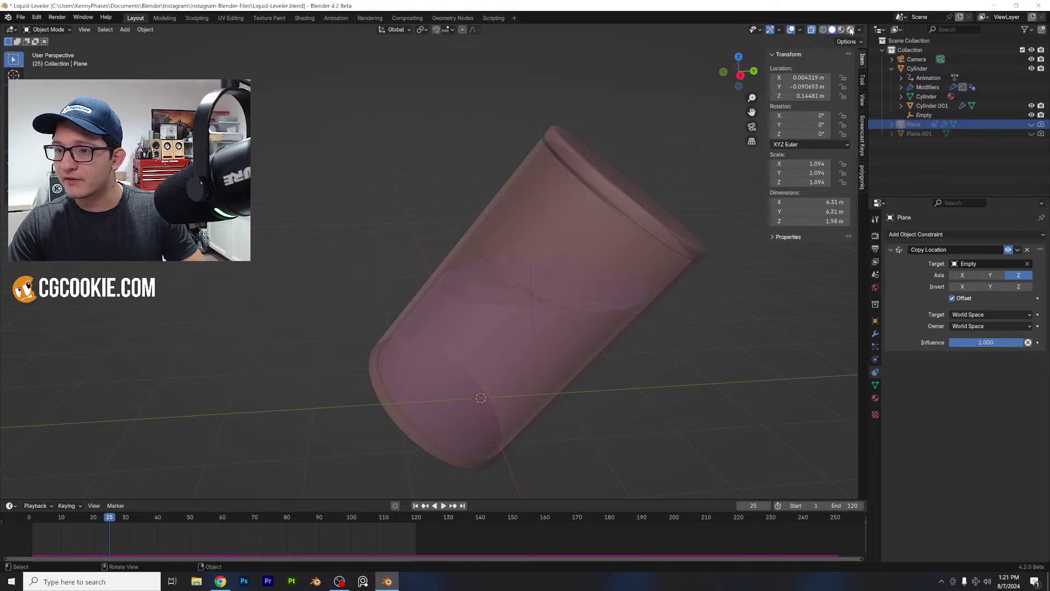
- Switch to rendered shading through the camera and examine the tilted glass and its liquid
click(851, 30)
key(KP_0)
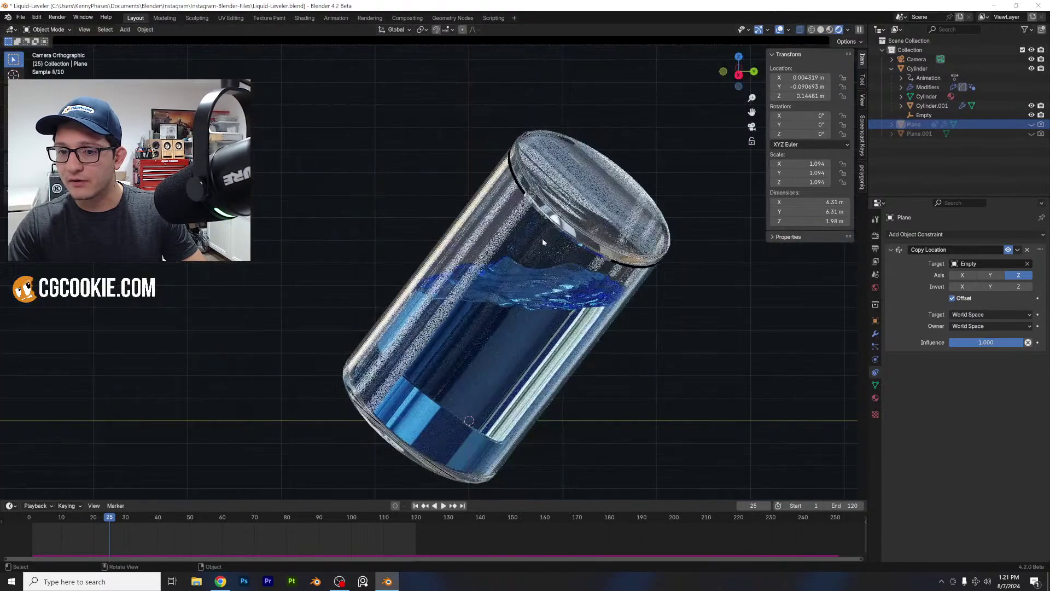
scroll(585, 268, down, 1)
shift+middle_drag(605, 272, 590, 245)
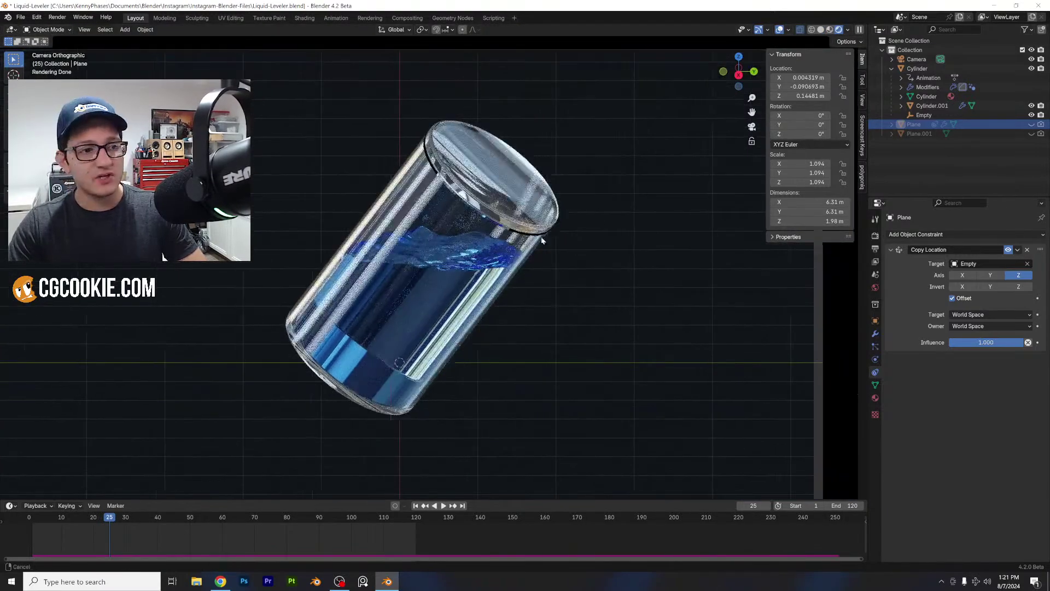
scroll(590, 252, up, 1)
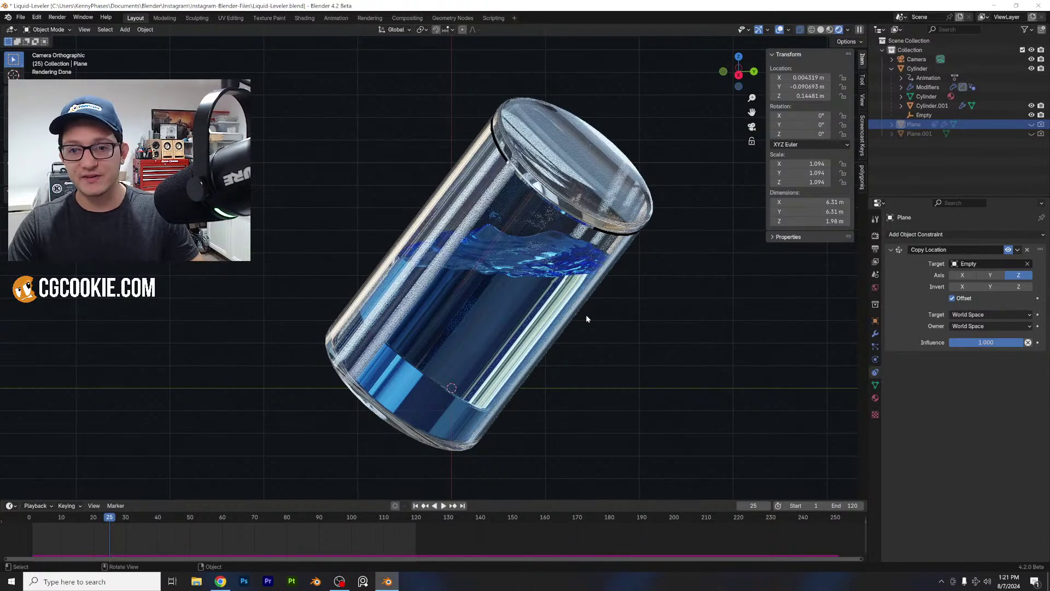
scroll(572, 317, up, 2)
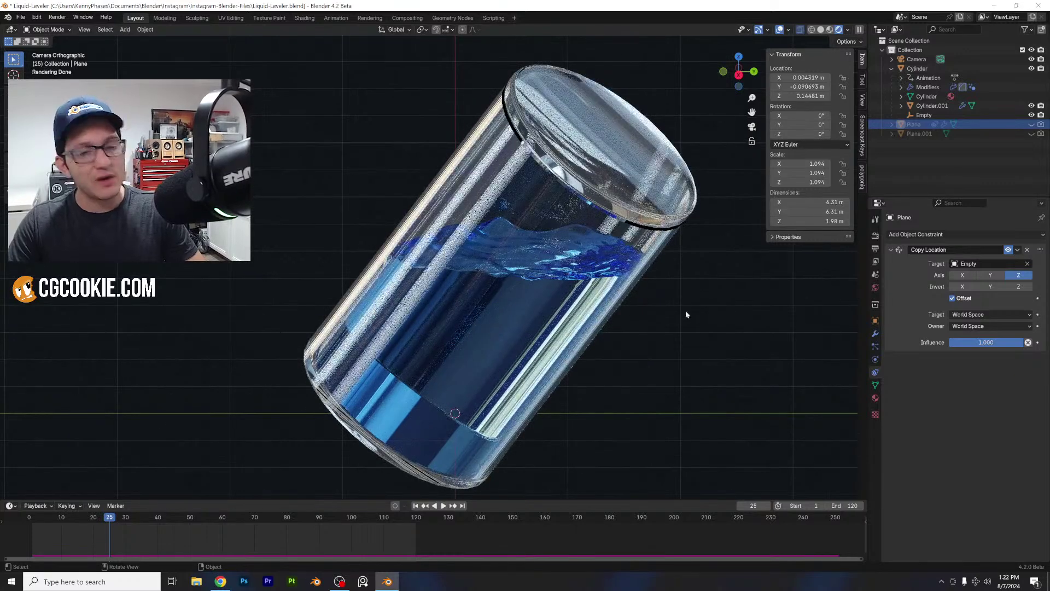
- Turn on the Transparent film option in the render settings and check the glass up close
click(875, 235)
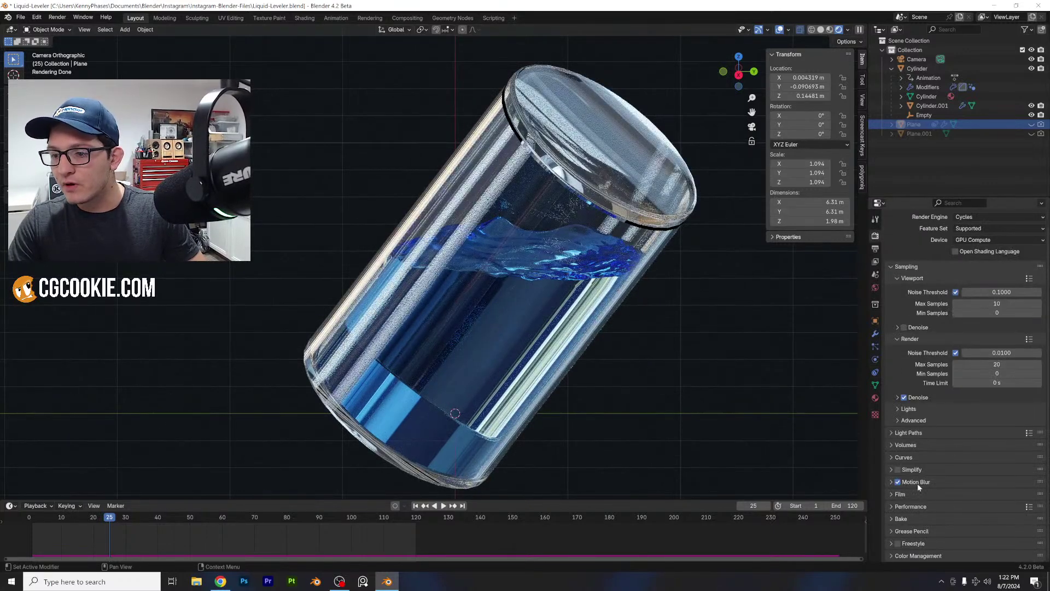
click(899, 494)
scroll(952, 443, down, 4)
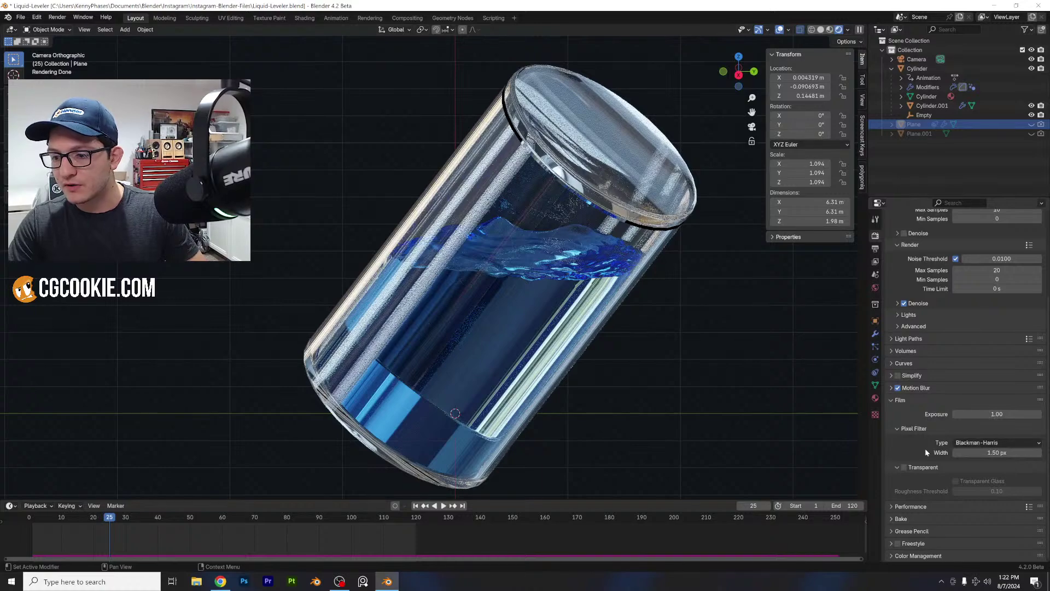
click(904, 467)
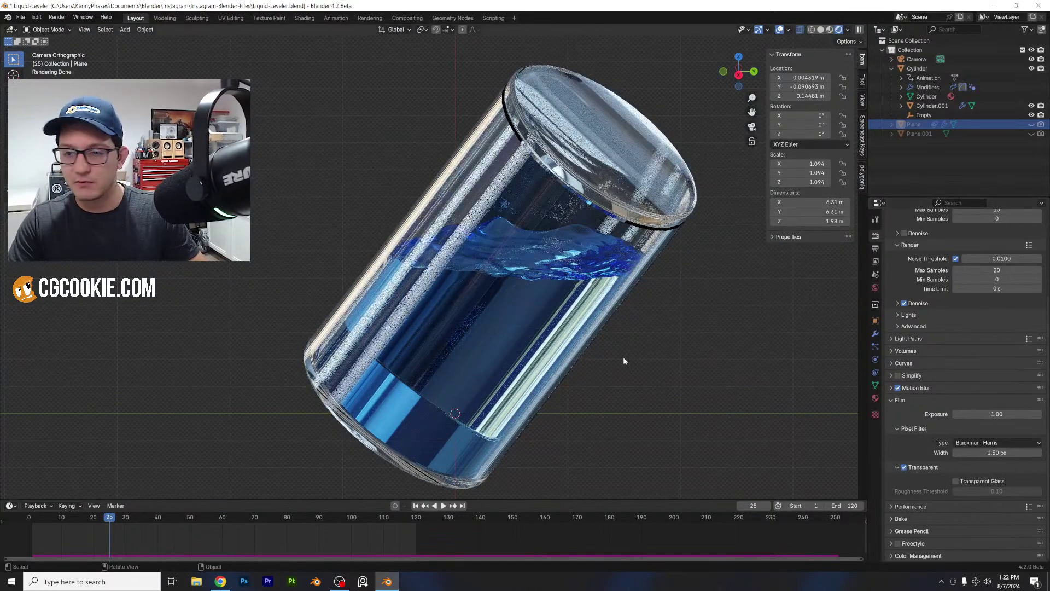
scroll(574, 302, up, 3)
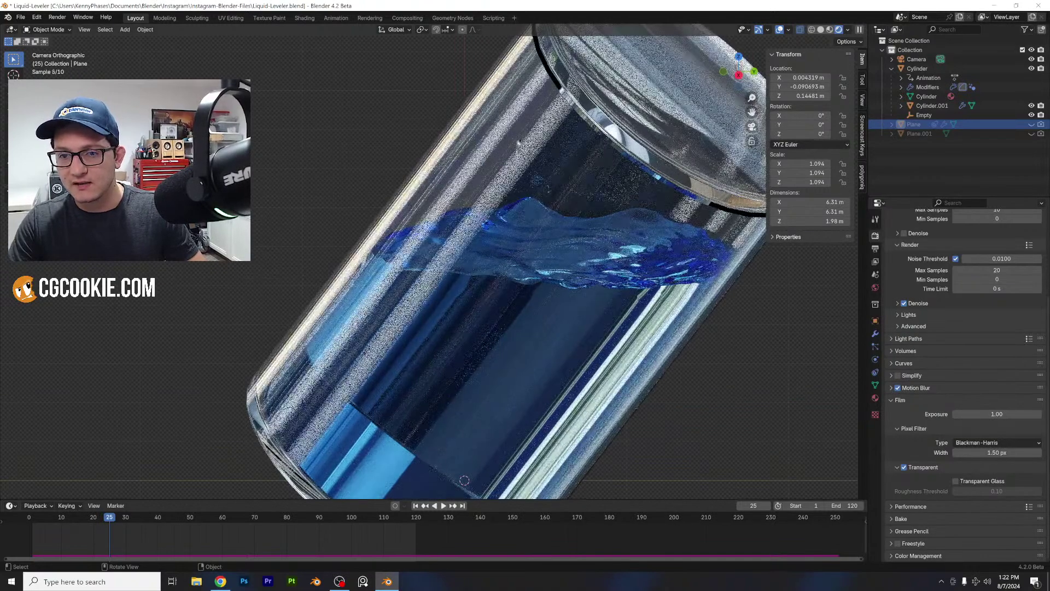
- Try IOR values of 1.2 and 2 on the outer cylinder's glass material
click(584, 251)
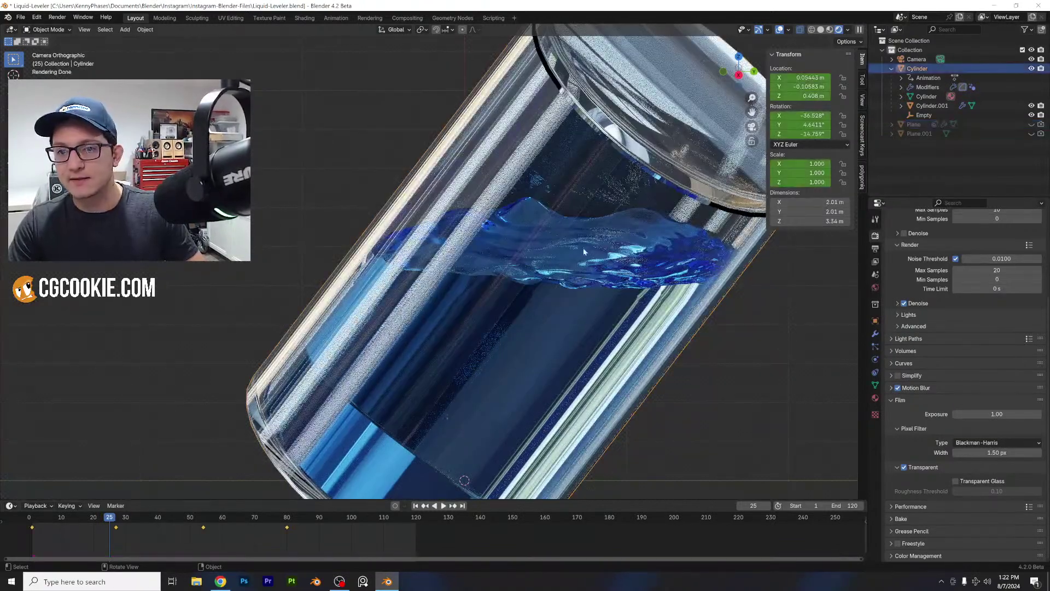
click(875, 397)
scroll(921, 366, up, 4)
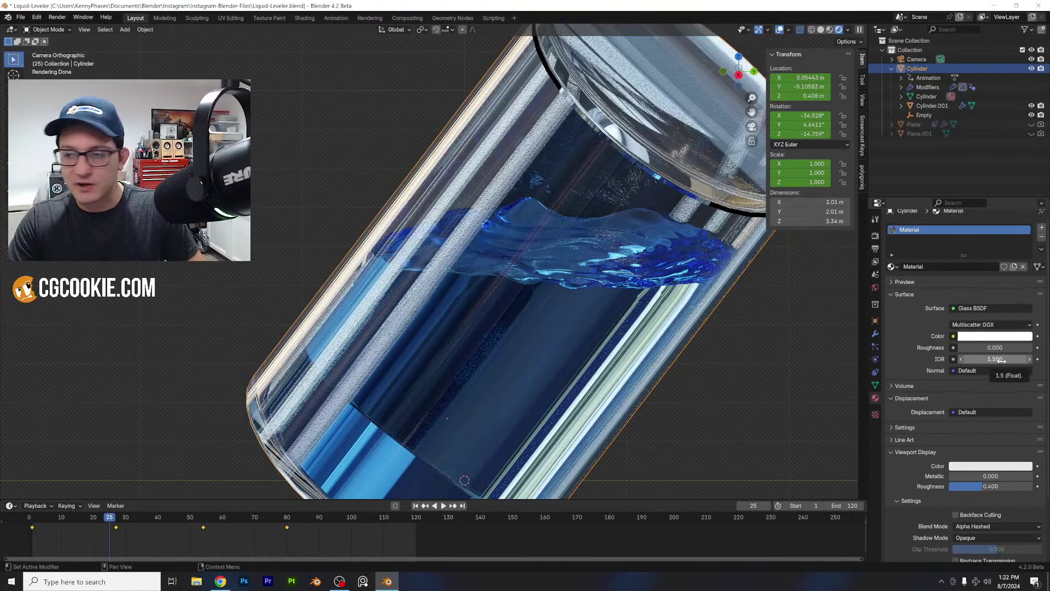
text(1.2)
key(Return)
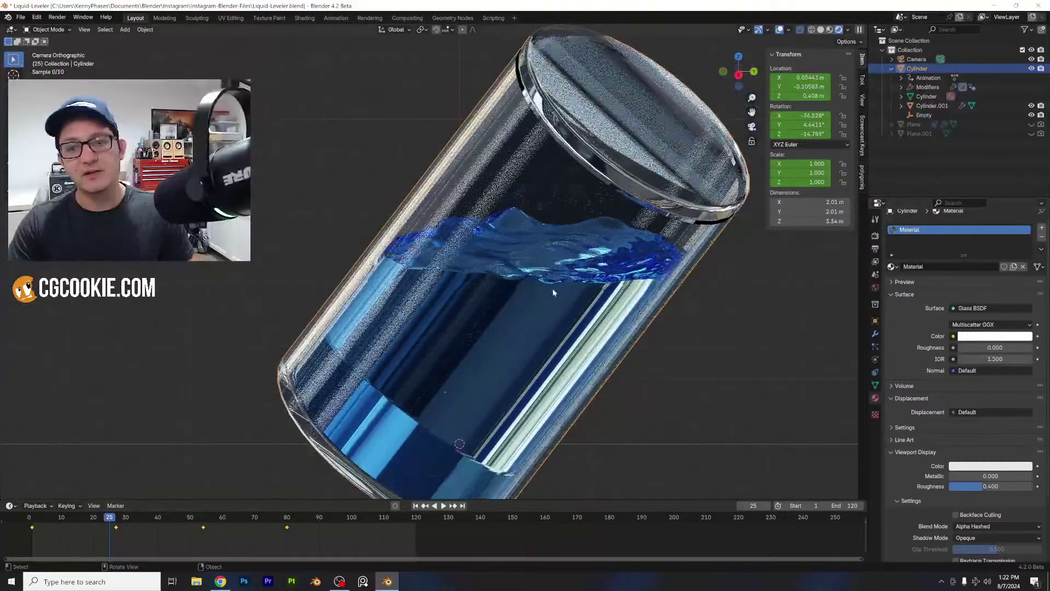
key(ctrl+z)
double_click(991, 359)
text(2)
key(Return)
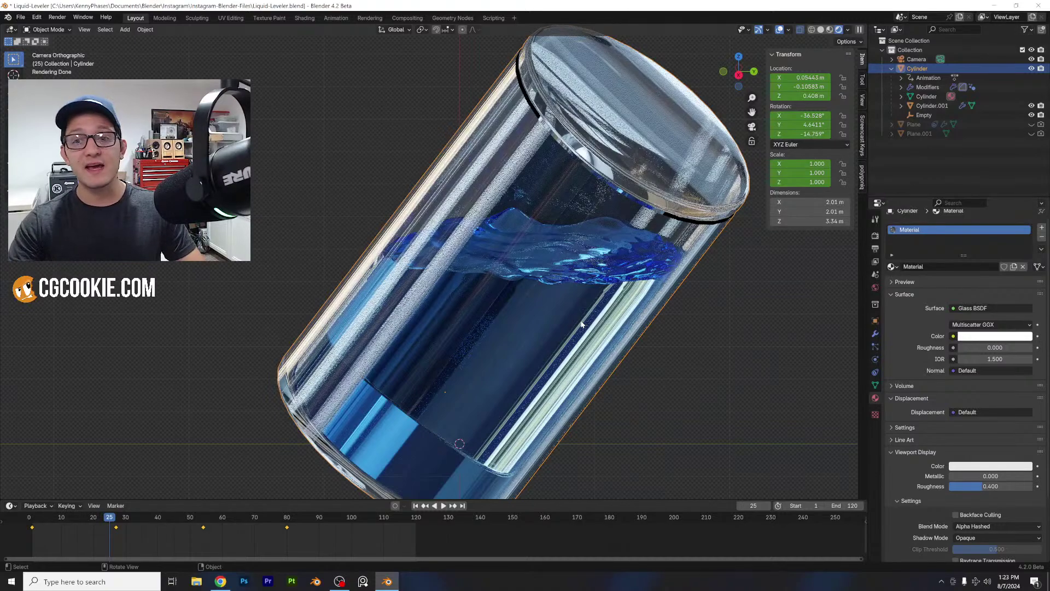
- Select the liquid object Cylinder.001 and examine its glass material settings alongside the rendered surface
scroll(583, 324, up, 3)
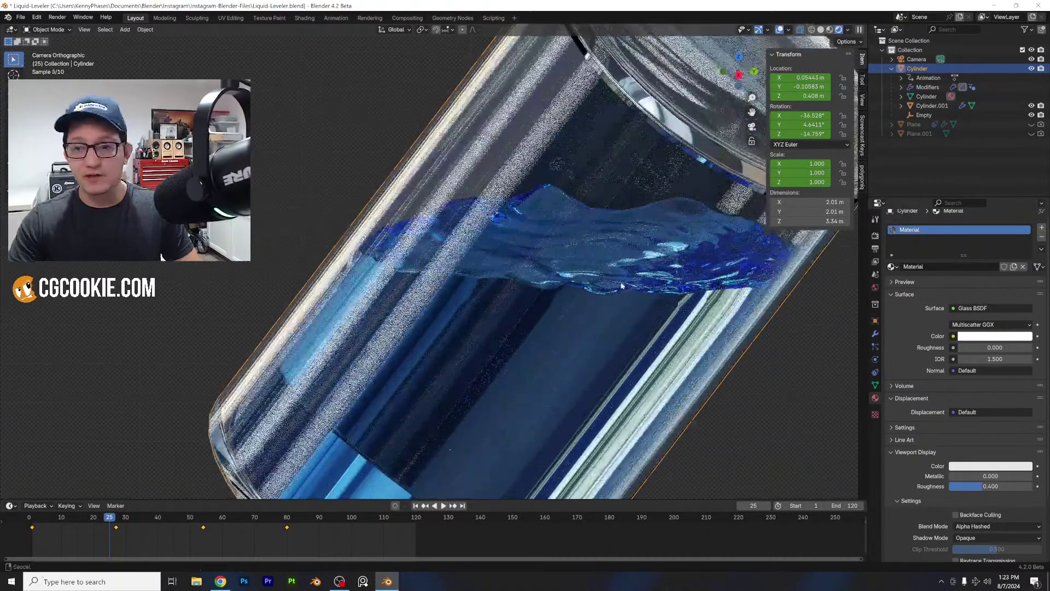
shift+middle_drag(626, 290, 547, 290)
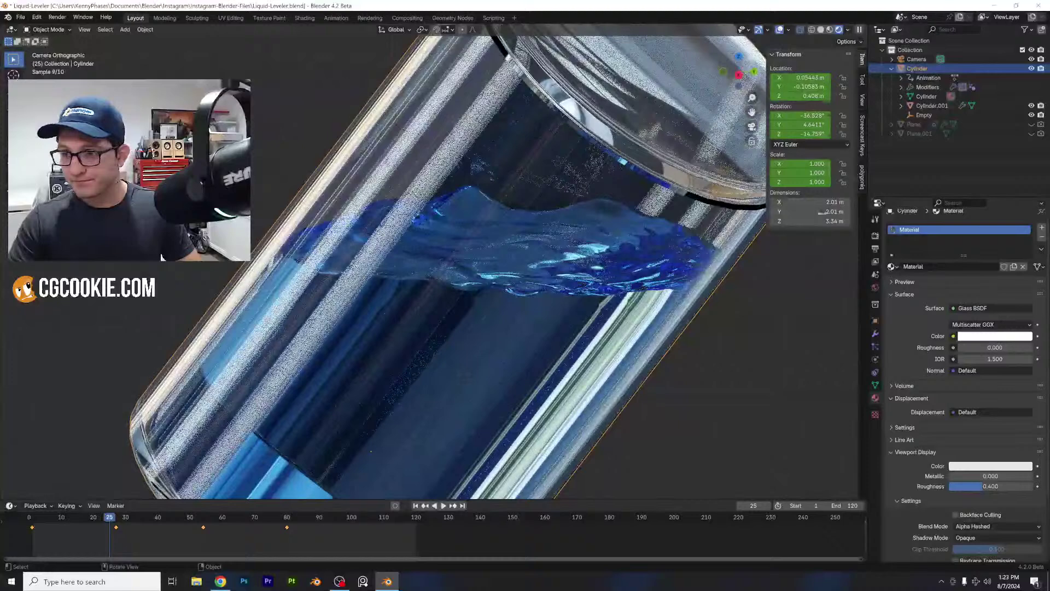
click(932, 105)
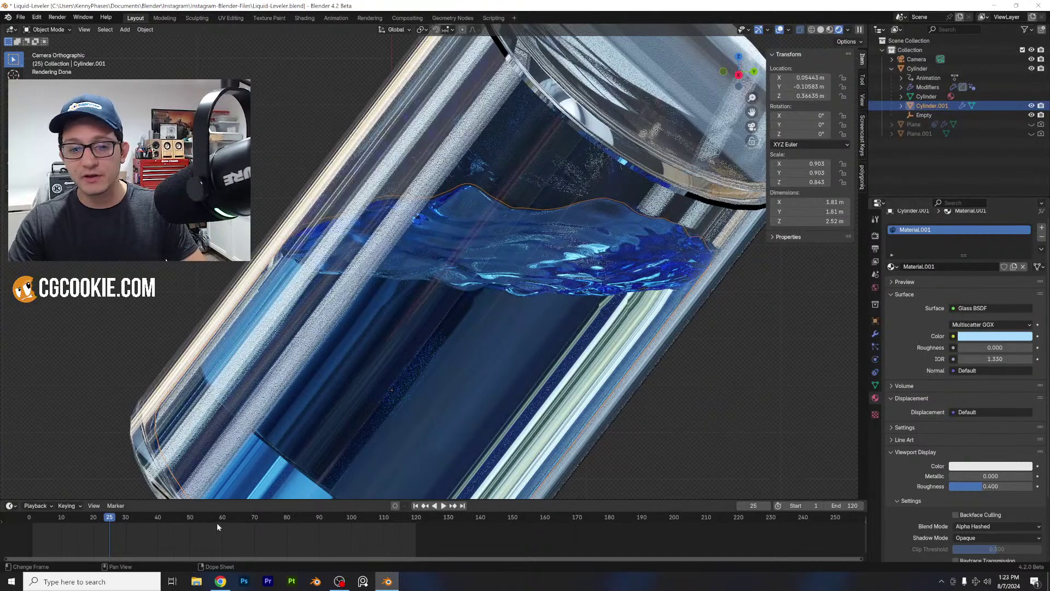
- Go to frames 52 and 86 and examine how the rendered liquid settles in the cylinder
click(196, 520)
scroll(415, 334, down, 5)
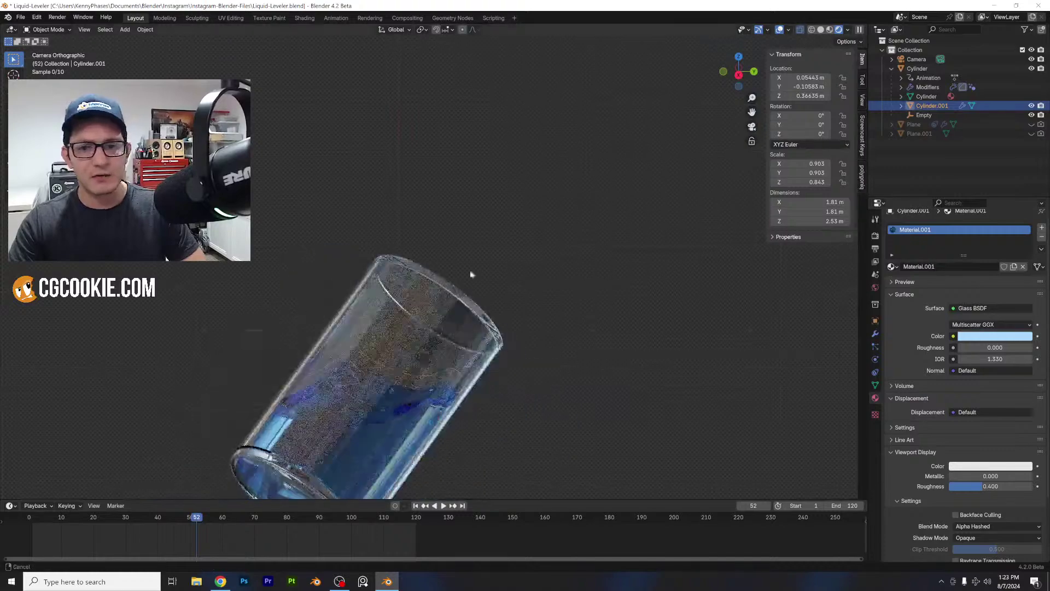
scroll(412, 335, up, 1)
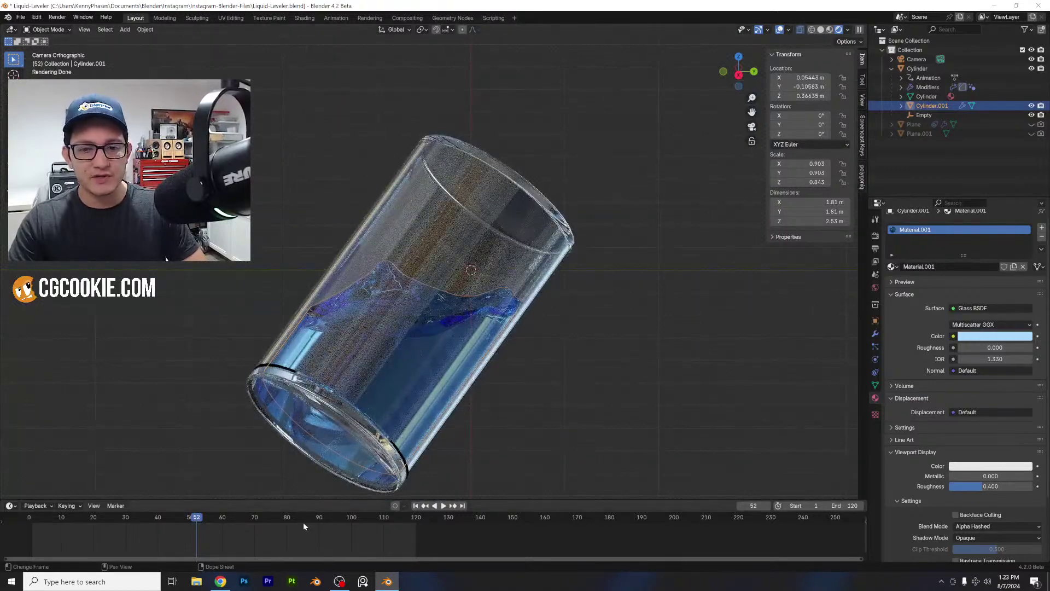
click(306, 517)
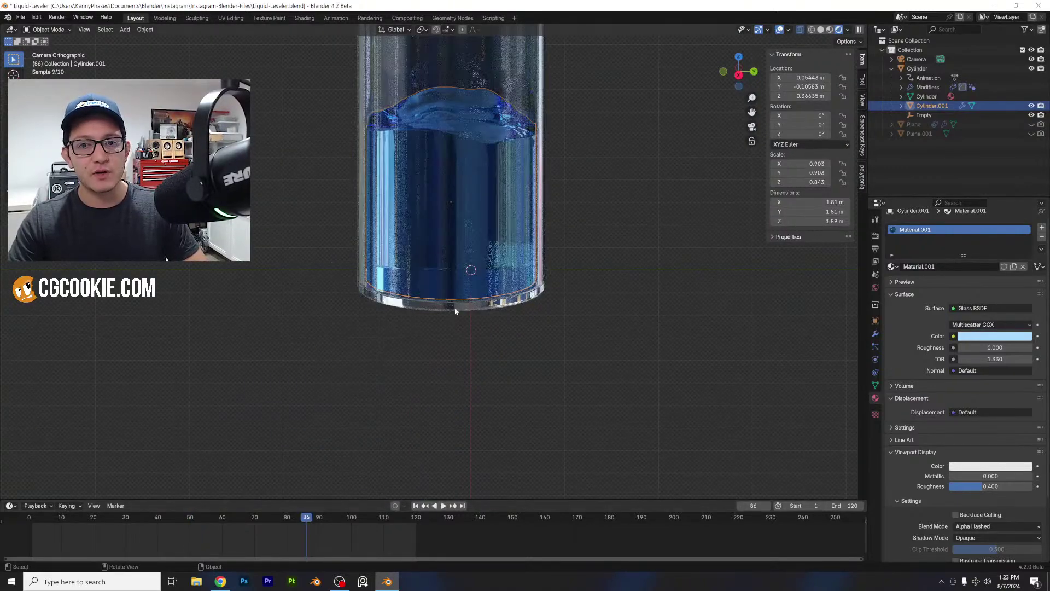
shift+middle_drag(510, 175, 506, 290)
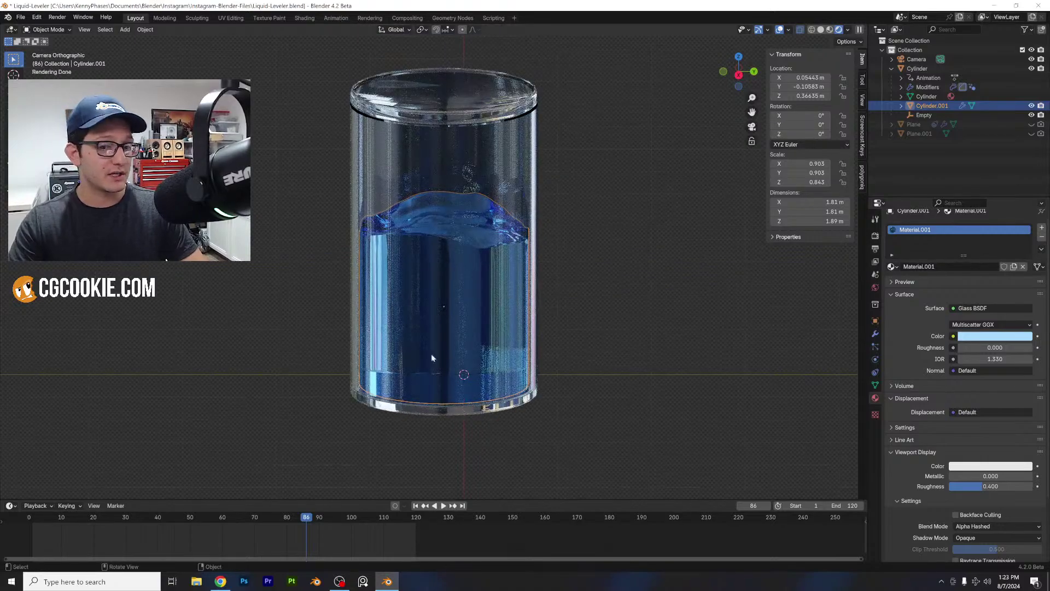
- Compare the rendered liquid at frames 97, 71 and 25, and clear the selection
click(341, 518)
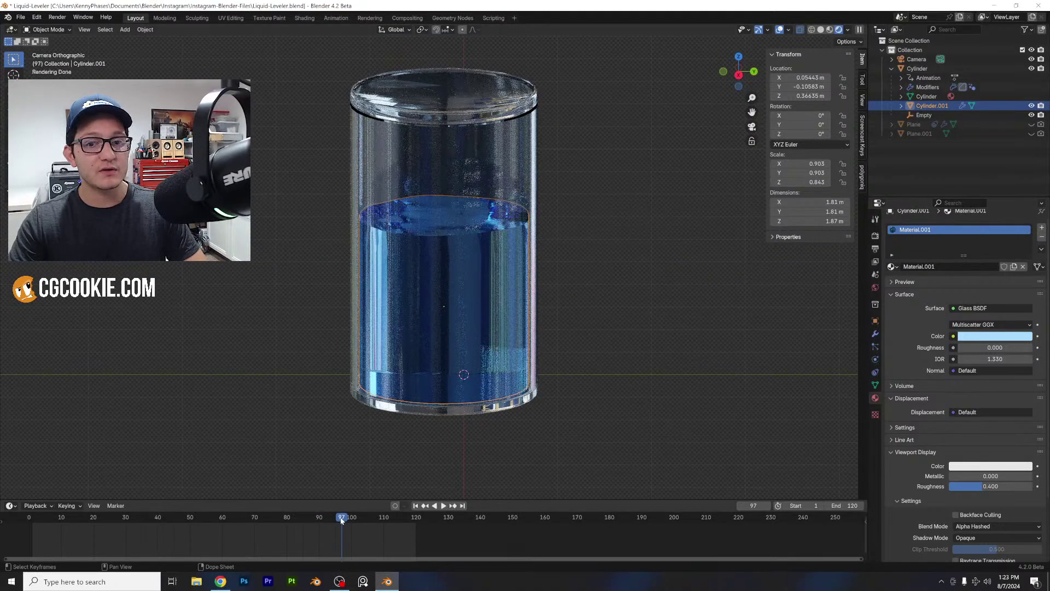
click(257, 517)
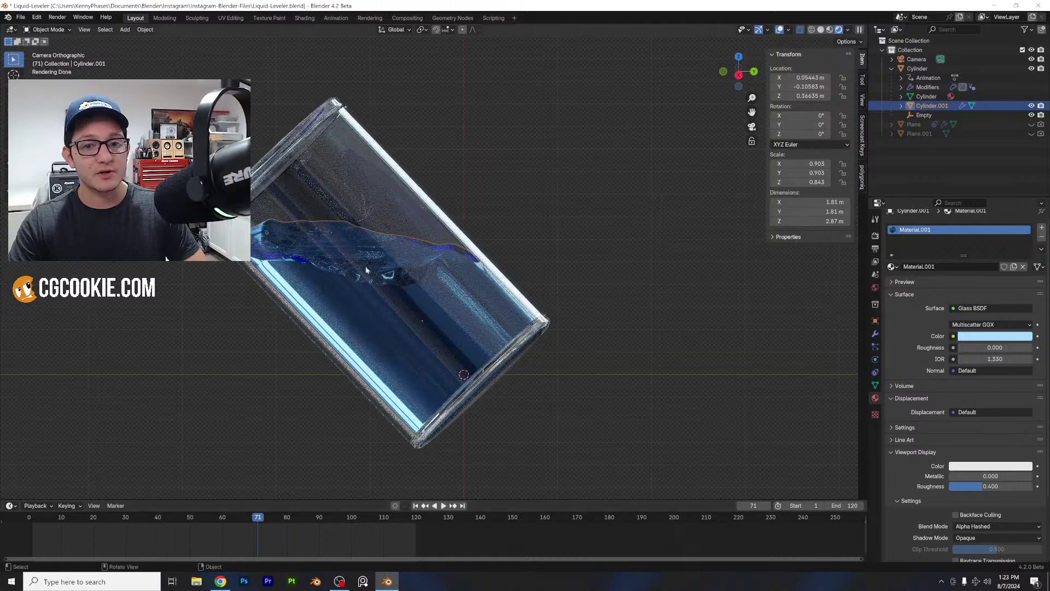
scroll(365, 269, up, 2)
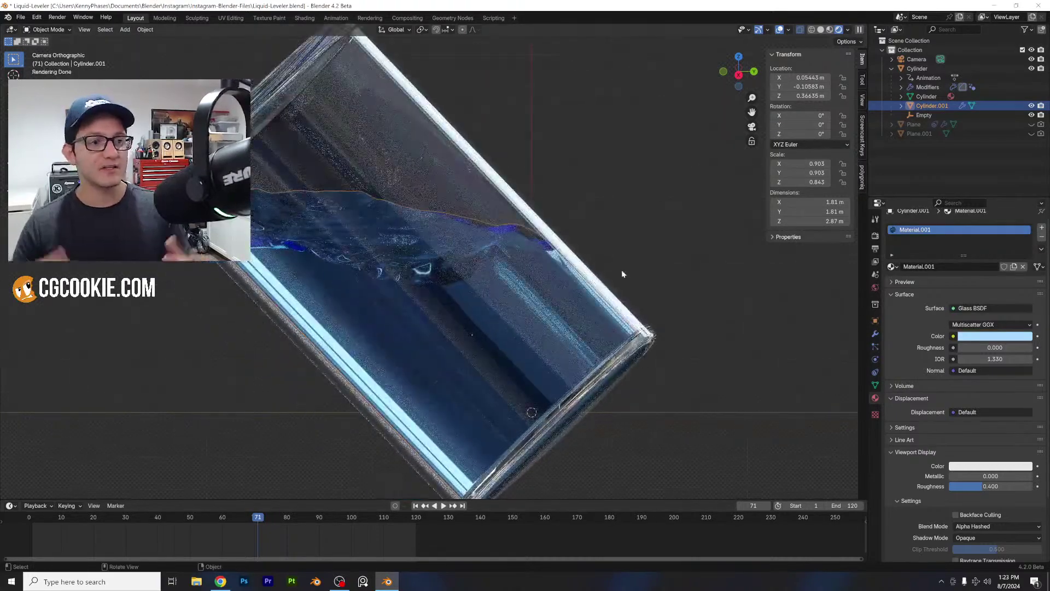
scroll(621, 271, down, 2)
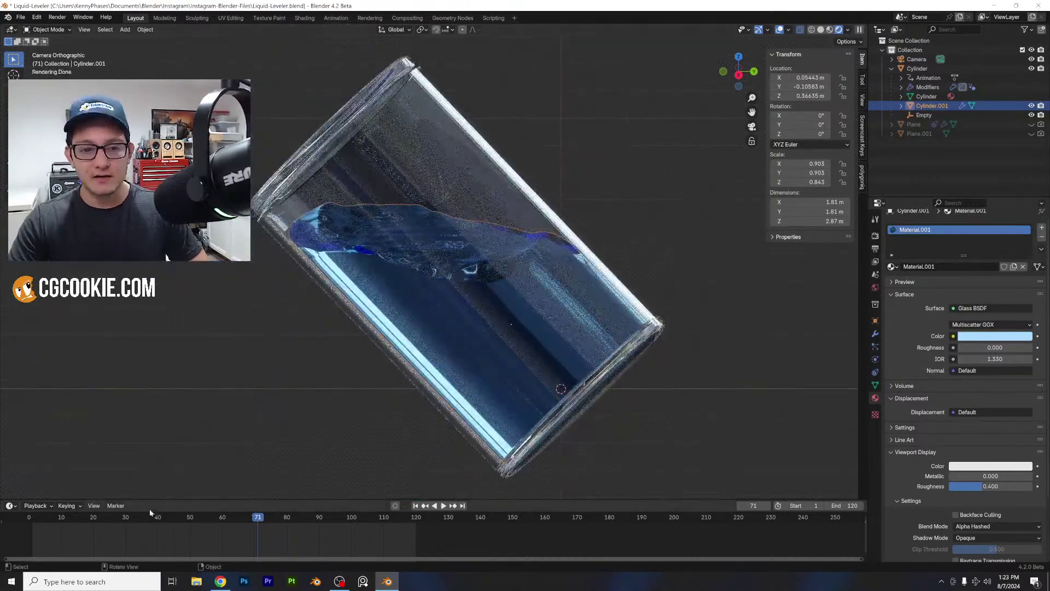
click(109, 518)
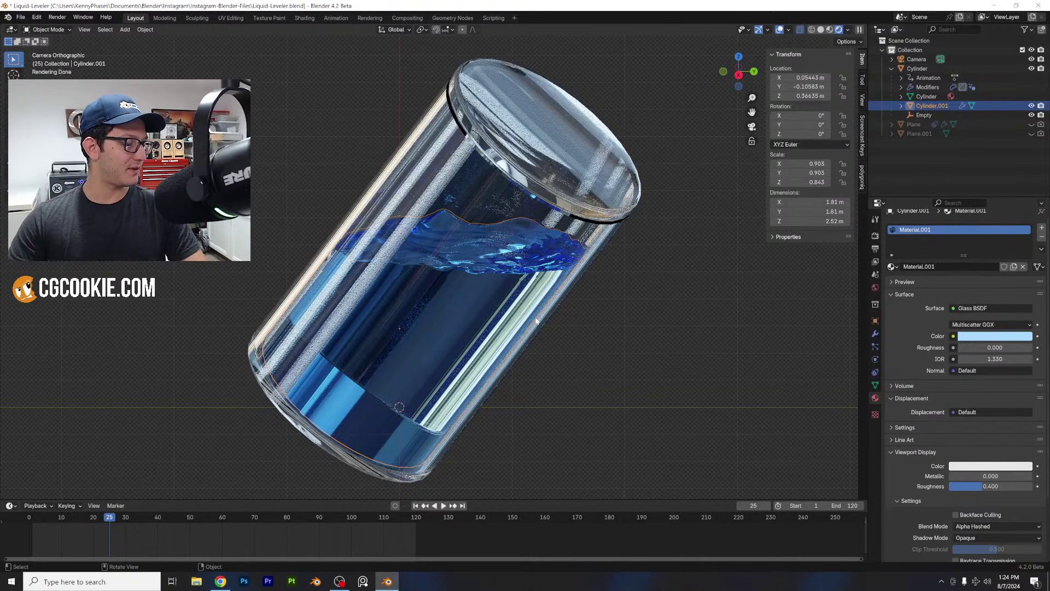
click(326, 132)
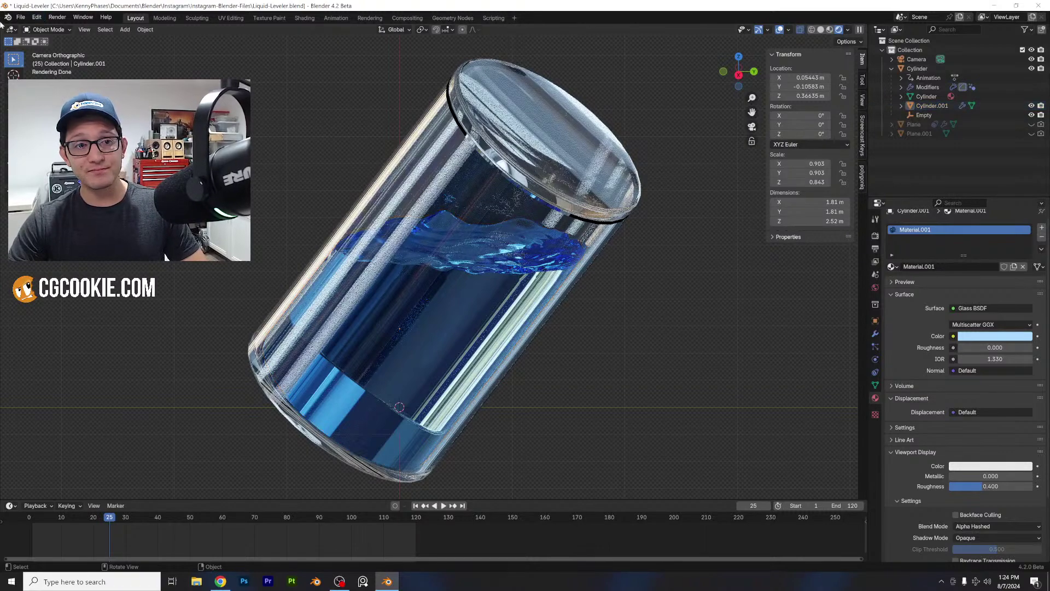
- Save the Liquid-Leveler scene and open Magnetic-Fluid-Test-1.blend from the same folder
click(20, 16)
click(34, 37)
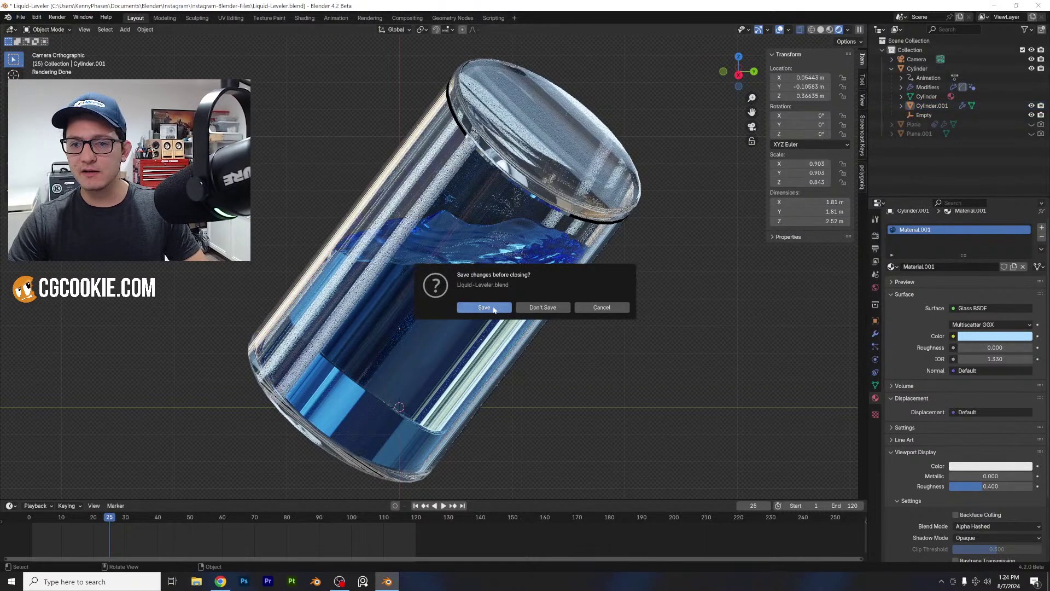
click(484, 306)
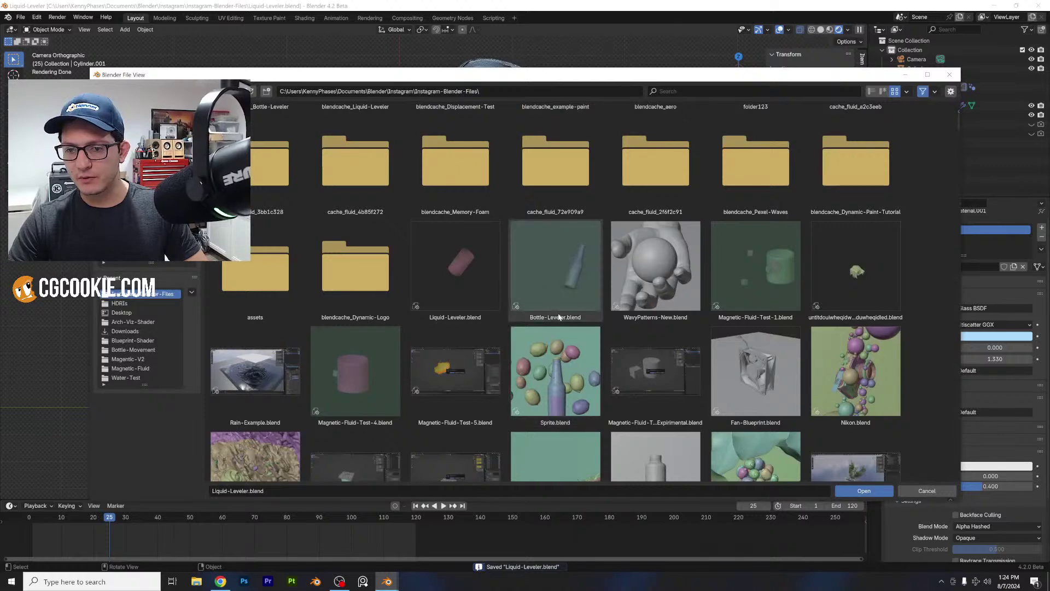
scroll(493, 321, down, 1)
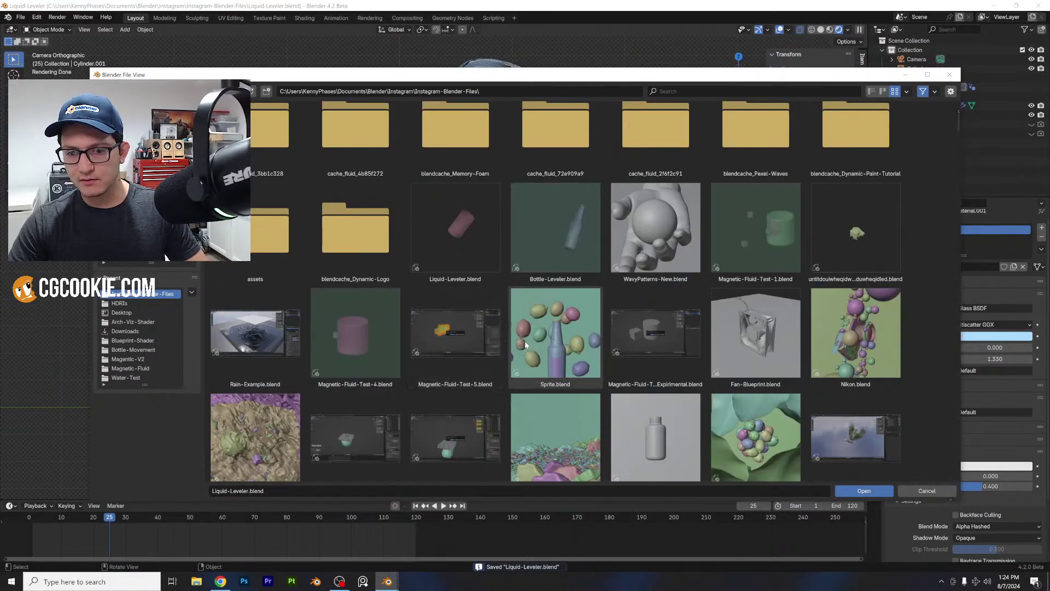
scroll(461, 348, down, 1)
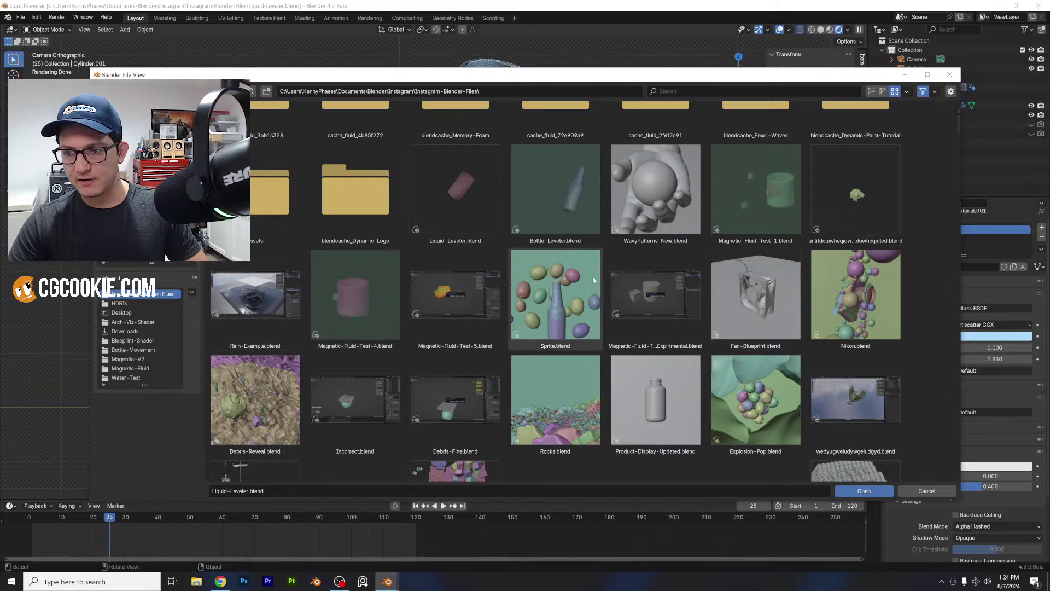
double_click(729, 194)
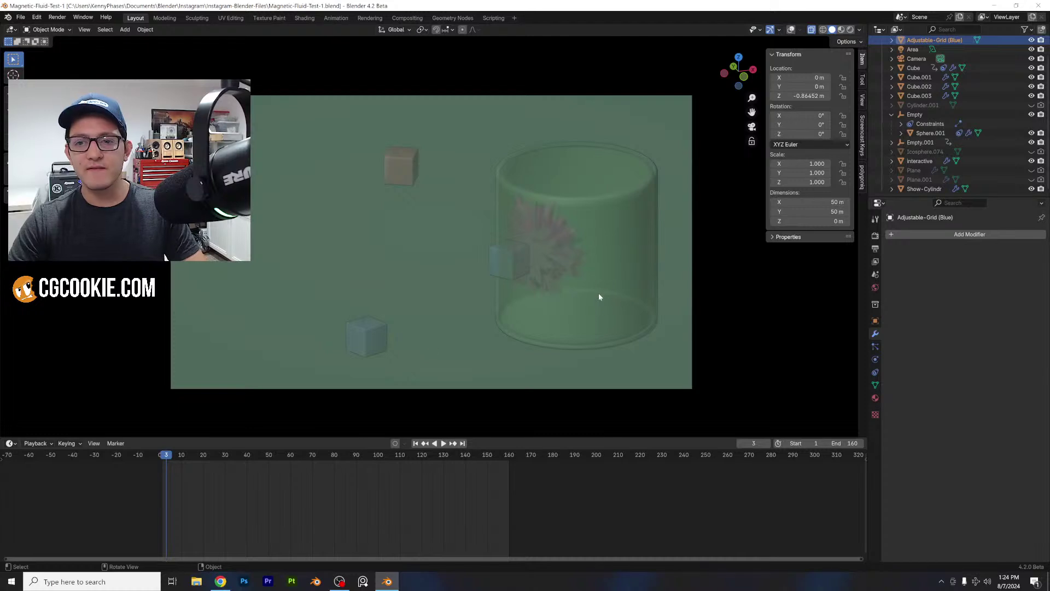
- Play the magnetic fluid animation, switch to rendered shading, and examine the spiky fluid inside the glass at frame 27
scroll(593, 298, up, 1)
key(space)
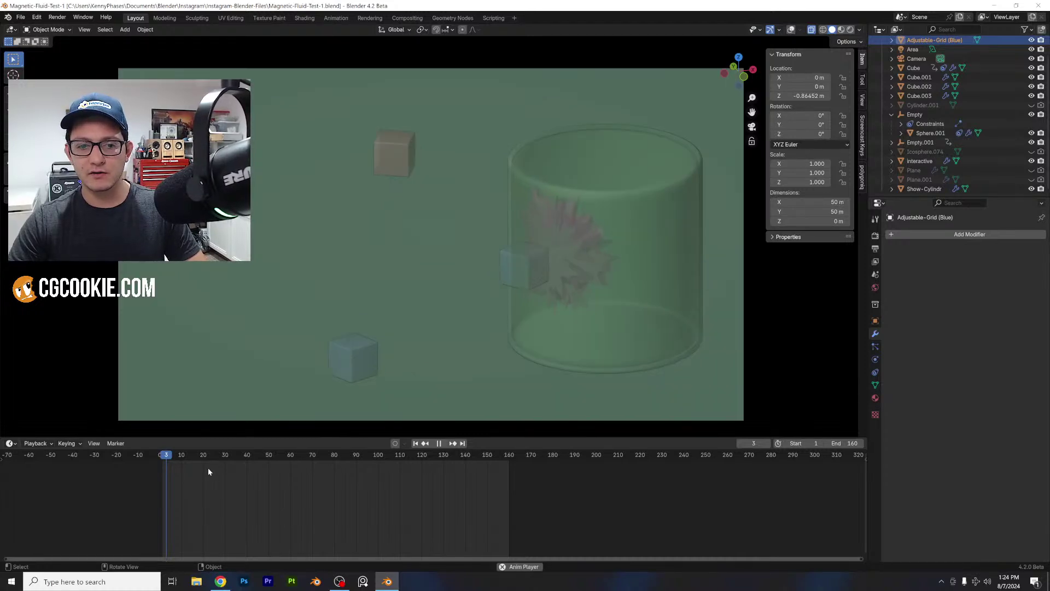
key(space)
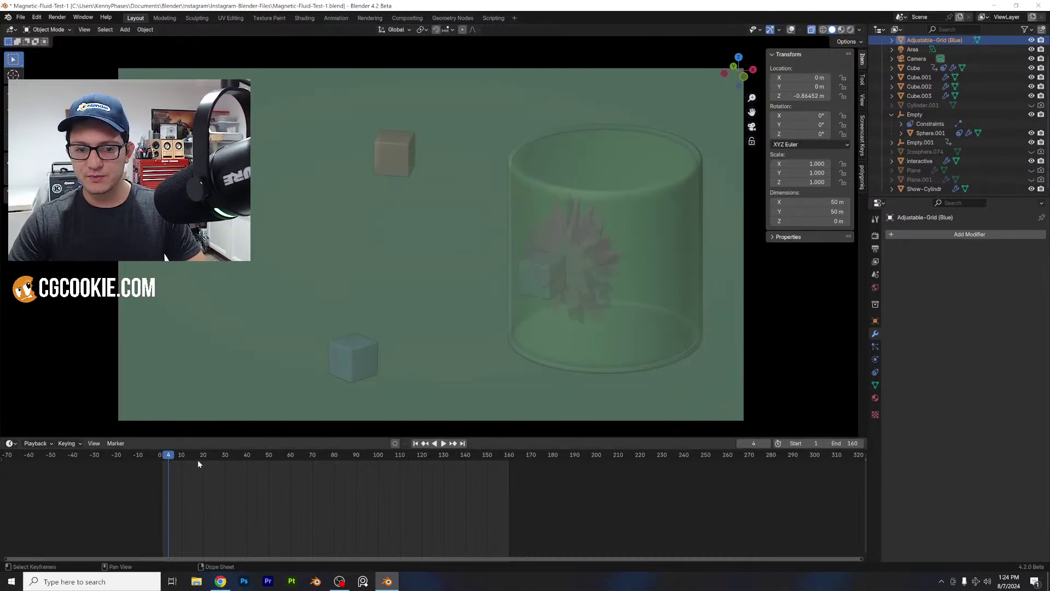
key(space)
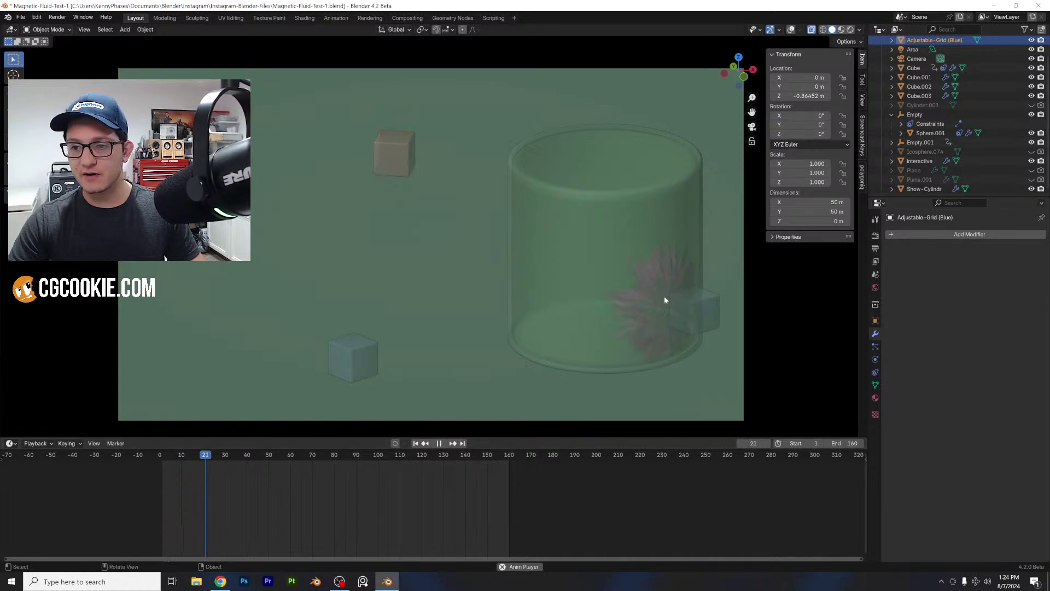
key(z)
click(667, 249)
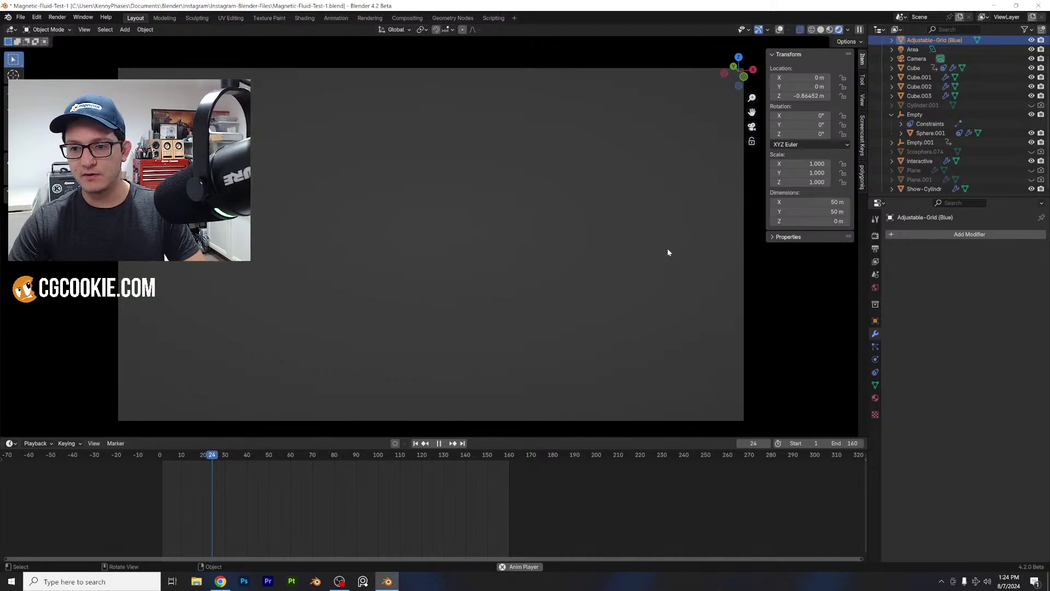
key(space)
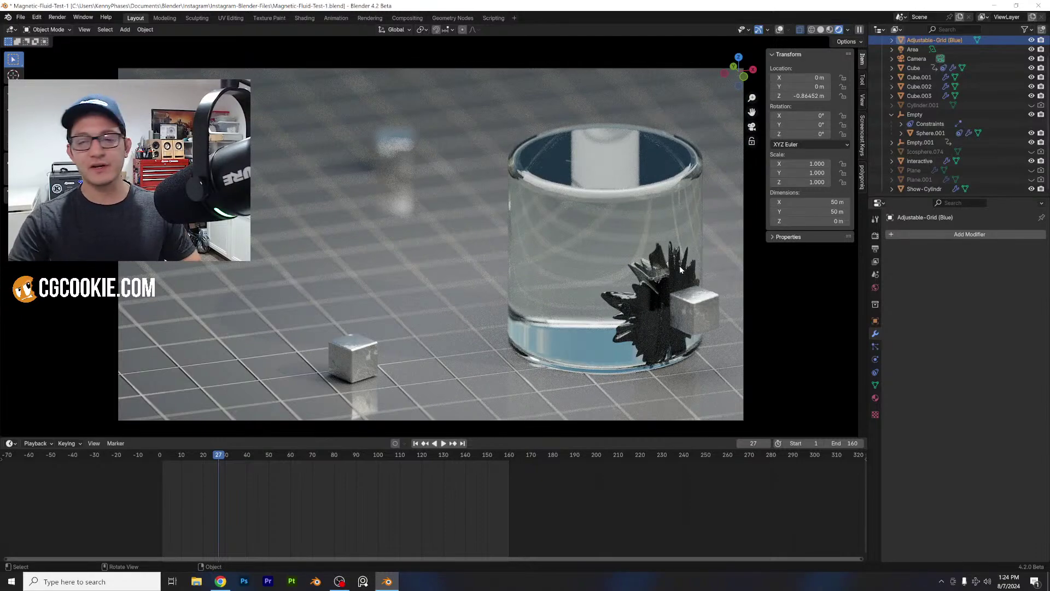
scroll(693, 293, up, 6)
scroll(693, 294, down, 3)
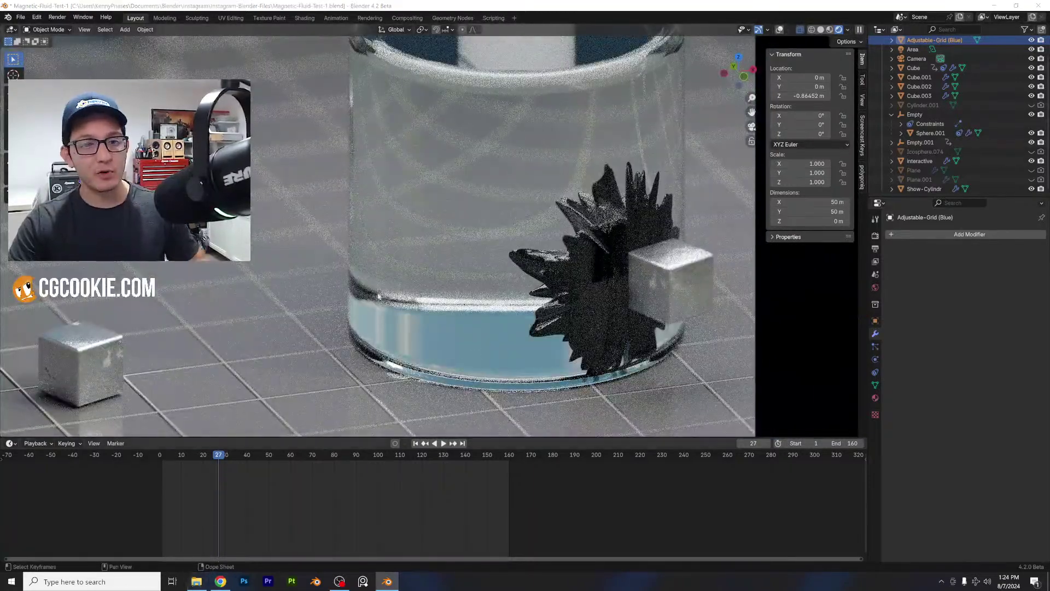
- Find the FerroFluidExample20001-0160 video in the Downloads folder and play it
click(197, 581)
double_click(405, 202)
scroll(493, 343, down, 10)
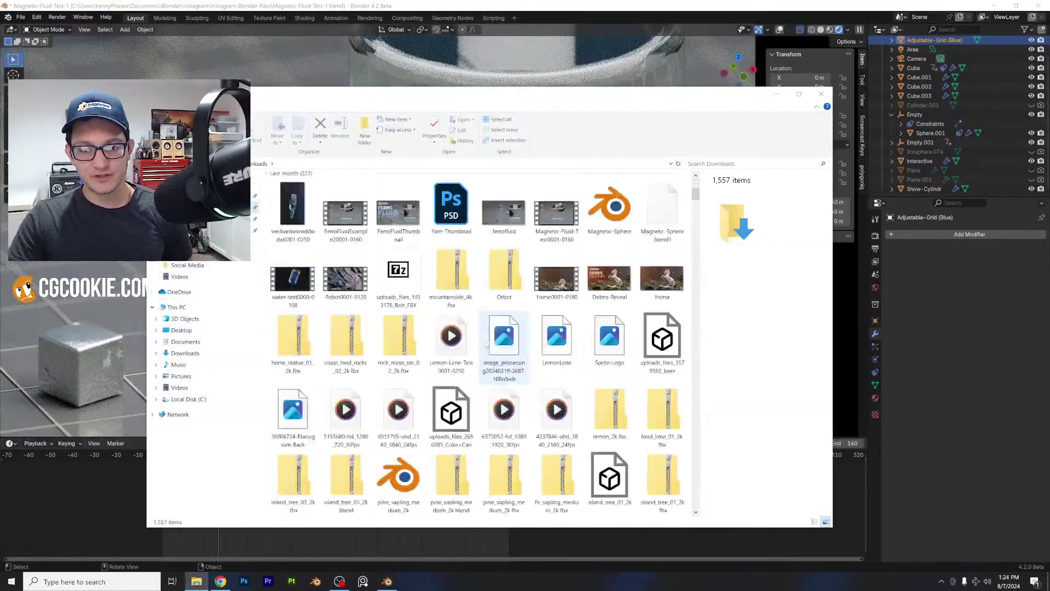
scroll(494, 343, down, 5)
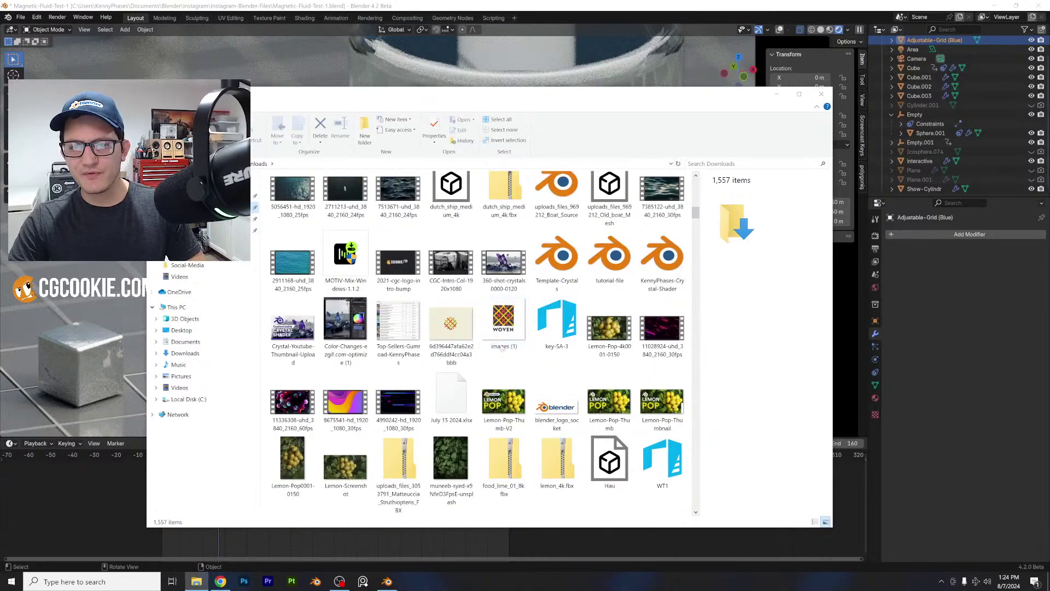
scroll(458, 341, down, 3)
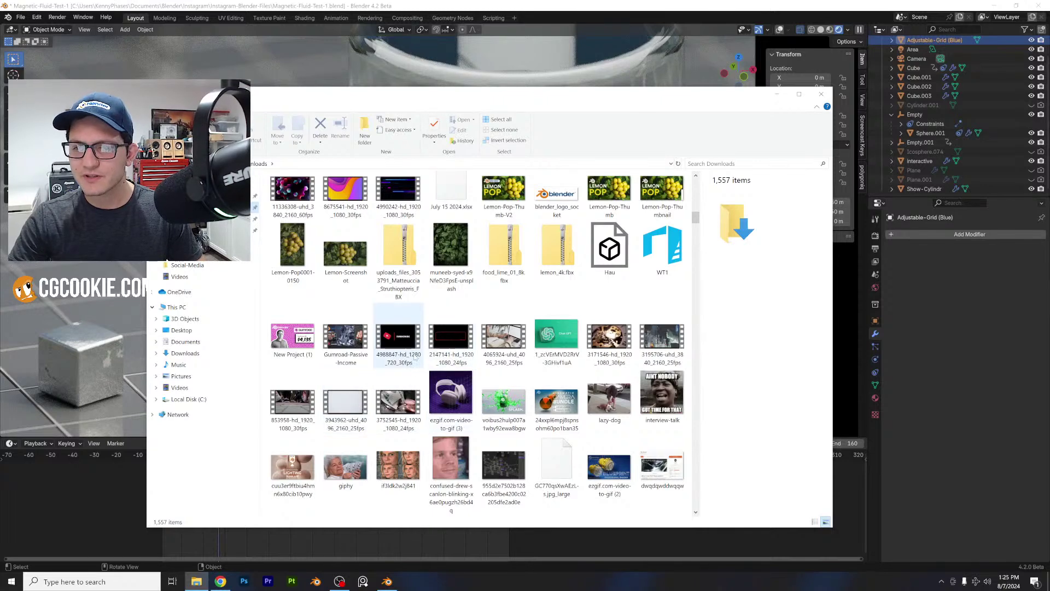
scroll(415, 356, up, 10)
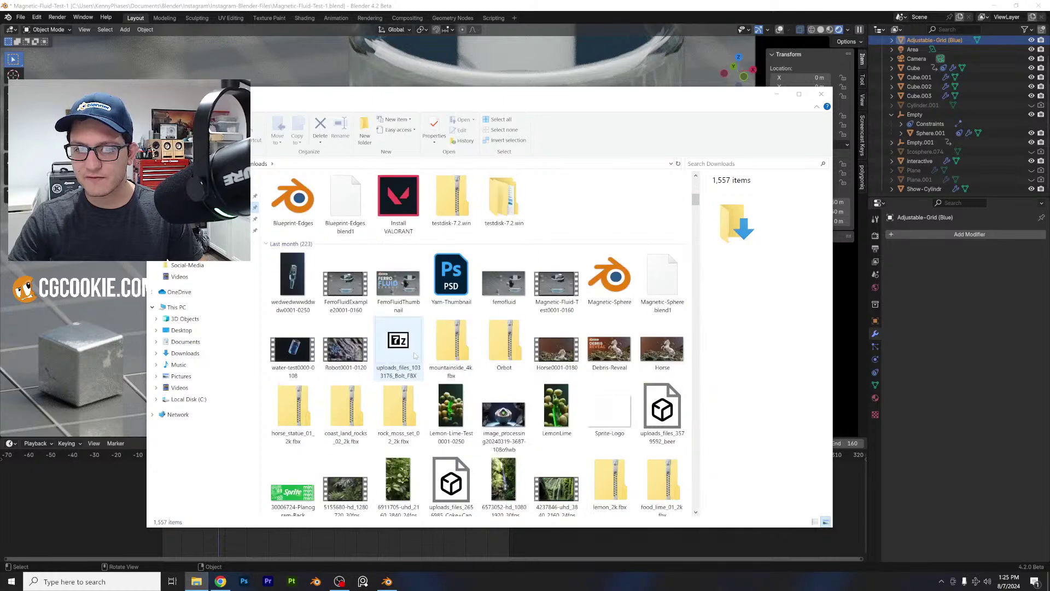
click(356, 294)
double_click(355, 294)
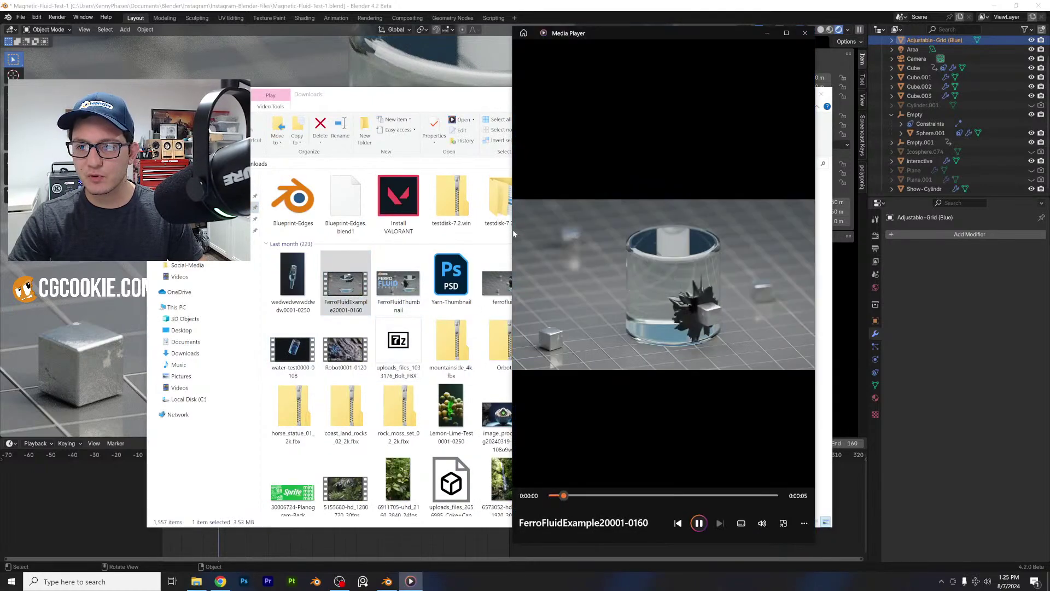
- Enlarge the video player, watch the ferrofluid animation, and close the player and the file window
drag(507, 229, 378, 230)
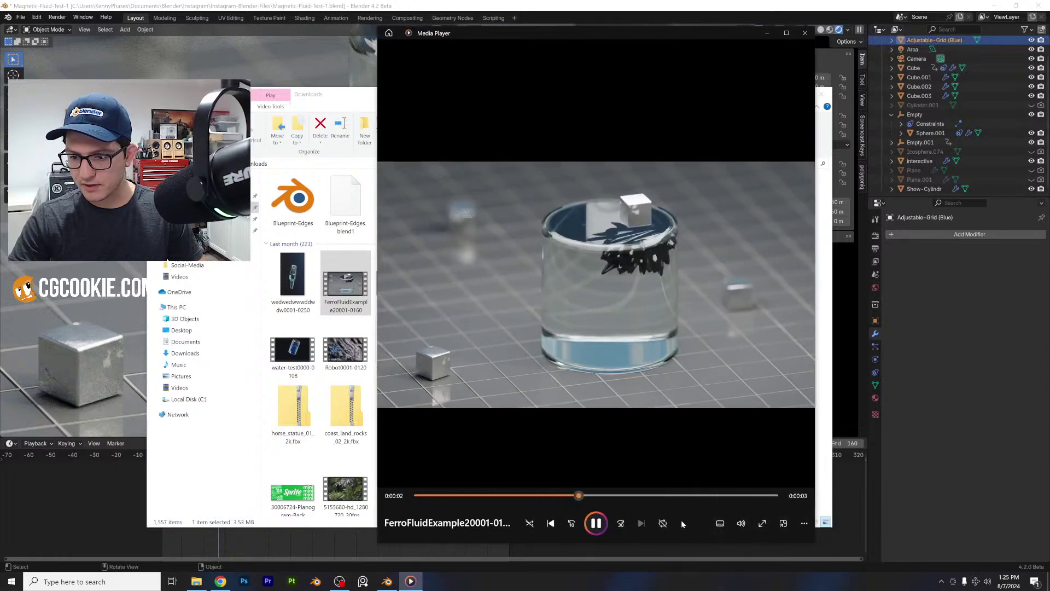
drag(379, 230, 222, 230)
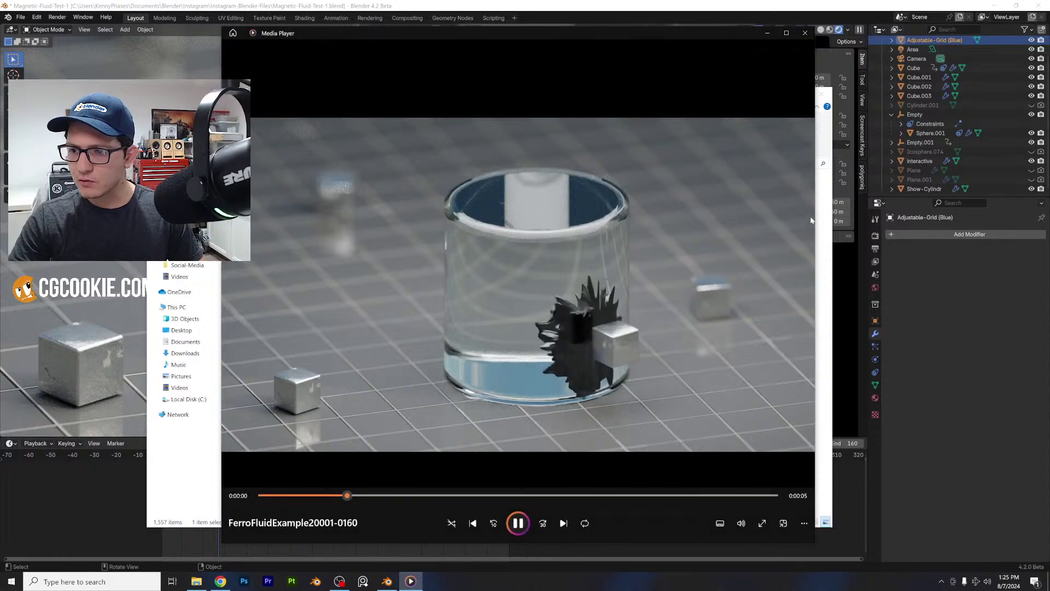
drag(815, 214, 926, 214)
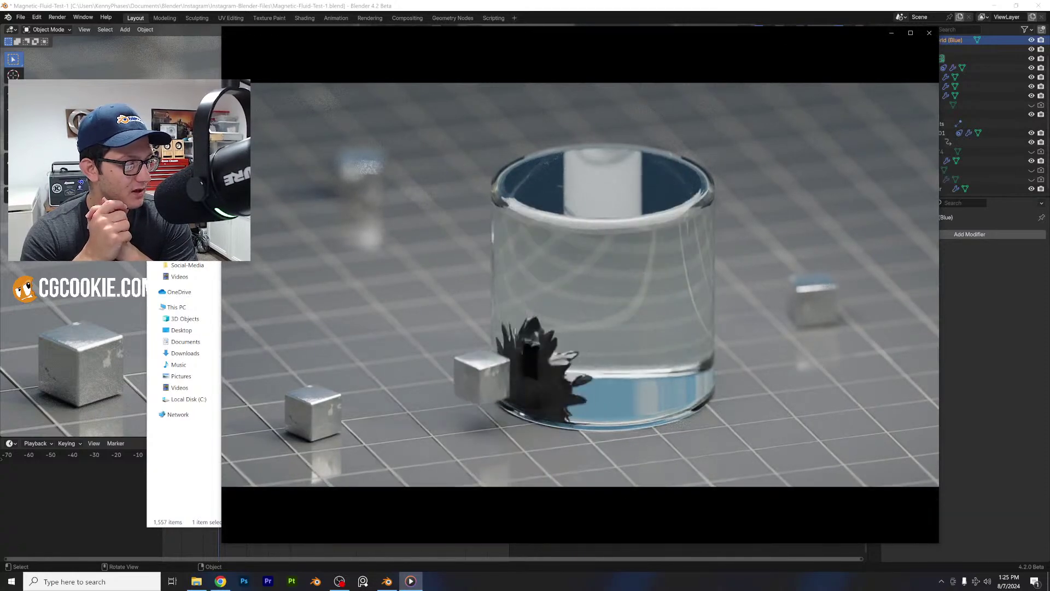
mouse_move(924, 209)
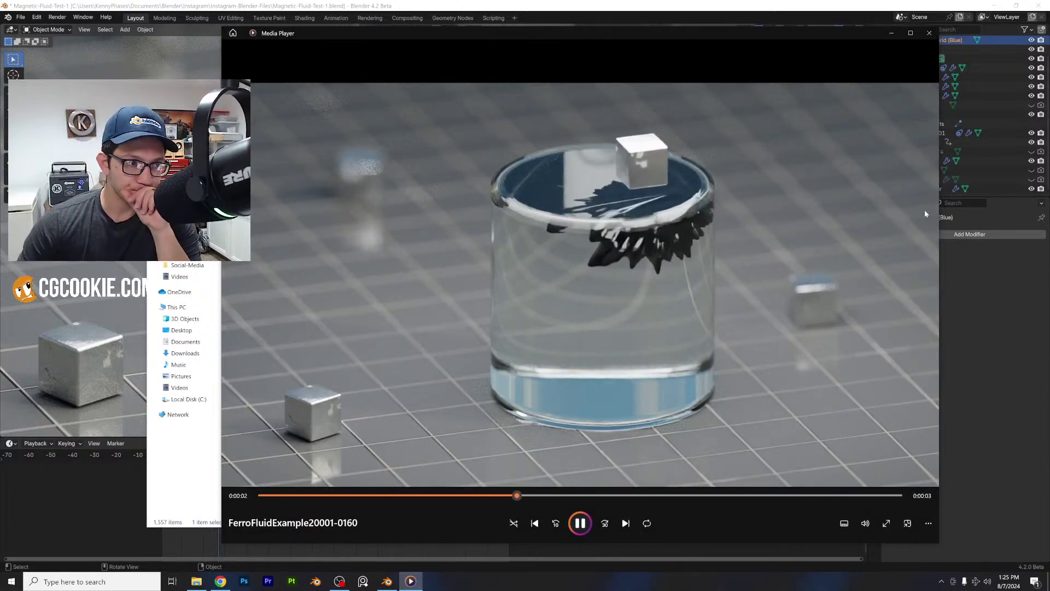
click(928, 33)
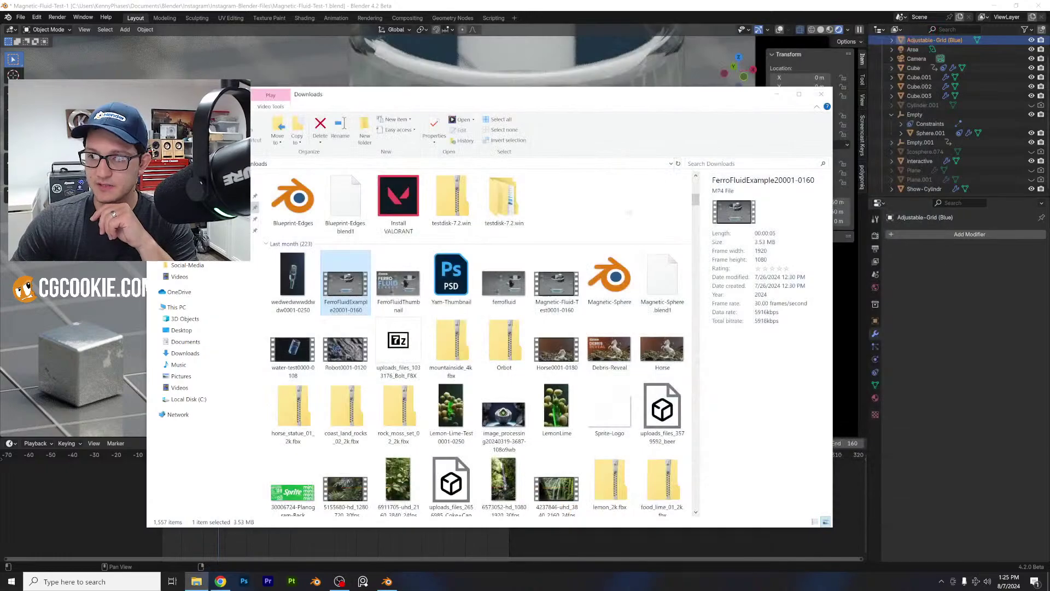
click(821, 94)
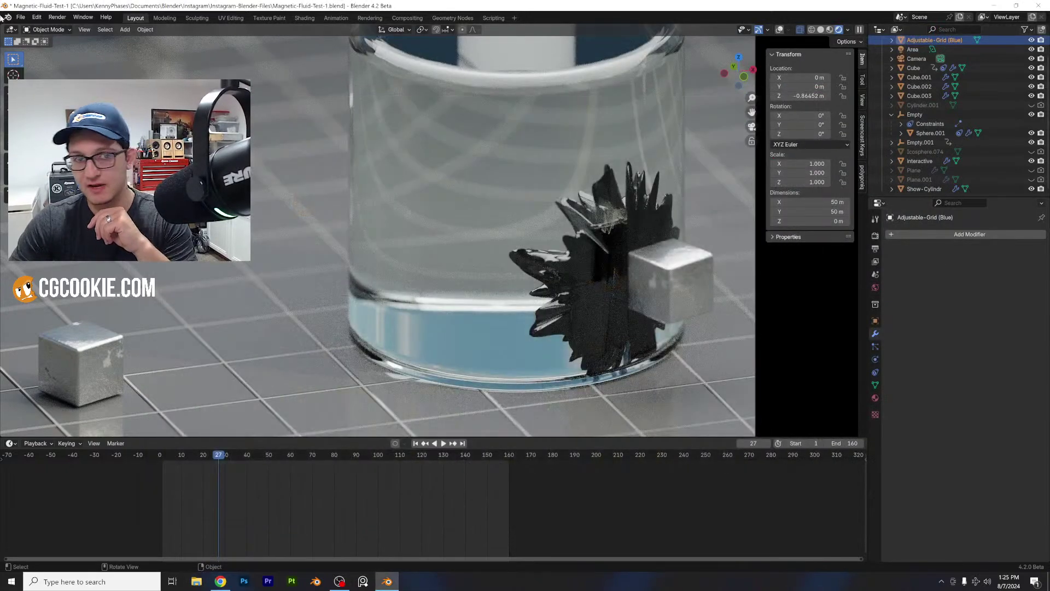
- Start a new General file and delete the default camera and light
click(20, 17)
mouse_move(42, 31)
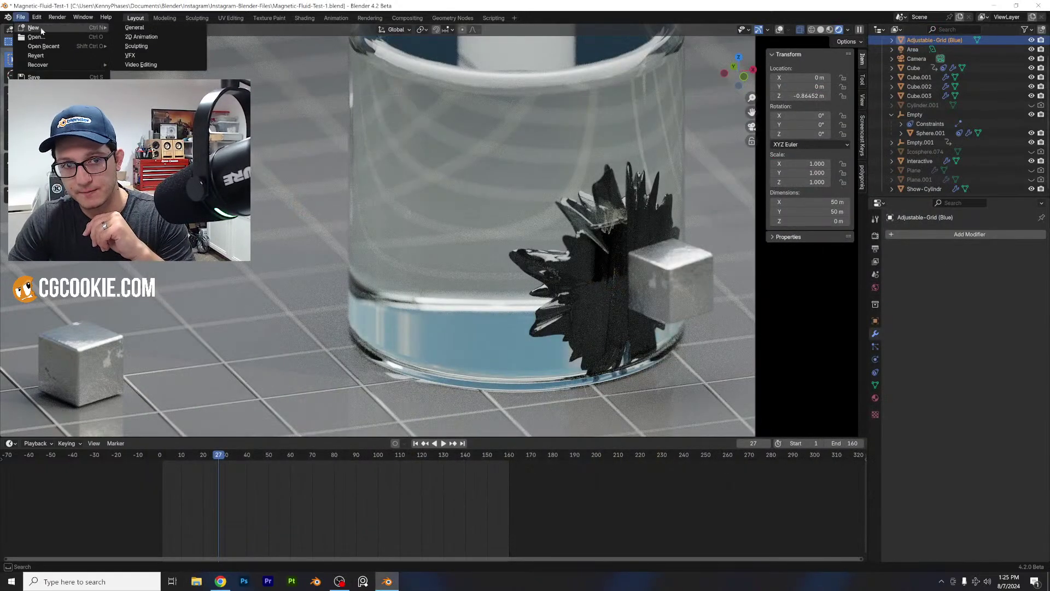
click(126, 28)
click(491, 314)
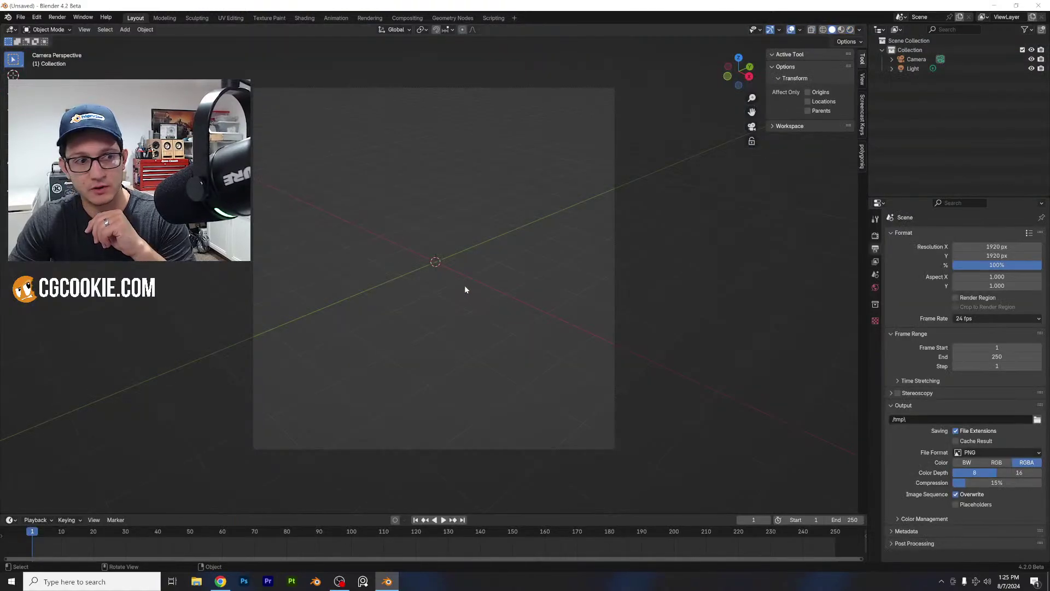
key(Delete)
key(a)
key(c)
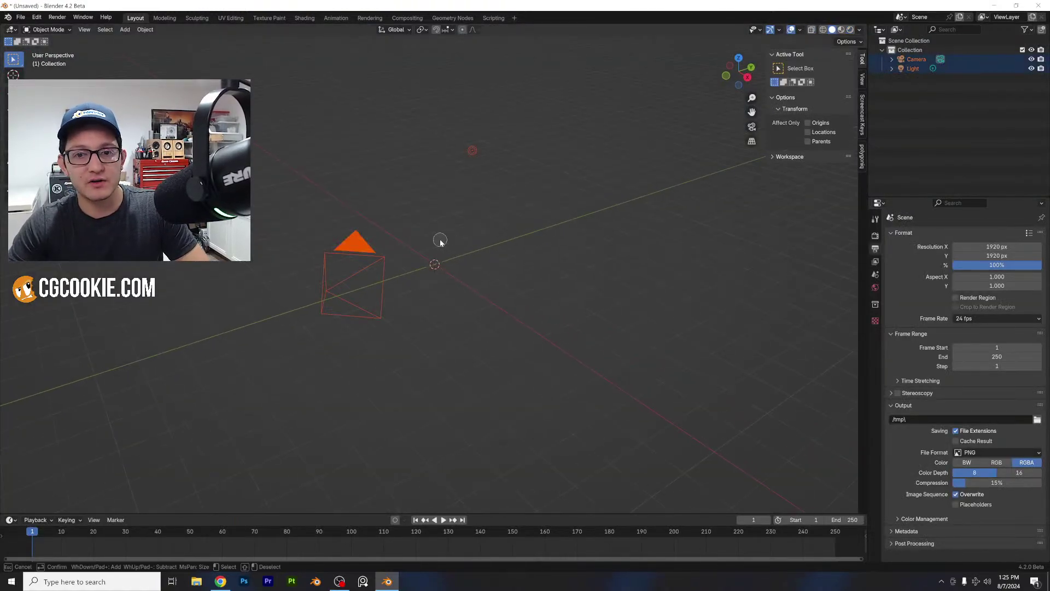
key(Delete)
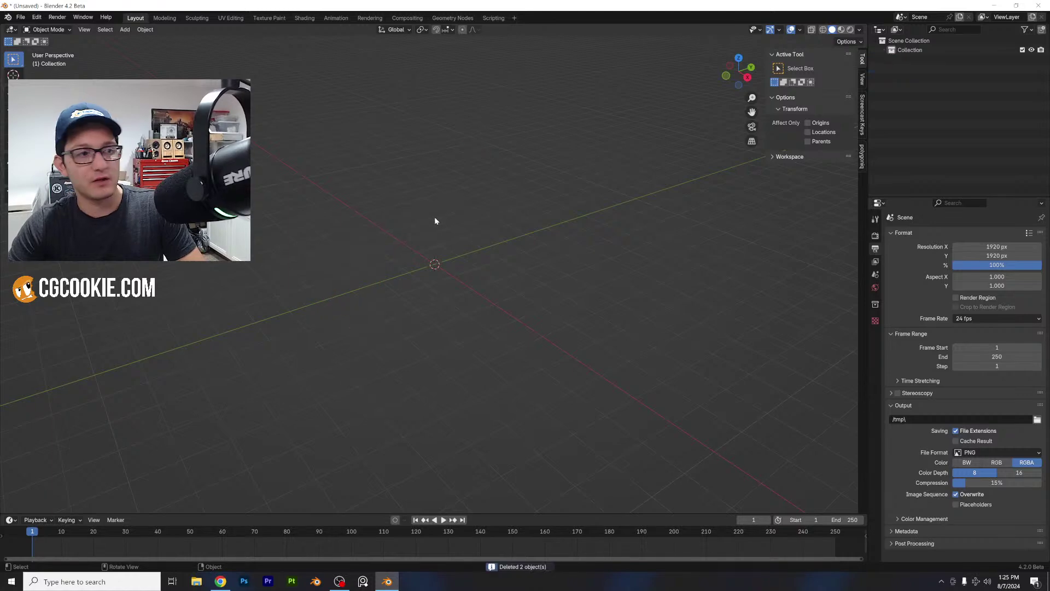
- Add a cylinder mesh at the world origin
click(125, 30)
mouse_move(158, 40)
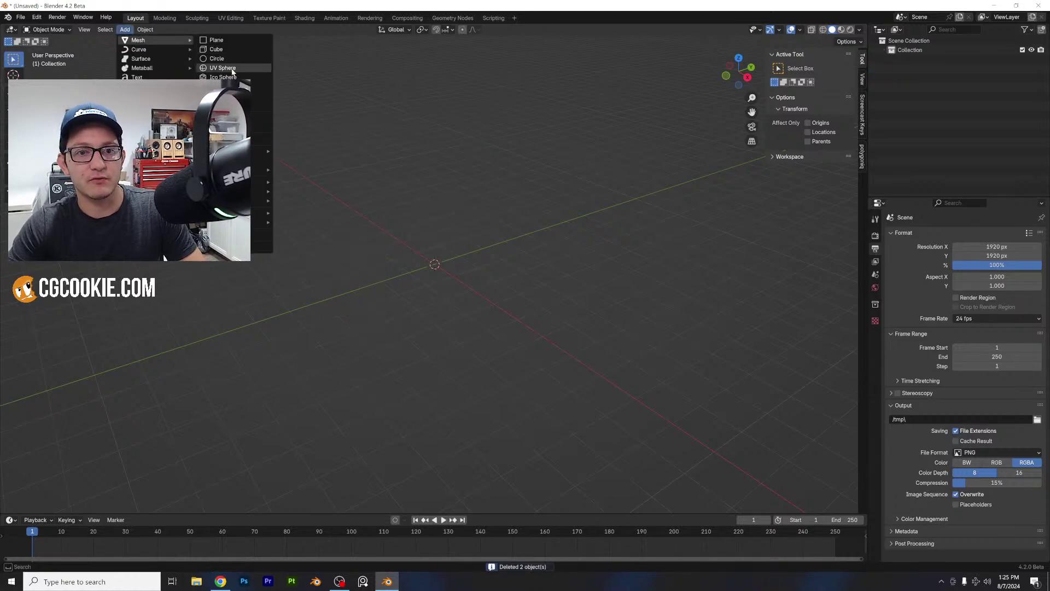
click(221, 86)
scroll(462, 241, up, 5)
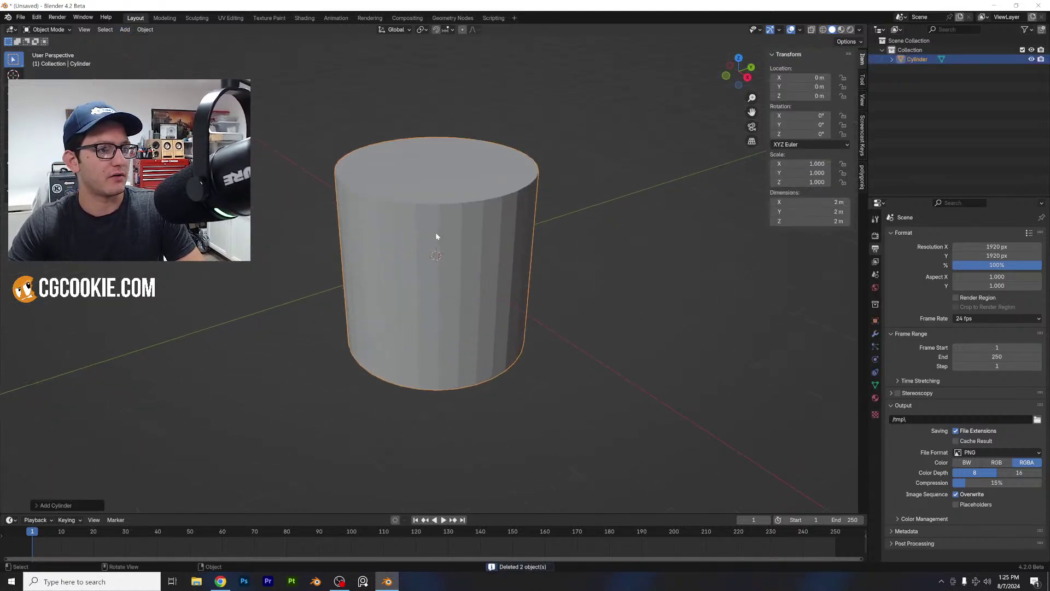
middle_drag(436, 236, 517, 247)
- Add a Bevel modifier and a Solidify modifier to the cylinder
click(875, 334)
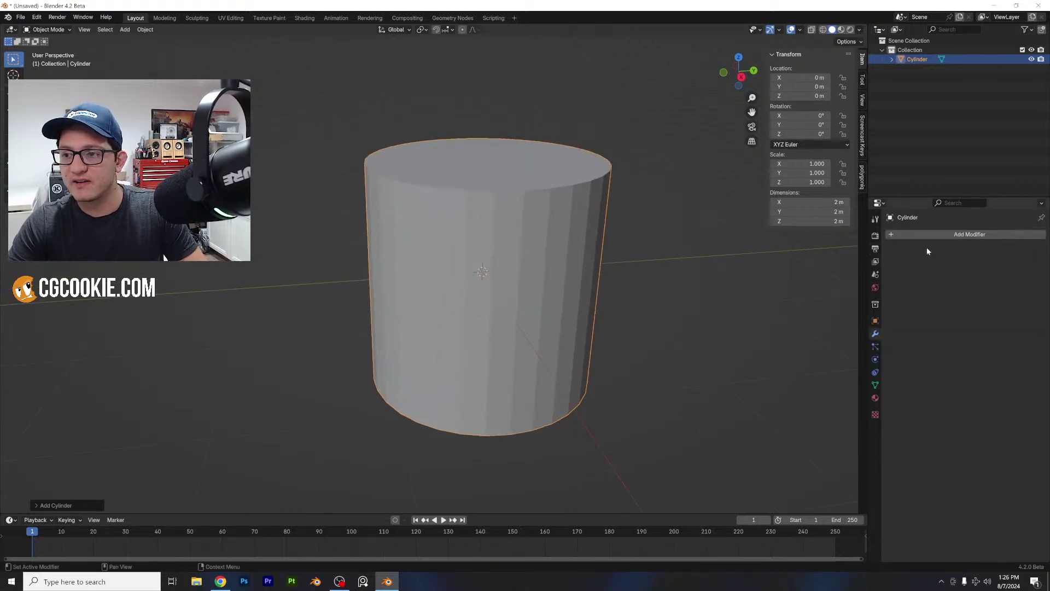
click(926, 239)
mouse_move(911, 237)
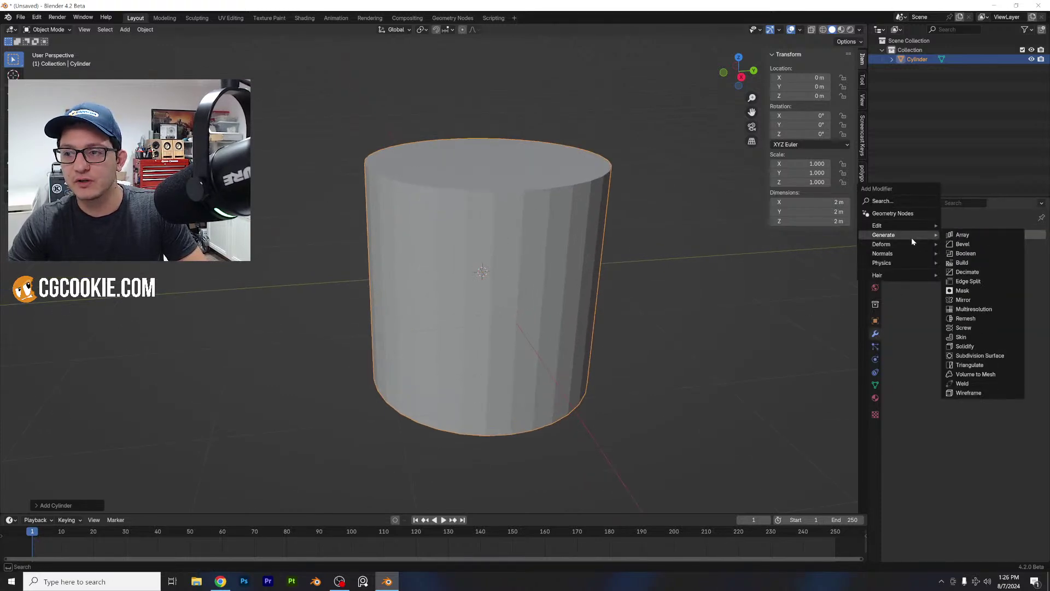
click(977, 244)
click(950, 233)
mouse_move(950, 233)
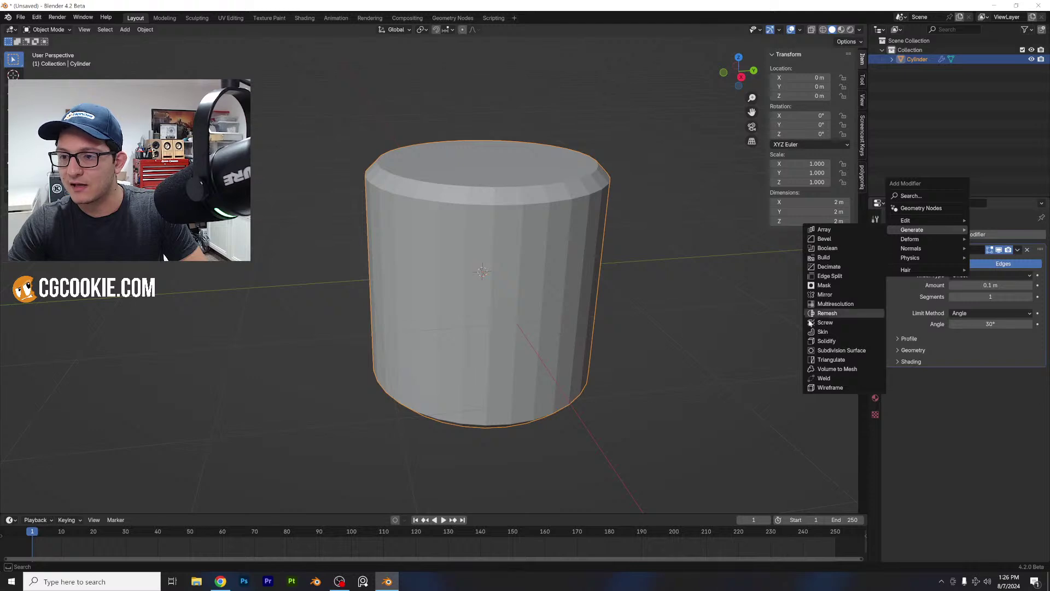
click(831, 341)
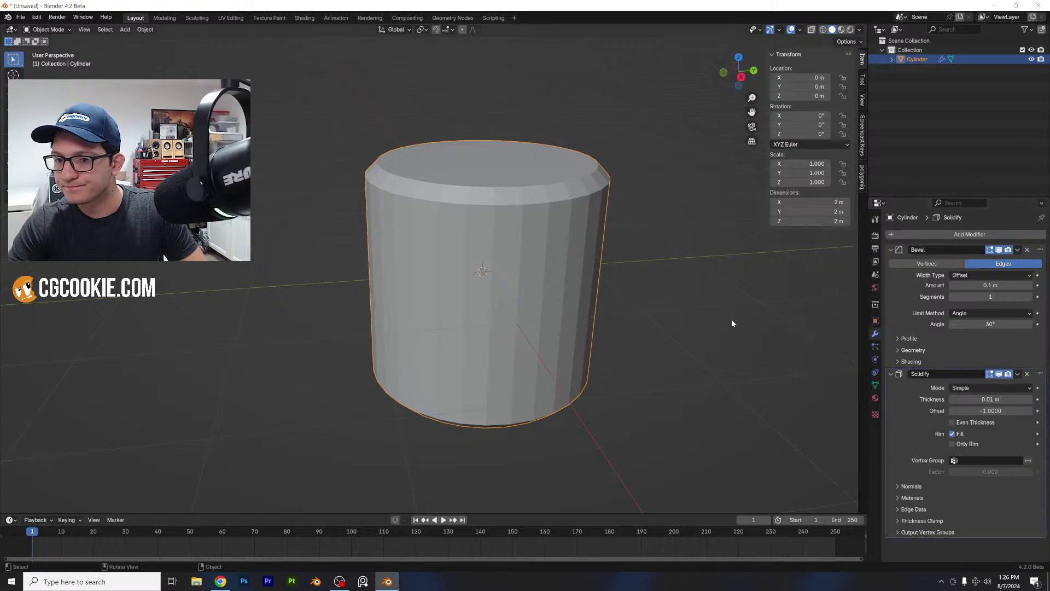
- Set the Solidify thickness to 0.042 m and the Bevel segments to 6, checking the walls in the right orthographic view
key(KP_3)
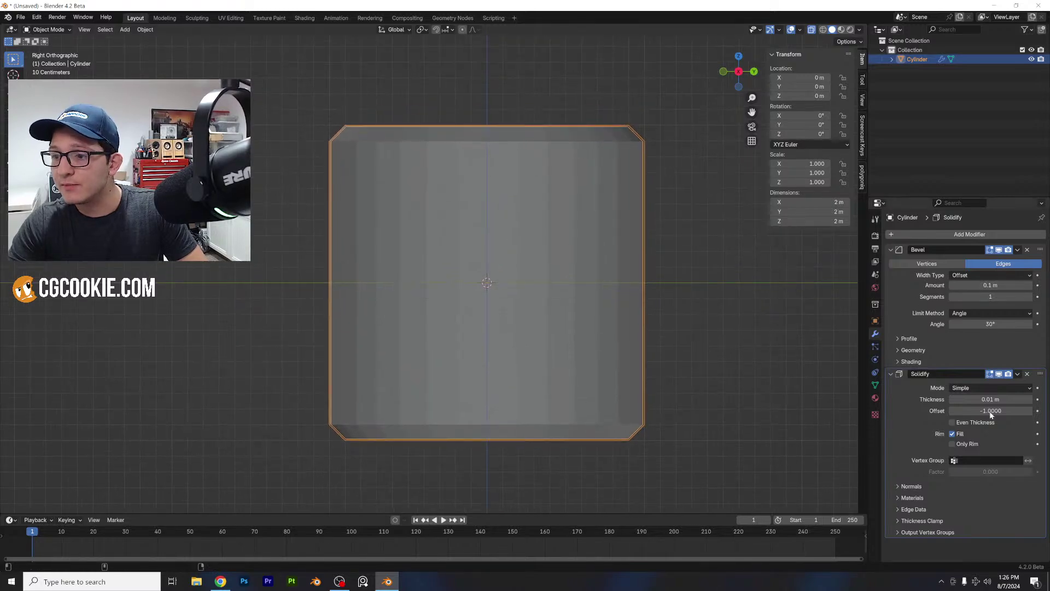
drag(989, 399, 1023, 399)
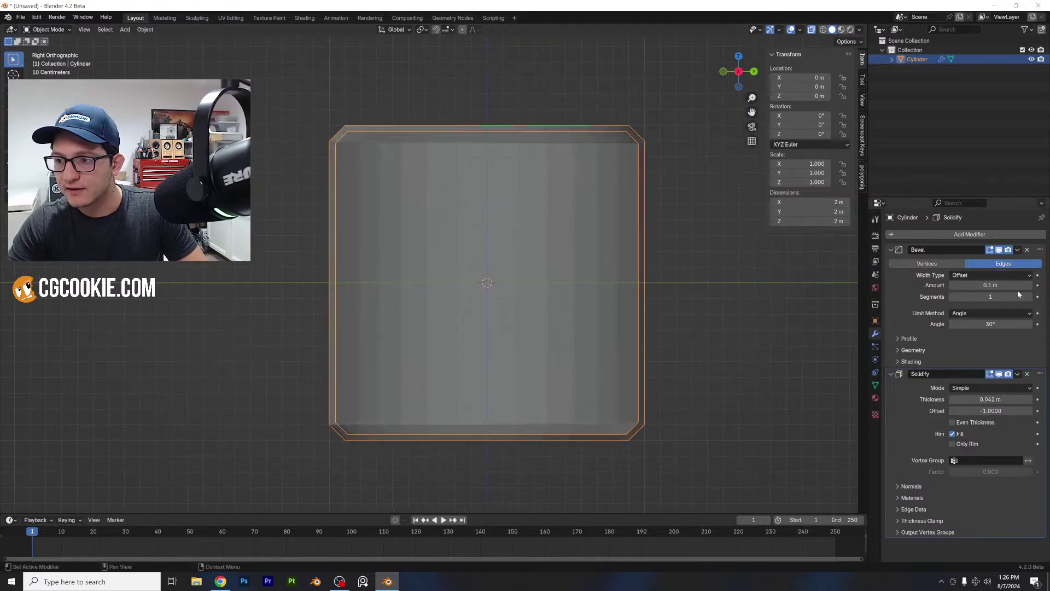
click(1029, 297)
click(1029, 296)
click(1028, 297)
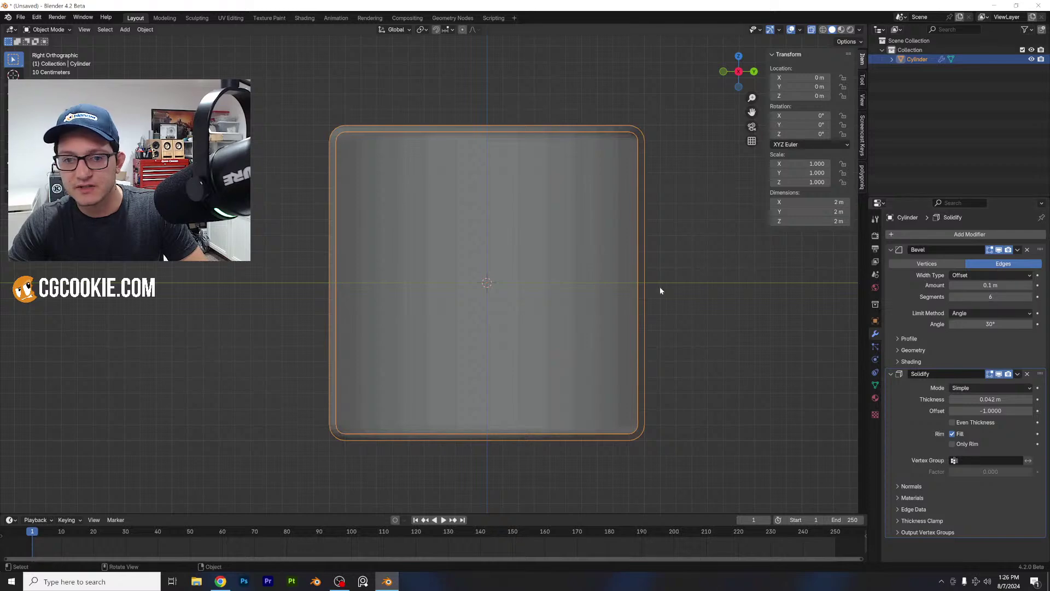
- Apply Shade Auto Smooth to the cylinder, convert it to a mesh, and check its geometry in Edit Mode
middle_drag(659, 287, 603, 272)
right_click(604, 273)
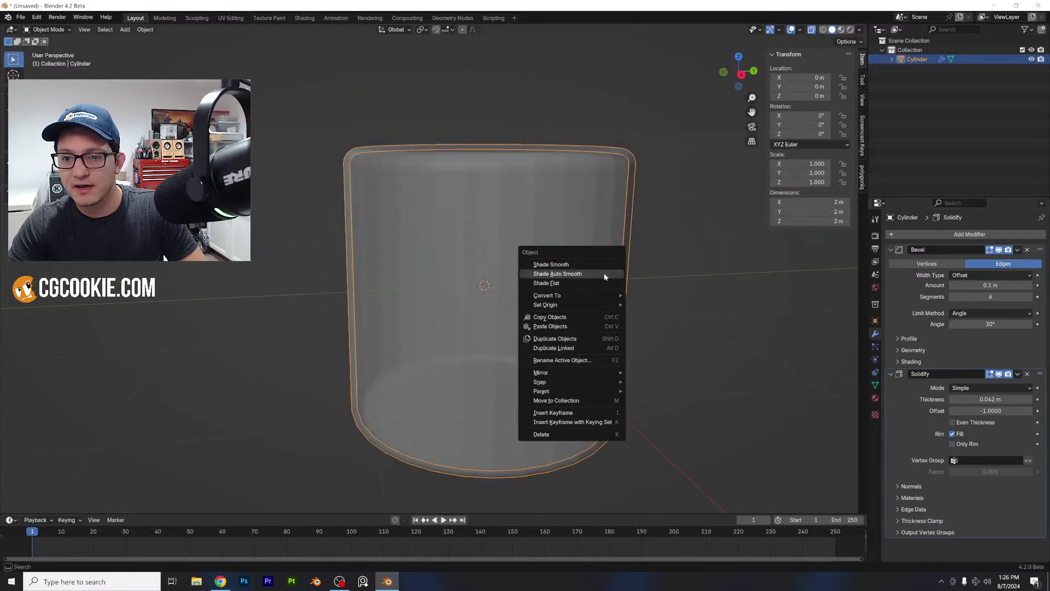
click(605, 274)
right_click(592, 280)
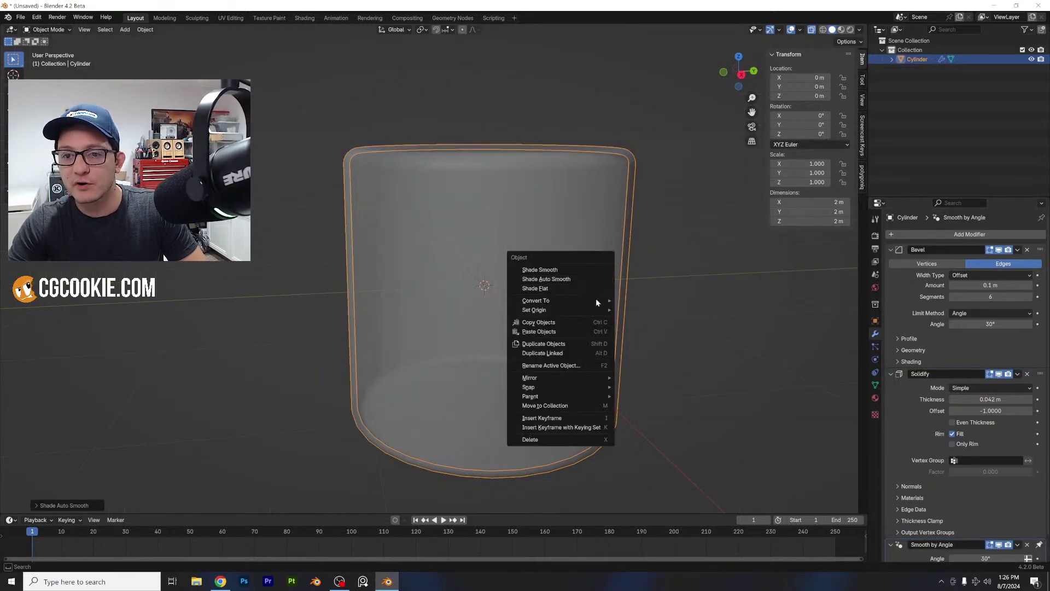
mouse_move(595, 301)
click(656, 300)
key(Tab)
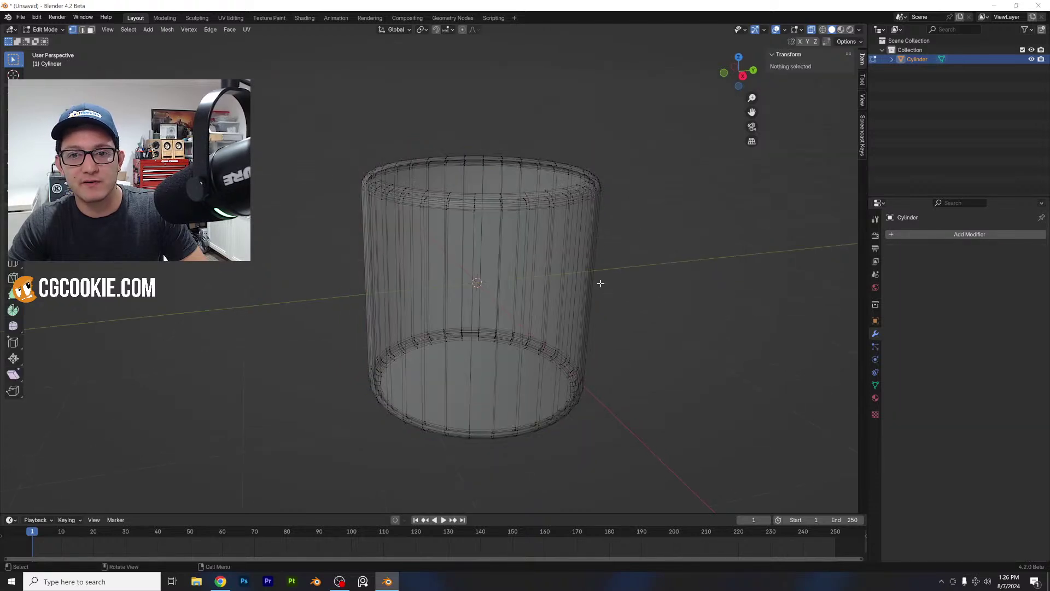
key(Tab)
- Switch to rendered shading and use blue_photo_studio_4k.hdr as an Environment Texture for the world colour
click(850, 30)
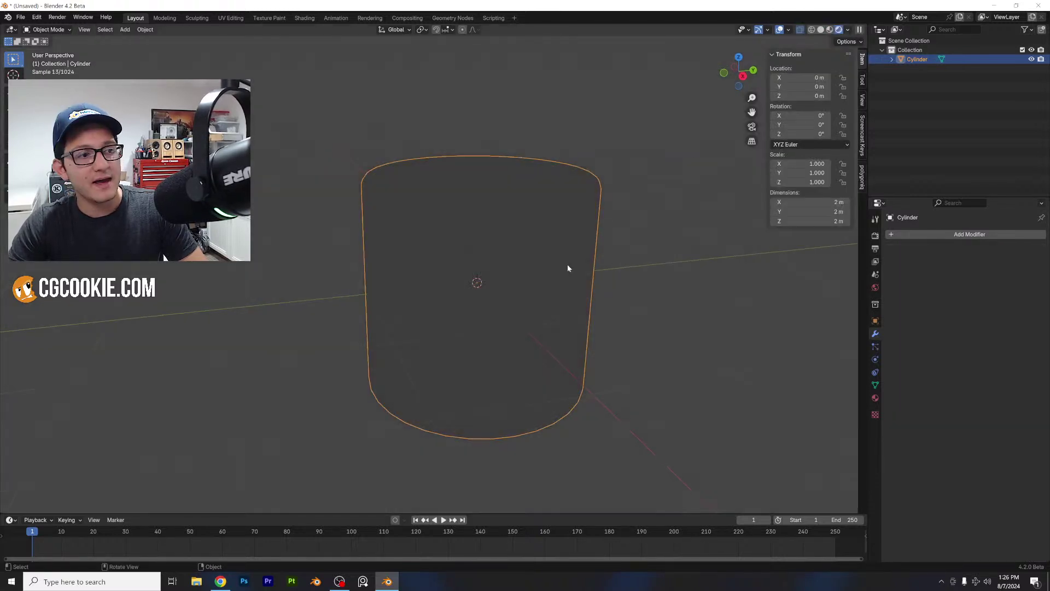
click(874, 289)
click(953, 292)
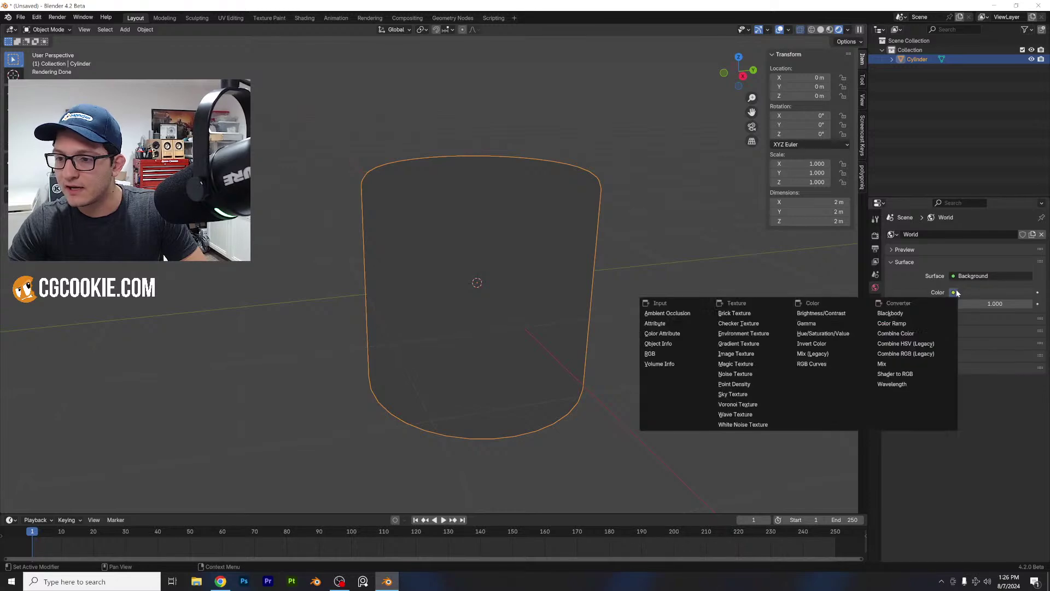
click(787, 334)
click(1011, 304)
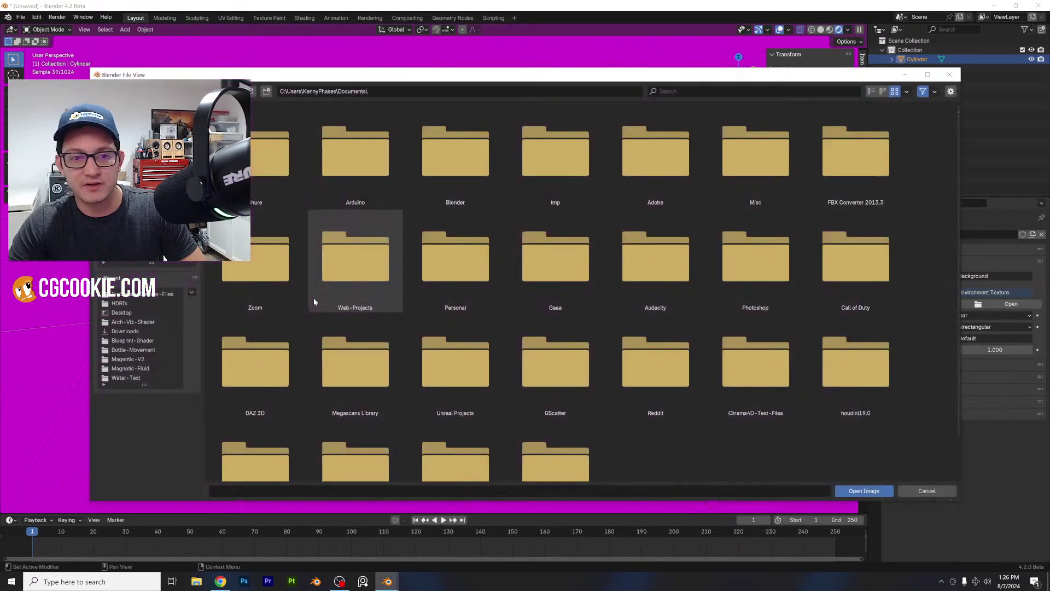
double_click(257, 359)
double_click(555, 159)
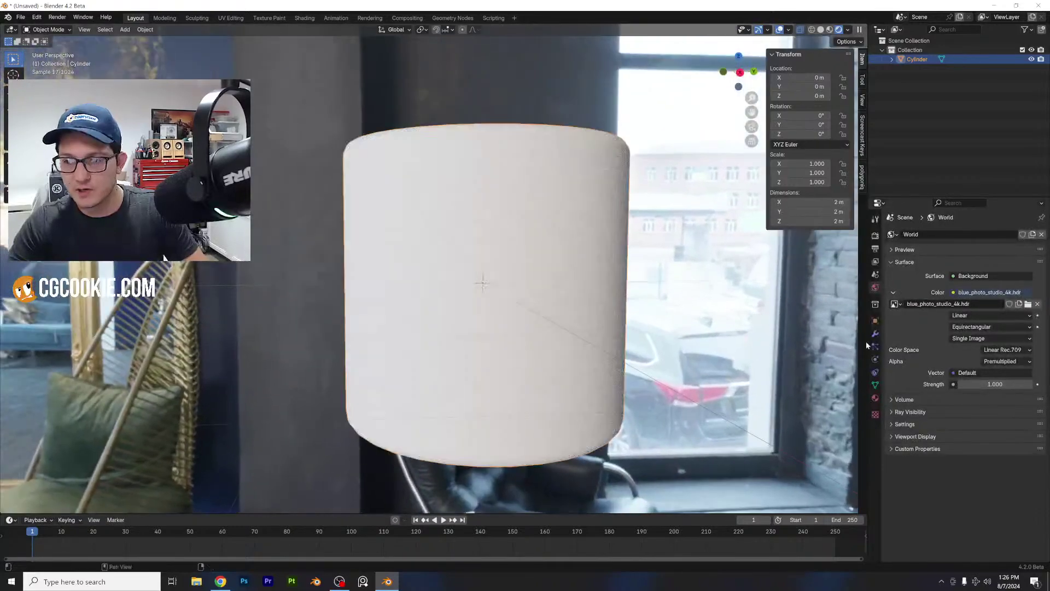
- Create a new material on the cylinder, set its surface to Glass BSDF, and set the roughness to 0
click(875, 398)
click(996, 271)
click(987, 315)
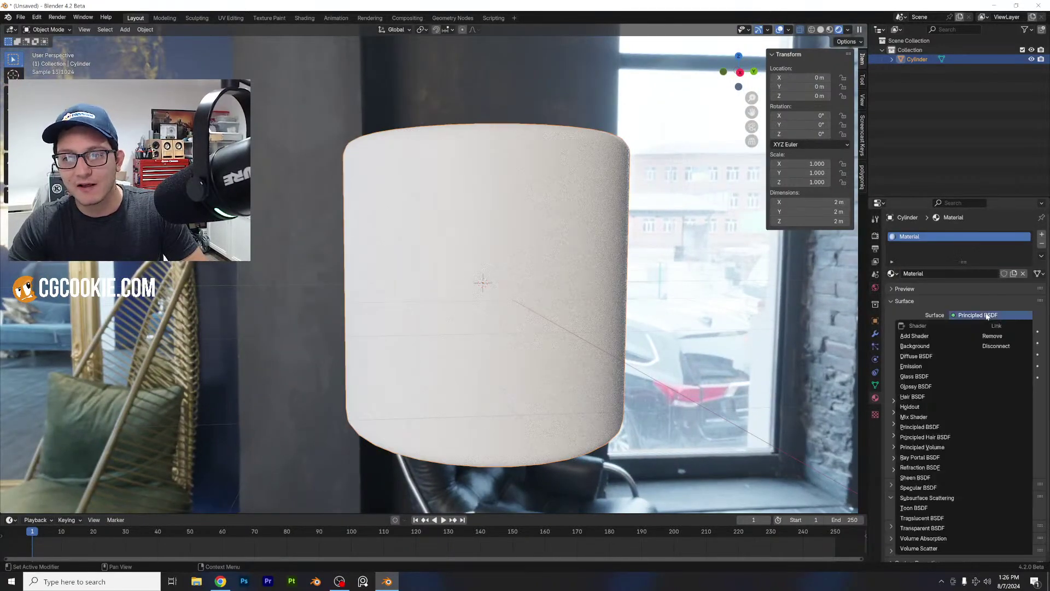
click(937, 377)
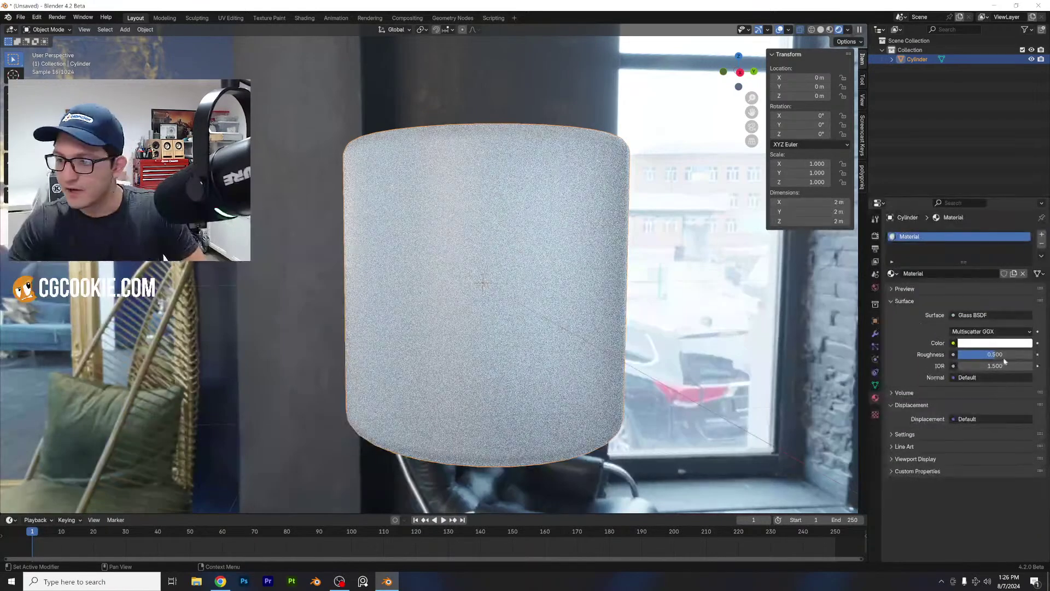
drag(996, 354, 968, 355)
middle_drag(790, 339, 811, 361)
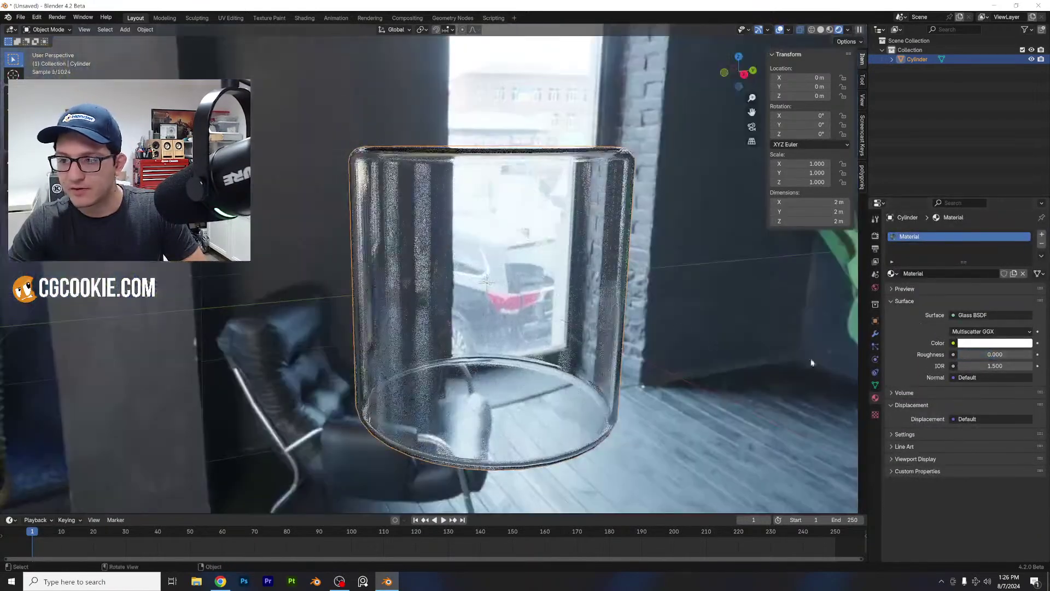
middle_drag(678, 326, 570, 256)
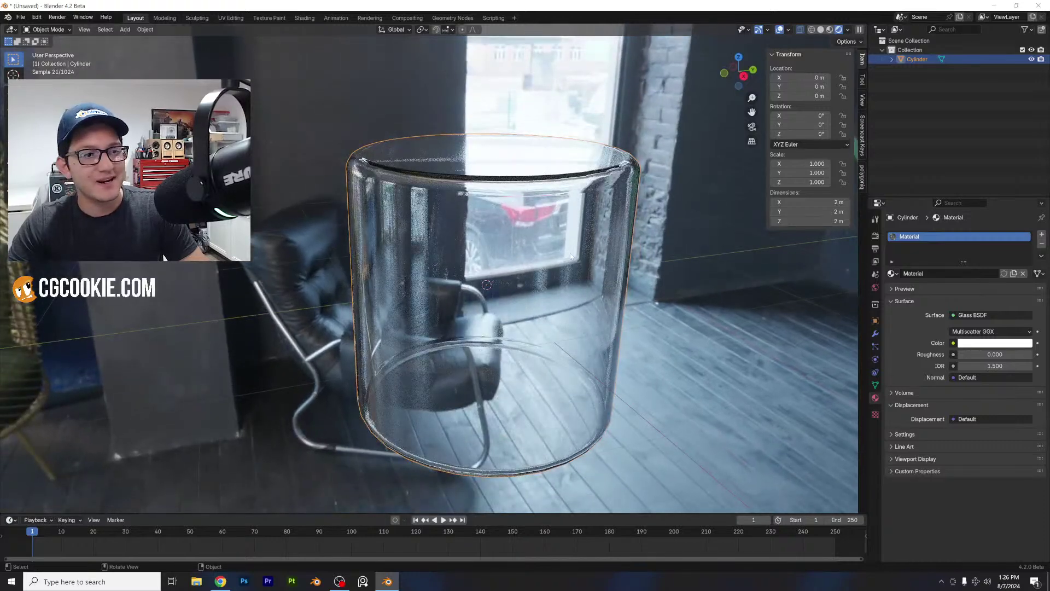
- Add a second cylinder at the origin and scale it to about 0.924 inside the glass in the right orthographic view
click(125, 30)
mouse_move(159, 40)
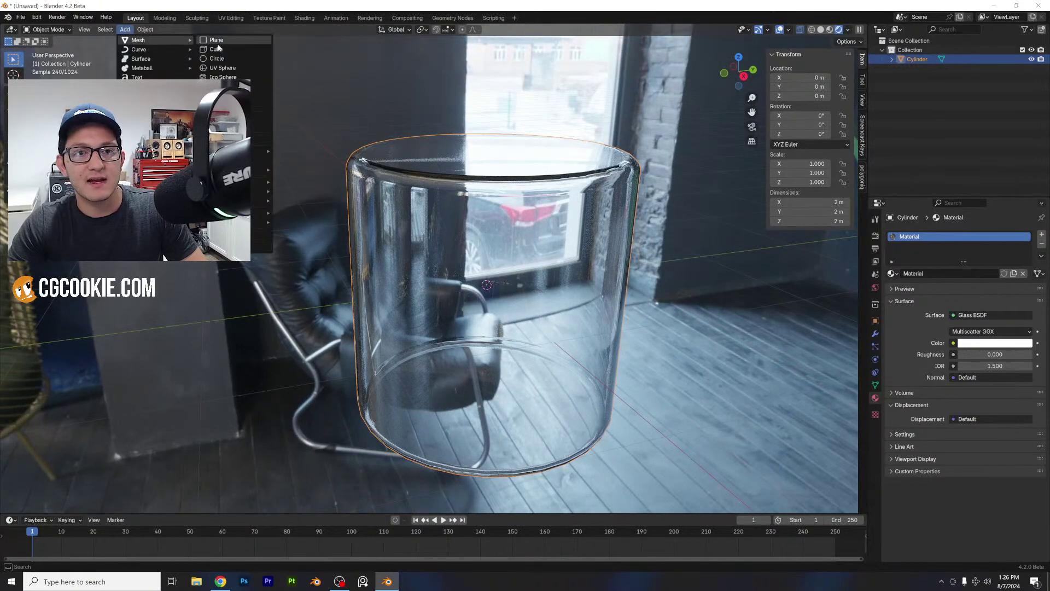
click(218, 87)
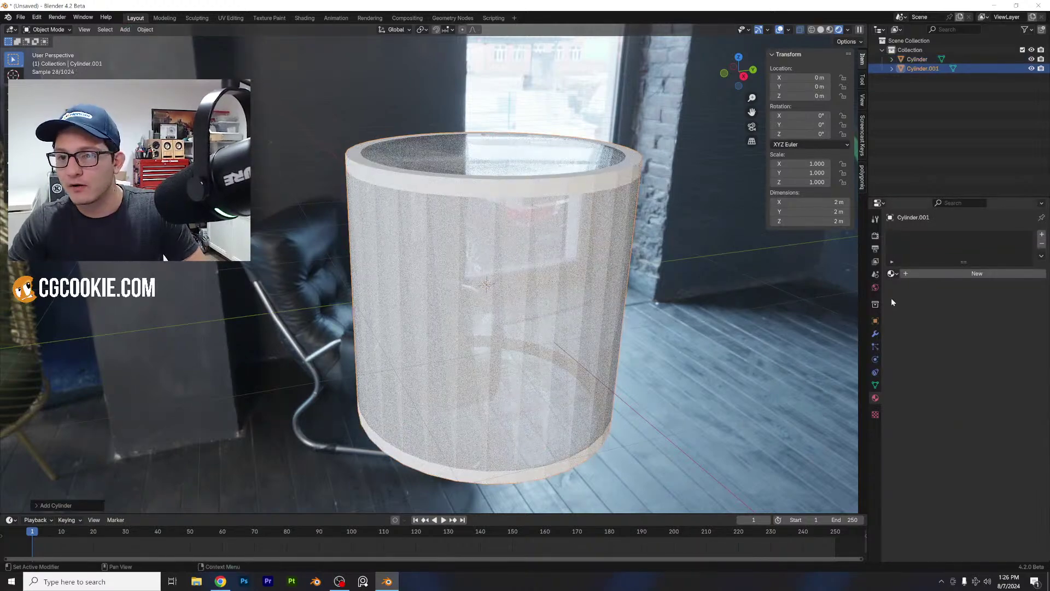
click(822, 30)
key(KP_3)
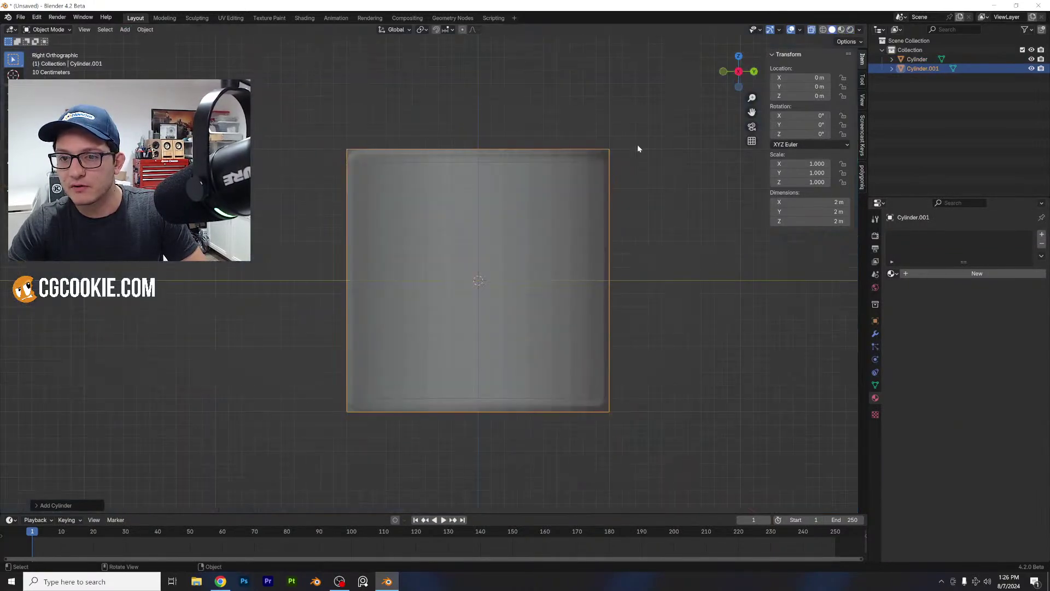
key(s)
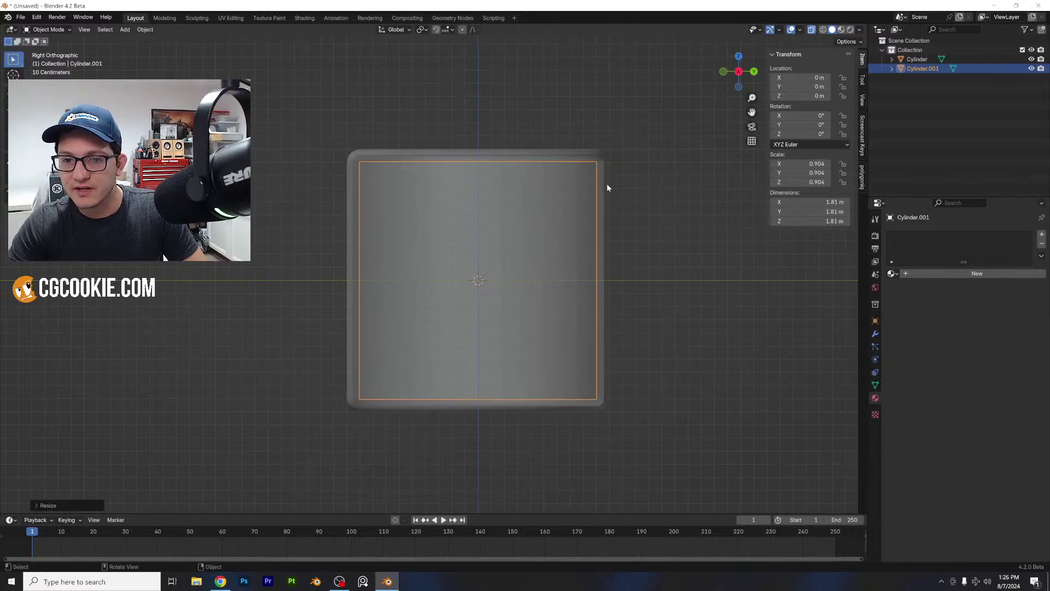
scroll(606, 182, up, 2)
click(702, 97)
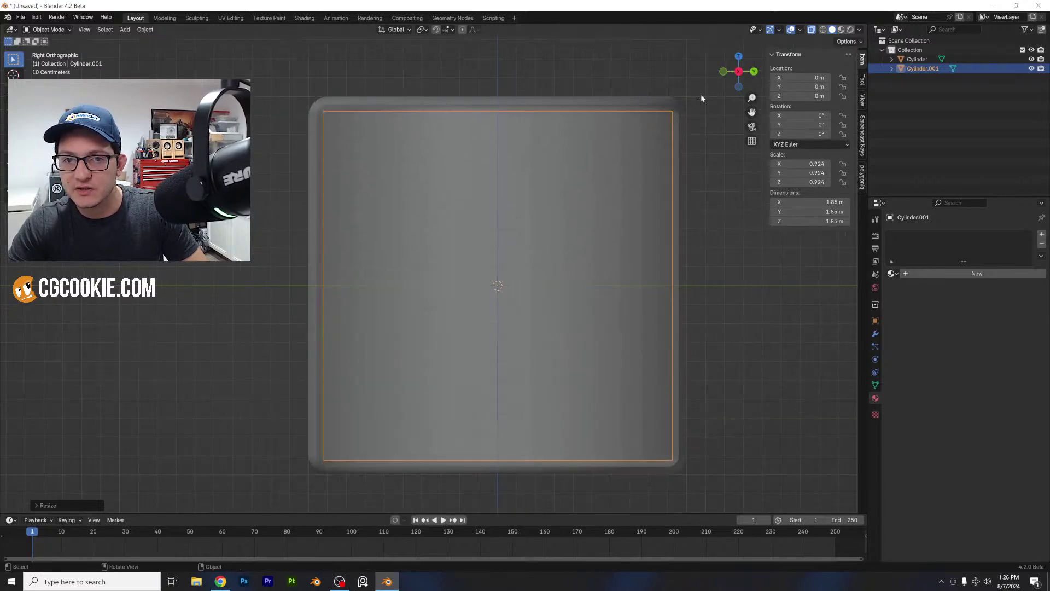
- Add a Bevel modifier with 4 segments to the inner cylinder
click(875, 334)
click(936, 234)
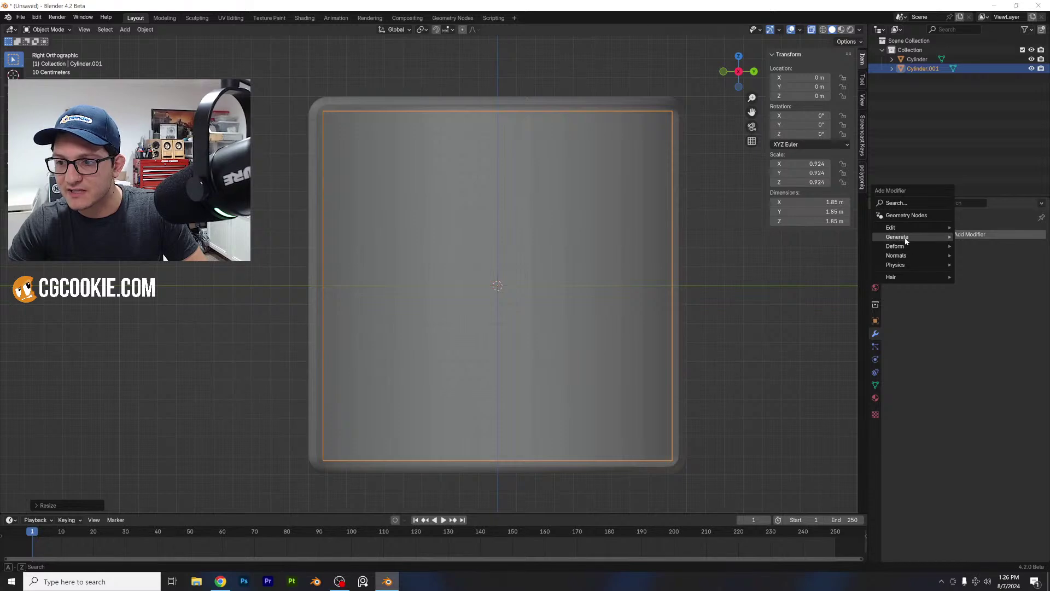
mouse_move(906, 240)
click(984, 246)
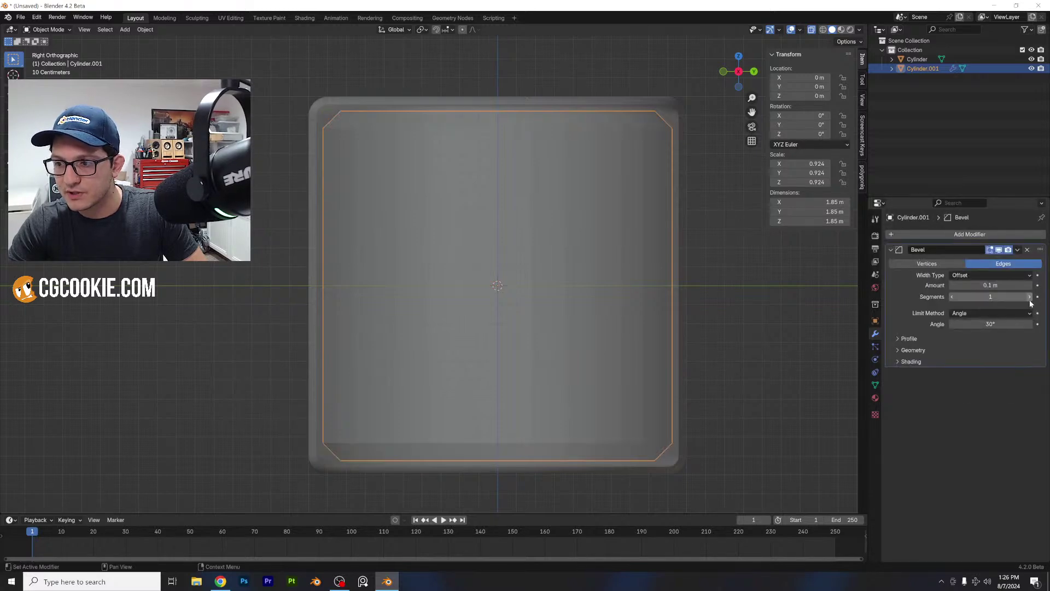
- Enlarge the inner cylinder to a scale of about 0.951 so its sides reach into the glass walls
scroll(555, 144, up, 2)
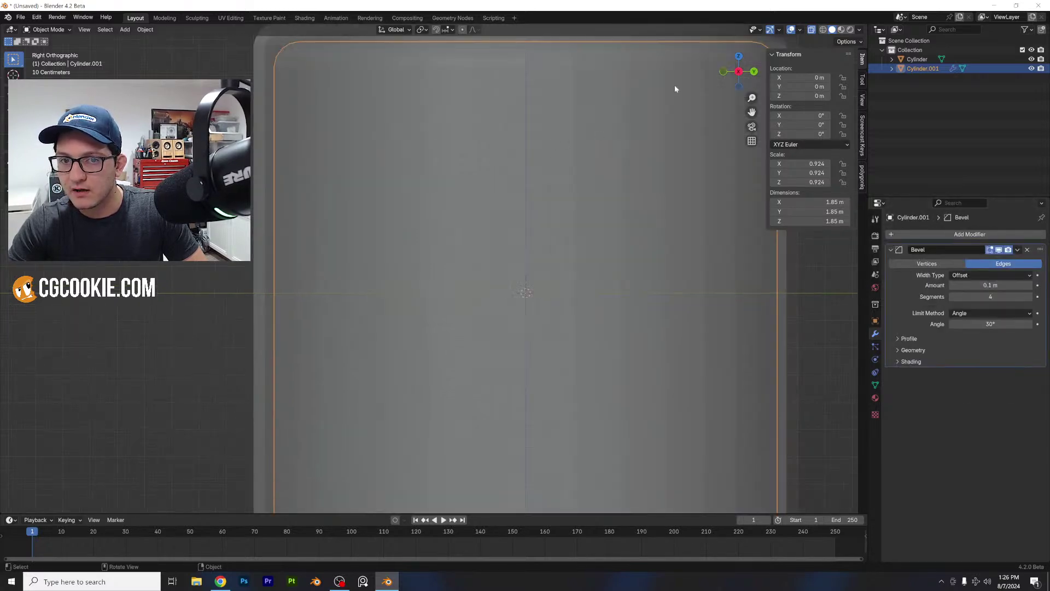
scroll(369, 176, down, 1)
shift+middle_drag(367, 176, 359, 253)
scroll(350, 235, up, 1)
key(s)
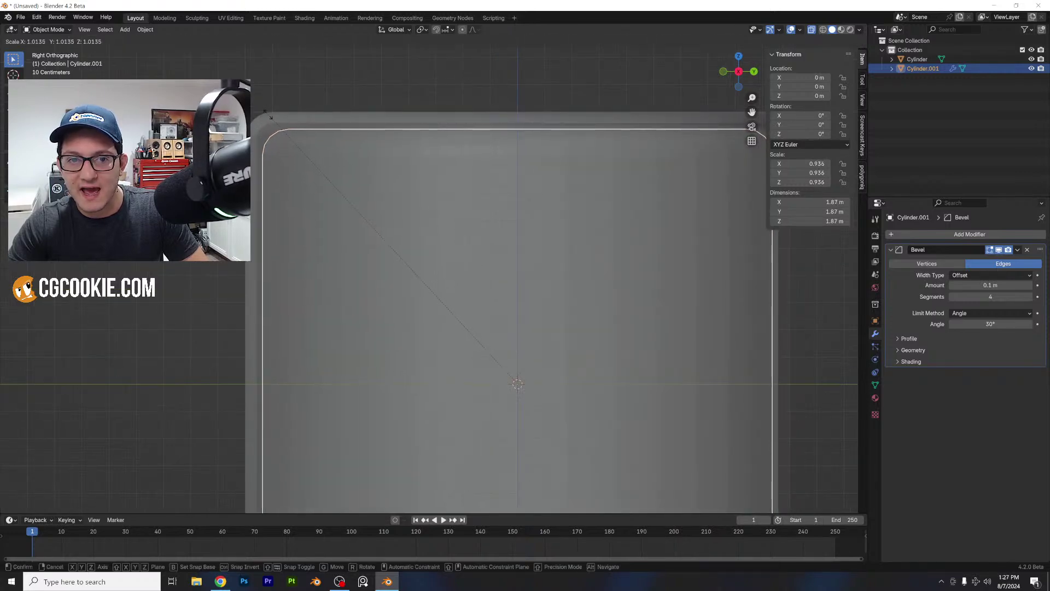
click(263, 110)
scroll(452, 211, down, 3)
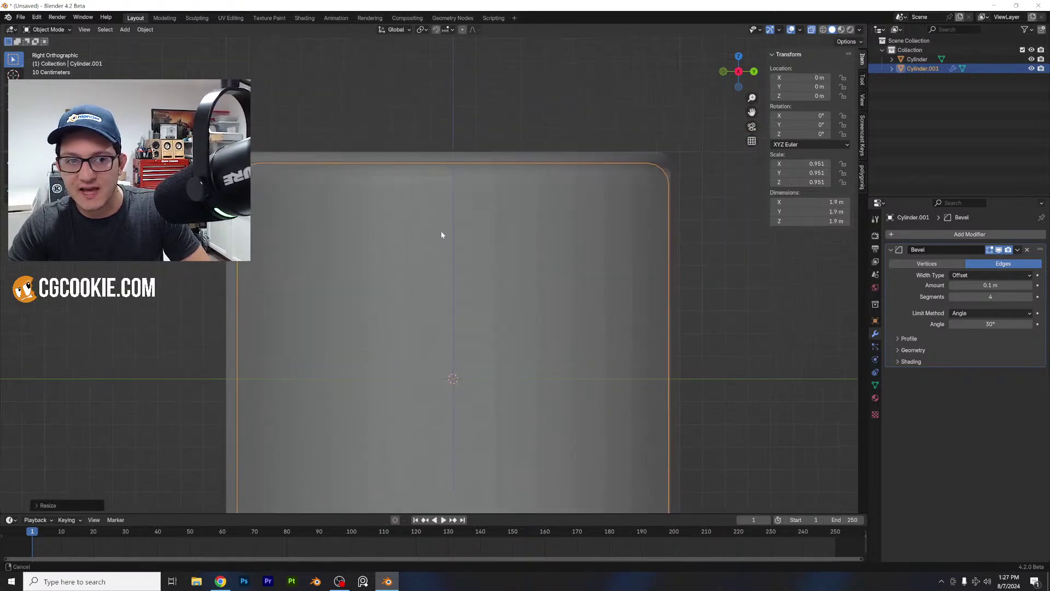
- Set the inner cylinder's Bevel amount to 0.051 m, check the corner against the glass wall, and apply the modifier
shift+middle_drag(474, 253, 534, 227)
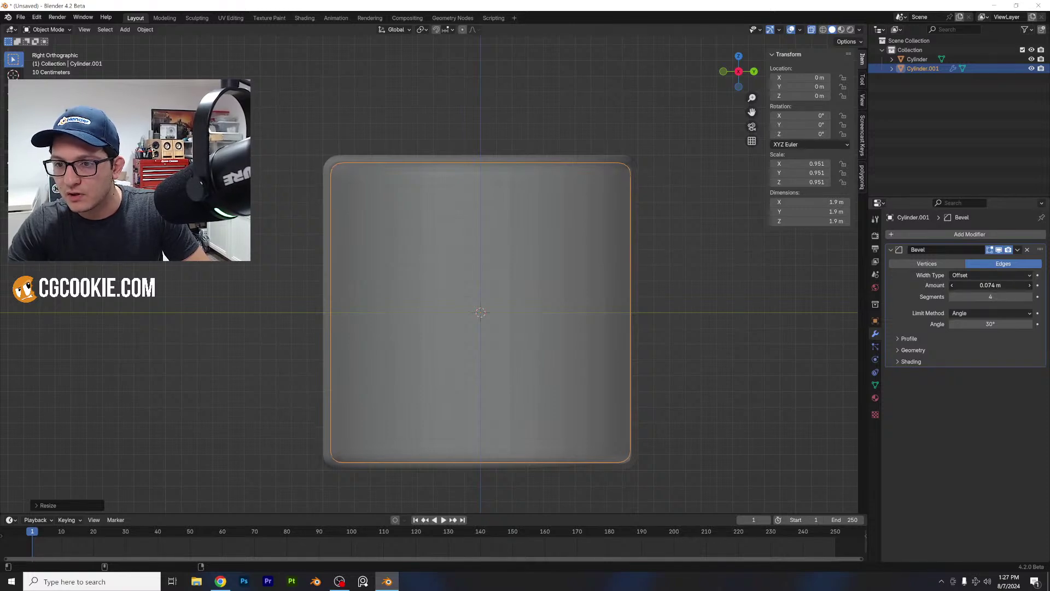
scroll(684, 192, up, 2)
shift+middle_drag(678, 189, 474, 296)
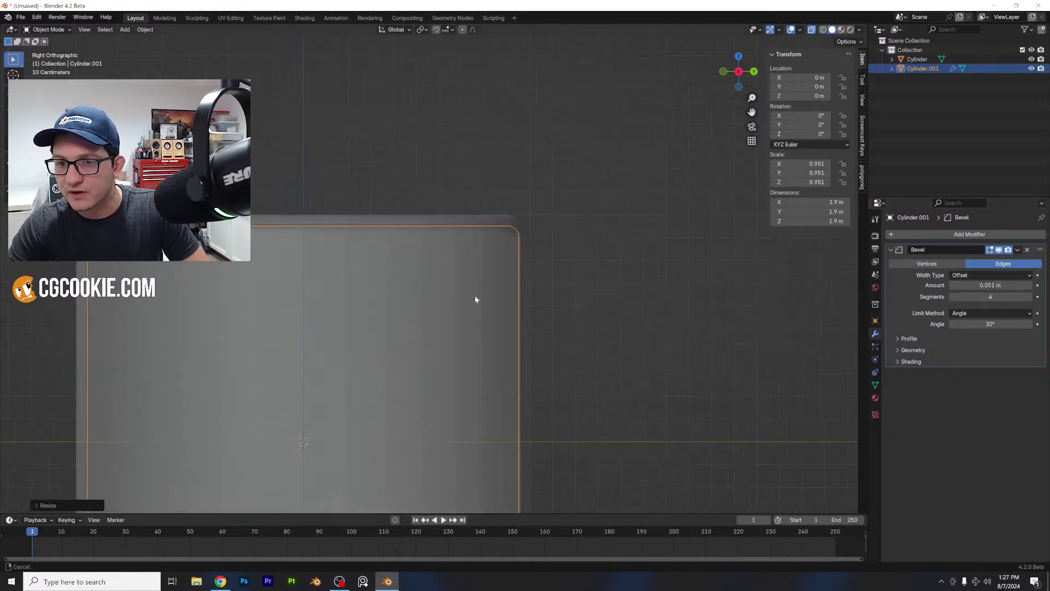
scroll(583, 190, up, 5)
shift+middle_drag(686, 178, 530, 264)
scroll(530, 264, up, 3)
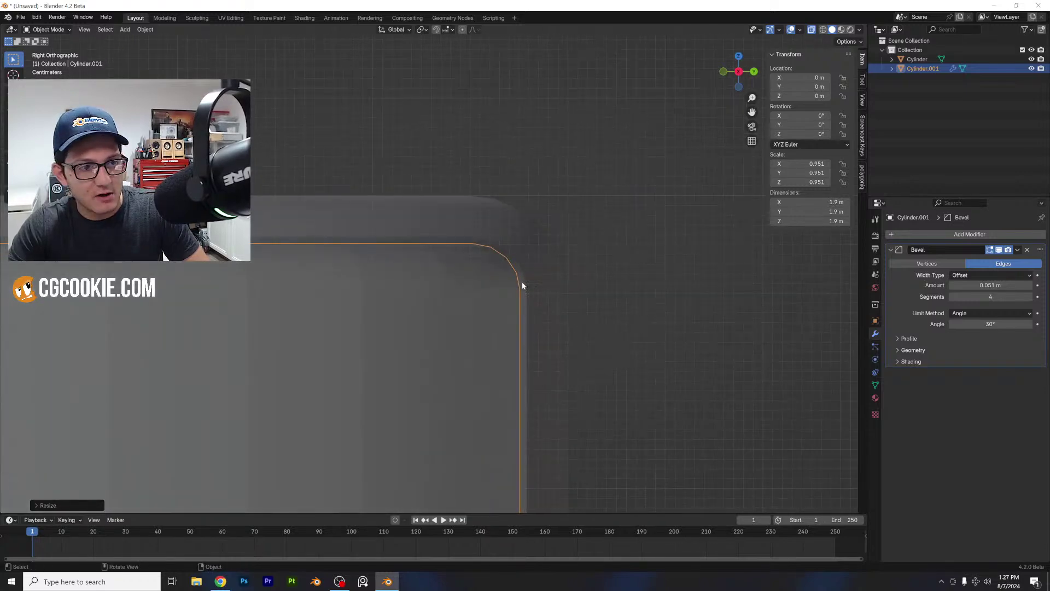
scroll(528, 266, down, 2)
shift+middle_drag(530, 331, 663, 236)
scroll(663, 235, down, 6)
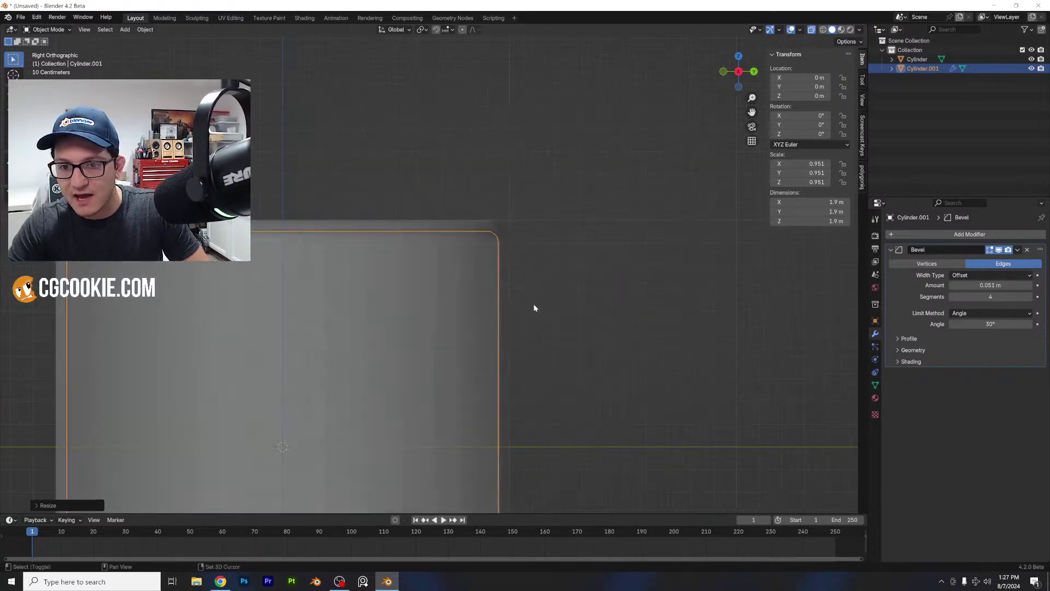
scroll(658, 164, down, 1)
shift+middle_drag(525, 316, 607, 167)
scroll(658, 161, down, 2)
click(1017, 250)
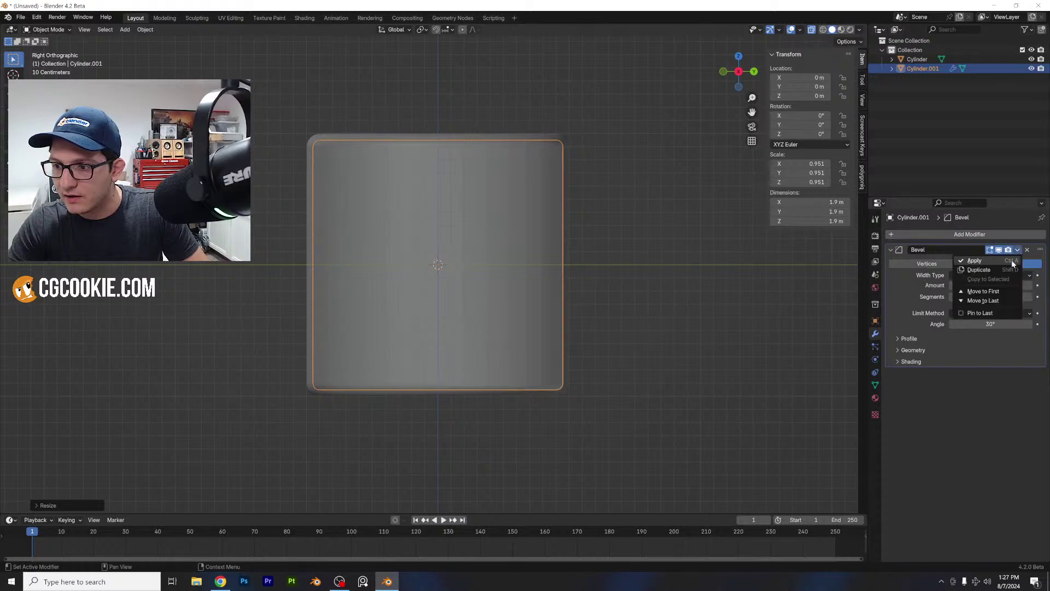
click(1009, 261)
- Return to rendered shading and give the inner cylinder a new Glass BSDF material with roughness 0
middle_drag(648, 201, 672, 210)
key(z)
click(670, 145)
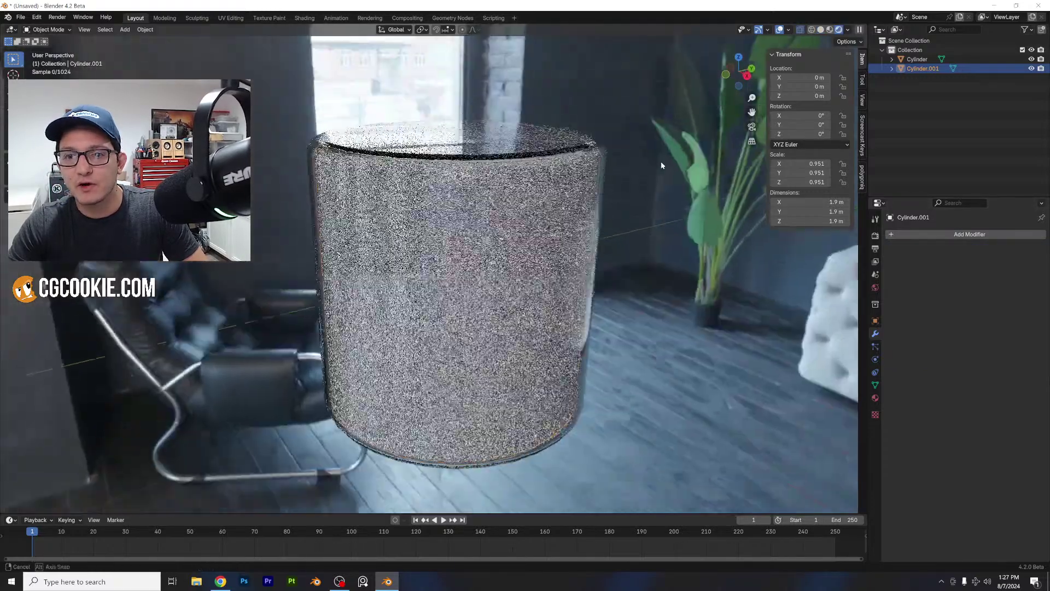
scroll(646, 212, up, 2)
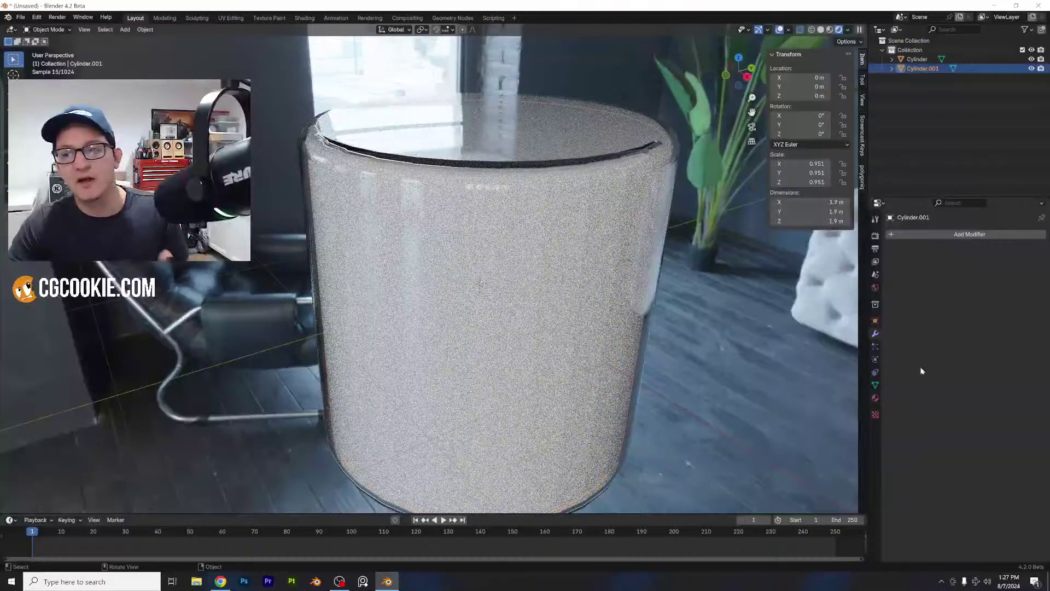
click(876, 398)
click(973, 273)
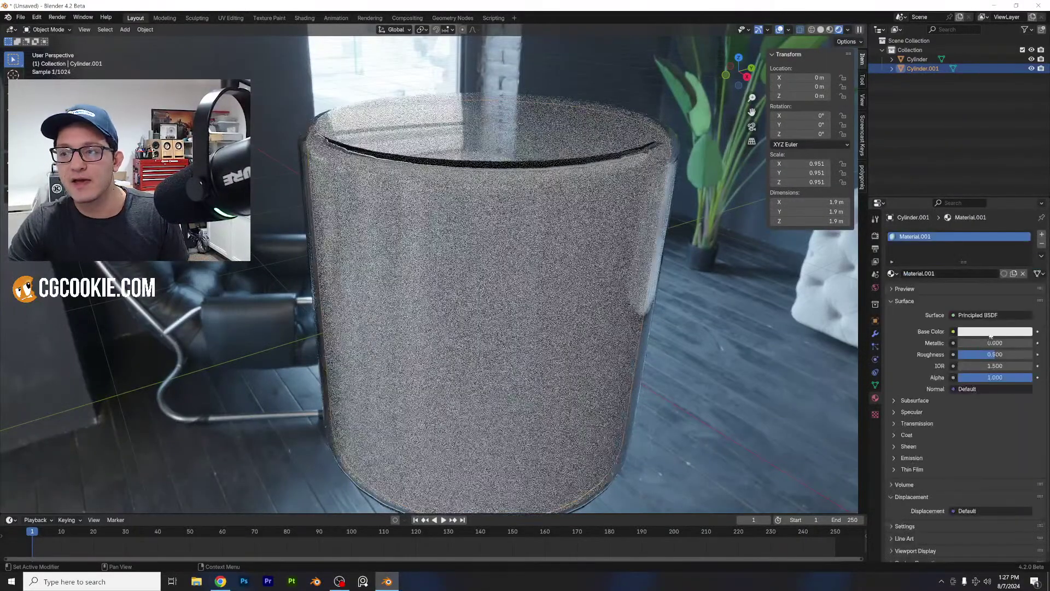
click(979, 315)
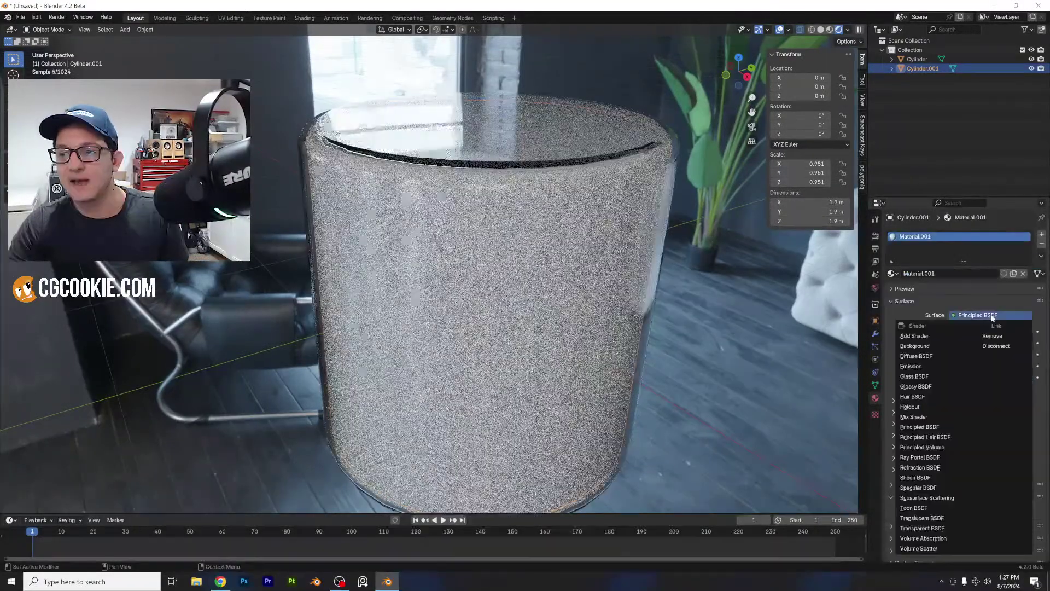
click(914, 376)
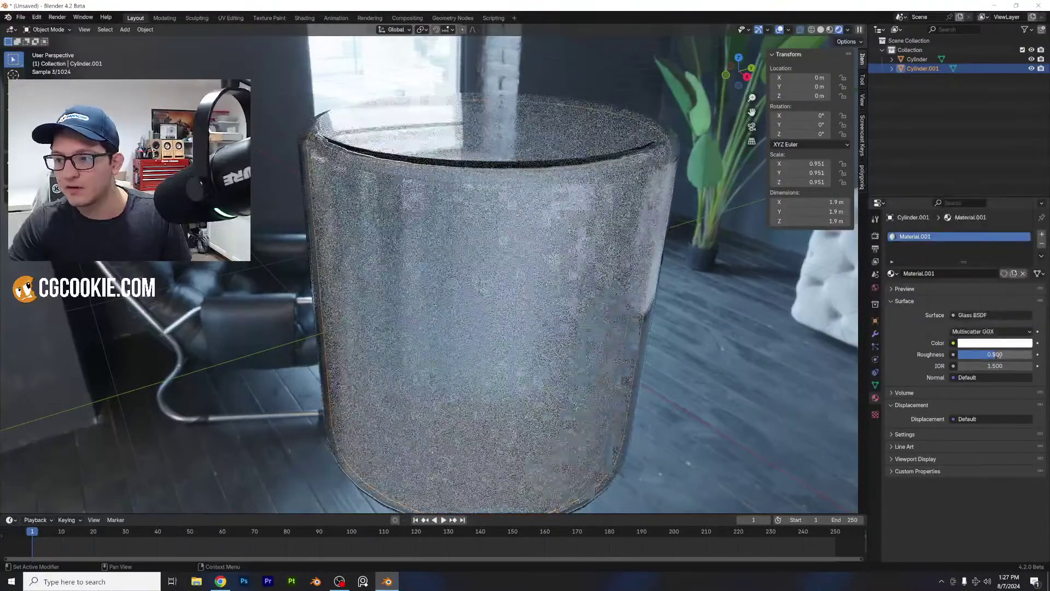
drag(999, 356, 961, 355)
- Apply Shade Smooth to the inner cylinder
right_click(609, 255)
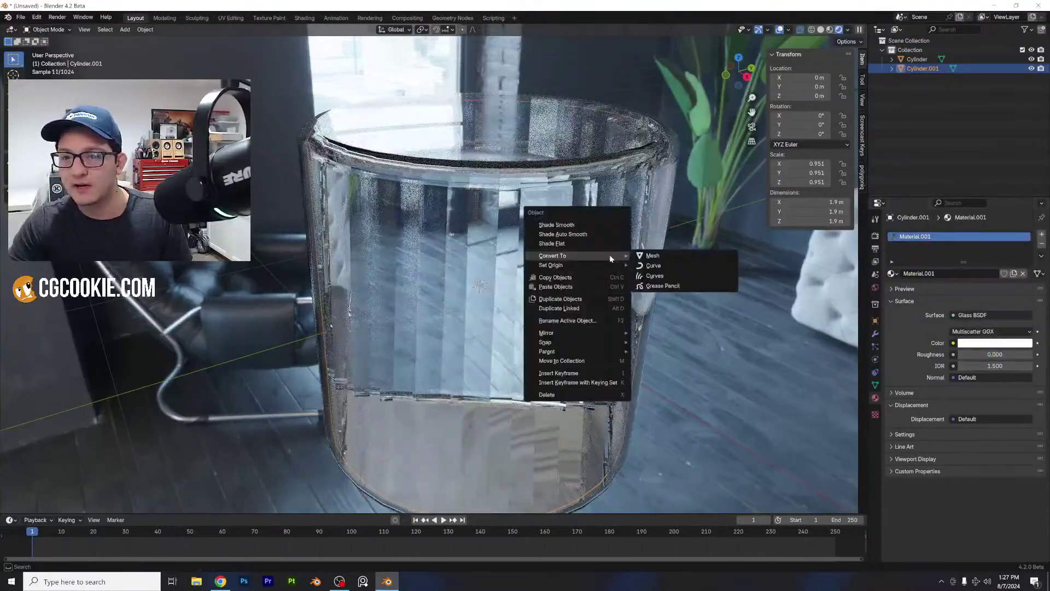
click(595, 225)
scroll(651, 228, down, 1)
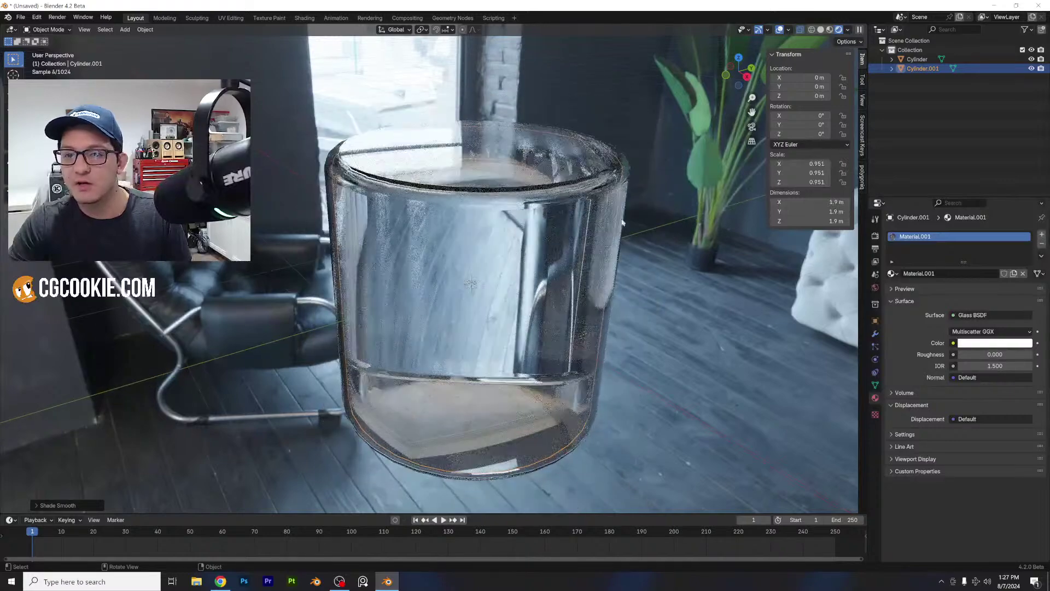
- Toggle the inner cylinder's visibility to compare the rendered glass with and without it
click(1032, 69)
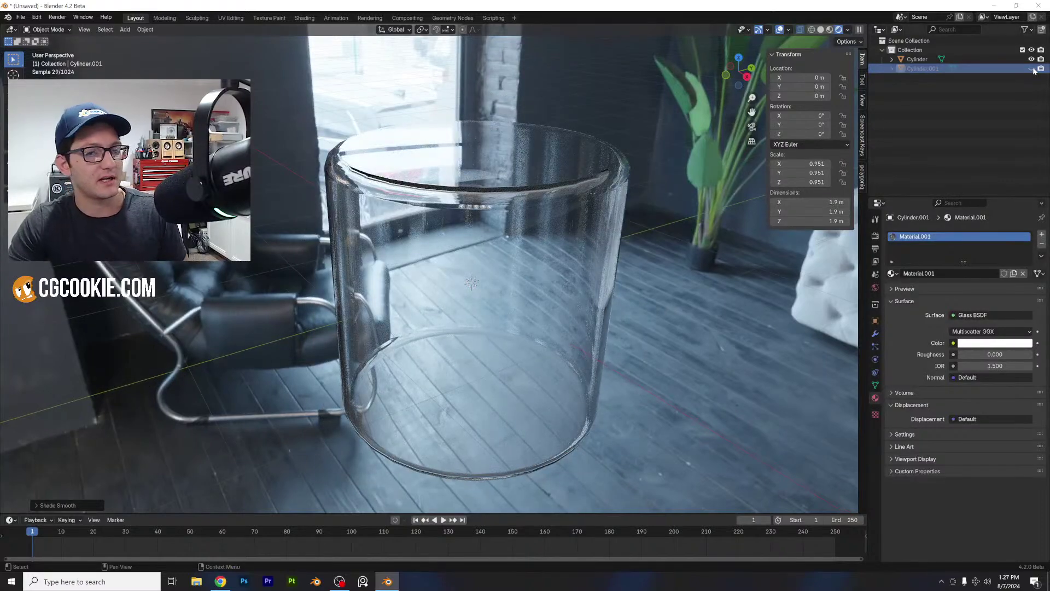
click(1031, 68)
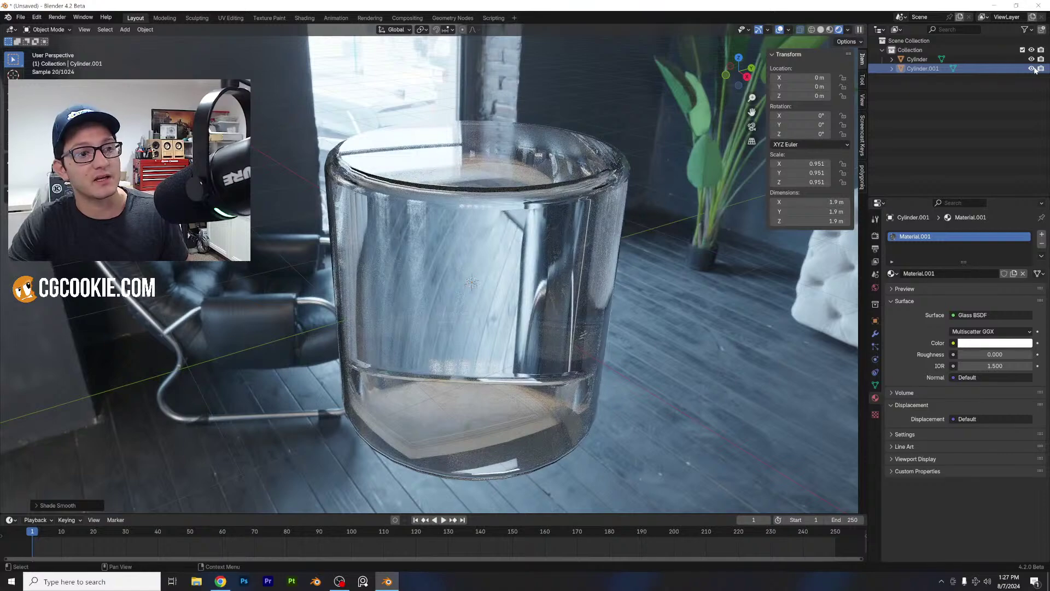
click(1032, 69)
click(1032, 69)
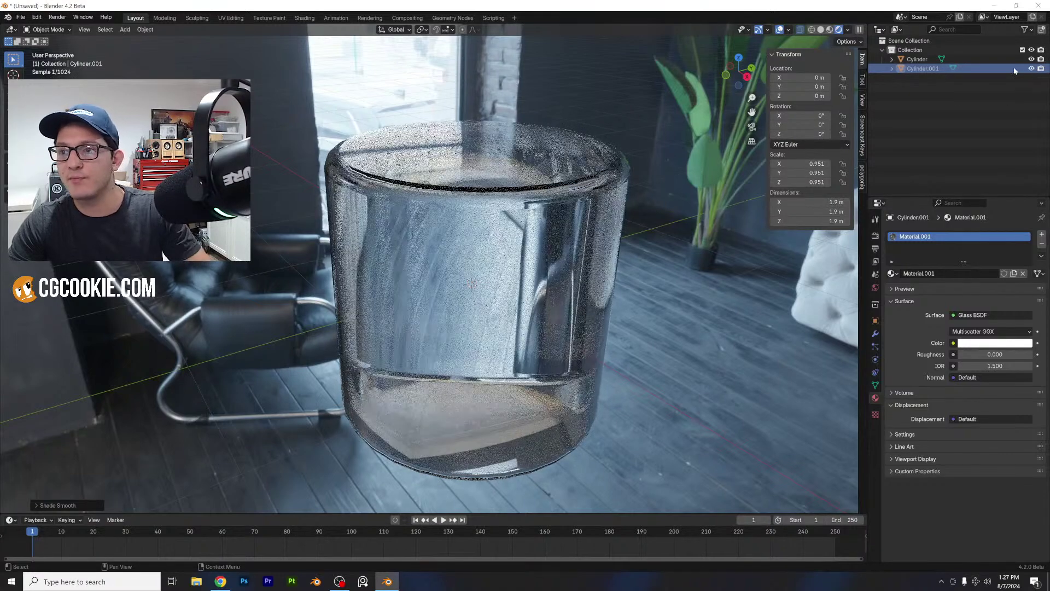
click(1015, 69)
- Shorten the inner liquid cylinder to a Z scale of 0.891 and lower it to about -0.0417 m along Z
key(s)
key(z)
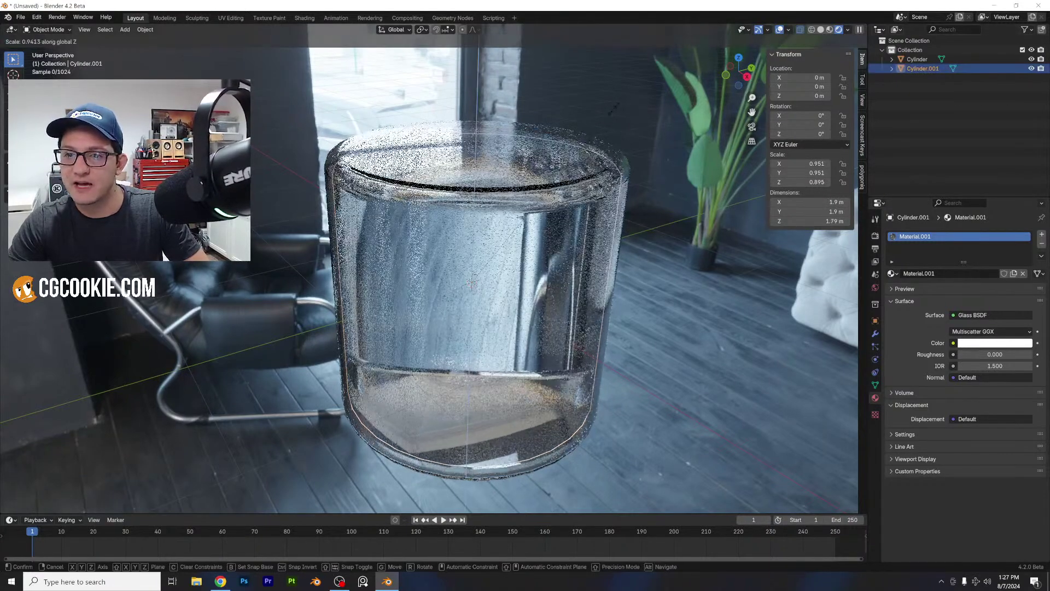
click(750, 82)
click(749, 81)
key(g)
key(z)
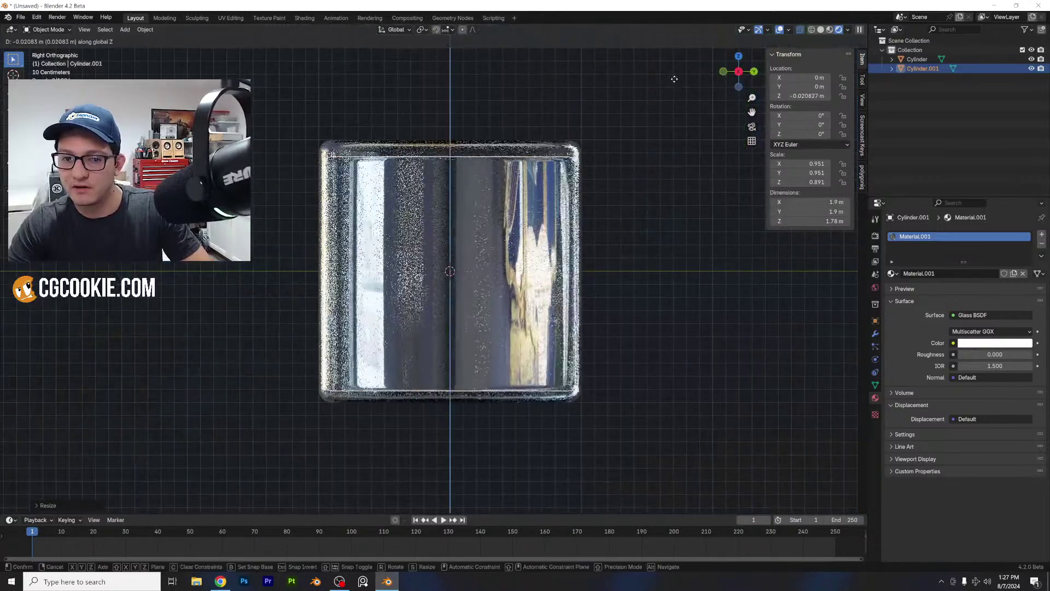
click(673, 82)
middle_drag(595, 160, 601, 189)
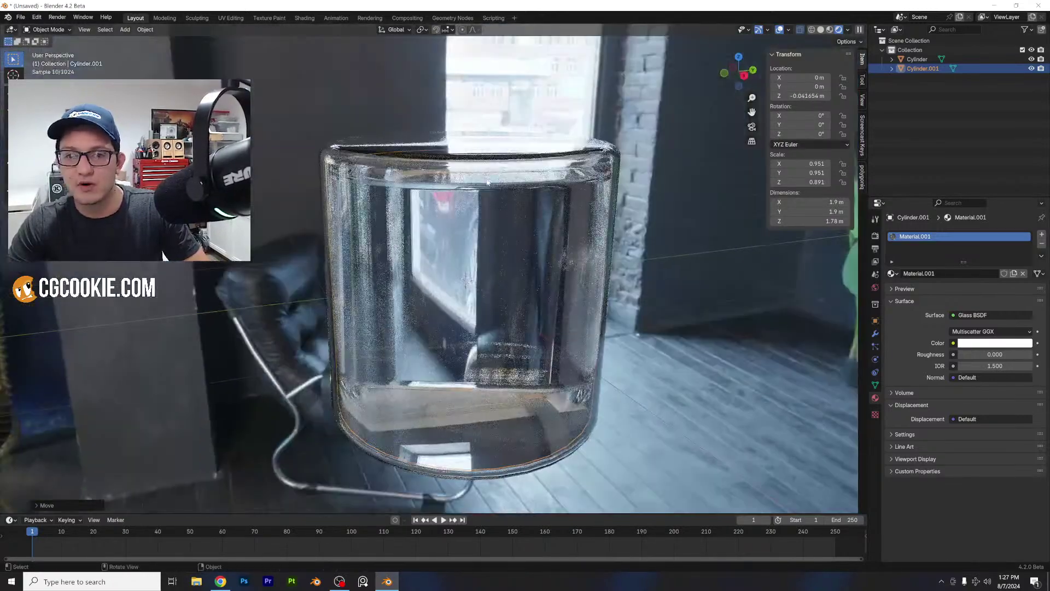
scroll(504, 183, up, 1)
middle_drag(483, 183, 531, 195)
scroll(696, 268, down, 2)
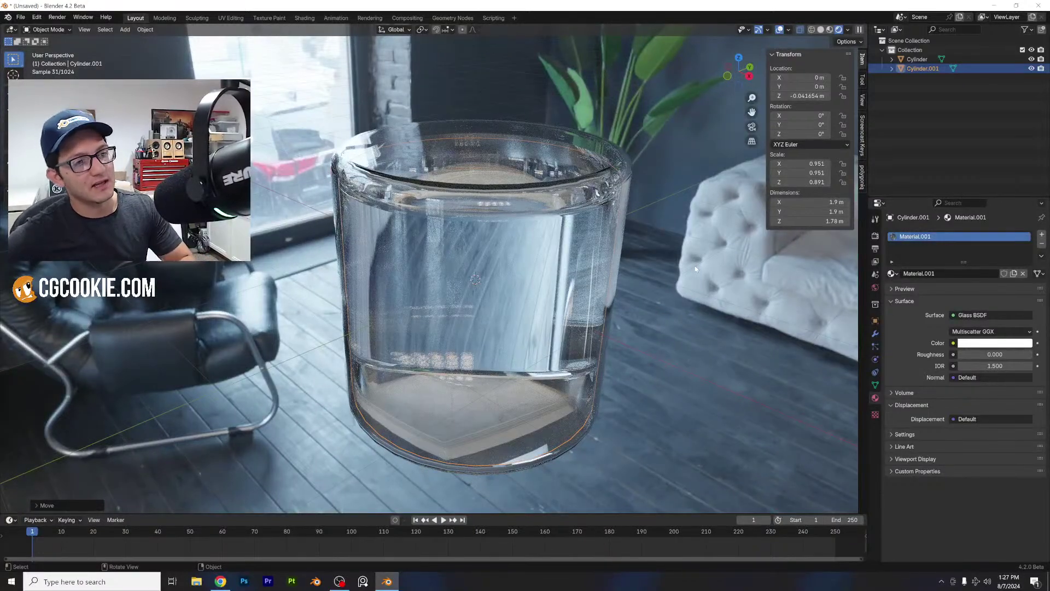
- Add a mesh plane and scale it up to more than four times its size
click(125, 29)
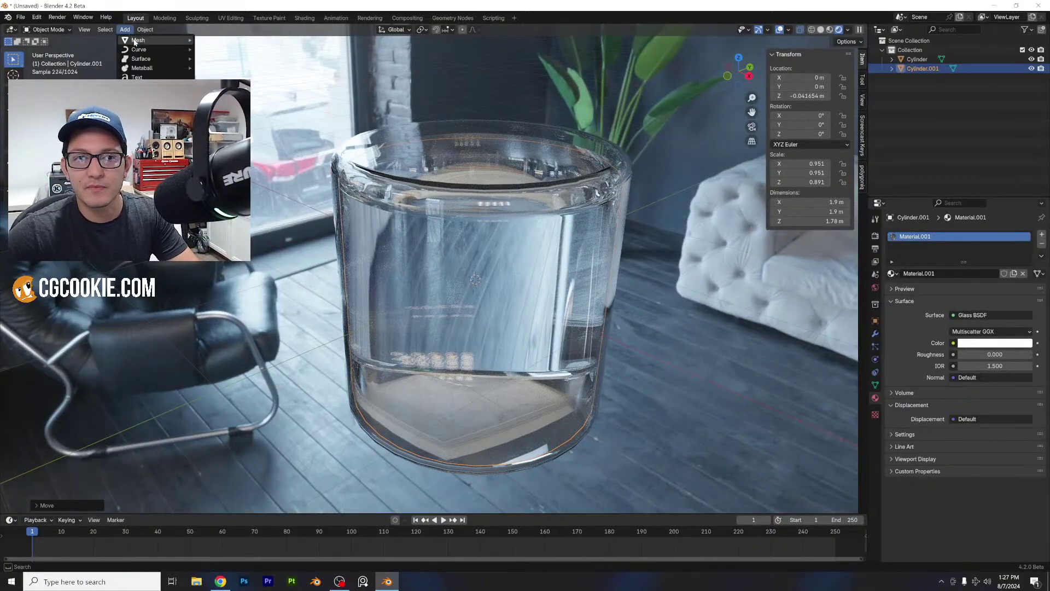
mouse_move(136, 42)
click(203, 43)
scroll(460, 273, down, 2)
key(s)
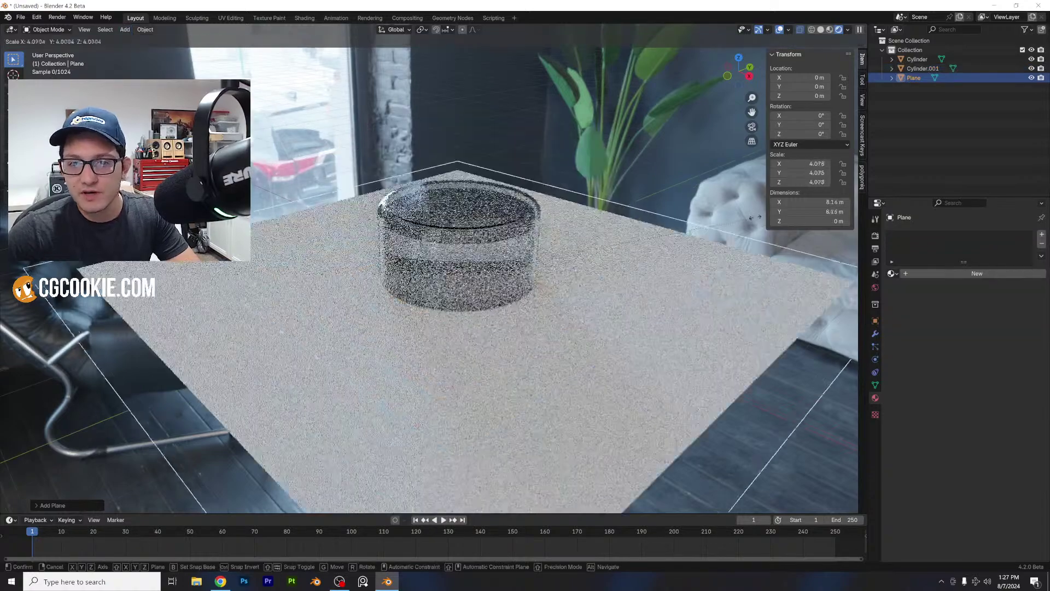
click(561, 214)
- Lower the plane to Z -1.1028 m beneath the glass and enlarge it to a scale of 5.172
key(g)
key(z)
click(561, 204)
key(s)
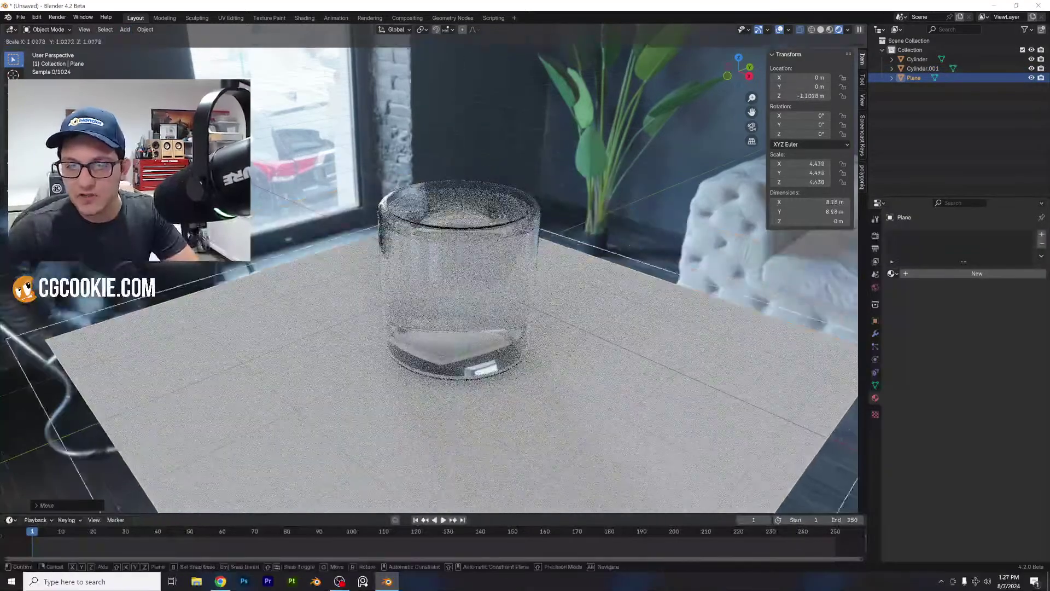
click(683, 229)
- Give the plane a new Principled BSDF material with a near-black base color of value 0.003
click(976, 274)
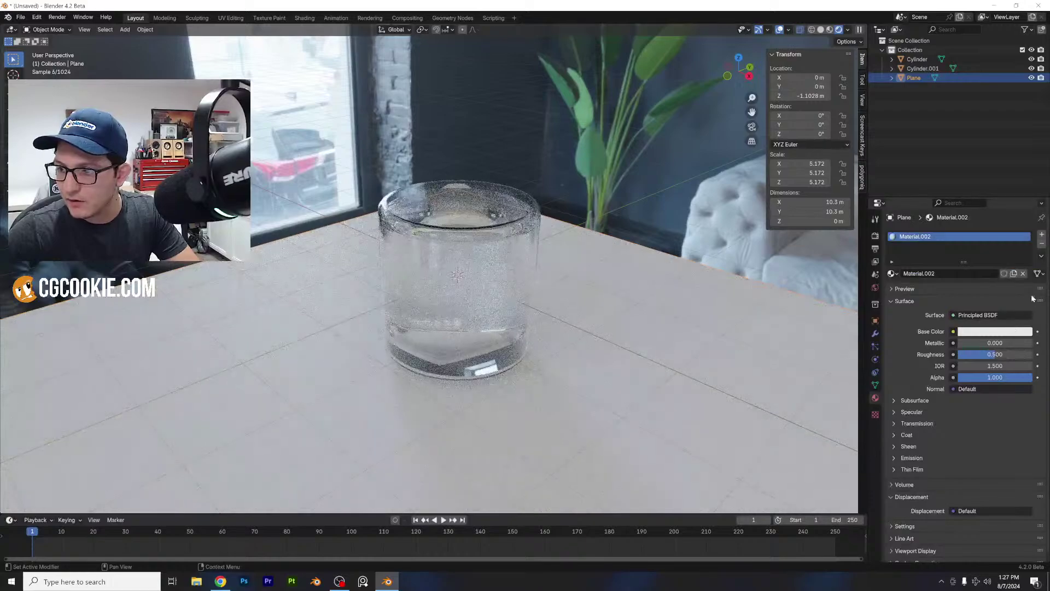
click(1019, 333)
drag(1025, 255, 1025, 271)
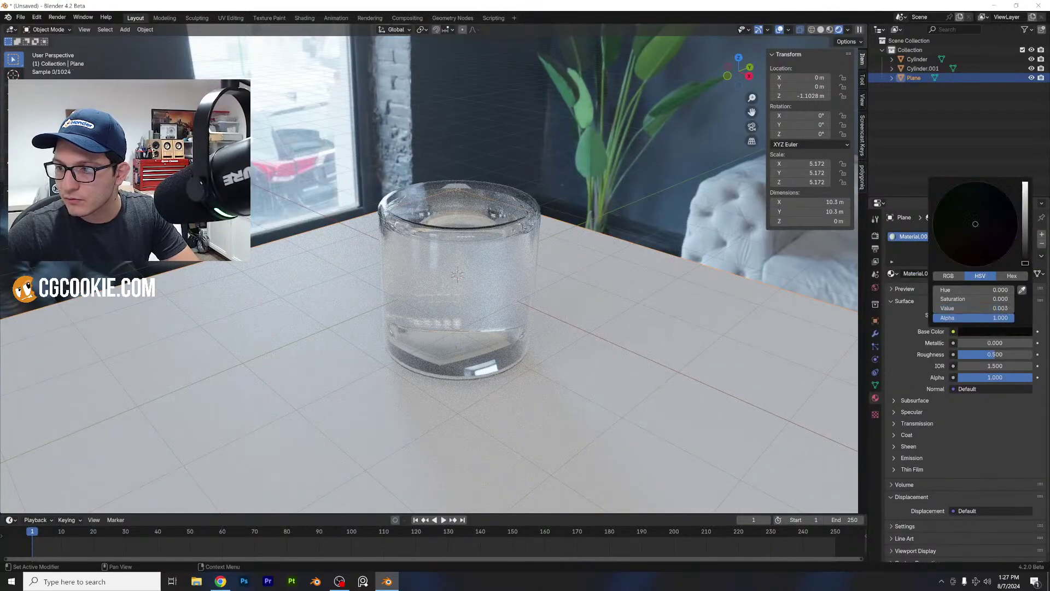
- Enlarge the dark floor plane to a scale of 8.745
scroll(636, 255, up, 2)
middle_drag(635, 254, 726, 275)
key(s)
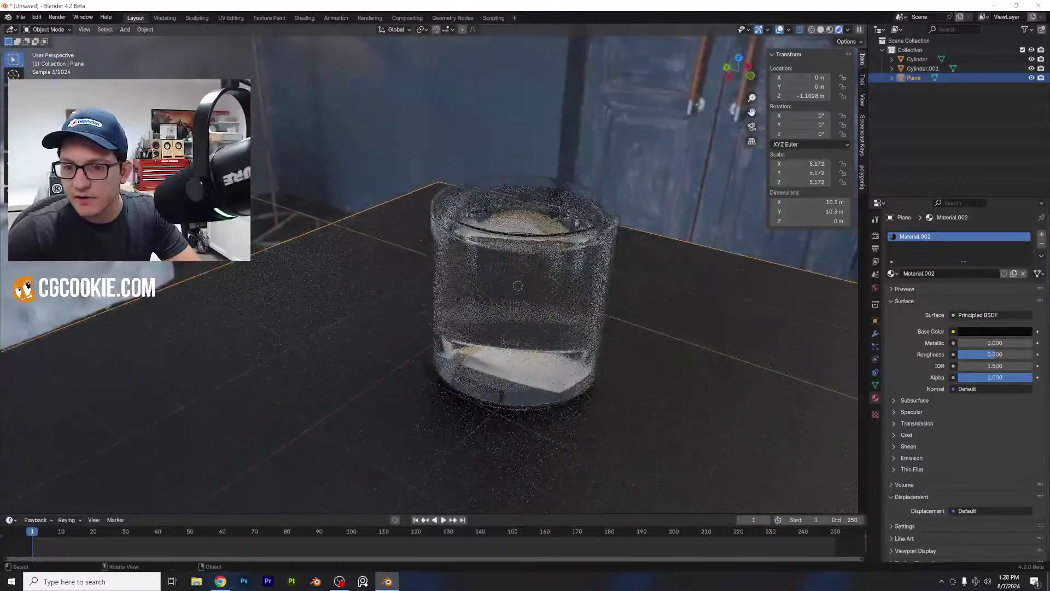
click(644, 264)
- Tint the inner liquid cylinder's Glass BSDF color a very pale blue and check it from several angles
middle_drag(644, 260, 554, 254)
scroll(644, 274, up, 1)
click(554, 253)
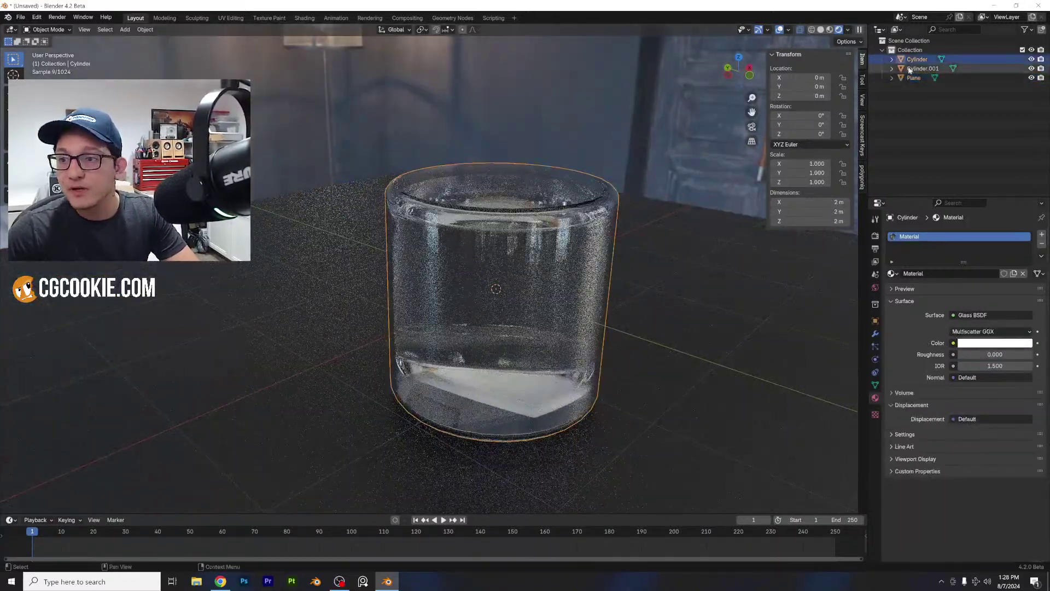
scroll(647, 235, up, 1)
click(990, 343)
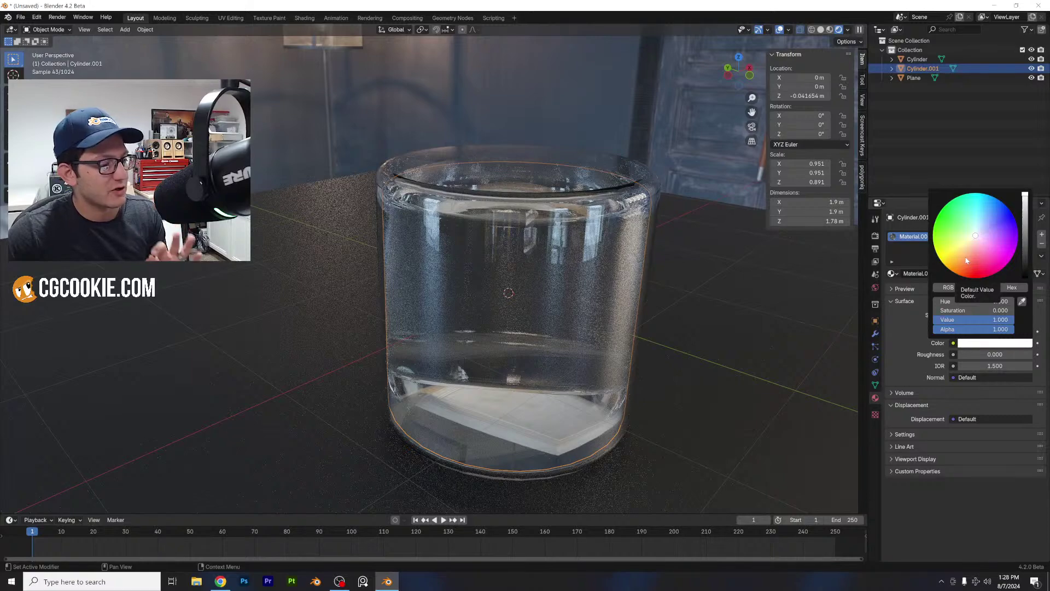
click(976, 234)
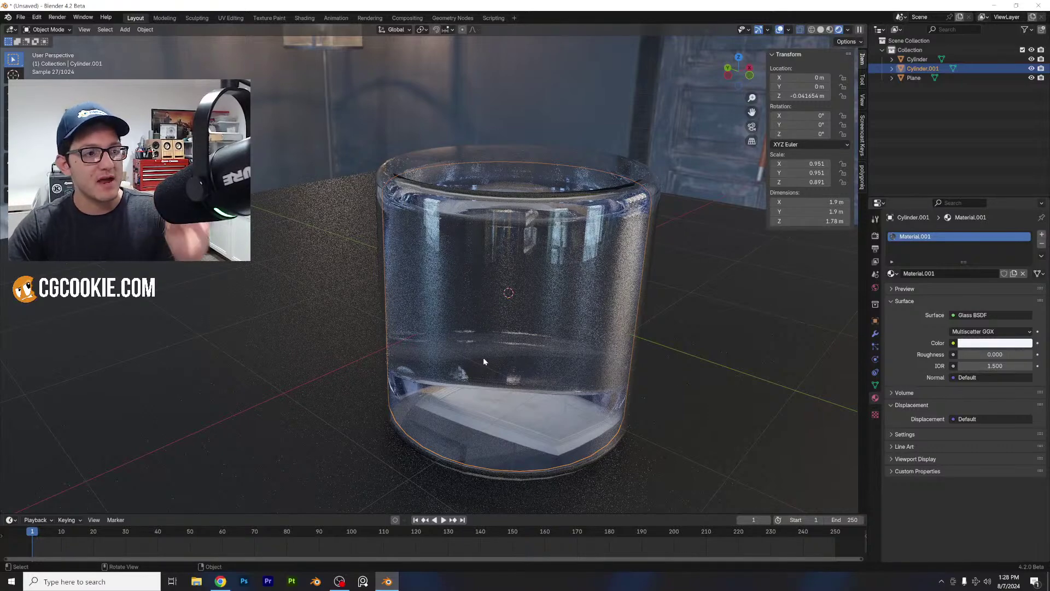
middle_drag(688, 326, 644, 316)
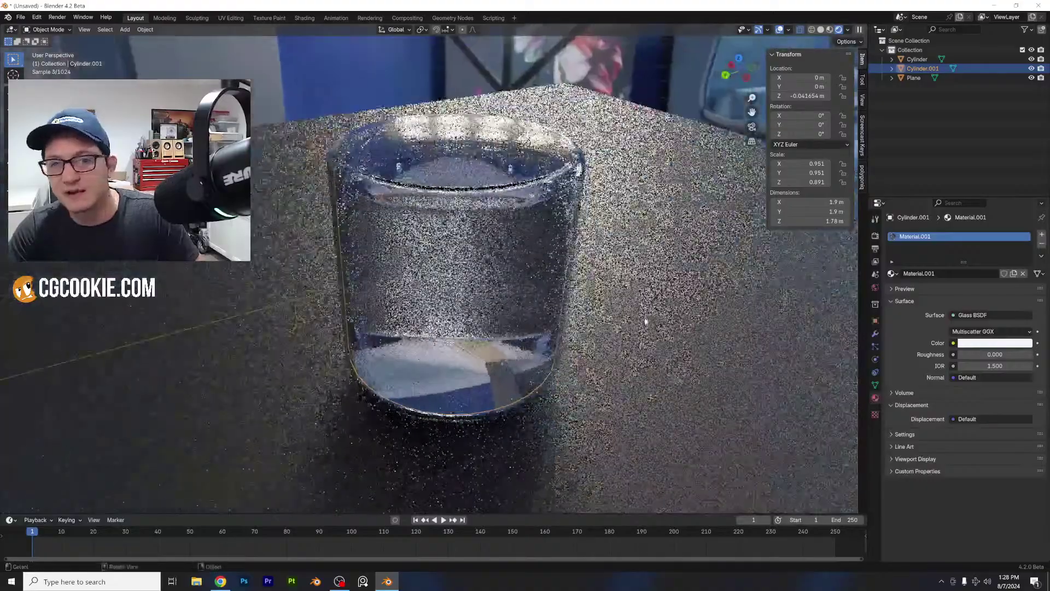
middle_drag(553, 279, 611, 257)
middle_drag(419, 259, 559, 267)
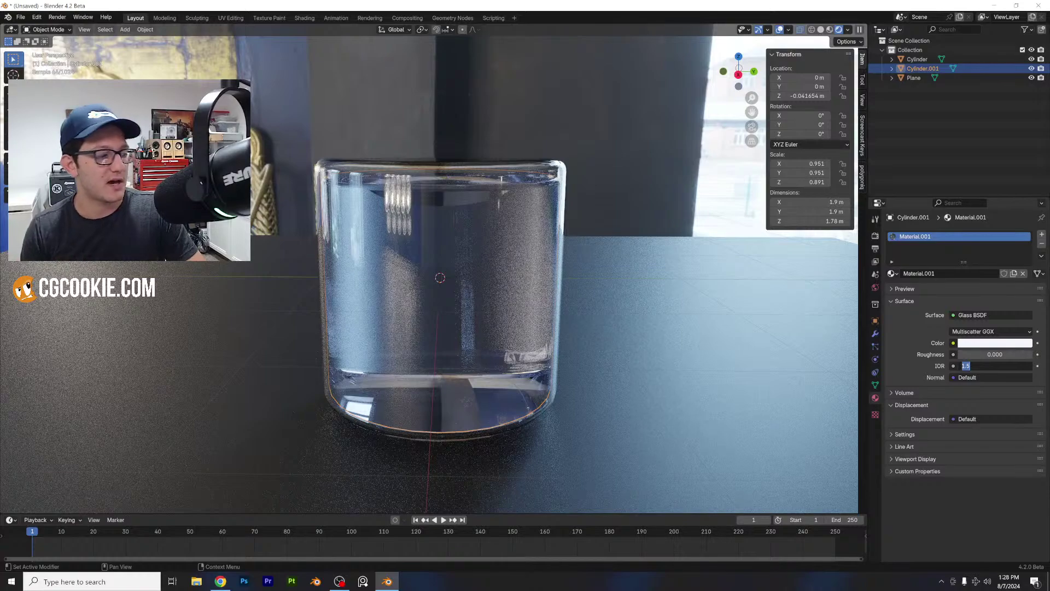
- Set the IOR of the liquid cylinder's Glass BSDF to 1.33 and check the refraction
click(967, 366)
text(1.33)
key(Return)
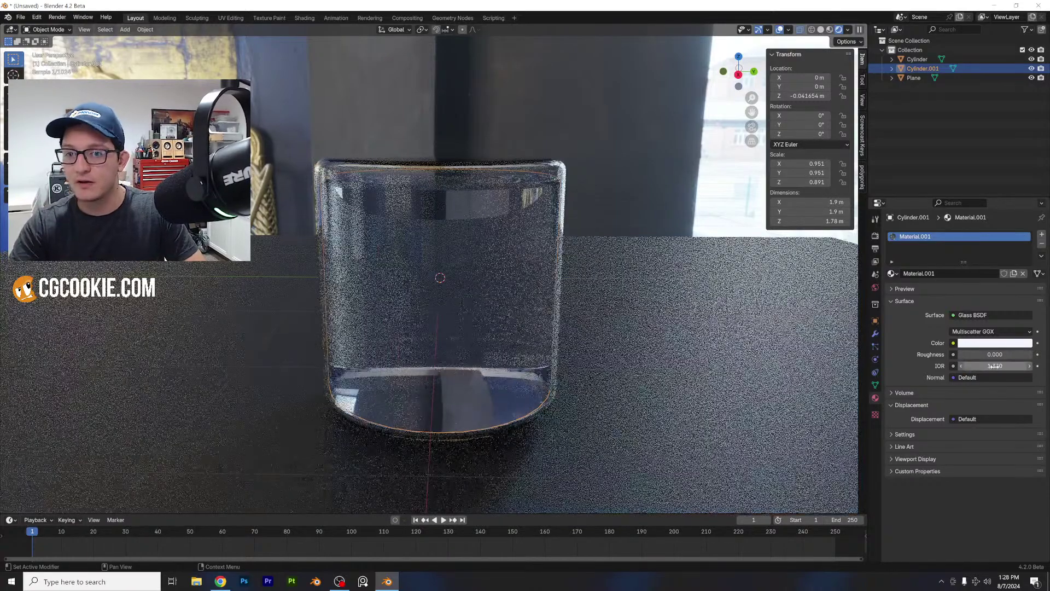
middle_drag(410, 259, 436, 269)
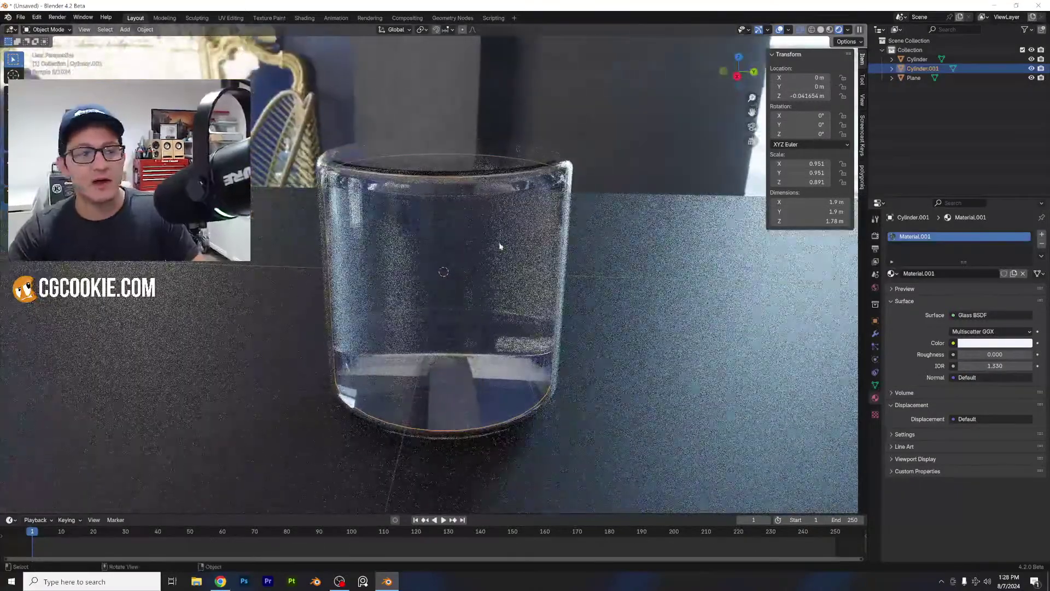
middle_drag(497, 241, 563, 192)
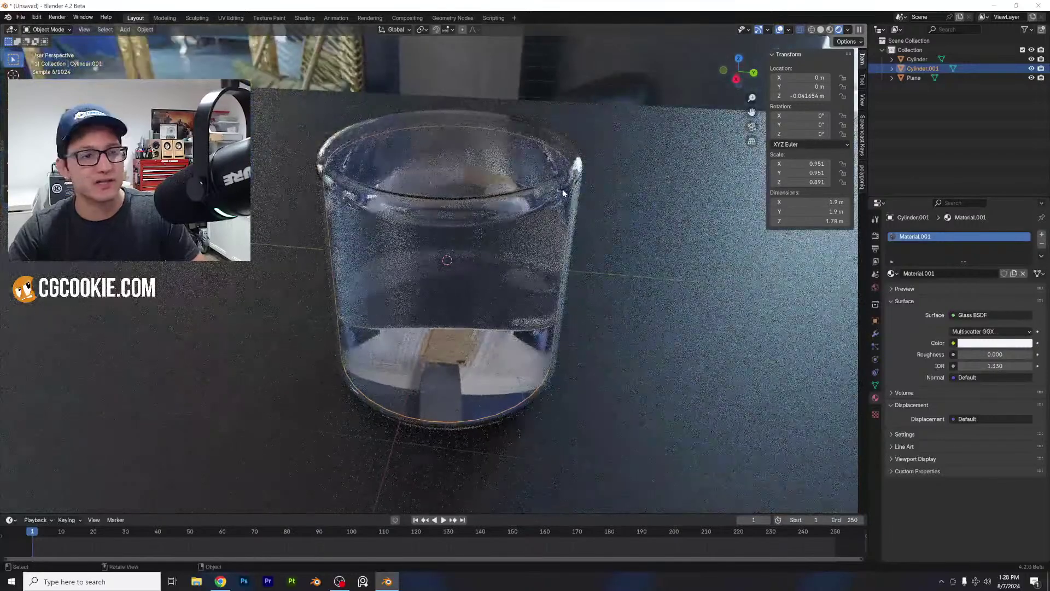
- Hide the floor plane and enable the Transparent film option in the render settings
click(634, 224)
key(h)
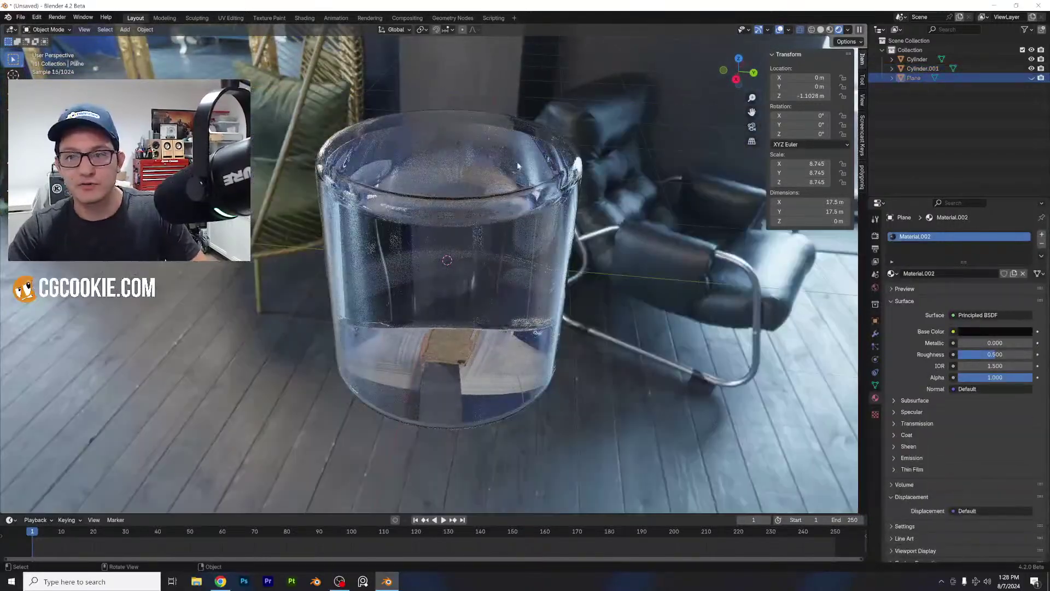
click(875, 235)
scroll(917, 488, down, 5)
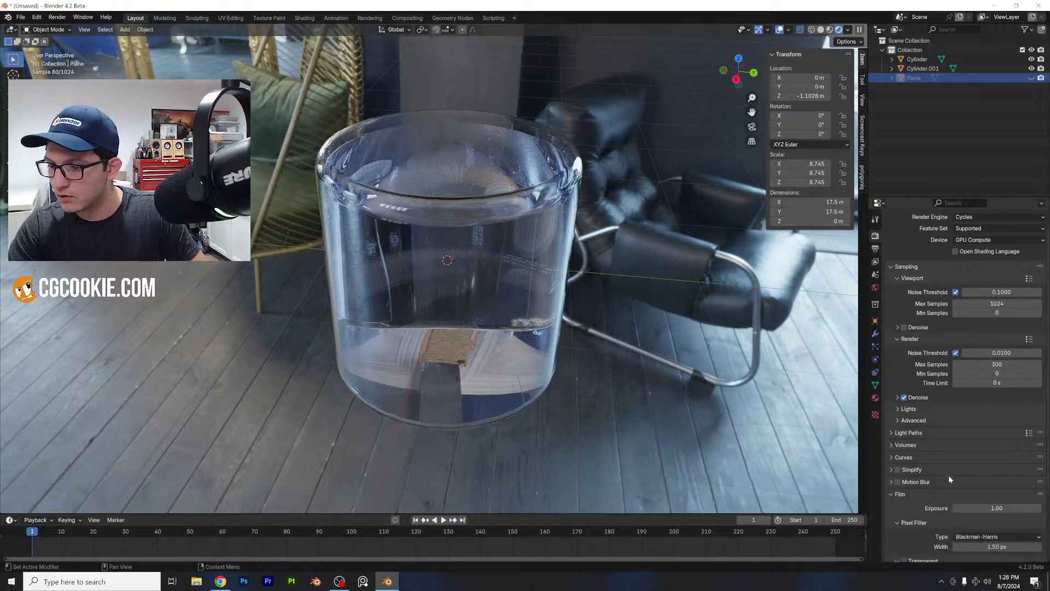
click(903, 467)
- Examine the glass against the transparent background, toggling the liquid cylinder's visibility to compare it empty and filled
middle_drag(520, 230, 556, 196)
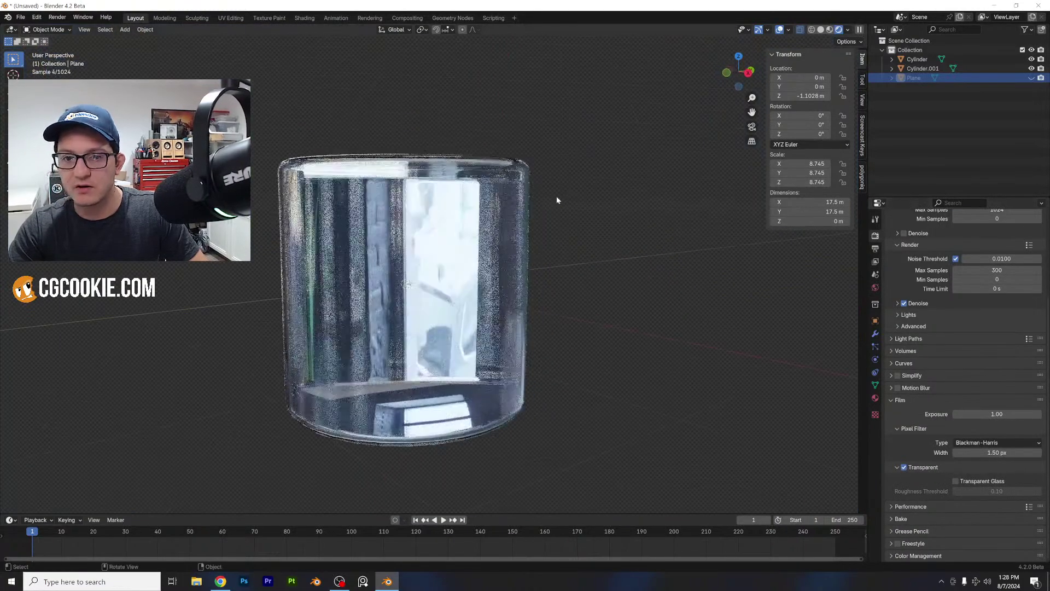
scroll(556, 196, up, 2)
middle_drag(416, 192, 522, 213)
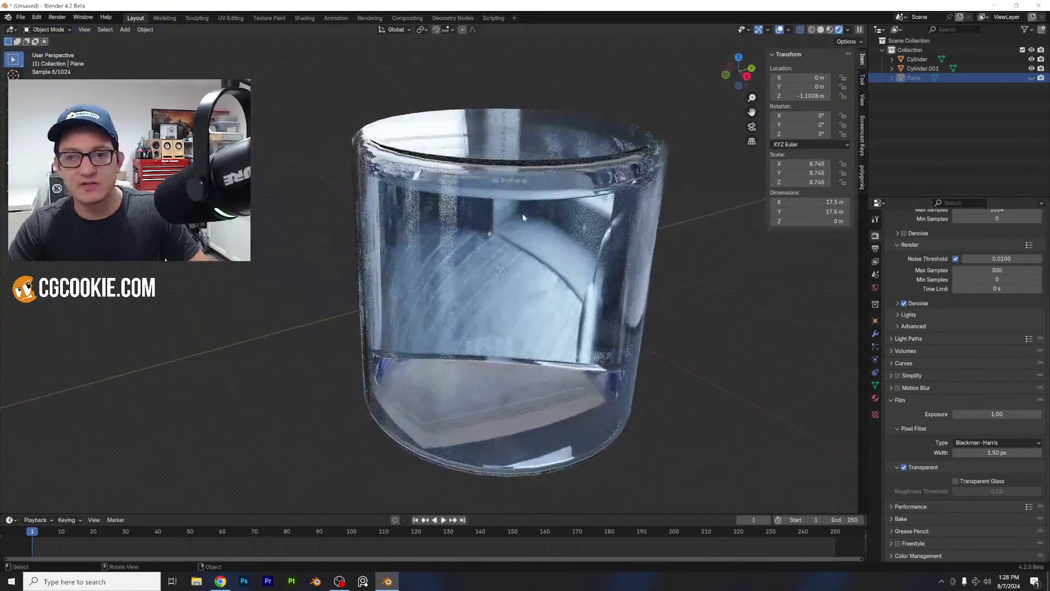
scroll(523, 213, down, 1)
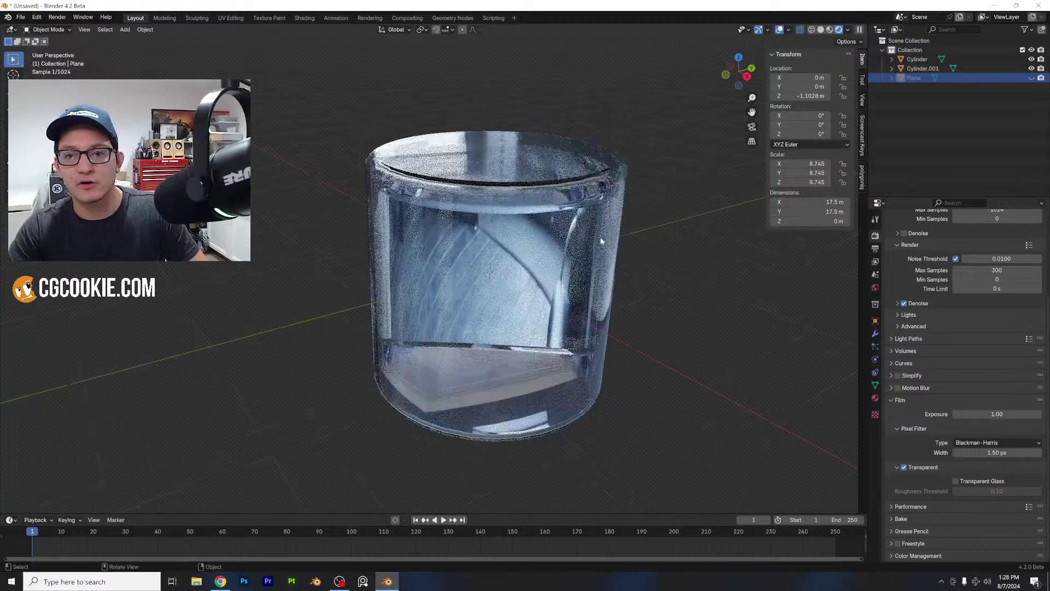
click(1032, 69)
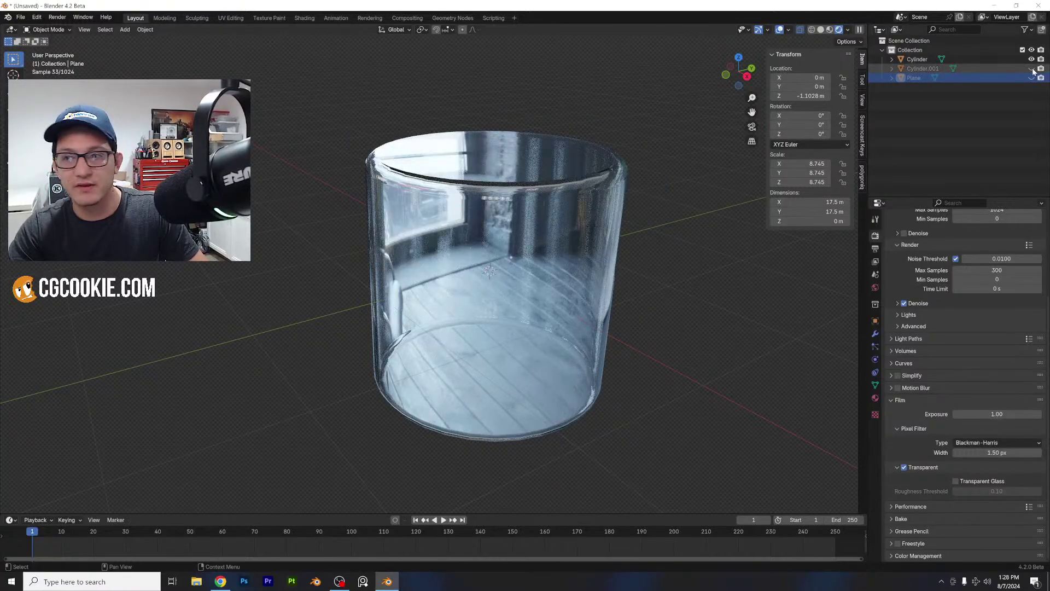
click(1031, 68)
- Make a separate copy of the outer glass cylinder's material, keeping its color pure white at saturation 0
click(917, 59)
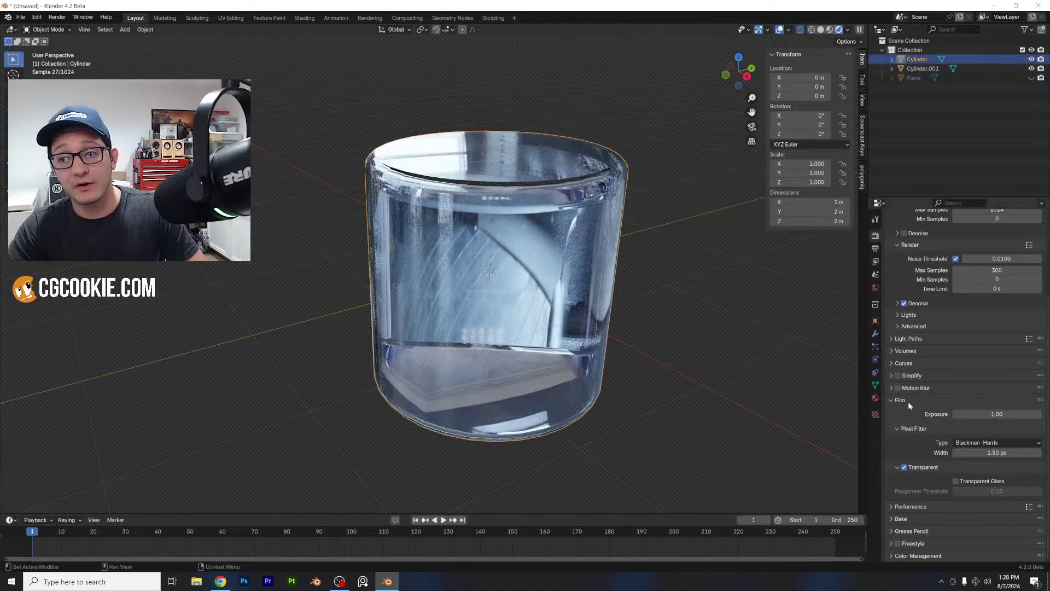
click(875, 398)
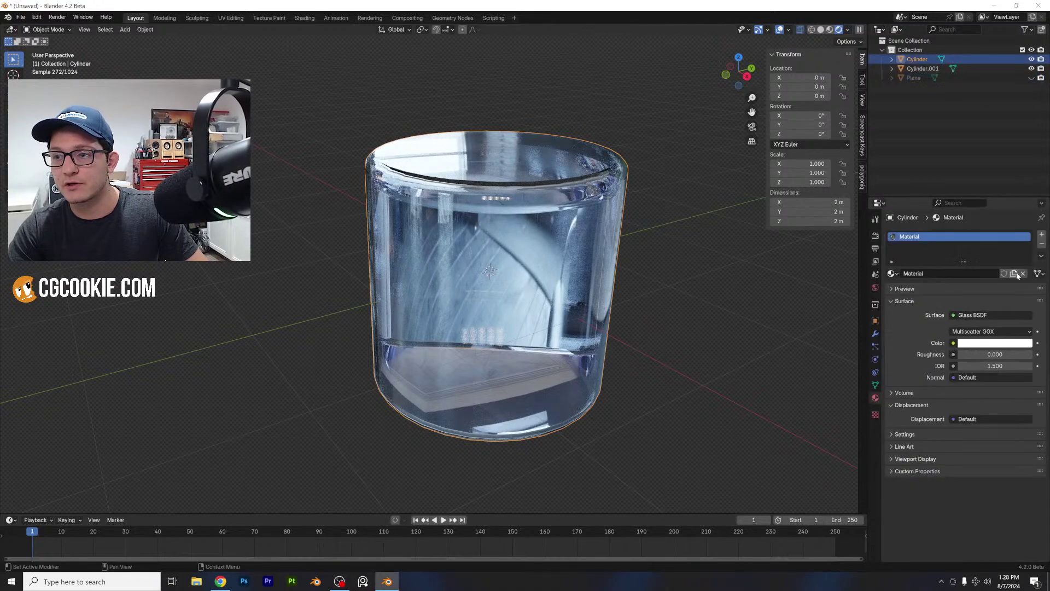
click(1014, 273)
click(981, 343)
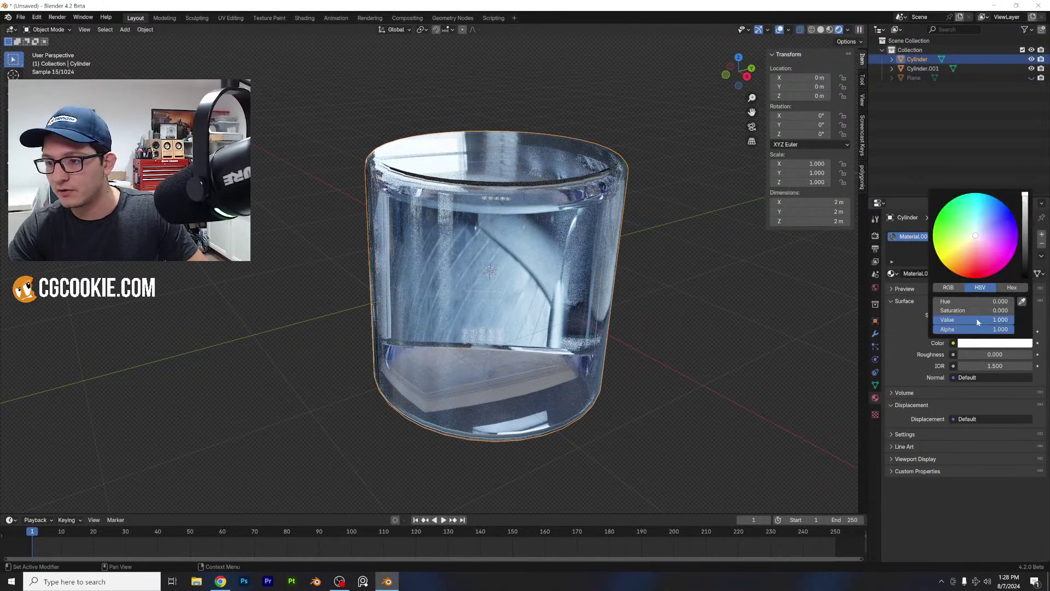
click(975, 308)
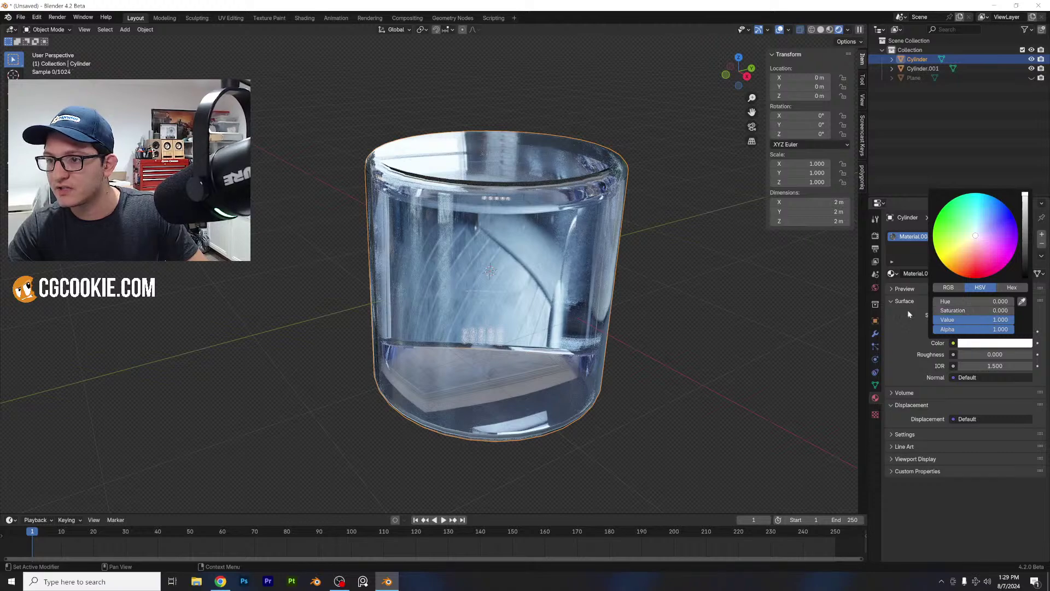
click(918, 68)
click(916, 60)
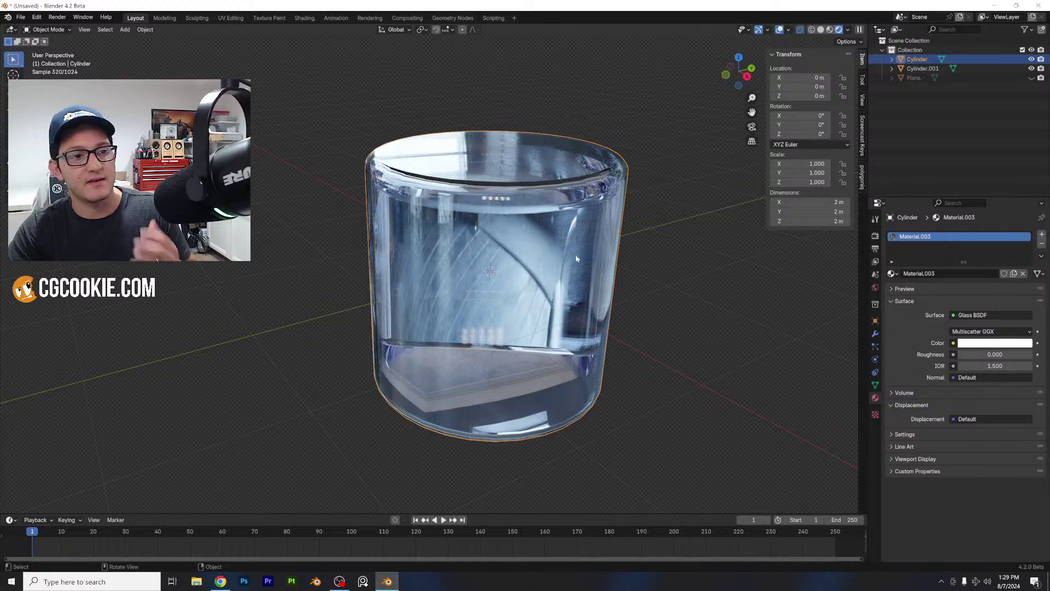
- Examine the rendered glass and liquid from several angles, including the right orthographic view, and select the inner liquid cylinder
middle_drag(568, 245, 655, 261)
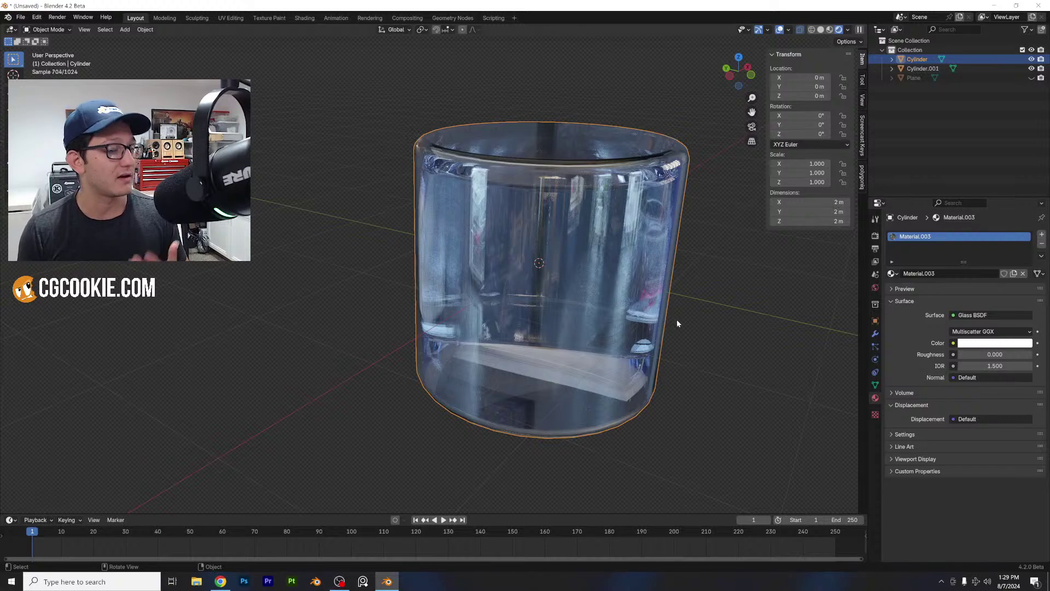
middle_drag(677, 323, 576, 322)
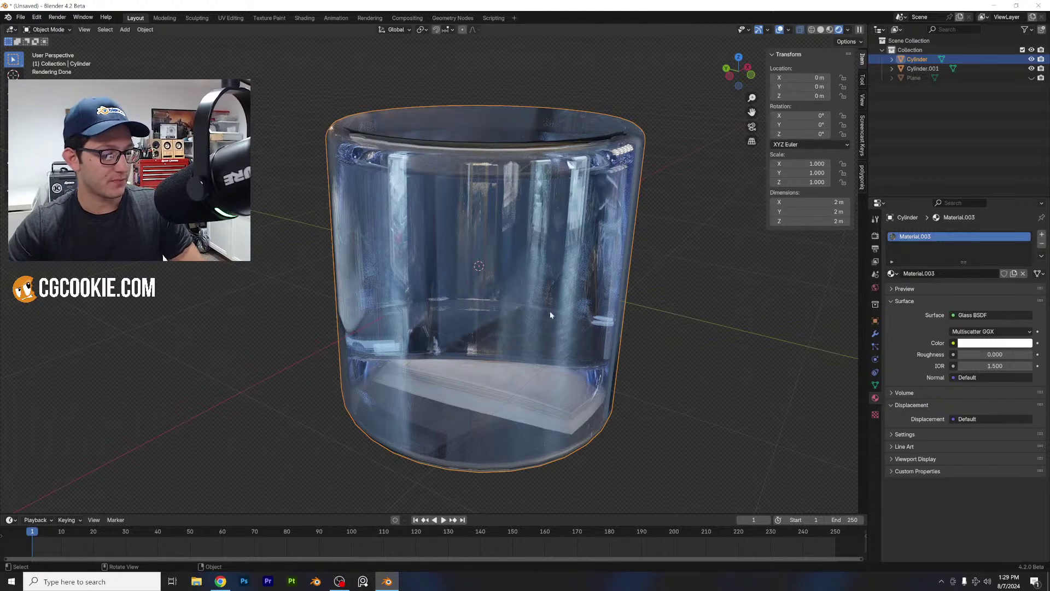
middle_drag(592, 310, 582, 287)
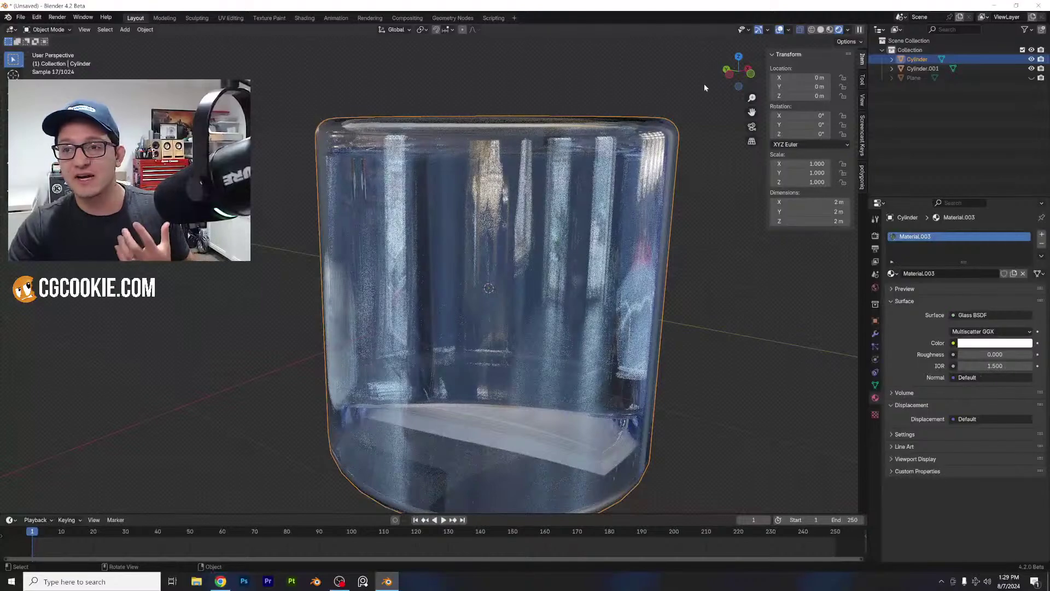
click(727, 77)
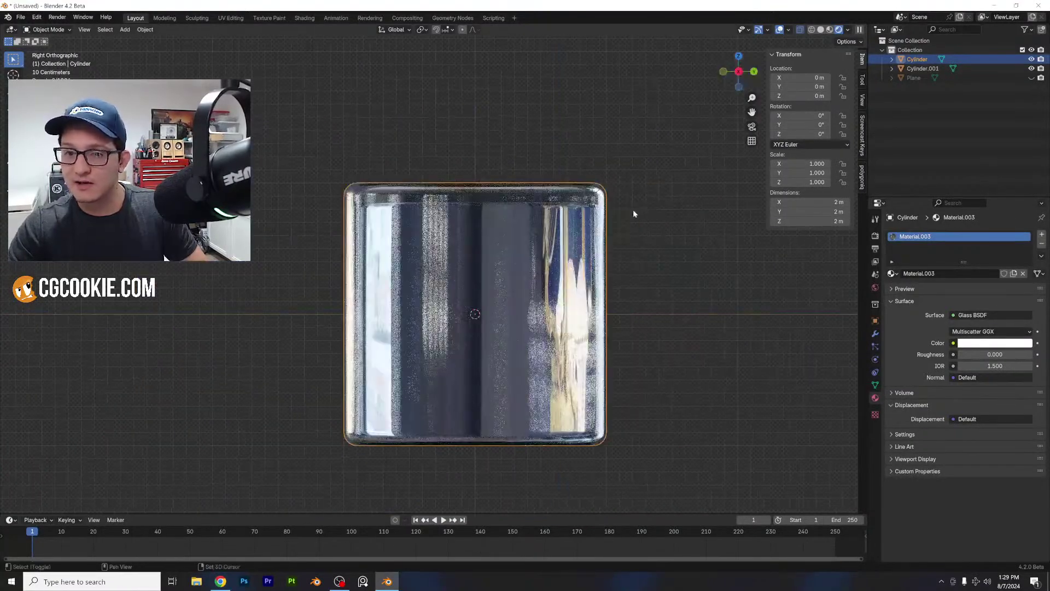
middle_drag(627, 198, 625, 209)
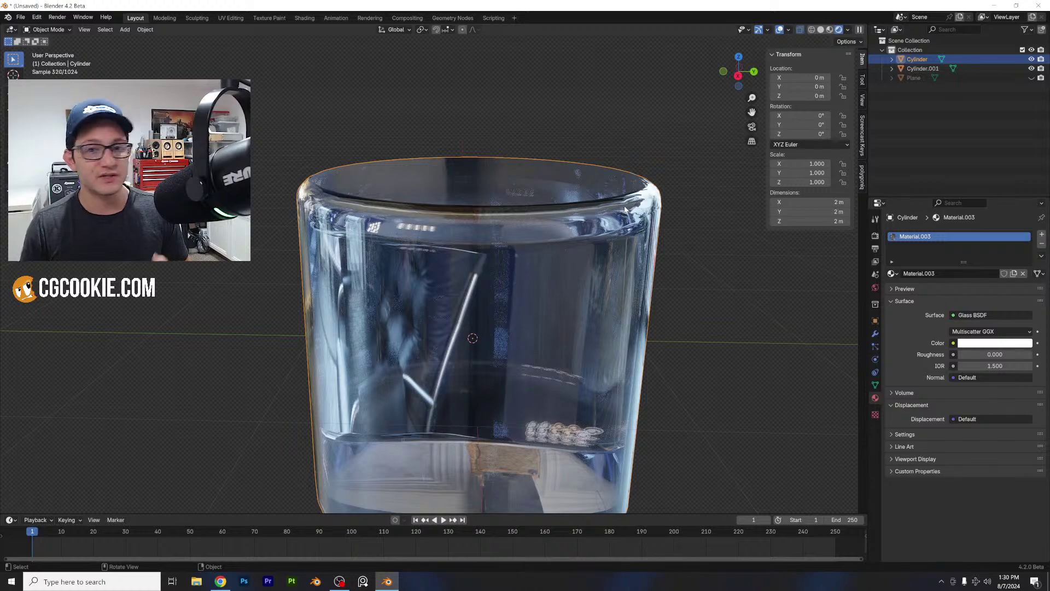
click(933, 70)
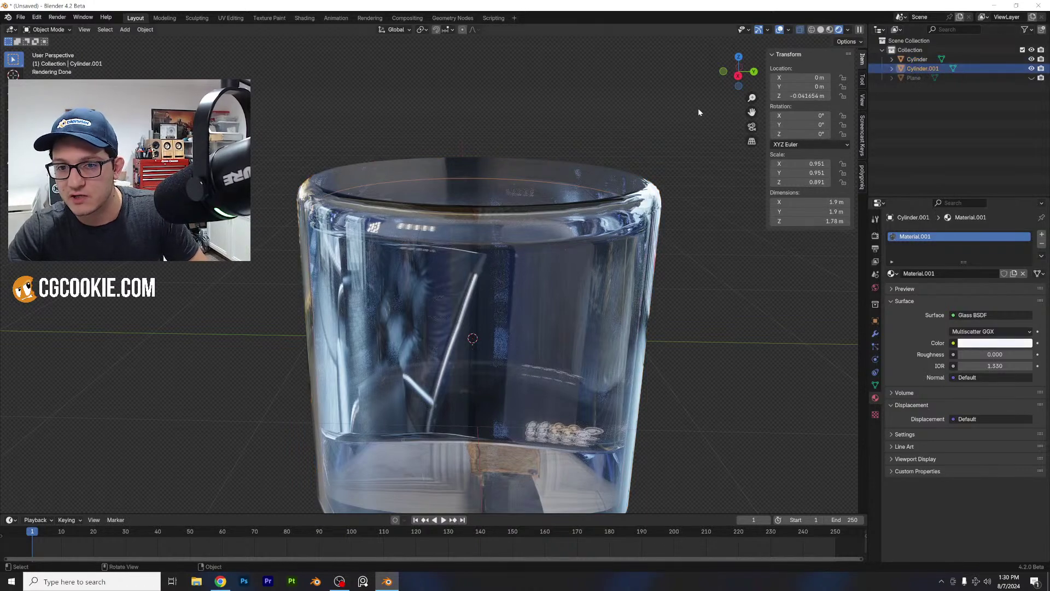
- Scale the inner liquid cylinder up uniformly to about 1.93 m wide and 1.81 m tall so it slightly overlaps the glass wall
key(s)
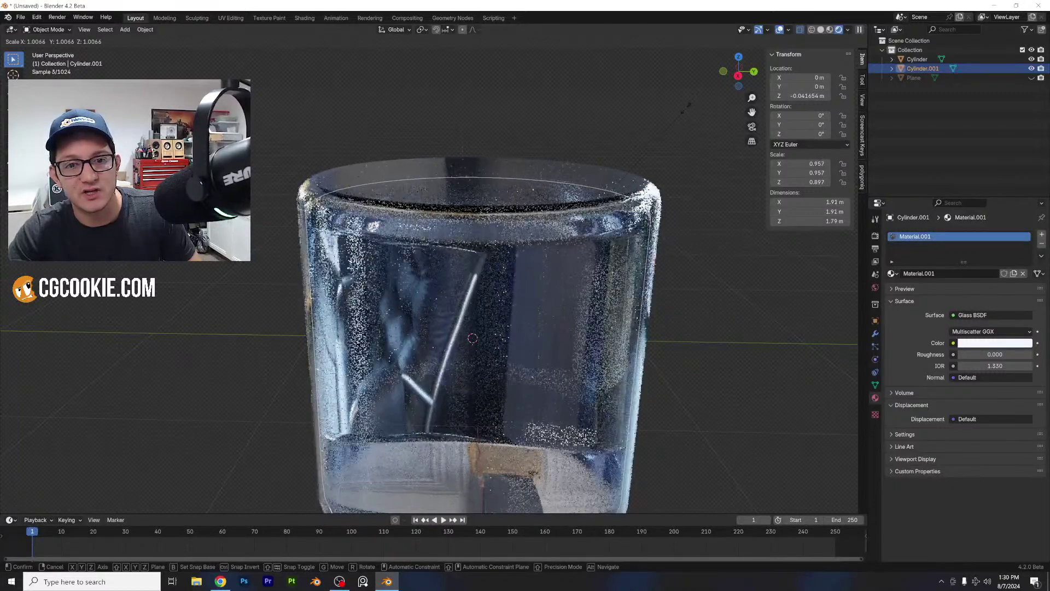
click(686, 105)
scroll(461, 215, up, 5)
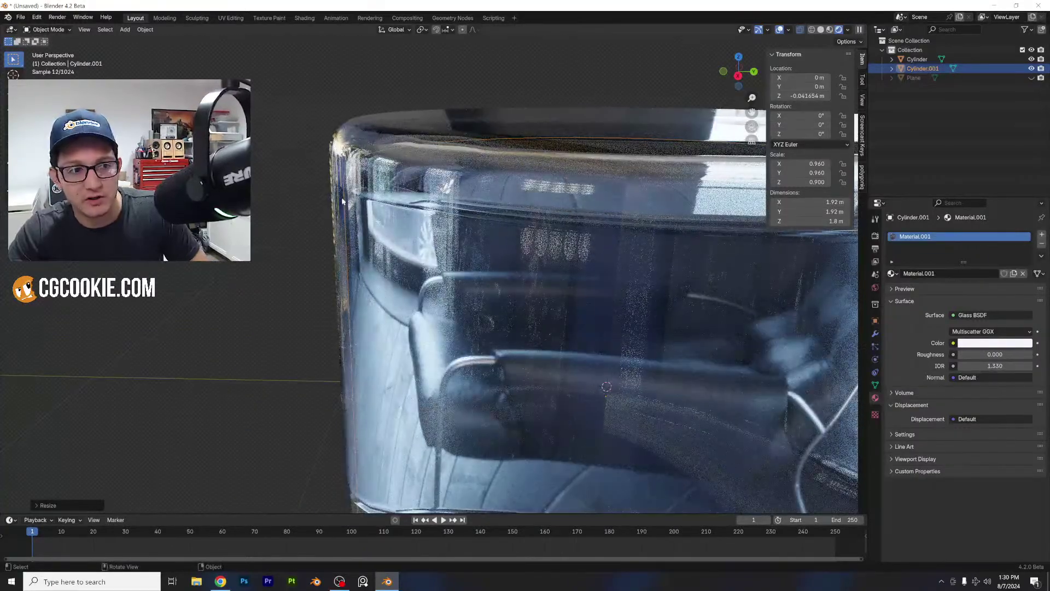
key(s)
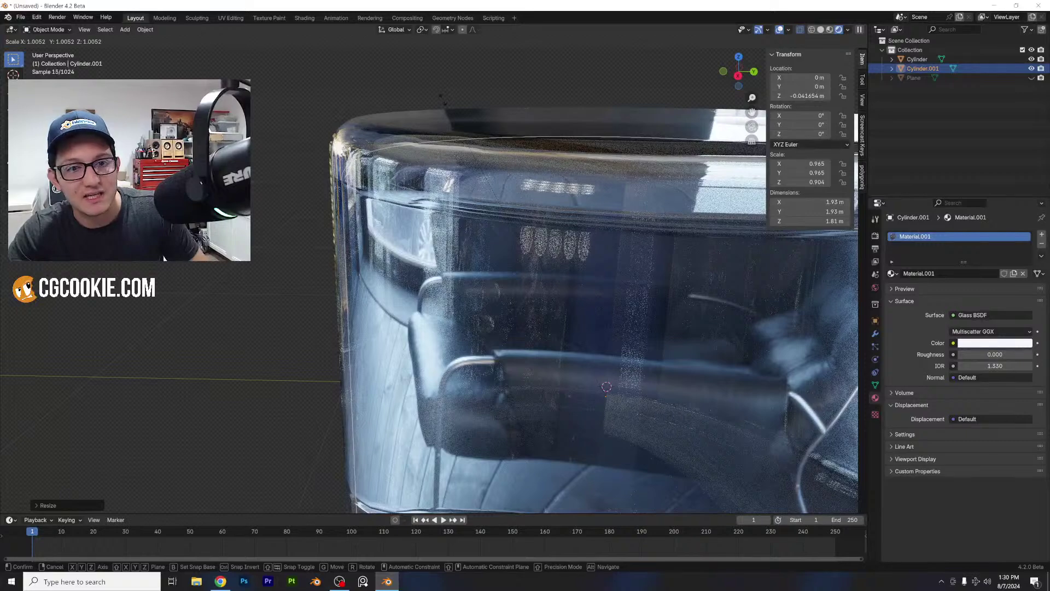
click(443, 100)
scroll(457, 160, down, 6)
shift+middle_drag(457, 159, 426, 143)
scroll(633, 183, up, 1)
middle_drag(634, 184, 640, 165)
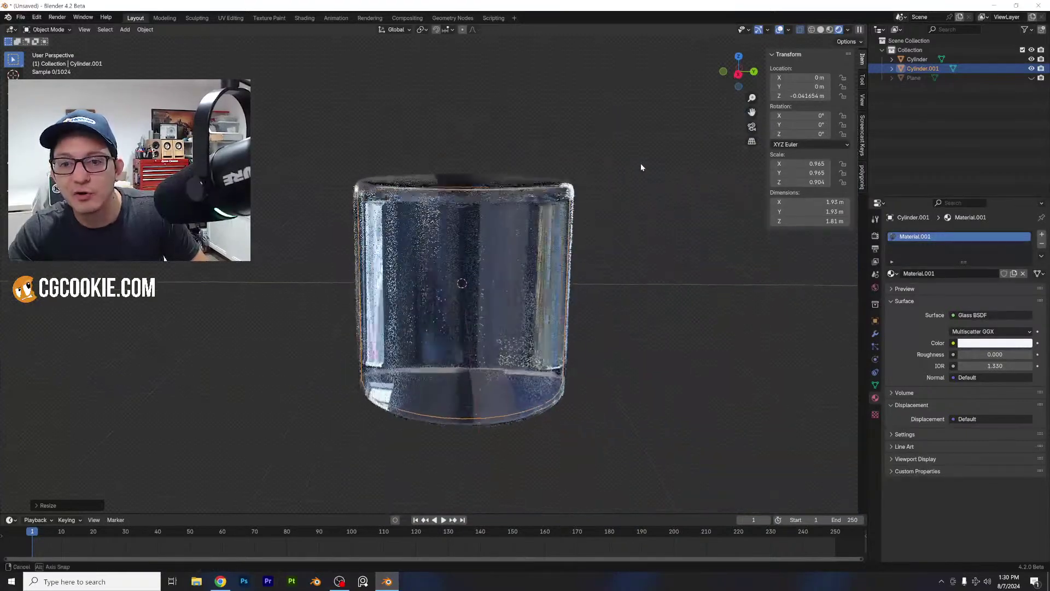
- Try scaling the liquid cylinder down to about 1.67 m wide to leave a gap inside the glass, and undo the resize
key(s)
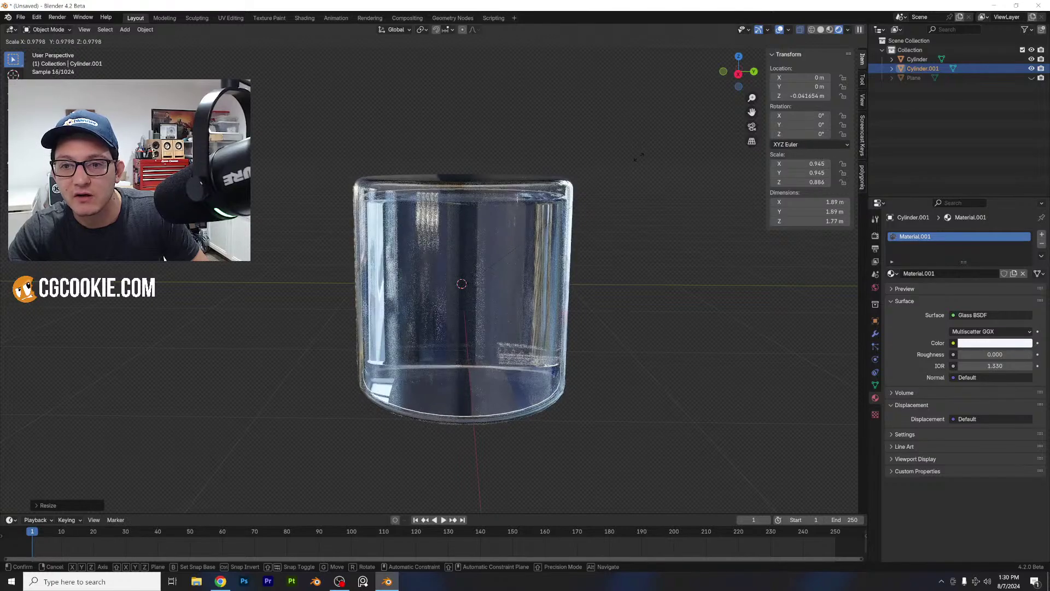
click(625, 183)
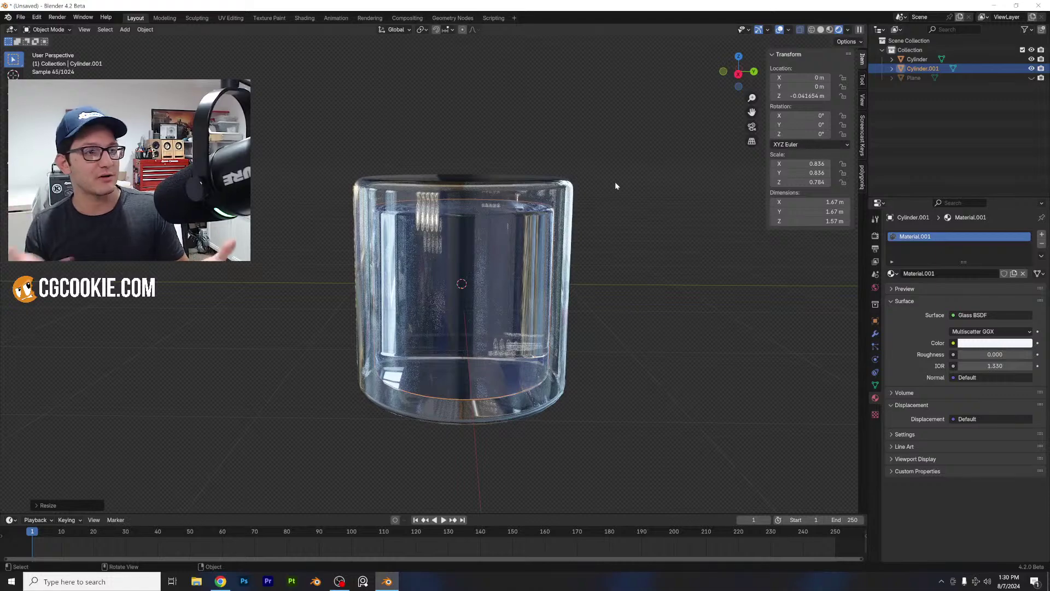
key(ctrl+z)
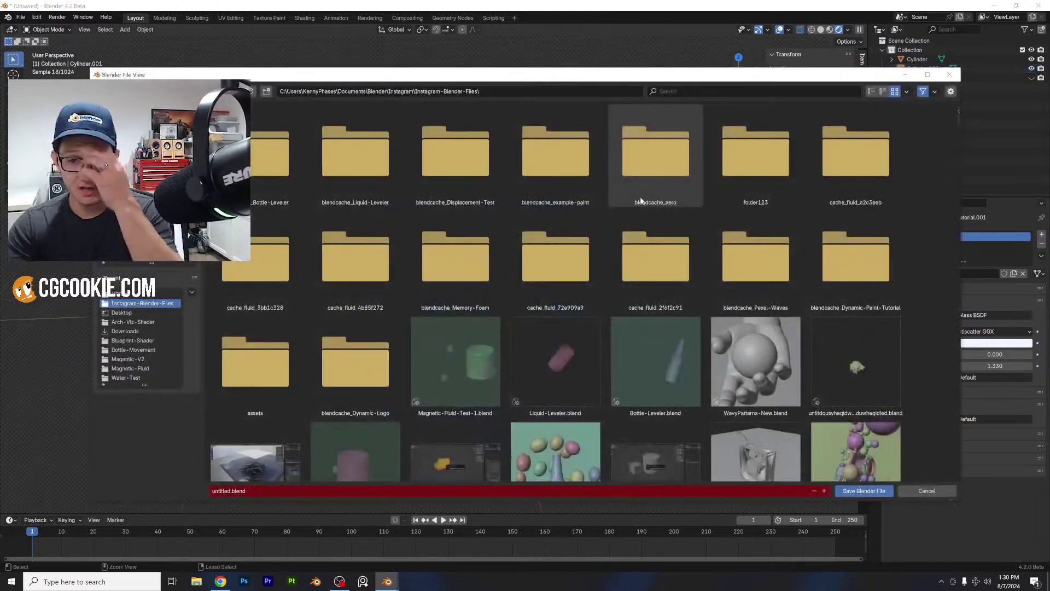
- Discard the unsaved glass scene and open Rain-Example.blend from the Instagram-Blender-Files folder
scroll(576, 305, down, 2)
scroll(575, 304, down, 2)
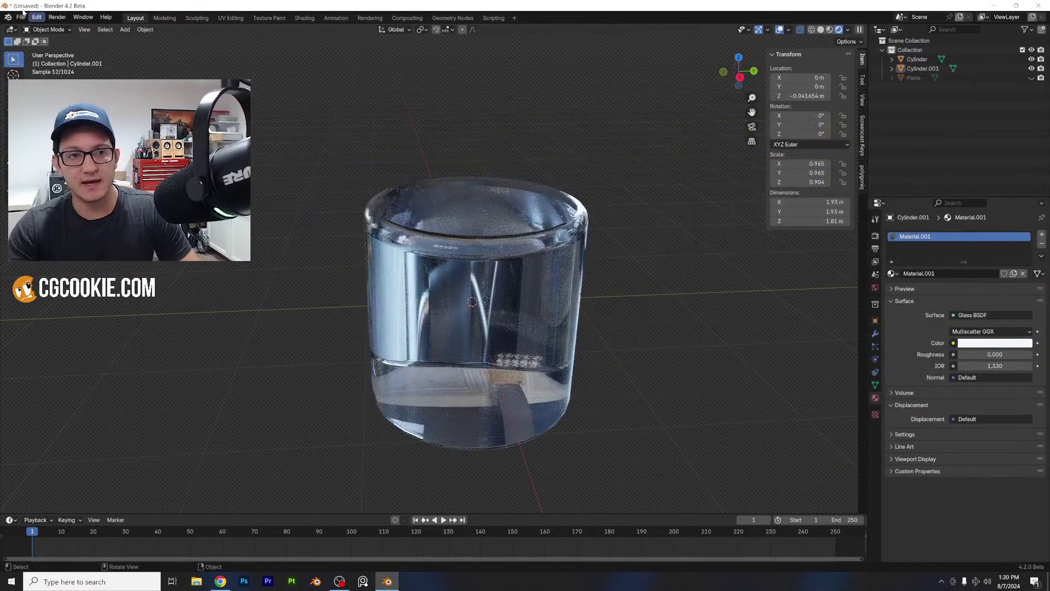
click(21, 18)
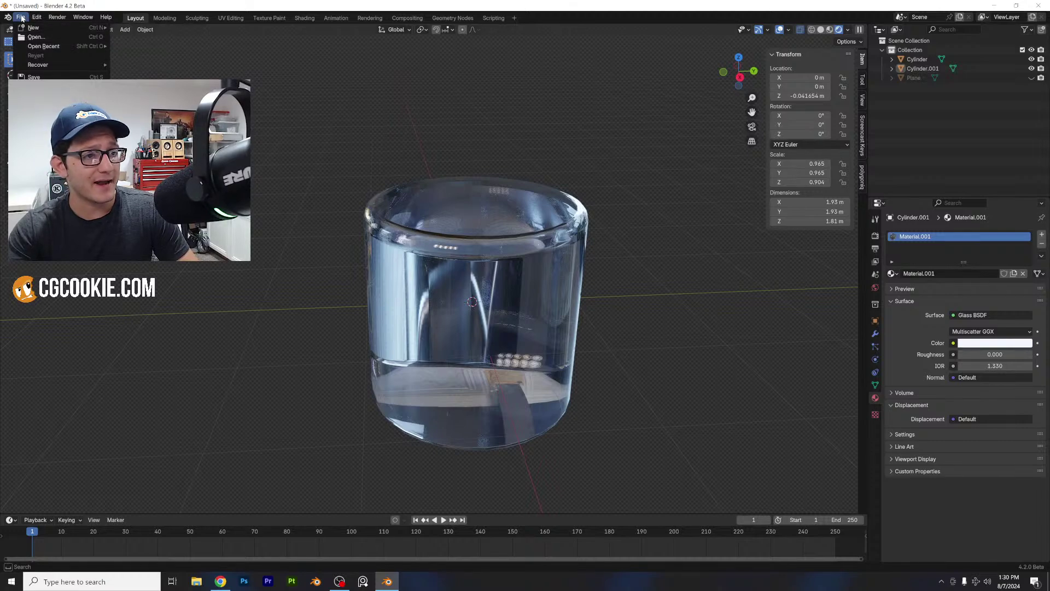
click(20, 17)
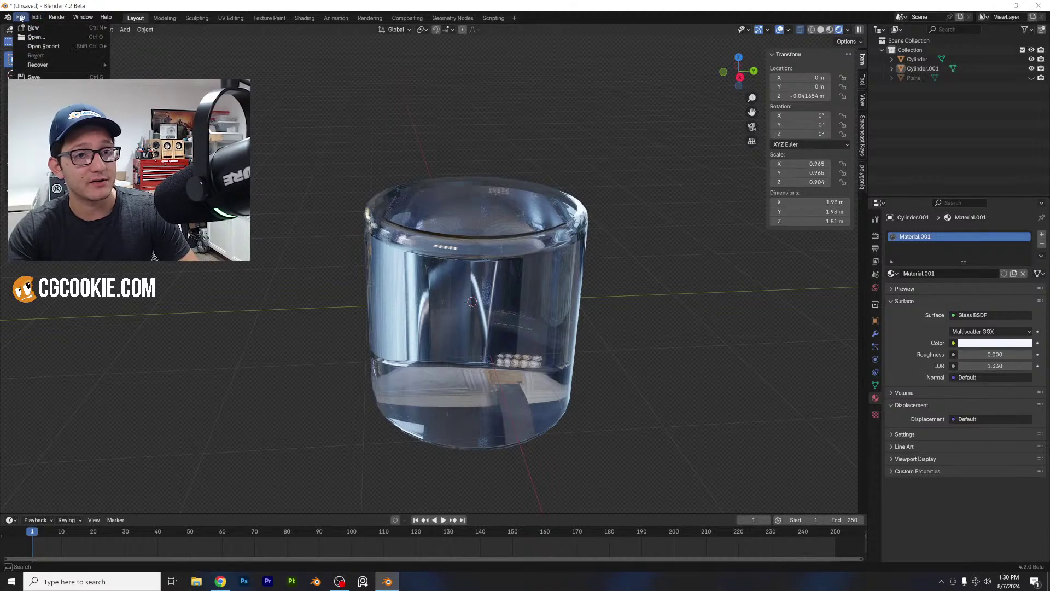
click(20, 18)
click(20, 18)
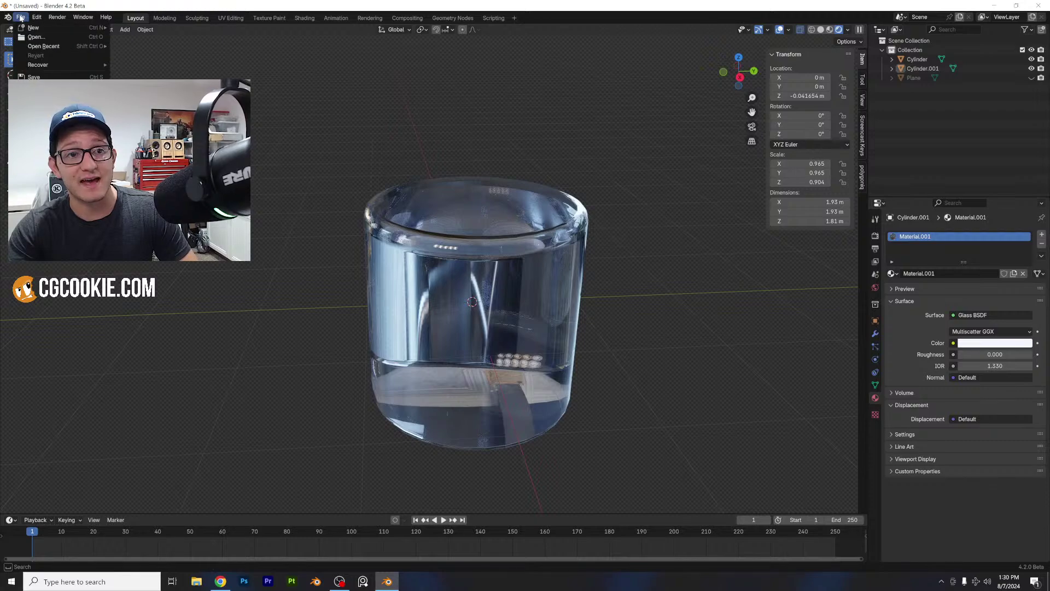
click(32, 31)
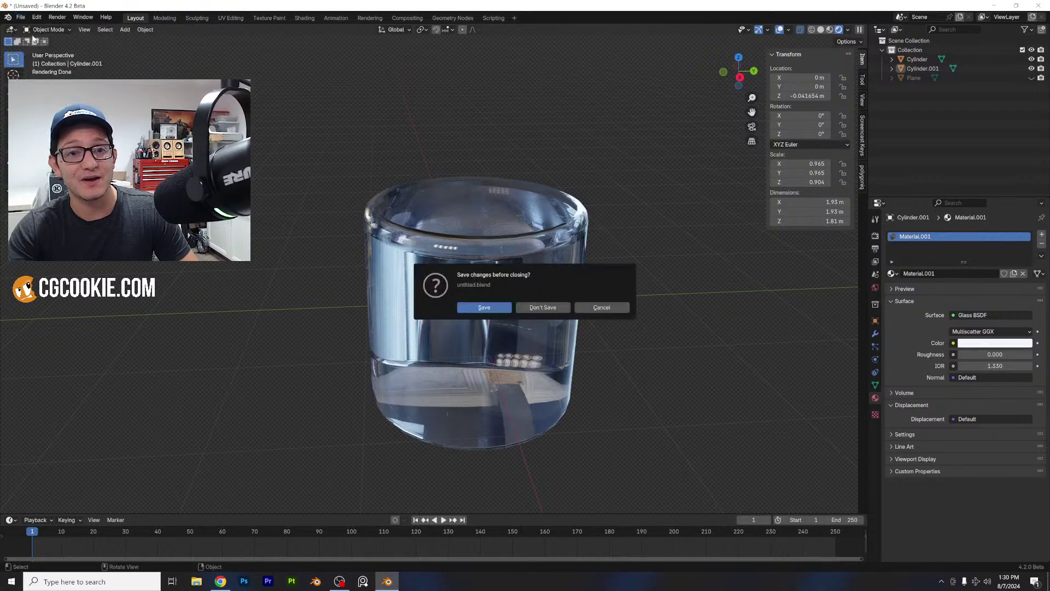
click(548, 307)
scroll(473, 294, down, 6)
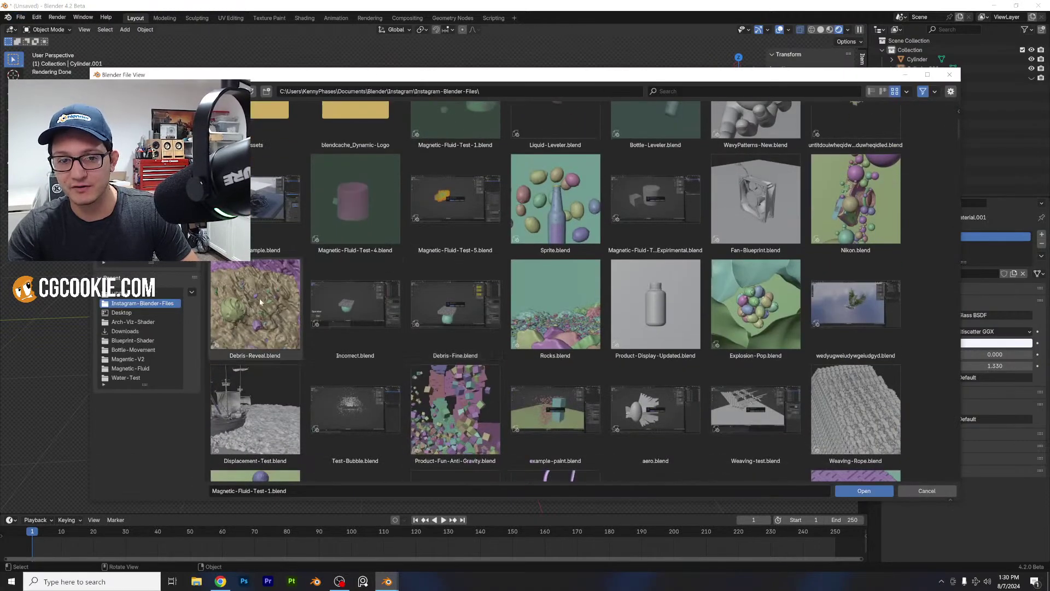
double_click(261, 198)
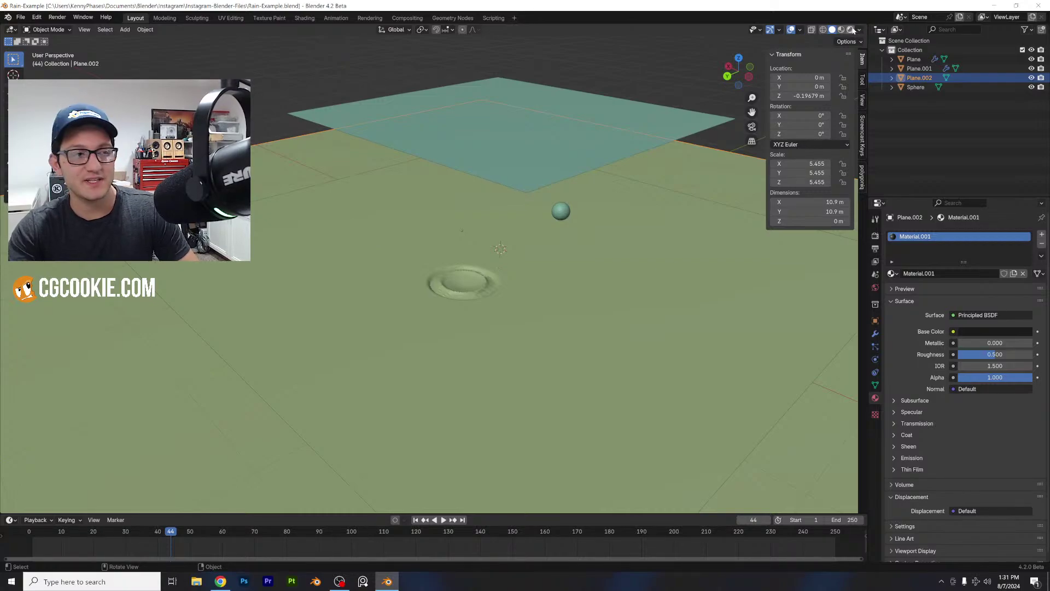
- Preview the rain scene in rendered shading, return to solid shading, and play the ripple animation, stopping at frame 188
click(851, 29)
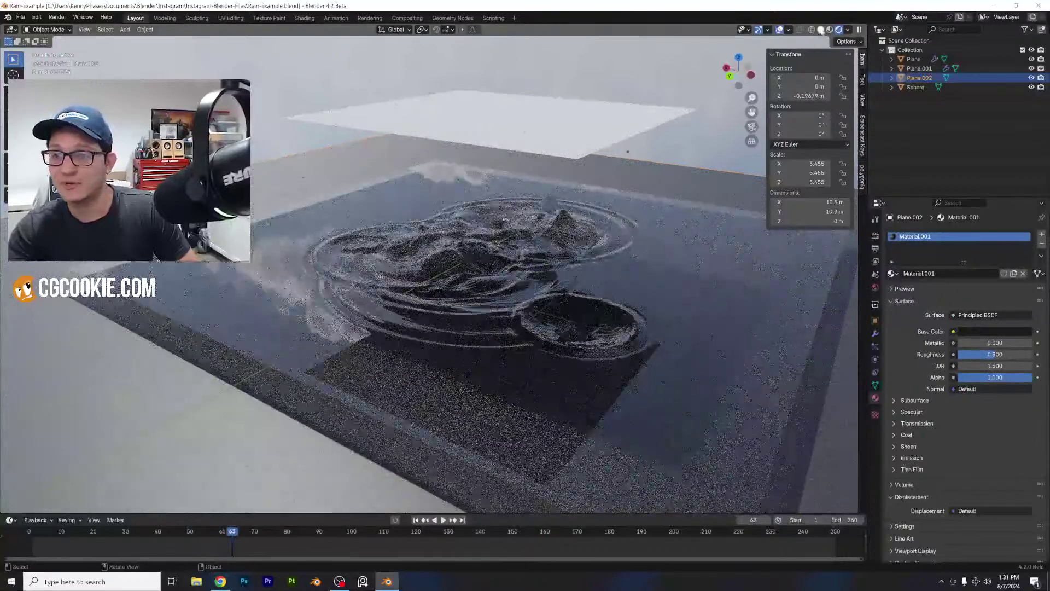
click(820, 29)
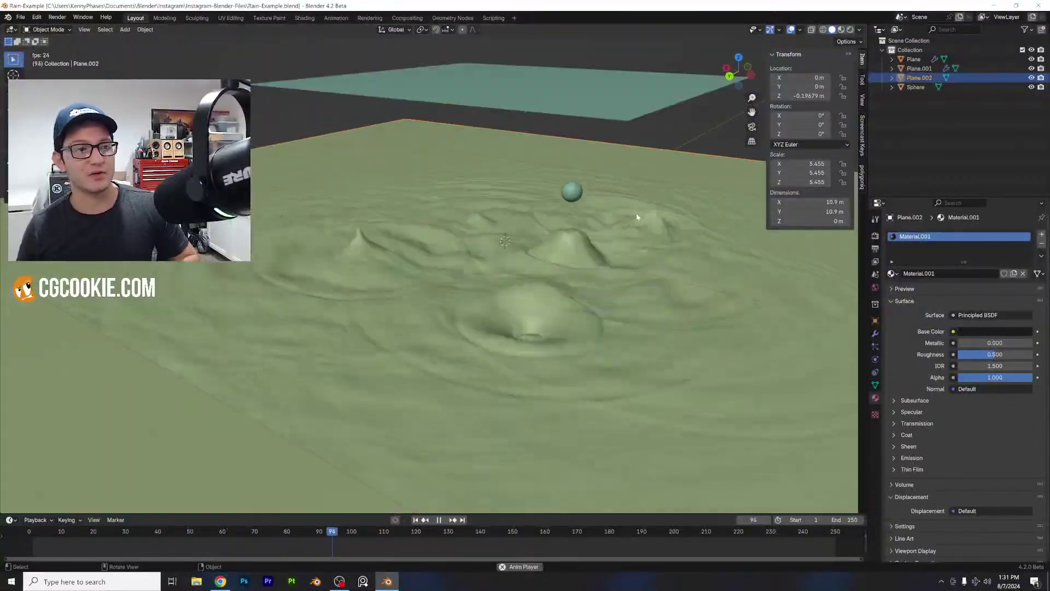
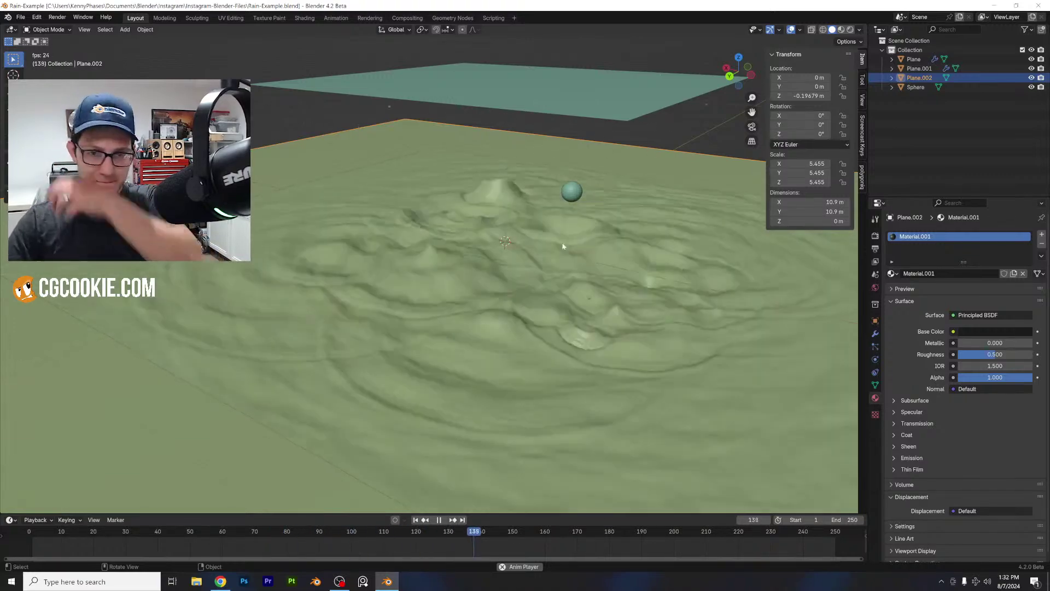
click(269, 59)
scroll(383, 134, down, 1)
middle_drag(388, 137, 398, 146)
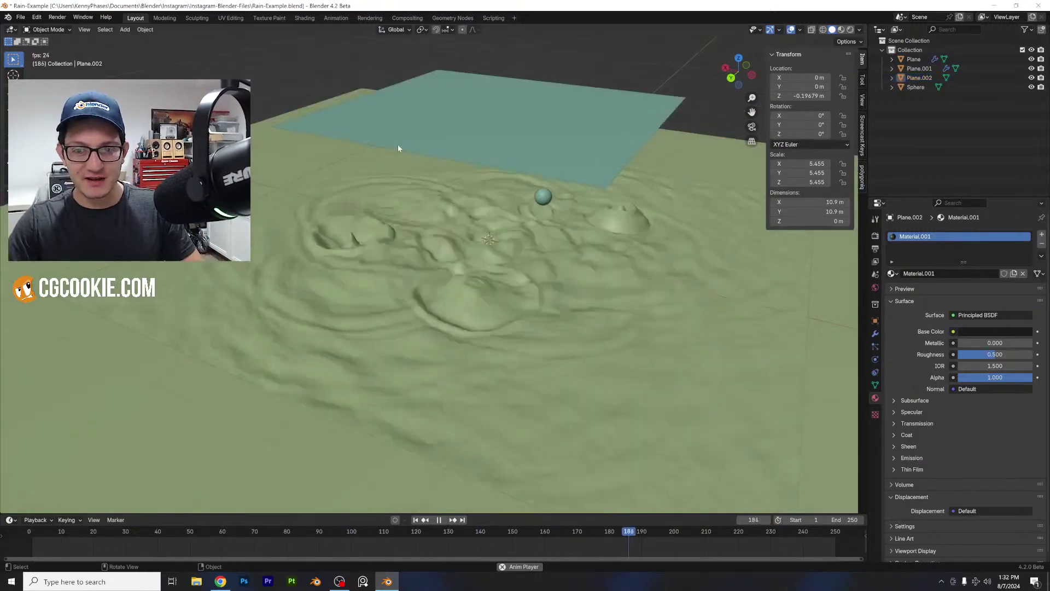
key(space)
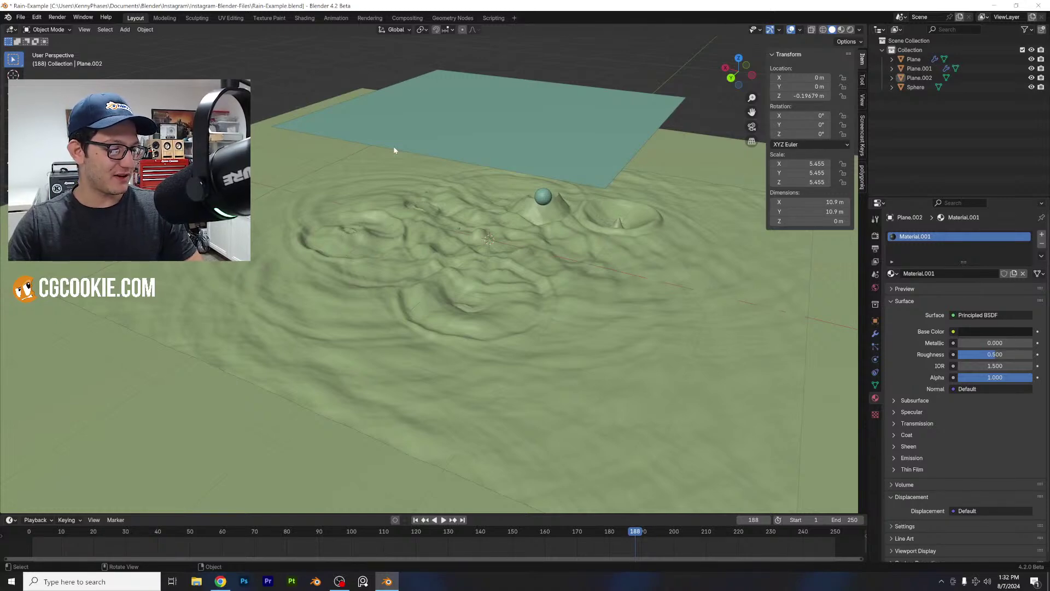
- Select the rippling water plane and examine the mesh quality of its ripple crests up close from several angles
middle_drag(405, 203, 413, 189)
click(471, 238)
scroll(476, 273, up, 1)
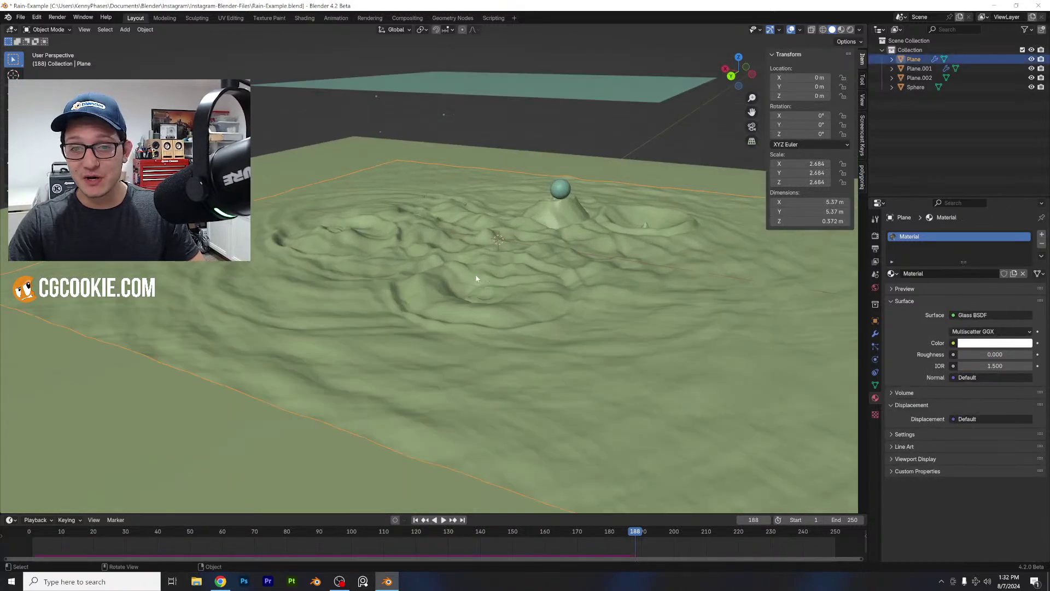
scroll(476, 276, up, 3)
middle_drag(477, 275, 615, 366)
scroll(484, 288, up, 2)
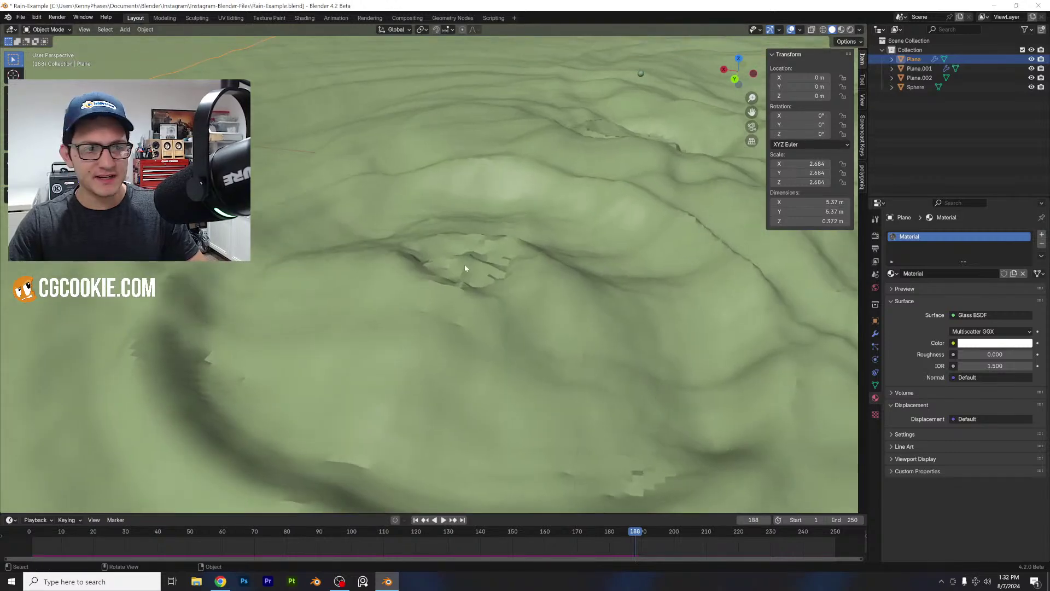
scroll(465, 265, up, 3)
mouse_move(464, 264)
middle_down()
mouse_move(493, 270)
mouse_move(478, 267)
middle_up()
scroll(472, 266, down, 3)
middle_drag(488, 257, 525, 268)
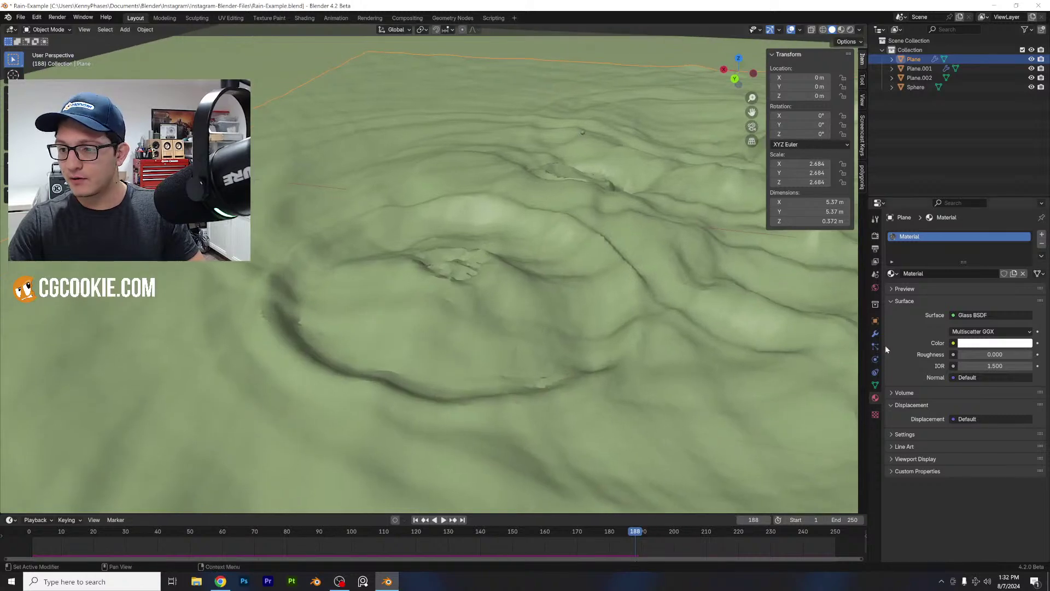
- Add a Subdivision Surface modifier to the water plane to smooth the ripples
click(875, 334)
click(942, 235)
mouse_move(930, 238)
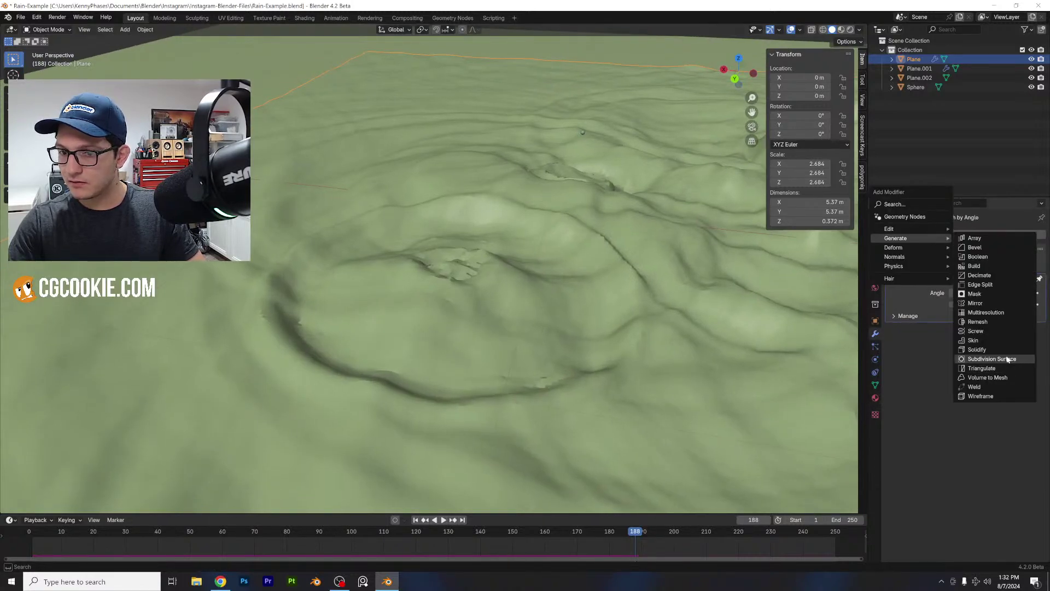
click(1008, 358)
scroll(507, 280, down, 10)
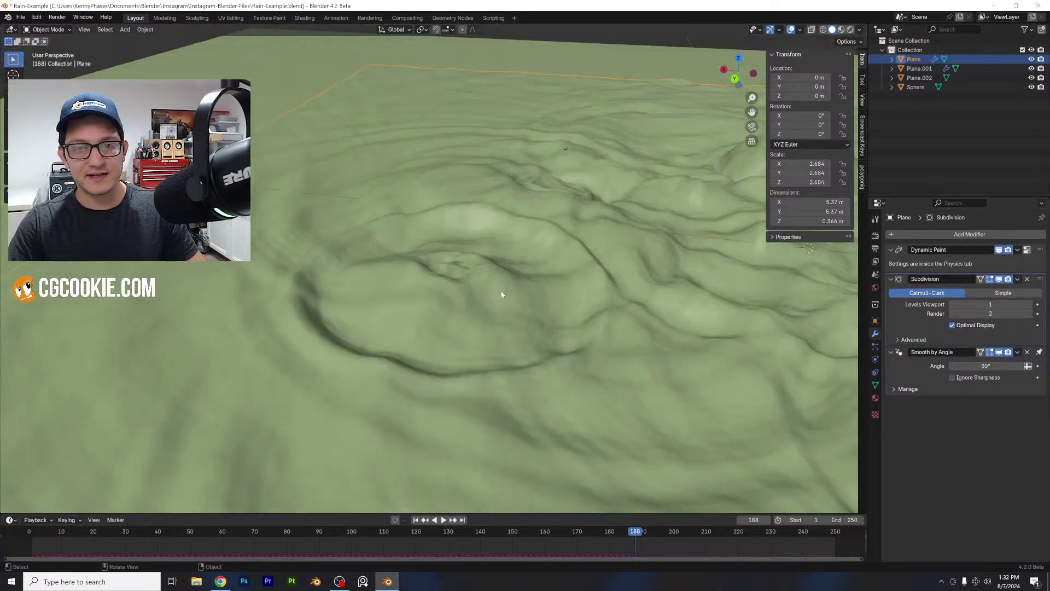
middle_drag(428, 248, 417, 248)
scroll(417, 248, up, 2)
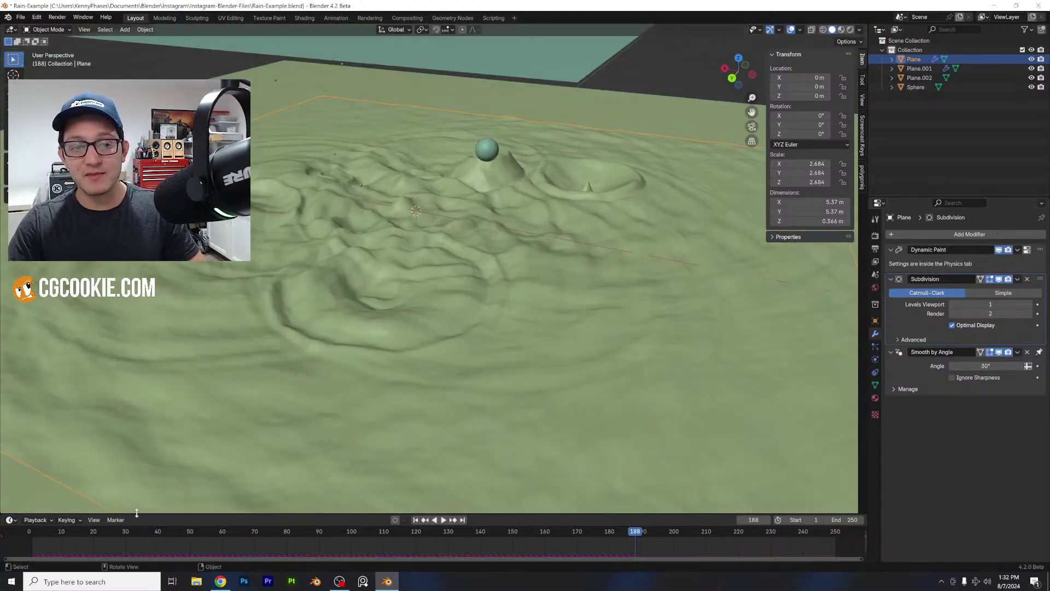
- Replay the smoothed ripple simulation from the start and pause it at frame 64
click(85, 527)
key(space)
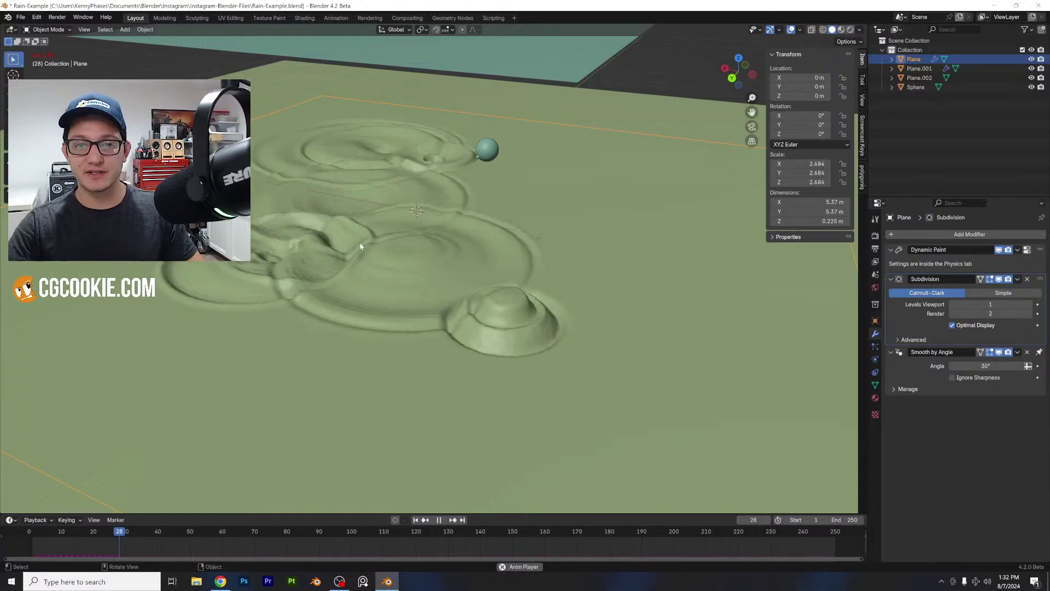
scroll(541, 272, up, 3)
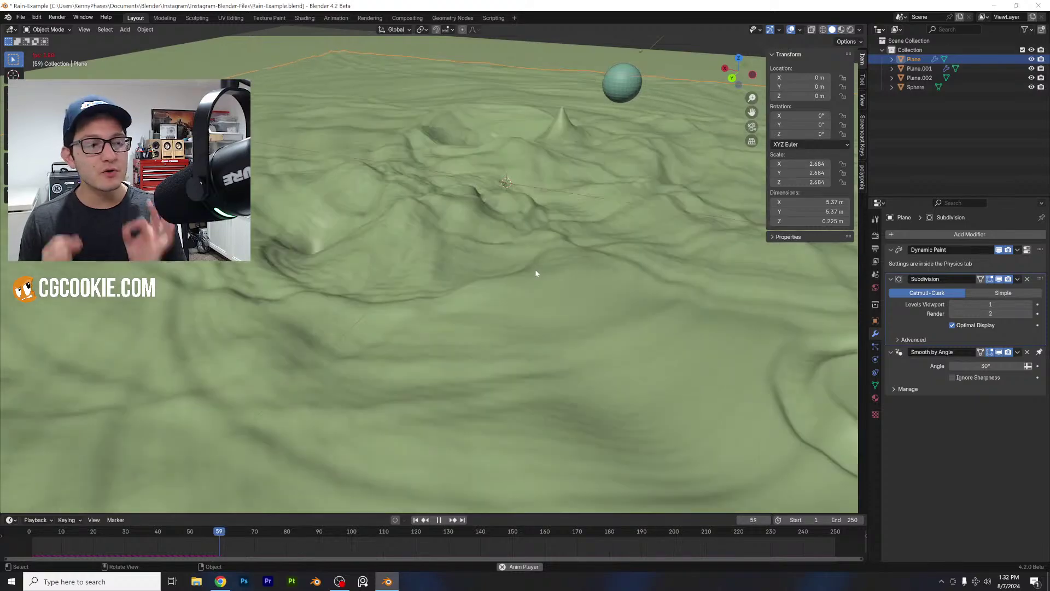
key(space)
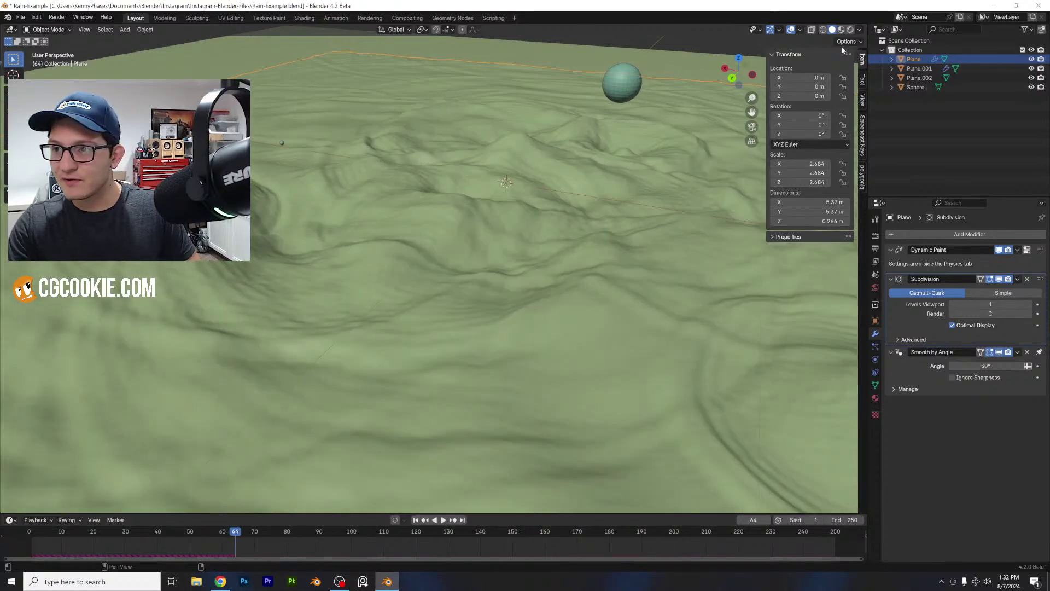
- Switch the viewport to rendered shading and disable Show Emitter in the viewport display of the upper plane's particle system
click(850, 31)
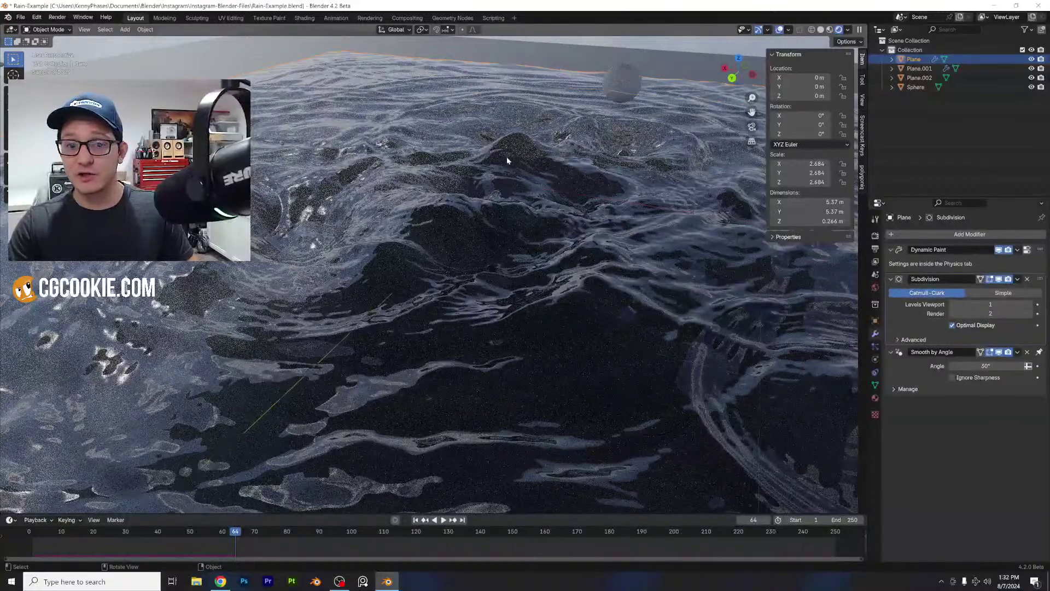
scroll(507, 158, down, 3)
scroll(507, 158, down, 5)
scroll(509, 146, up, 2)
click(511, 143)
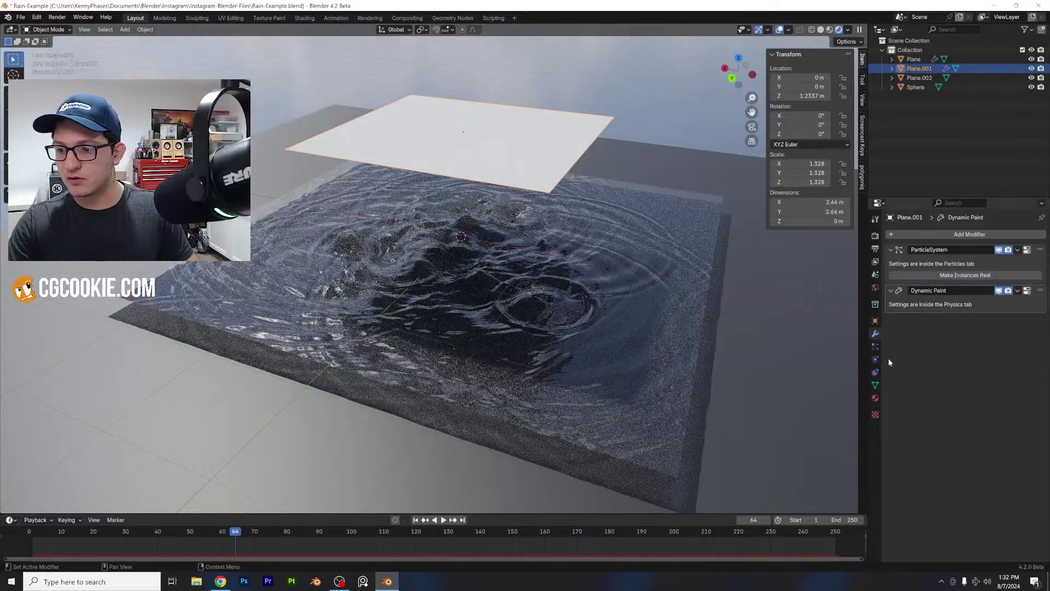
click(874, 346)
scroll(966, 369, down, 8)
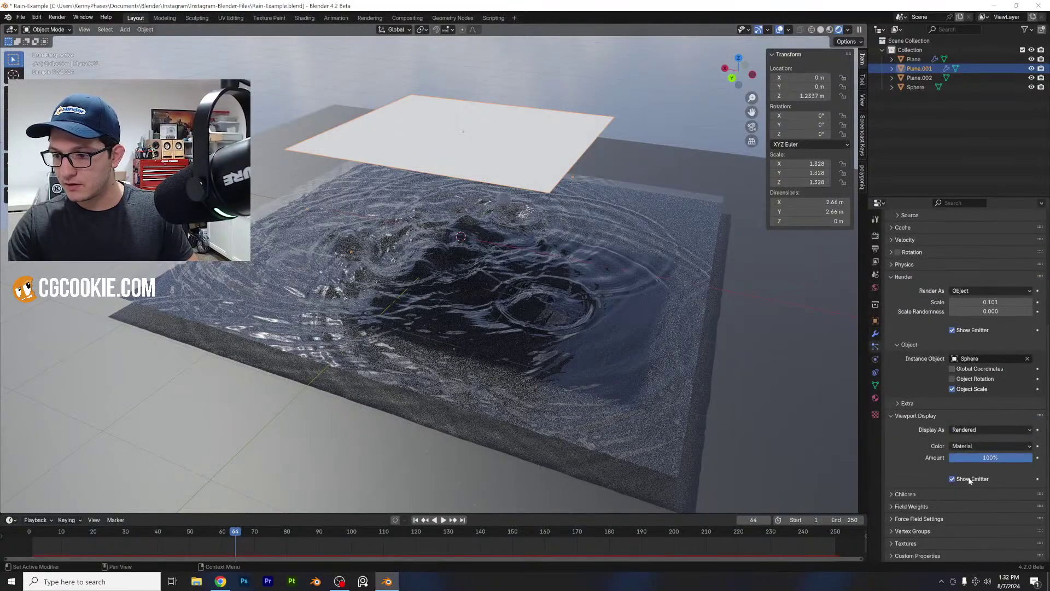
click(951, 479)
scroll(518, 250, up, 4)
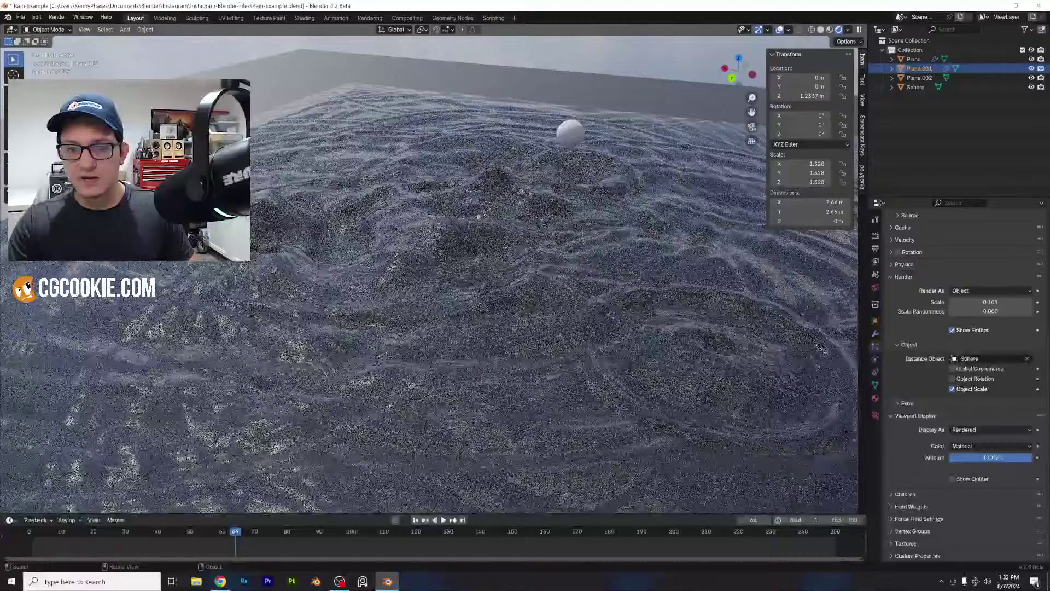
middle_drag(478, 215, 537, 225)
- Replace the world environment texture with the_sky_is_on_fire_8k.hdr
click(874, 286)
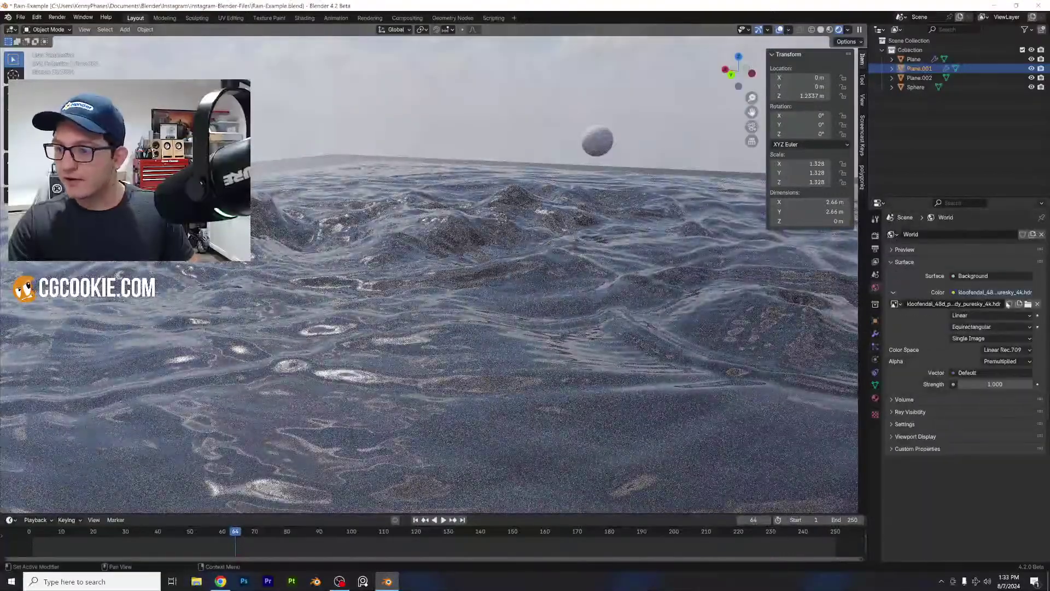
click(1028, 304)
double_click(449, 372)
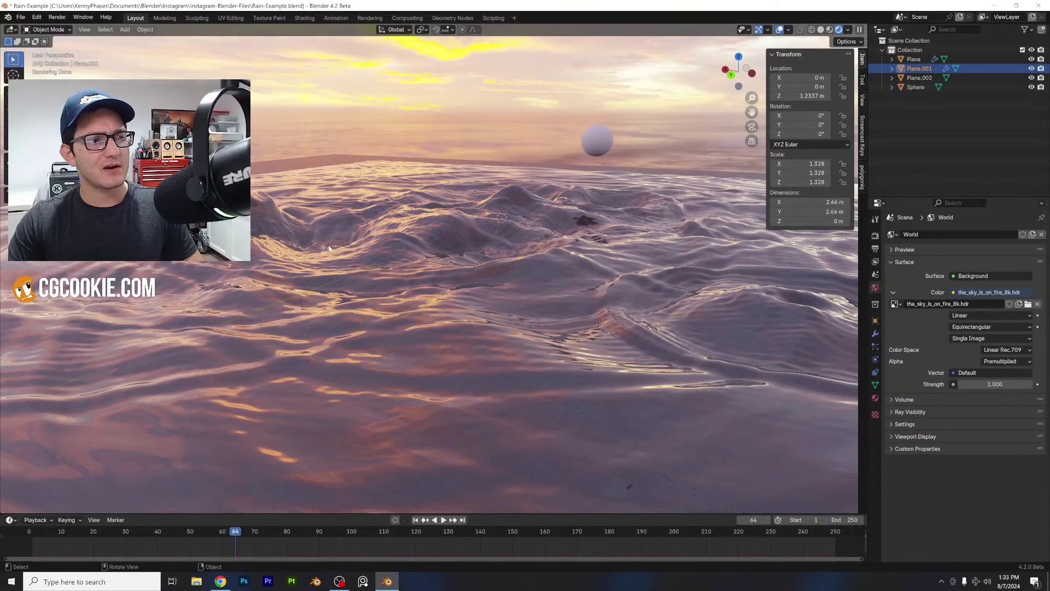
mouse_move(328, 248)
middle_down()
mouse_move(361, 268)
mouse_move(371, 249)
mouse_move(321, 235)
middle_up()
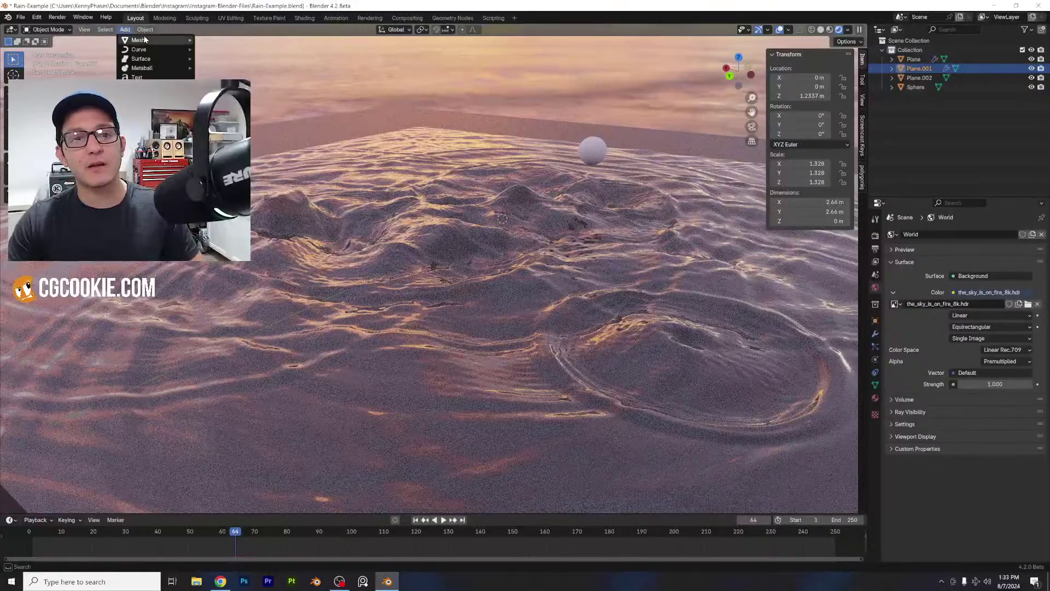
- Add a camera, place it above the water at about X -1.80, Y 1.11, Z 0.78 m, and scale it to about 0.36
click(144, 176)
scroll(320, 232, down, 3)
middle_drag(321, 232, 418, 207)
key(g)
click(502, 143)
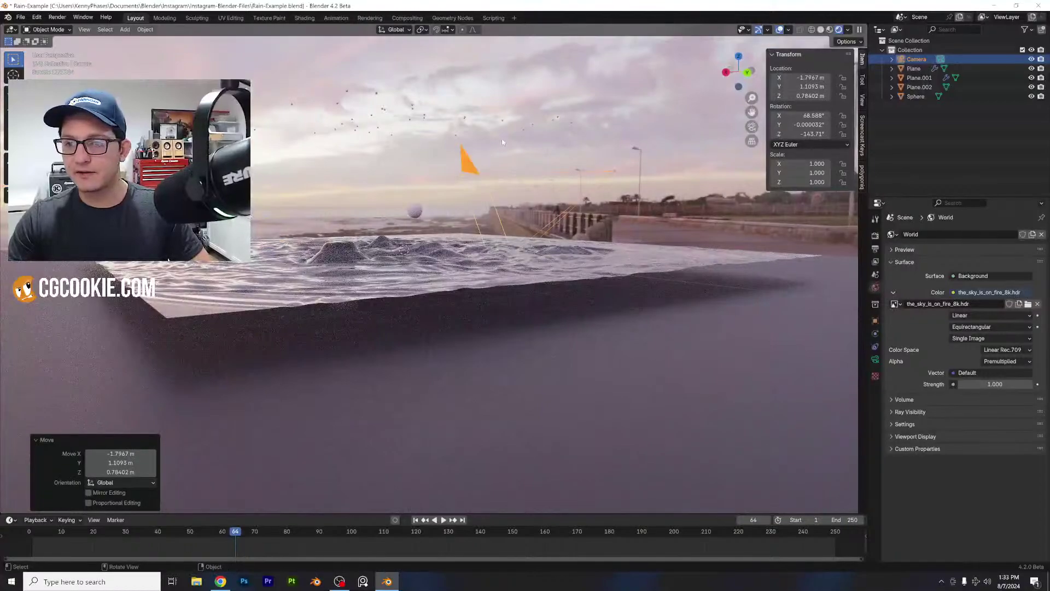
key(s)
click(589, 152)
- Look through the camera, move it to frame the ripples, and set the output resolution to 1920 × 1080 px
click(752, 126)
key(g)
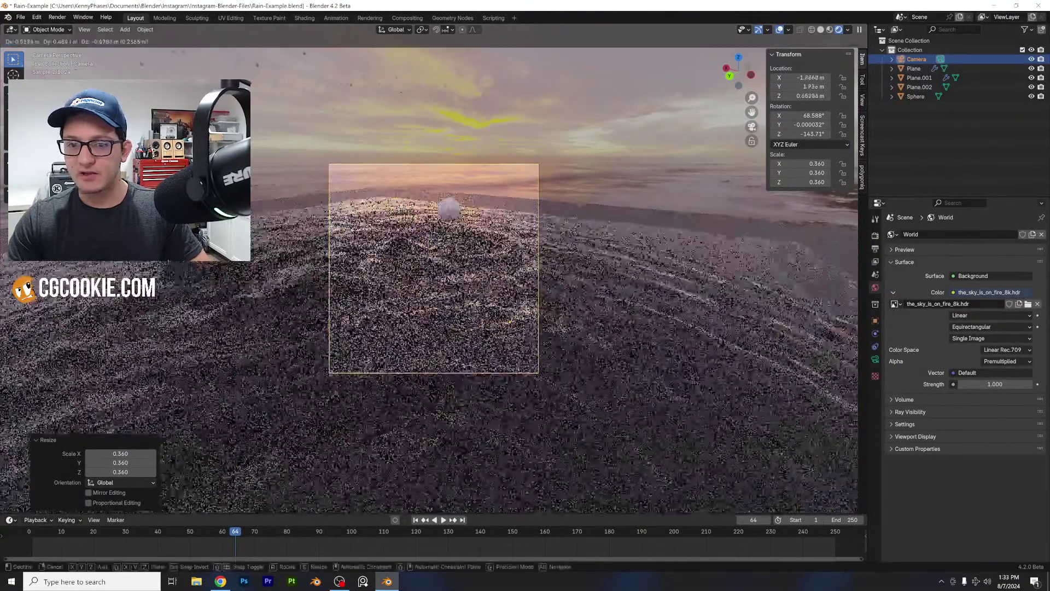
click(489, 221)
click(875, 249)
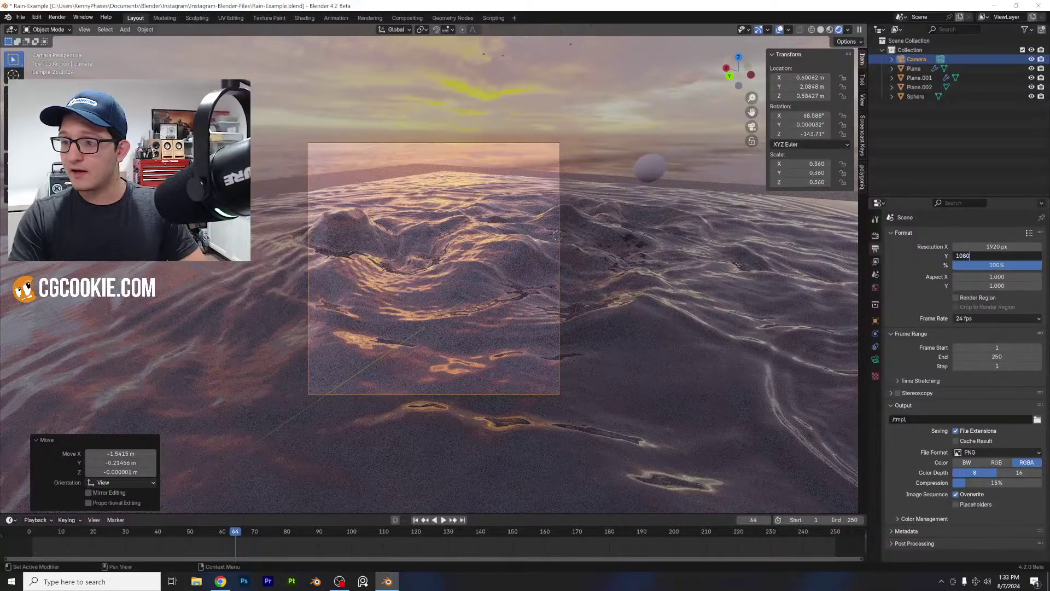
key(Return)
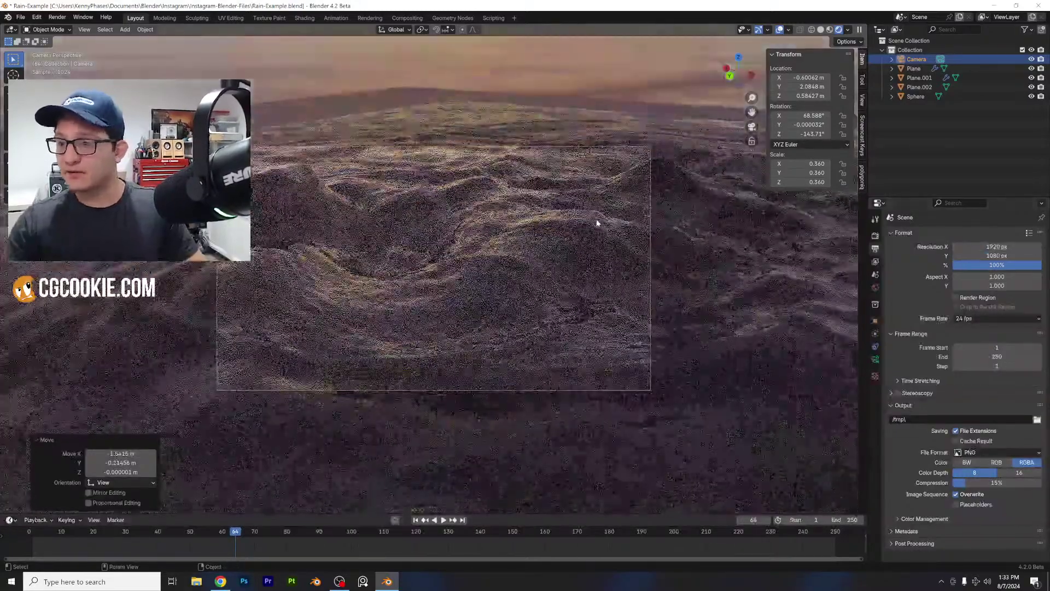
- Tilt the camera to about 87.9° on X and lower it close to the water, to about Z 0.23 m
drag(804, 116, 850, 115)
key(g)
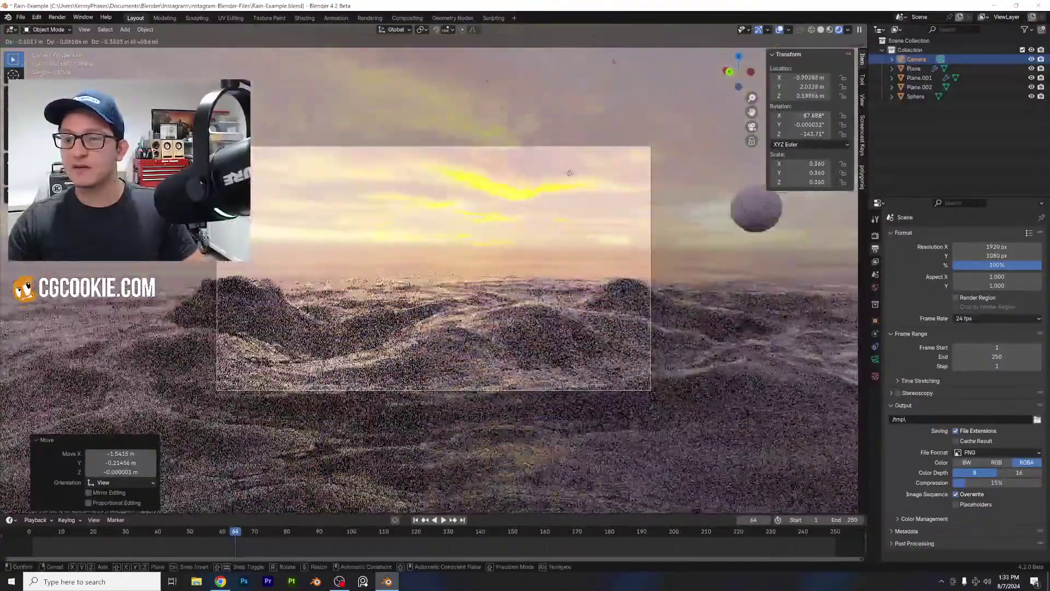
click(569, 173)
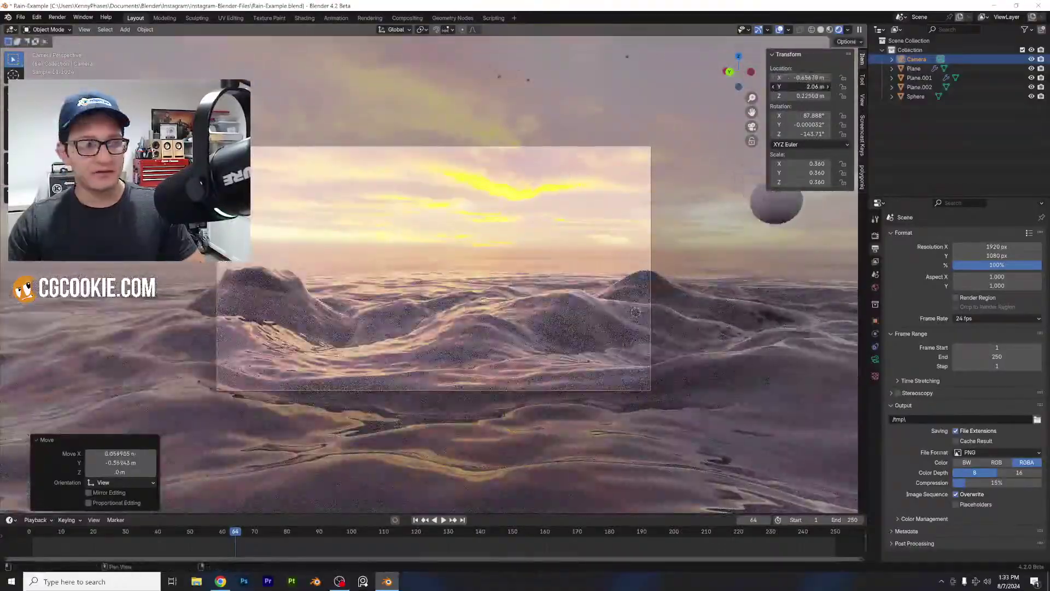
- Pull the camera back from the waves and raise it, to about X -1.48 m, Y 3.78 m, Z 0.63 m
drag(801, 86, 831, 86)
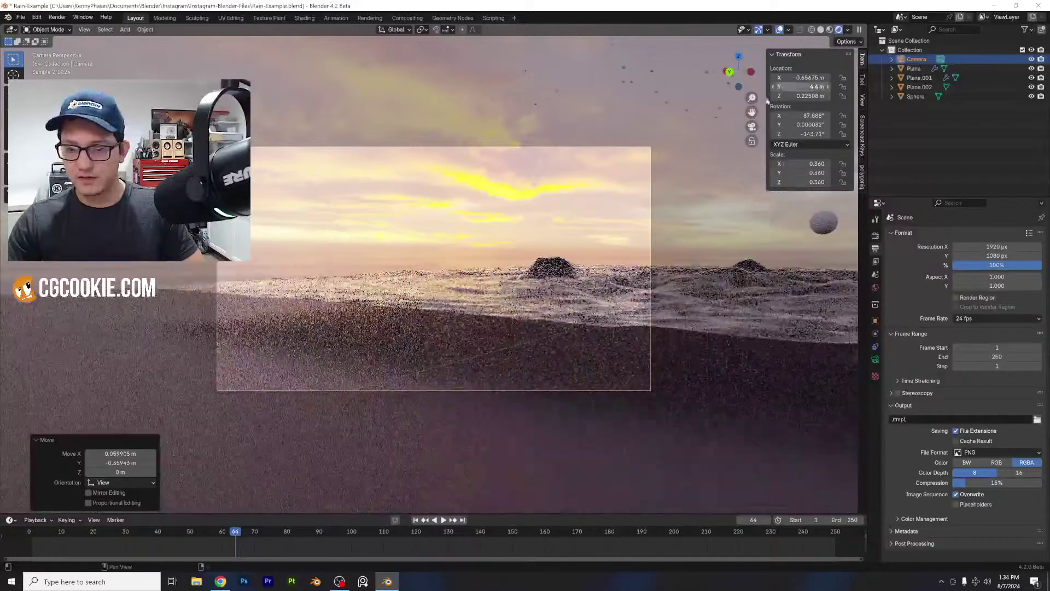
key(g)
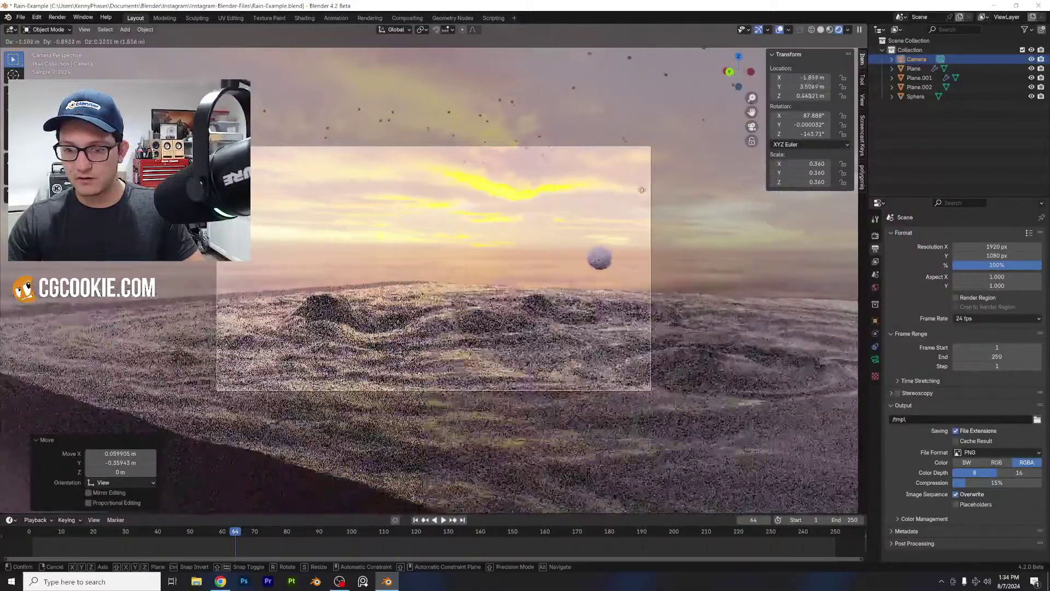
click(593, 339)
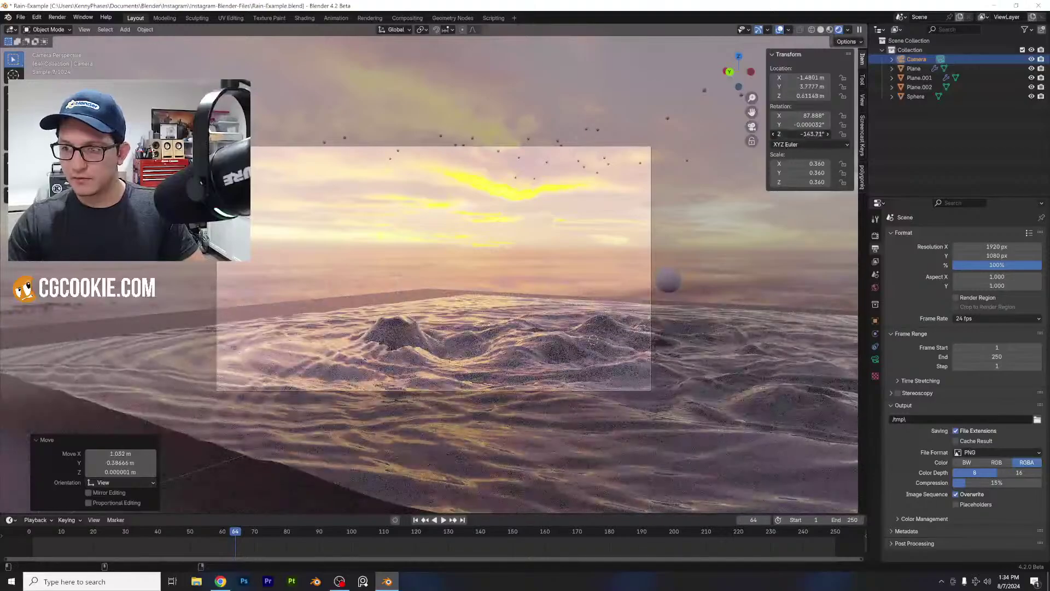
- Turn the camera to about -168.8° on Z and reframe the waves from about X -0.27 m, Y 4.02 m, Z 0.45 m
drag(812, 134, 797, 134)
key(g)
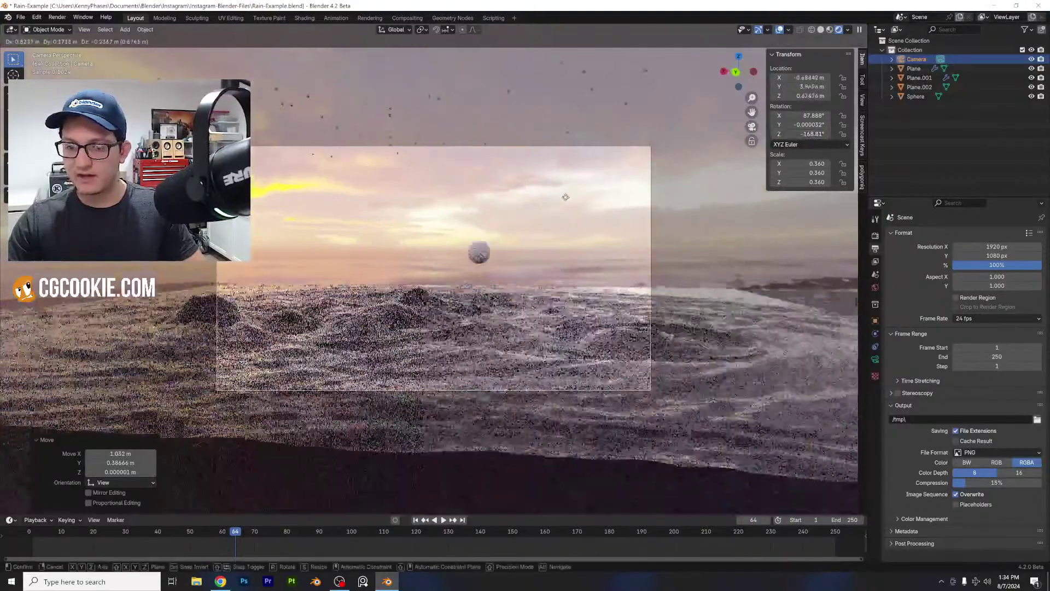
click(523, 191)
scroll(512, 306, up, 1)
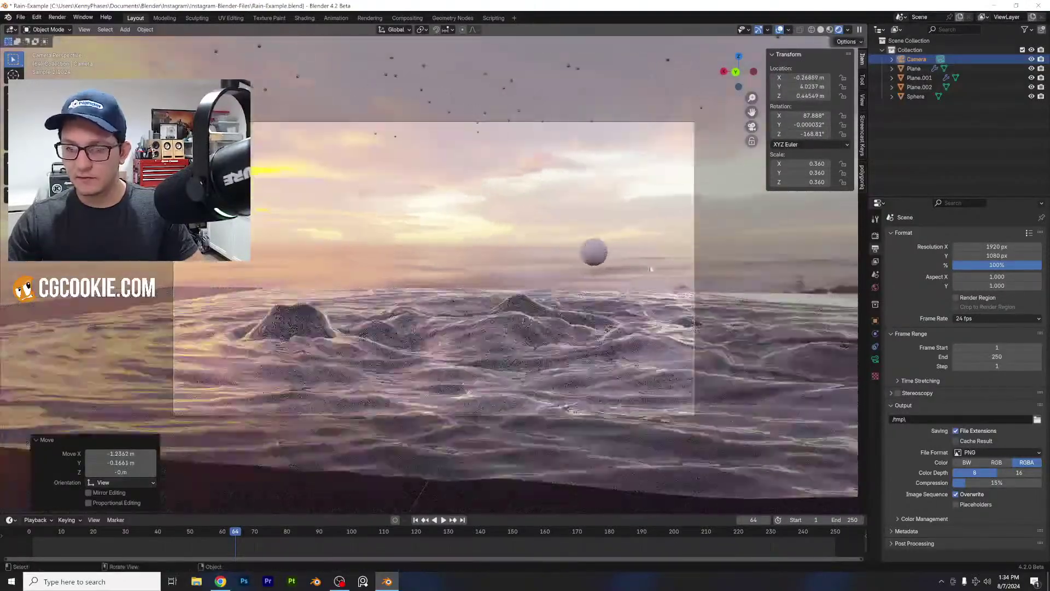
- Hide the small sphere floating above the waves
click(591, 258)
key(h)
scroll(591, 260, up, 1)
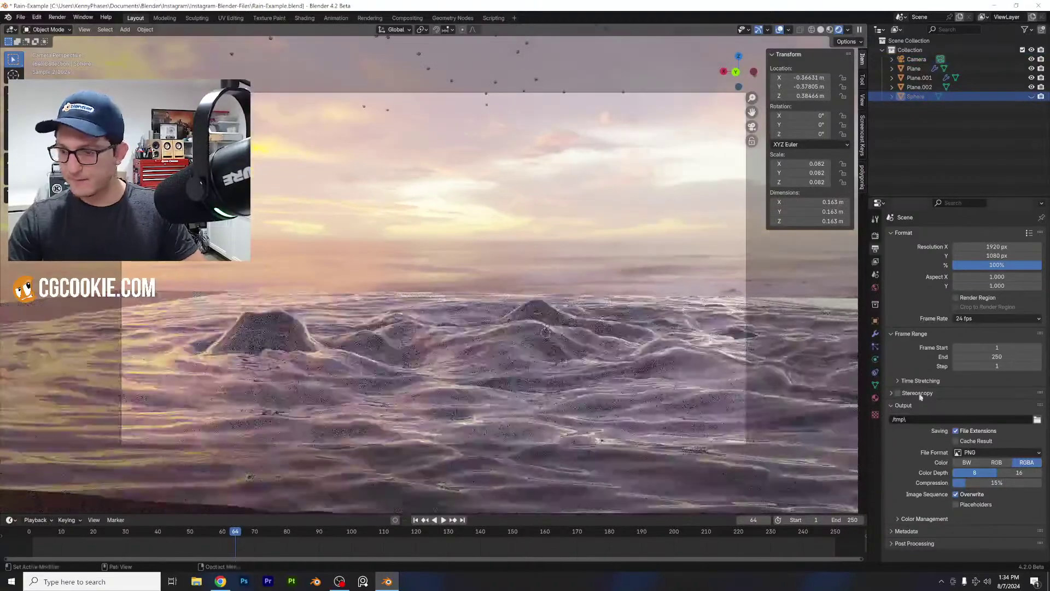
- Enable depth of field on the camera
click(916, 59)
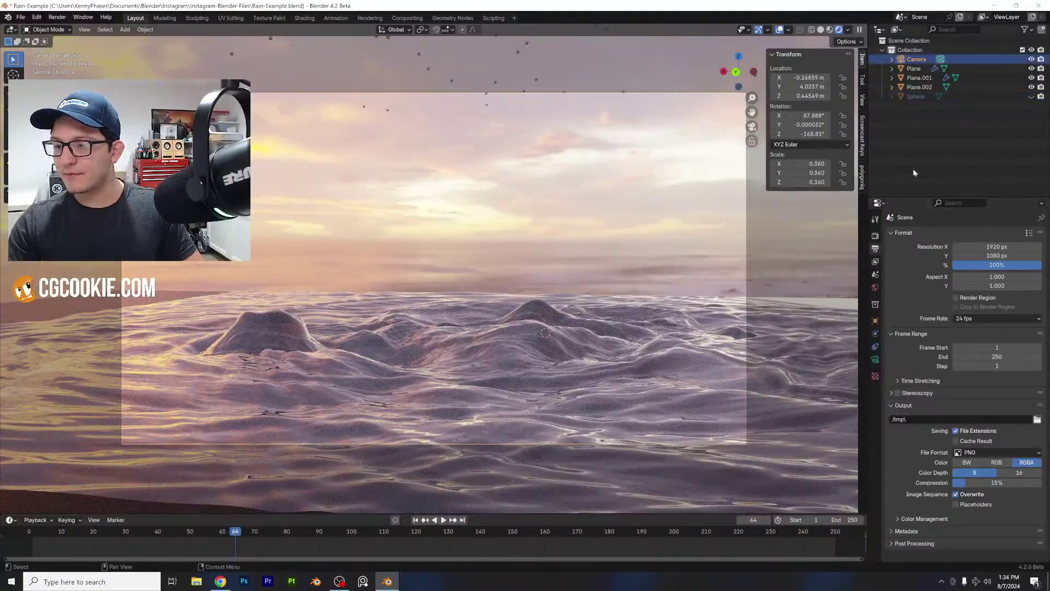
click(876, 359)
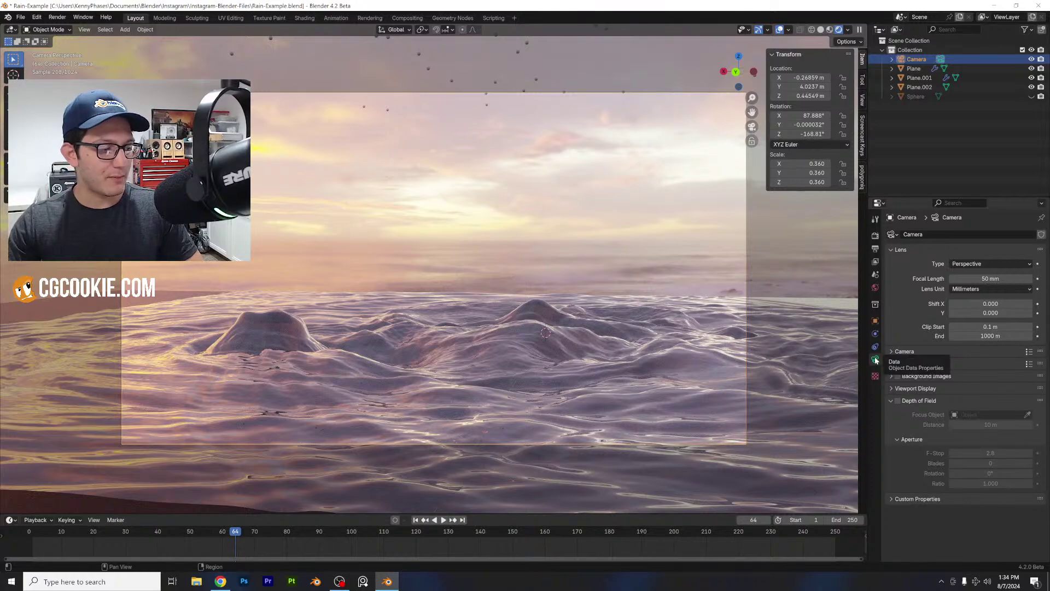
click(898, 401)
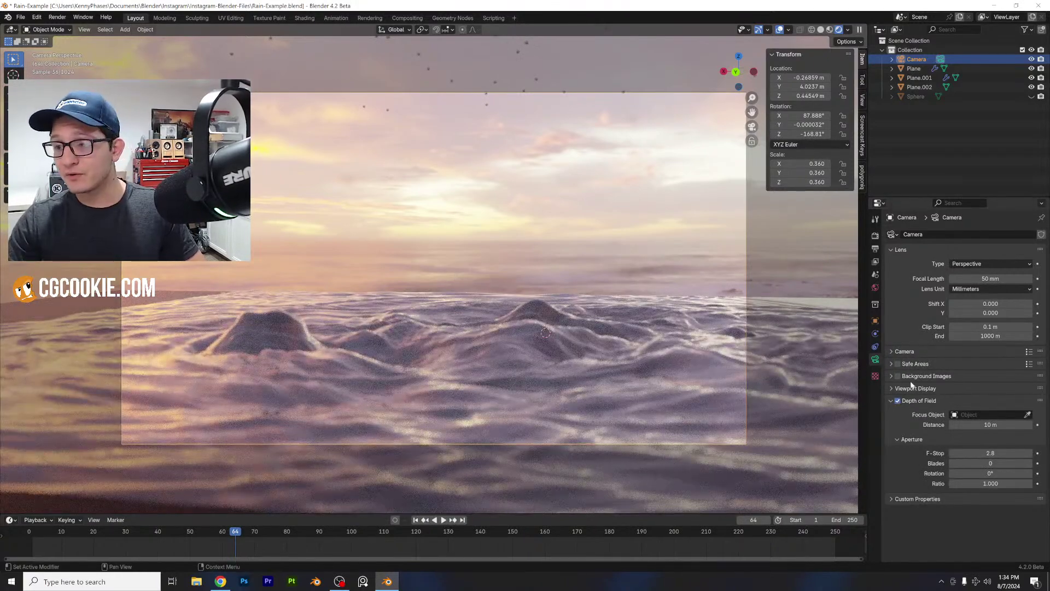
- Raise the camera's passepartout to full opacity so the area outside the frame is black
click(914, 388)
drag(992, 456, 1032, 456)
click(921, 389)
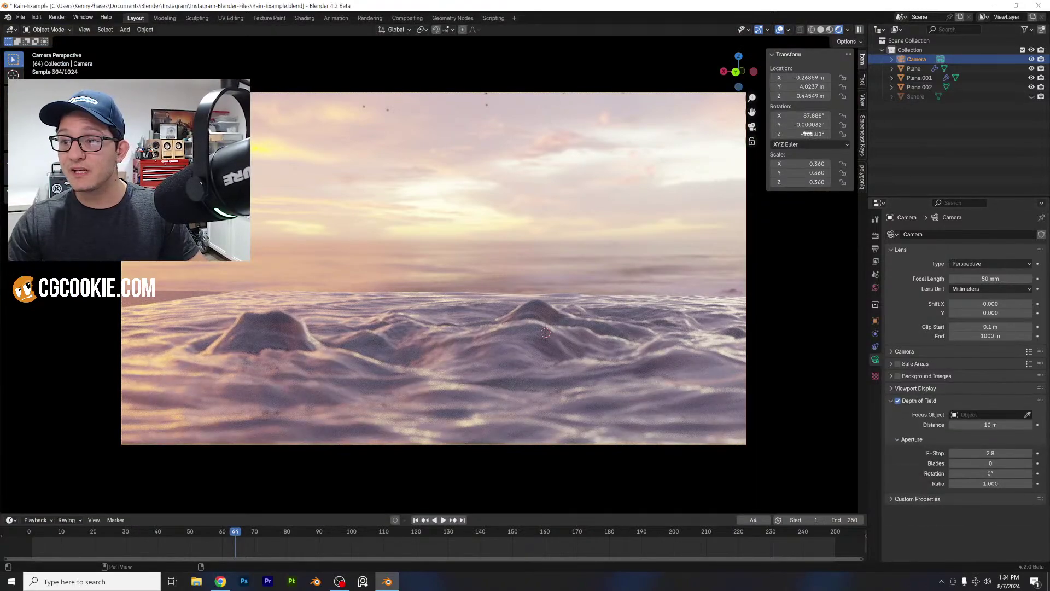
- Turn the camera to about -172.8° on Z and lower it slightly, to about Z 0.40 m
drag(807, 133, 804, 133)
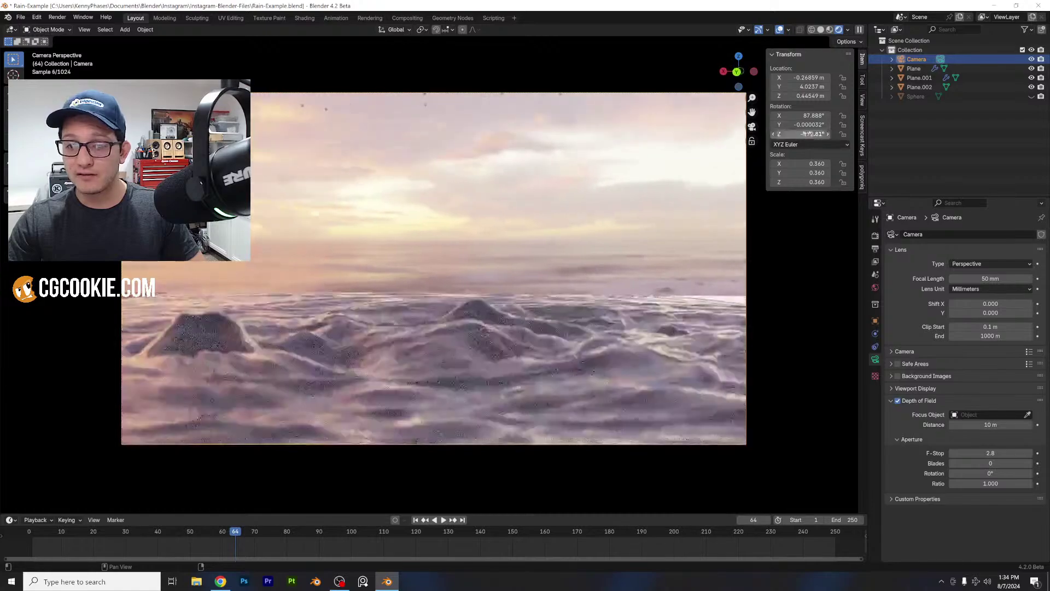
key(g)
click(542, 182)
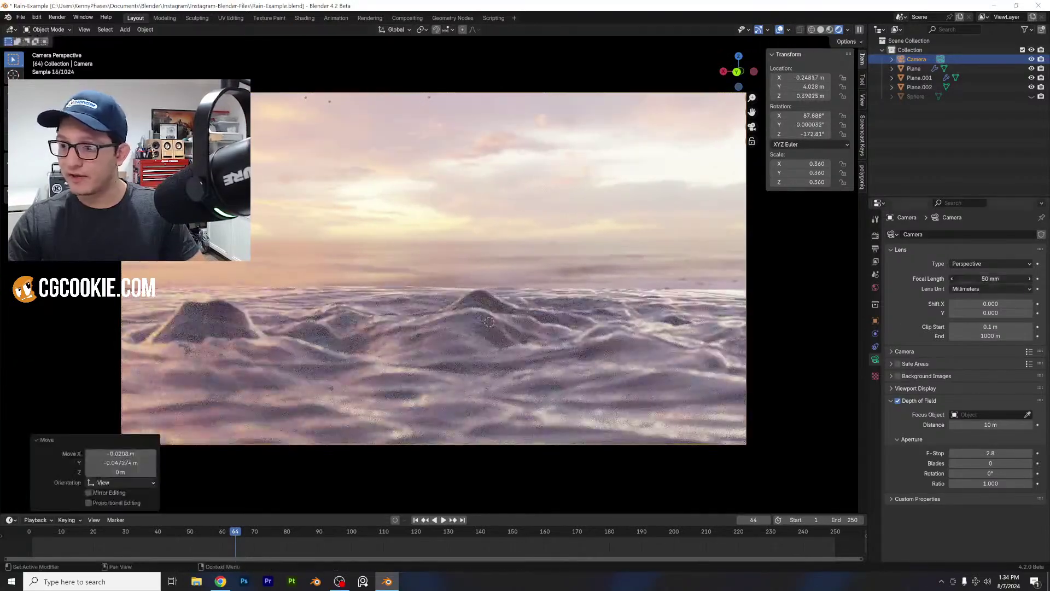
- Set the camera's focal length to 85 mm and move it to about X -0.04 m, Y 4.06 m, Z 0.28 m
text(85)
key(Return)
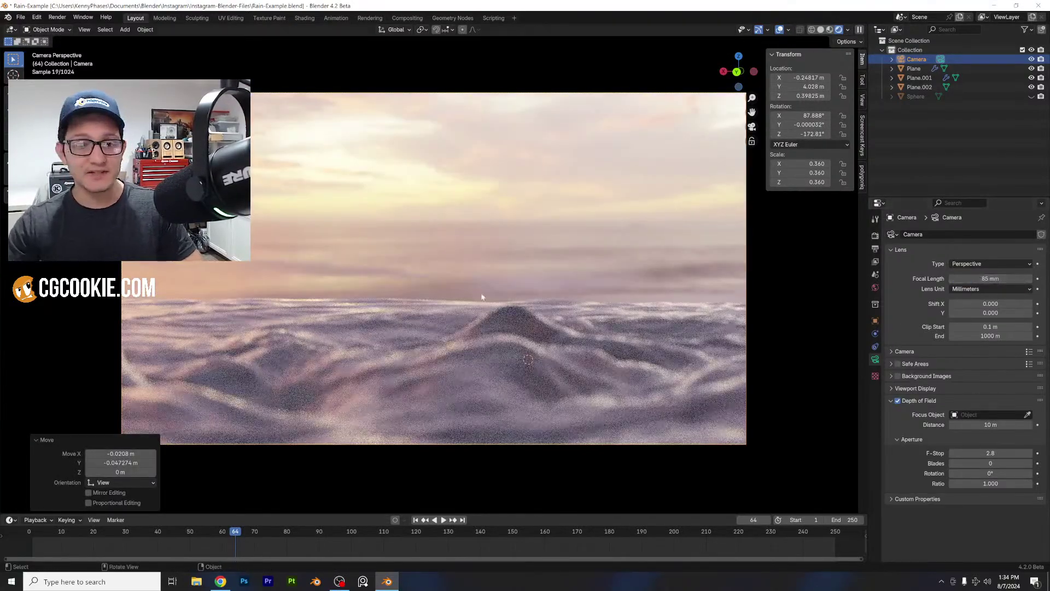
scroll(489, 322, down, 1)
key(g)
click(542, 286)
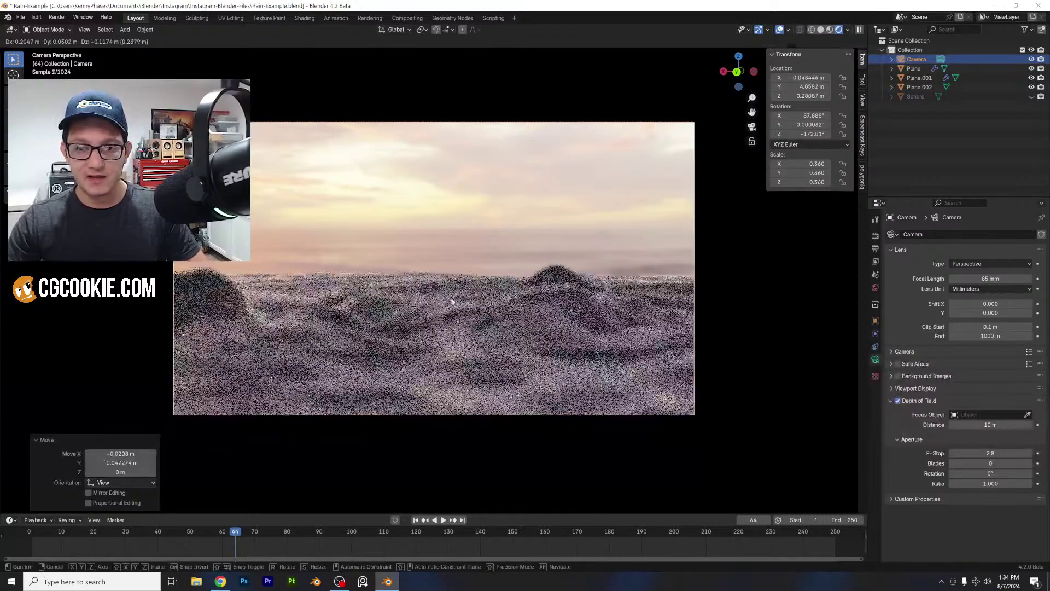
scroll(542, 286, up, 1)
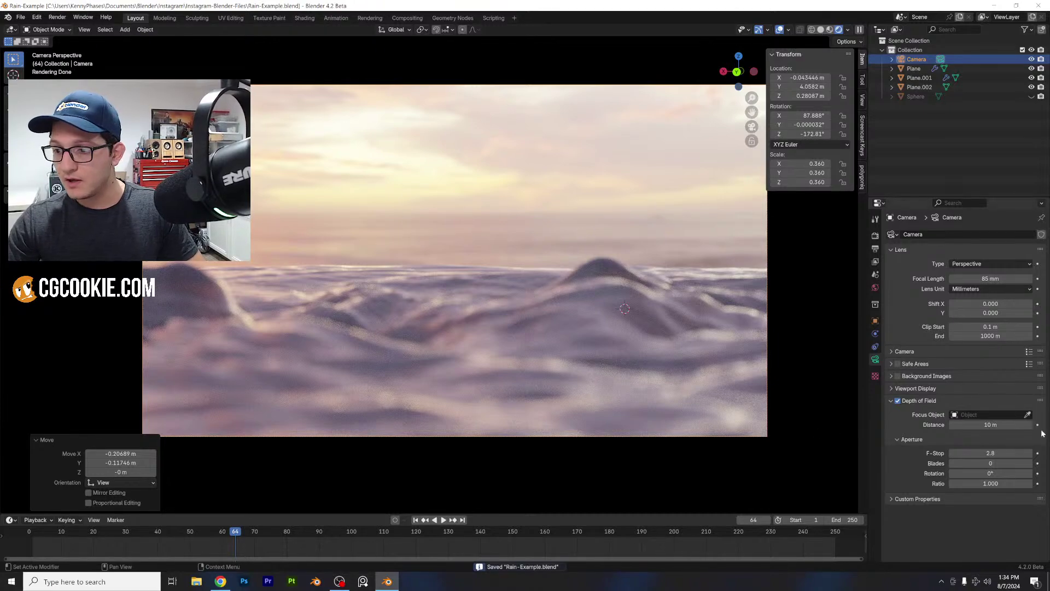
- Reduce the camera's focus distance to 2.83 m and check the sharpness of the nearby waves
drag(982, 425, 966, 425)
click(546, 334)
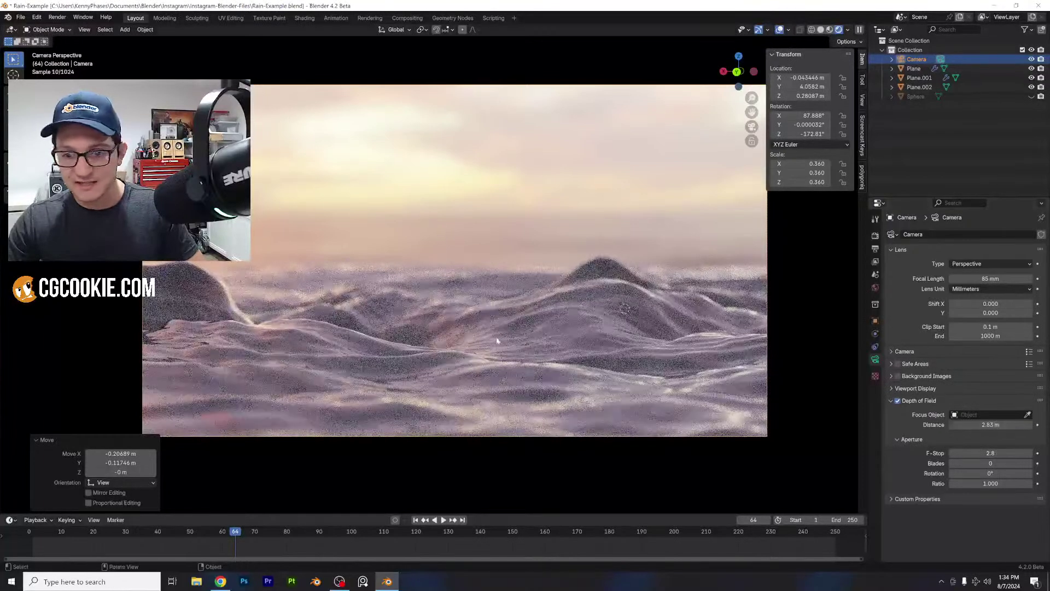
scroll(559, 330, up, 2)
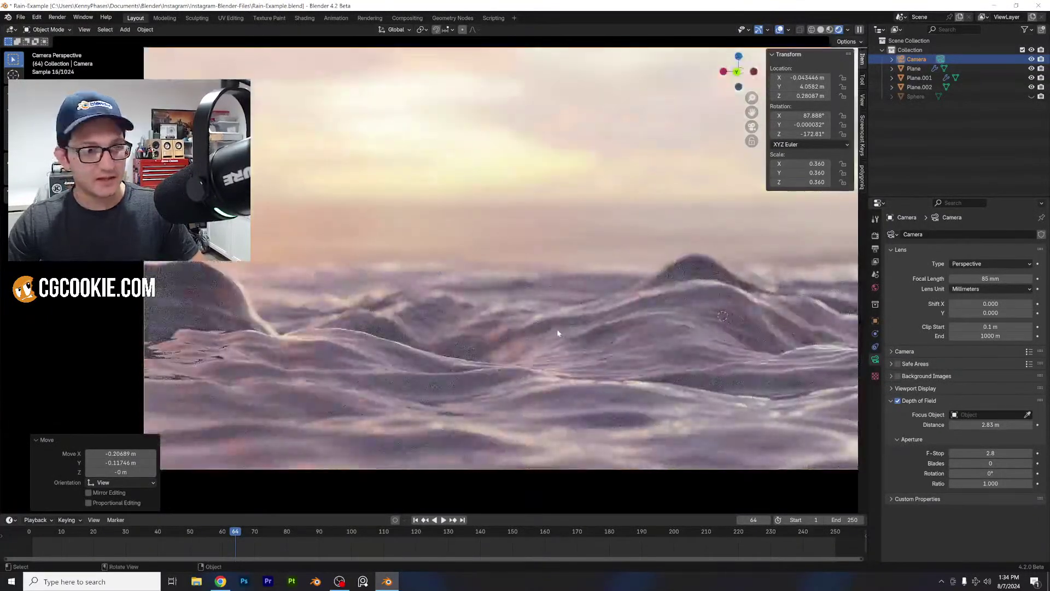
scroll(558, 332, down, 2)
scroll(574, 324, up, 1)
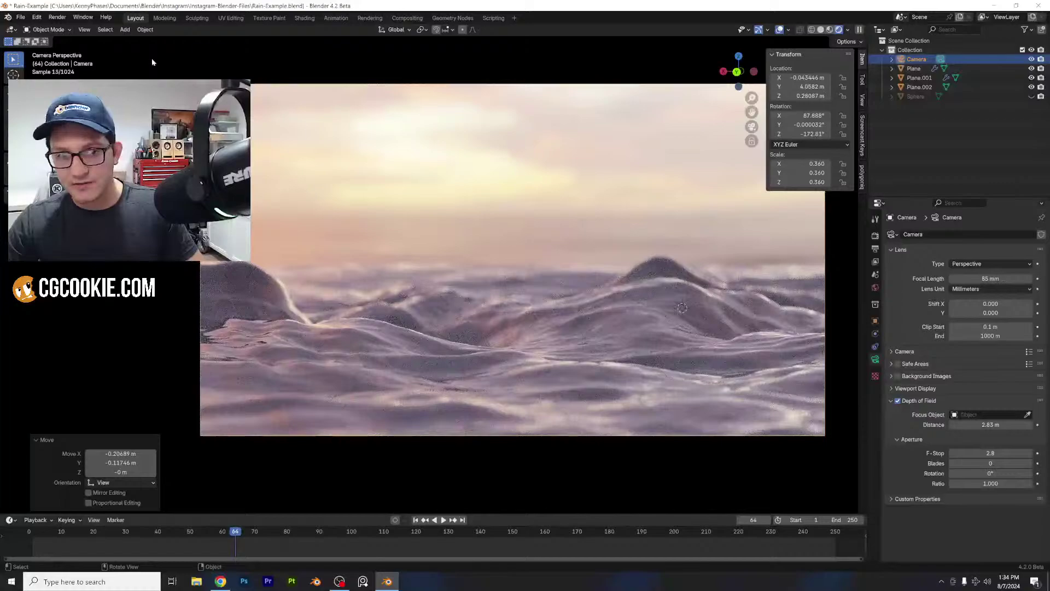
- Add a UV sphere to the scene and scale it down to about 0.21
click(125, 30)
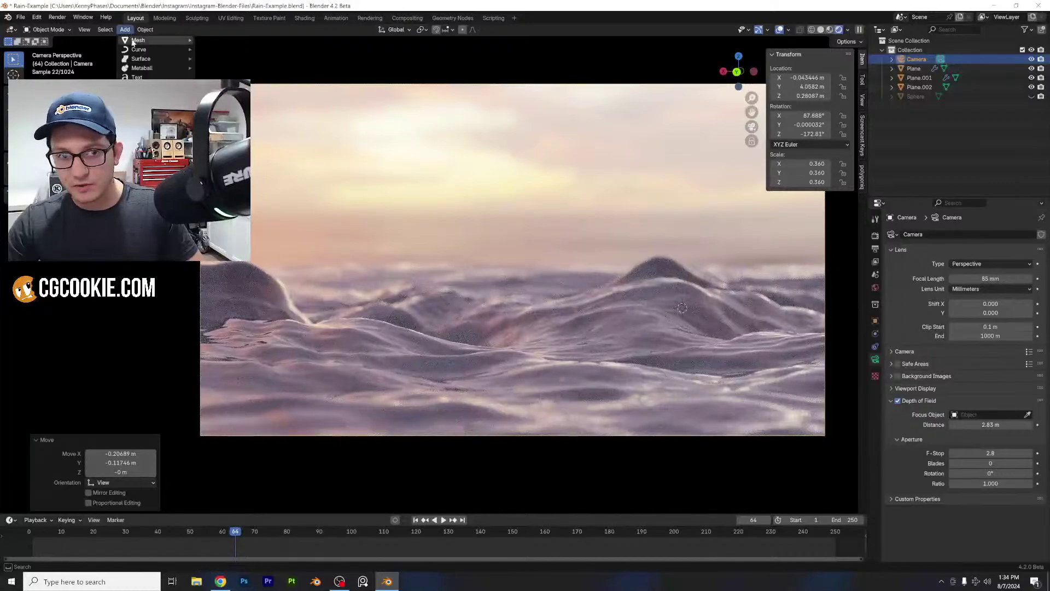
mouse_move(164, 41)
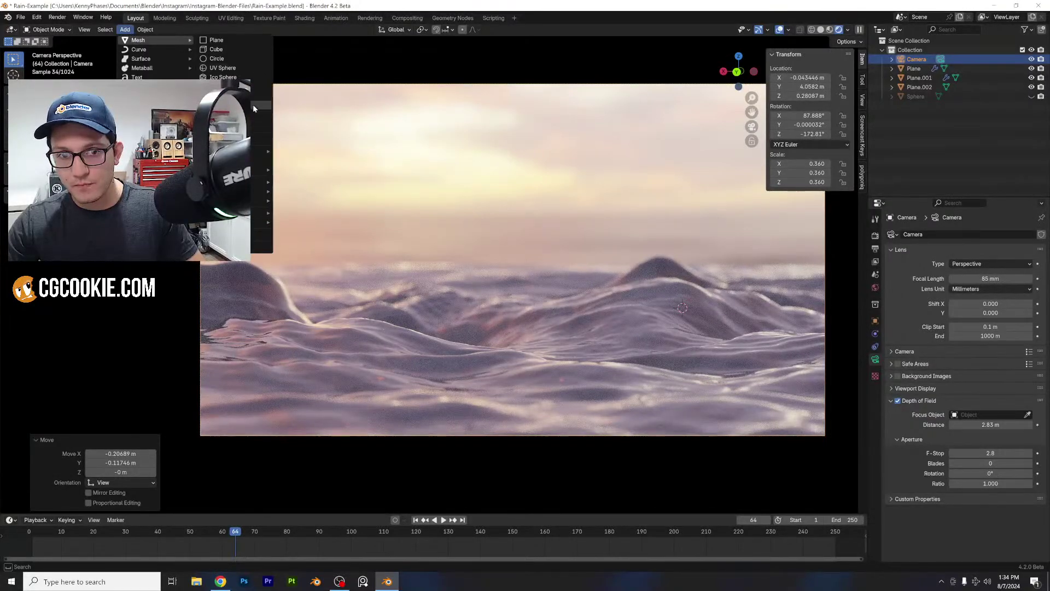
click(223, 67)
scroll(514, 260, down, 1)
key(s)
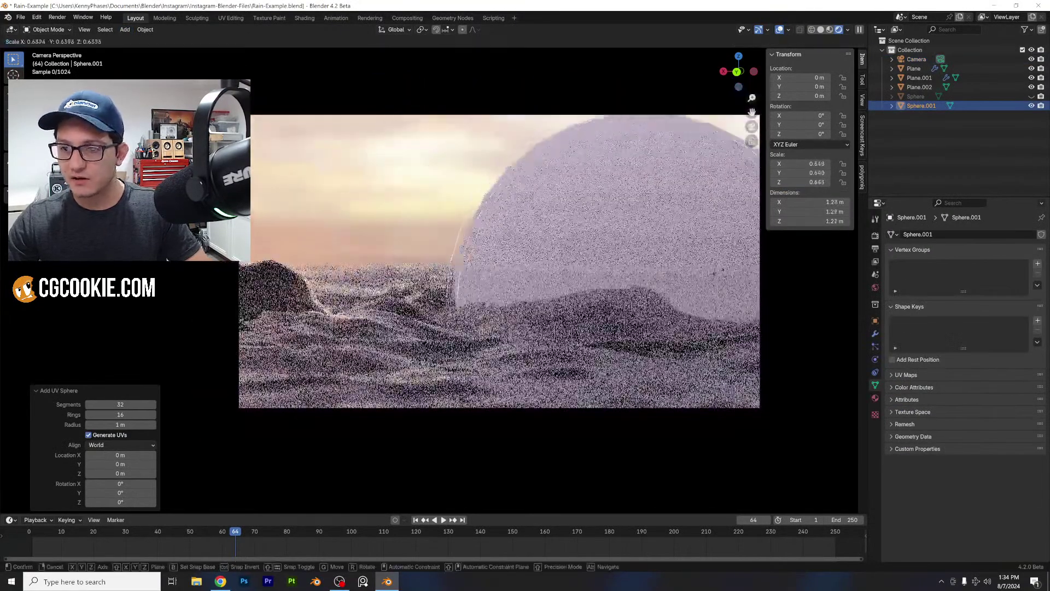
click(569, 279)
scroll(661, 260, down, 2)
middle_drag(661, 260, 549, 250)
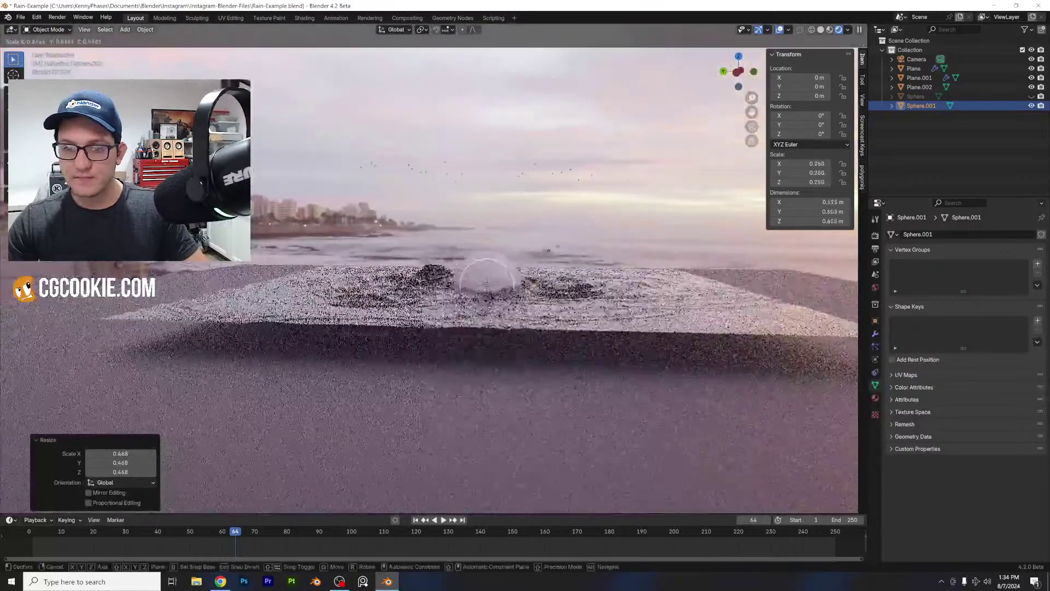
click(534, 255)
- Move the new sphere over the waves near the centre of the camera frame and scale it to about 0.17
key(g)
click(443, 234)
key(KP_0)
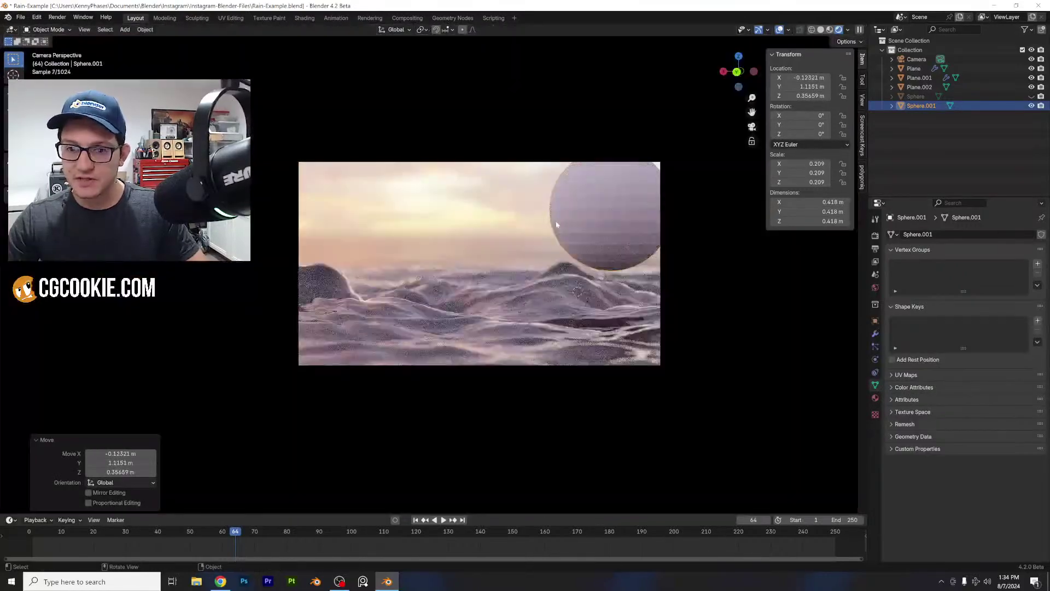
scroll(556, 225, up, 2)
key(g)
click(532, 214)
key(s)
click(577, 186)
key(g)
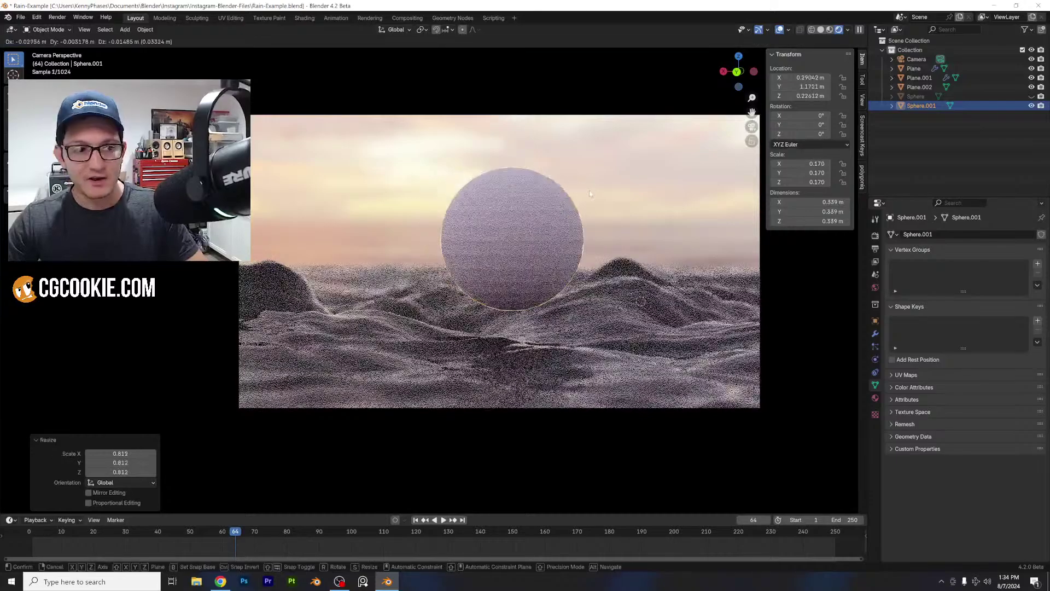
click(590, 193)
- Give the sphere a new material with metallic 1.0 and roughness 0, and apply Shade Auto Smooth
scroll(574, 206, up, 3)
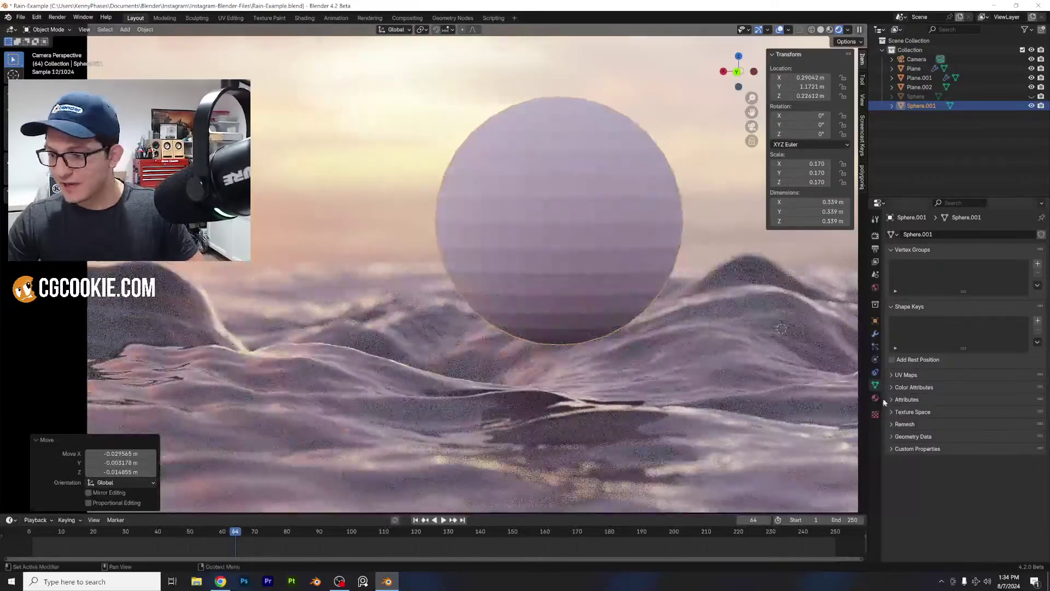
click(875, 398)
click(950, 278)
drag(979, 343, 955, 355)
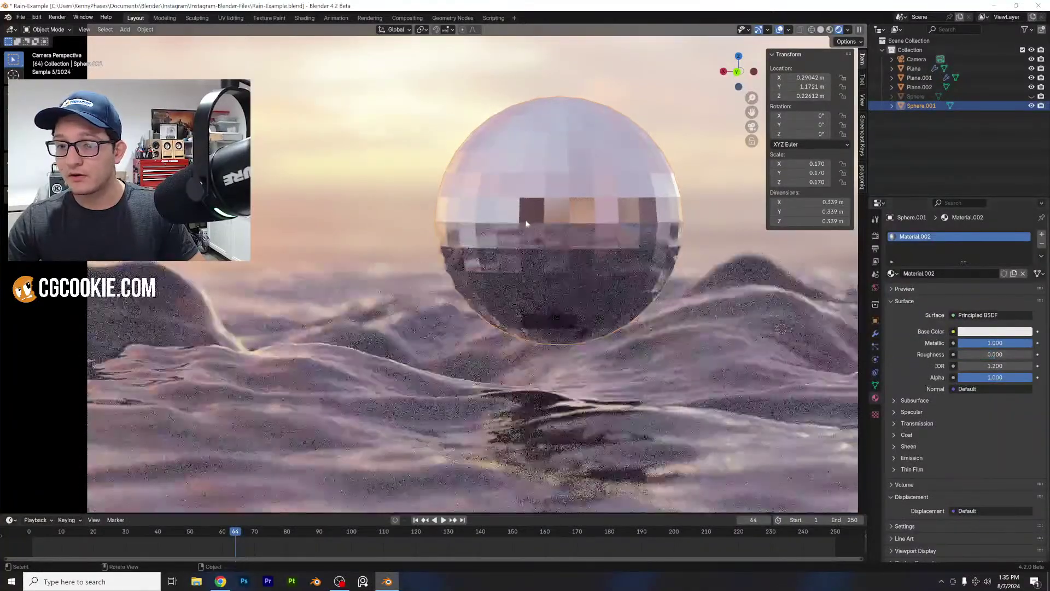
right_click(580, 219)
click(577, 225)
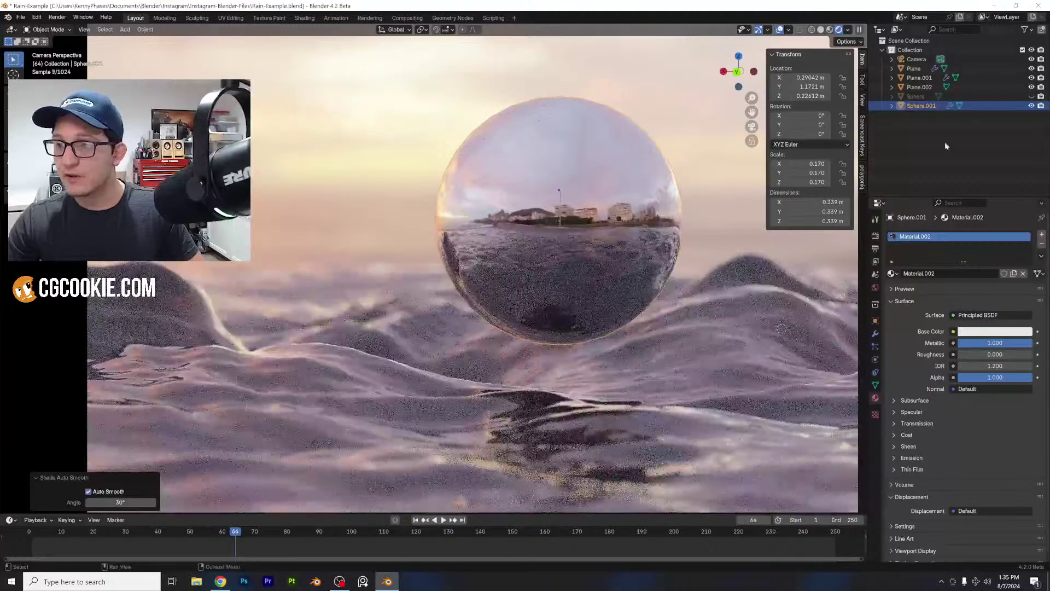
- Set the new sphere, Sphere.001, as the camera's depth-of-field focus object
click(916, 59)
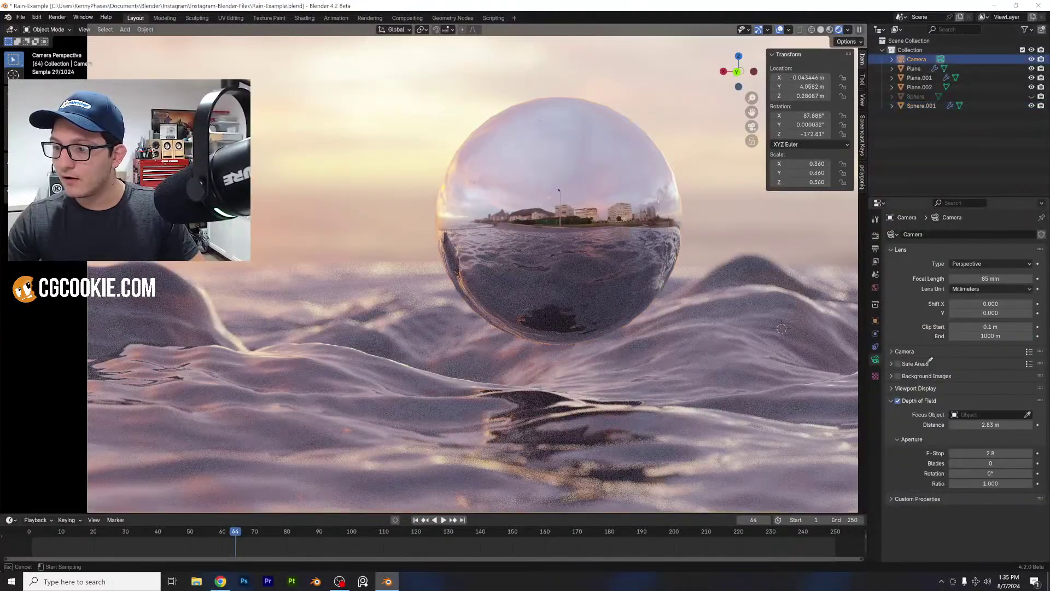
click(599, 207)
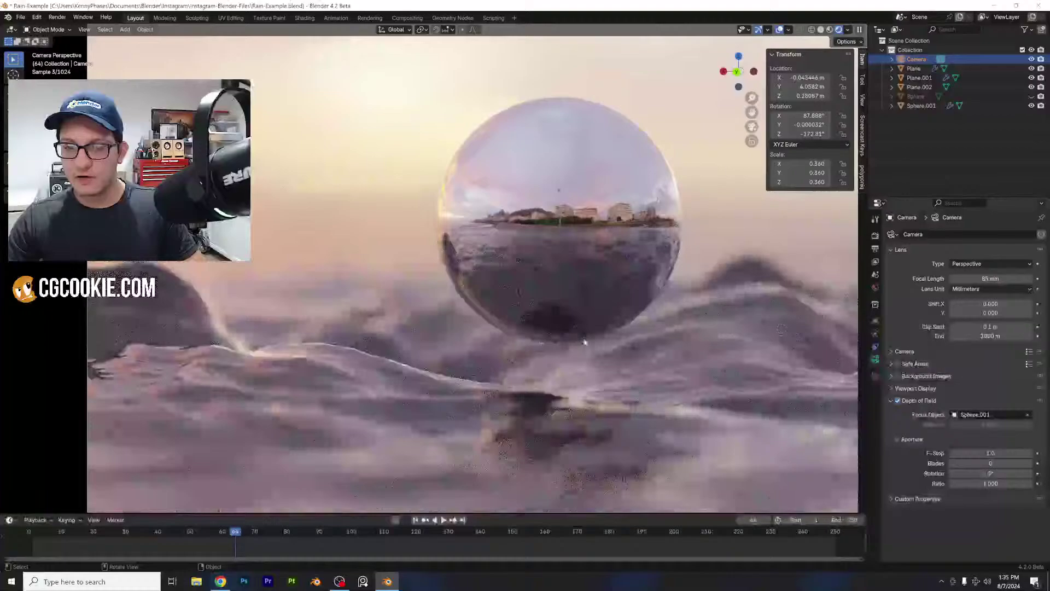
- Scale the mirror sphere down to about 0.098 and lower it toward the water, to about Z 0.15 m
click(617, 217)
key(s)
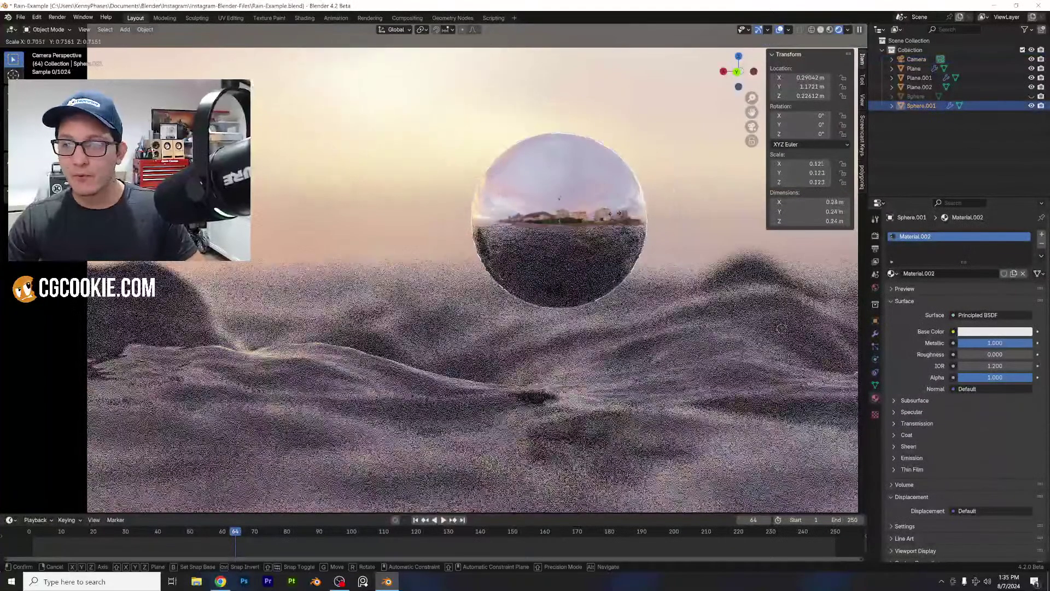
click(611, 213)
key(g)
key(Return)
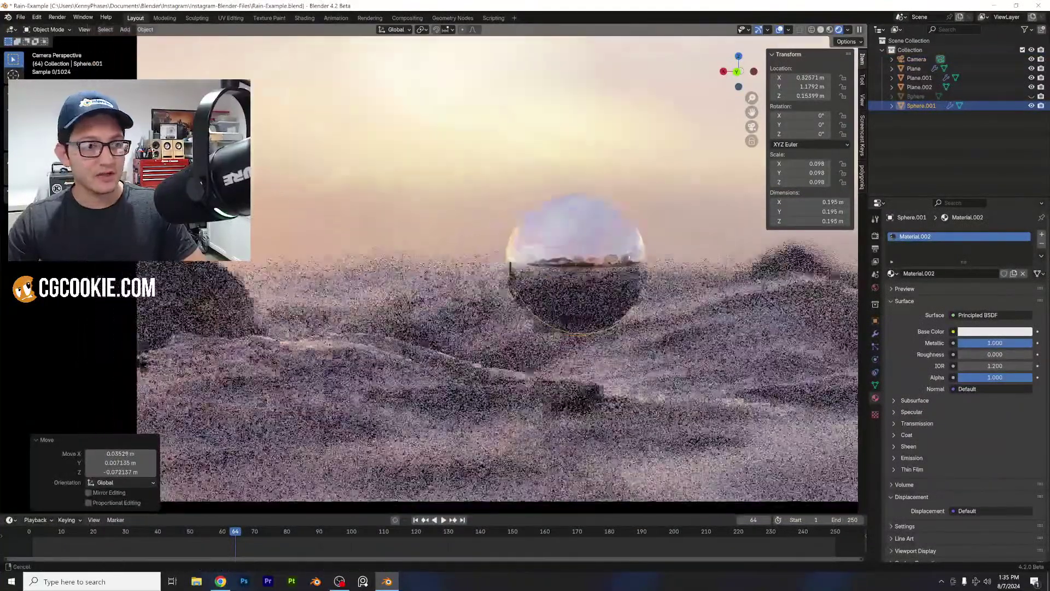
- Move the mirror sphere above the small peak toward the camera frame's far side, to about X 0.04 m, Z 0.31 m
scroll(551, 271, down, 3)
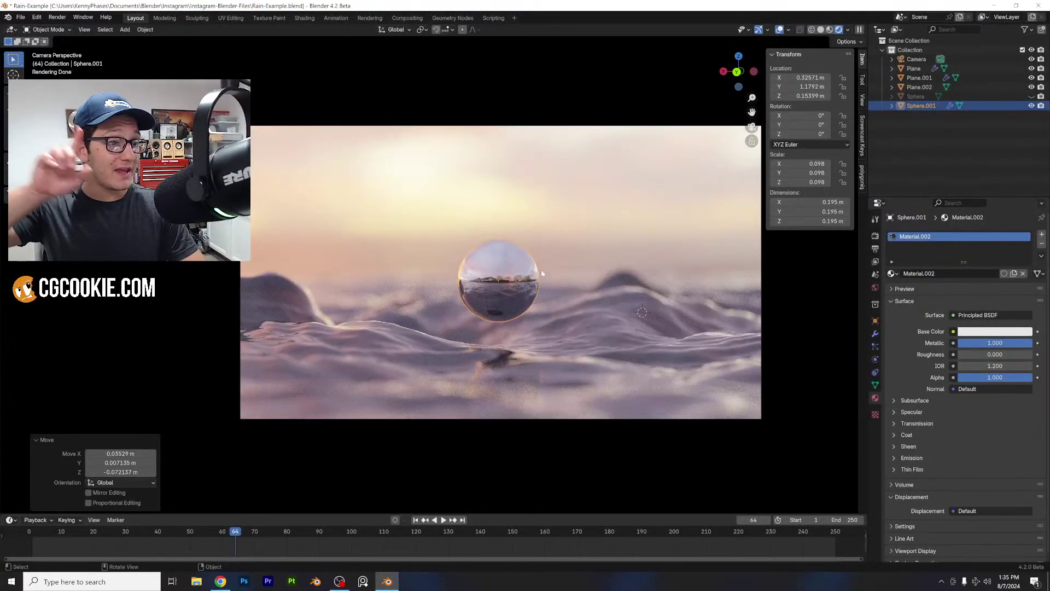
key(g)
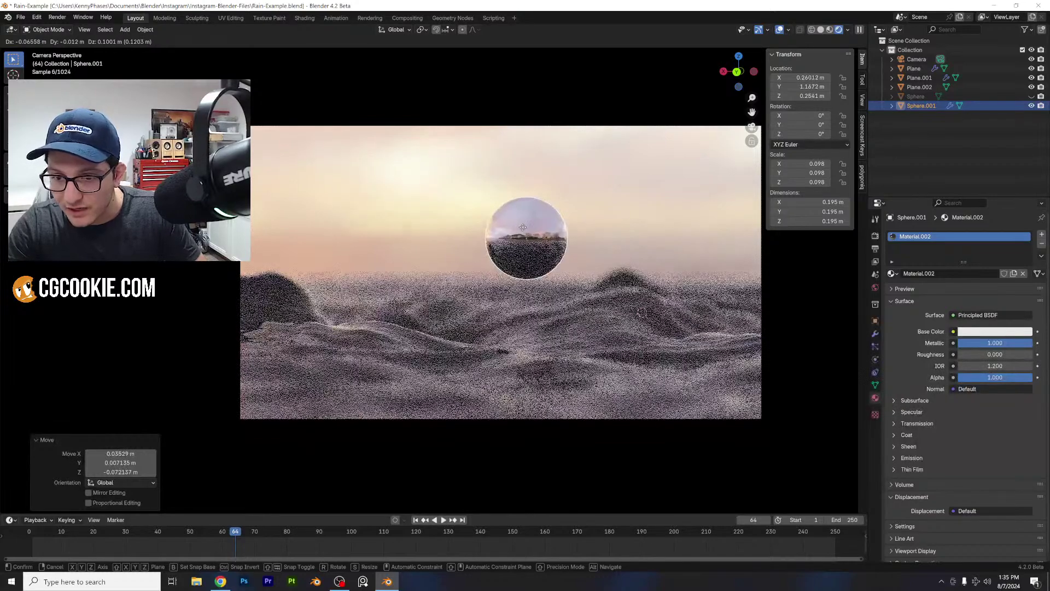
click(618, 206)
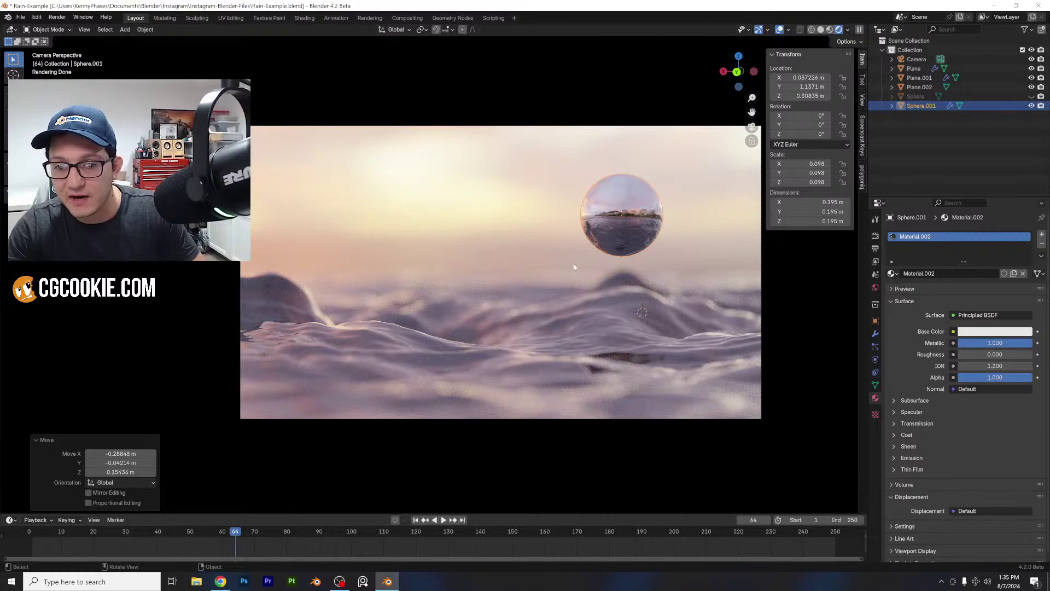
- Shift the camera sideways to about X 0.34 m, Y 4.11 m so the tall water mound sits nearer the frame's centre
click(916, 59)
key(g)
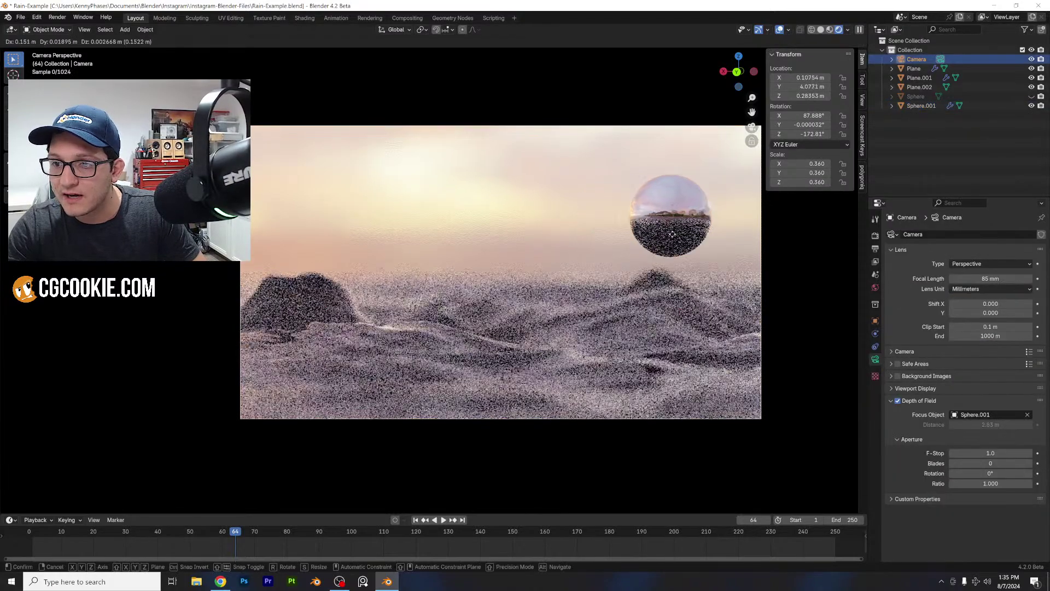
click(634, 230)
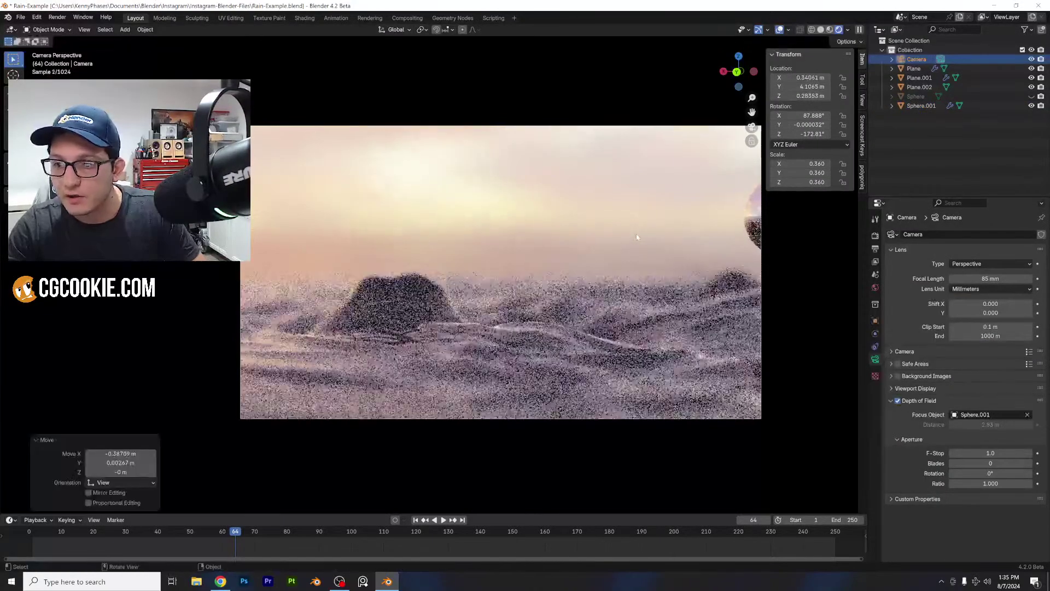
- Move the mirror sphere directly above the tall water mound, to about X 0.95 m, Z 0.27 m
click(759, 225)
key(g)
click(252, 237)
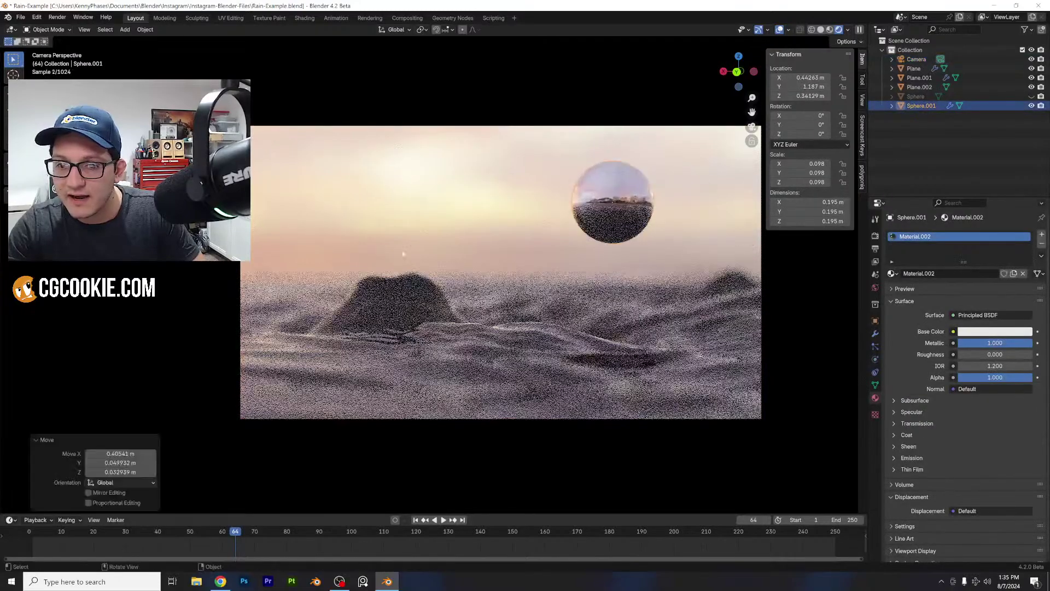
key(g)
click(458, 272)
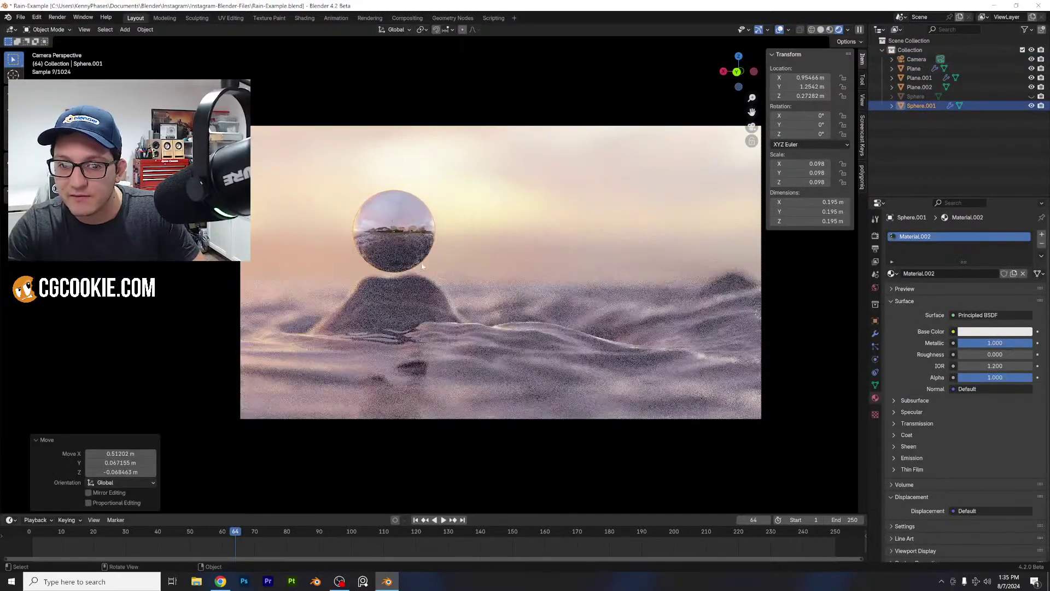
- Push the sphere deeper into the scene to about Y 0.74 m and recentre it over the mound at about X 1.06 m, Z 0.30 m
middle_drag(419, 279, 569, 289)
scroll(568, 290, up, 2)
key(g)
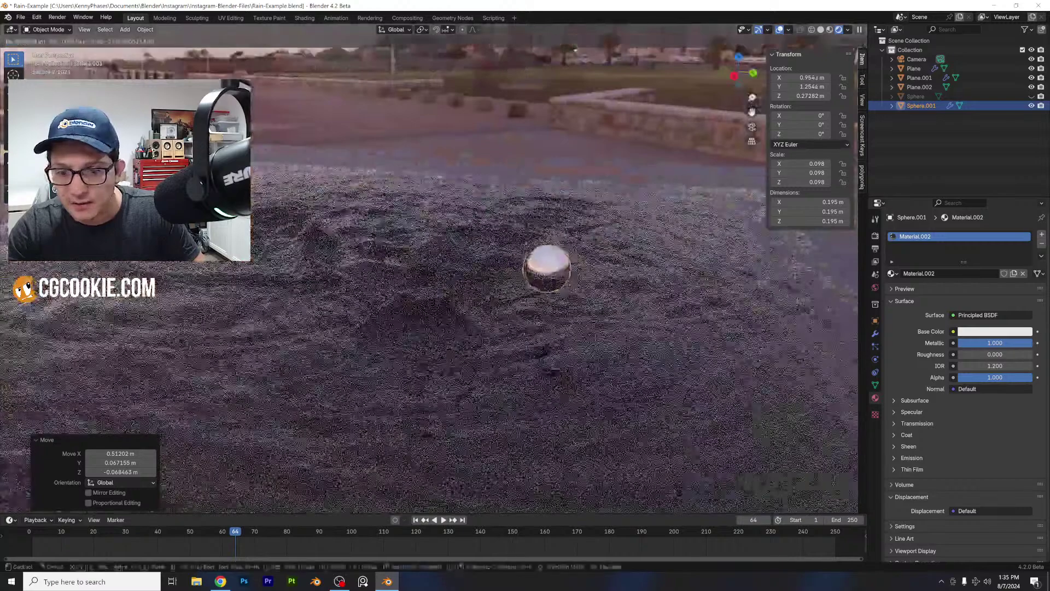
key(Return)
key(KP_0)
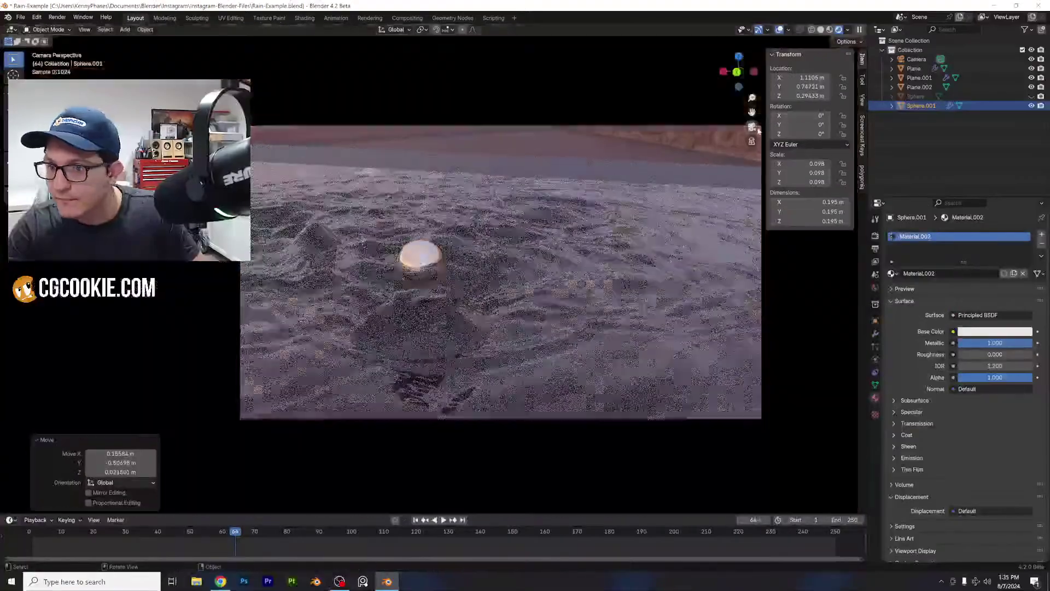
key(g)
click(439, 216)
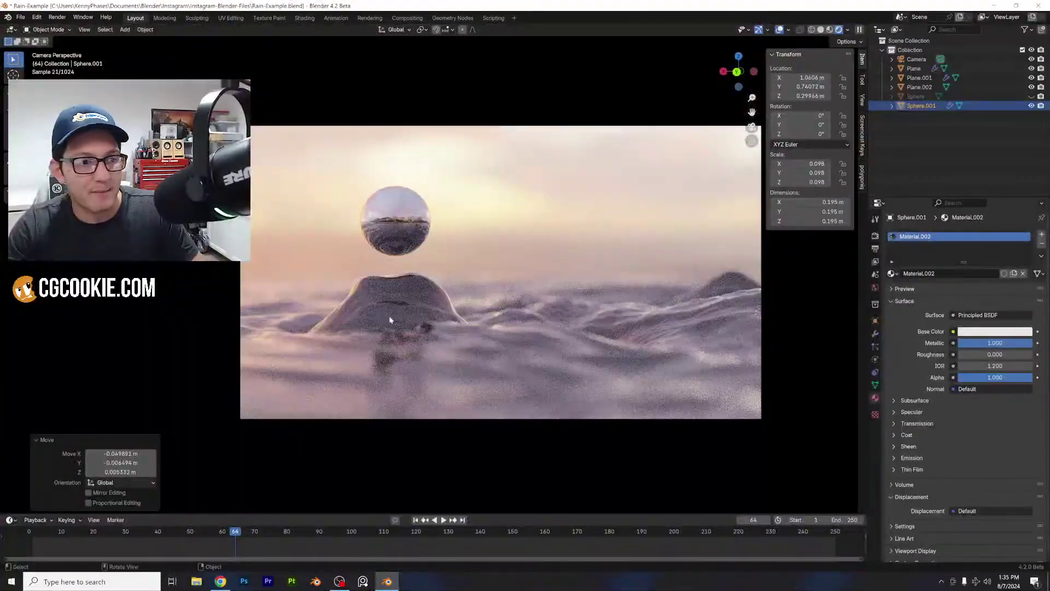
- Save Rain-Example.blend and hide the viewport's sidebar and toolbar for a cleaner look at the composition
scroll(459, 281, up, 1)
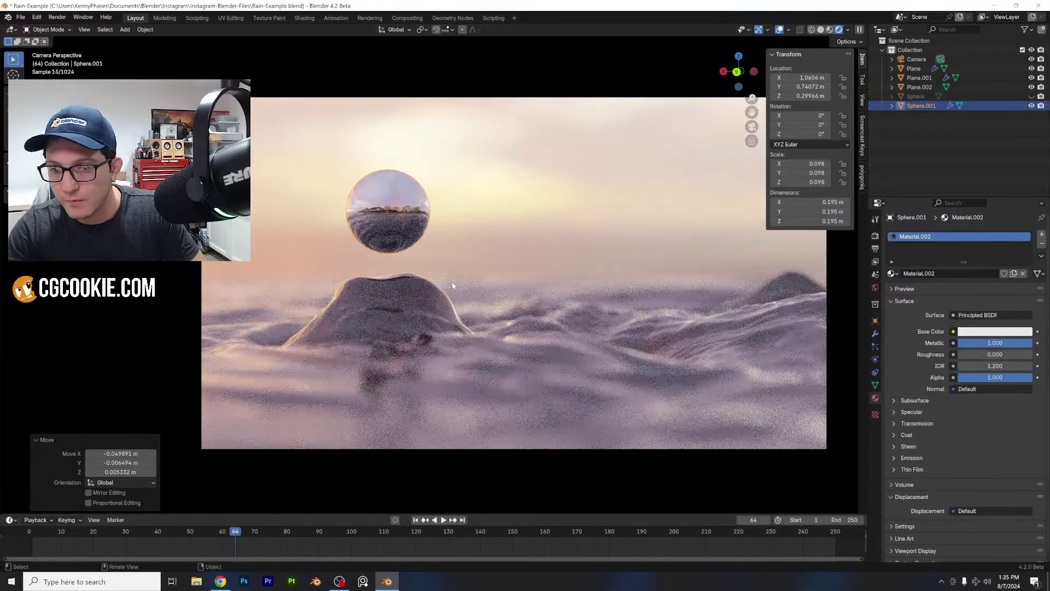
scroll(421, 266, up, 3)
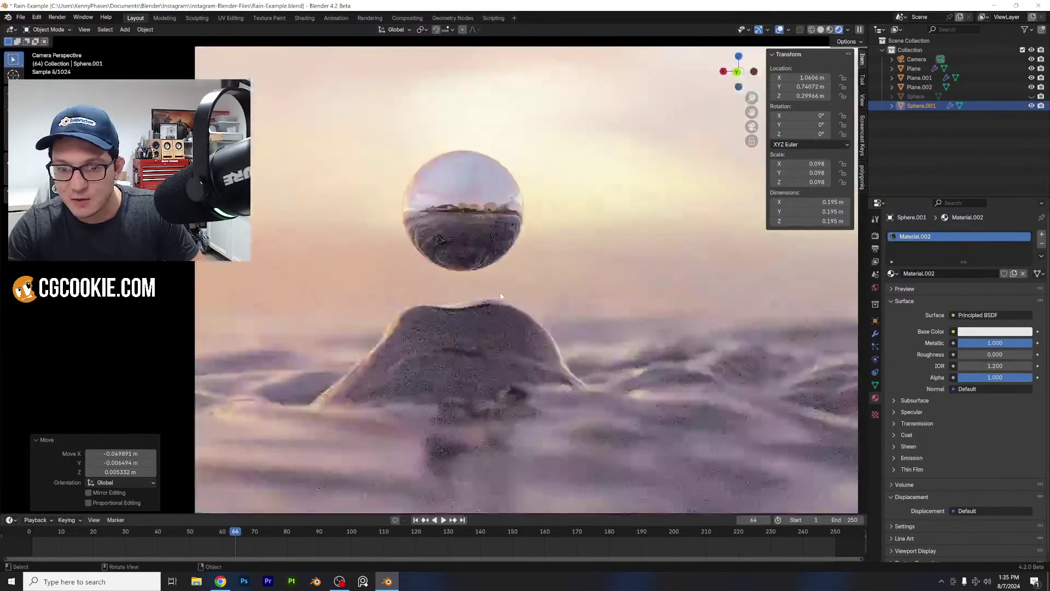
scroll(503, 297, down, 3)
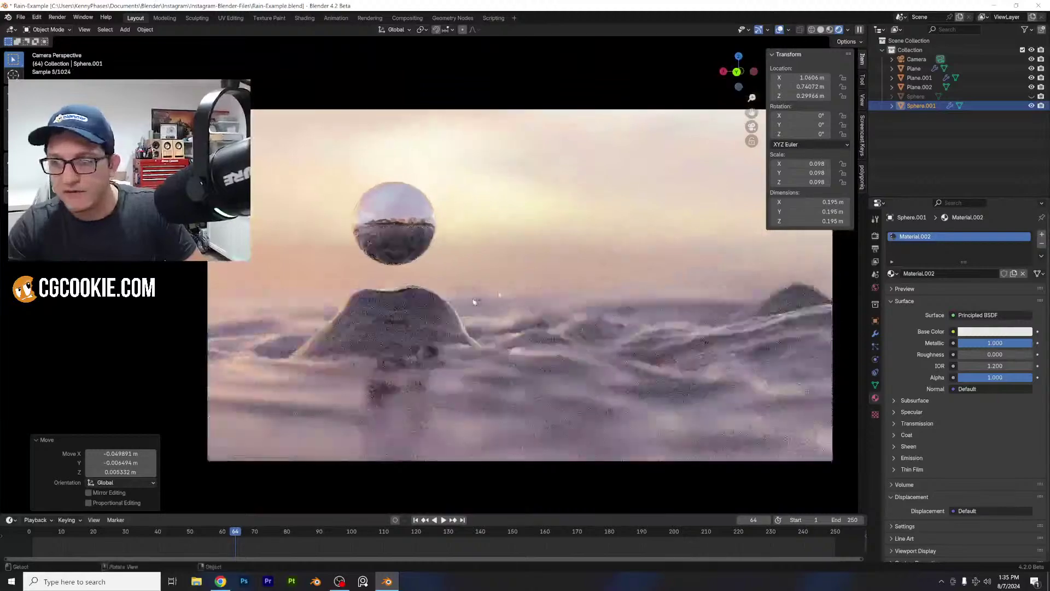
key(ctrl+s)
key(n)
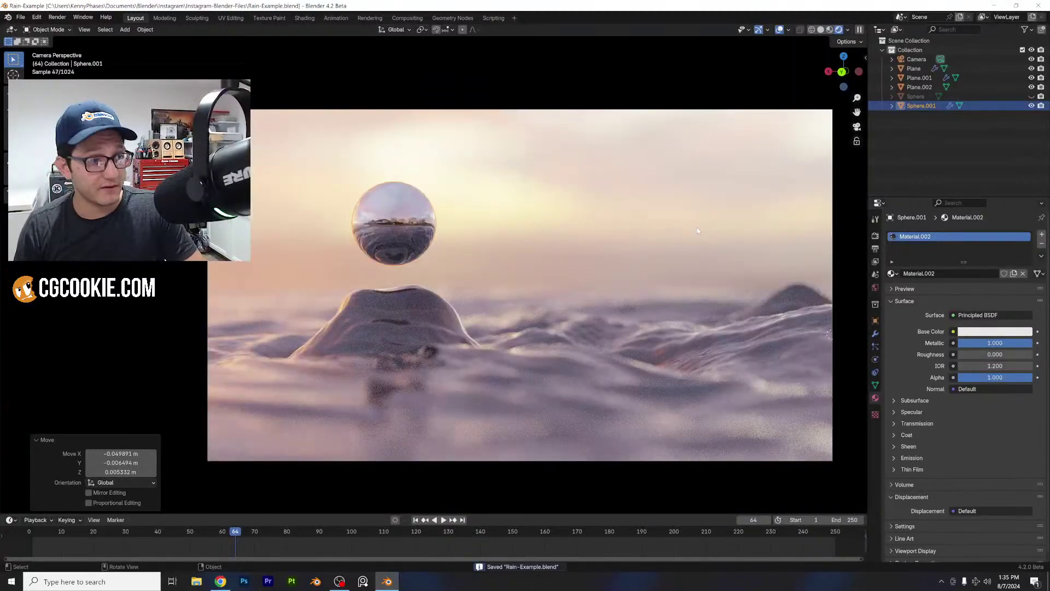
key(t)
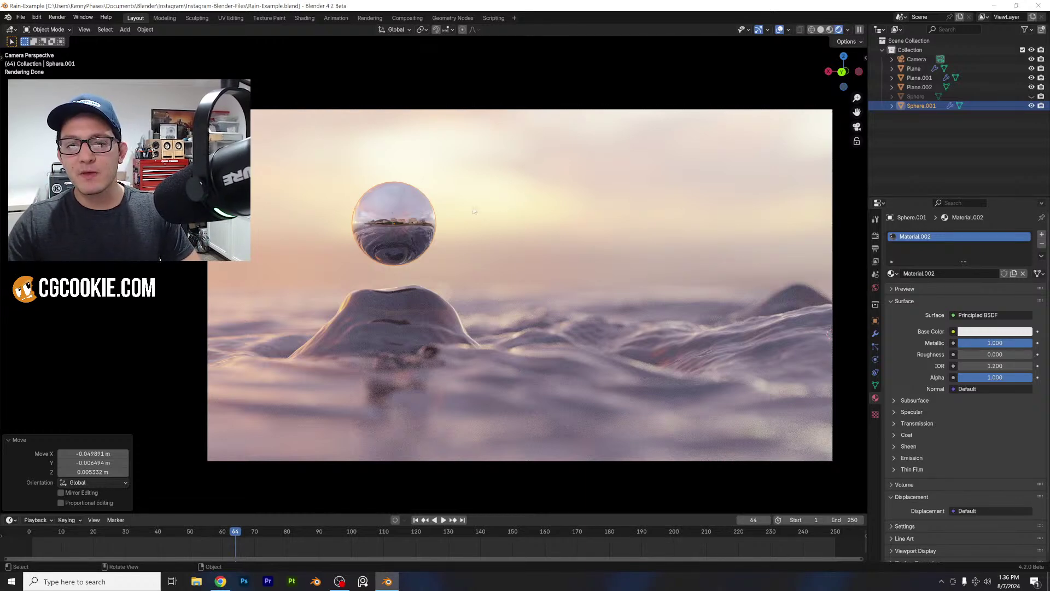
- Examine the mirror sphere's reflections and the water mound beneath it close up in the rendered camera view
click(403, 222)
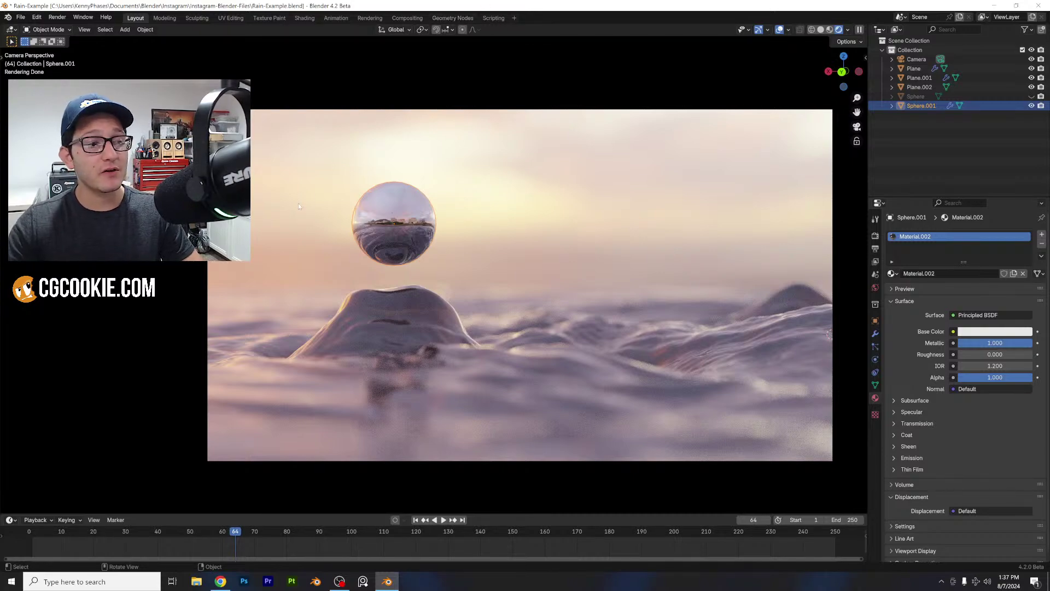
scroll(383, 232, up, 3)
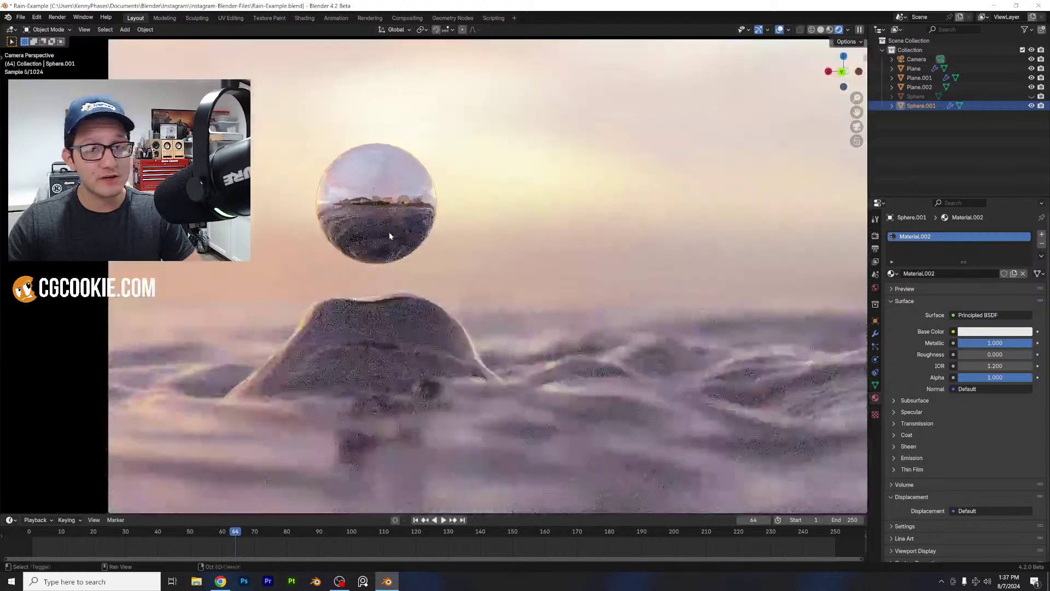
scroll(492, 273, up, 1)
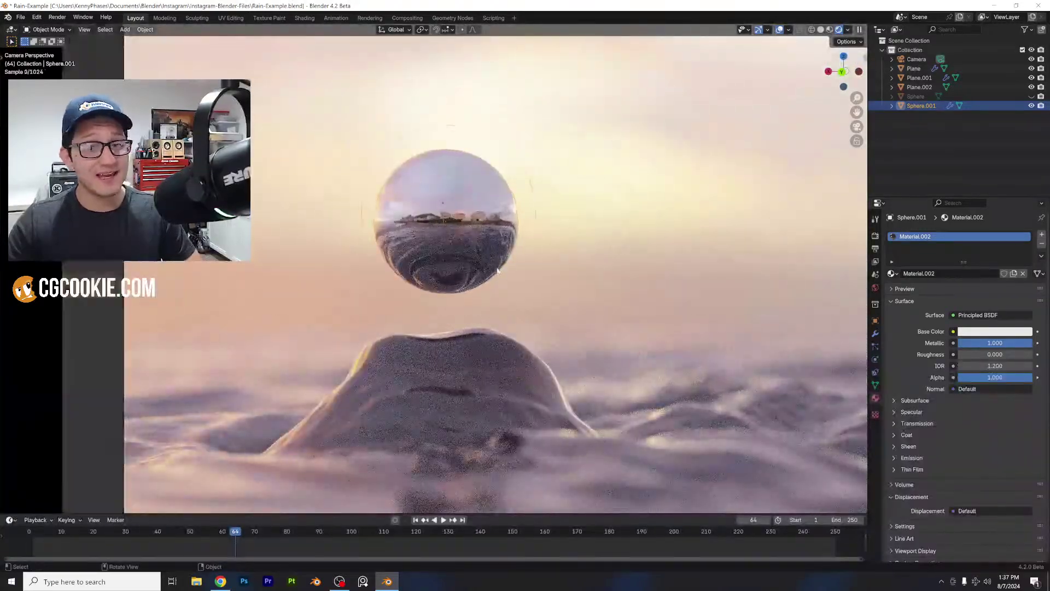
scroll(501, 271, up, 1)
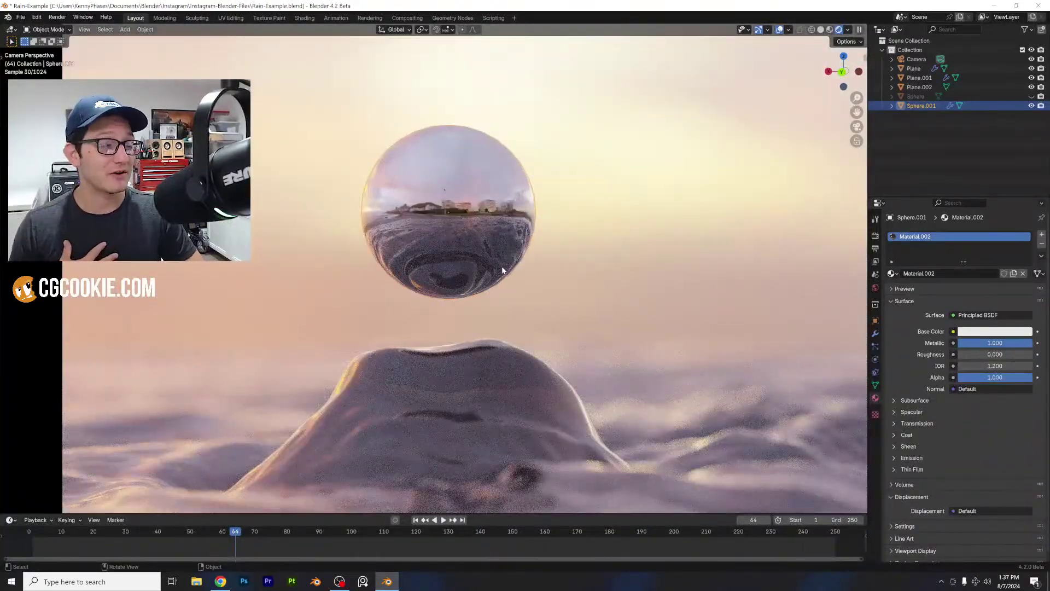
shift+middle_drag(537, 250, 536, 236)
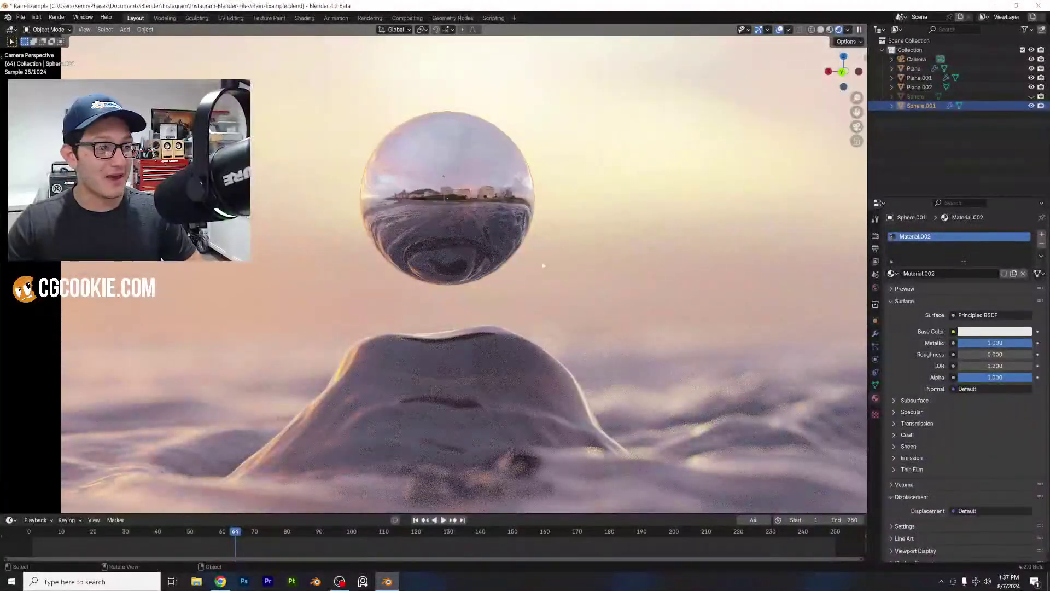
scroll(471, 277, up, 2)
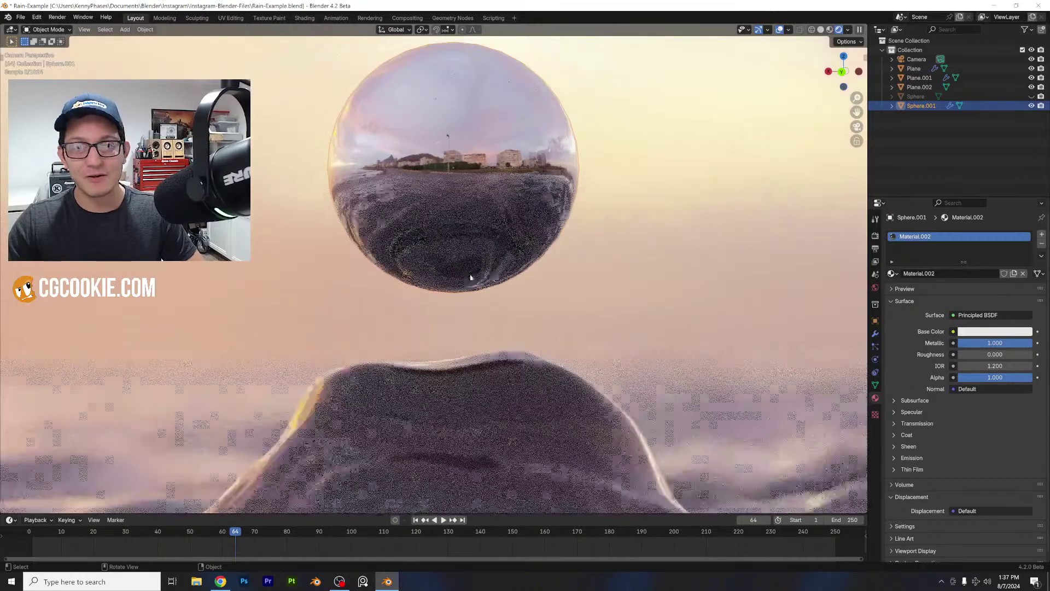
scroll(470, 278, down, 2)
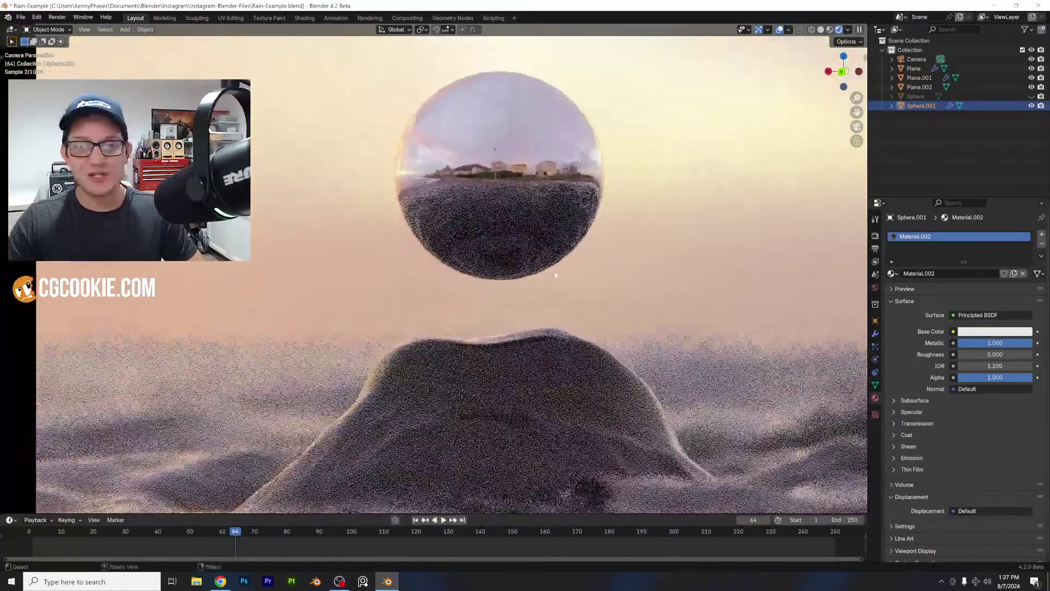
- Scale the mirror sphere down slightly, by a factor of 0.917
scroll(555, 274, down, 1)
key(s)
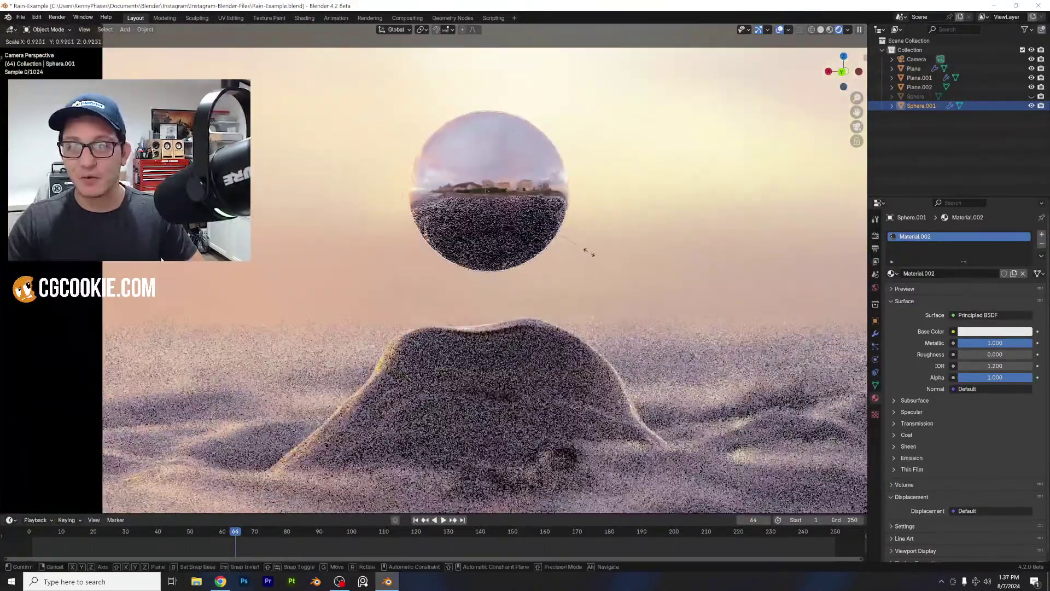
click(589, 255)
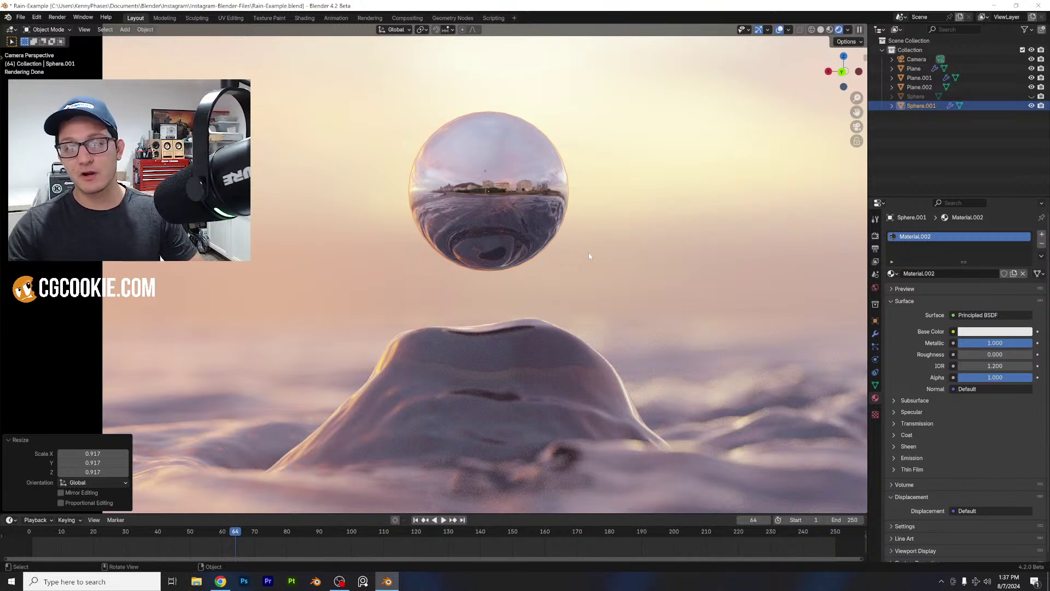
- Review the Dynamic Paint canvas settings of the water plane, including its Waves surface type, damping, spring and cache
click(527, 379)
click(875, 359)
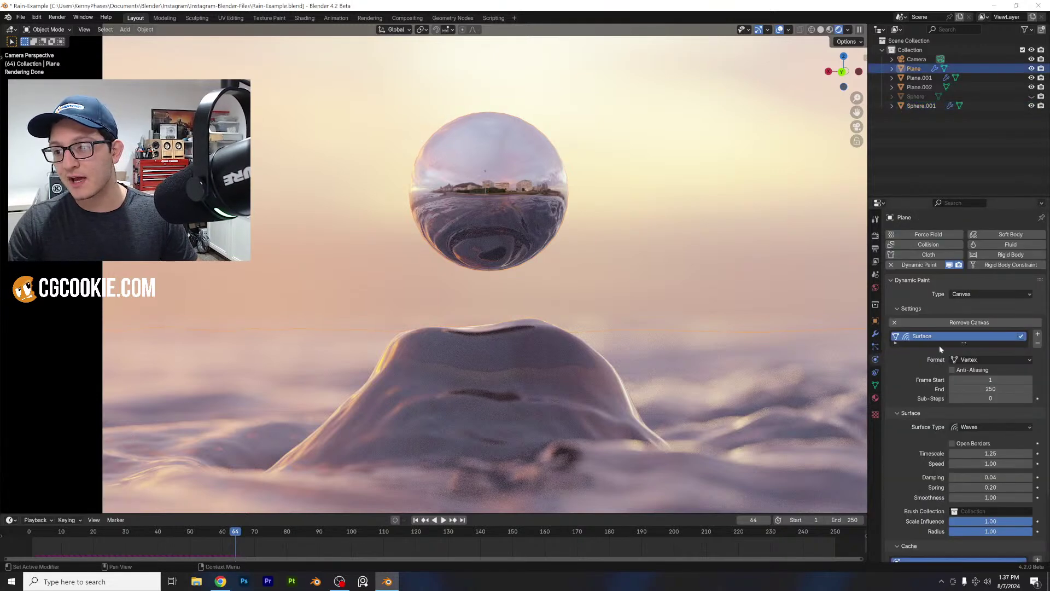
scroll(939, 346, down, 2)
scroll(964, 419, down, 1)
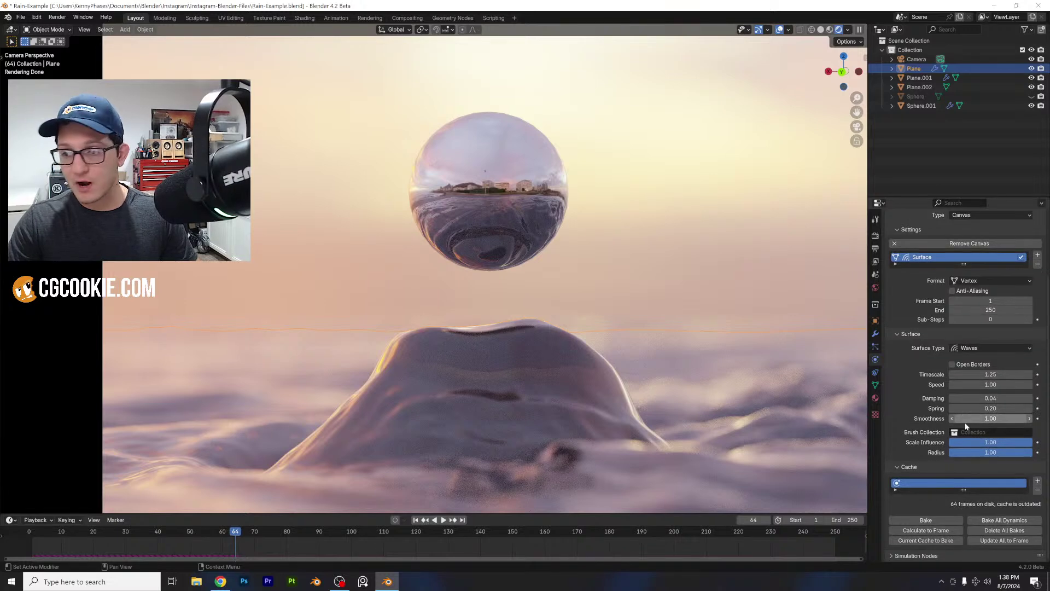
click(987, 348)
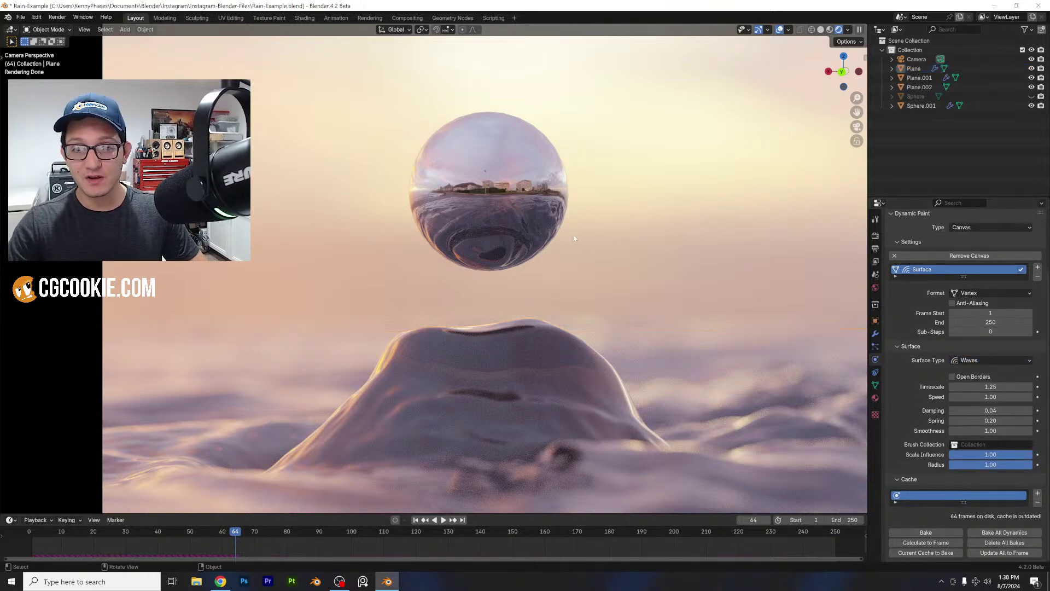
- Select the mirror sphere again and save the file
click(467, 189)
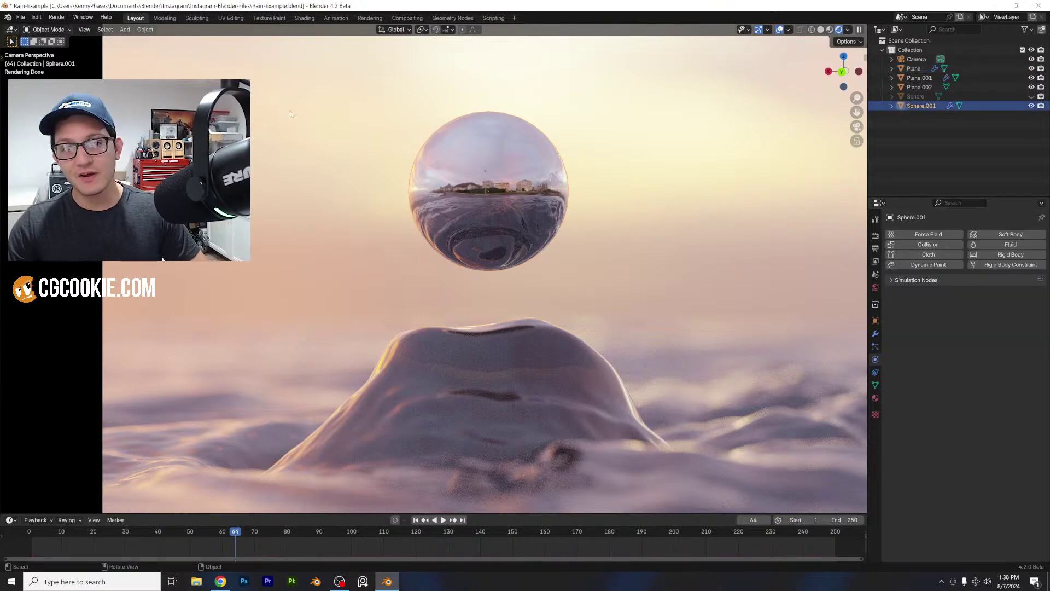
key(ctrl+s)
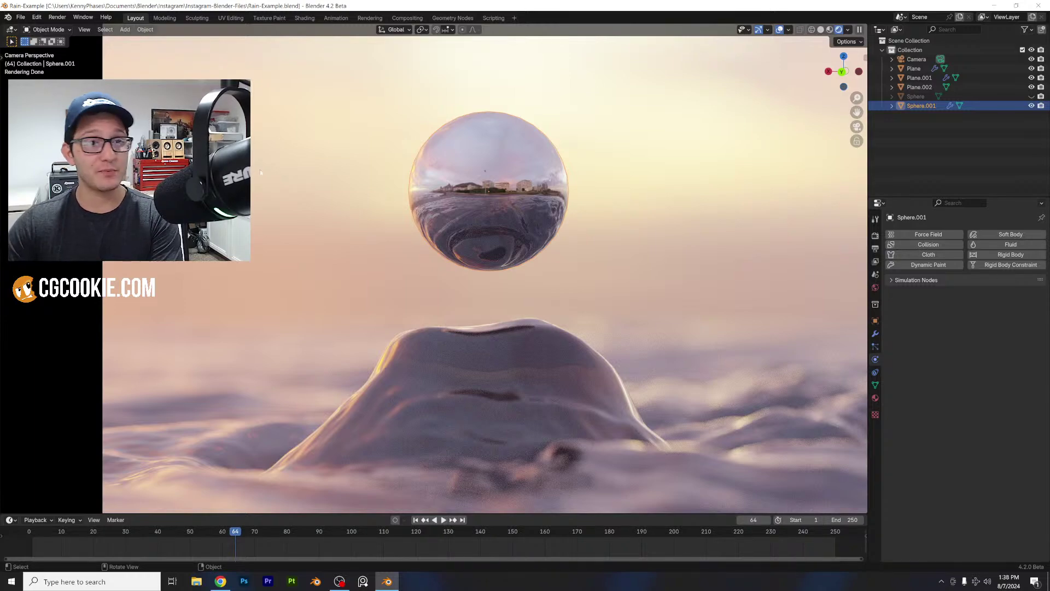
- Open Displacement-Test.blend from the Instagram-Blender-Files folder and display its ship scene in Rendered viewport shading
click(21, 17)
click(33, 38)
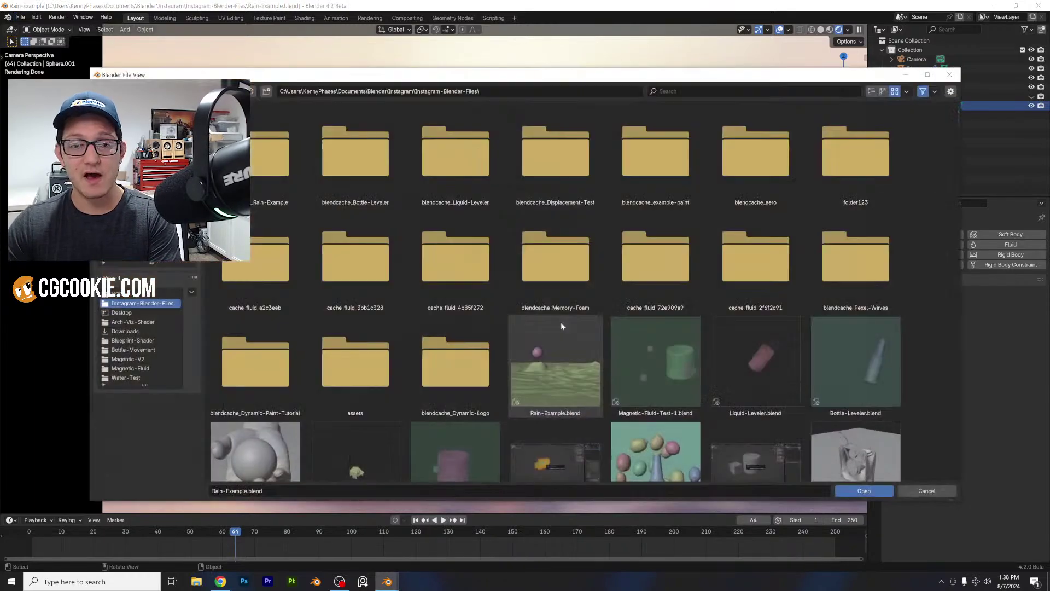
scroll(543, 337, down, 5)
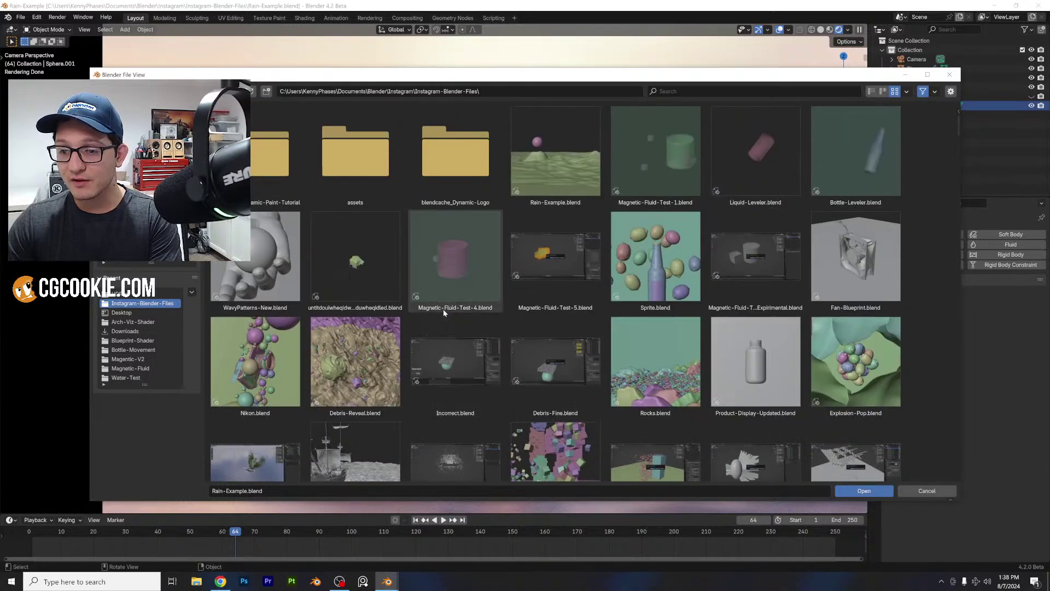
scroll(443, 309, down, 2)
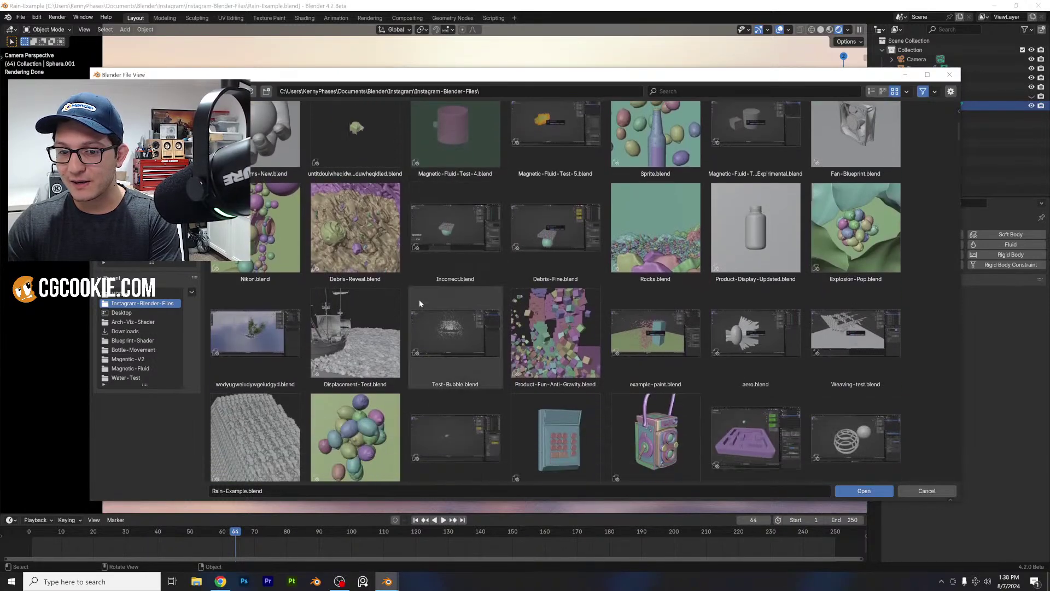
scroll(419, 299, down, 1)
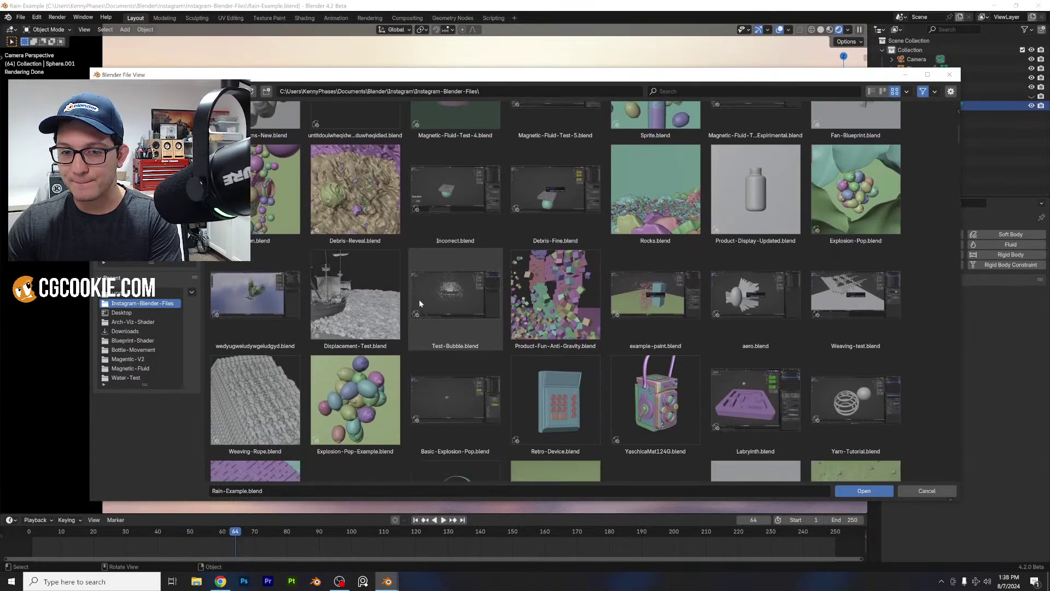
double_click(361, 311)
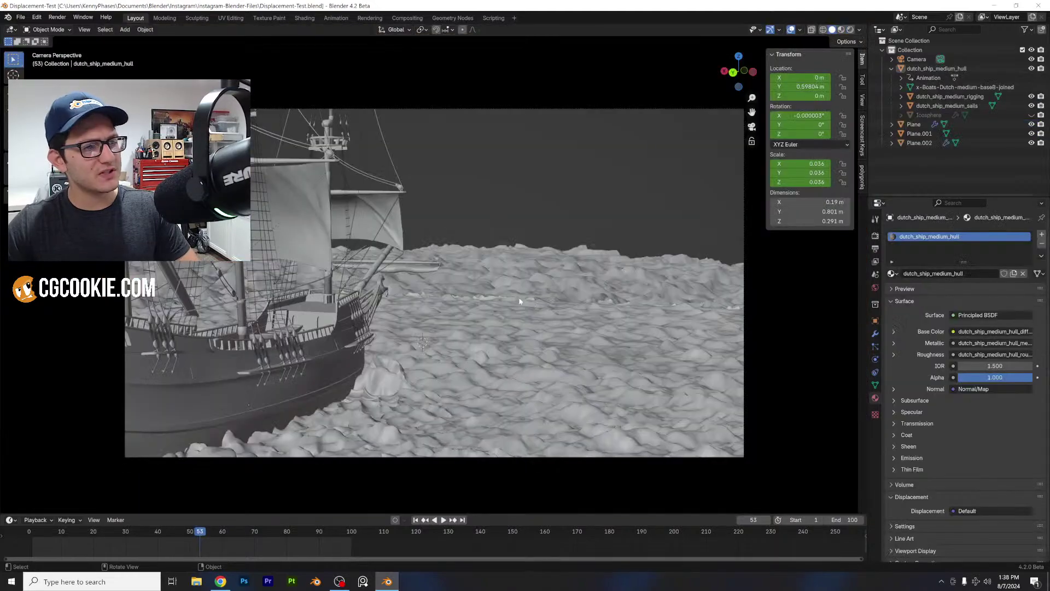
click(850, 30)
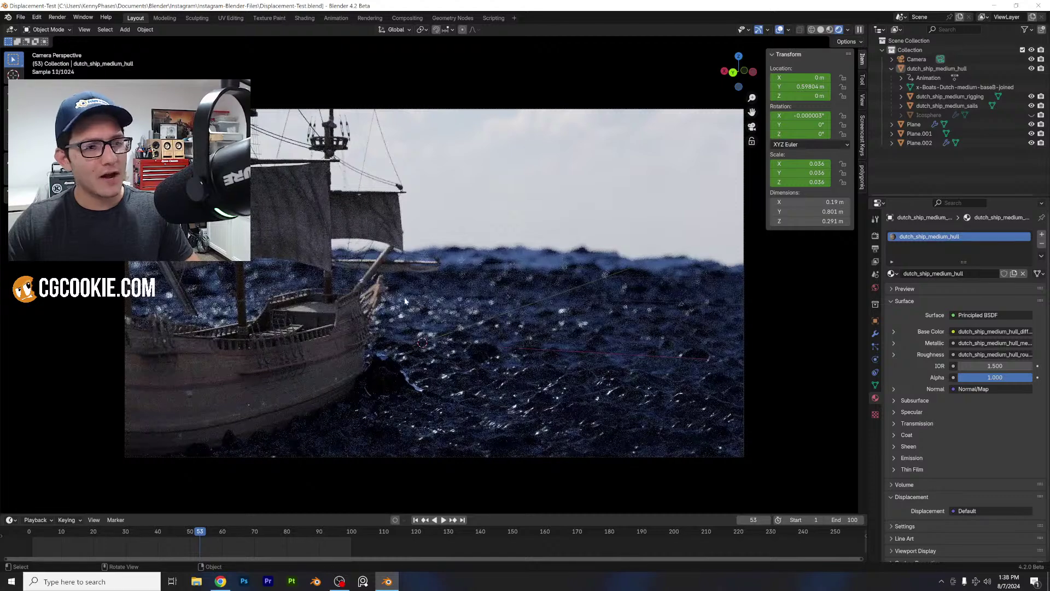
- Examine the rendered ship on the ocean up close, from outside the camera, and again through the camera
shift+middle_drag(390, 294, 485, 282)
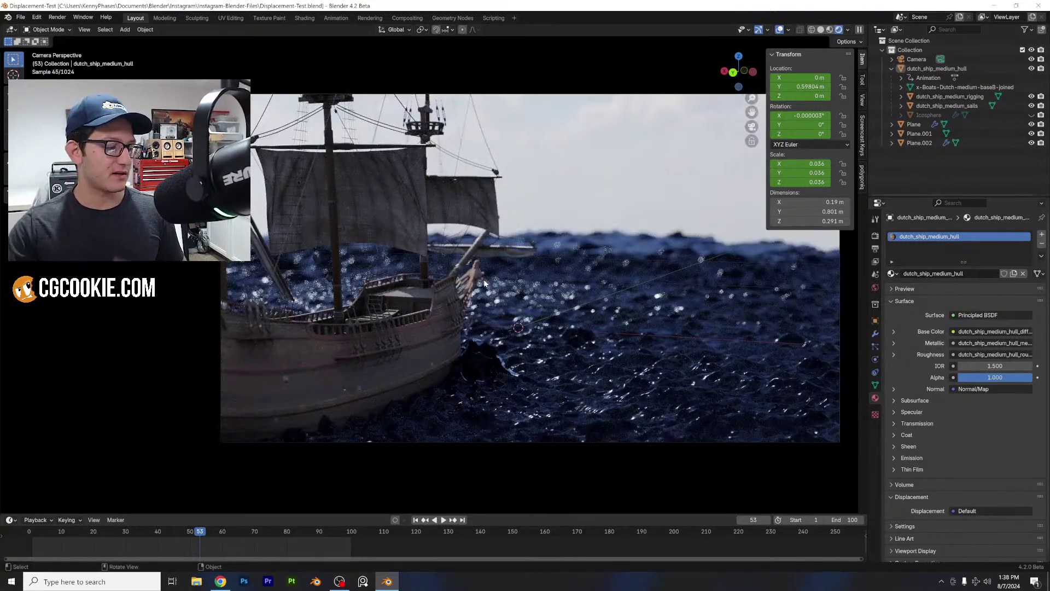
scroll(471, 265, up, 3)
shift+middle_drag(468, 264, 516, 239)
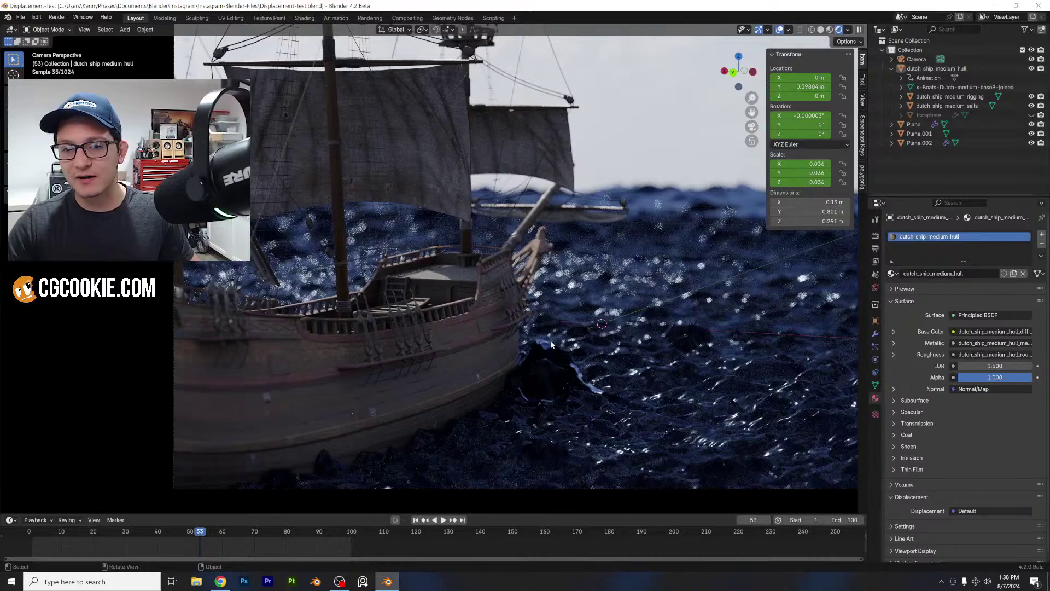
scroll(569, 328, down, 2)
middle_drag(600, 304, 582, 307)
scroll(536, 311, down, 2)
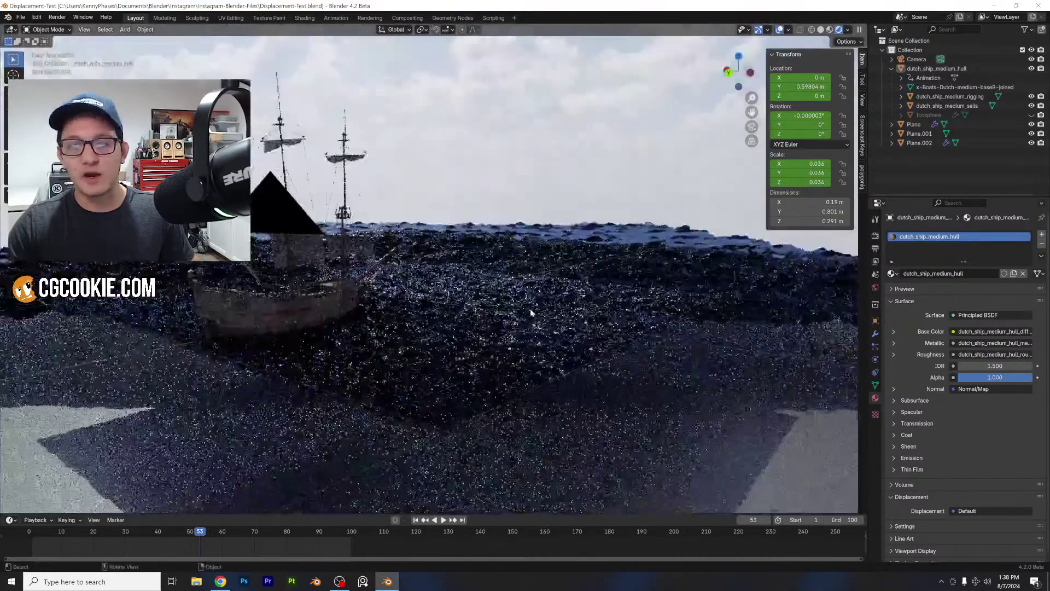
scroll(492, 314, down, 3)
middle_drag(441, 317, 514, 306)
key(KP_0)
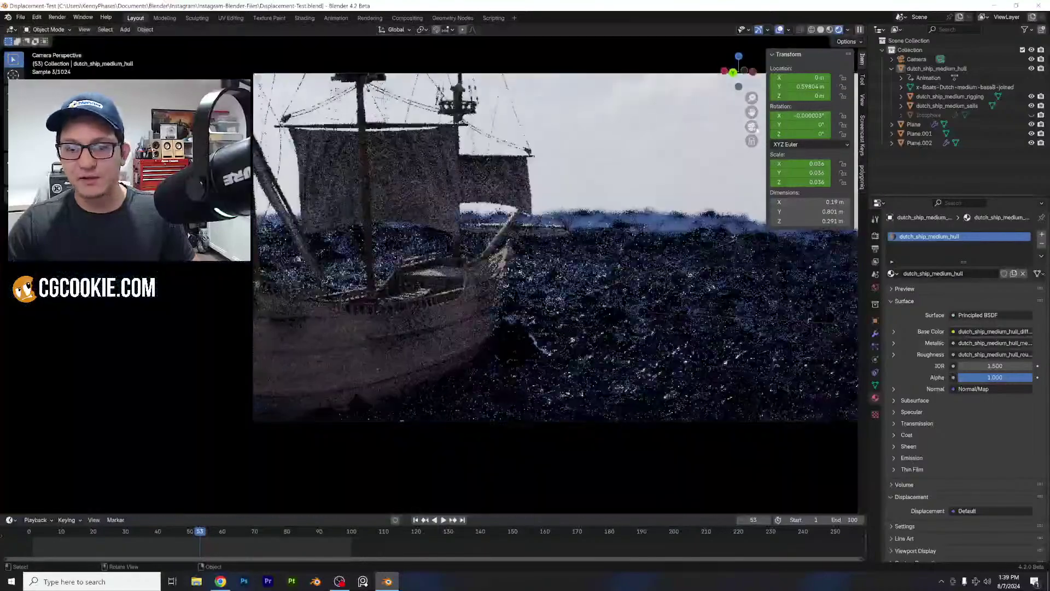
scroll(337, 338, up, 3)
scroll(499, 278, up, 4)
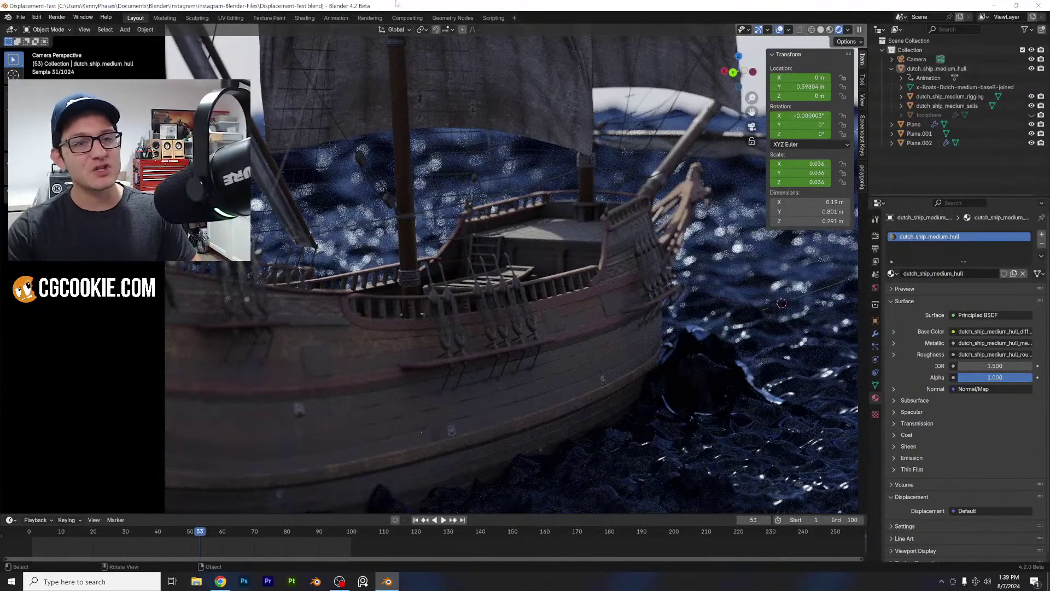
- Open Dynamic-Paint-Tutorial.blend from the Instagram-Blender-Files folder
click(21, 18)
click(38, 41)
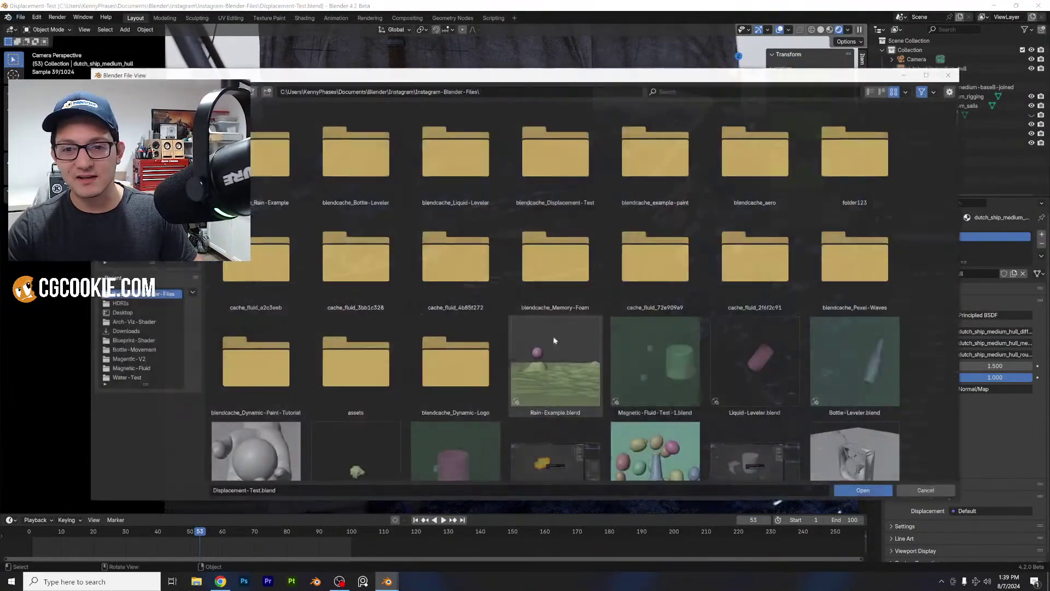
scroll(553, 335, down, 10)
scroll(503, 322, down, 2)
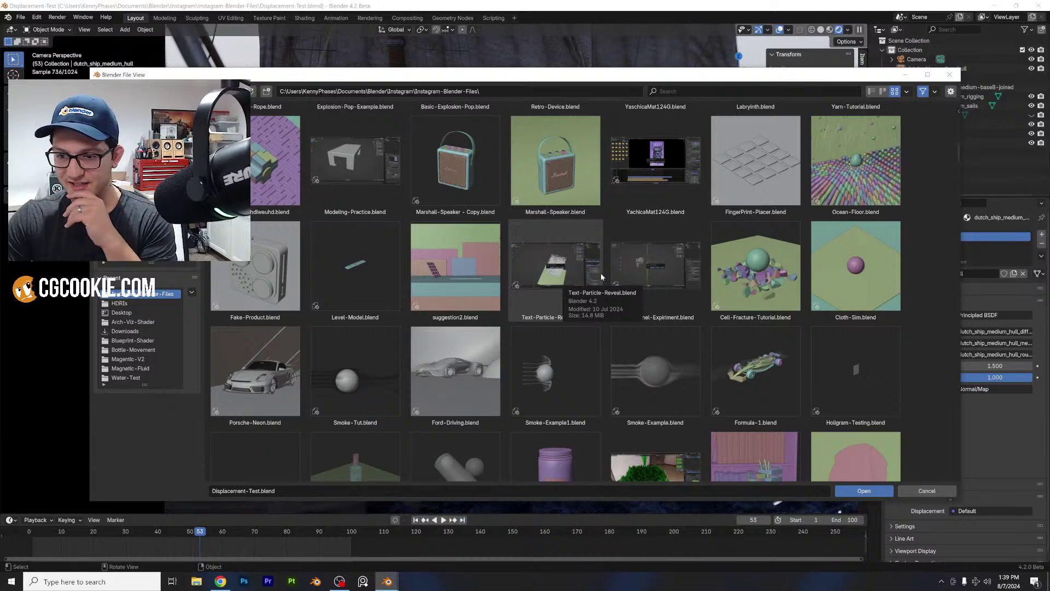
scroll(454, 276, down, 2)
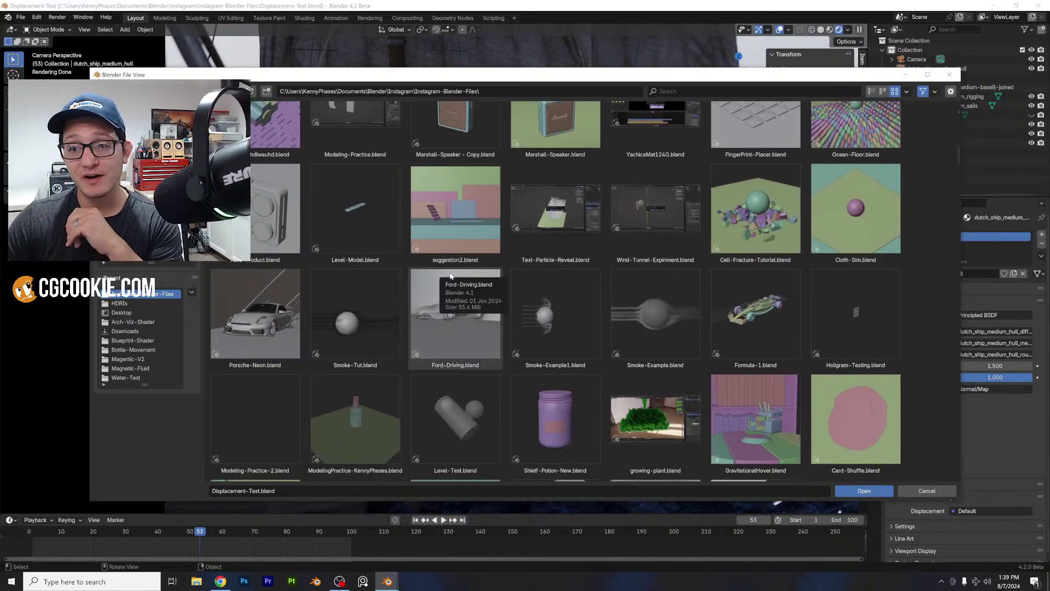
scroll(450, 275, down, 3)
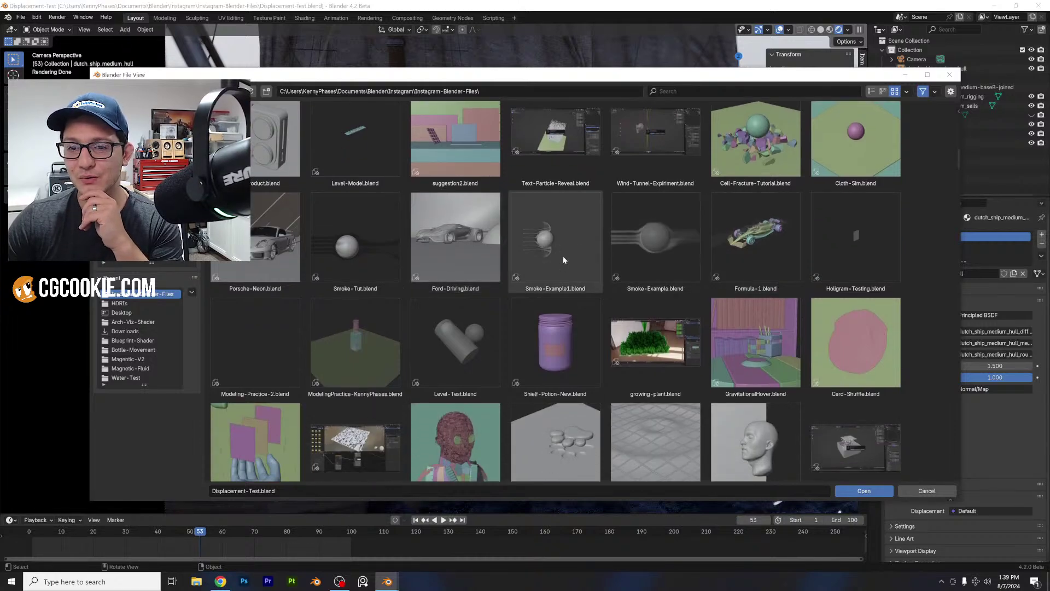
scroll(562, 254, down, 5)
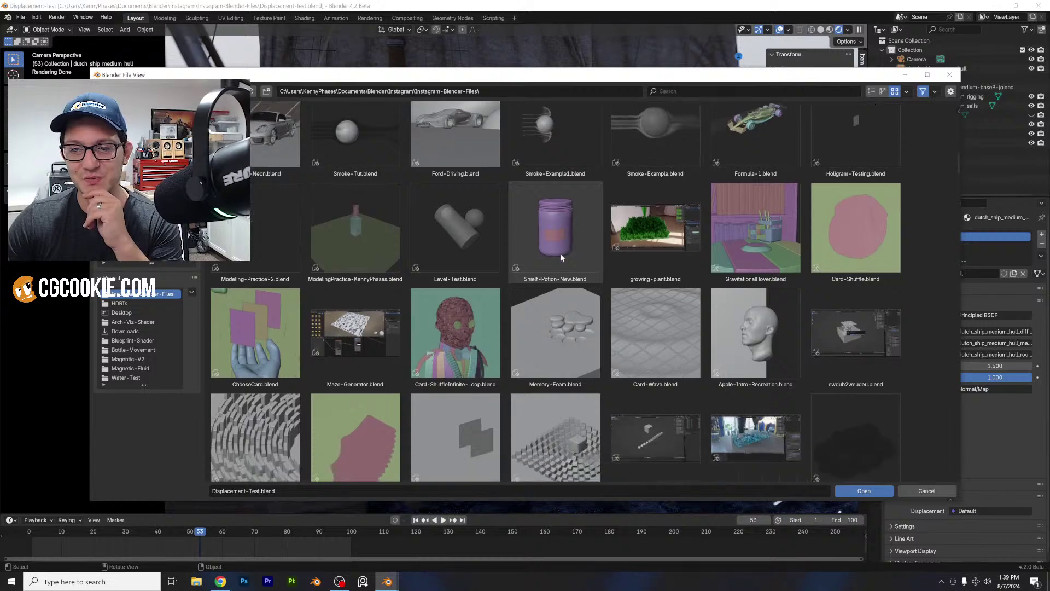
scroll(561, 257, down, 2)
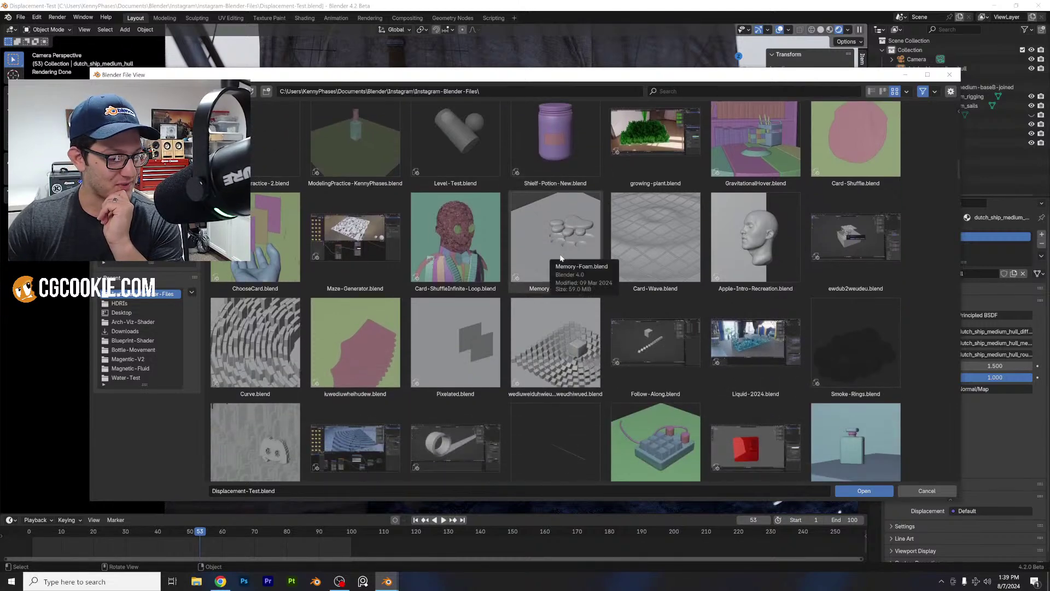
scroll(560, 257, down, 1)
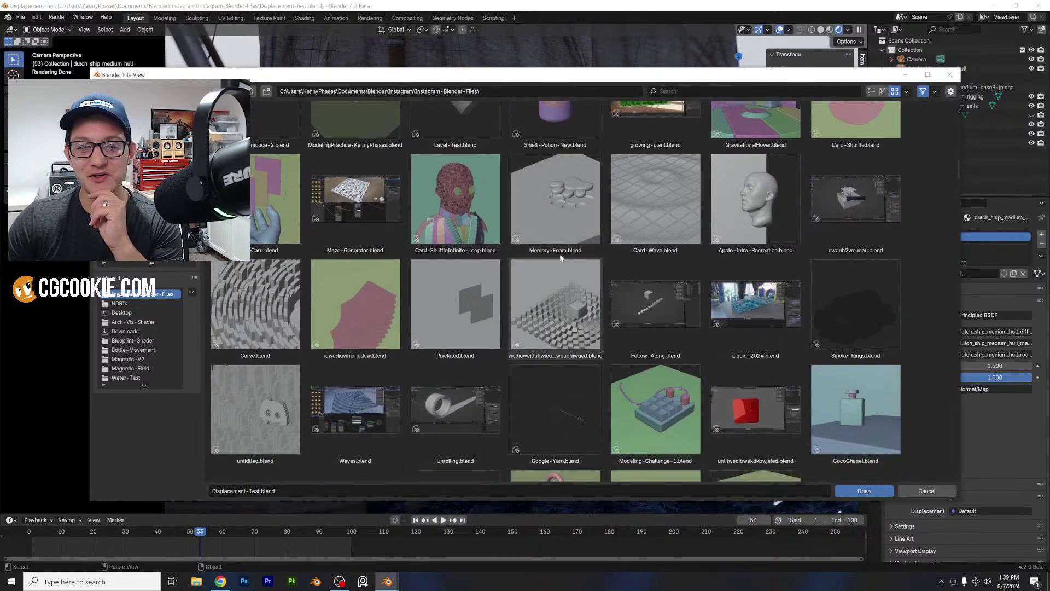
scroll(558, 265, down, 1)
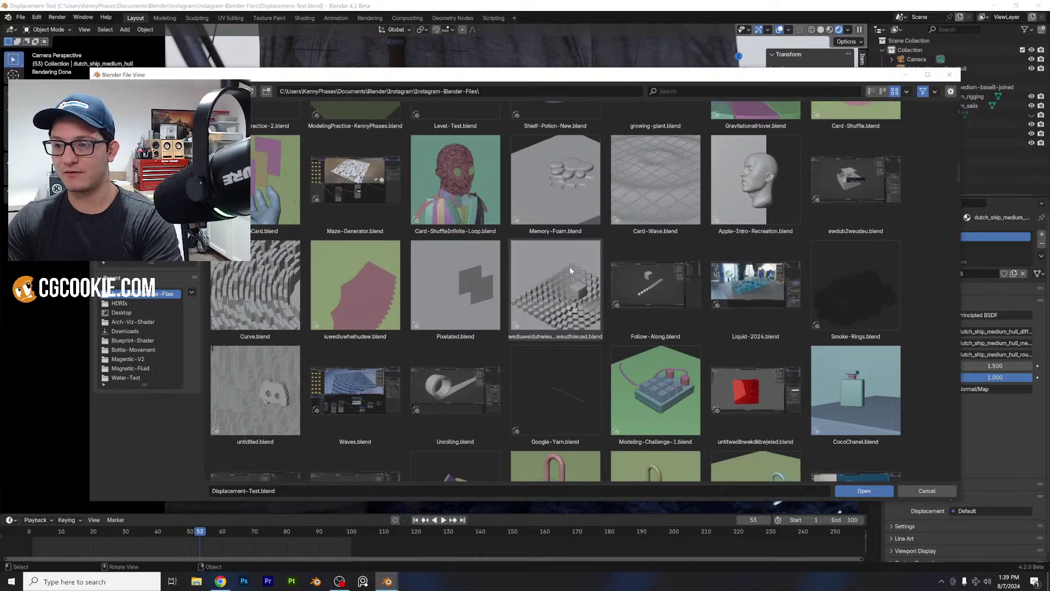
scroll(567, 270, down, 10)
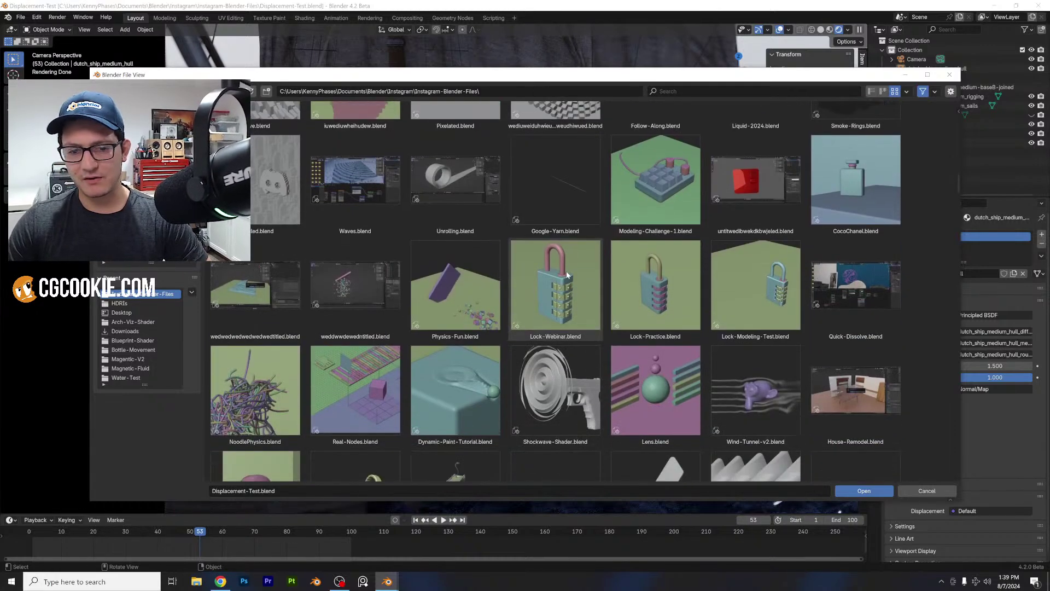
scroll(567, 273, down, 6)
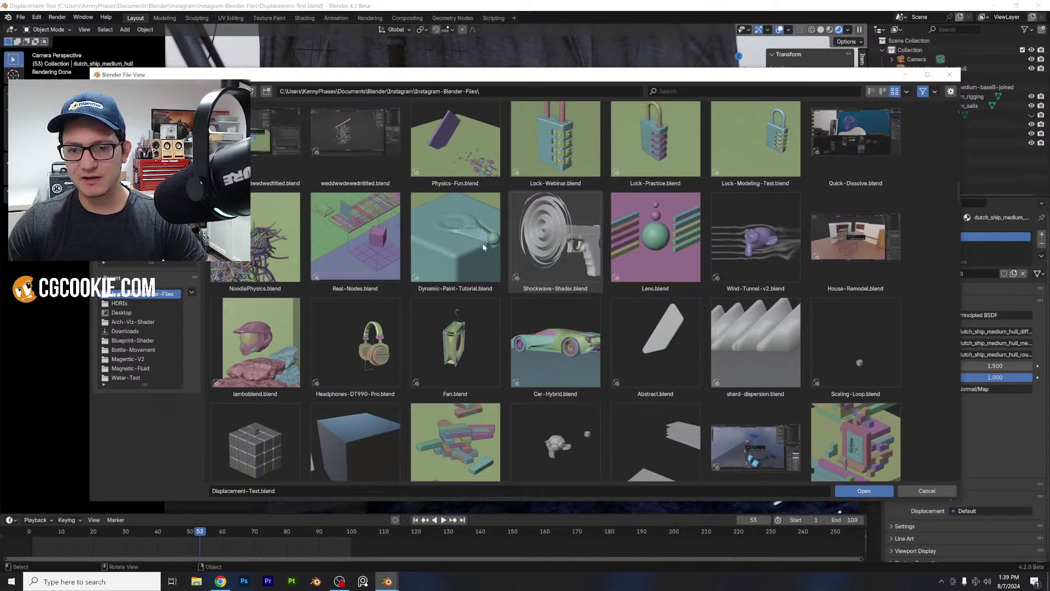
double_click(484, 249)
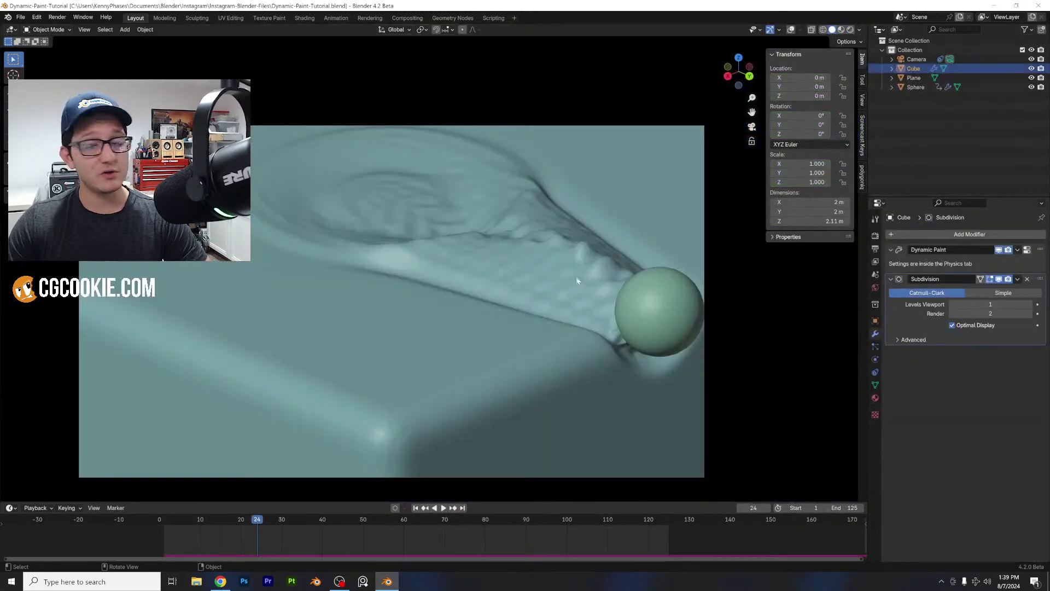
- Show the camera view in Rendered viewport shading and inspect the sphere's waves at frames 11 and 30
click(851, 30)
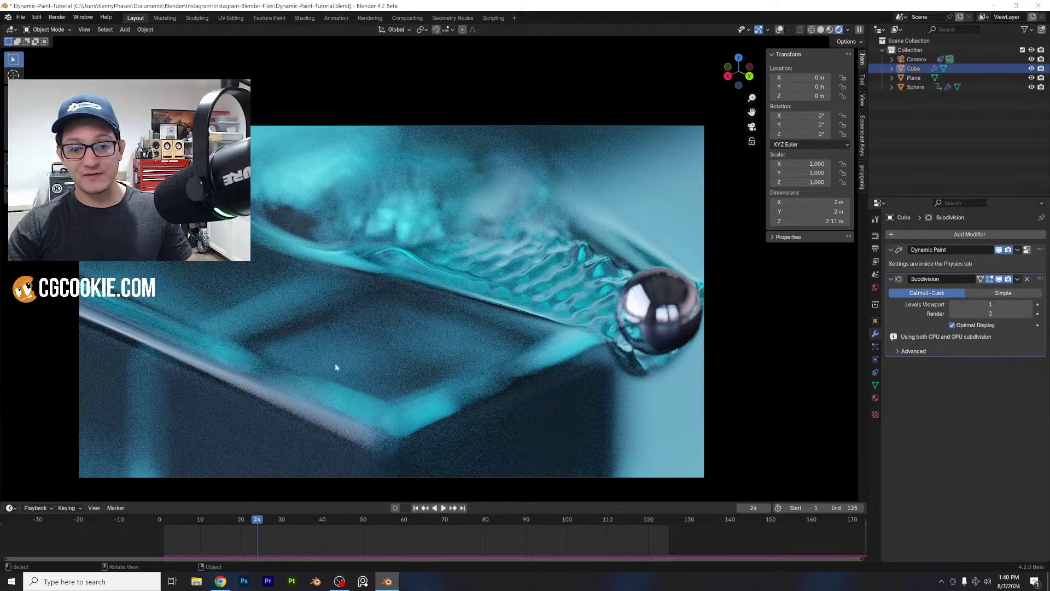
click(204, 525)
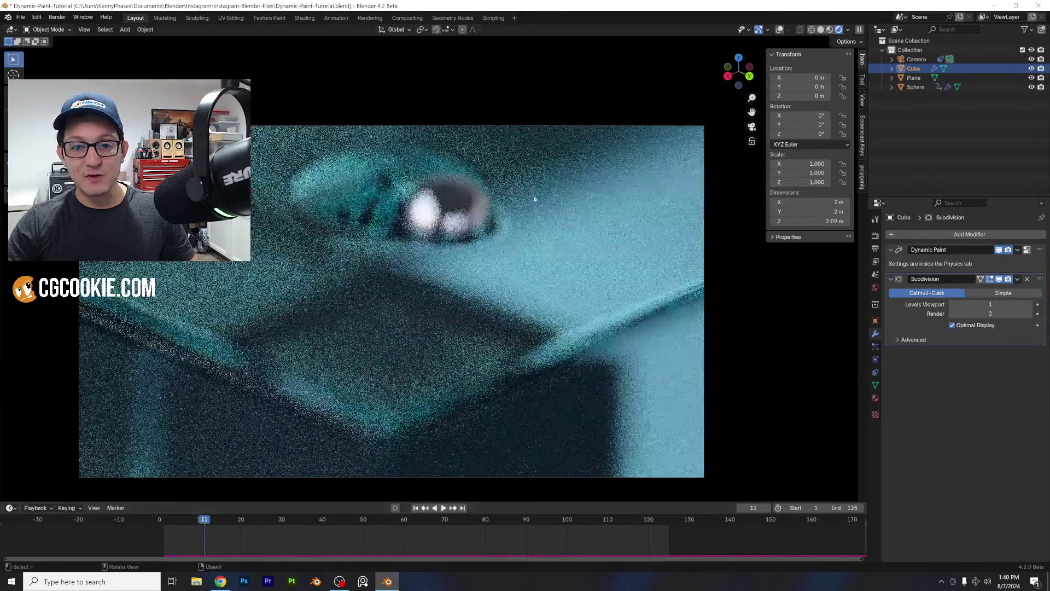
click(281, 520)
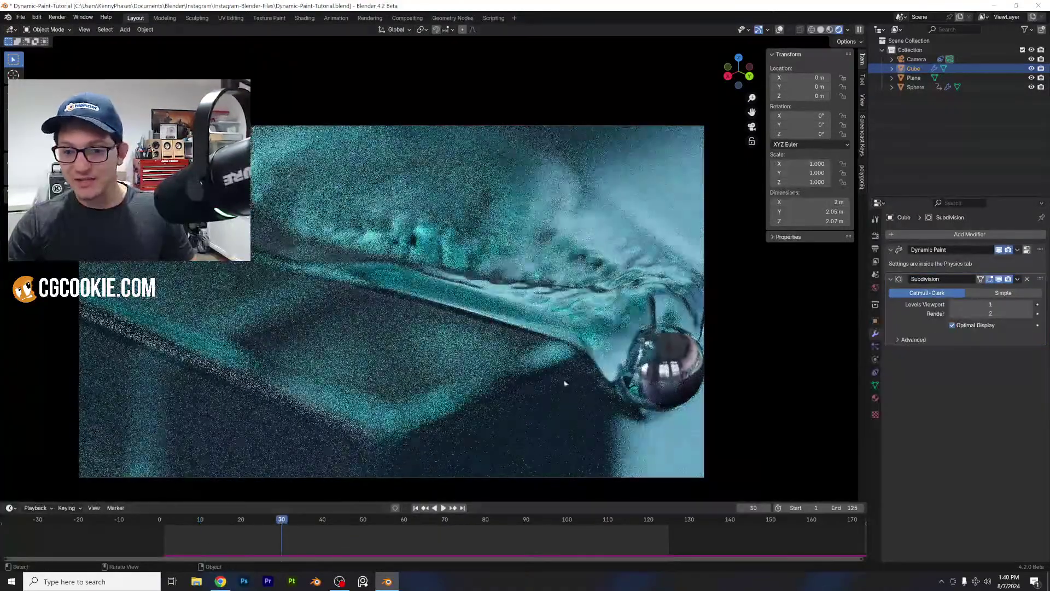
- Switch to Solid shading, view the whole cube outside the camera, and play the wave animation until frame 117
click(822, 30)
scroll(587, 283, down, 3)
middle_drag(587, 284, 573, 278)
scroll(554, 271, down, 4)
scroll(504, 289, up, 6)
shift+middle_drag(507, 288, 499, 277)
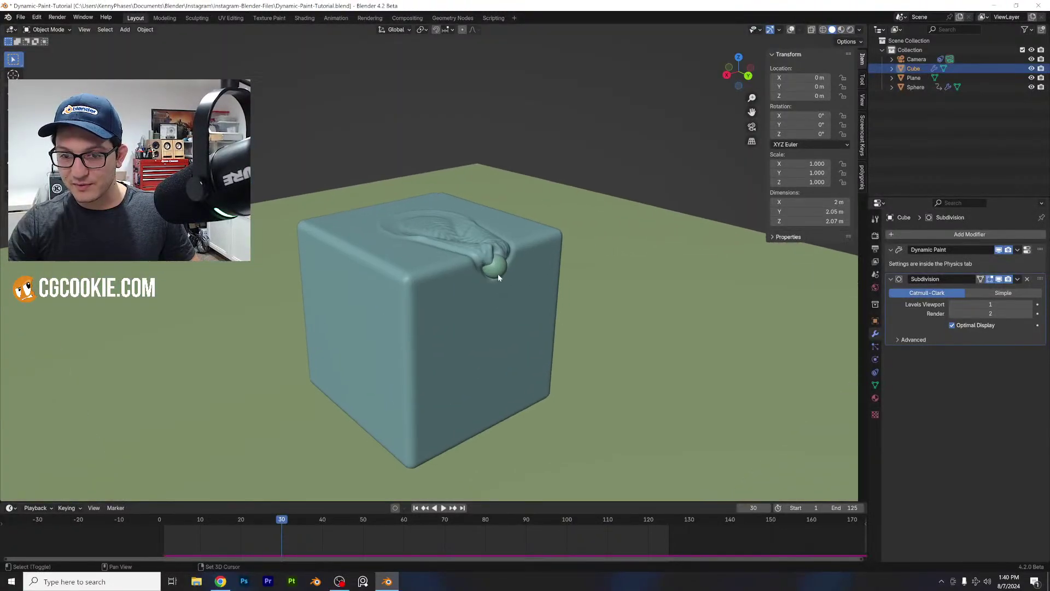
key(space)
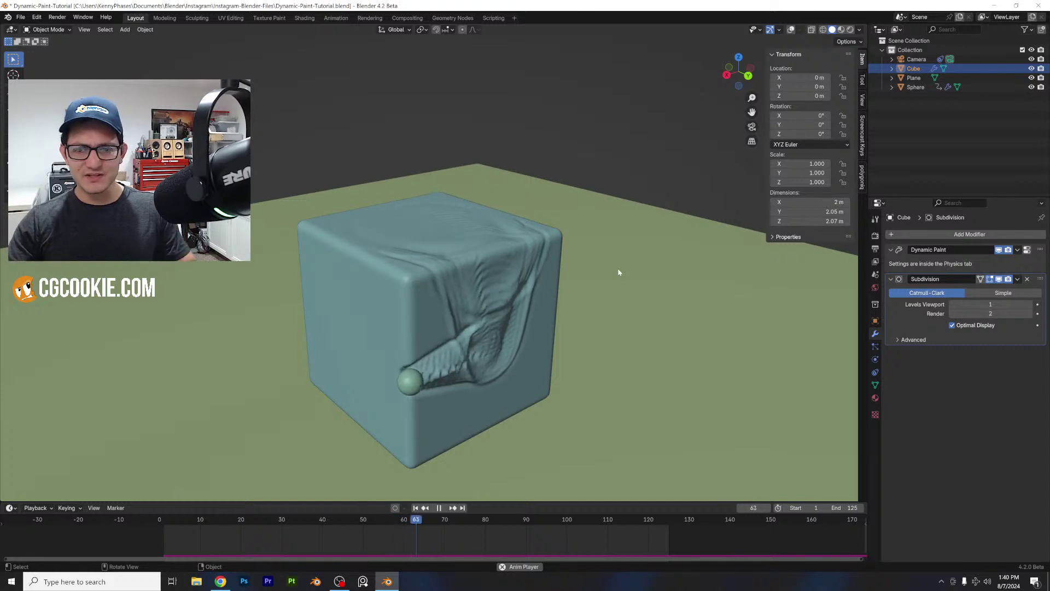
scroll(550, 267, up, 2)
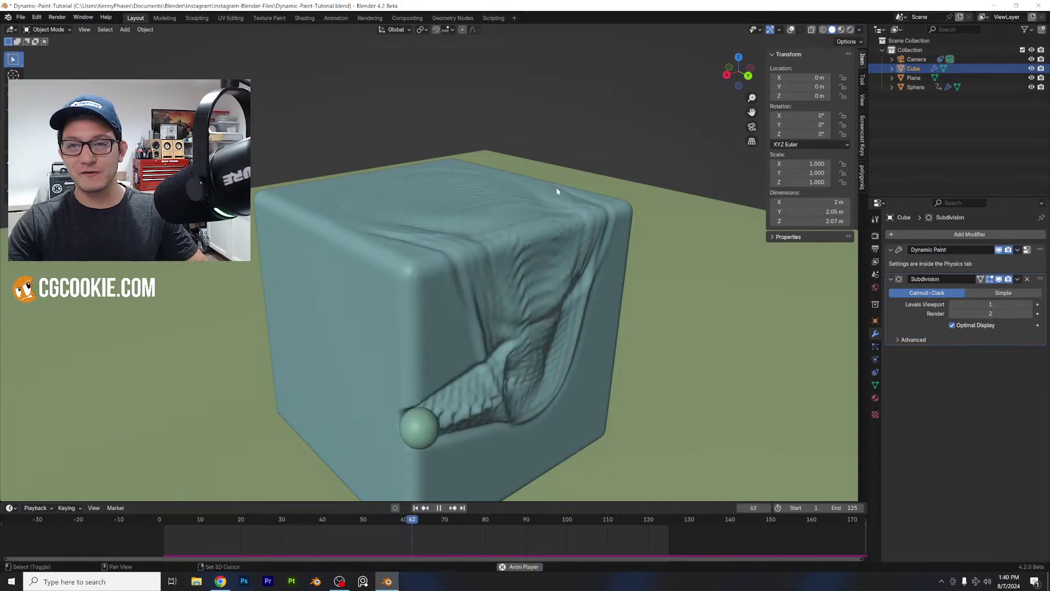
shift+middle_drag(557, 191, 609, 152)
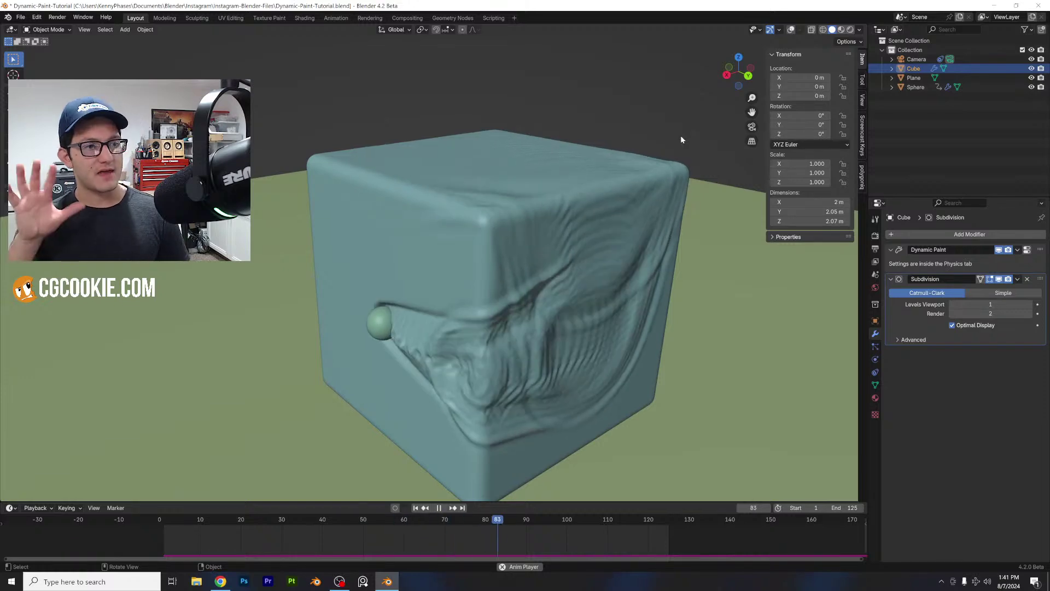
key(space)
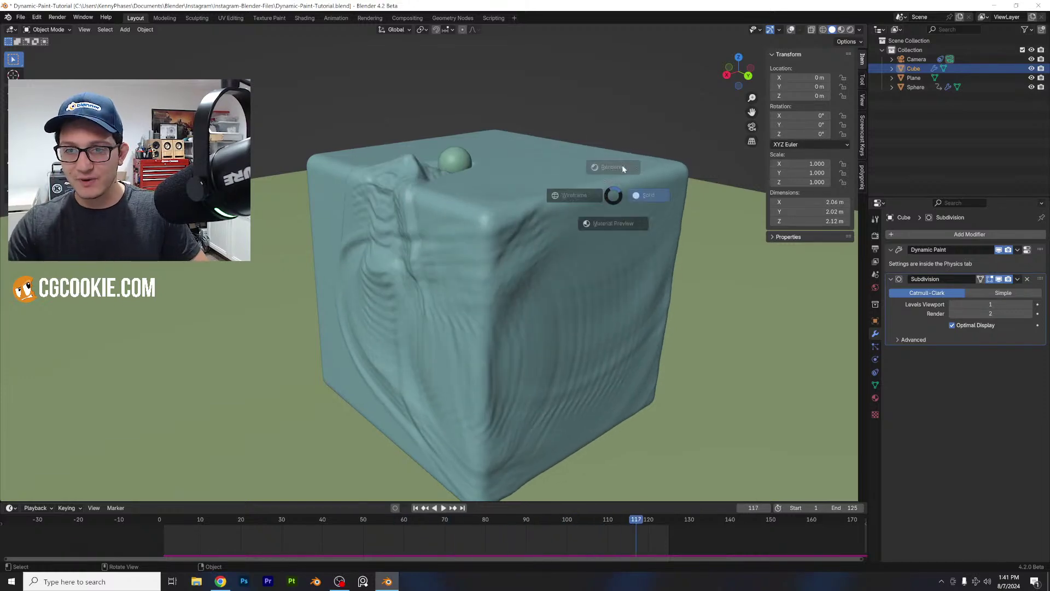
- Display the cube in Rendered viewport shading and examine its rippled water surface and the mirror sphere from several angles
click(622, 167)
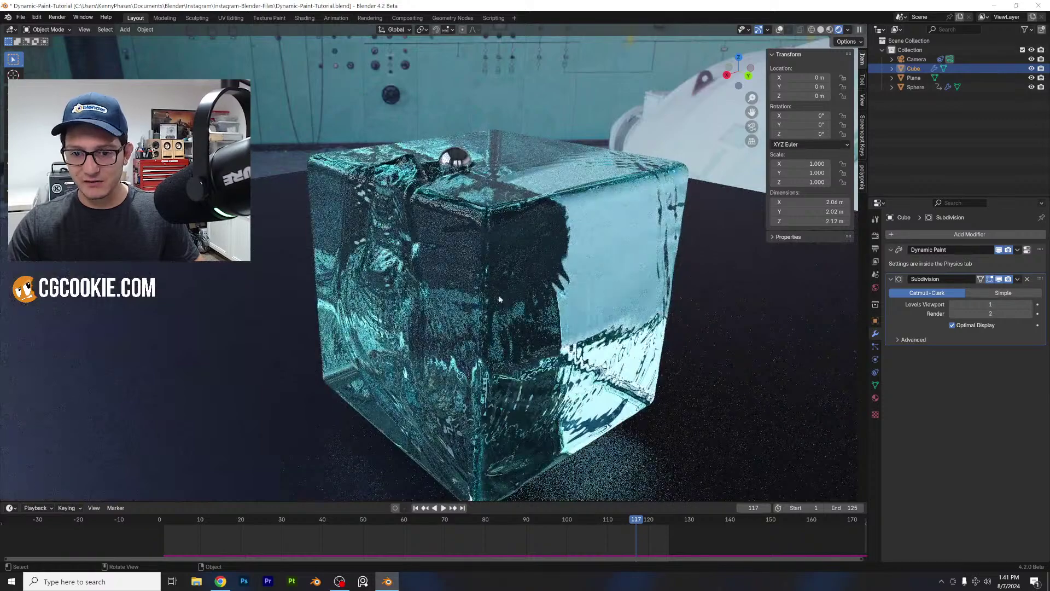
middle_drag(499, 299, 627, 150)
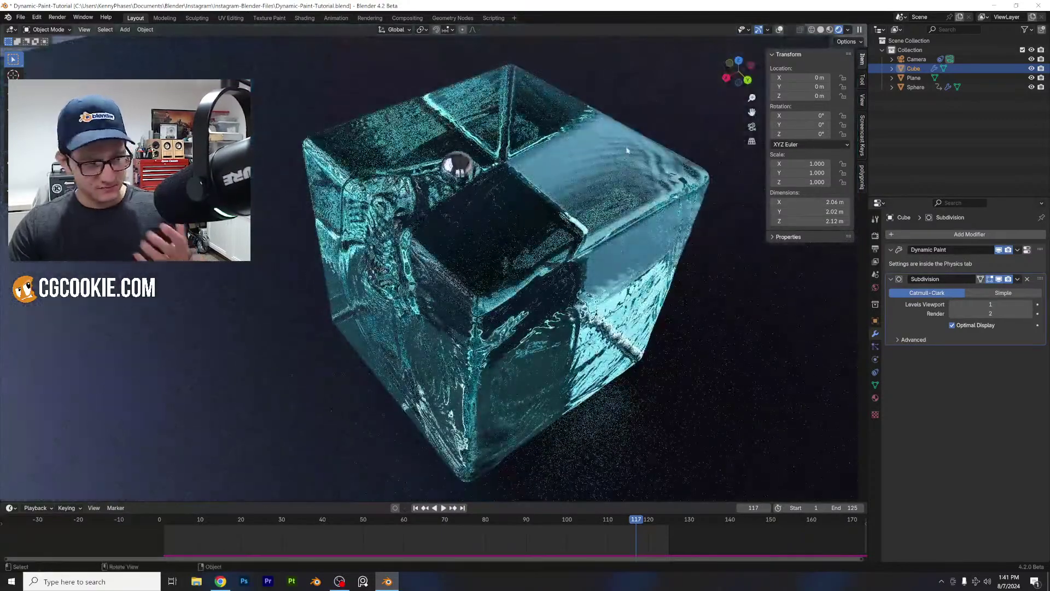
middle_drag(518, 198, 512, 220)
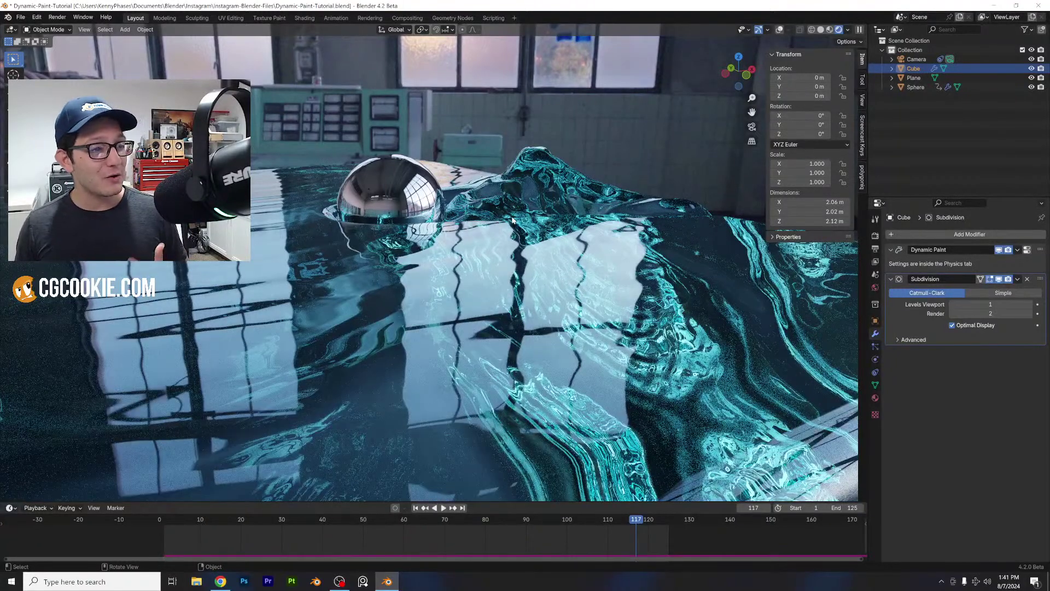
middle_drag(589, 191, 484, 257)
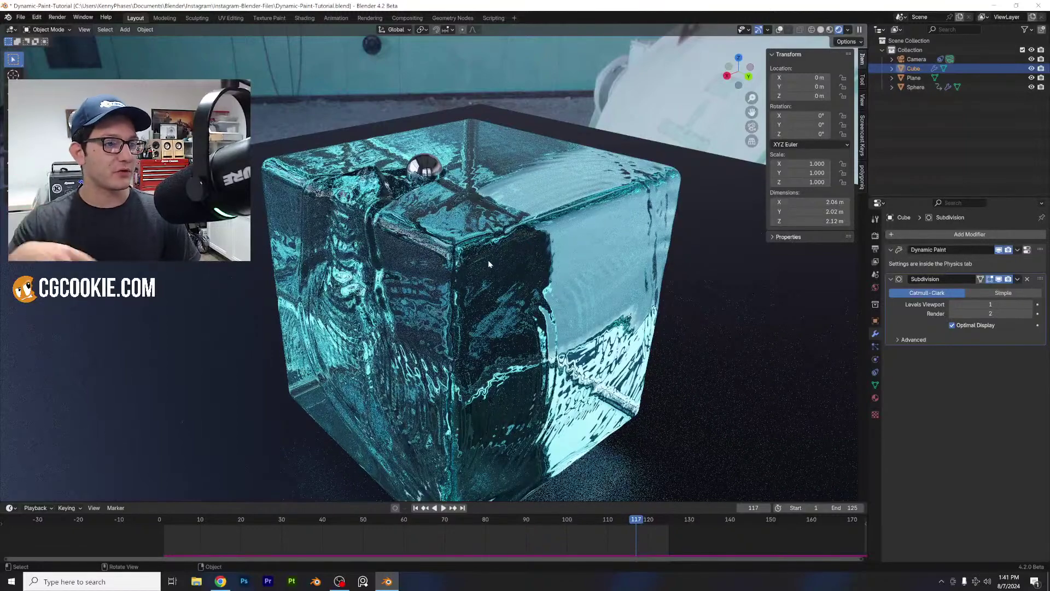
scroll(488, 260, down, 2)
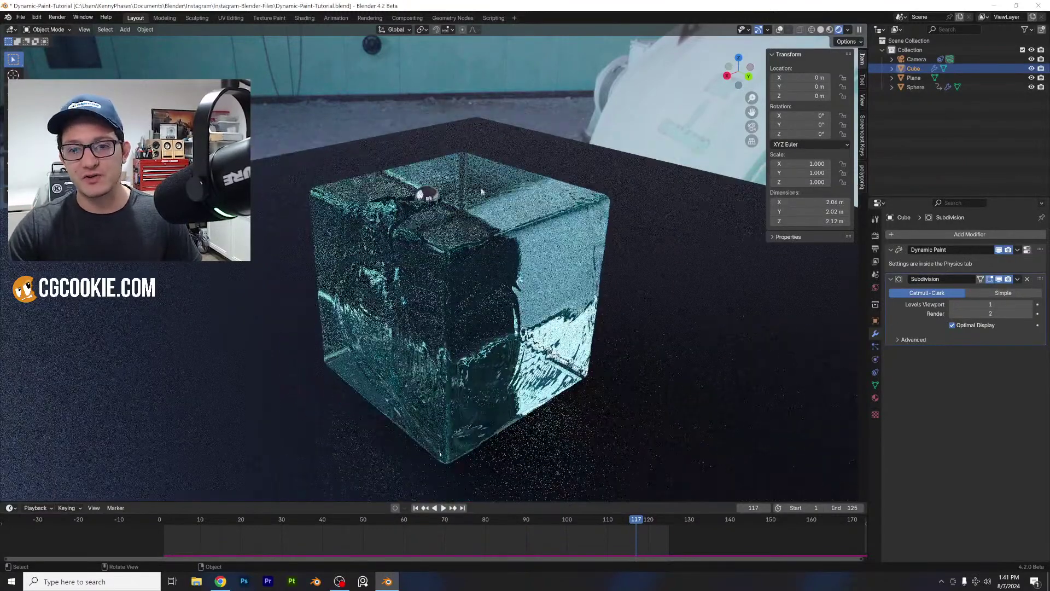
scroll(492, 212, up, 2)
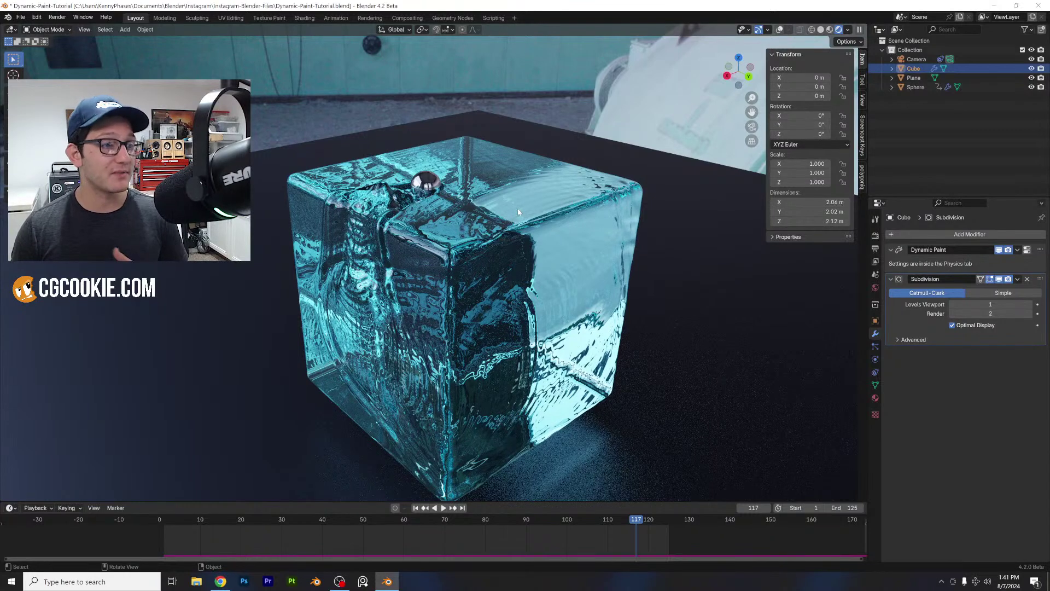
- Return to Solid shading and replay the animation of the sphere travelling around the cube, stopping at frame 32
click(821, 29)
key(space)
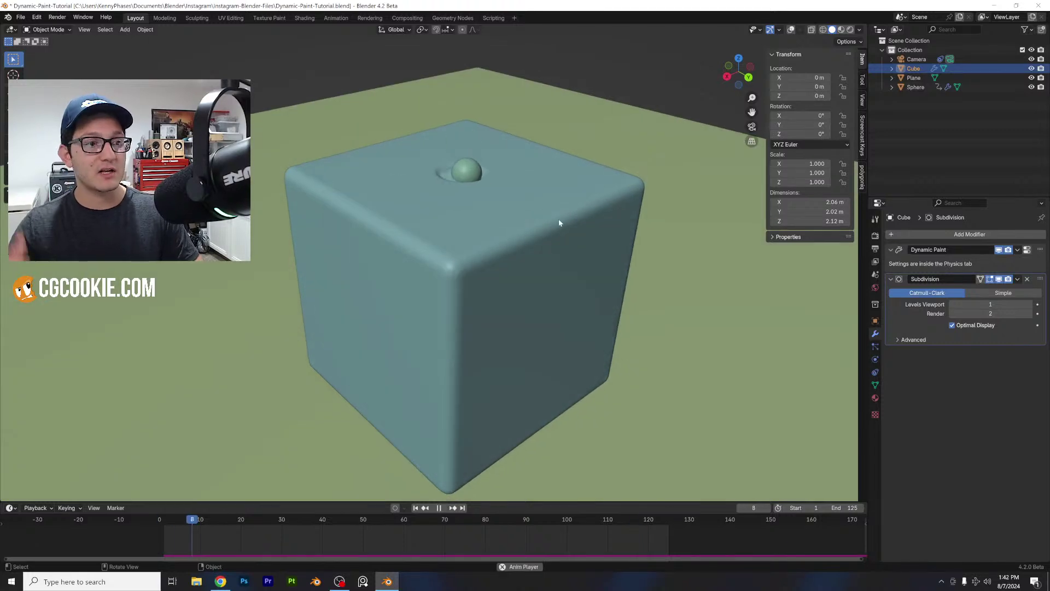
scroll(559, 223, up, 2)
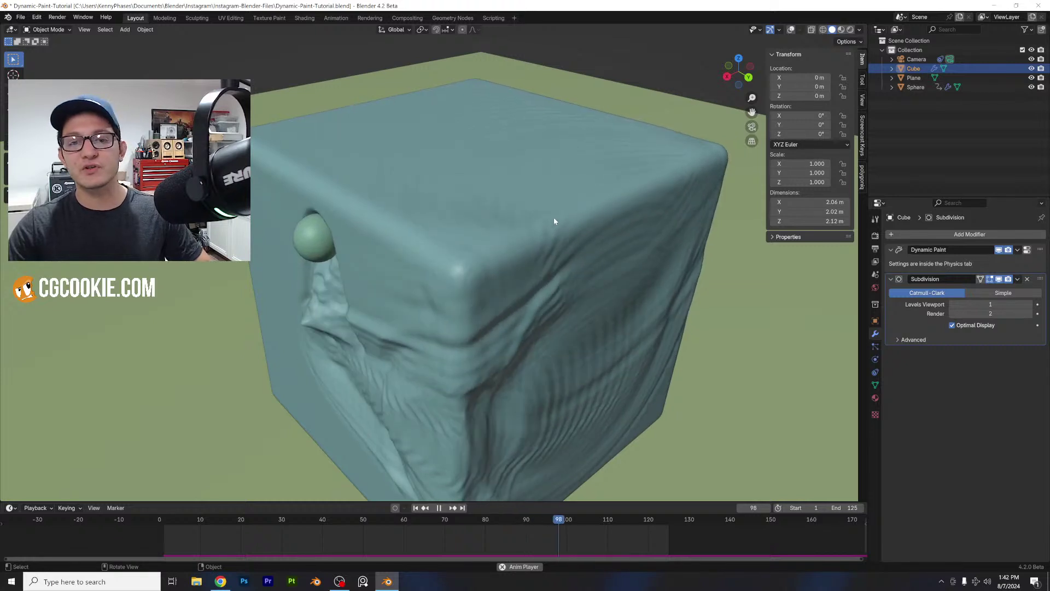
middle_drag(554, 221, 600, 222)
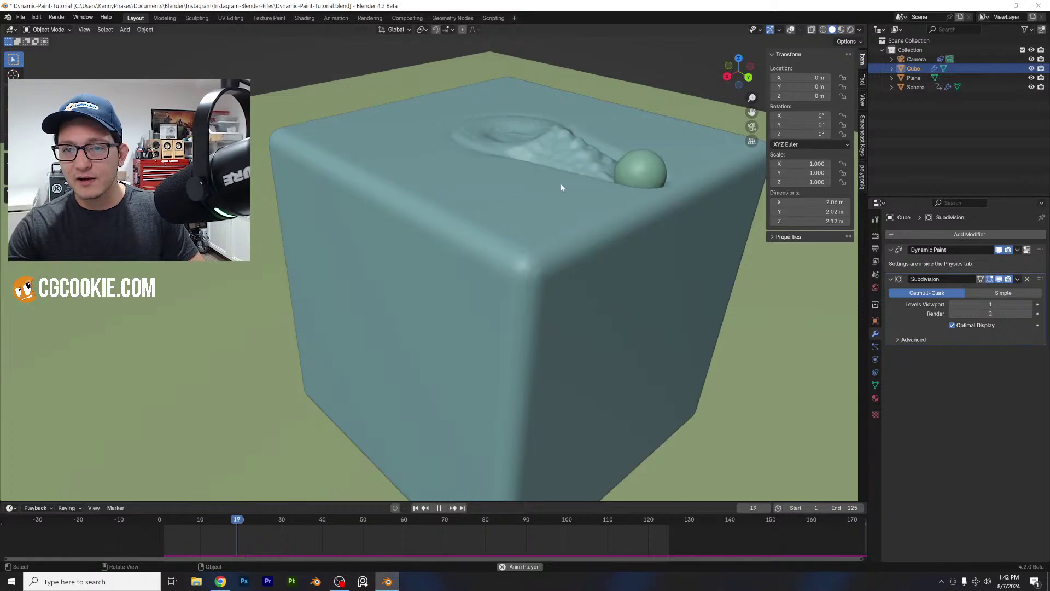
key(space)
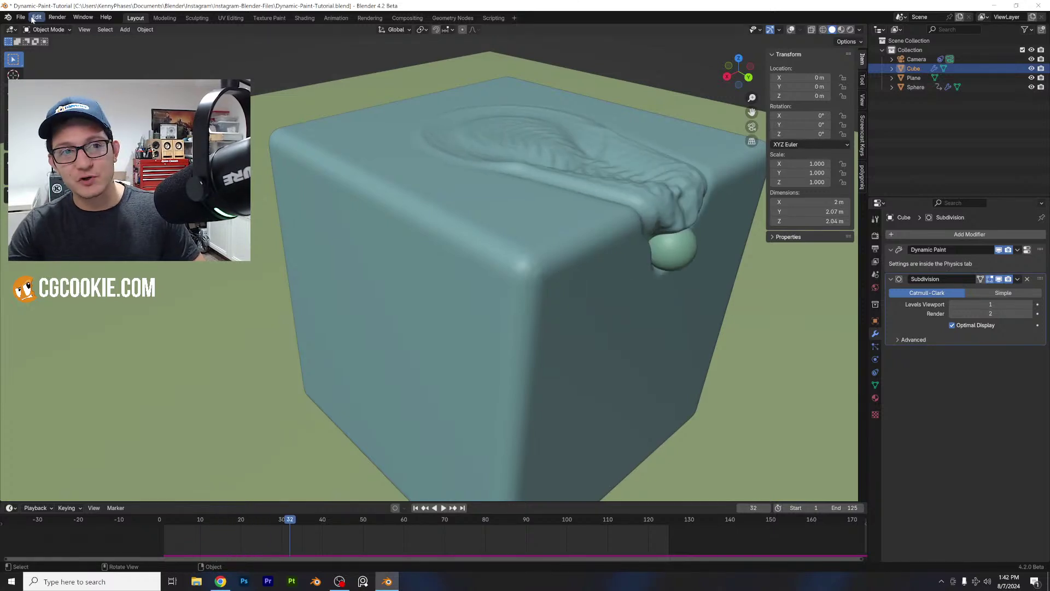
- Save the changes to the current file and open barrier-break.blend from the Instagram-Blender-Files folder
key(ctrl+q)
click(484, 306)
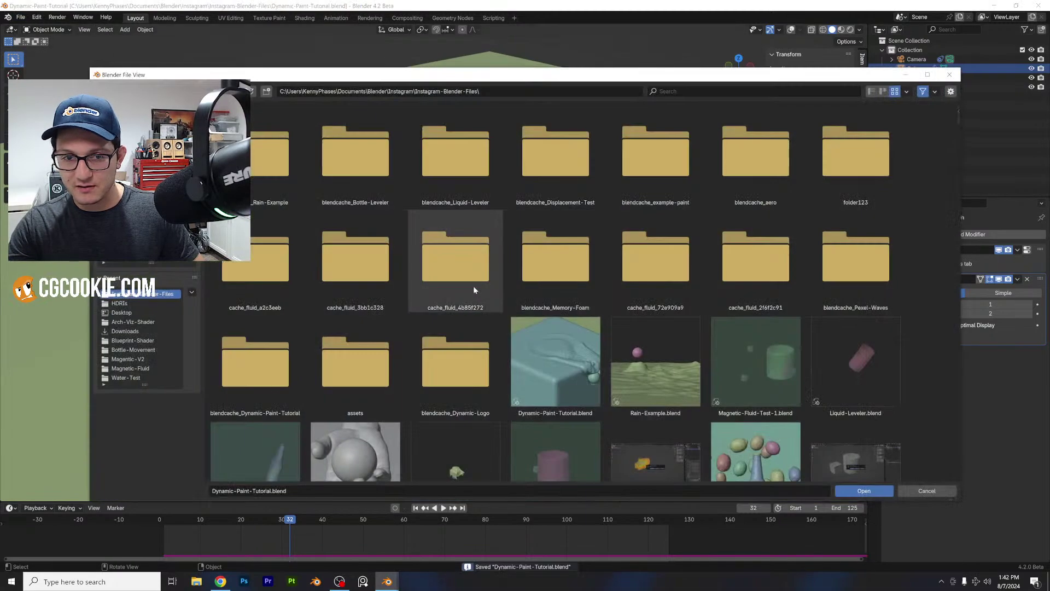
scroll(494, 303, down, 10)
scroll(494, 301, down, 15)
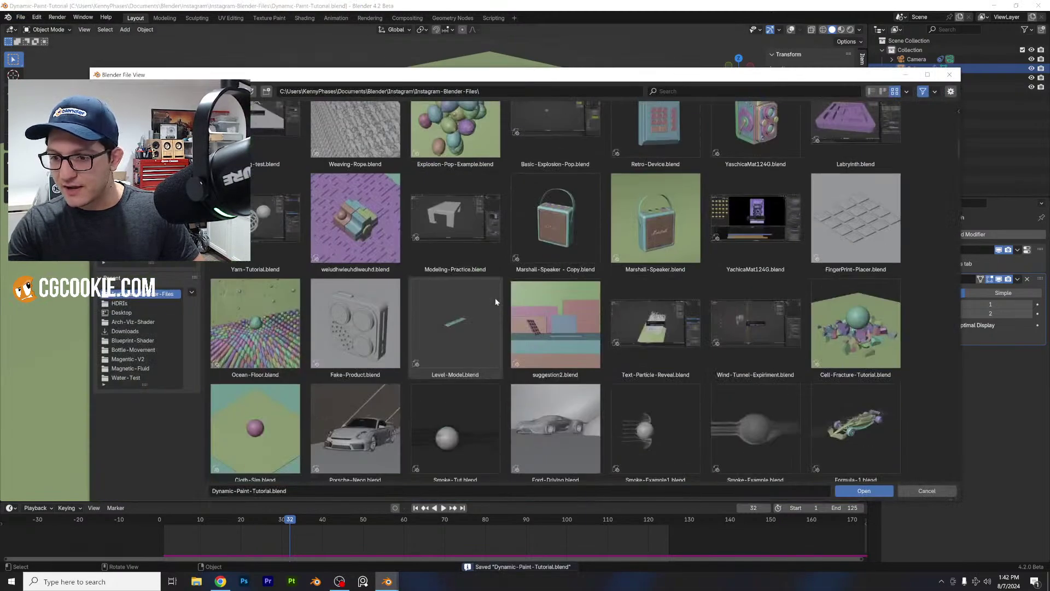
scroll(523, 263, down, 1)
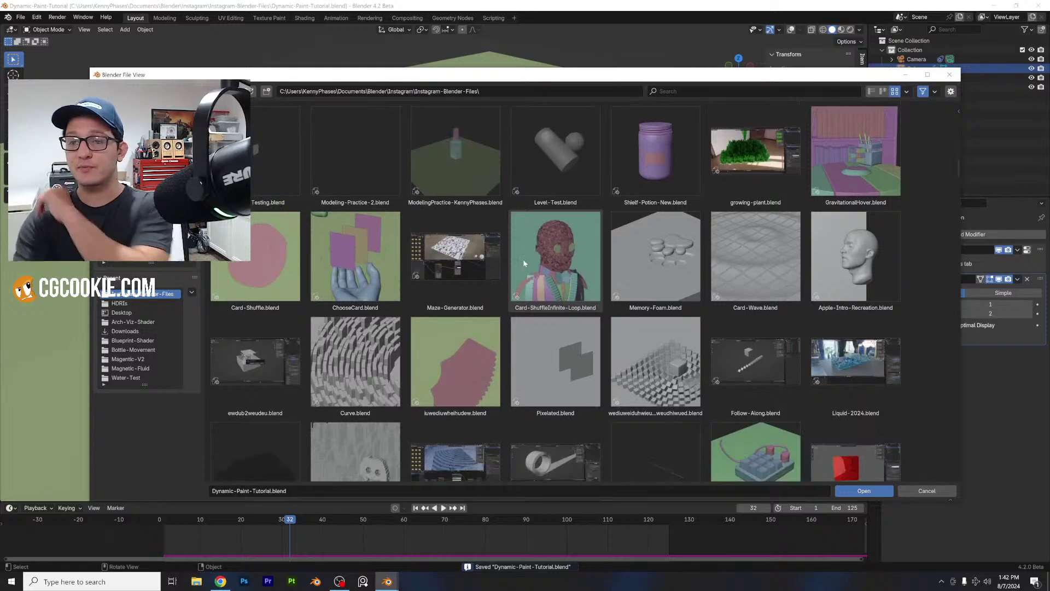
scroll(520, 261, down, 6)
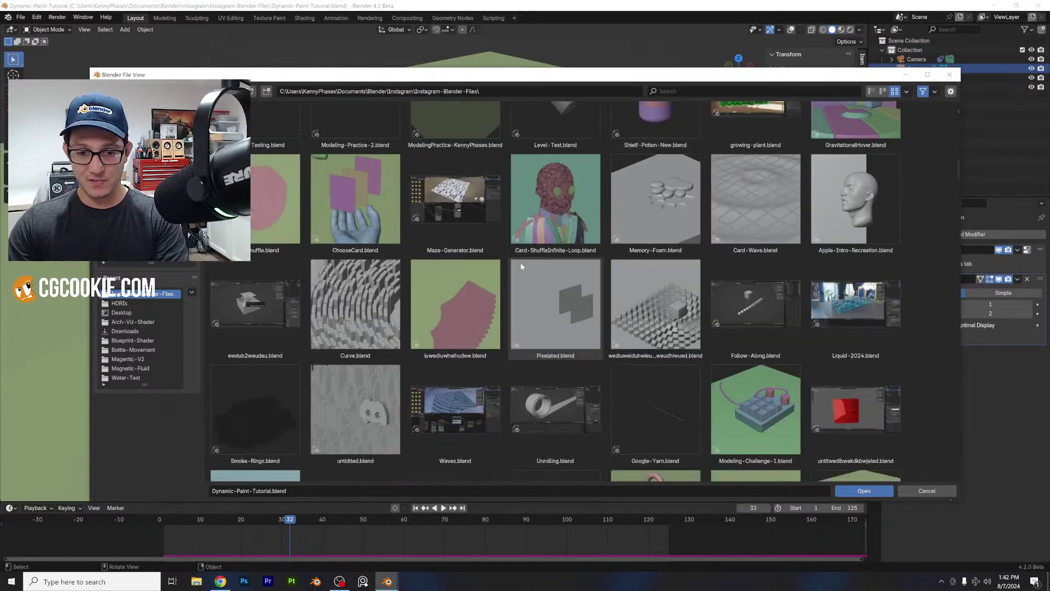
scroll(445, 304, down, 2)
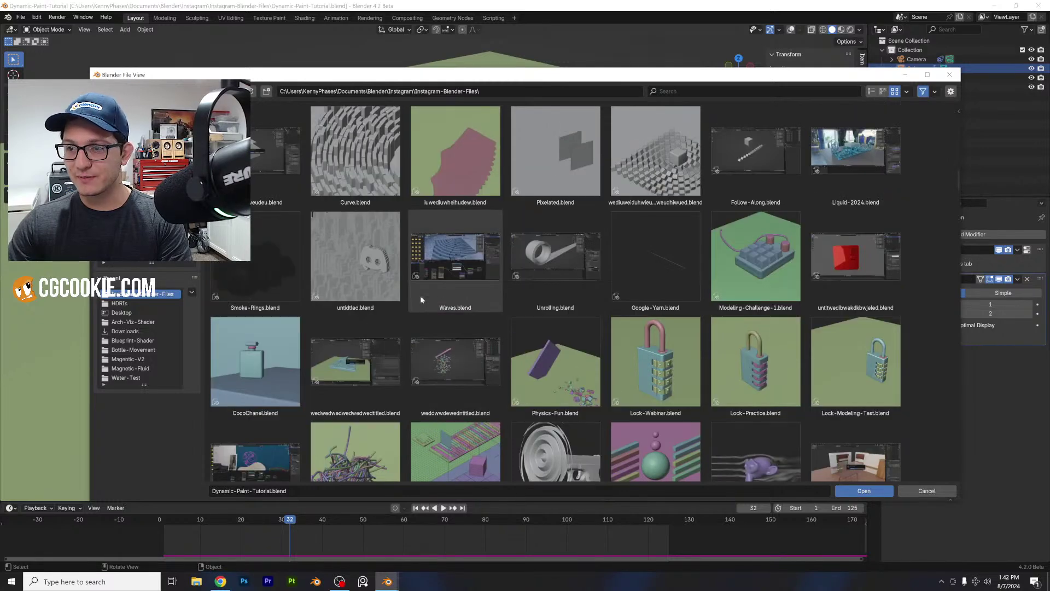
scroll(416, 296, down, 6)
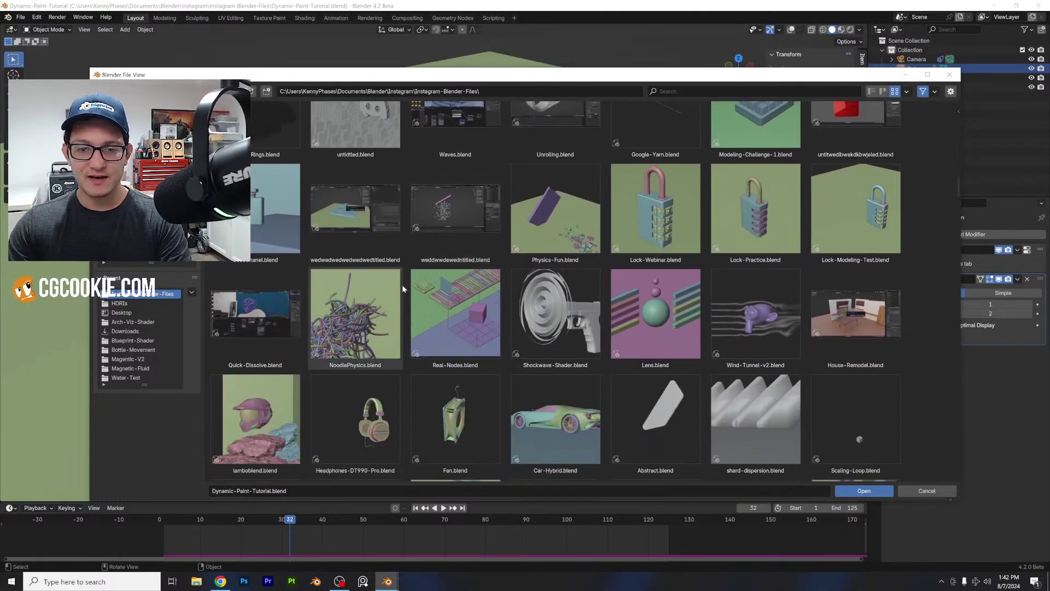
scroll(402, 284, down, 2)
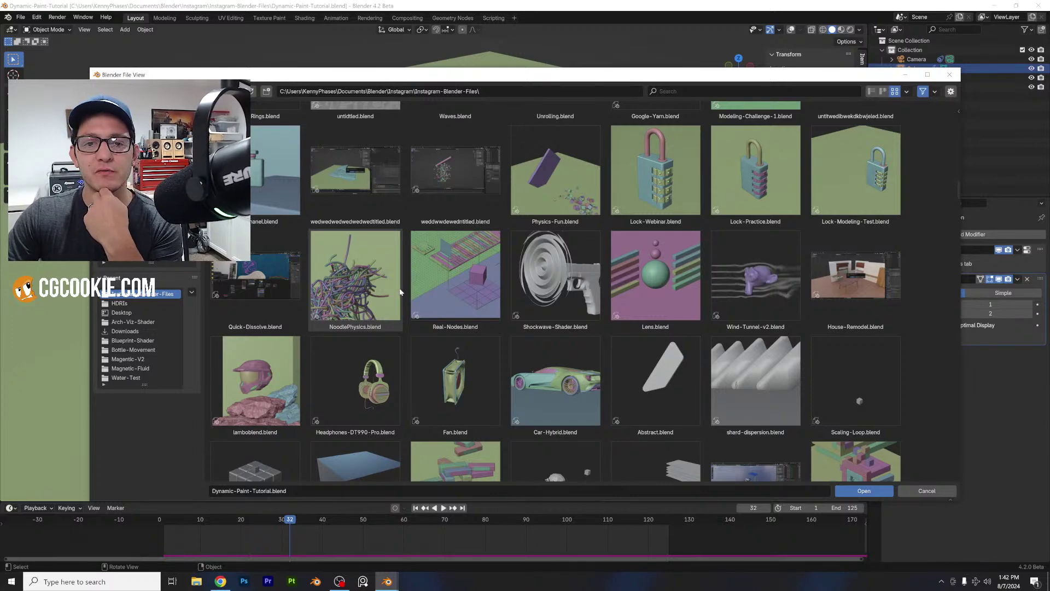
scroll(400, 292, down, 3)
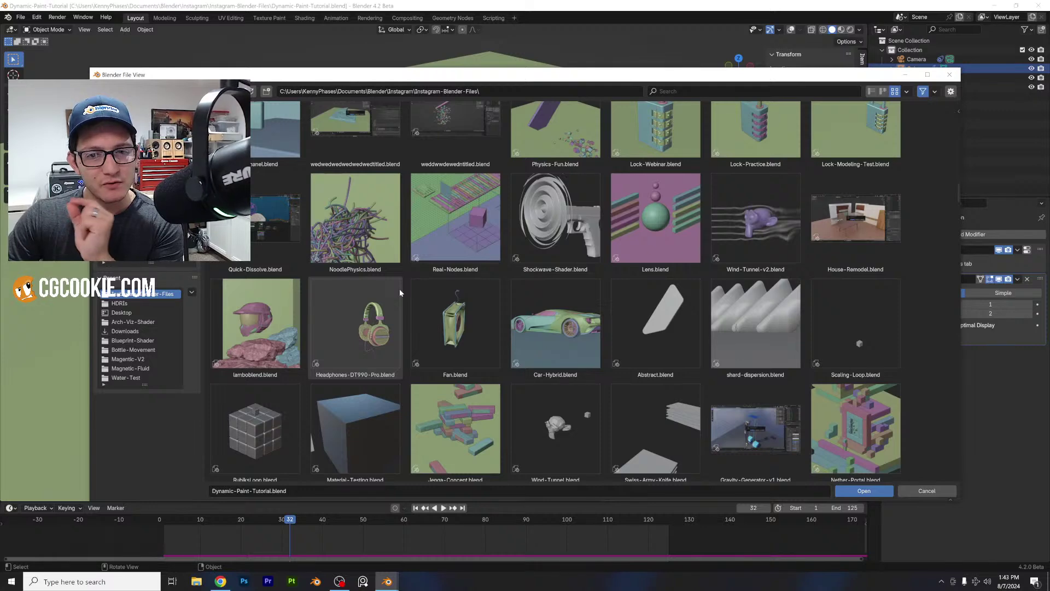
scroll(399, 292, down, 4)
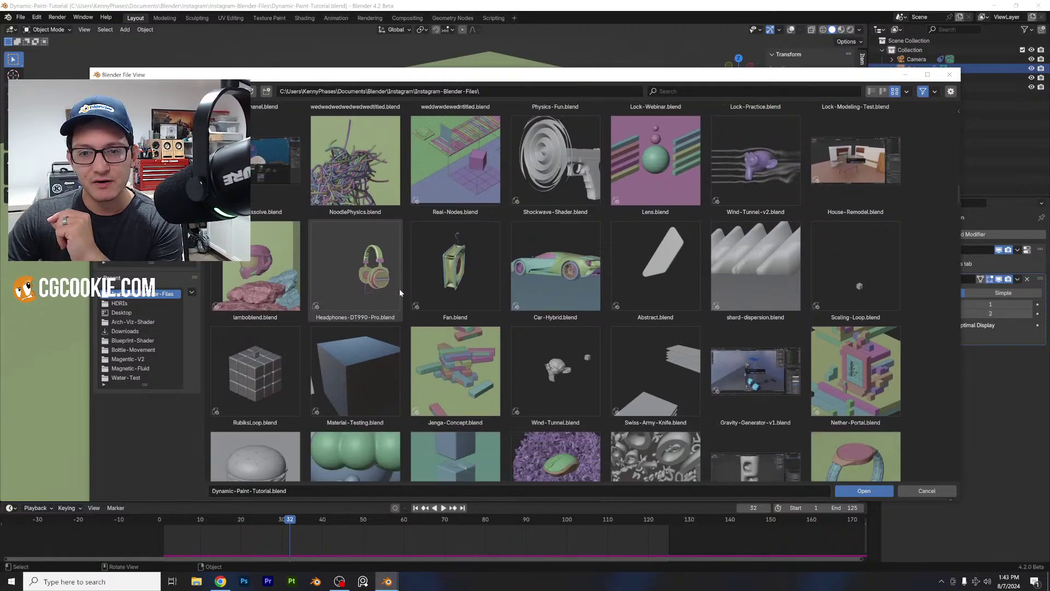
scroll(399, 291, down, 2)
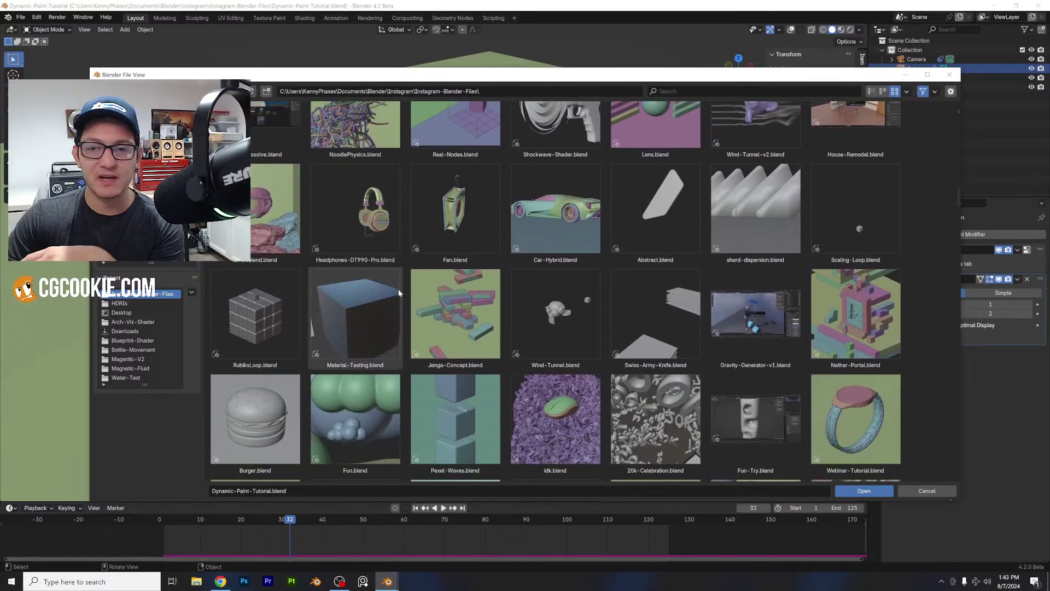
scroll(398, 291, down, 1)
scroll(391, 294, down, 1)
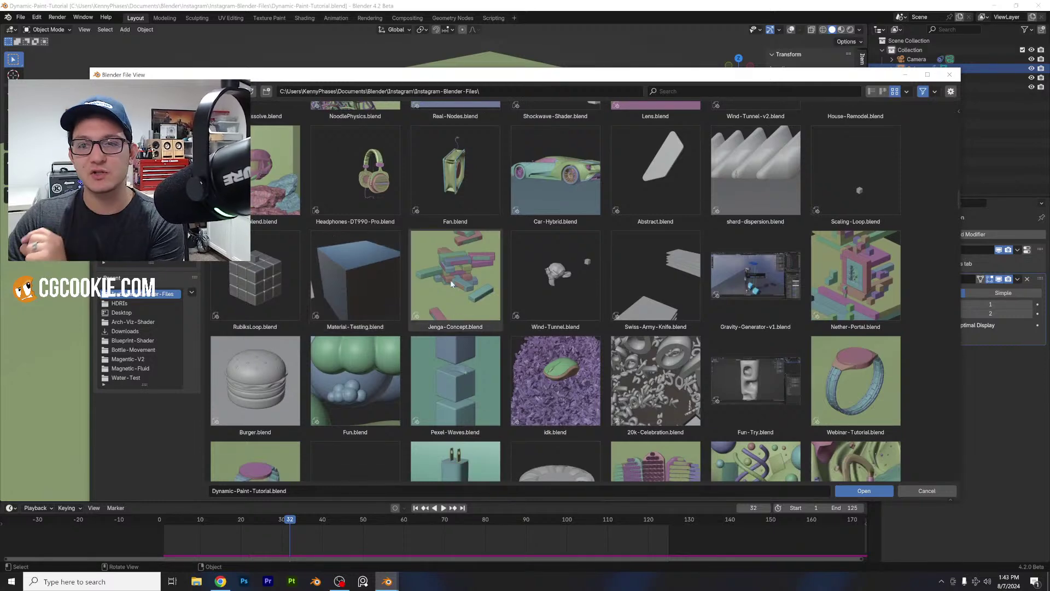
scroll(431, 274, down, 1)
scroll(416, 272, down, 1)
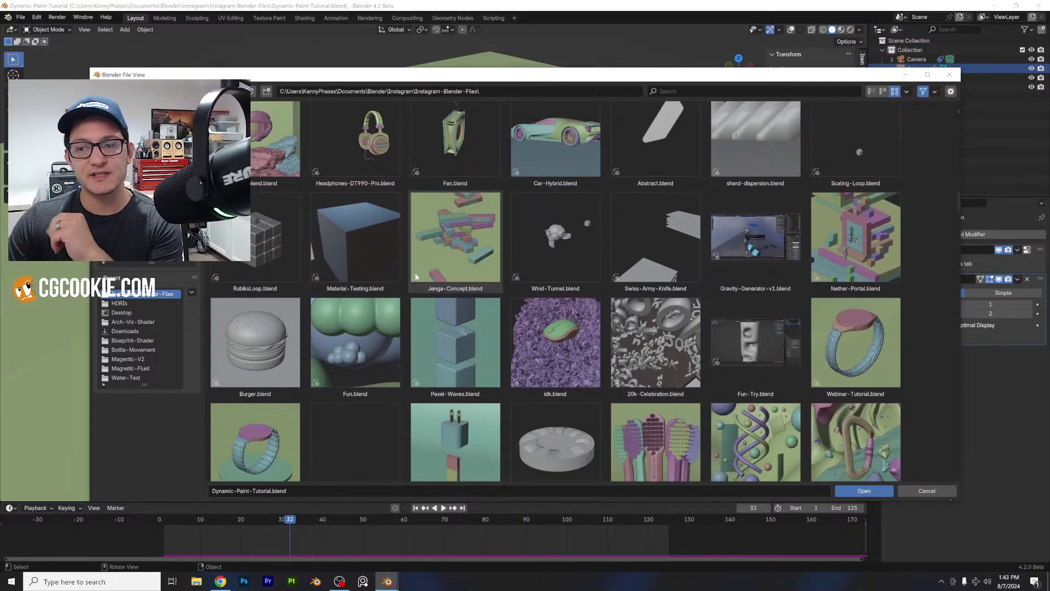
scroll(413, 272, down, 4)
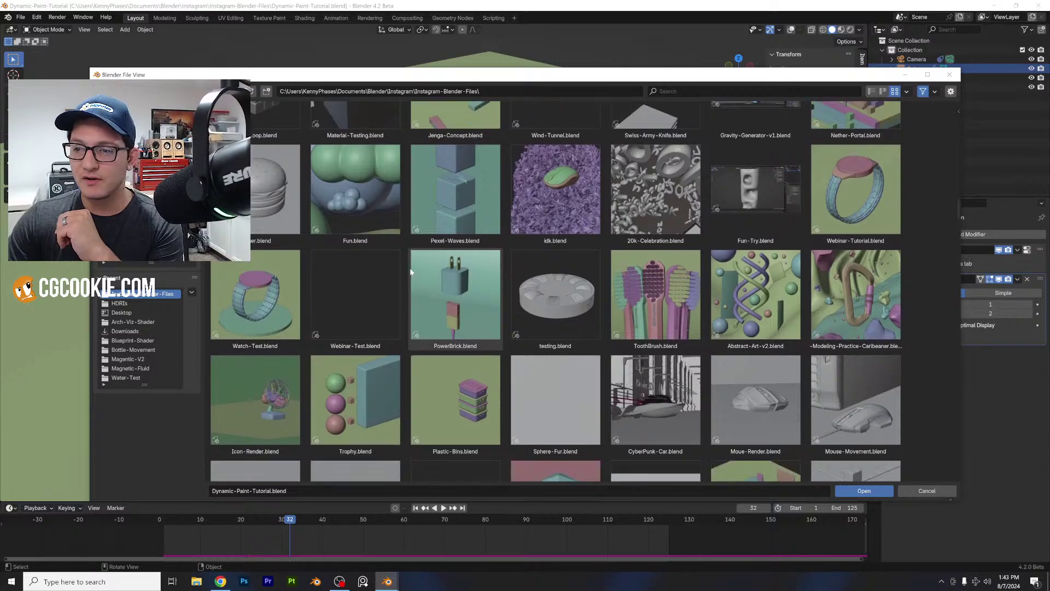
scroll(411, 272, down, 5)
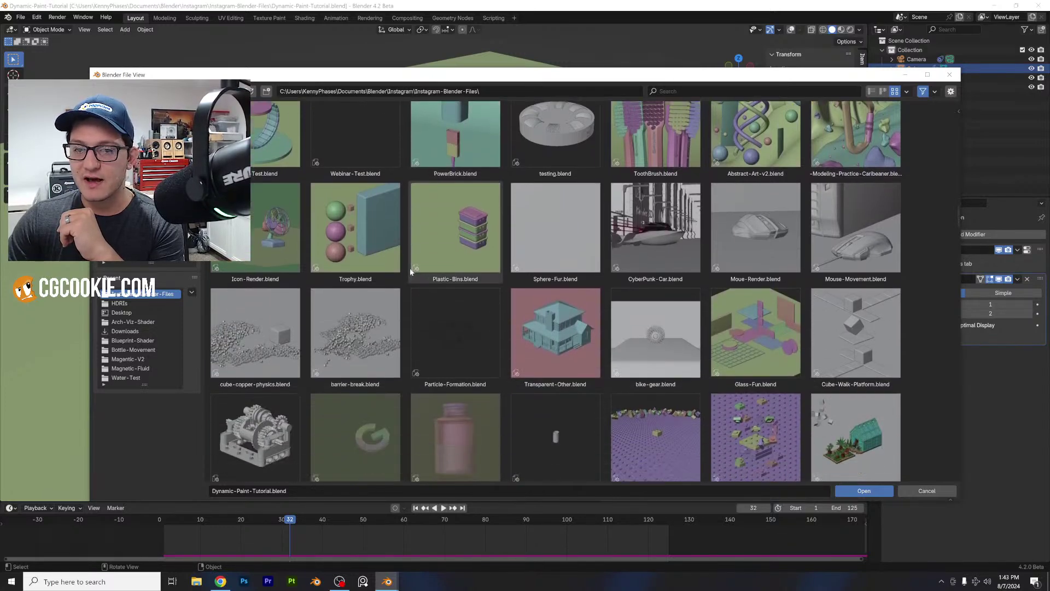
scroll(411, 272, down, 1)
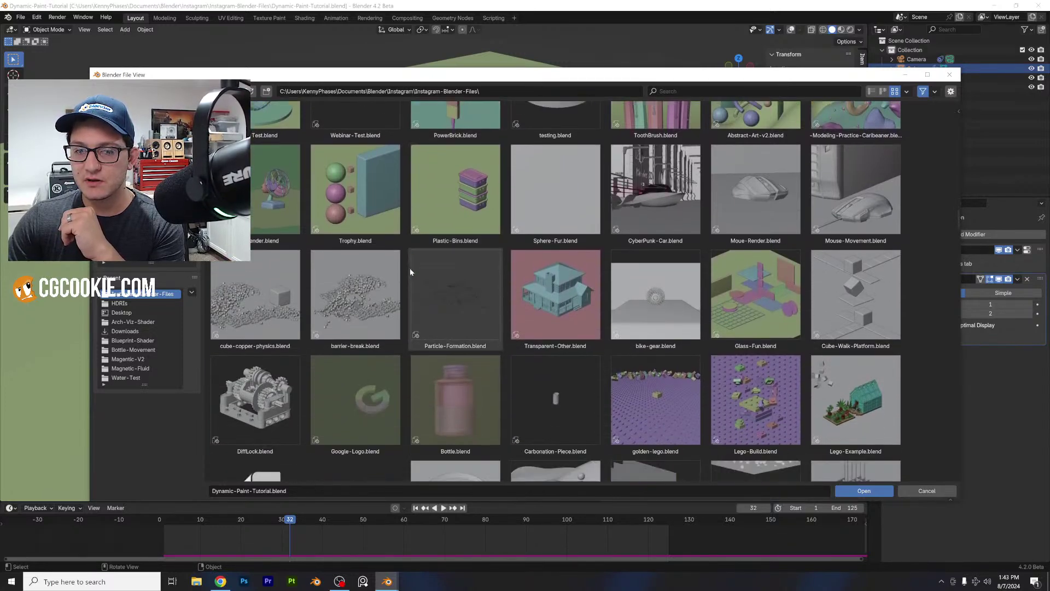
double_click(354, 297)
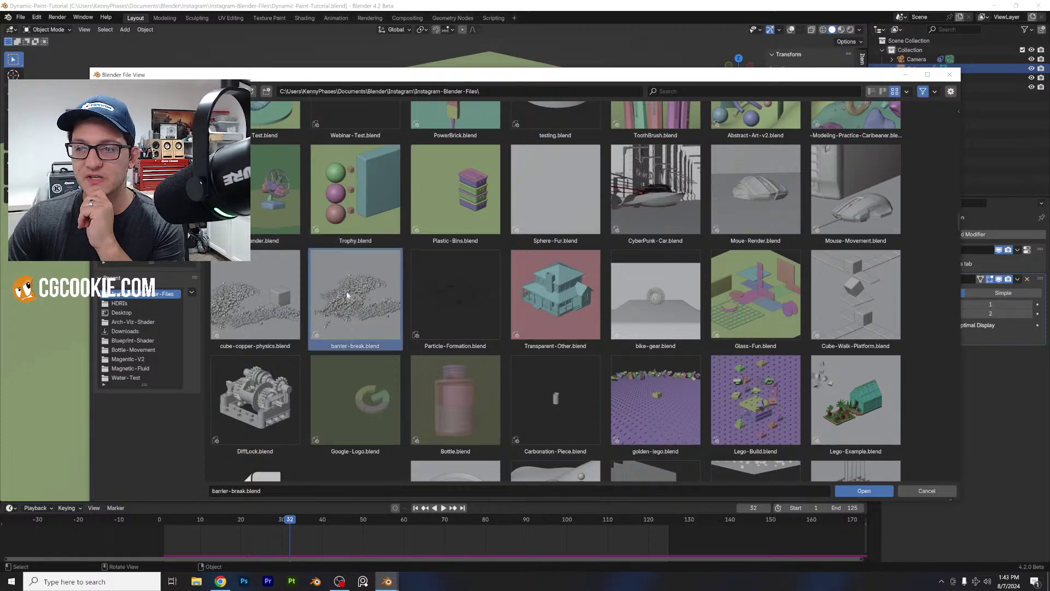
- Show the barrier-break scene's full camera frame in Rendered viewport shading at frame 78
scroll(380, 297, down, 1)
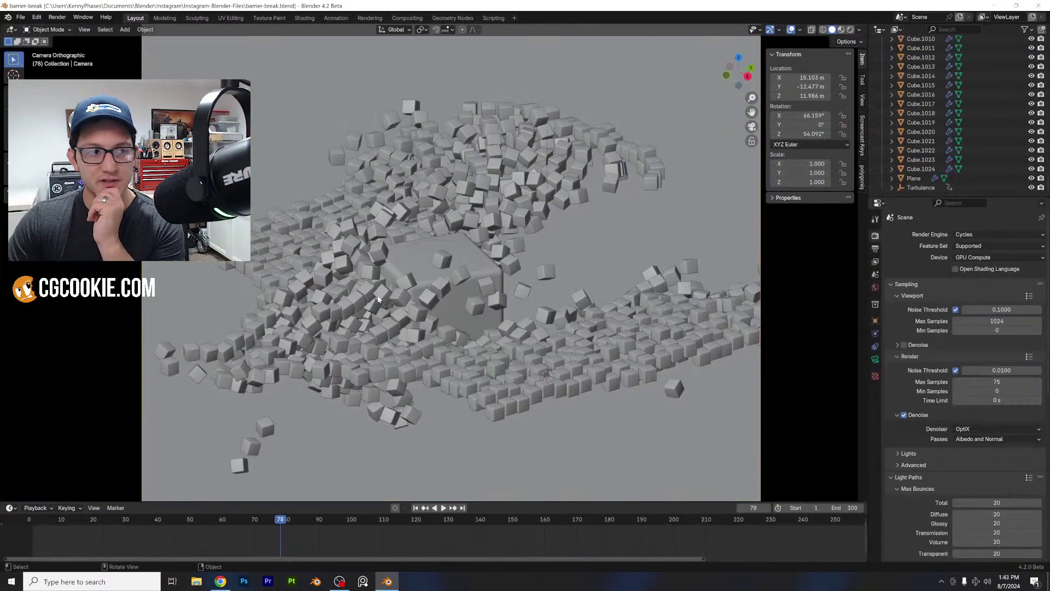
scroll(379, 299, down, 1)
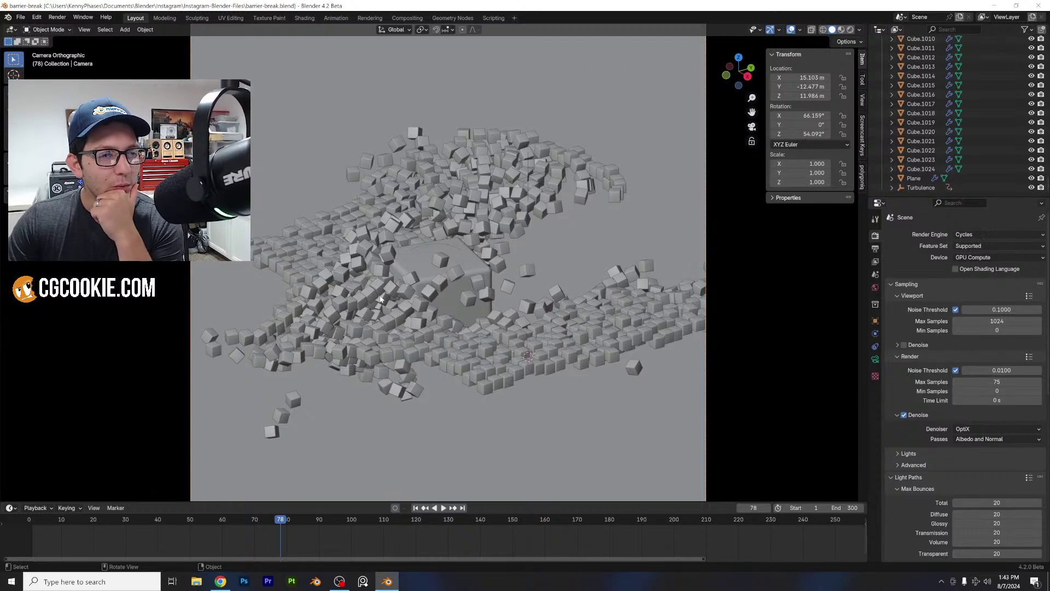
click(850, 30)
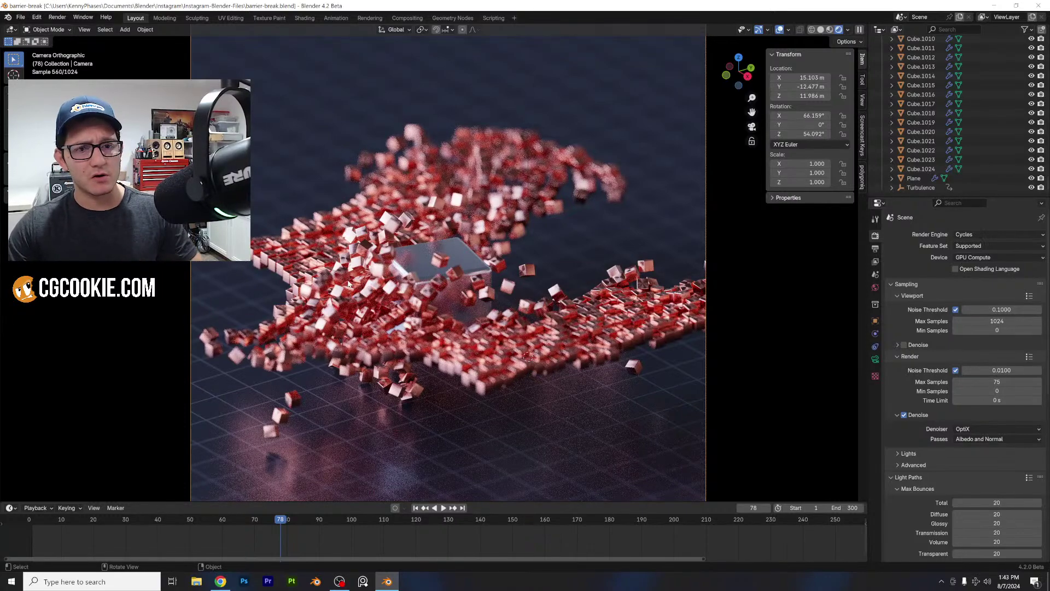
scroll(428, 262, down, 1)
shift+middle_drag(431, 273, 458, 294)
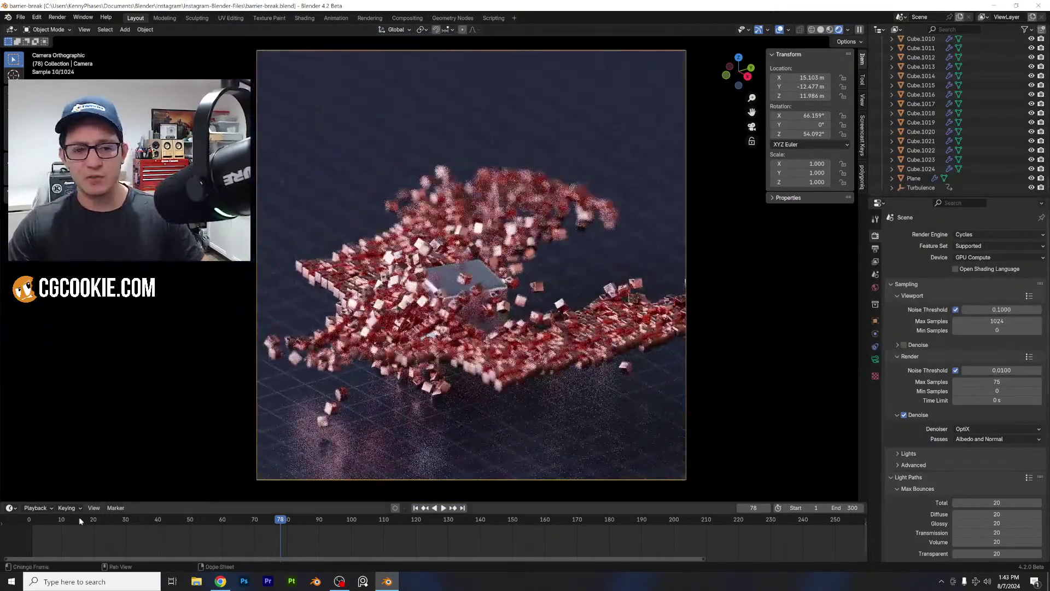
- Play the rendered cube collision animation from frame 15 and stop it at frame 105
click(81, 520)
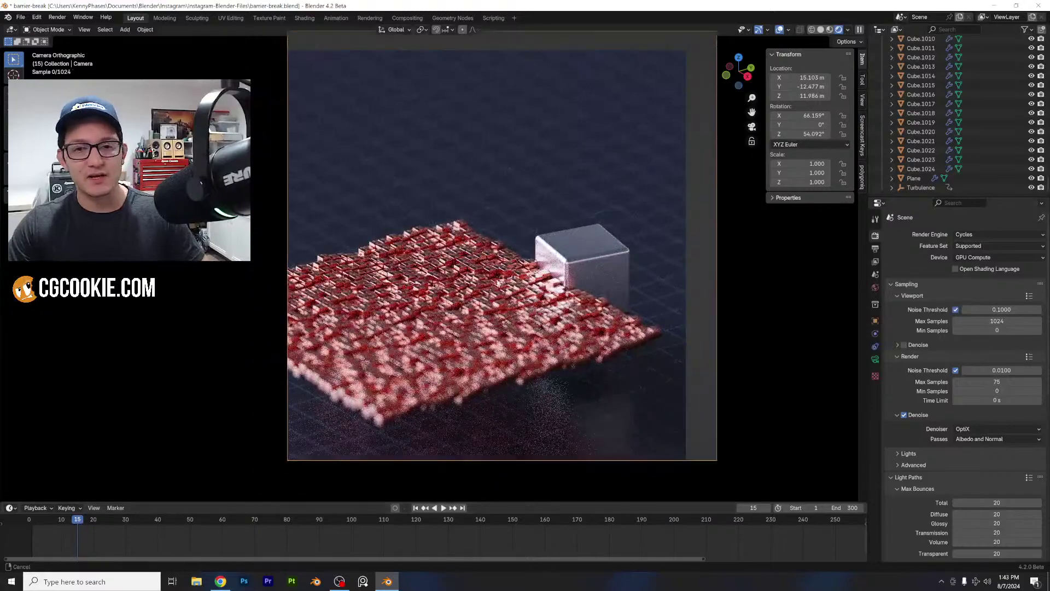
scroll(589, 300, up, 1)
key(space)
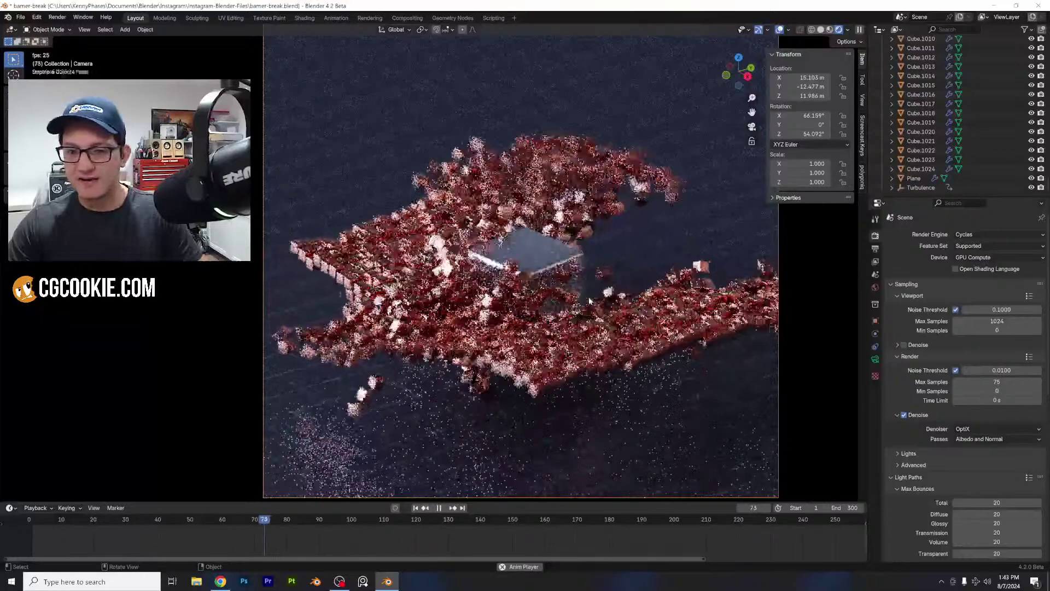
key(space)
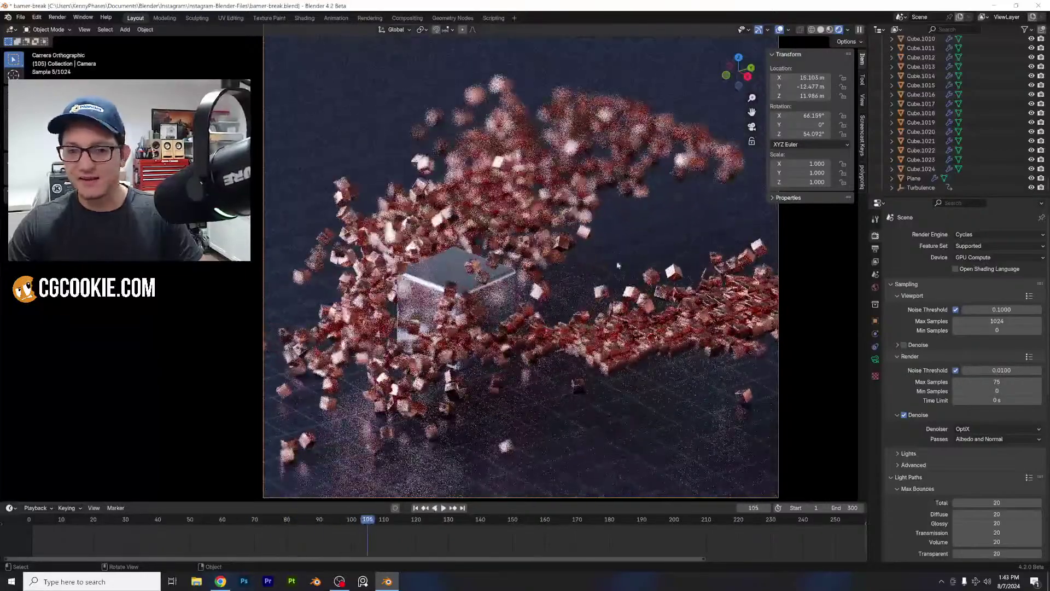
- Switch the viewport to Solid shading and continue the animation until frame 123
click(820, 30)
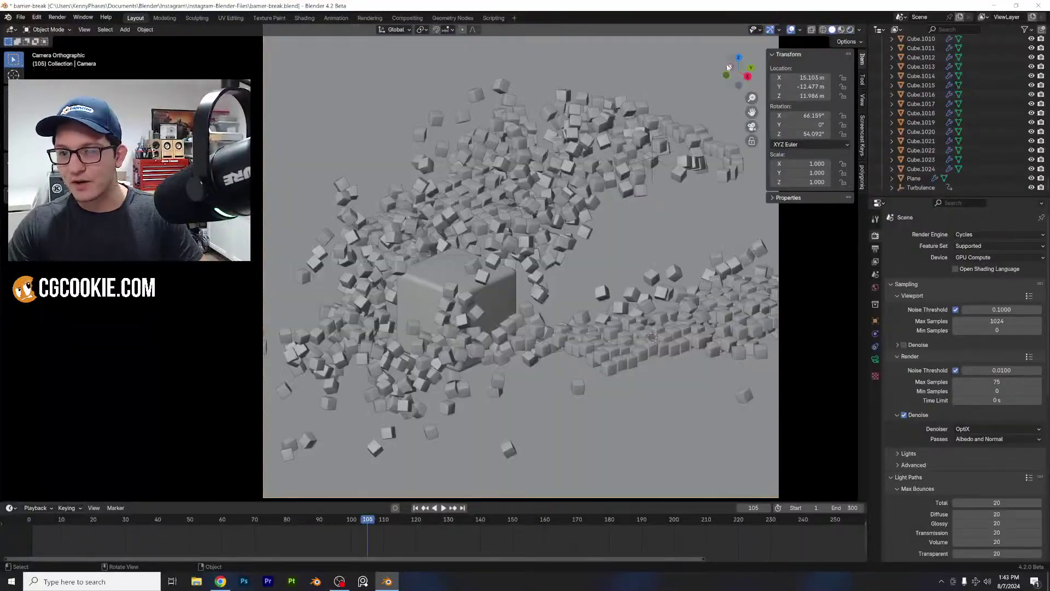
key(space)
key(space)
- Set the solid shading color to Random and the background to World, and replay the animation, stopping at frame 46
click(859, 30)
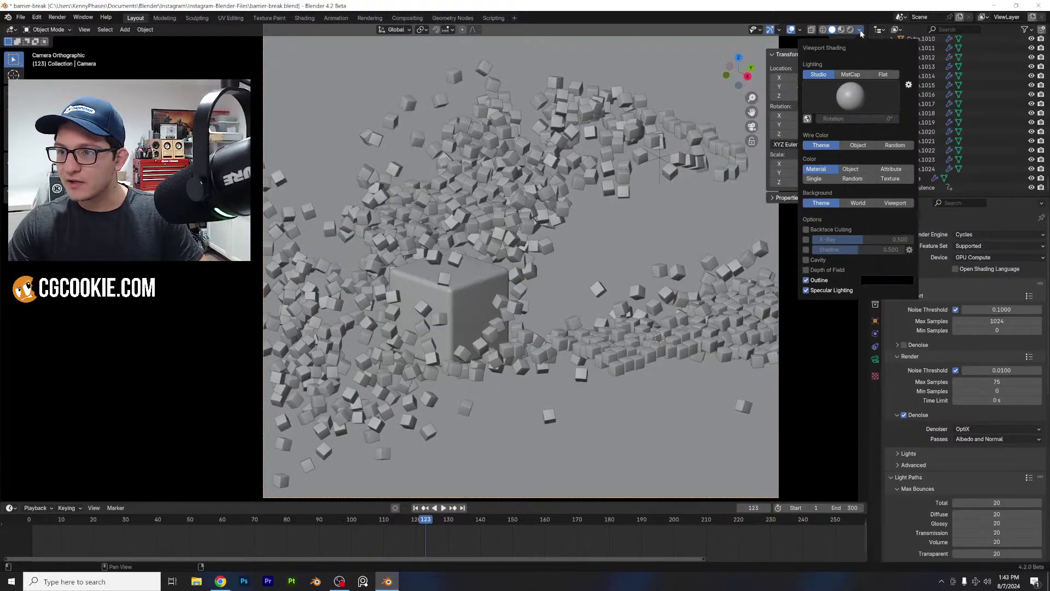
click(852, 179)
click(857, 203)
key(space)
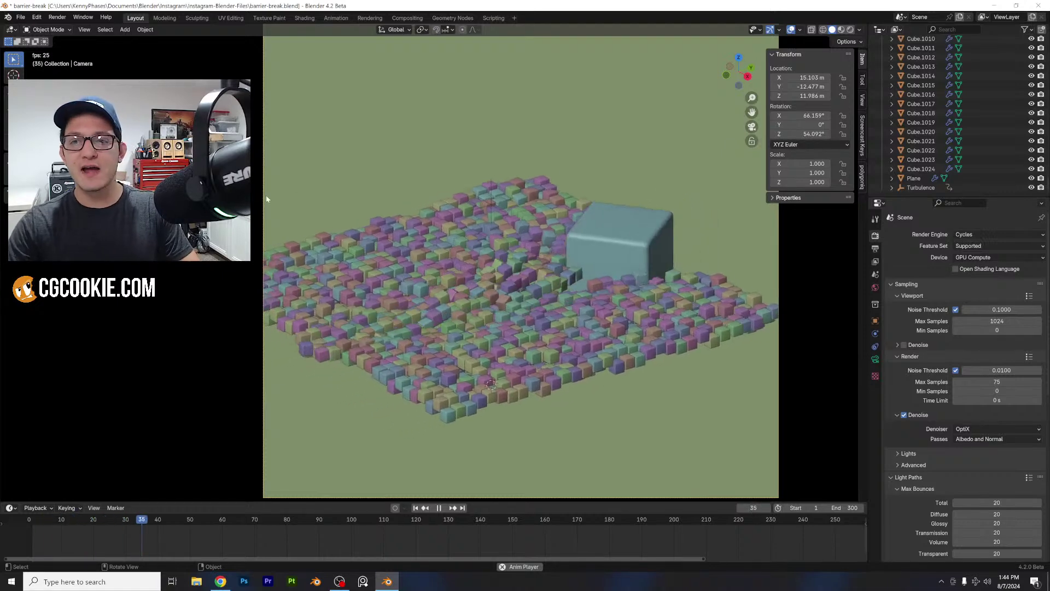
key(space)
- Return to Rendered shading, play the animation until frame 119, and view the large metal cube up close
click(850, 30)
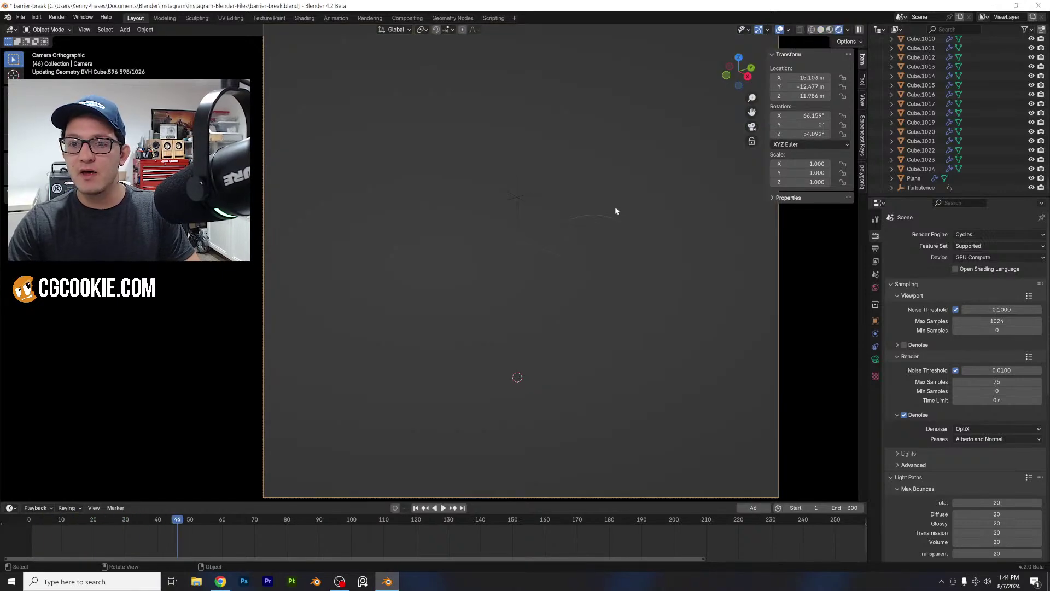
key(space)
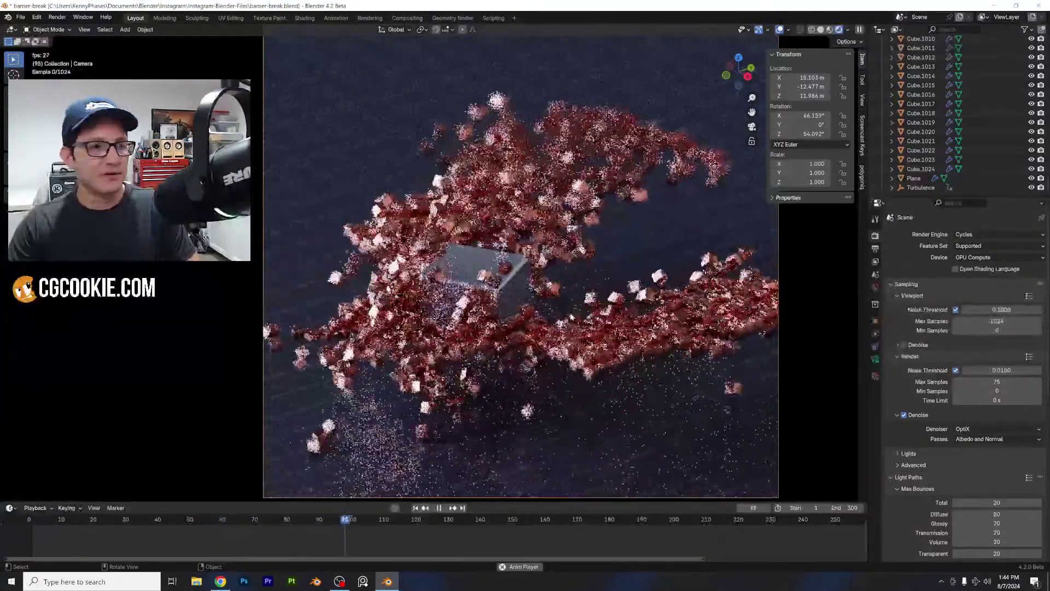
key(space)
scroll(481, 307, up, 4)
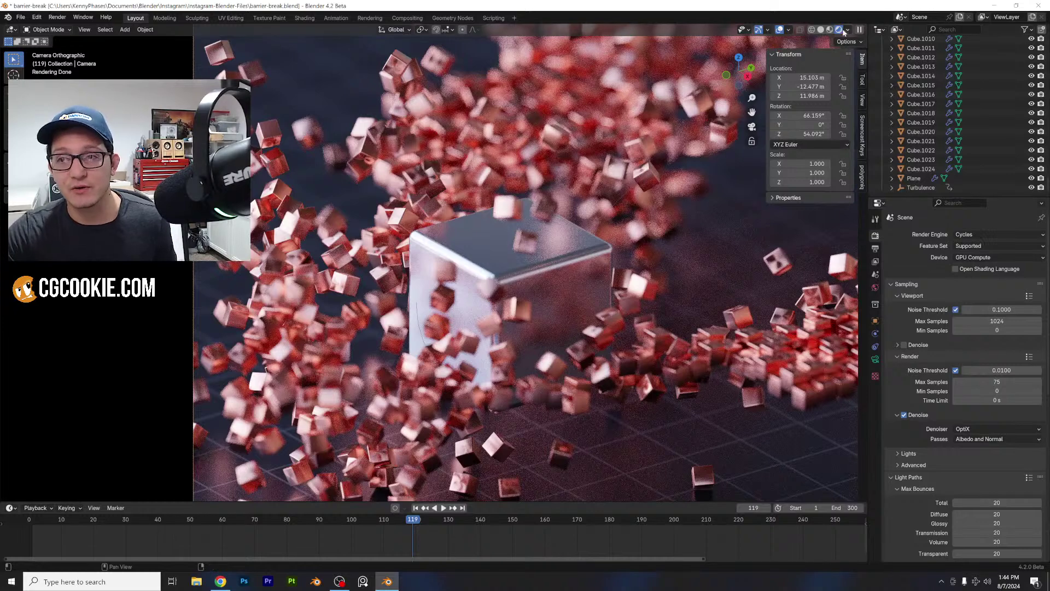
- Hide the viewport overlays, select one of the small red cubes, and display its material settings
click(779, 30)
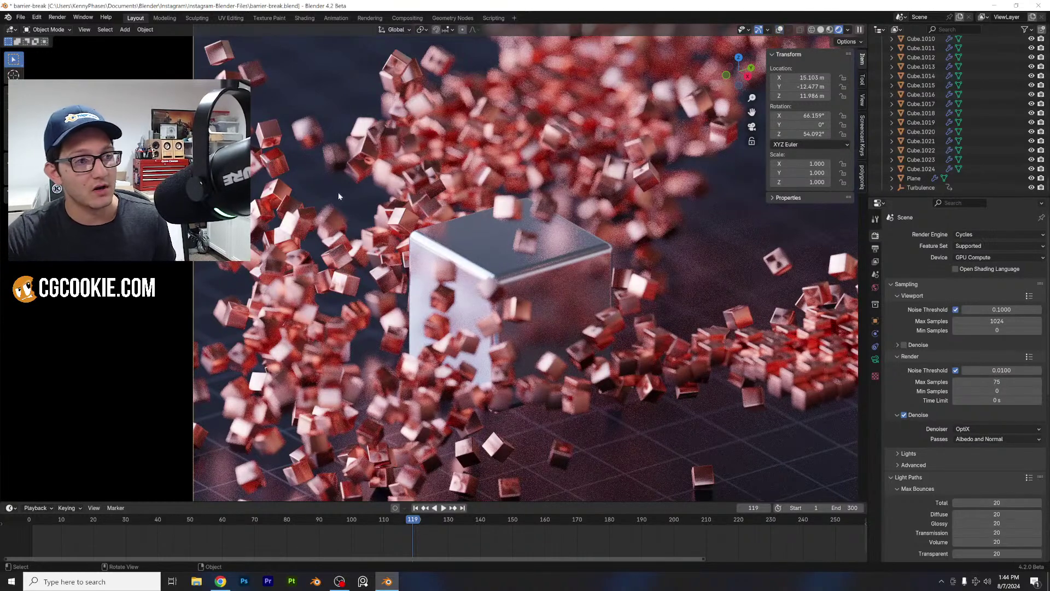
click(837, 399)
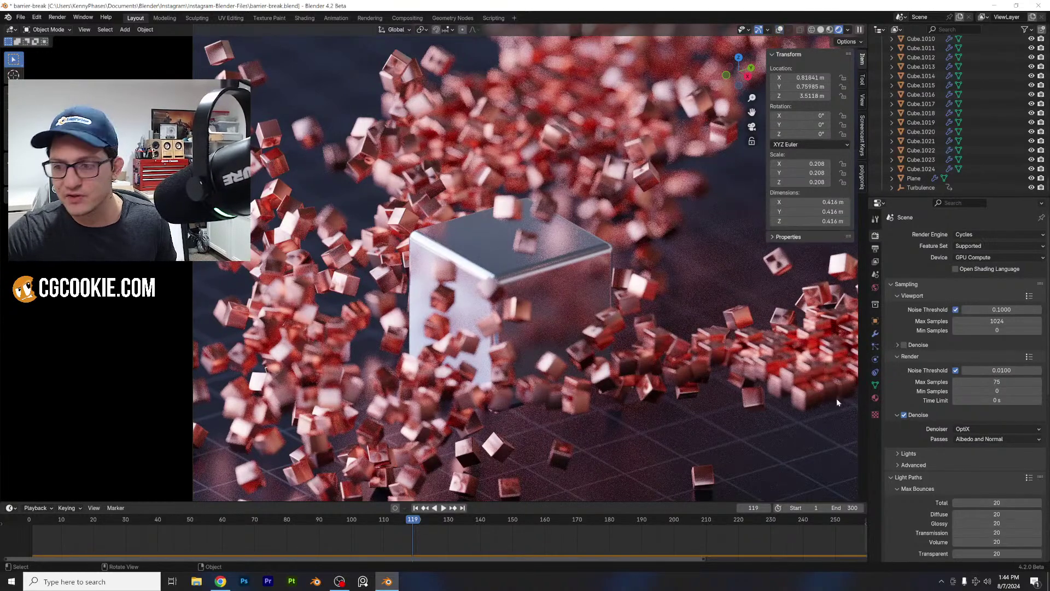
click(874, 397)
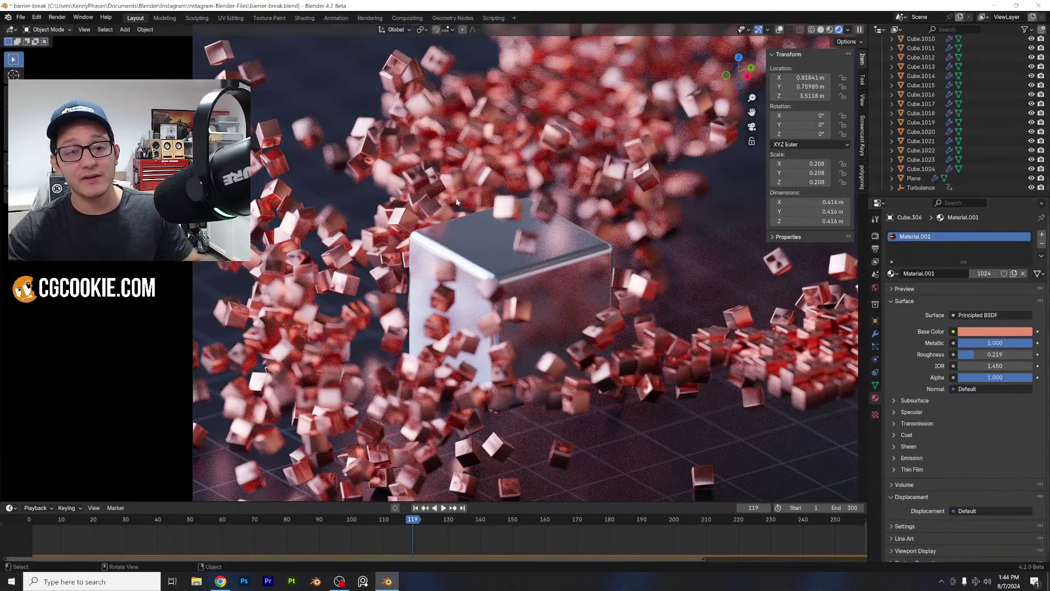
- Jump to frame 70 and play the cube simulation in the rendered view, stopping at frame 207
click(254, 522)
scroll(420, 231, down, 1)
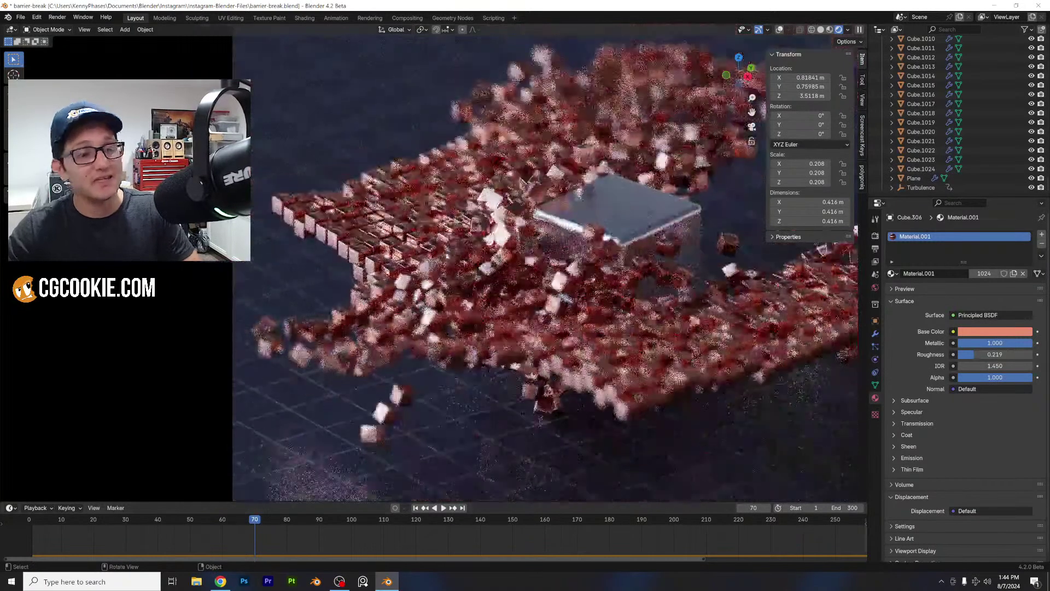
scroll(651, 257, down, 1)
shift+middle_drag(655, 257, 618, 268)
scroll(620, 261, up, 1)
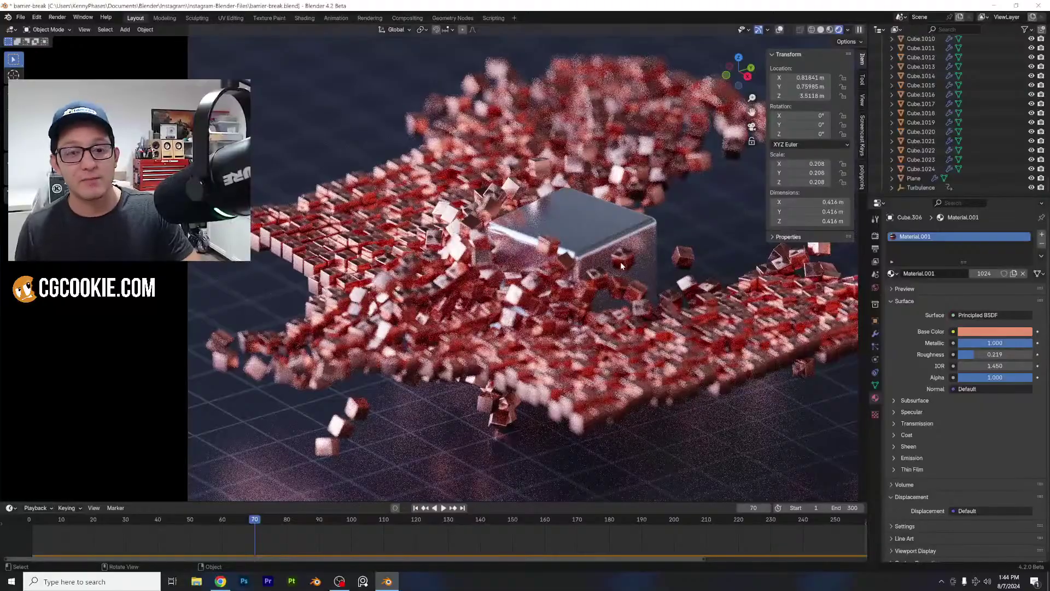
key(space)
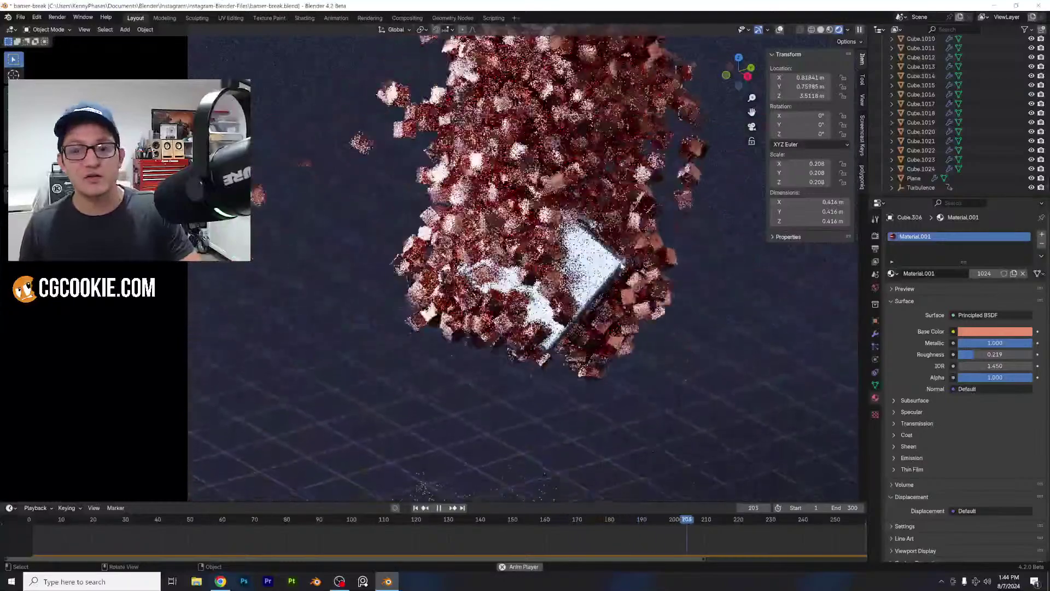
key(space)
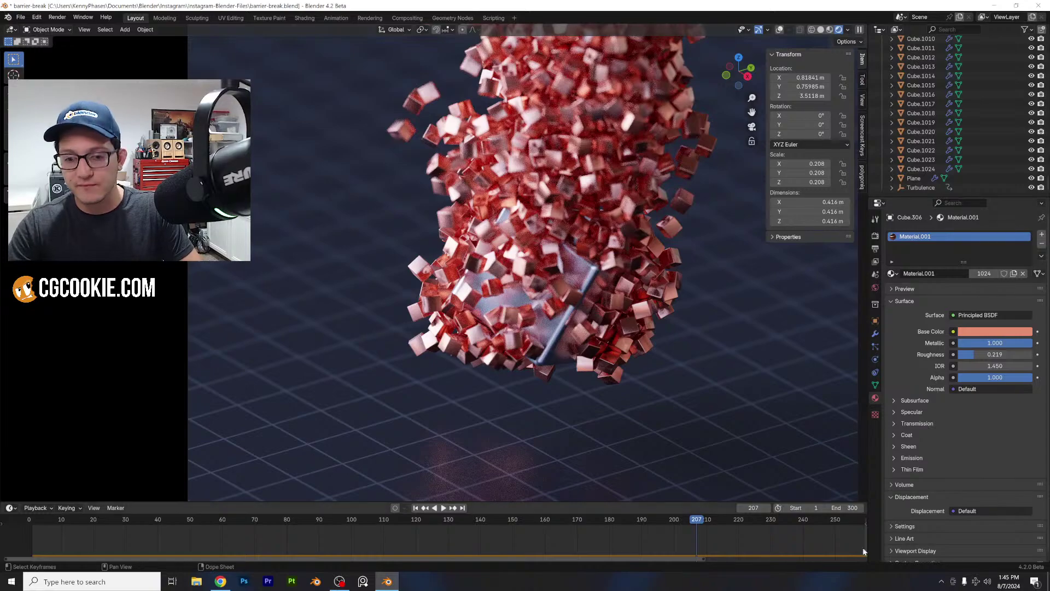
- Show the full 300-frame range in the timeline, go to frame 109, and bring up the start of the Scene Collection's object list
scroll(556, 526, down, 5)
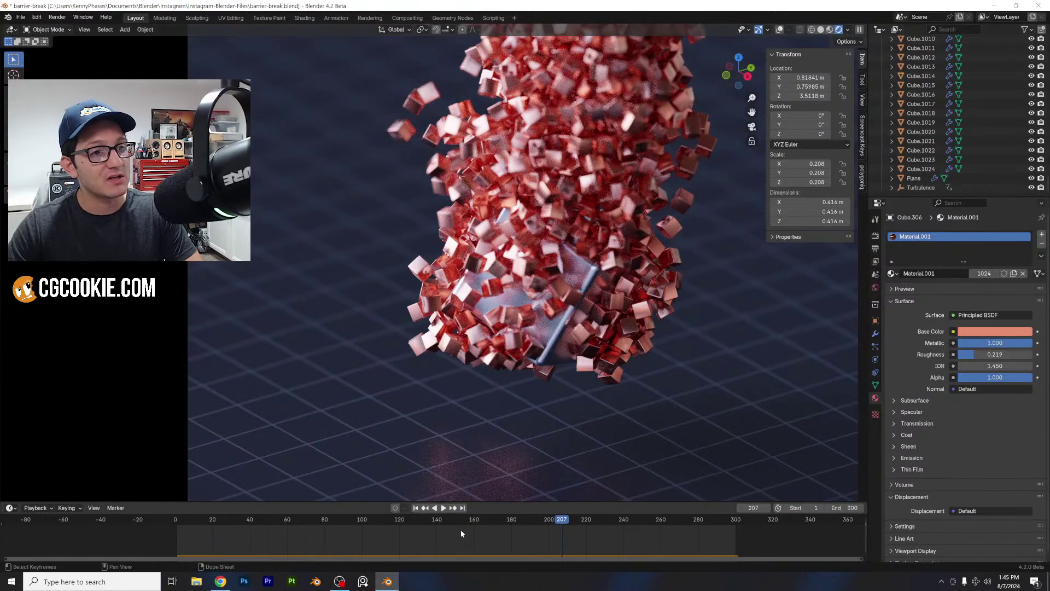
click(378, 523)
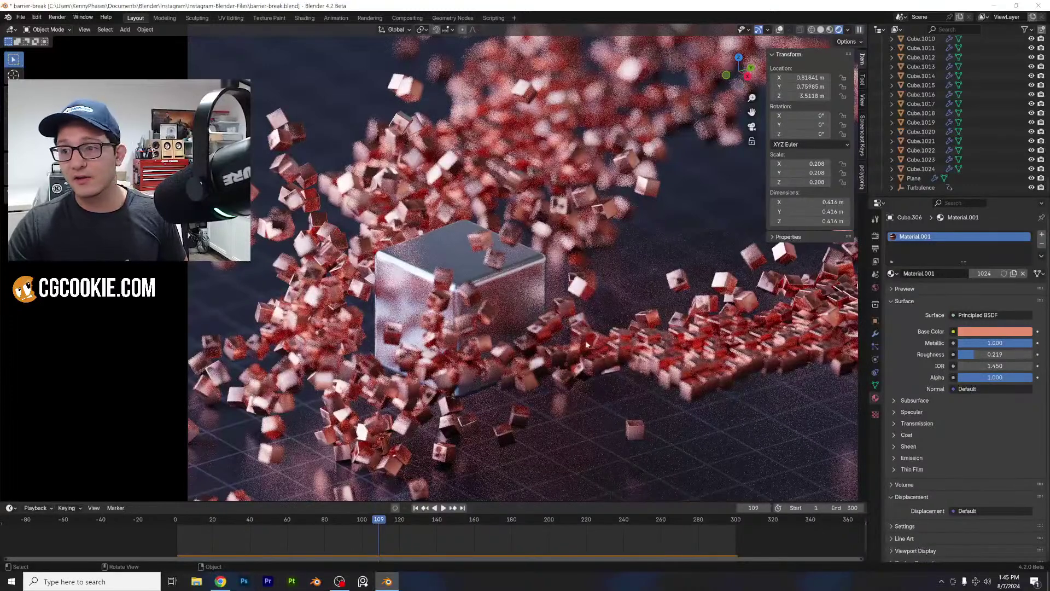
scroll(969, 159, up, 10)
scroll(969, 158, up, 20)
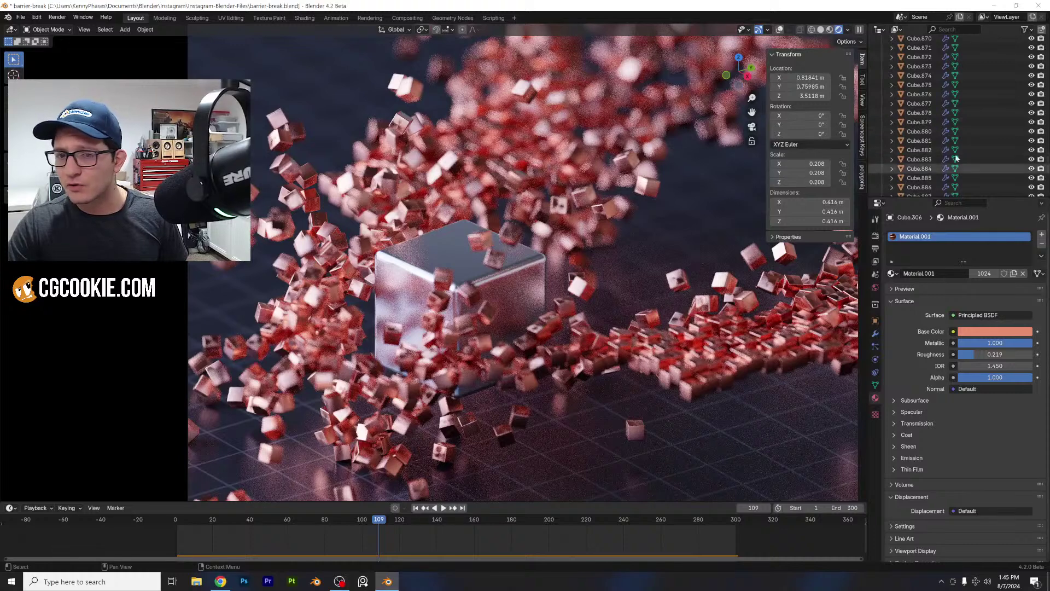
scroll(1039, 144, up, 4)
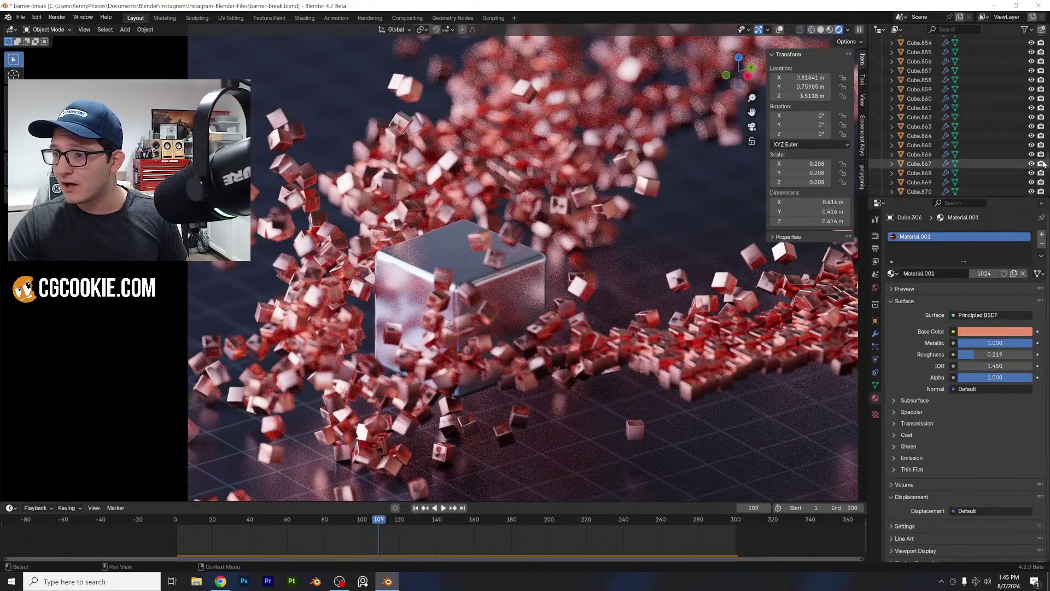
drag(1047, 162, 1047, 40)
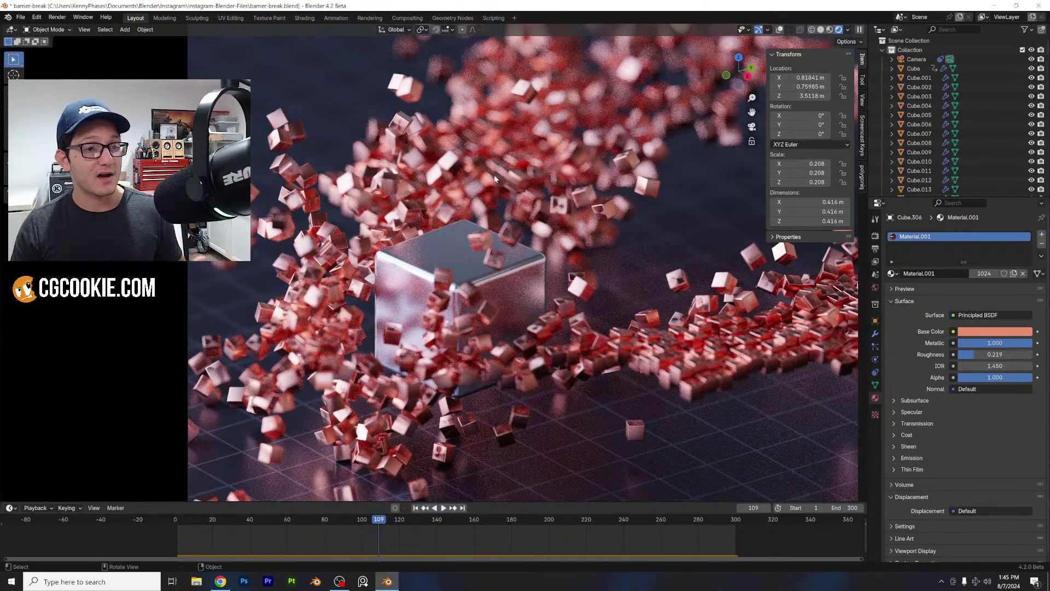
- Fit the camera view, look around the scene from outside the camera to show the floor and HDRI surroundings, and return to the camera view
key(KP_0)
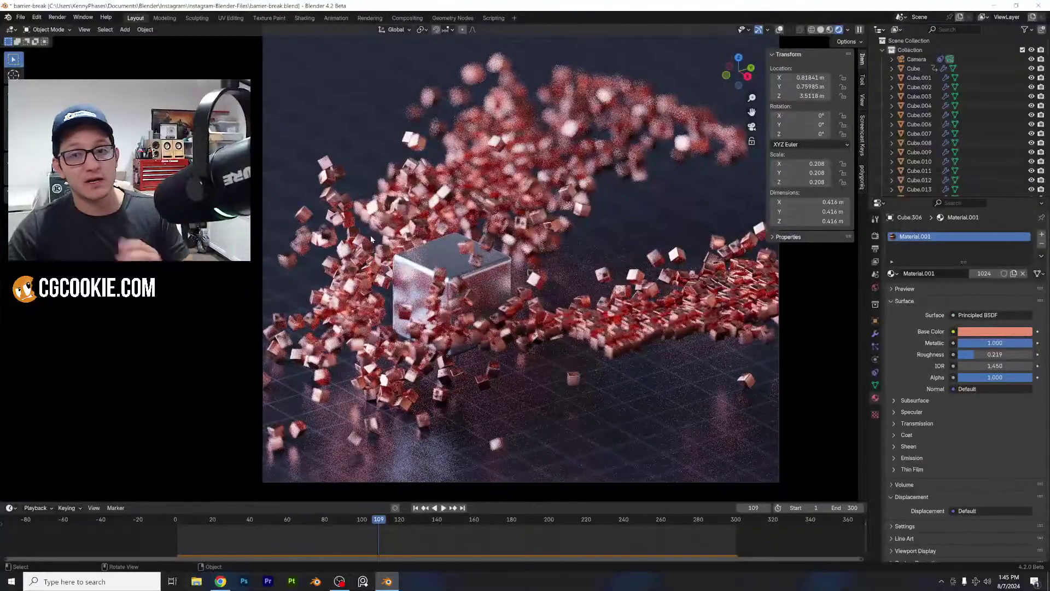
middle_drag(369, 235, 401, 221)
middle_drag(445, 177, 367, 178)
scroll(441, 179, up, 1)
scroll(431, 186, down, 2)
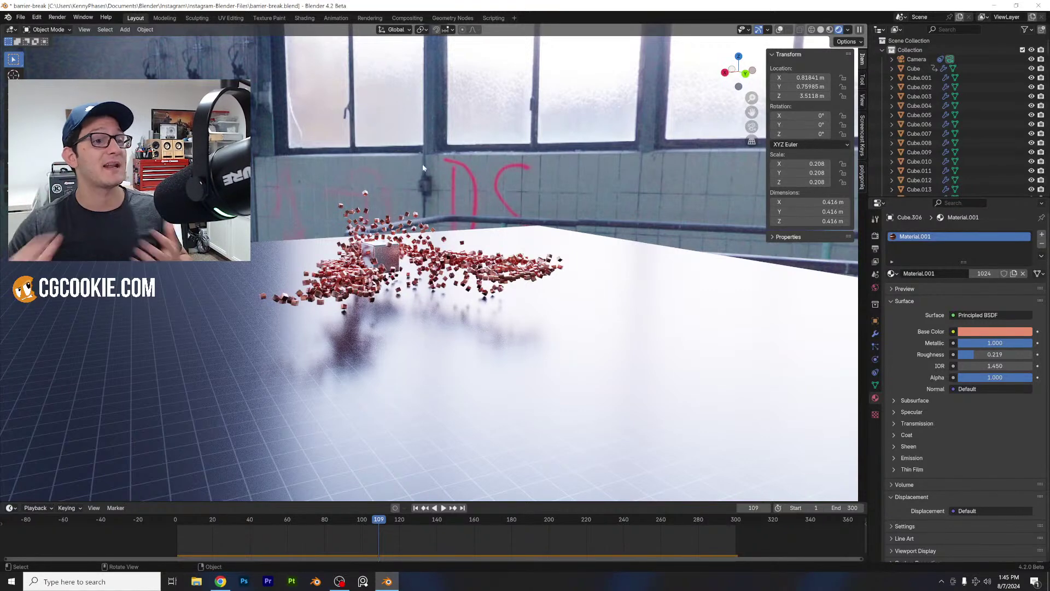
middle_drag(357, 164, 415, 219)
key(KP_0)
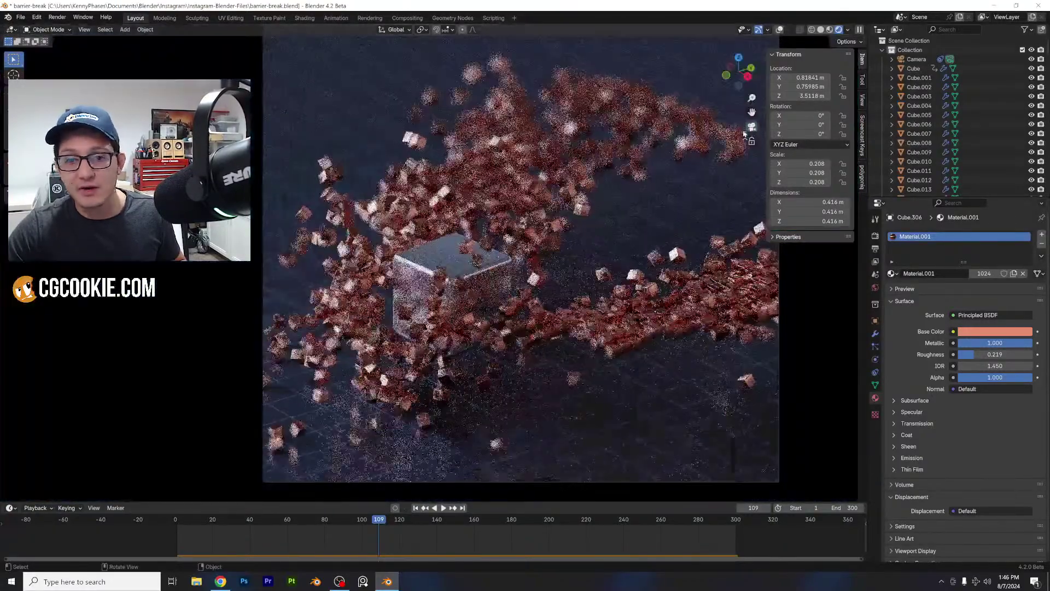
- Examine the scattered small cubes and the large metal cube from other angles at frame 109, and return to the camera view
scroll(441, 307, up, 1)
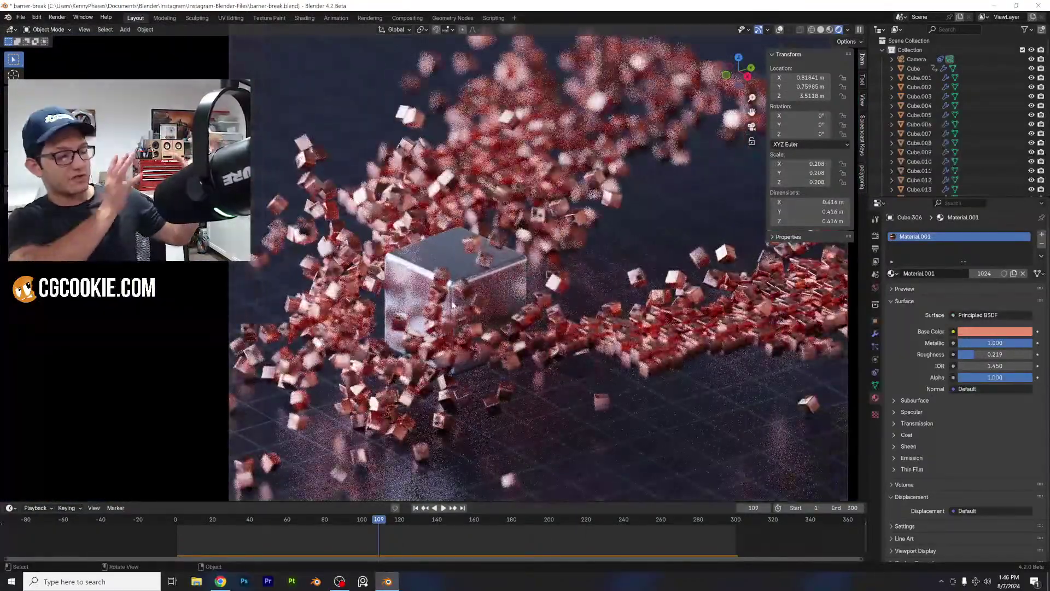
scroll(452, 305, down, 1)
middle_drag(452, 305, 465, 206)
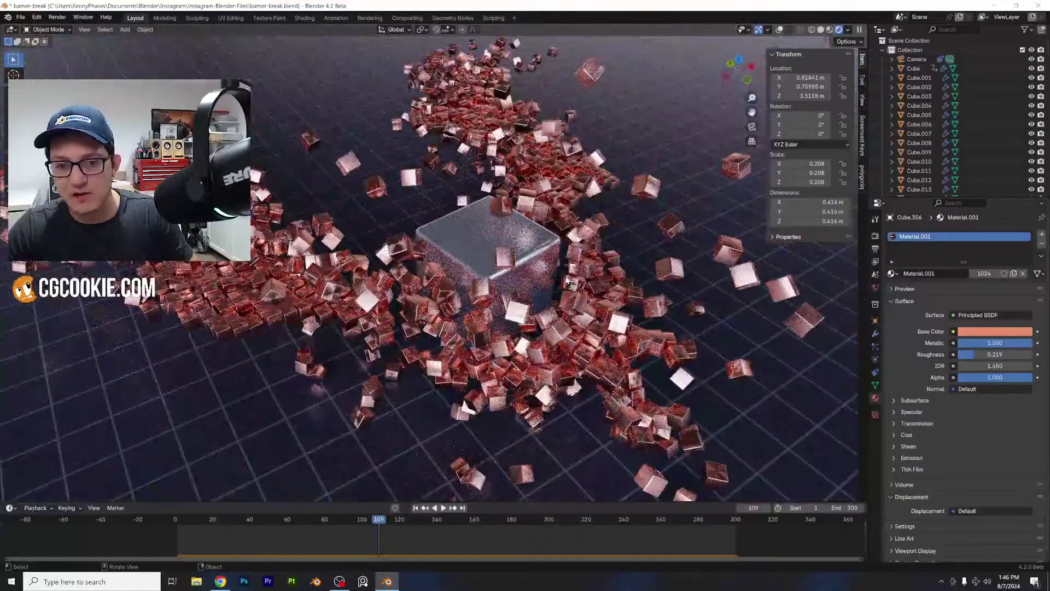
middle_drag(539, 262, 638, 223)
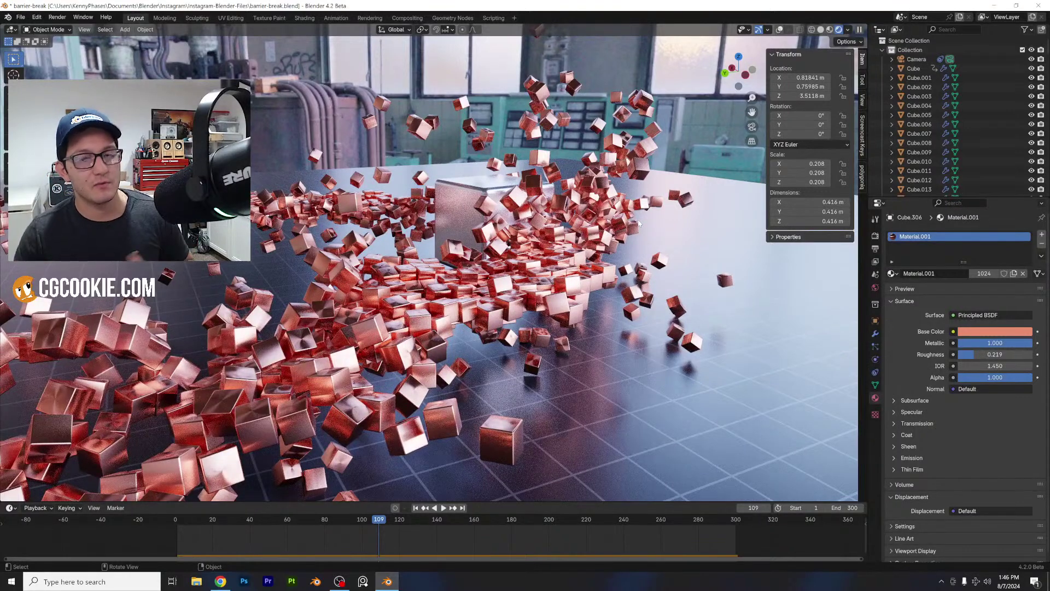
key(KP_0)
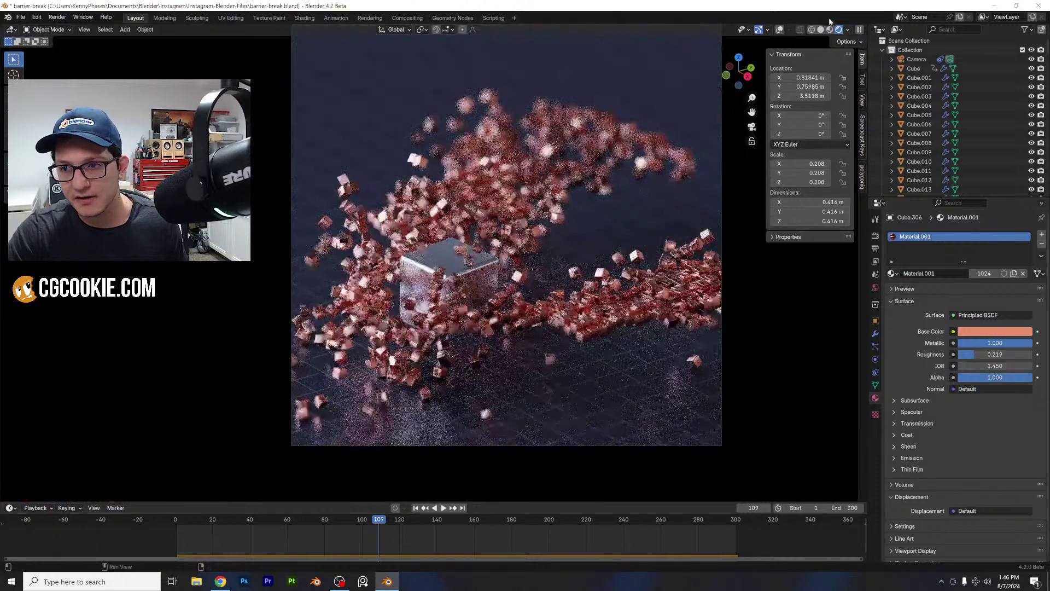
- Switch the viewport to Solid shading and play the simulation from frame 2, stopping at frame 264
click(820, 29)
scroll(595, 310, up, 1)
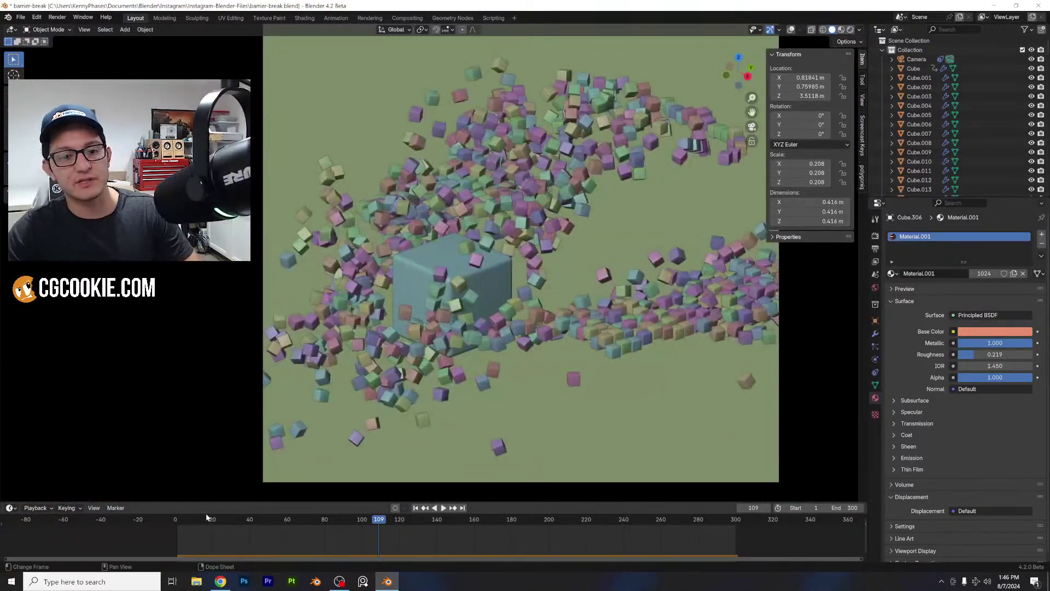
click(178, 523)
key(space)
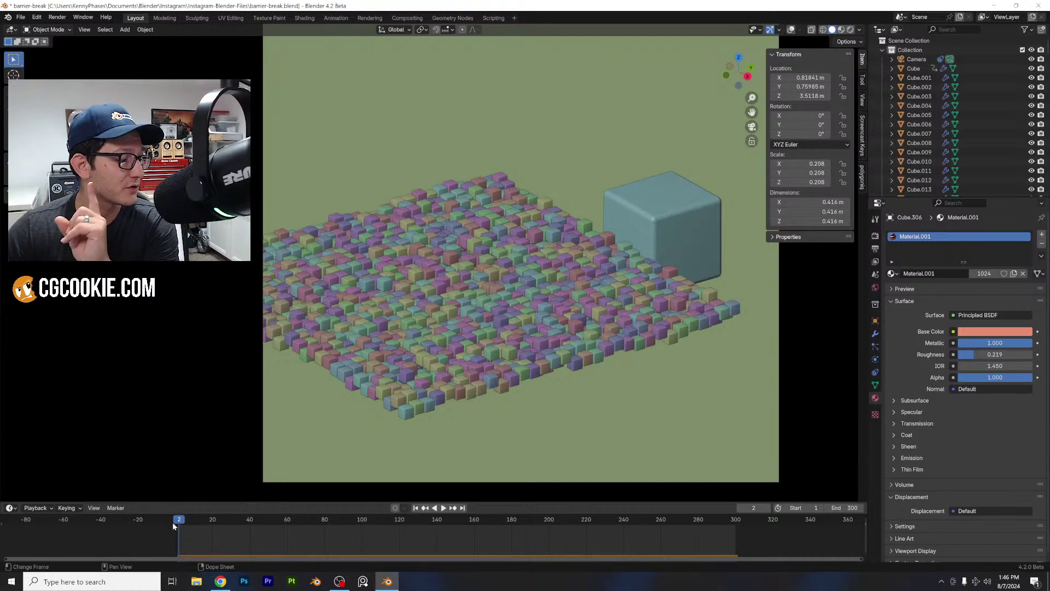
key(space)
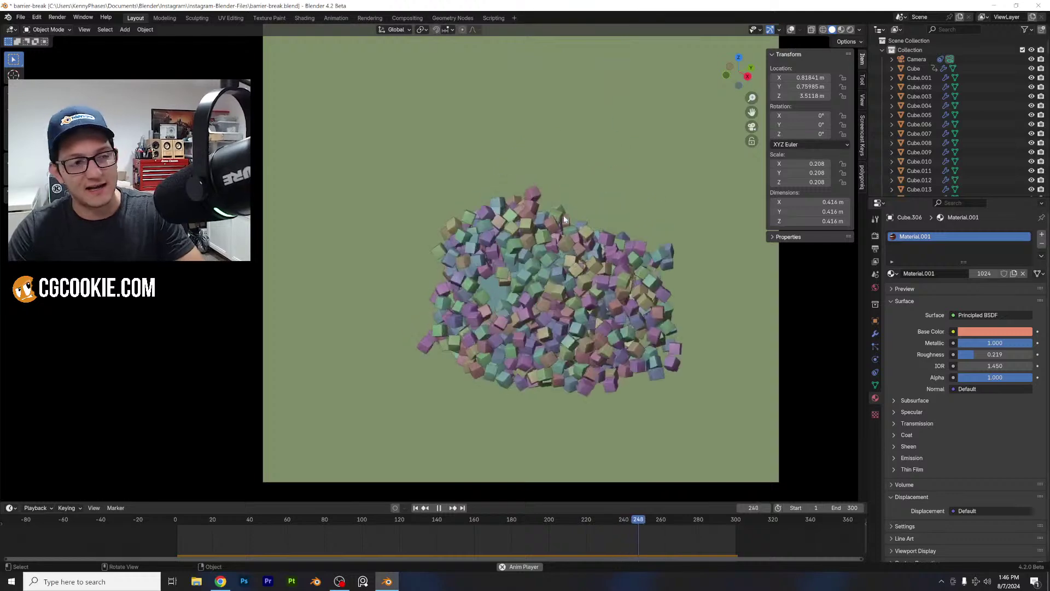
key(space)
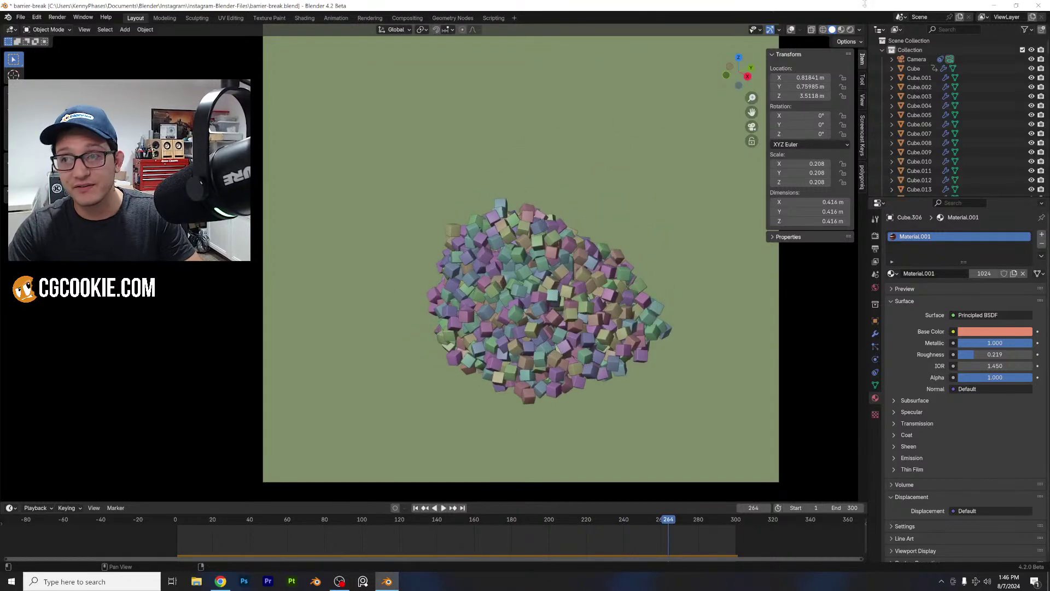
- Return to Rendered shading, go to frame 207, and view the column of small cubes
click(850, 29)
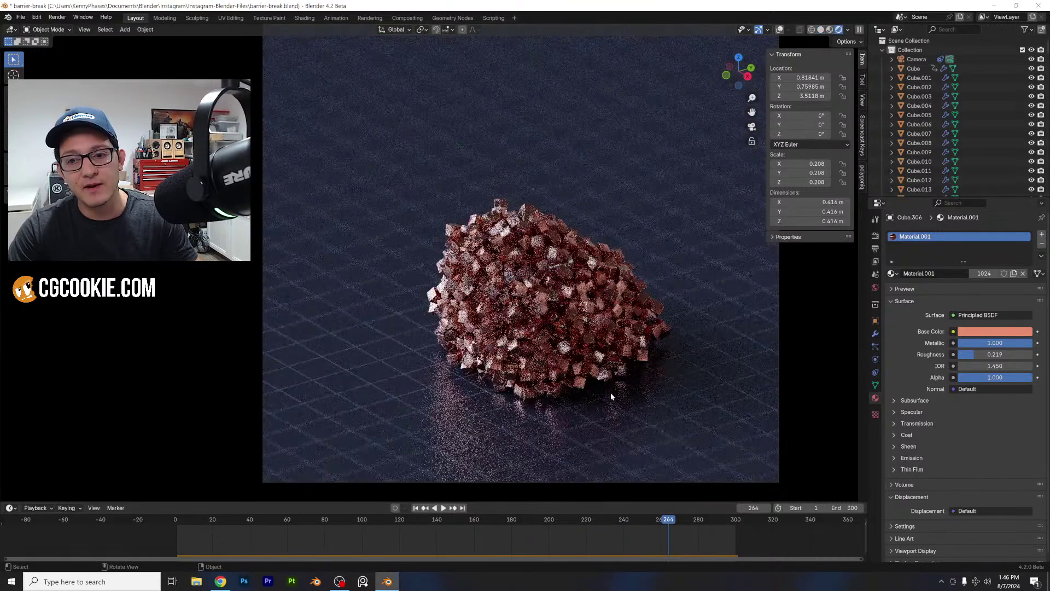
drag(668, 519, 566, 520)
scroll(488, 186, down, 2)
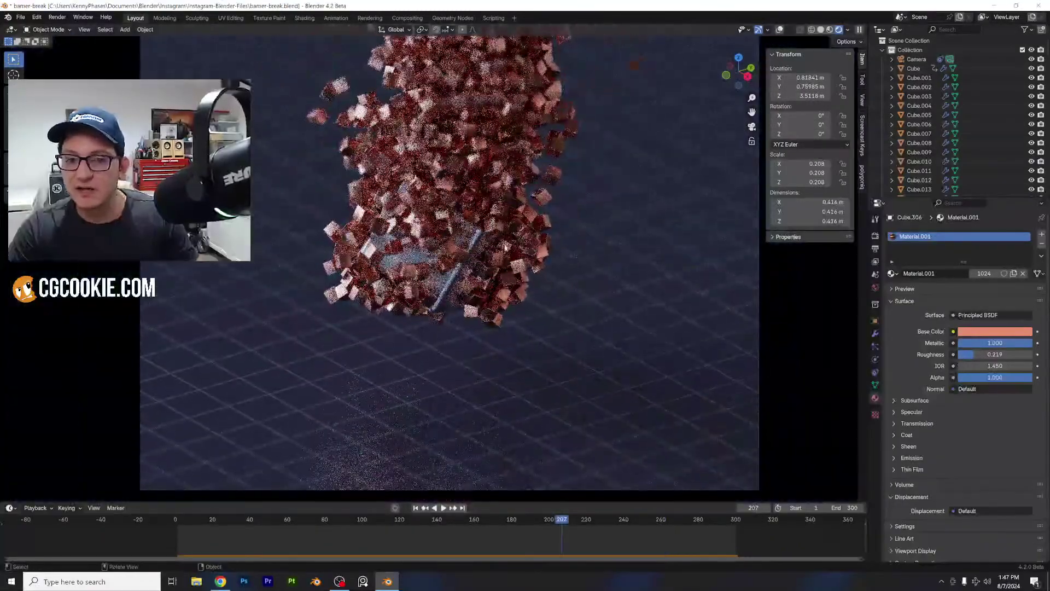
shift+middle_drag(486, 171, 486, 255)
shift+middle_drag(509, 203, 515, 258)
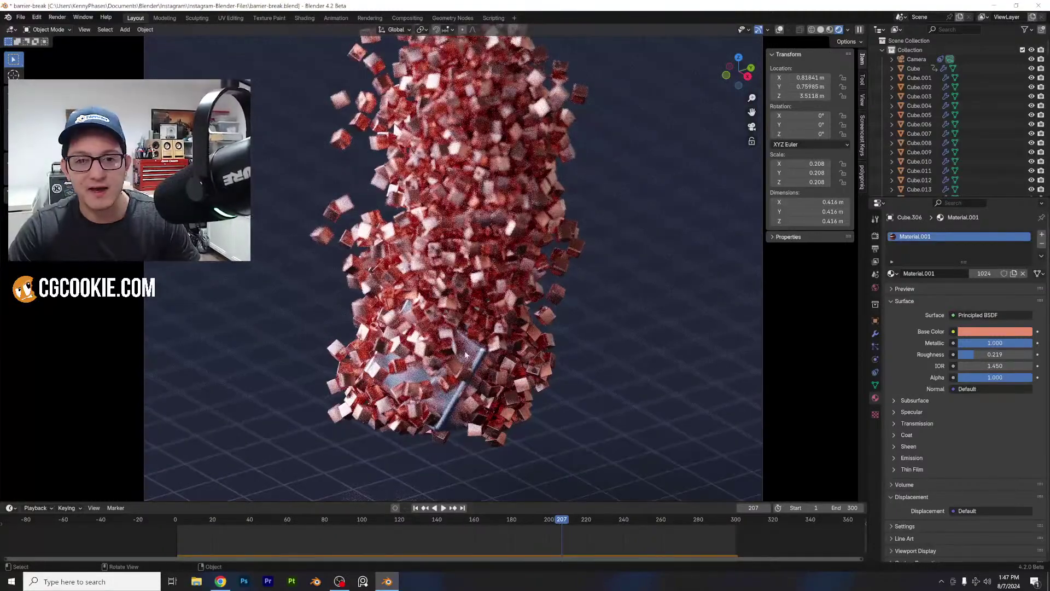
- Go to frame 160, examine the large metal cube and the small cubes around it up close, and return to the full camera view
click(473, 520)
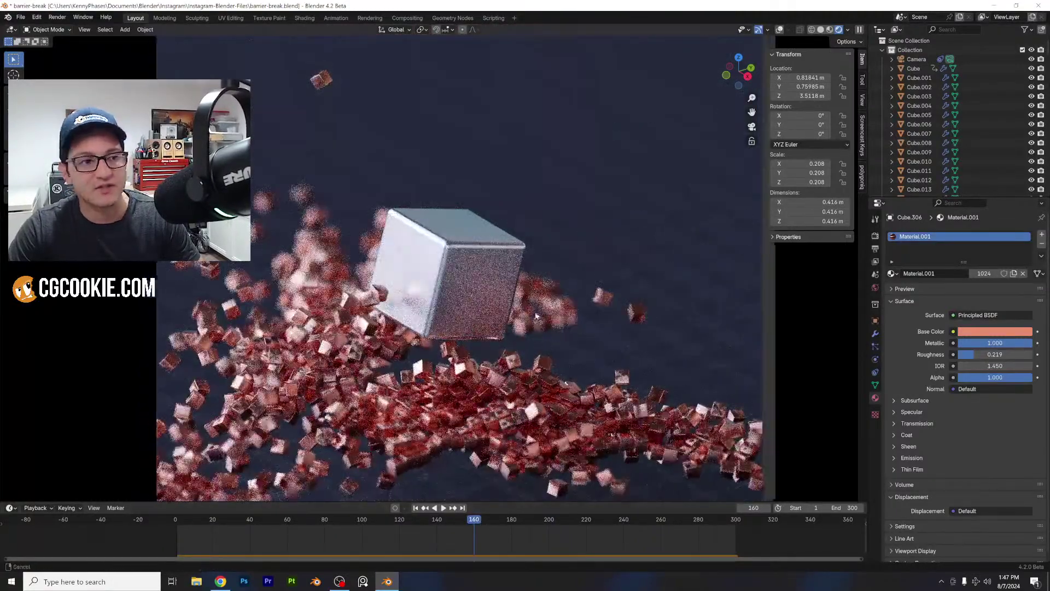
shift+middle_drag(511, 328, 592, 249)
scroll(585, 250, up, 3)
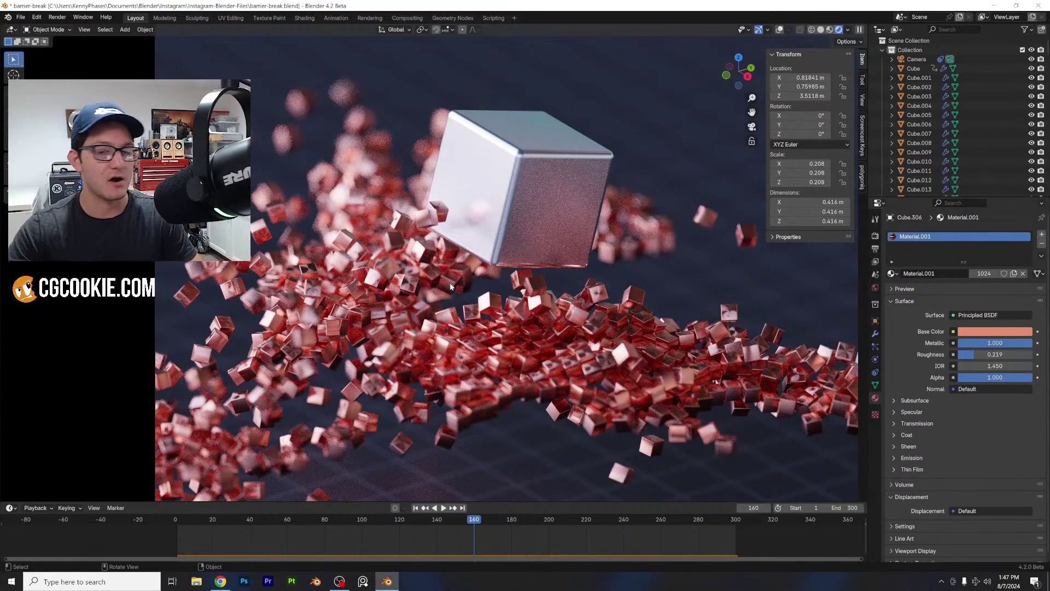
scroll(444, 287, up, 2)
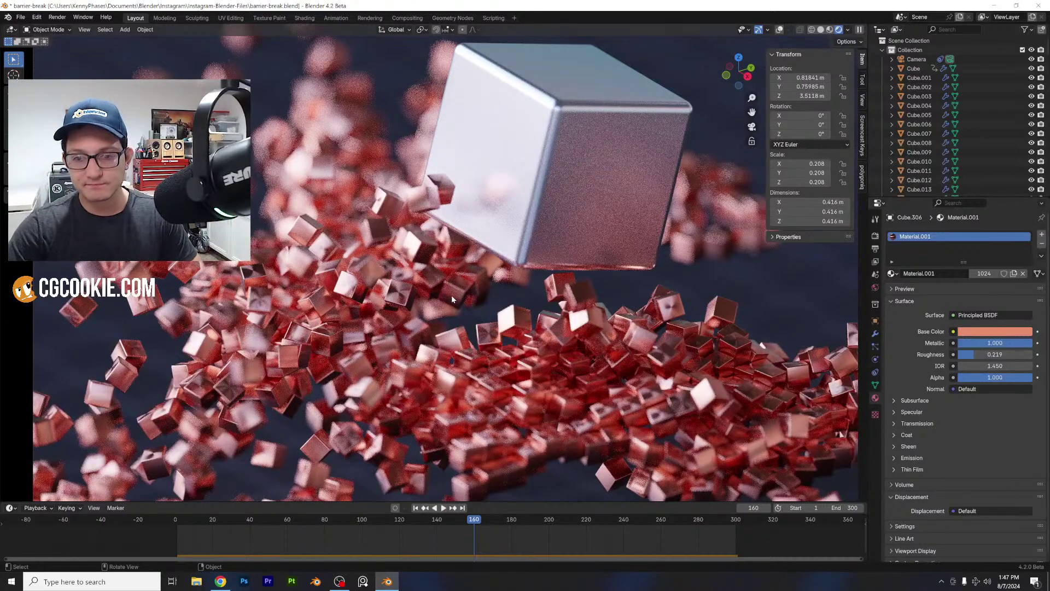
scroll(451, 294, up, 1)
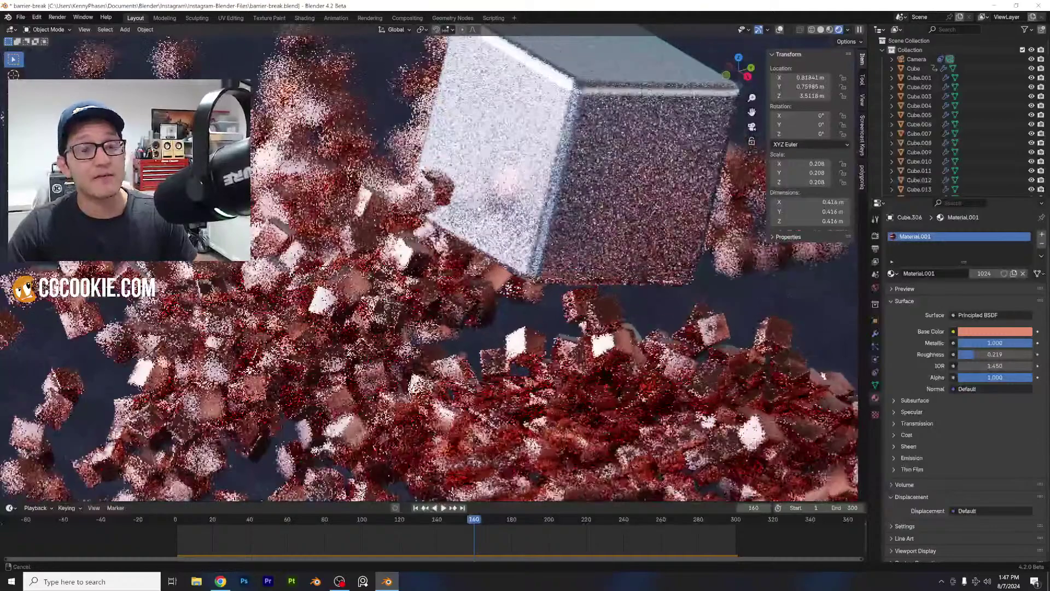
shift+middle_drag(466, 231, 461, 244)
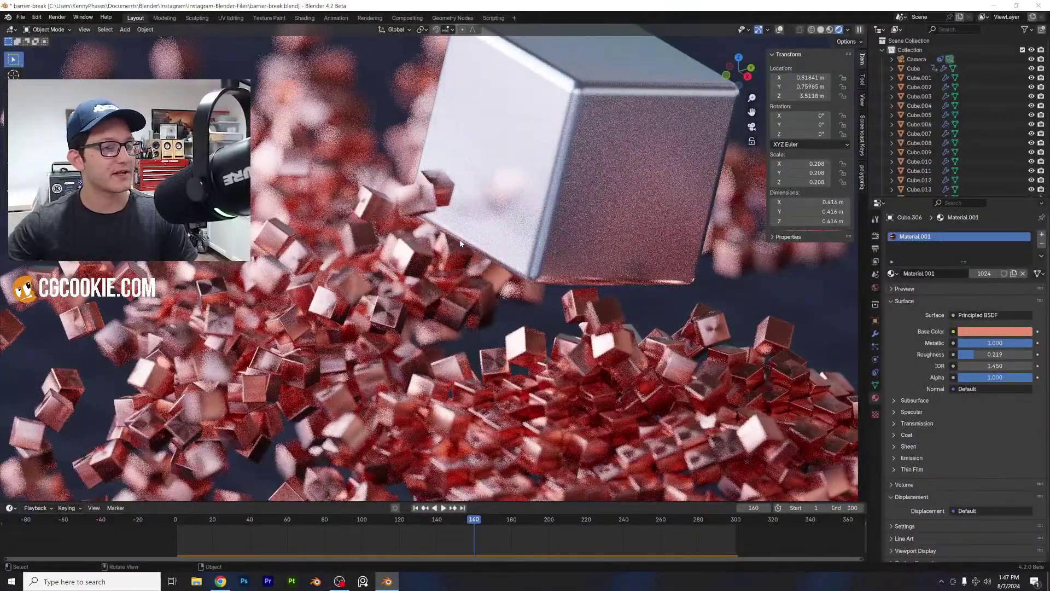
key(KP_0)
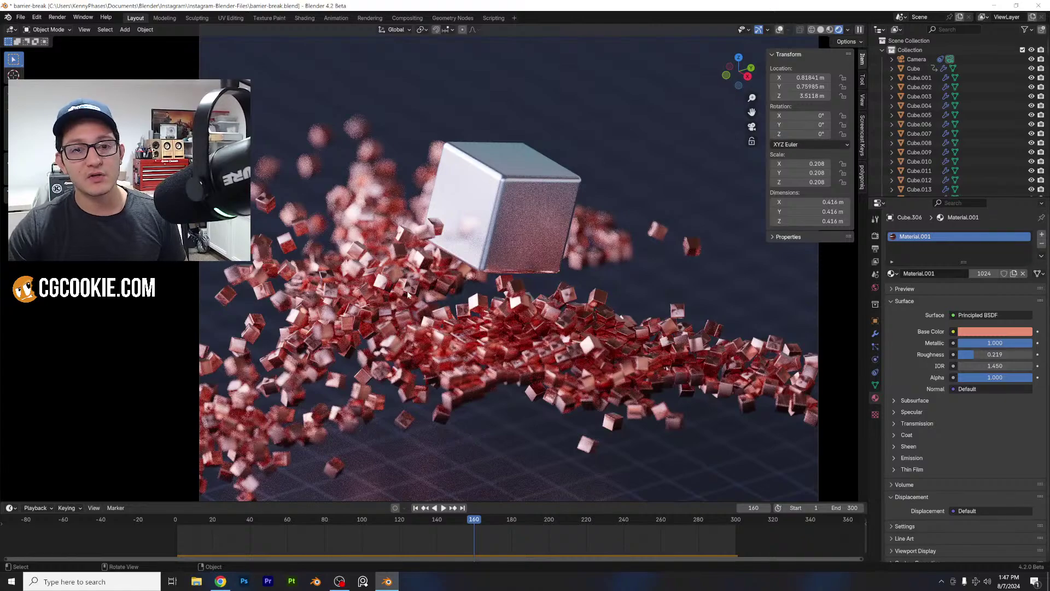
- Go to frame 140, examine the depth of field on the flying cubes up close, and show the whole camera frame again
drag(449, 520, 437, 520)
scroll(423, 210, up, 3)
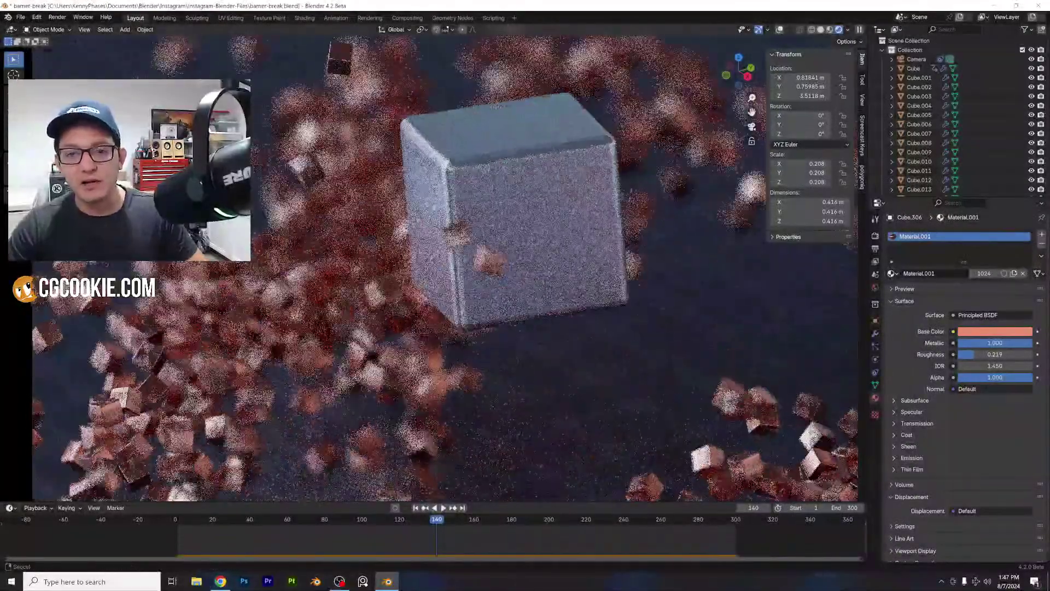
shift+middle_drag(369, 80, 467, 249)
scroll(413, 176, up, 1)
scroll(468, 250, up, 1)
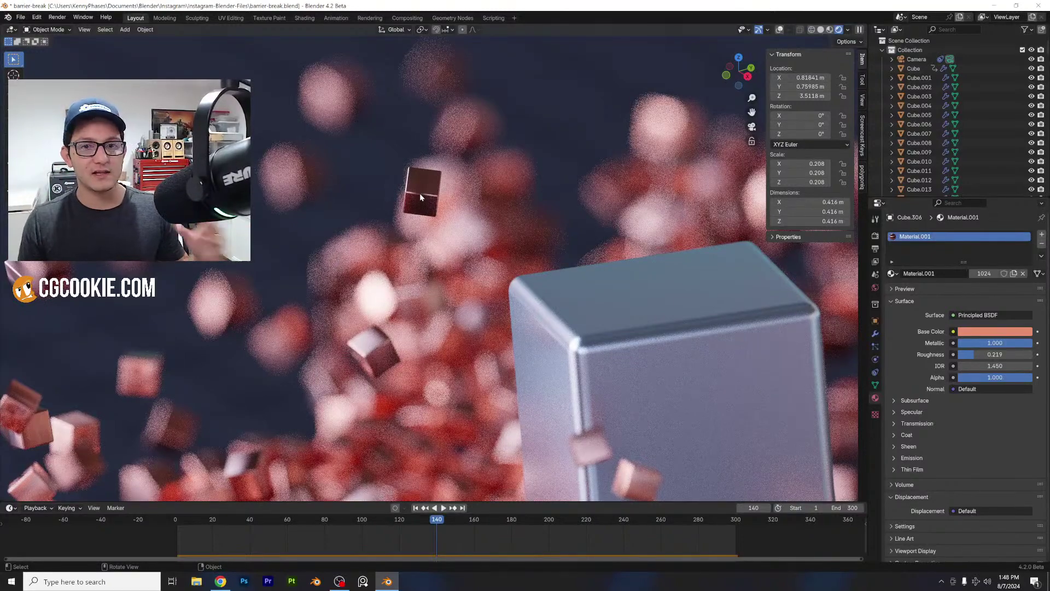
scroll(382, 215, down, 5)
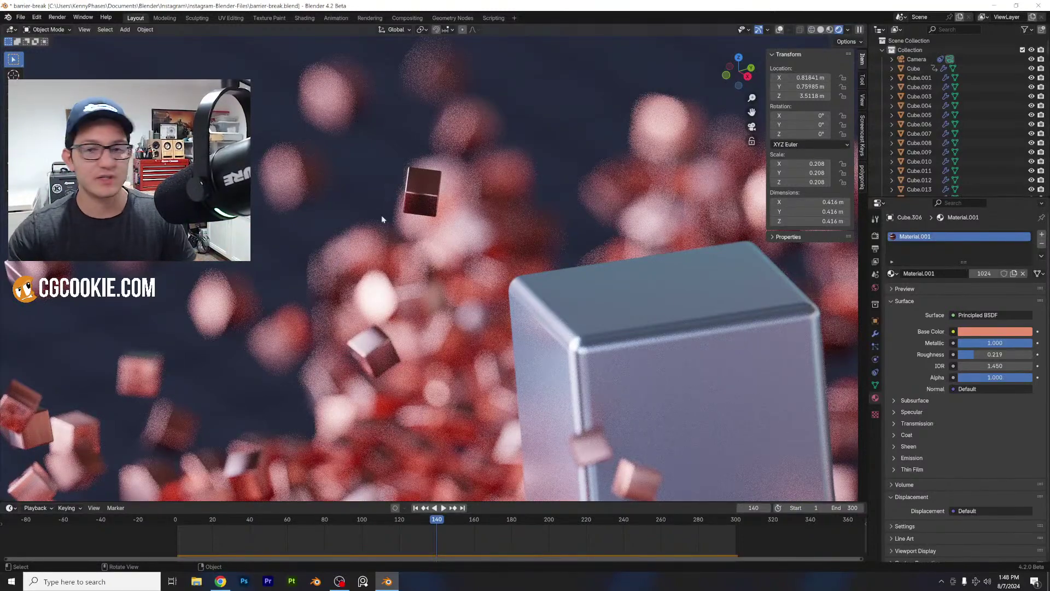
shift+middle_drag(520, 368, 466, 262)
scroll(509, 297, down, 1)
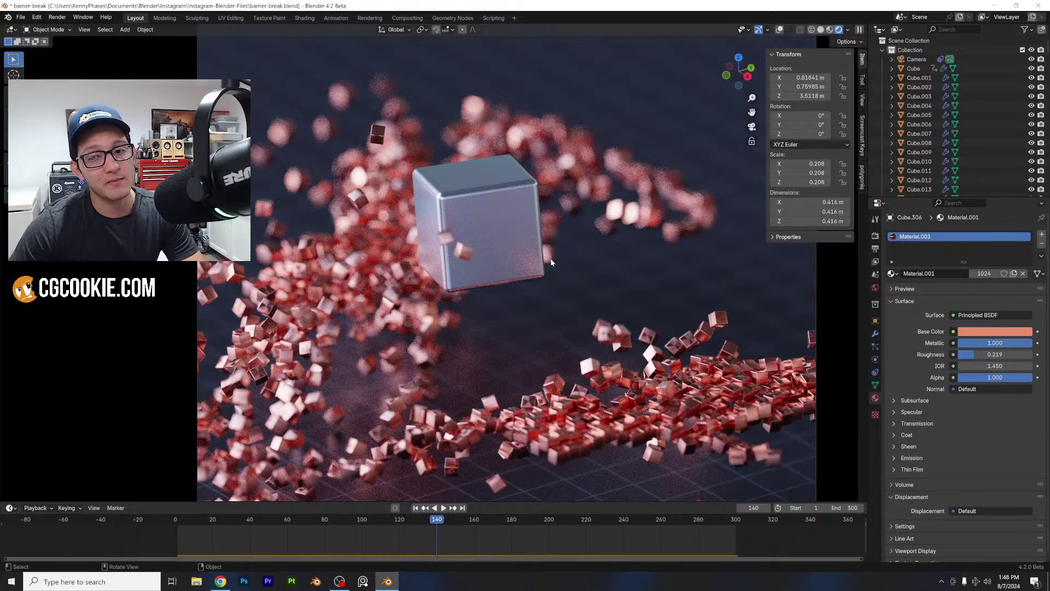
scroll(550, 258, down, 1)
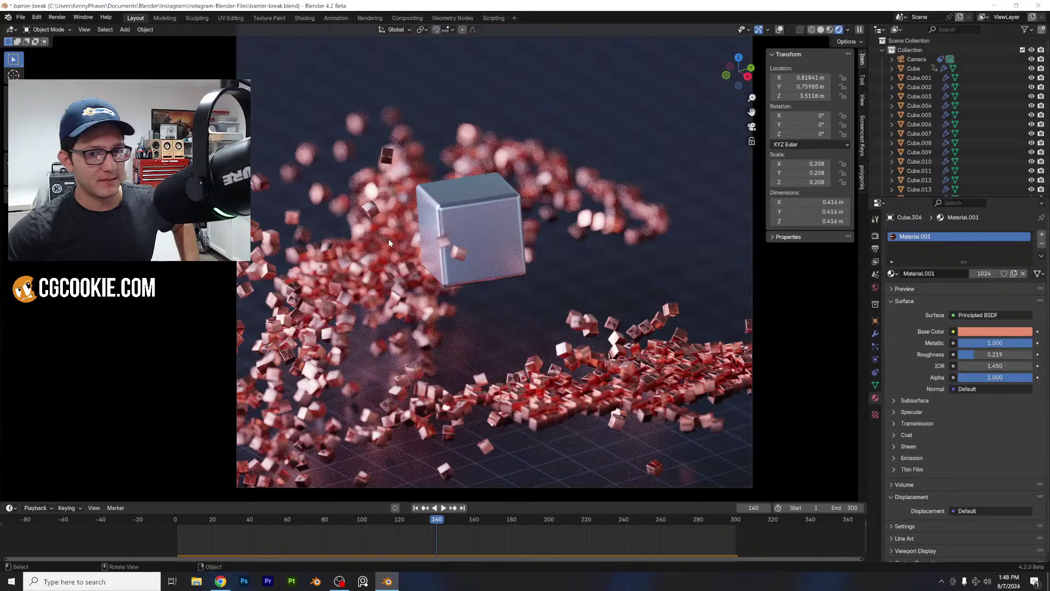
- Start opening another file and save the changes to barrier-break.blend
click(21, 16)
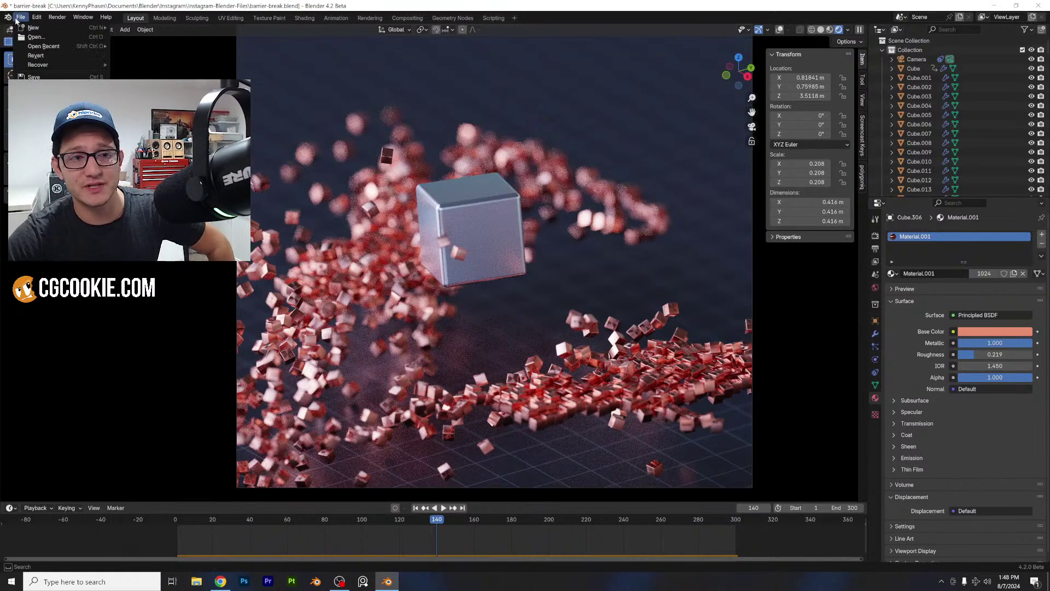
click(39, 37)
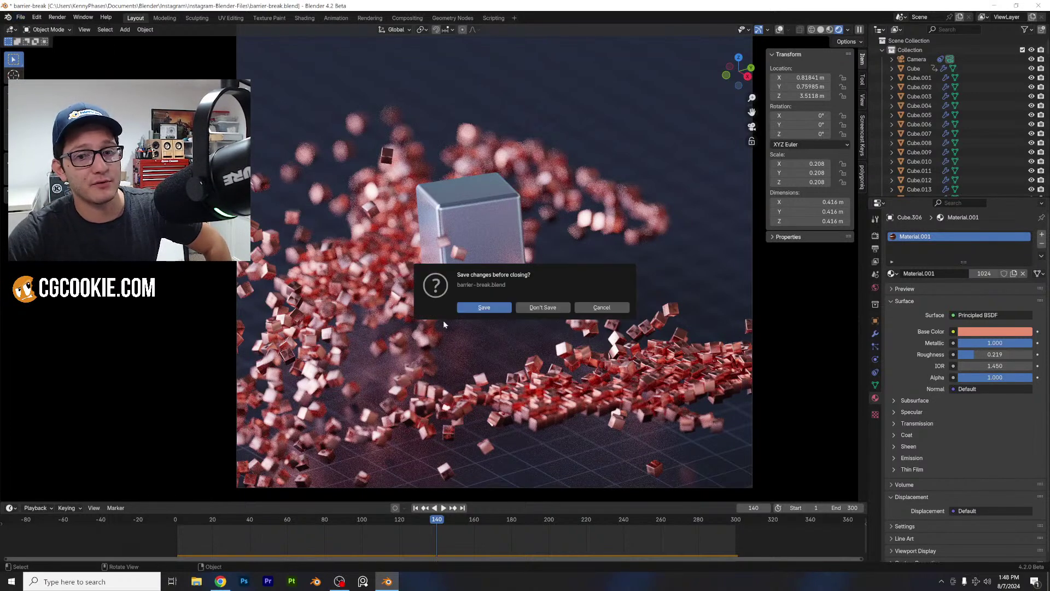
click(476, 307)
- Find Coin-Drops.blend in the Instagram-Blender-Files folder and open it
scroll(761, 282, down, 10)
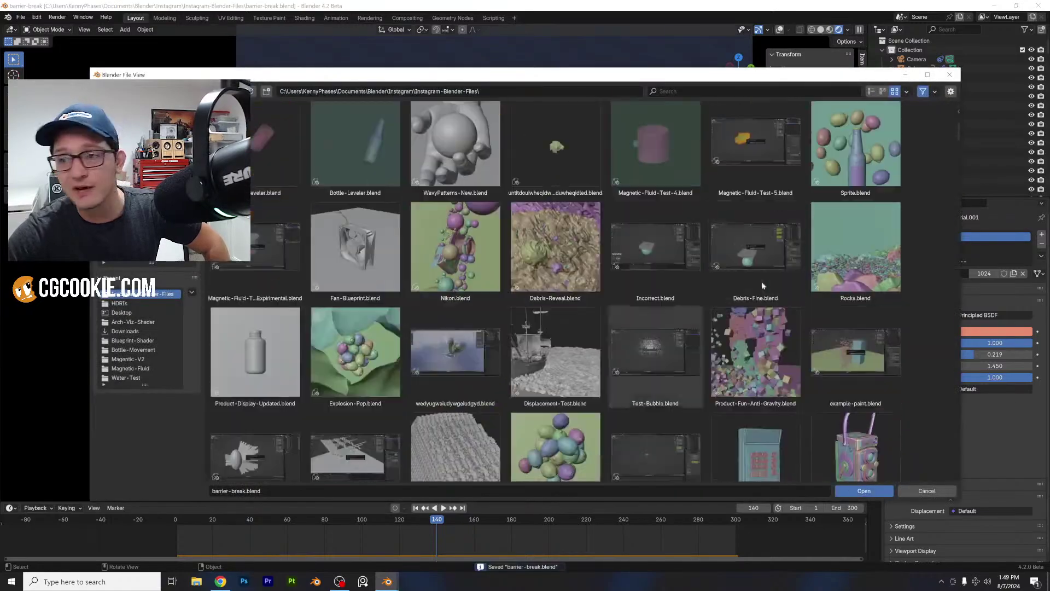
scroll(948, 244, down, 10)
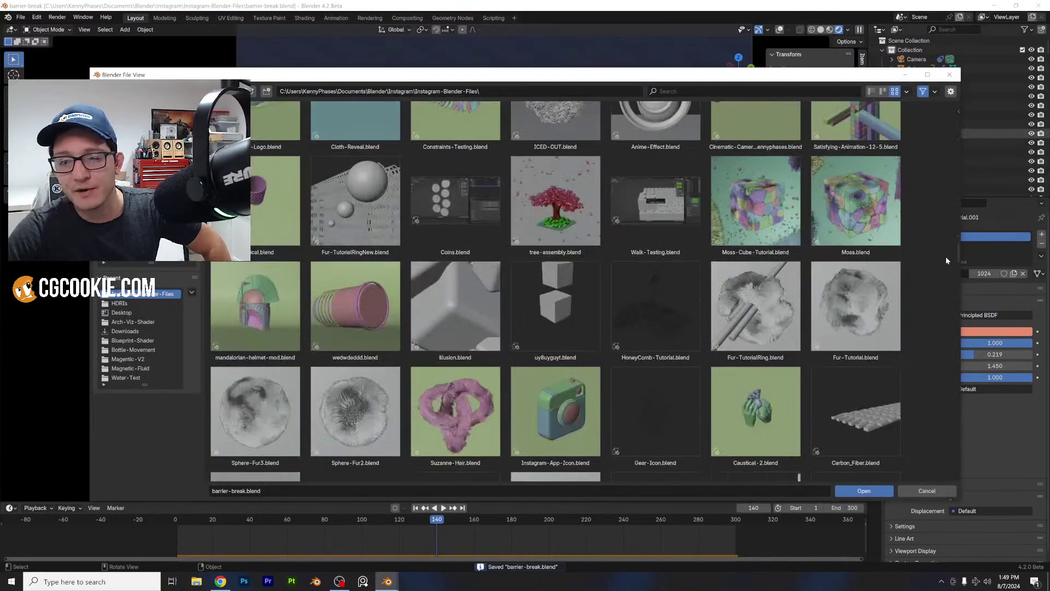
scroll(933, 330, down, 15)
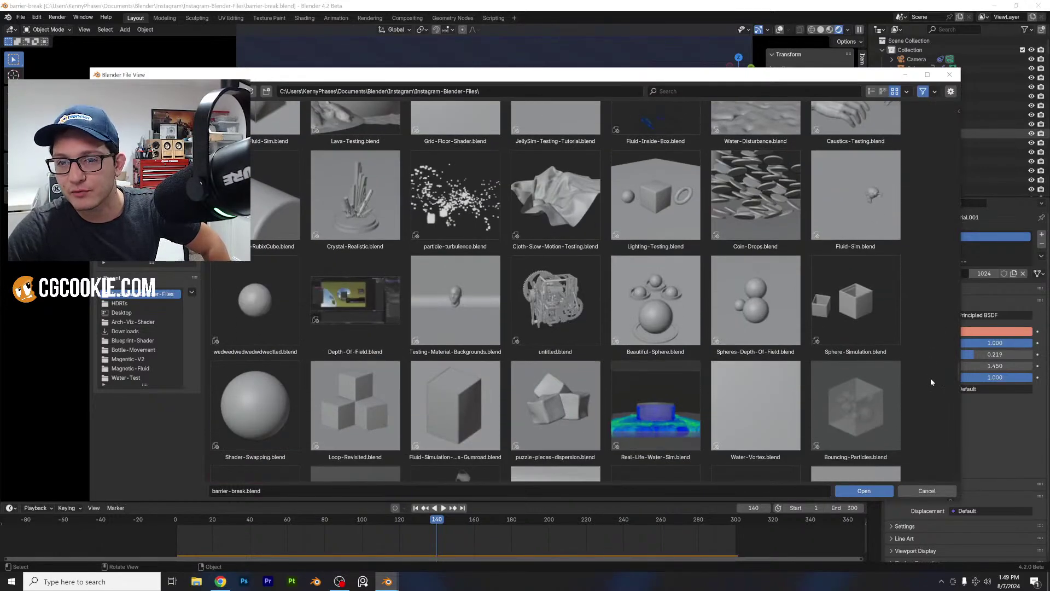
scroll(929, 379, up, 3)
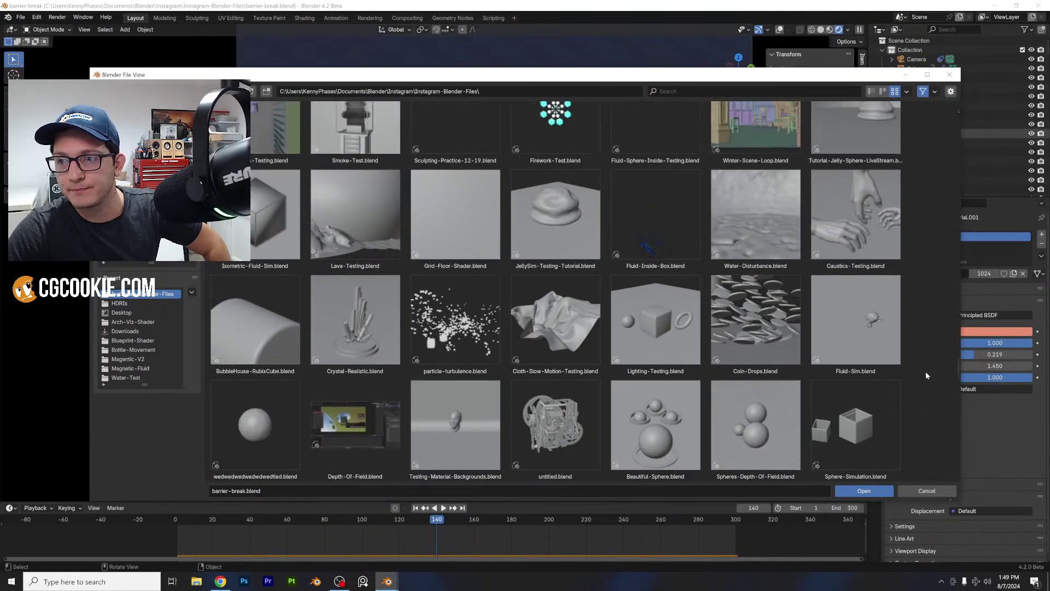
scroll(925, 372, down, 8)
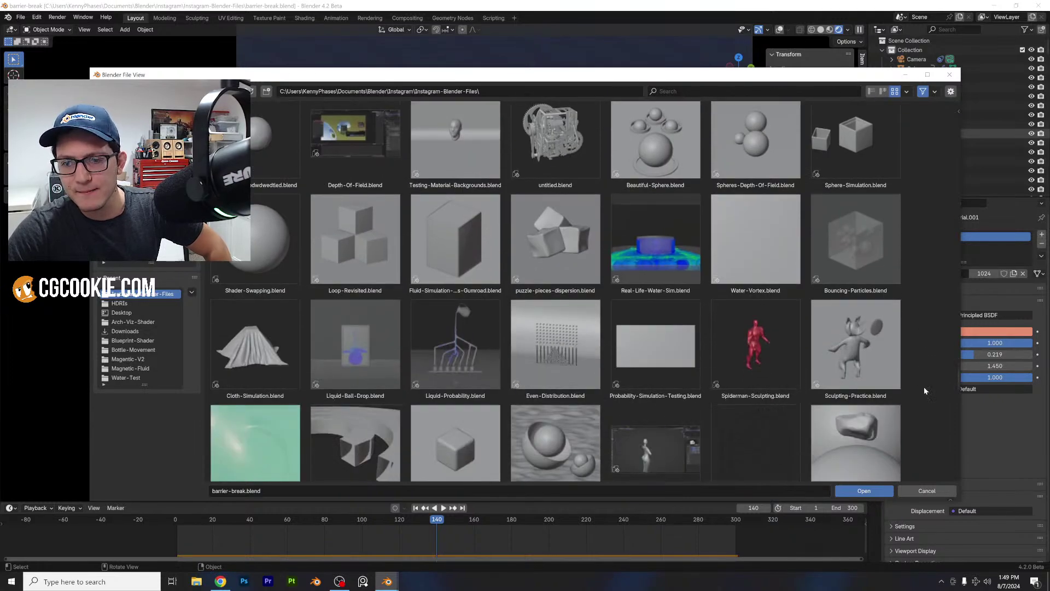
scroll(924, 390, down, 2)
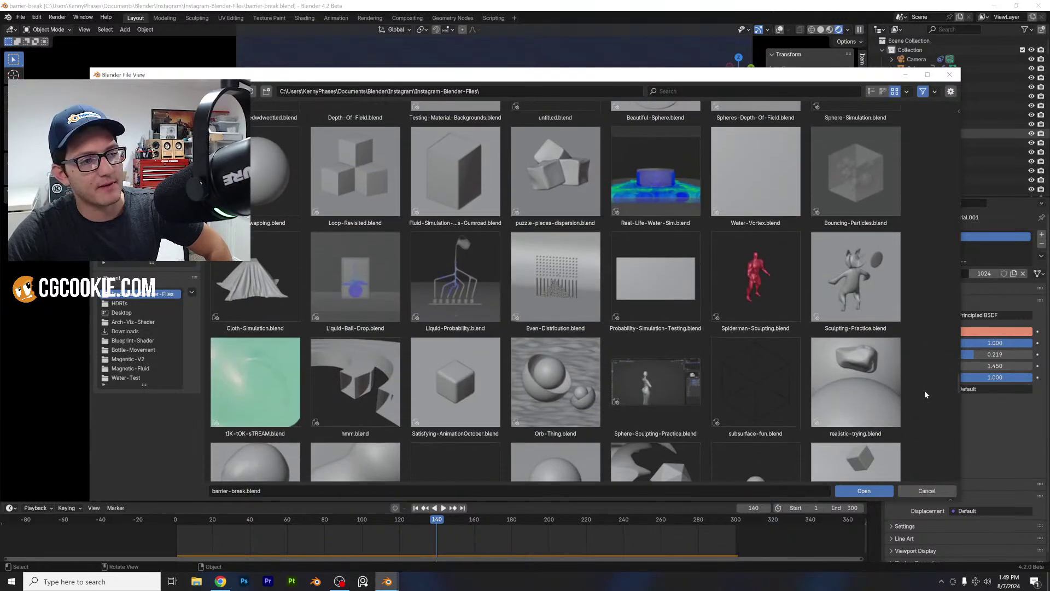
scroll(924, 394, down, 1)
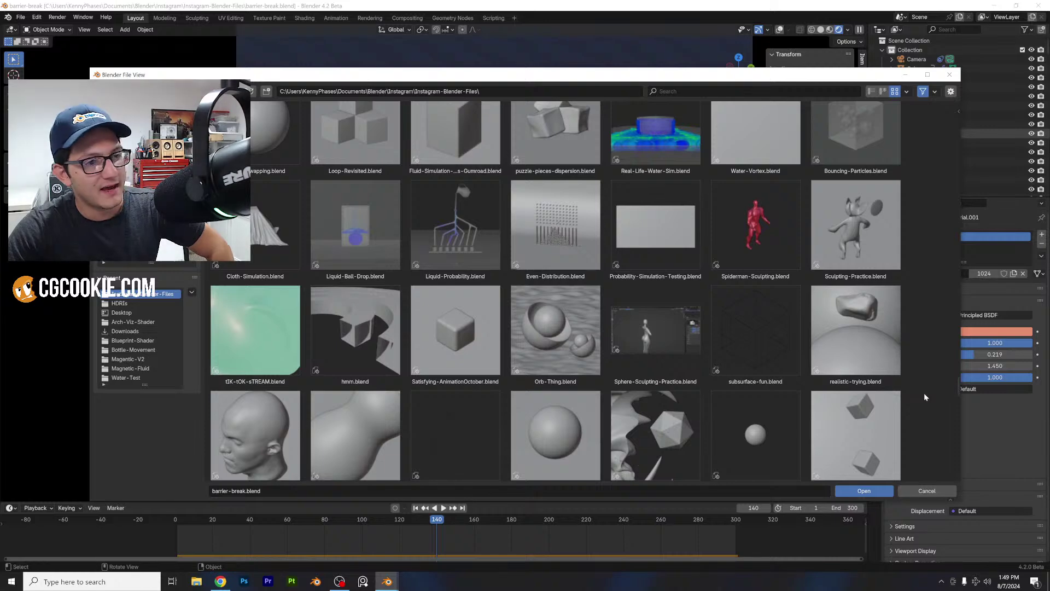
scroll(923, 394, down, 3)
scroll(924, 401, down, 2)
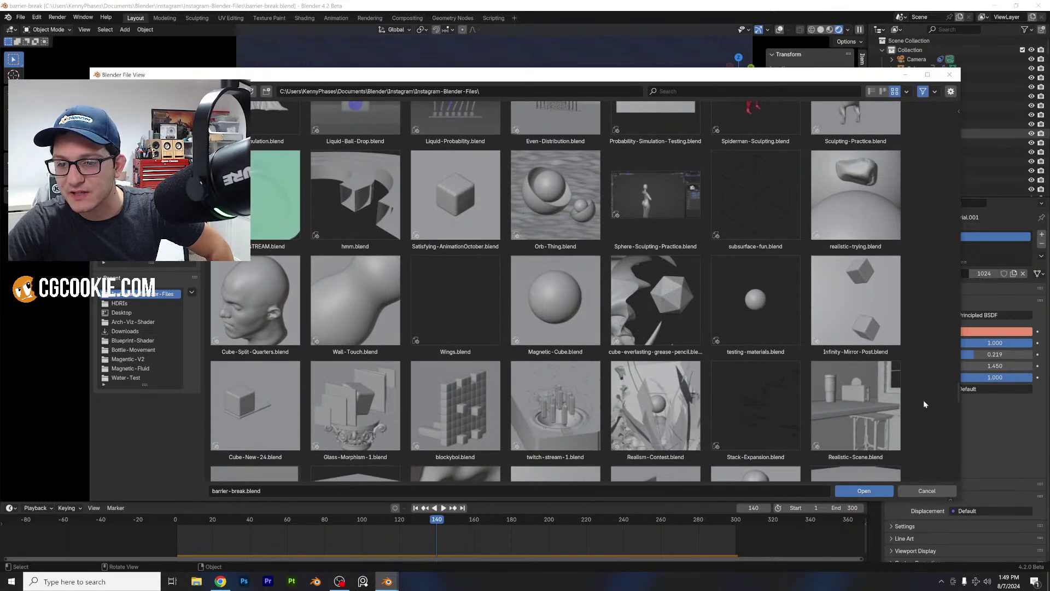
scroll(923, 402, up, 6)
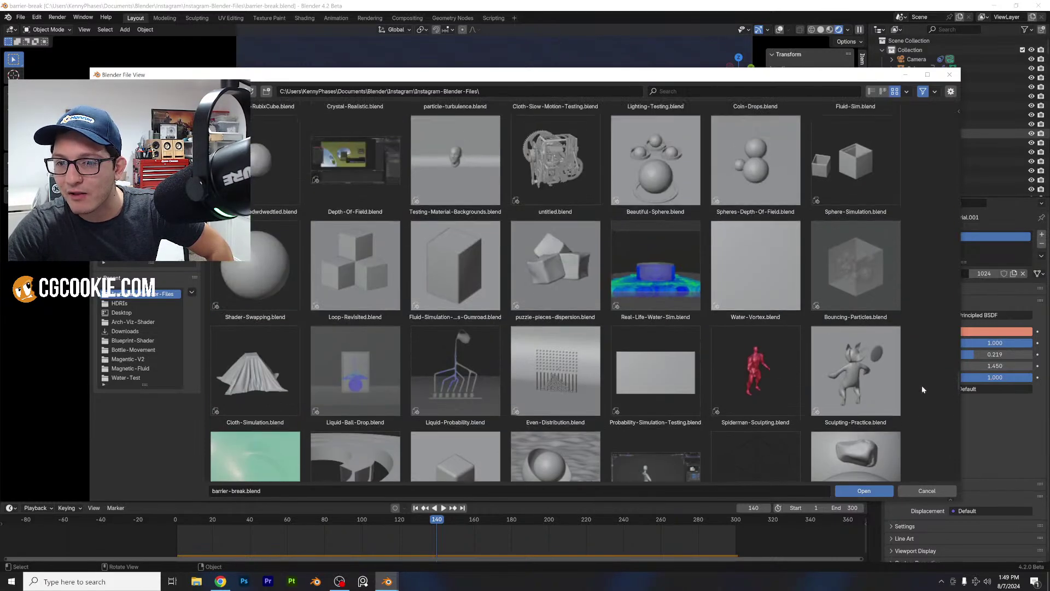
scroll(921, 383, up, 5)
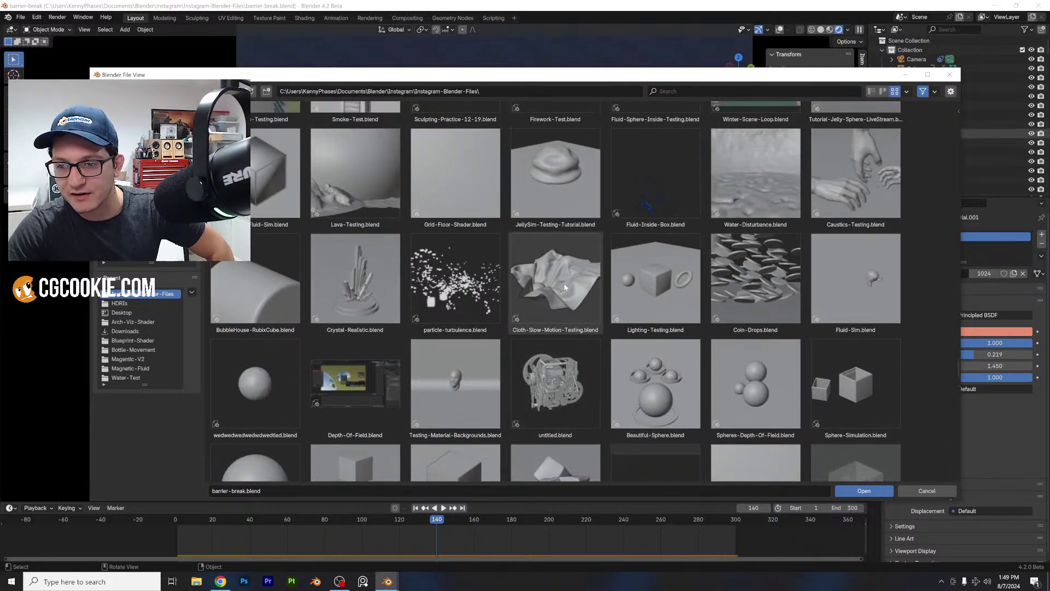
double_click(741, 277)
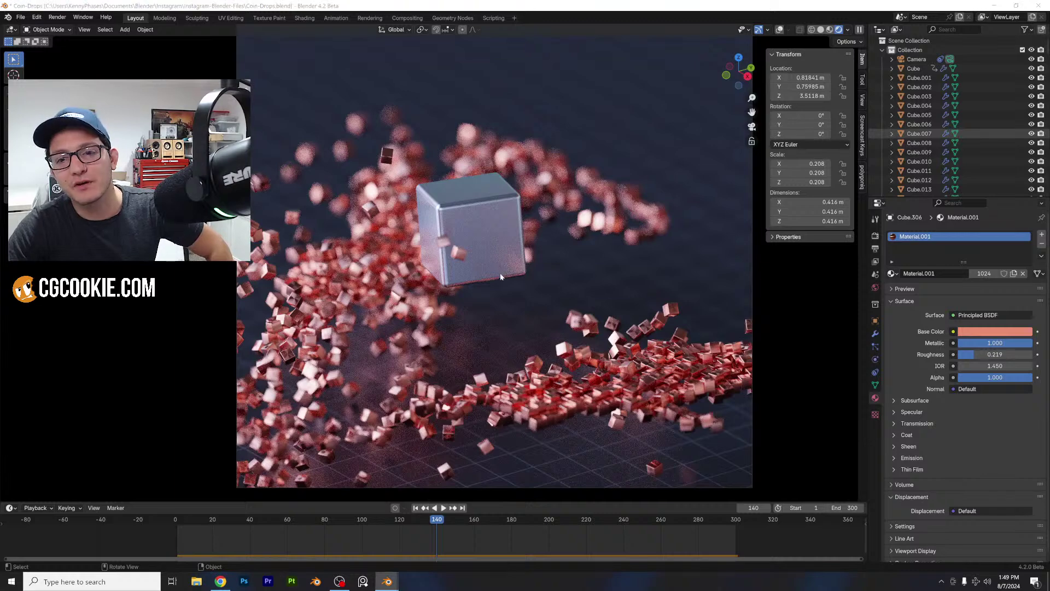
- Enlarge the camera frame of the falling coins in the viewport and go to frame 1
scroll(469, 284, down, 8)
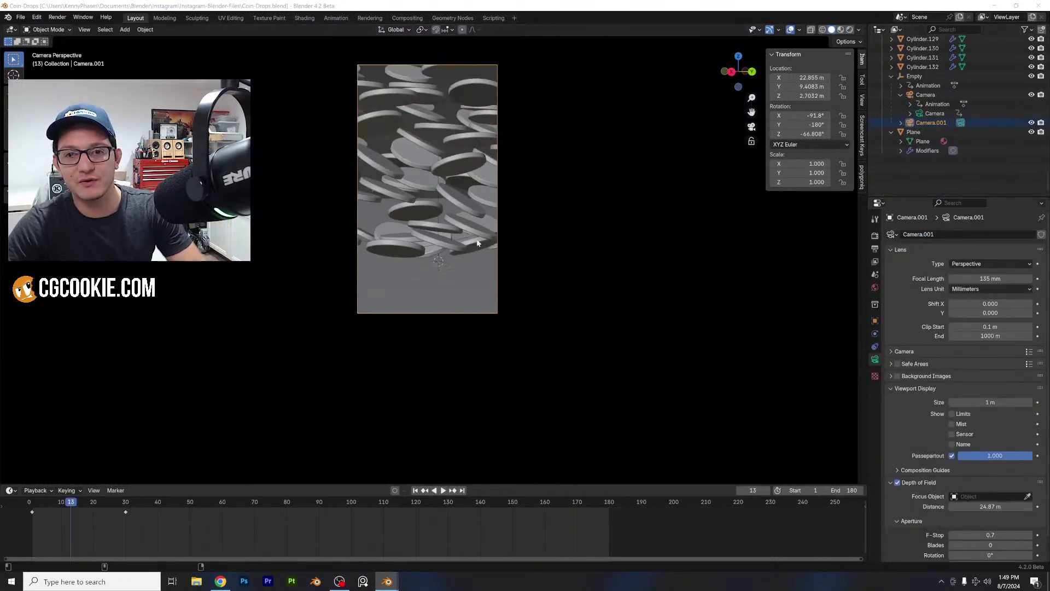
scroll(504, 200, up, 1)
shift+middle_drag(504, 201, 535, 249)
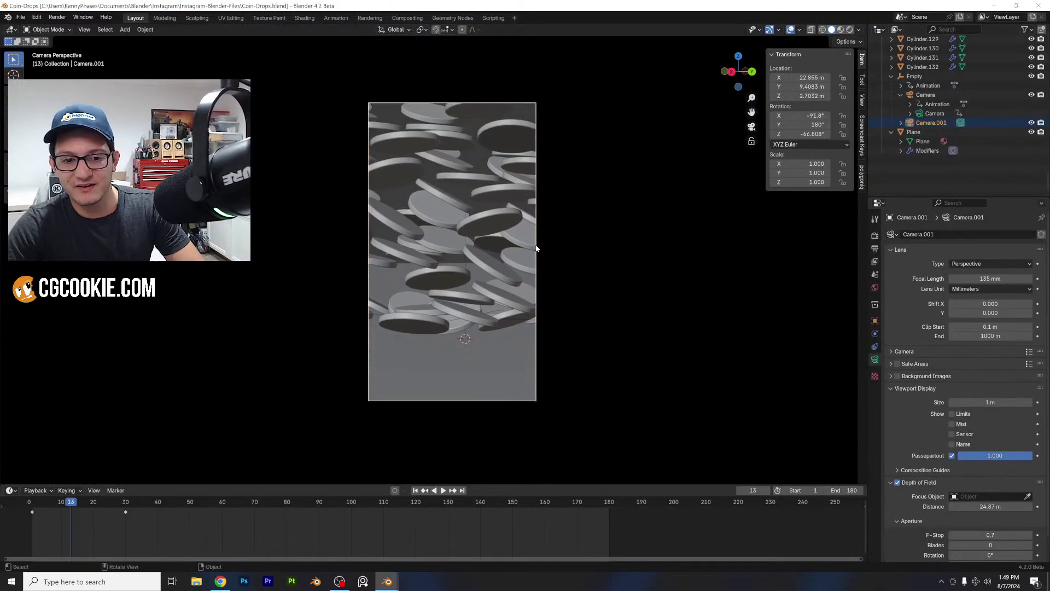
click(32, 502)
key(space)
scroll(536, 227, up, 2)
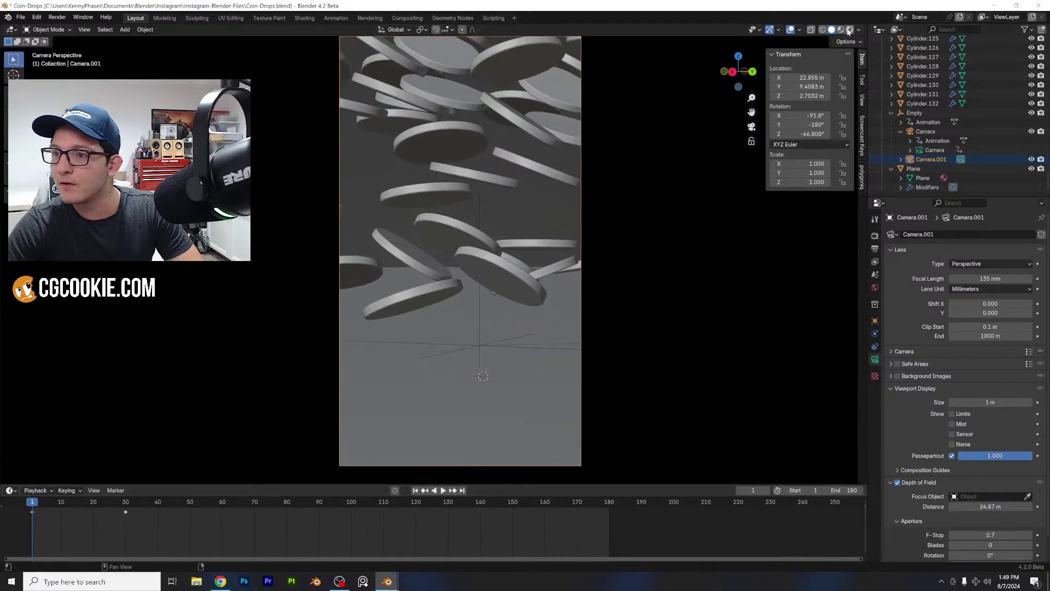
- Switch the viewport to Rendered shading and relink the world's environment texture to peppermint_powerplant_2_4k.hdr from the HDRIs folder
click(850, 30)
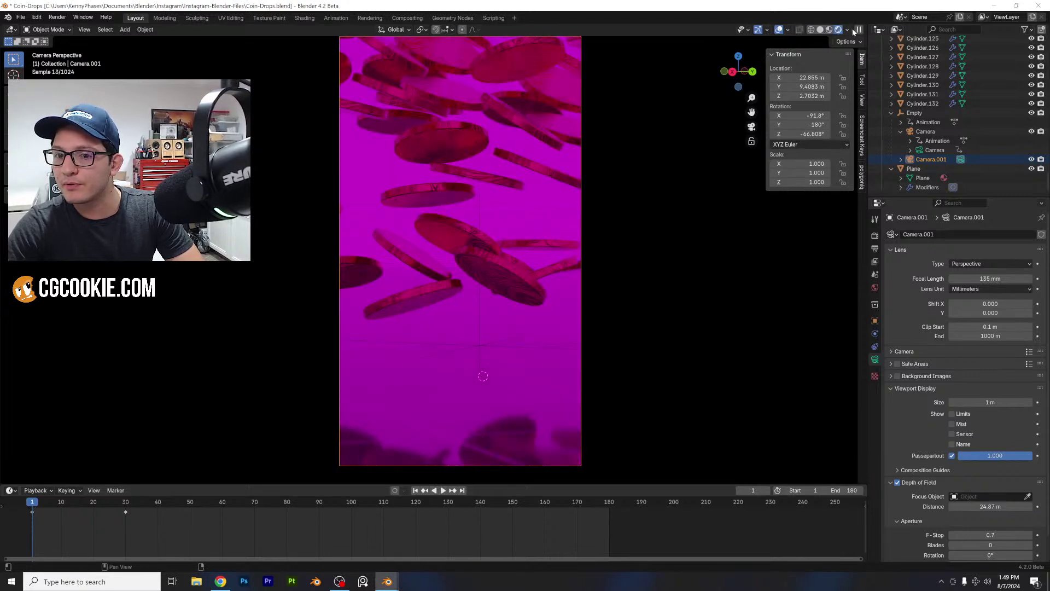
click(874, 288)
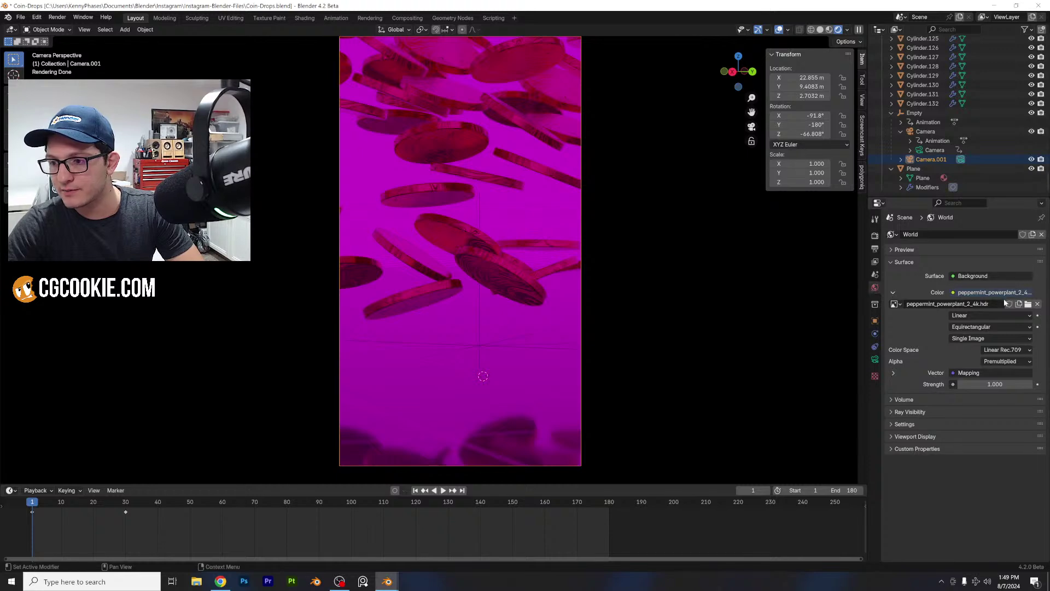
click(1027, 304)
click(129, 303)
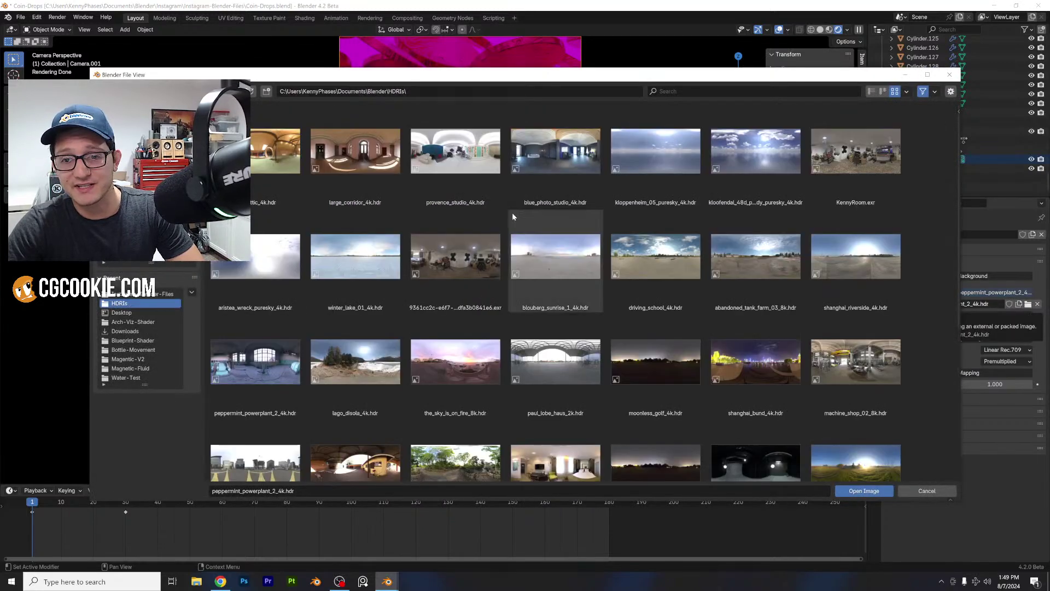
double_click(262, 366)
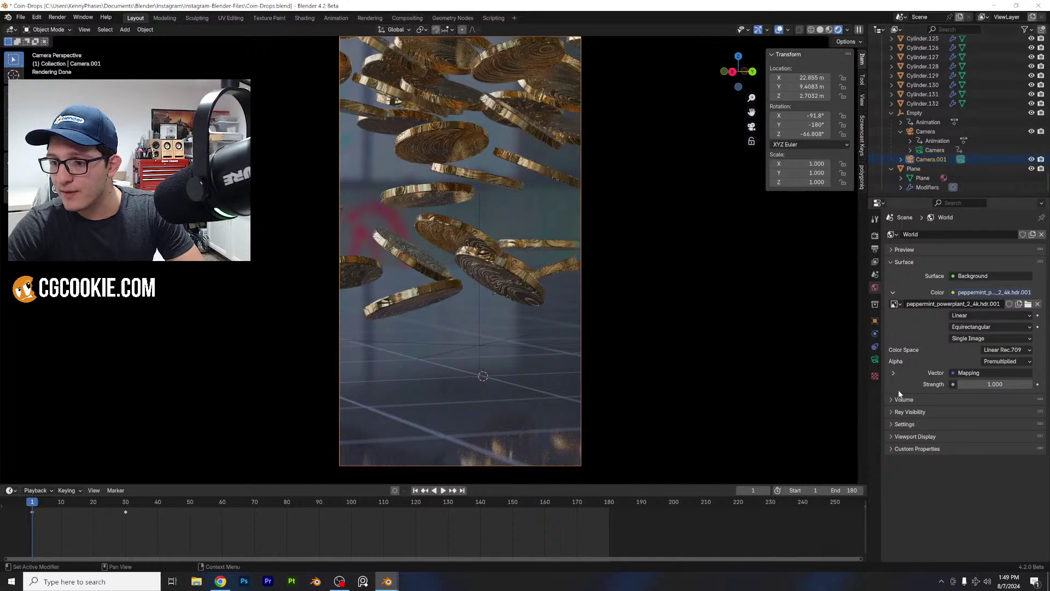
- Set the camera's passepartout to 0 and play the rendered coin animation from frame 1, stopping at frame 136
click(875, 359)
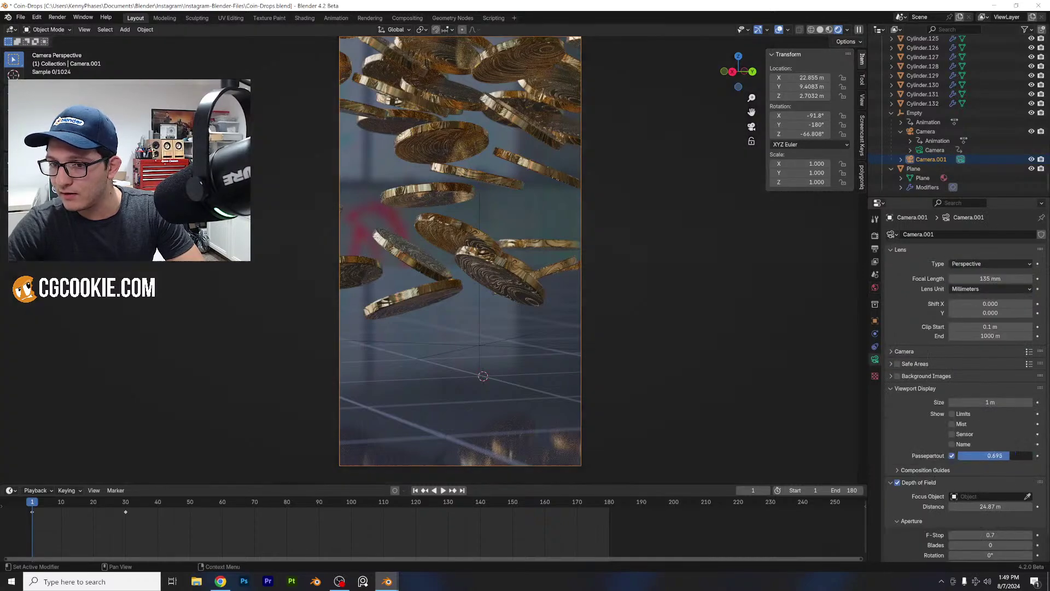
drag(978, 455, 958, 457)
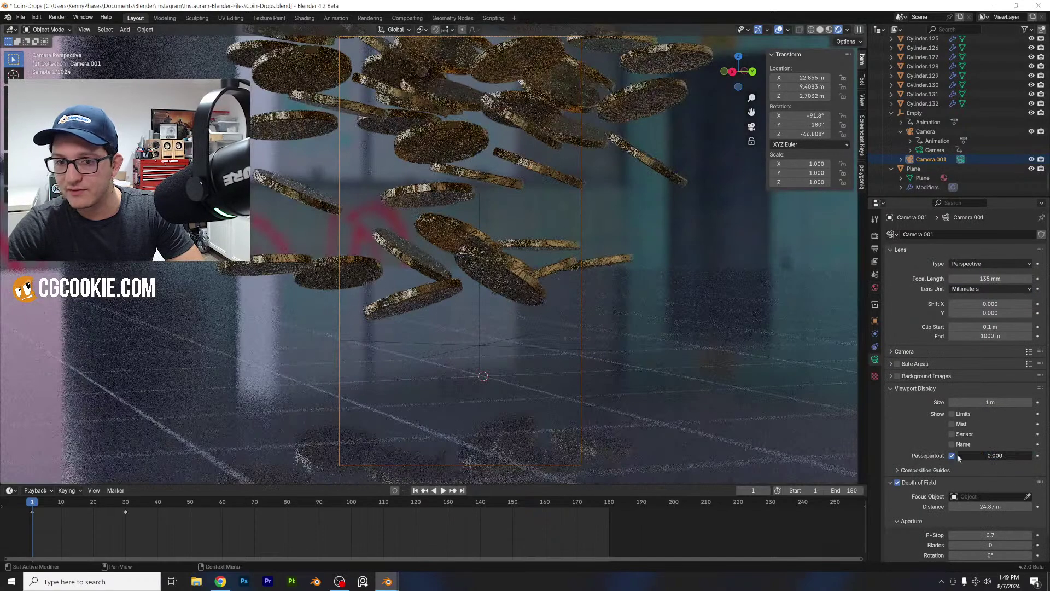
scroll(539, 285, down, 2)
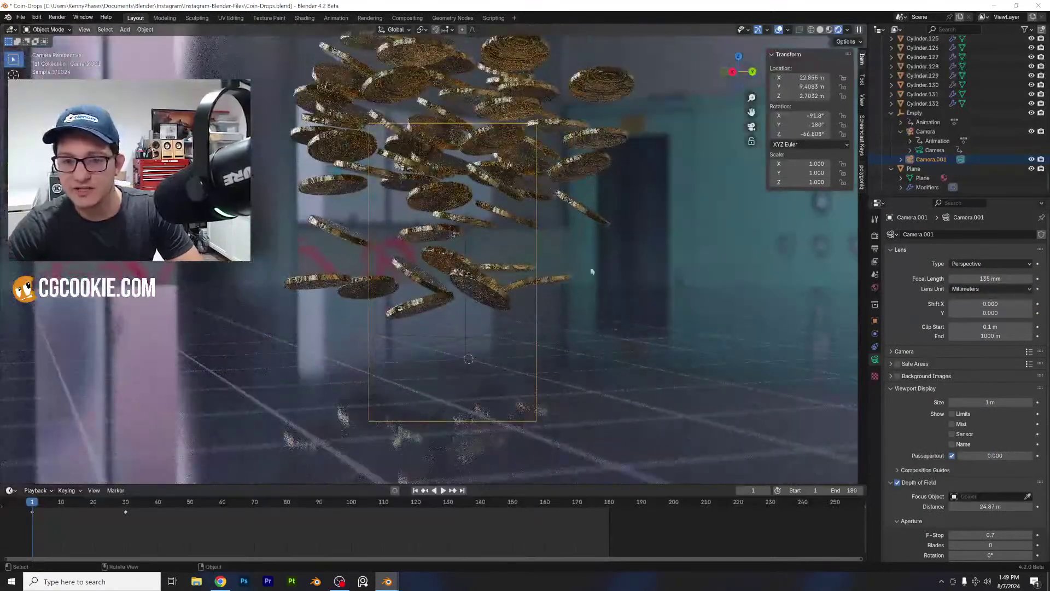
key(space)
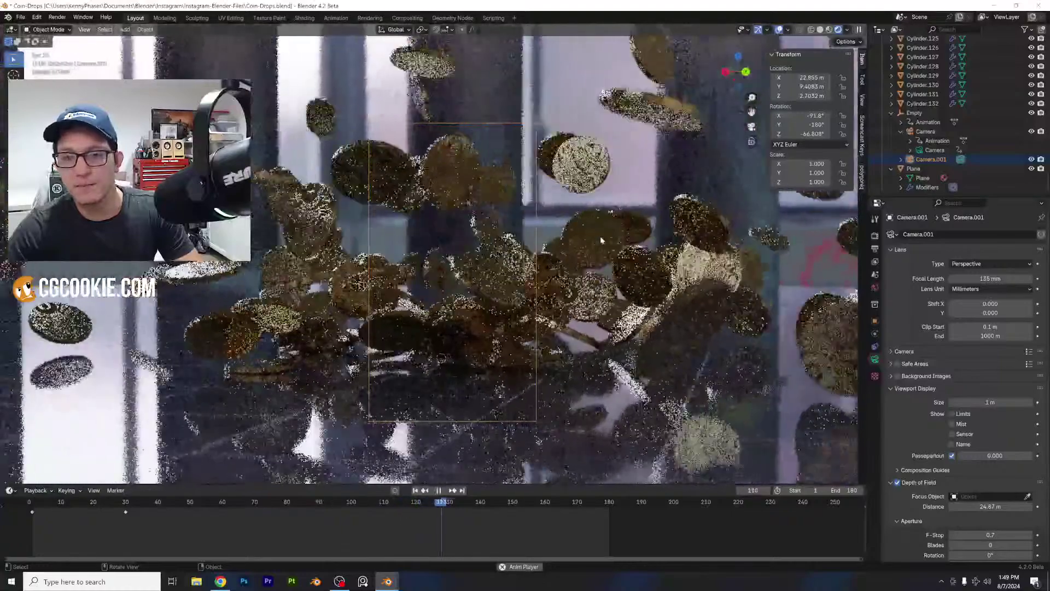
key(space)
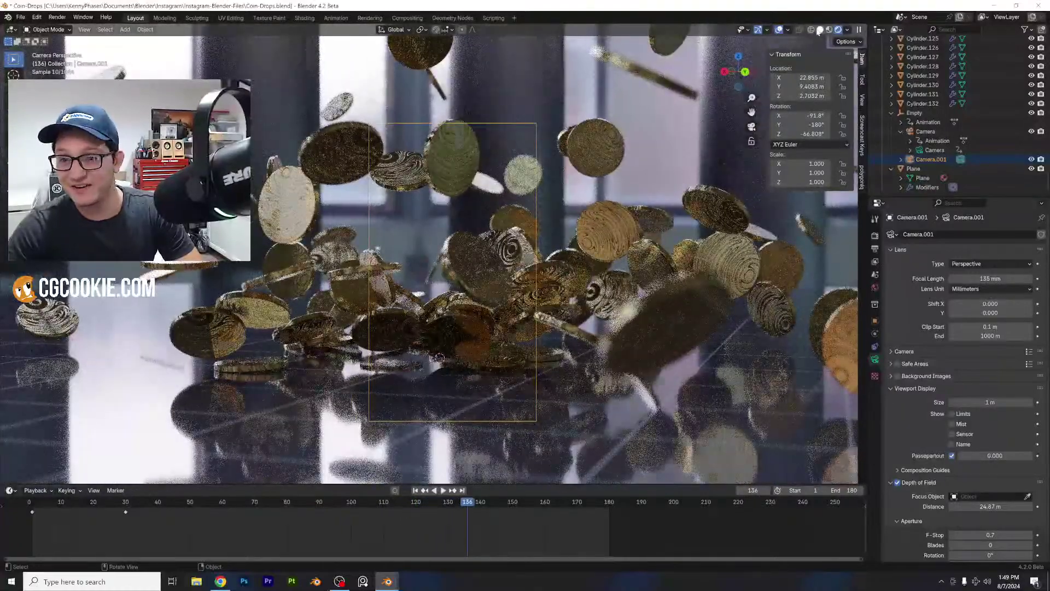
- Switch the viewport to Solid shading and set its object color to Random
click(820, 30)
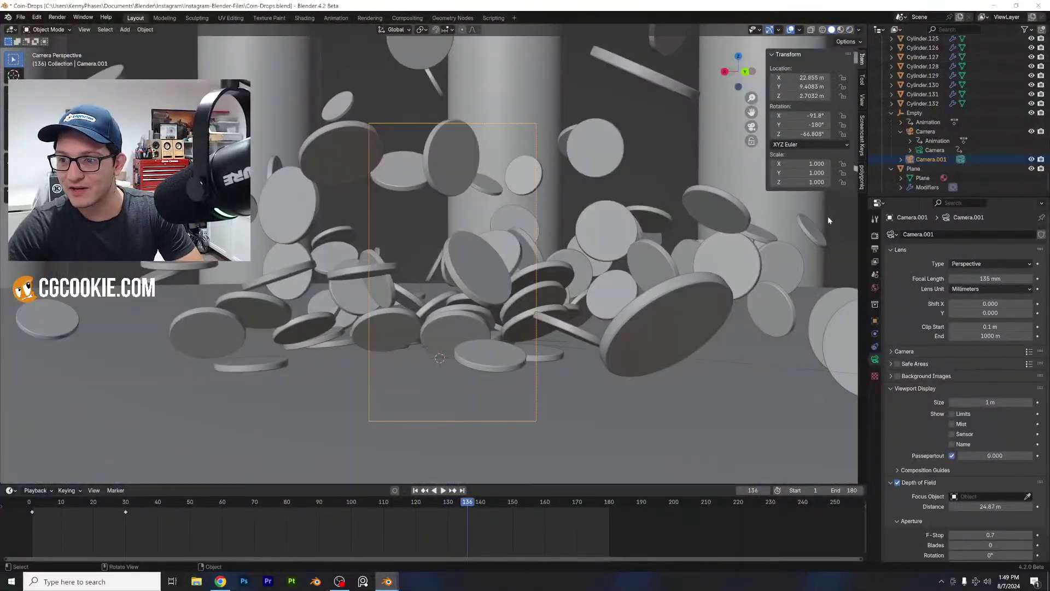
click(860, 30)
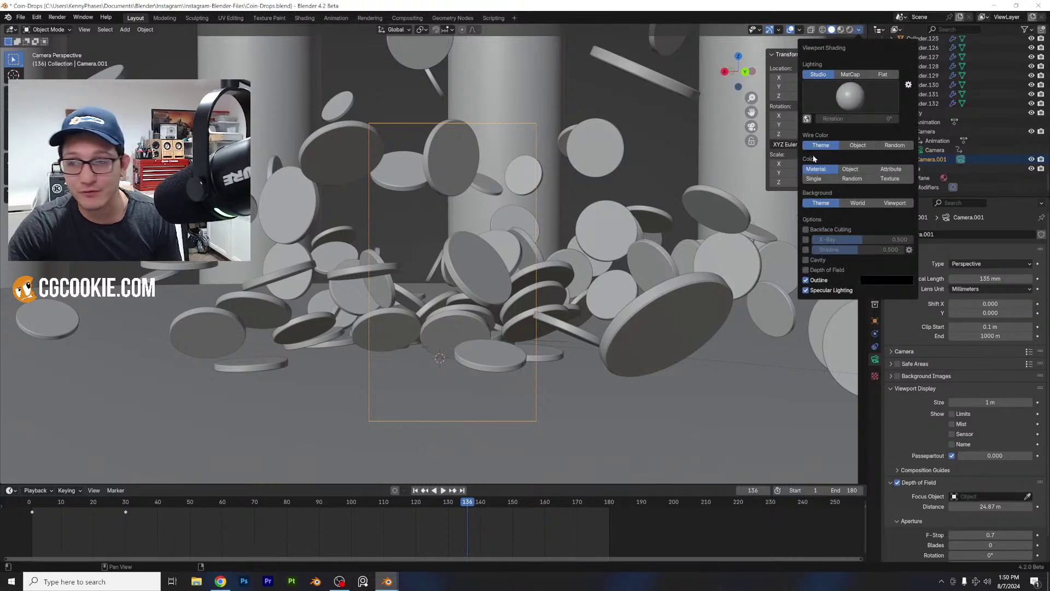
click(847, 179)
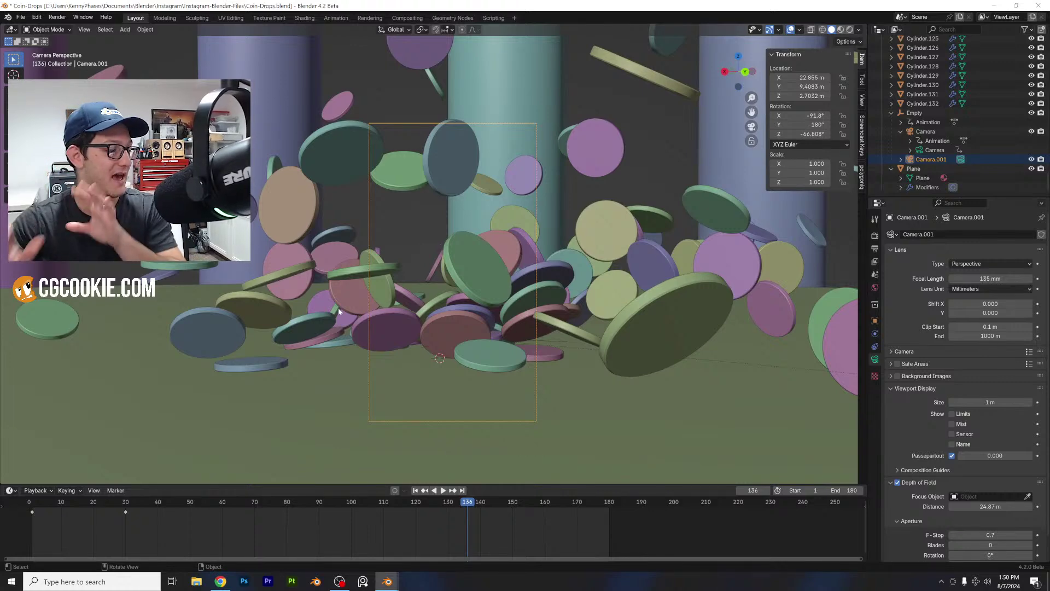
- Play the randomly colored coin simulation from frame 1 and stop it at frame 142
click(29, 503)
key(space)
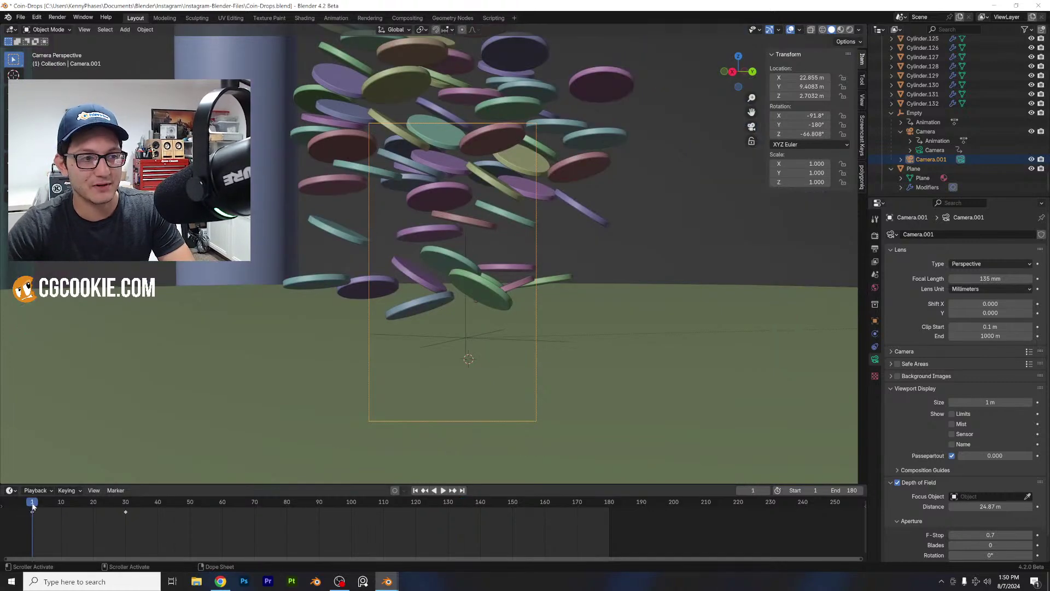
key(space)
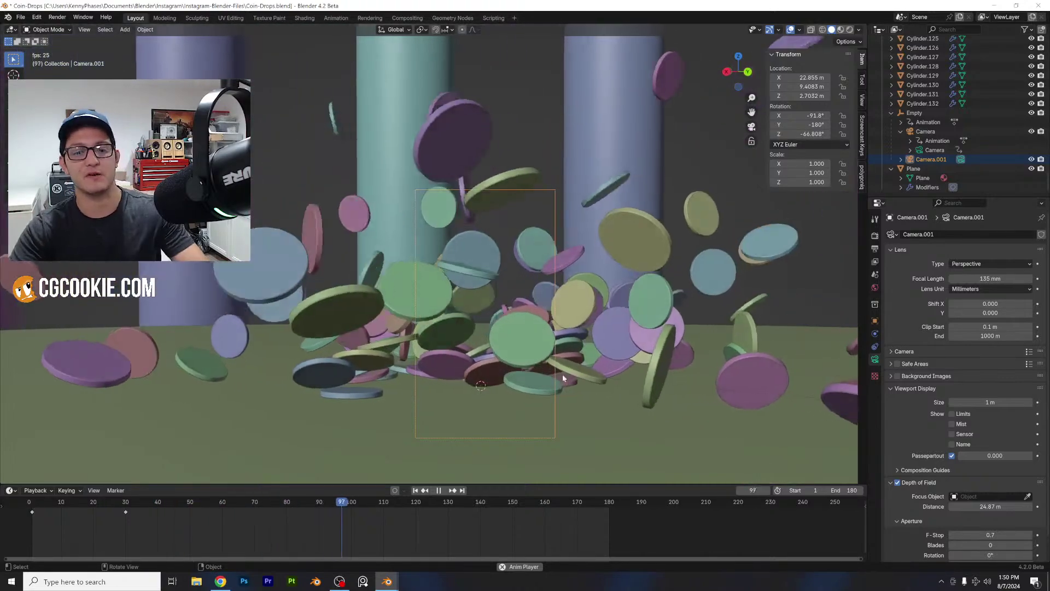
key(space)
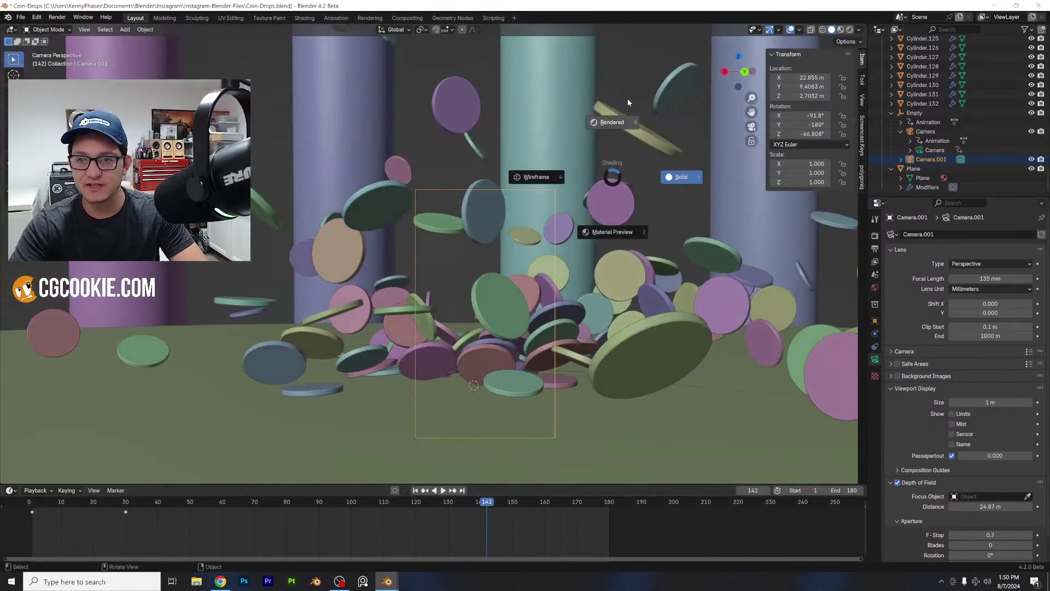
- Return to Rendered shading and view the coins at frames 97, 72 and 26
click(627, 102)
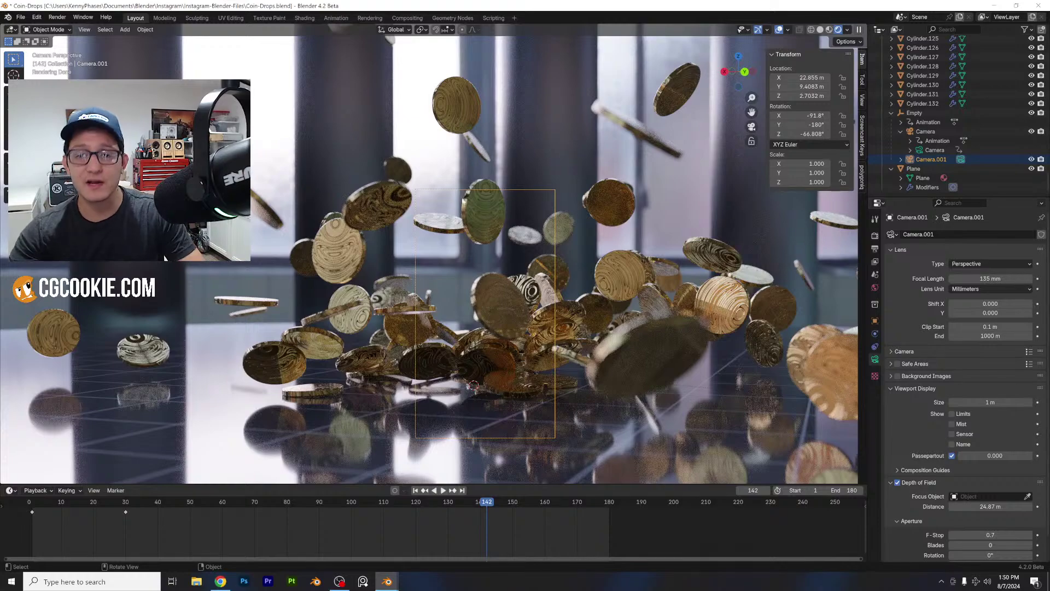
click(342, 504)
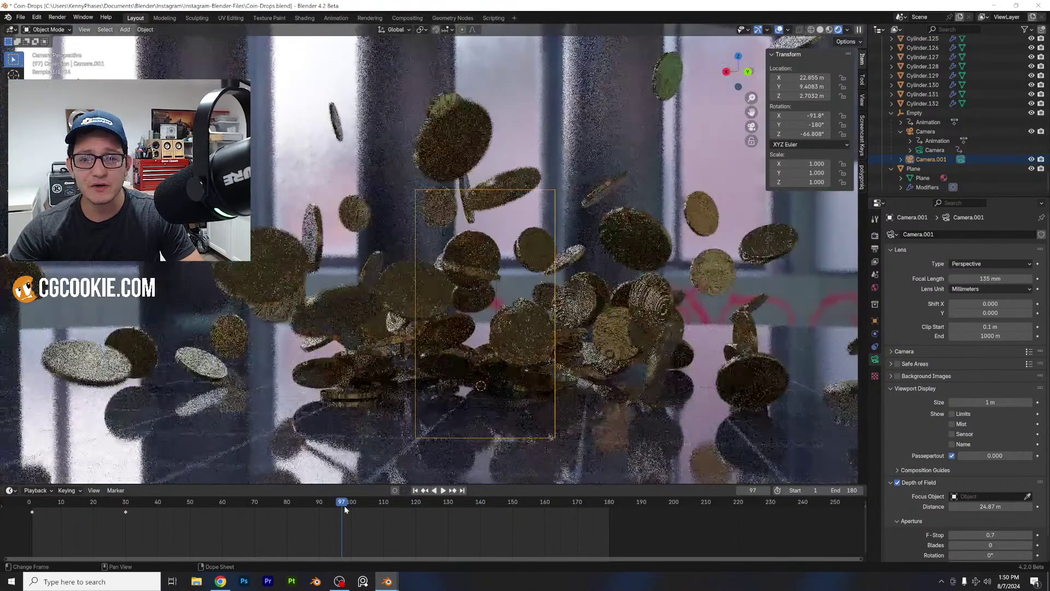
click(262, 503)
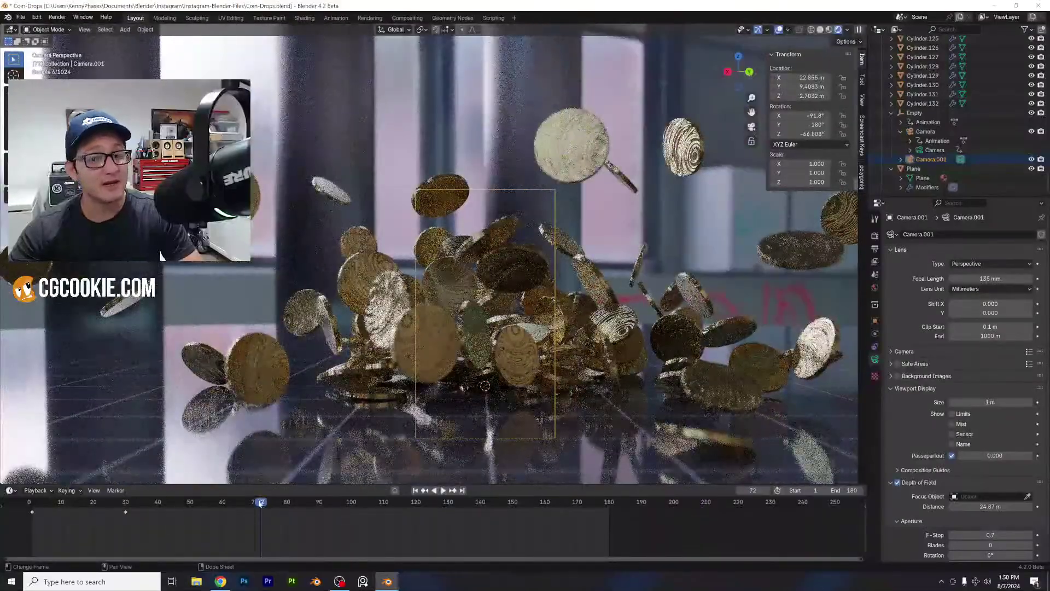
click(157, 504)
click(114, 504)
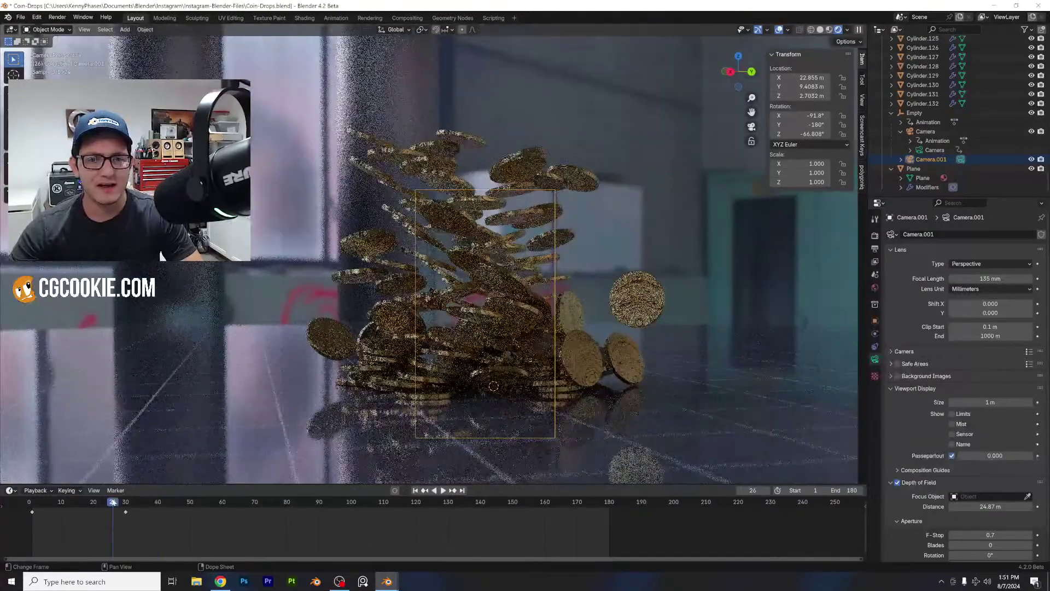
- Play the rendered coin animation from frame 1 and switch the viewport to Solid shading during playback
click(32, 501)
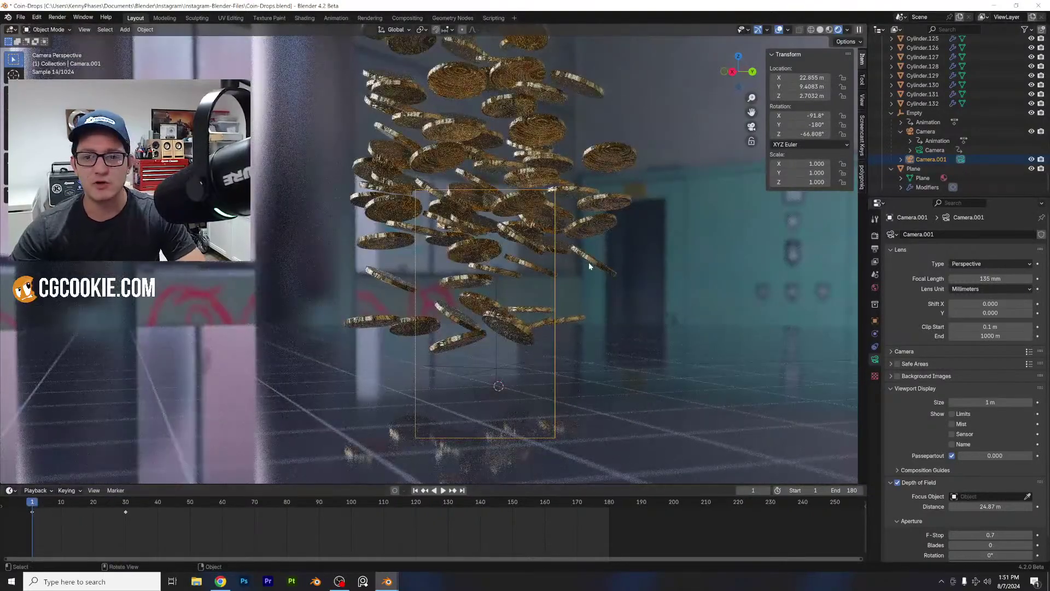
key(space)
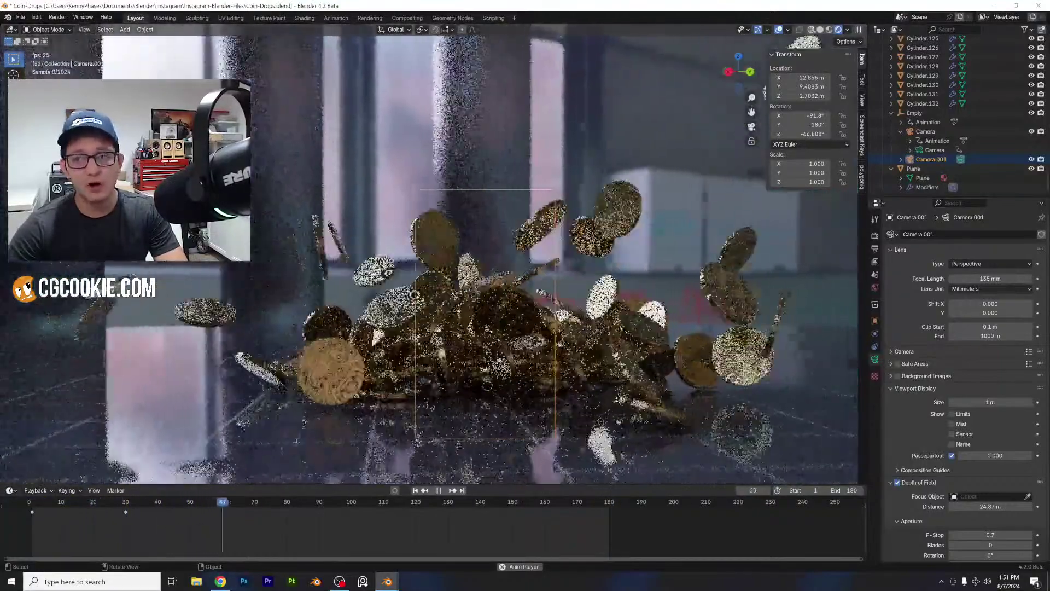
click(820, 30)
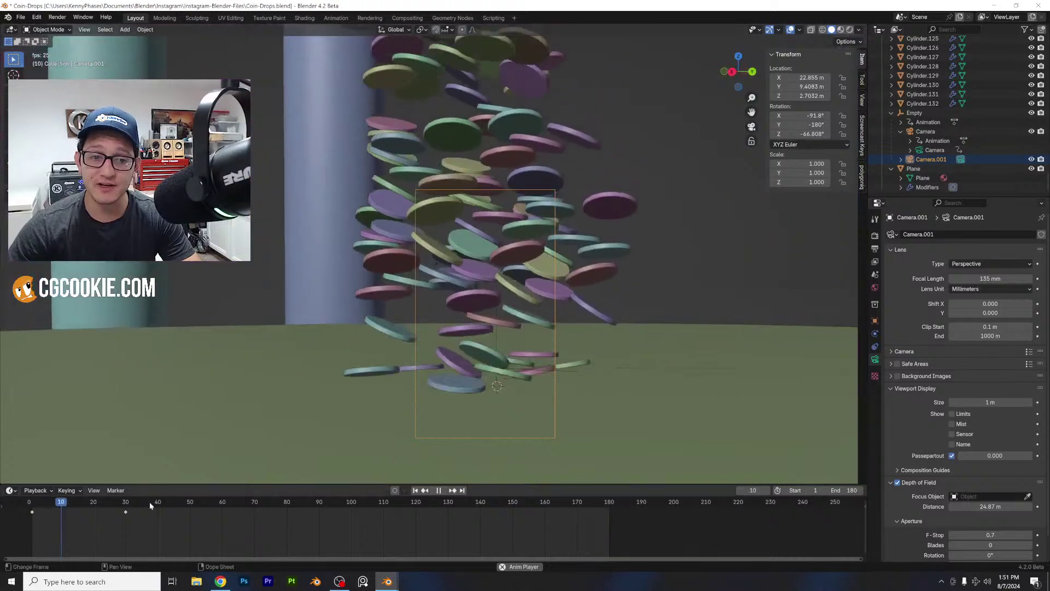
- Skip ahead in the coin playback, stop it at frame 120 and return to Rendered shading
click(149, 500)
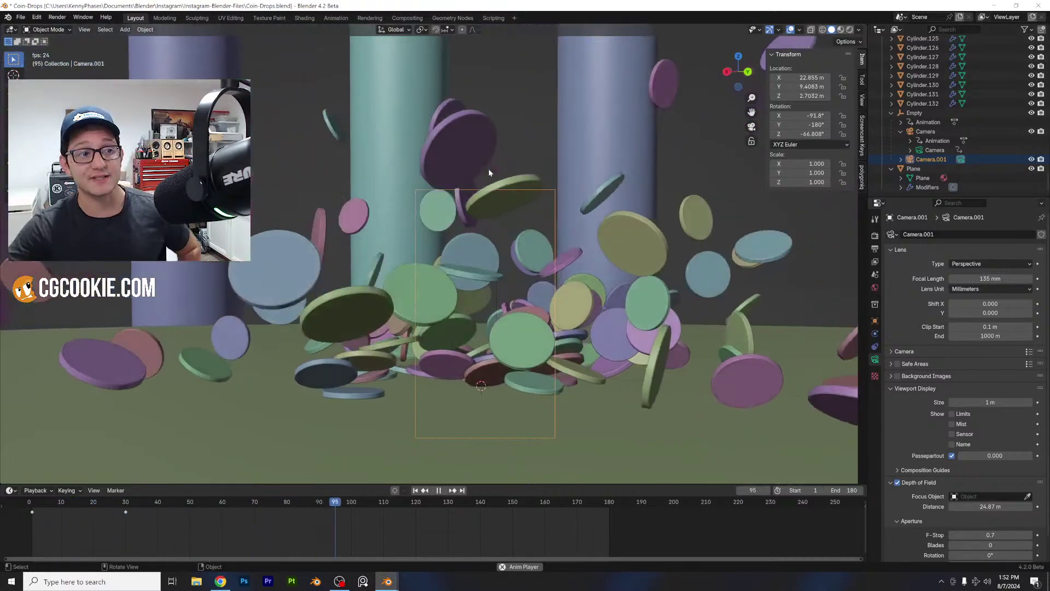
click(374, 500)
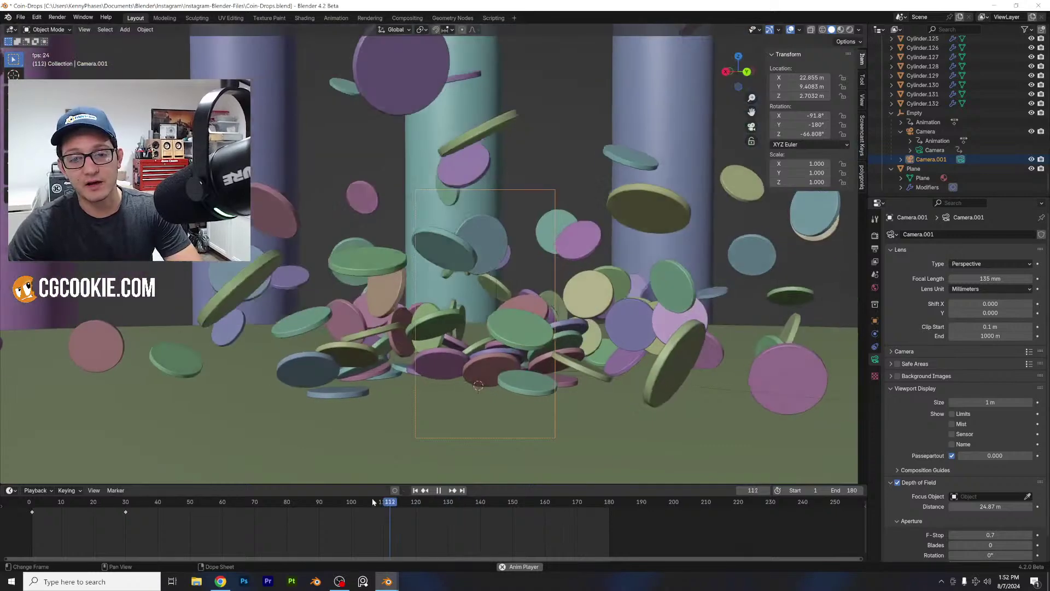
key(space)
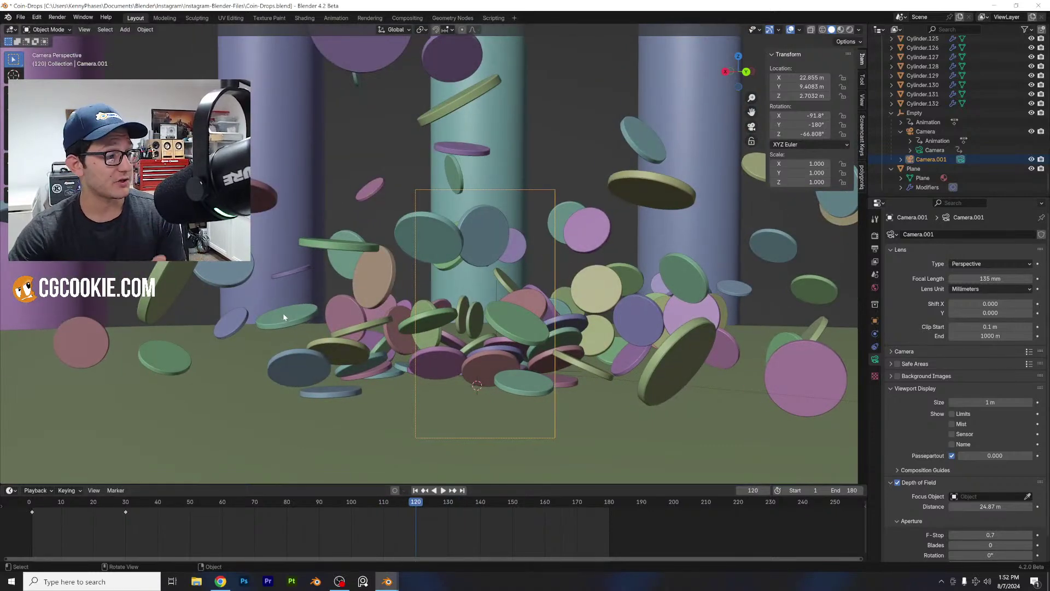
click(850, 31)
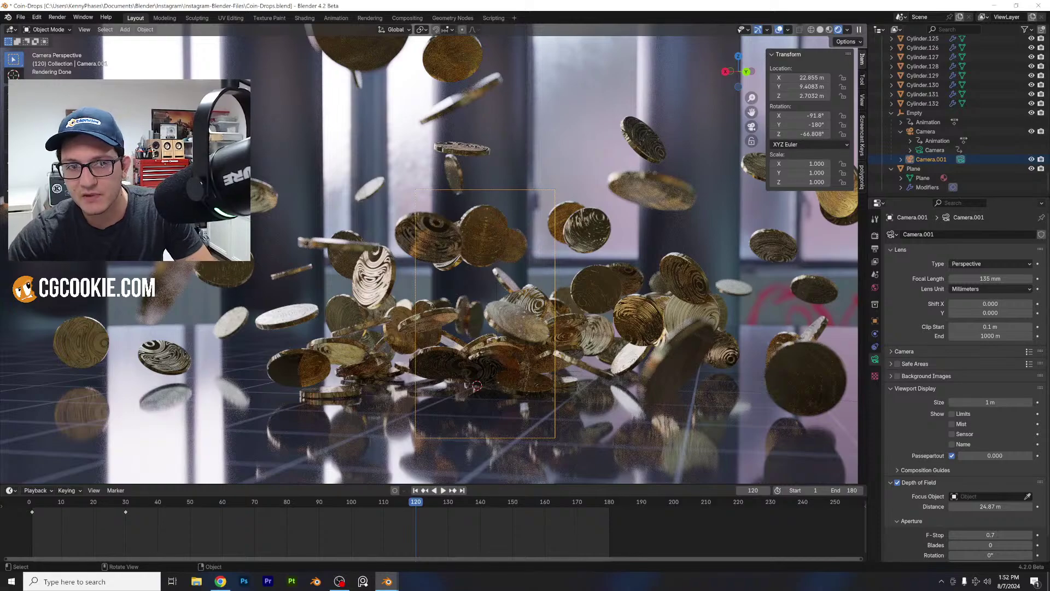
- Add a UV sphere, place it beside the falling coins and scale it to about 1.43
click(125, 30)
mouse_move(142, 40)
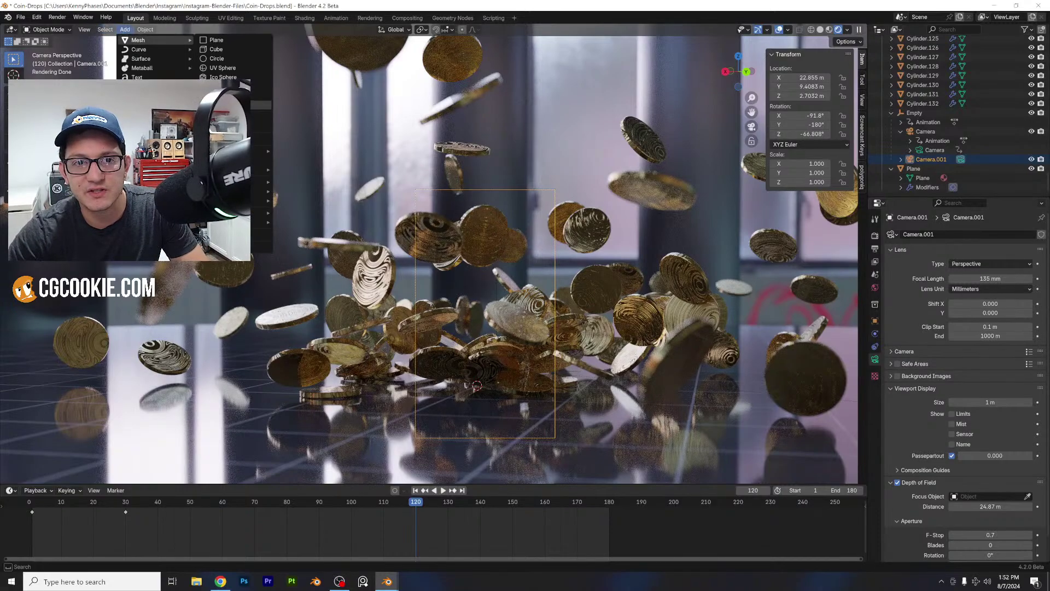
click(230, 68)
key(g)
click(355, 218)
key(s)
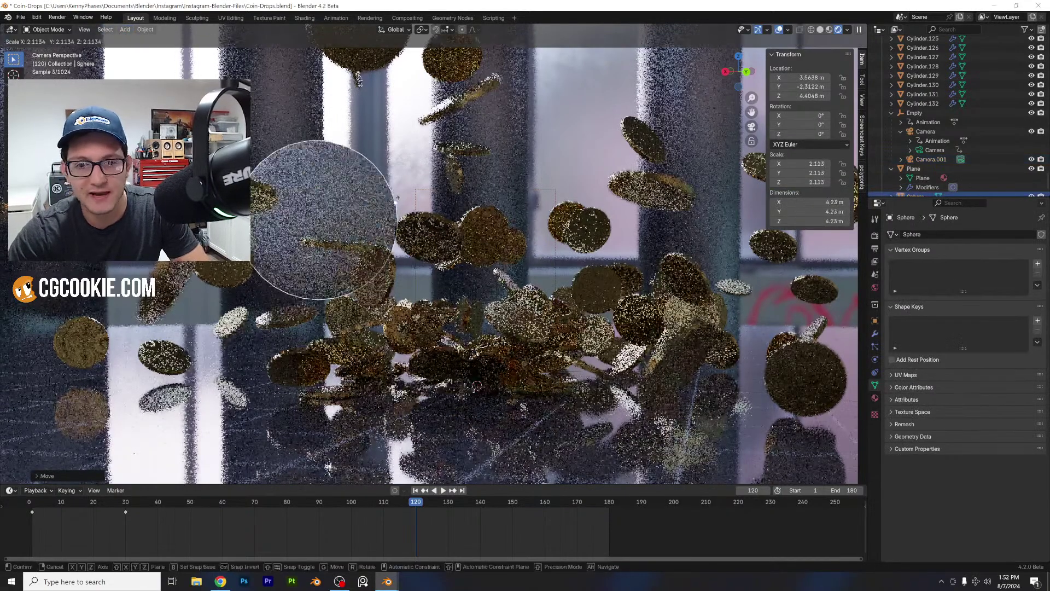
click(391, 206)
key(g)
click(376, 167)
key(s)
click(364, 155)
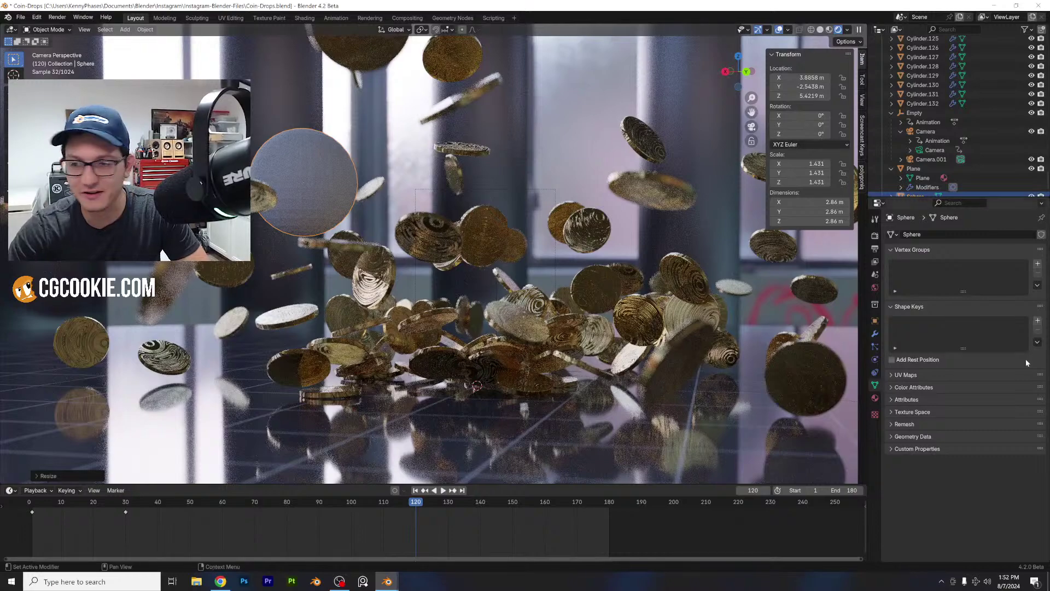
- Give the sphere a new material with a Glass BSDF surface and a roughness of 0
click(875, 287)
click(875, 397)
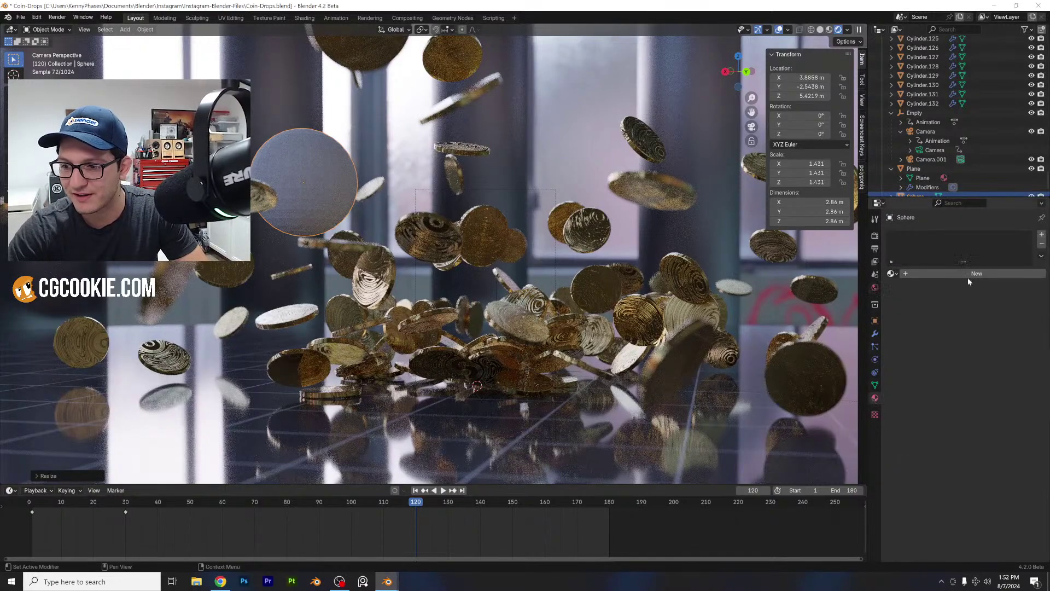
click(999, 317)
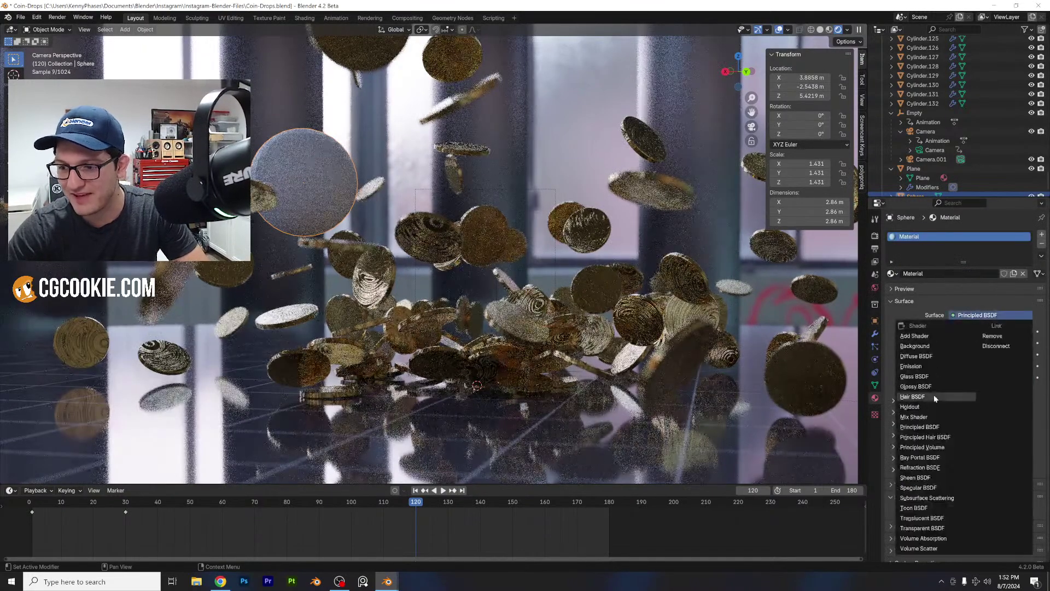
click(932, 382)
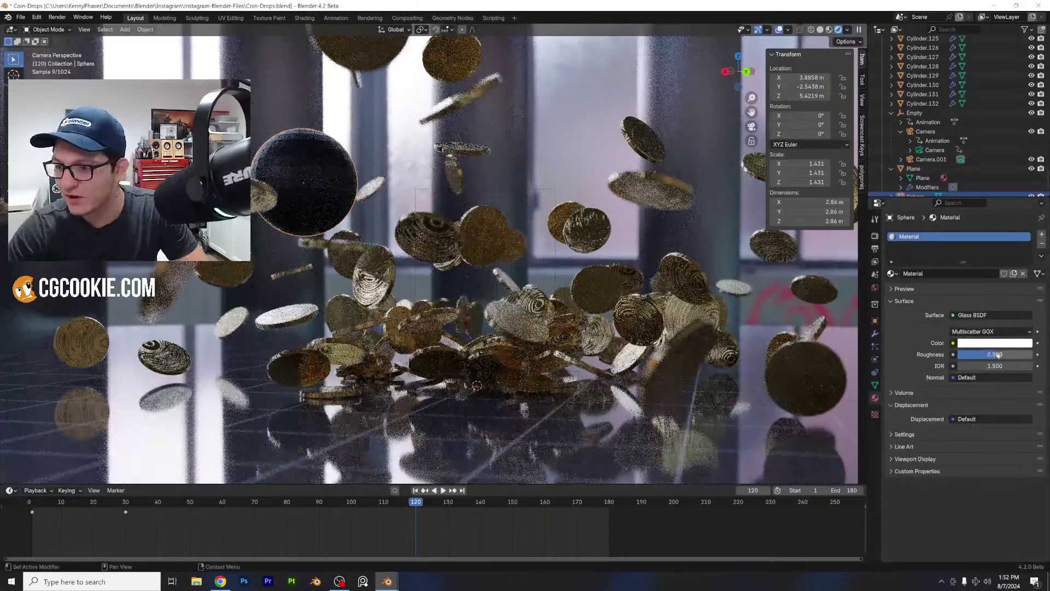
drag(995, 354, 963, 354)
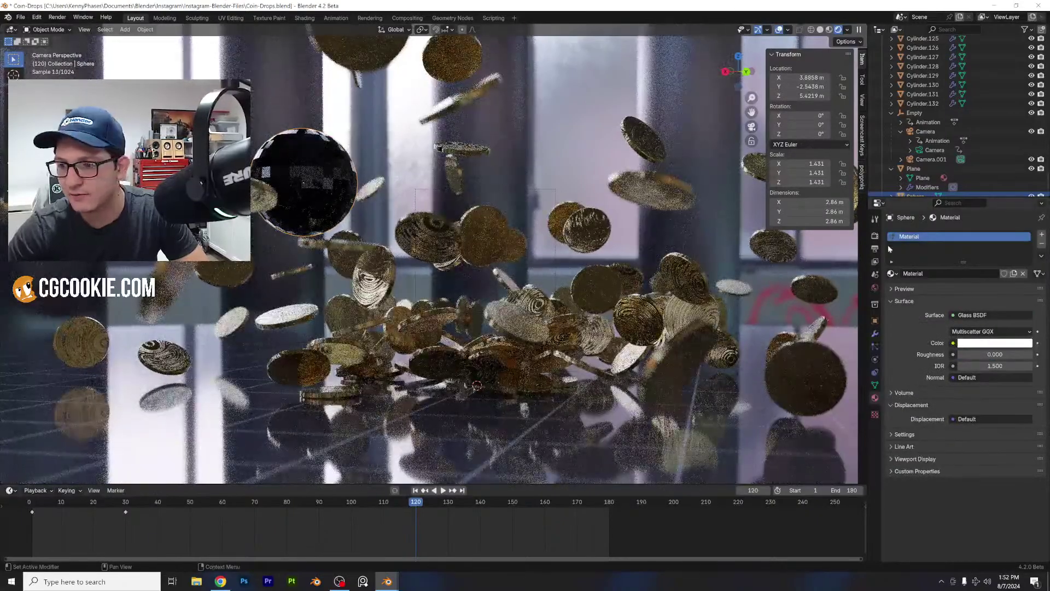
- Set the Transmission, Volume and Transparent light path max bounces to 3 each
click(875, 235)
scroll(996, 438, down, 2)
double_click(996, 418)
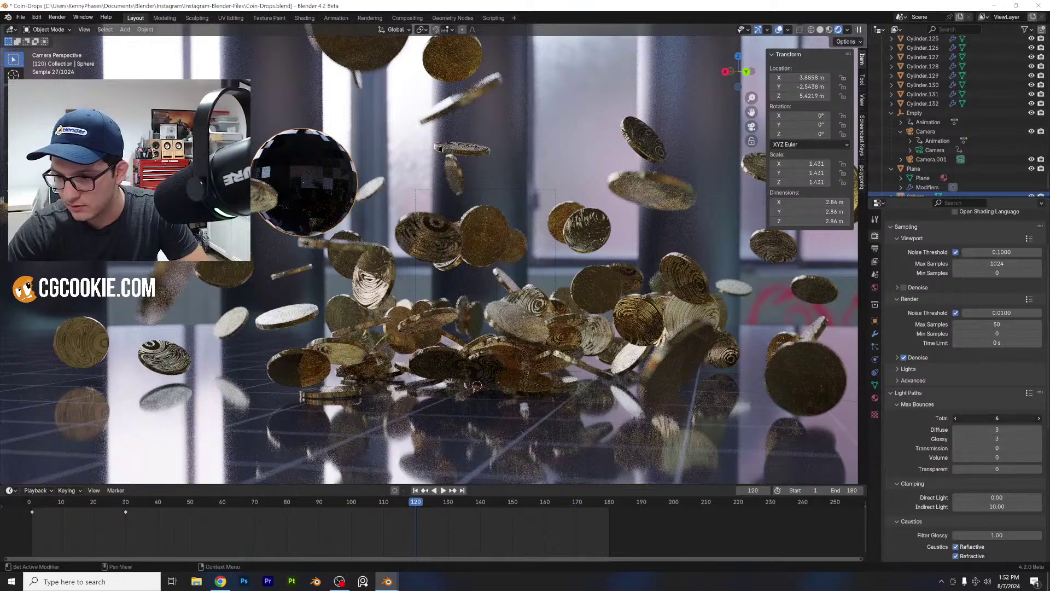
text(10-)
key(Tab)
key(Tab)
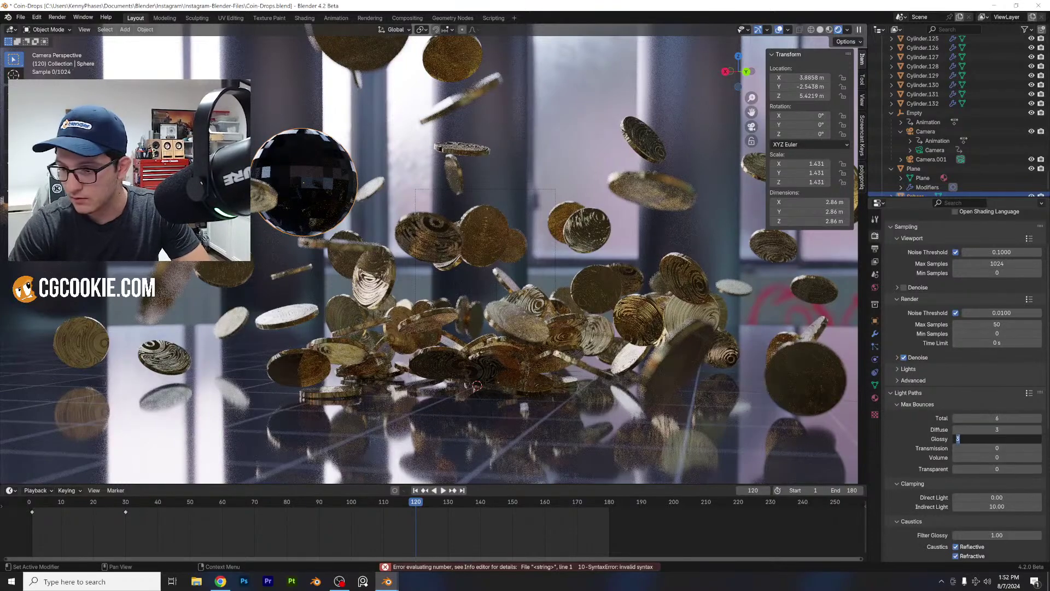
key(Tab)
text(3)
key(Tab)
text(3)
key(Tab)
text(3)
key(Return)
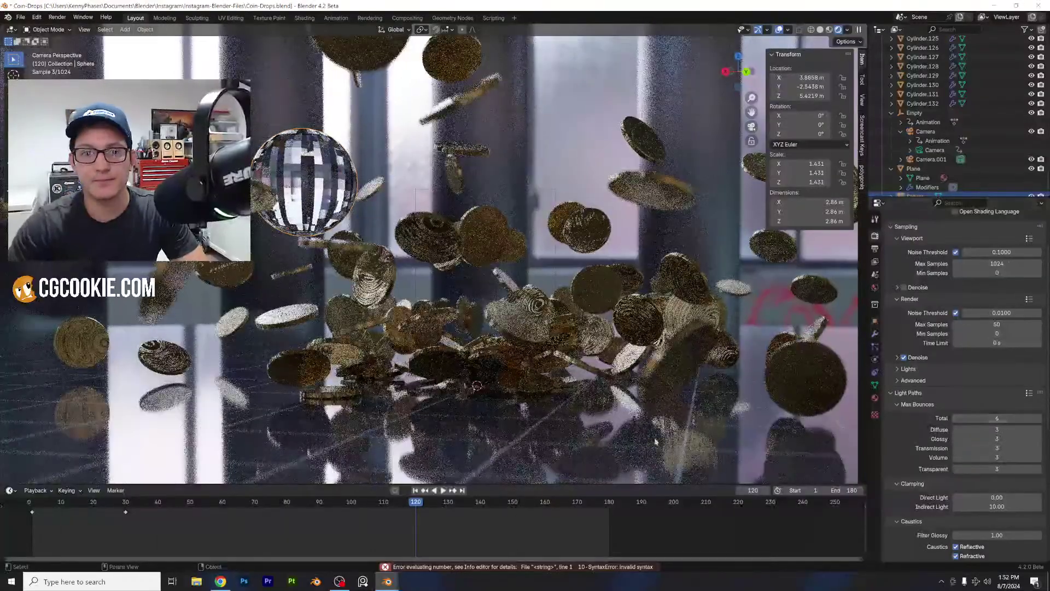
- Move the glass sphere higher, to about Z 6.81 m, and inspect its refraction up close
scroll(430, 254, up, 1)
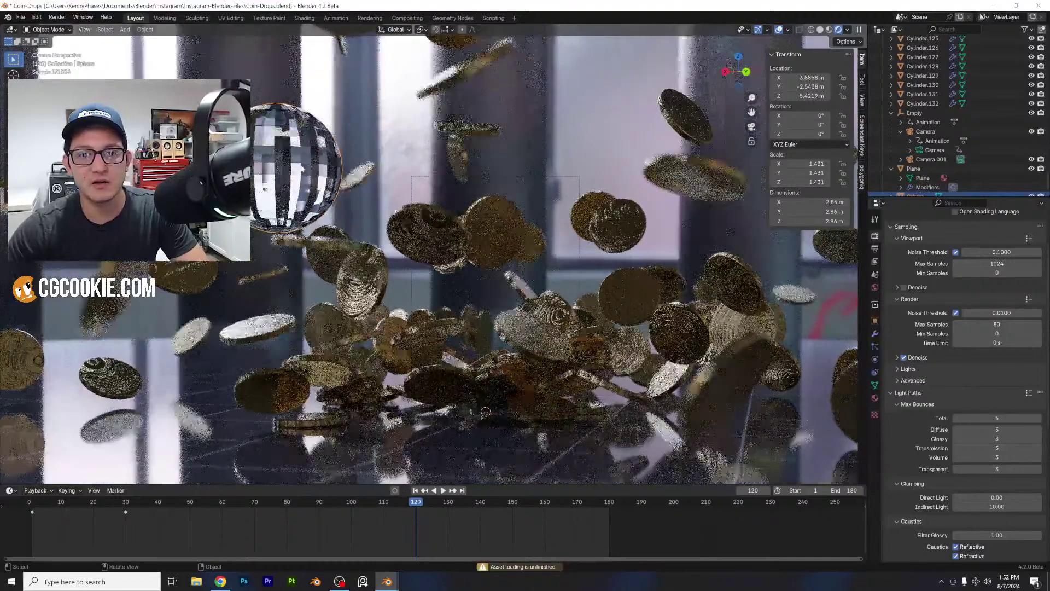
right_click(296, 157)
click(296, 157)
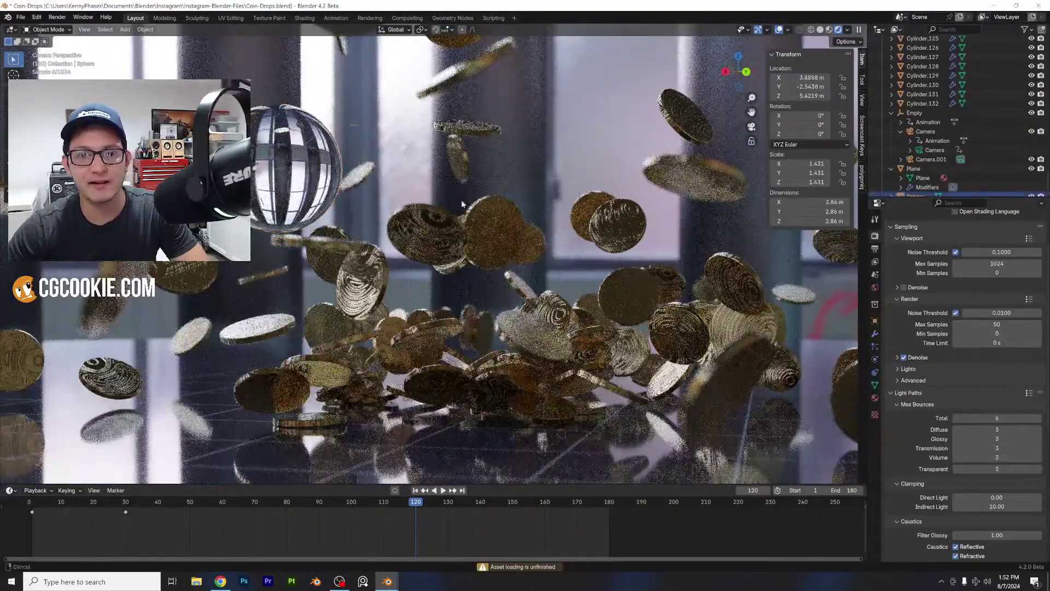
shift+middle_drag(296, 158, 428, 202)
key(g)
click(382, 138)
scroll(505, 264, up, 5)
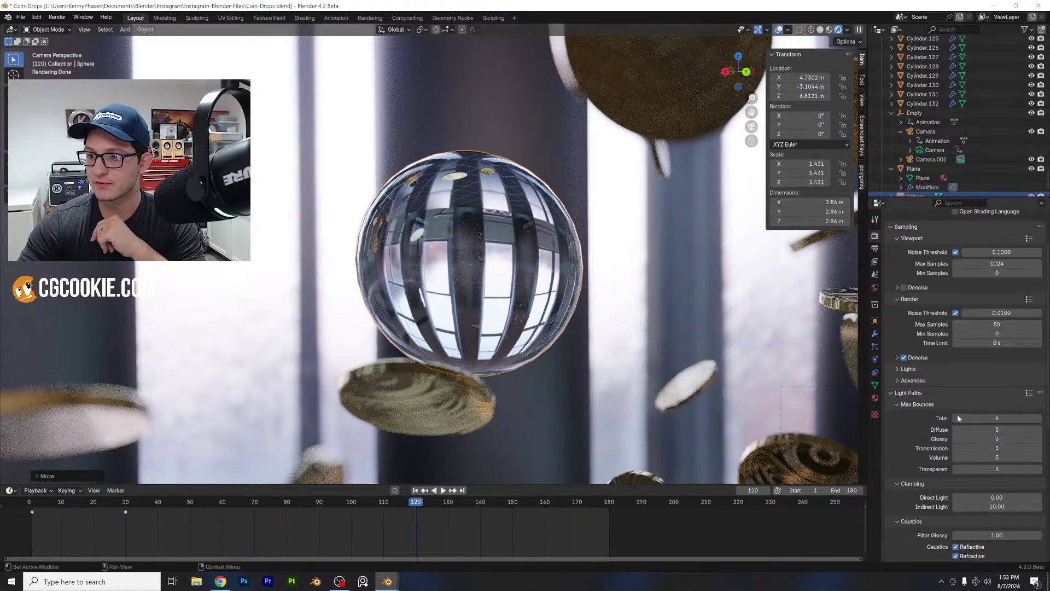
- Scale the glass sphere down to about 1.21 and move it higher, to about Z 7.4 m
click(875, 359)
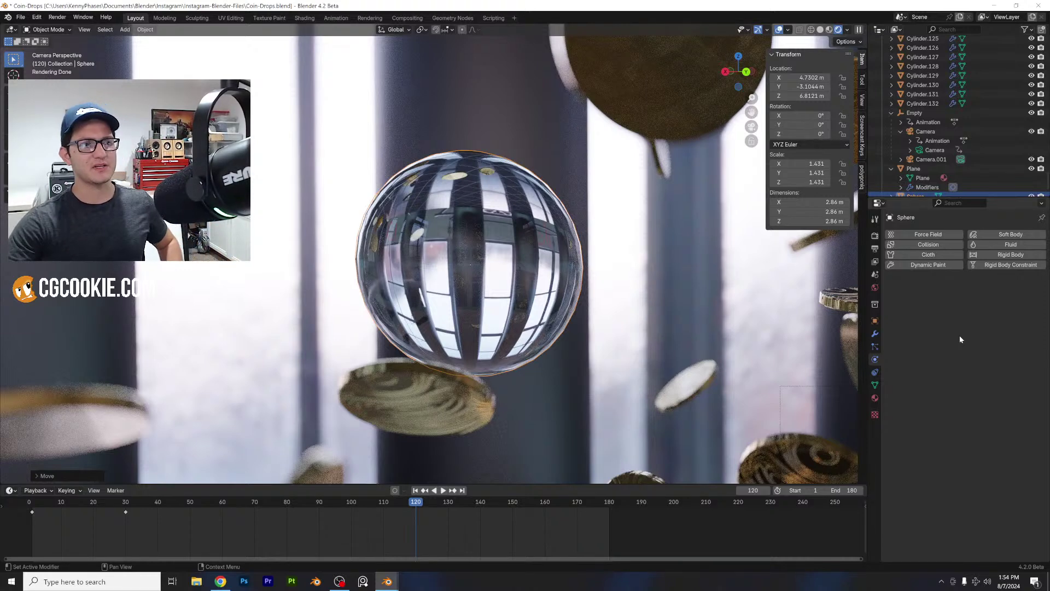
click(468, 302)
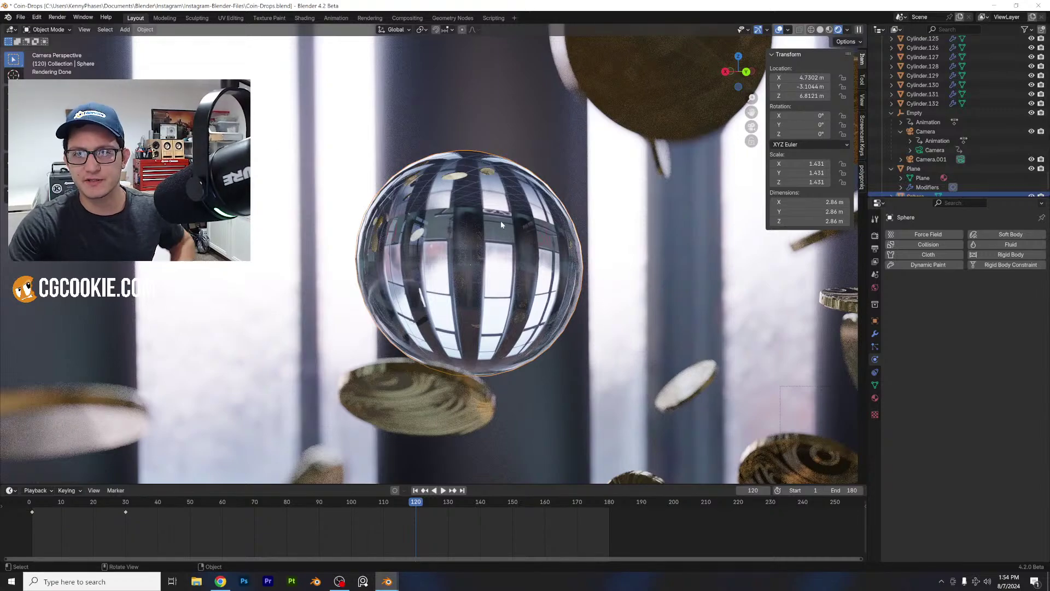
key(s)
key(Return)
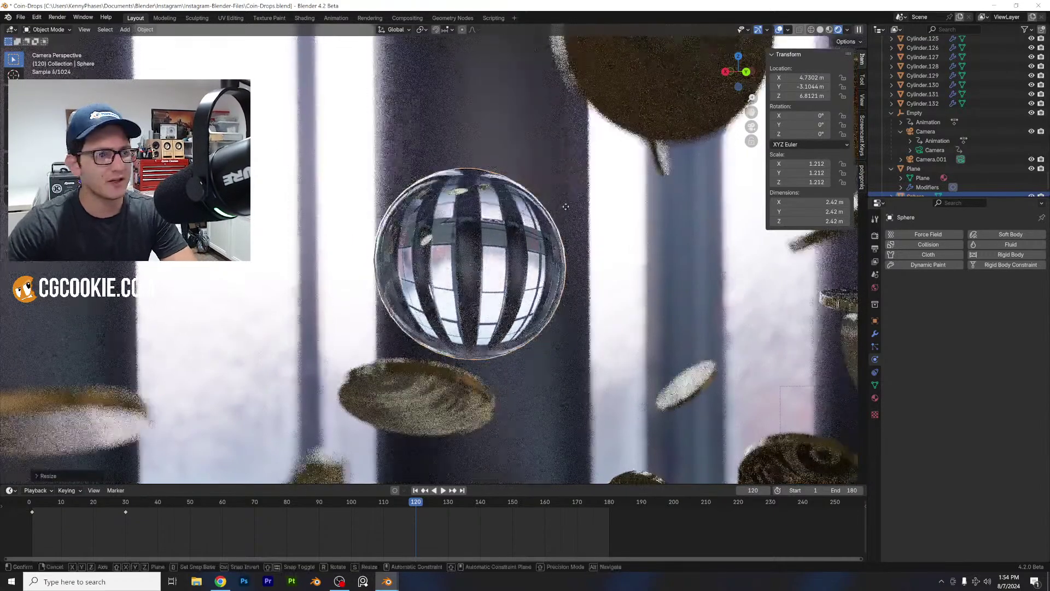
key(g)
click(511, 162)
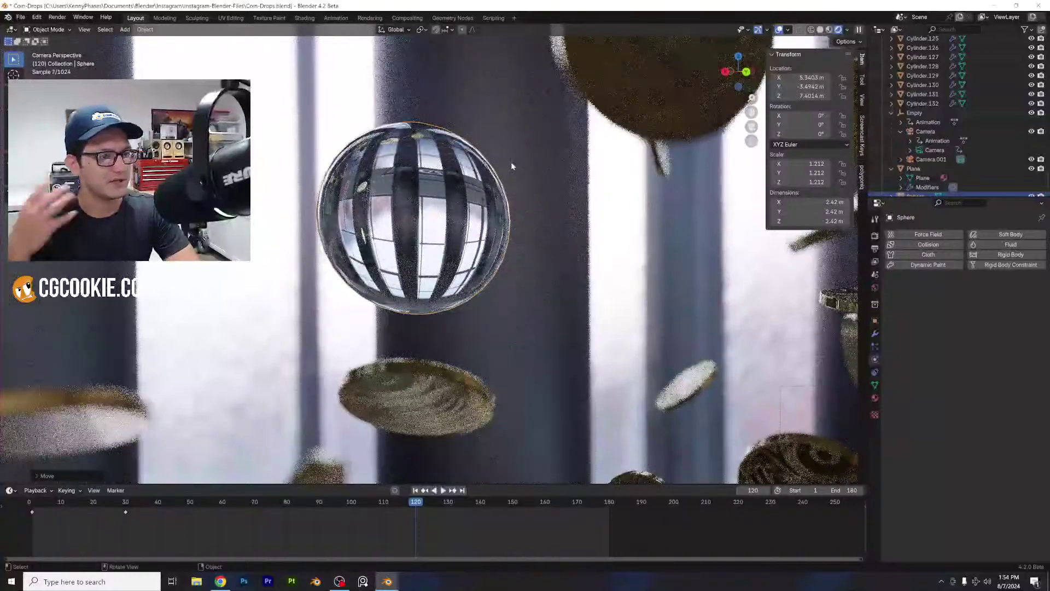
middle_drag(510, 162, 490, 231)
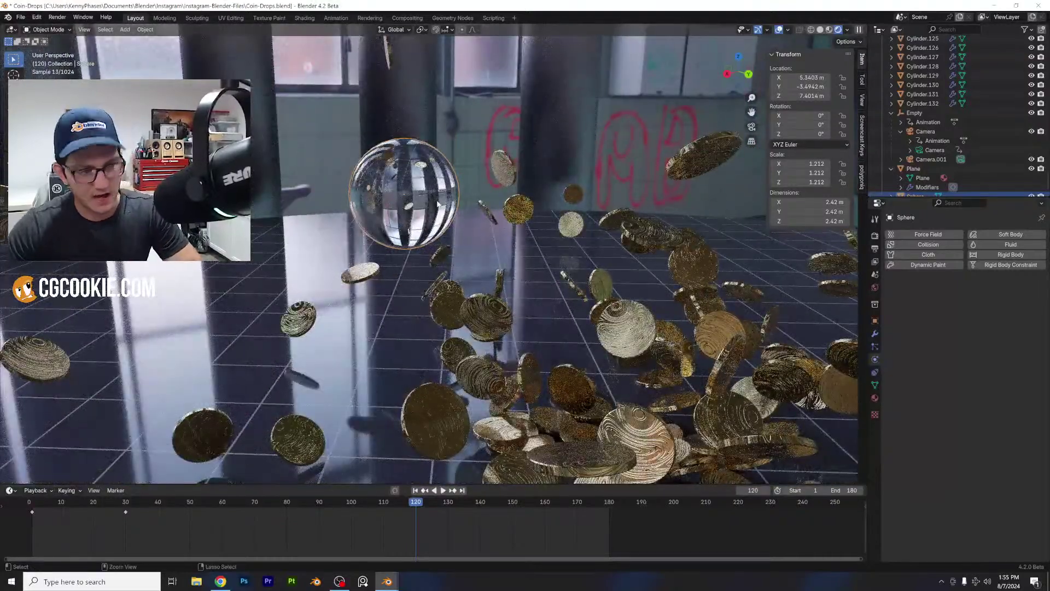
- Copy the glass sphere and start a new file, saving the changes to Coin-Drops.blend
key(ctrl+c)
click(21, 18)
mouse_move(38, 32)
click(158, 32)
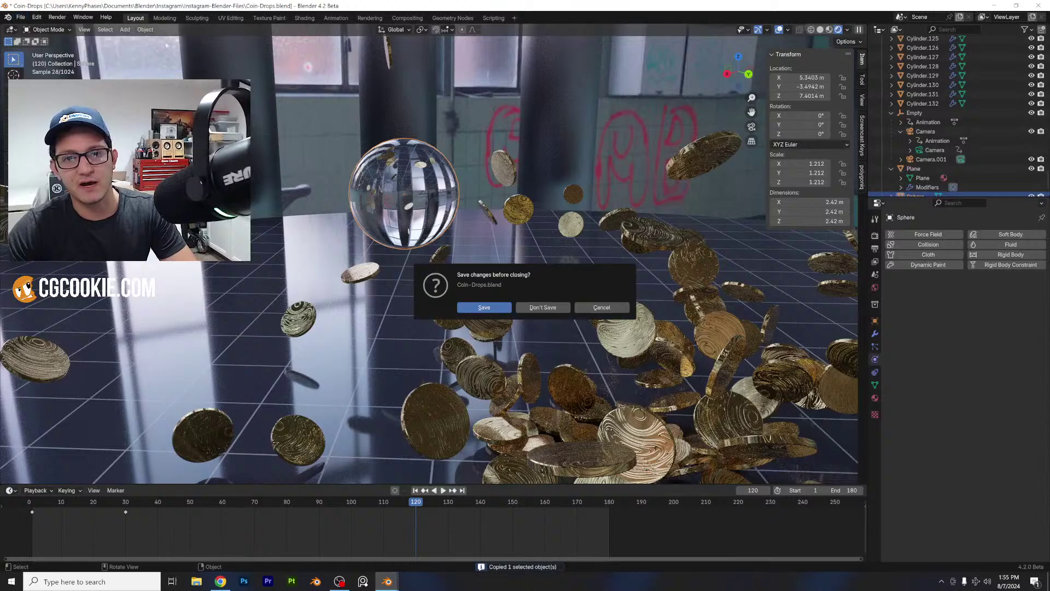
click(486, 307)
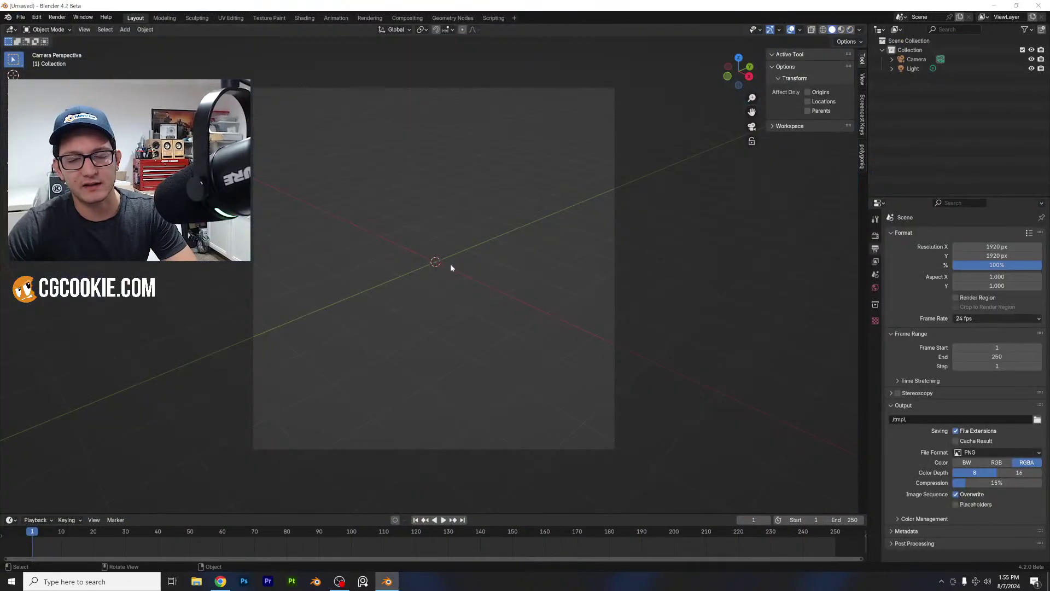
- Delete the default camera and light, paste the copied sphere and move it close to the world origin
key(a)
key(x)
click(445, 237)
key(ctrl+v)
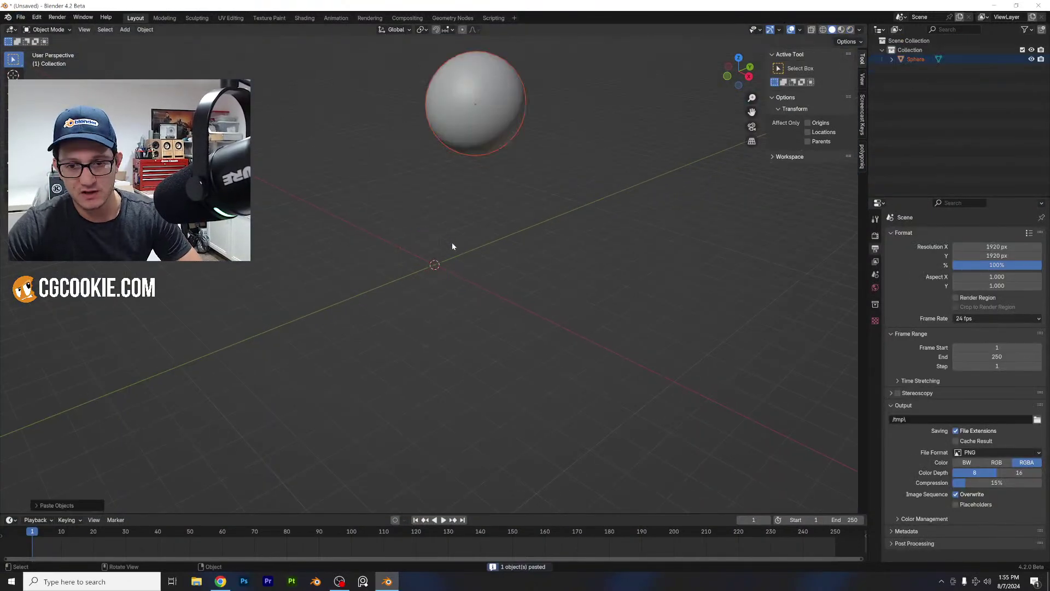
key(g)
click(510, 357)
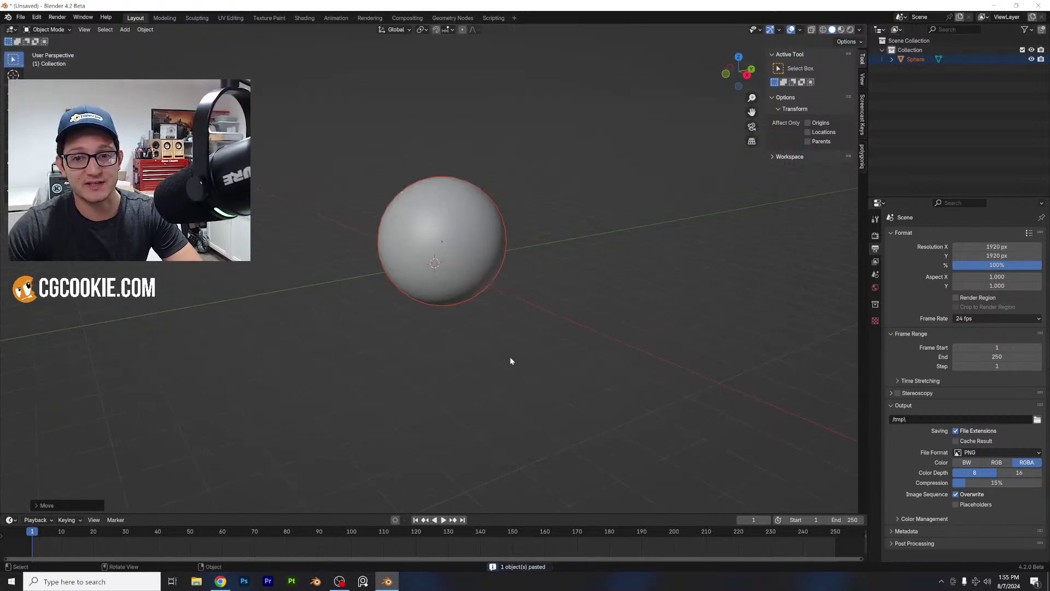
- Show the pasted sphere in Rendered shading and open the scene's render settings
middle_drag(509, 356, 413, 220)
scroll(456, 243, up, 2)
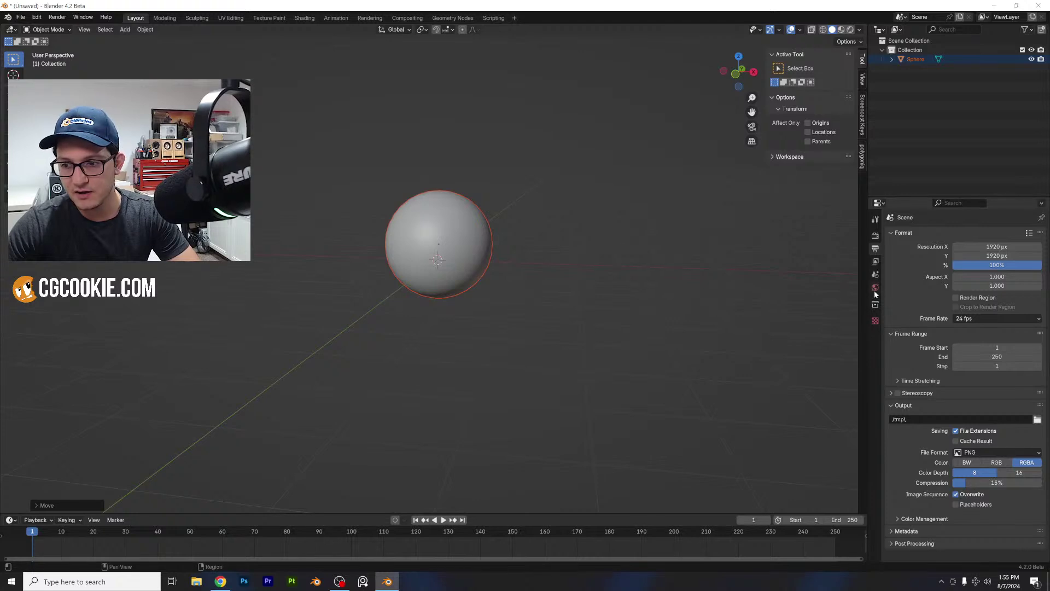
click(850, 30)
scroll(505, 266, up, 3)
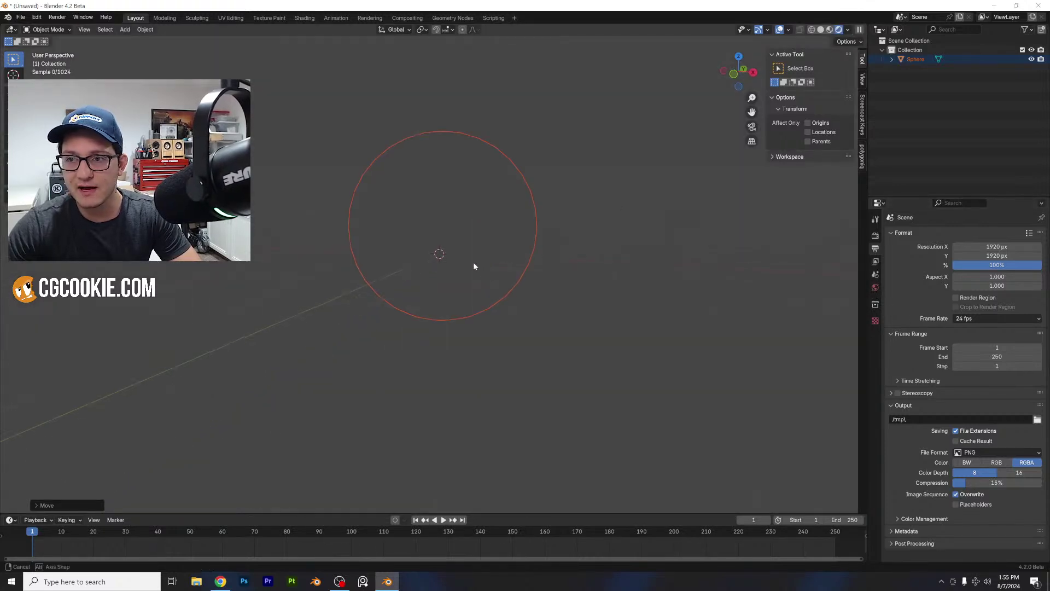
shift+middle_drag(473, 262, 495, 336)
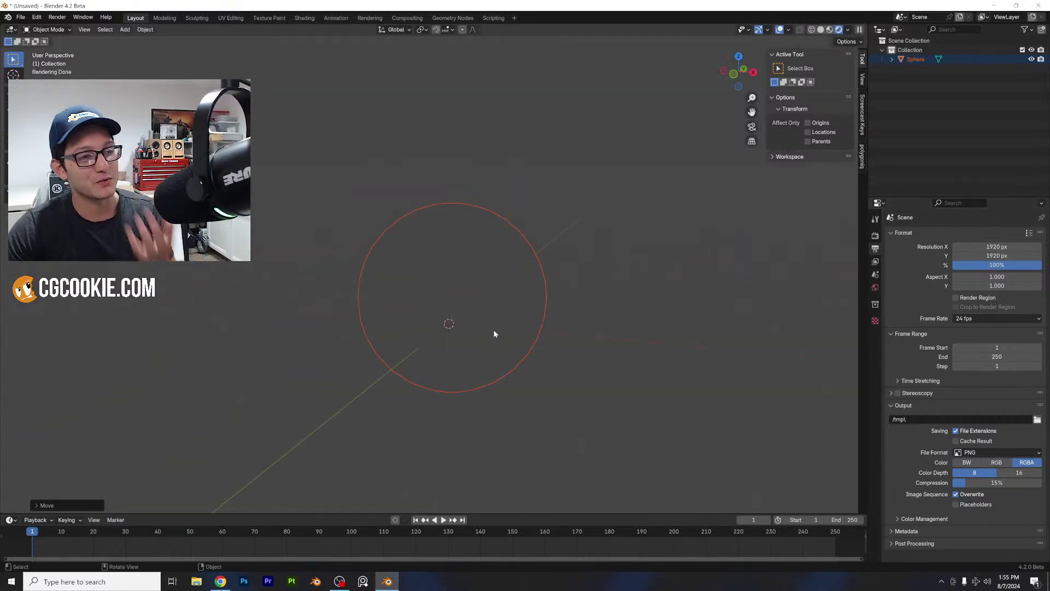
click(874, 235)
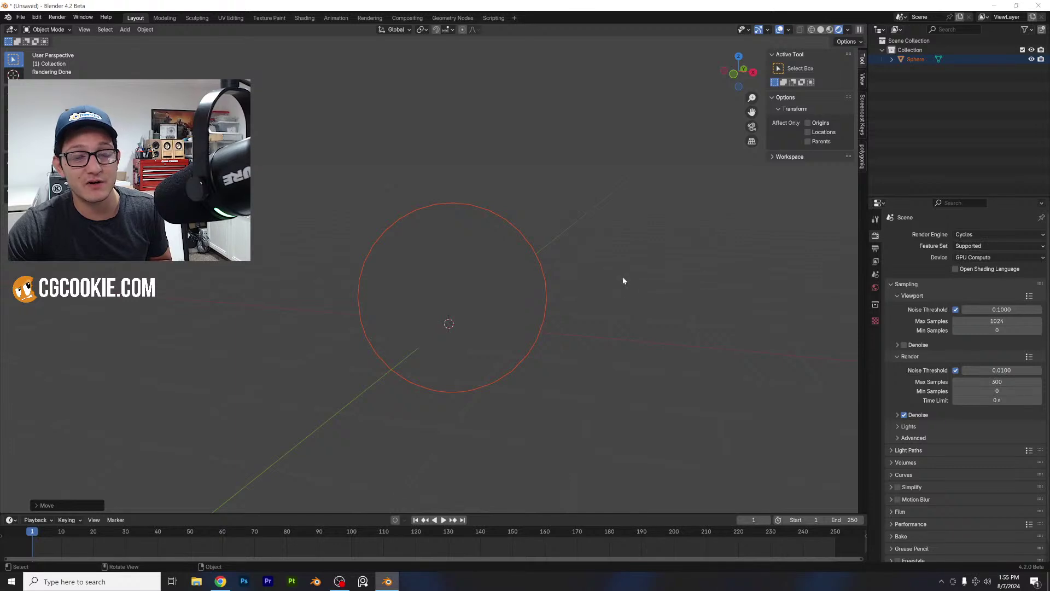
- Add a plane, lower it to about Z -0.6 m beneath the sphere and scale it to about 4.06
click(130, 32)
mouse_move(143, 40)
click(213, 39)
key(s)
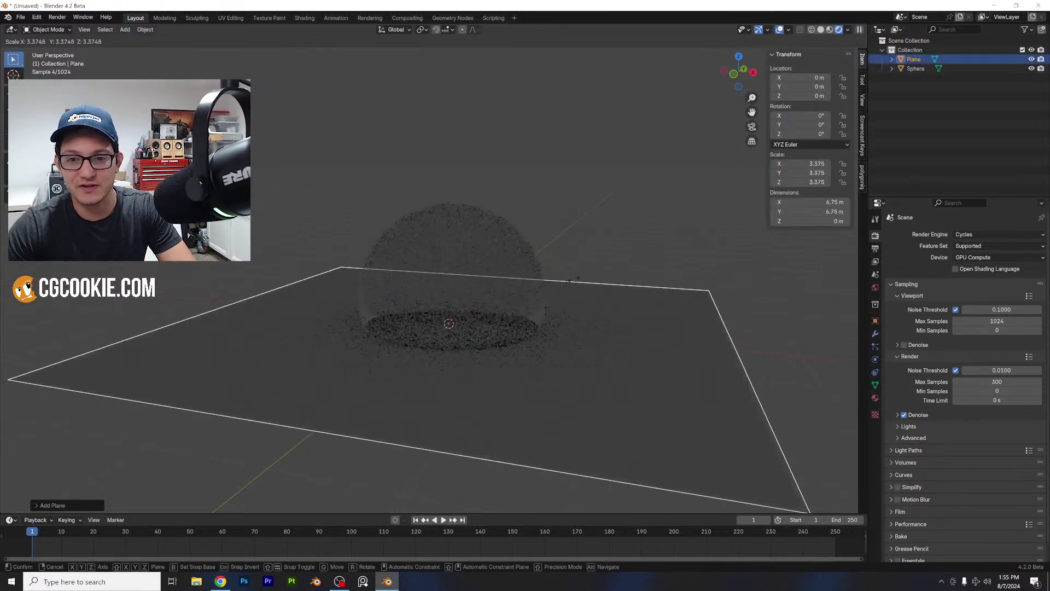
click(555, 250)
key(g)
key(z)
click(559, 275)
key(s)
click(587, 274)
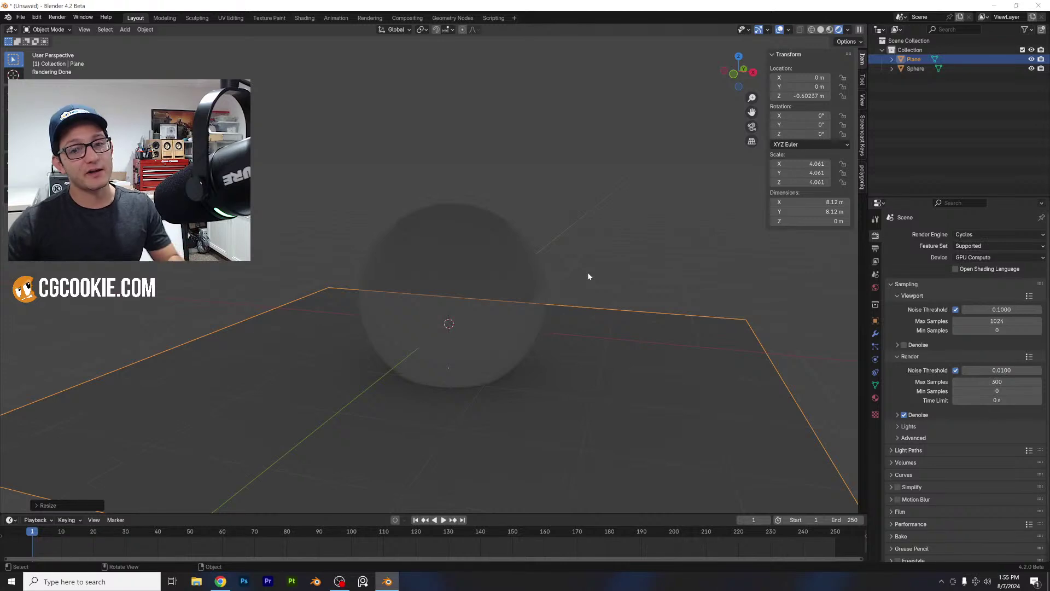
- Lower the floor plane to about Z -0.89 m so it sits just beneath the glass sphere
key(g)
key(z)
click(597, 289)
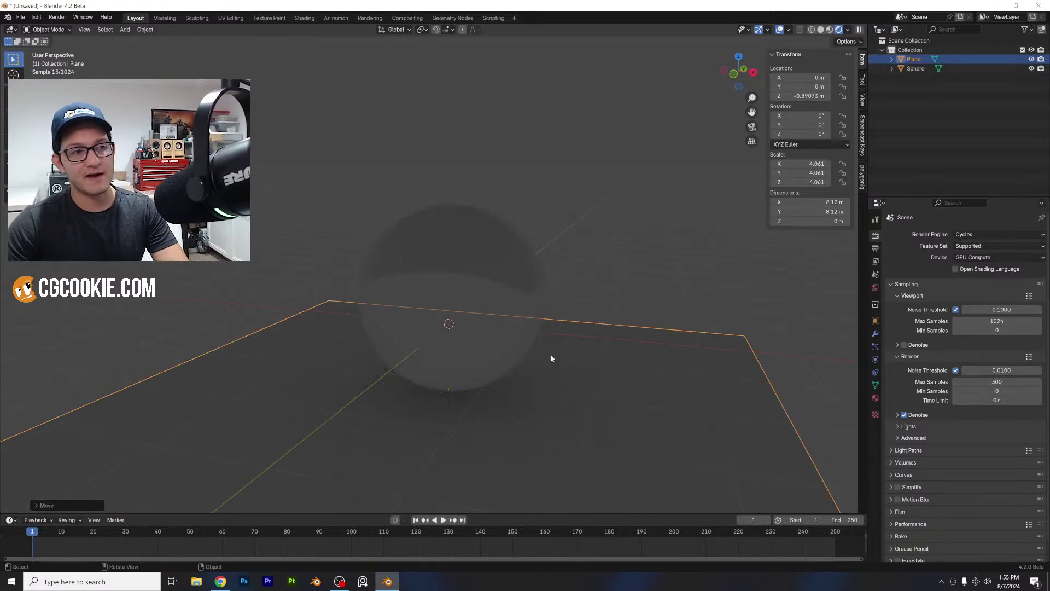
middle_drag(551, 358, 654, 404)
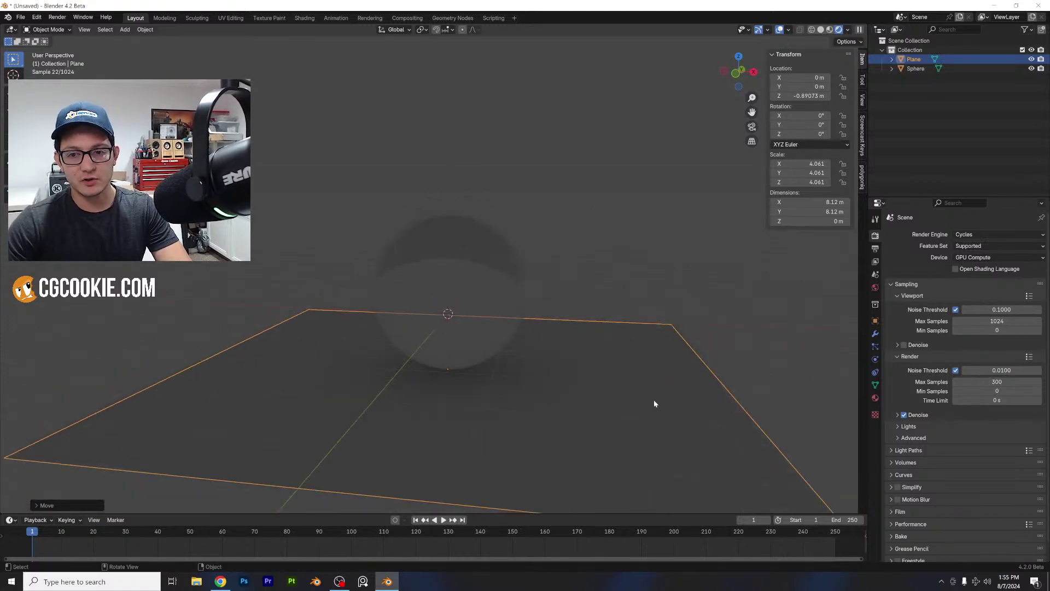
- Duplicate the plane, scale the copy to about 1.19 and move it to about X 2.29 m, Y 0.85 m, Z 2.08 m
key(shift+d)
key(s)
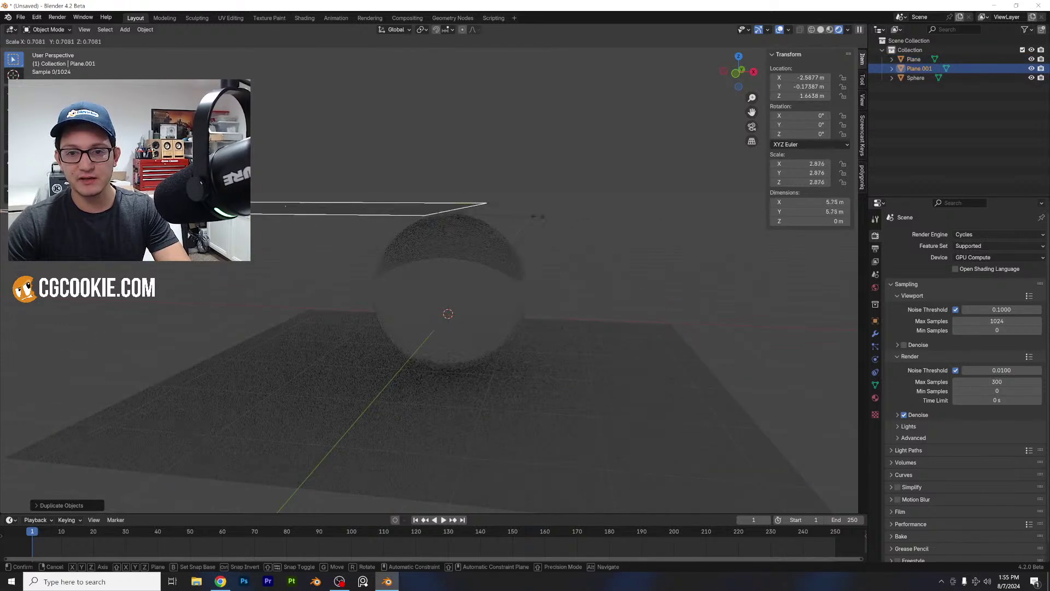
click(392, 194)
key(g)
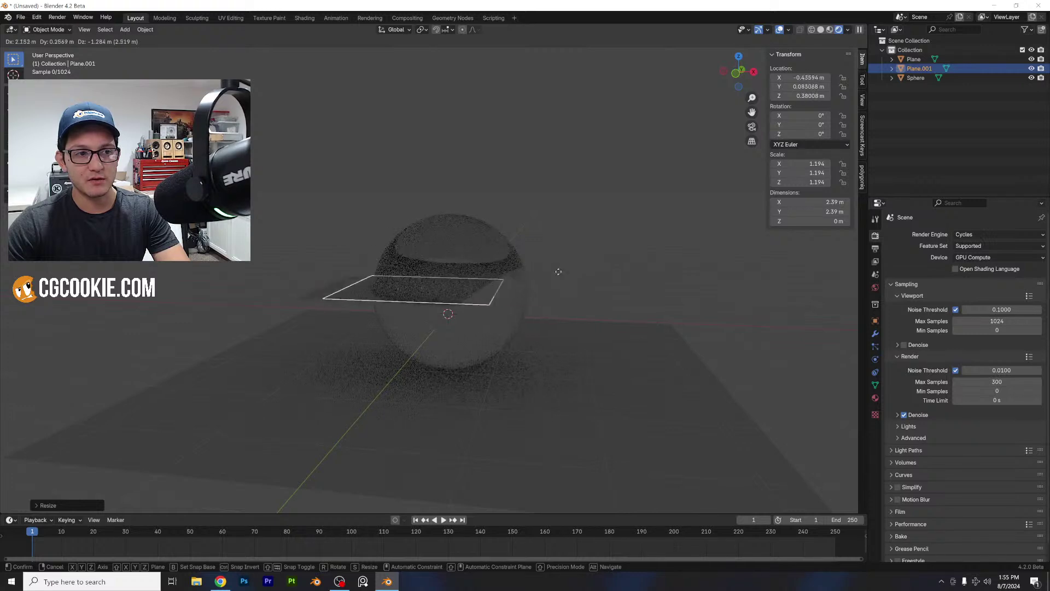
click(693, 179)
middle_drag(588, 262, 534, 295)
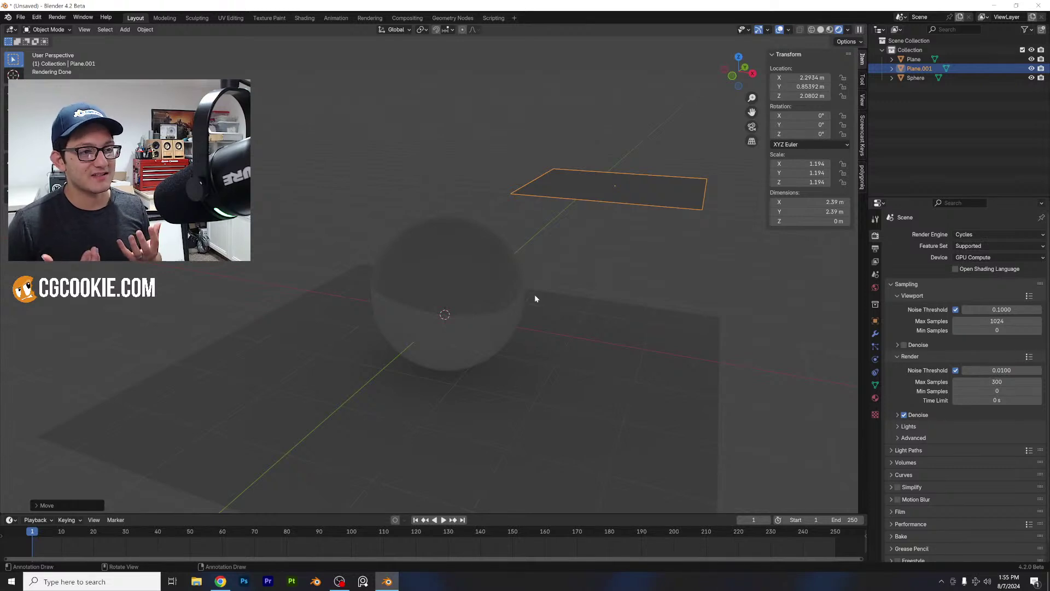
middle_drag(572, 306, 562, 266)
click(511, 263)
click(616, 259)
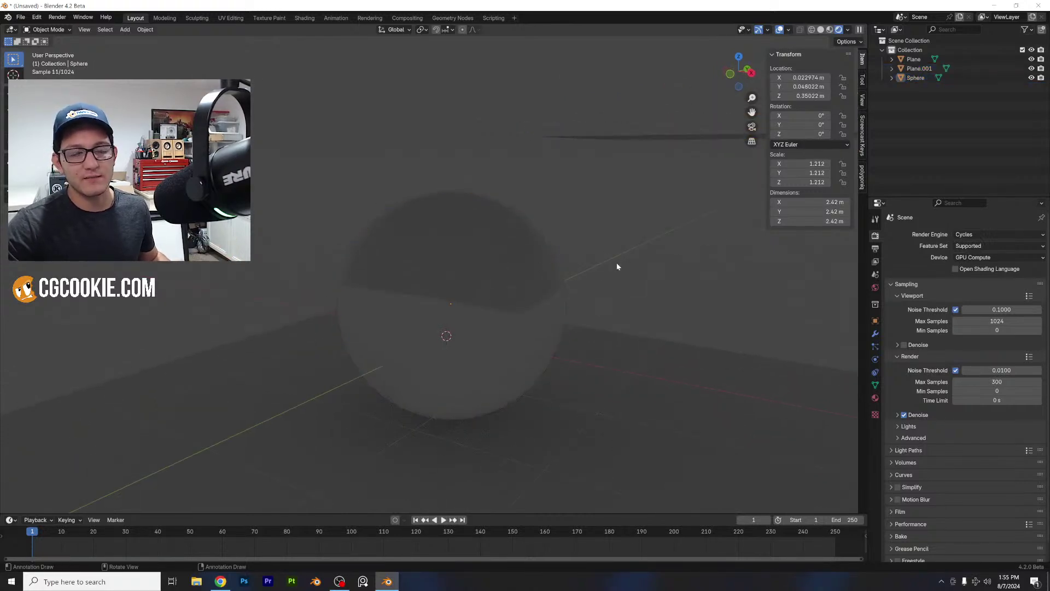
- Assign a Sky Texture to the world background color and set its sky type to Preetham
click(875, 287)
click(953, 292)
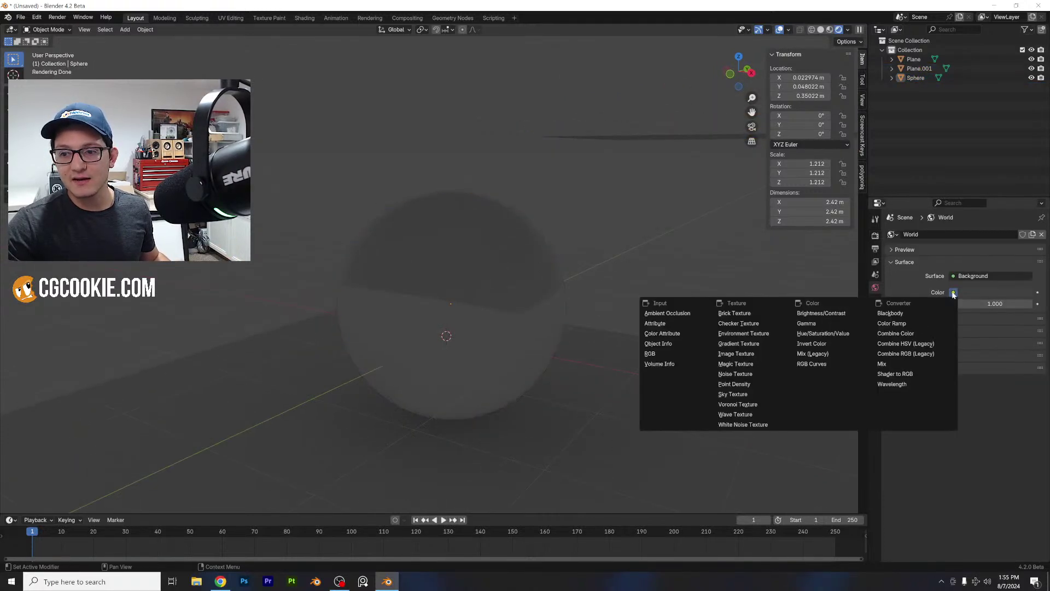
click(953, 292)
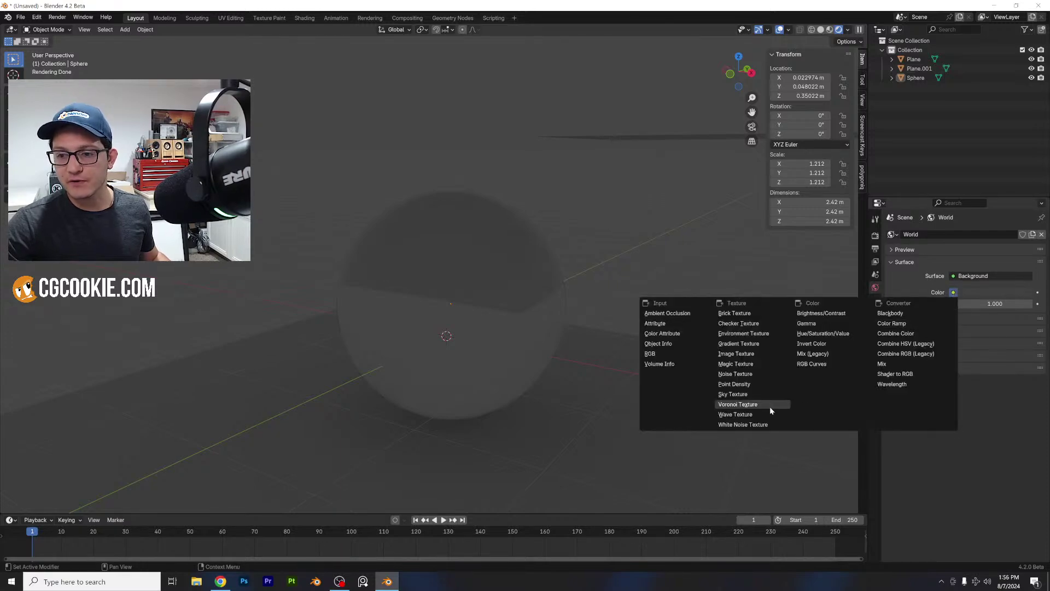
click(750, 394)
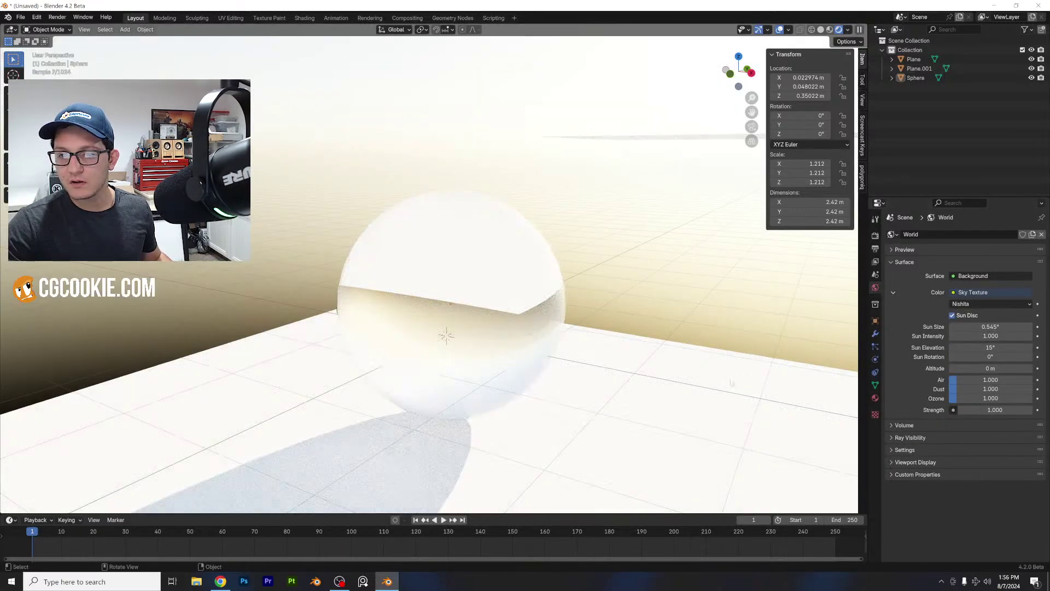
middle_drag(731, 381, 514, 350)
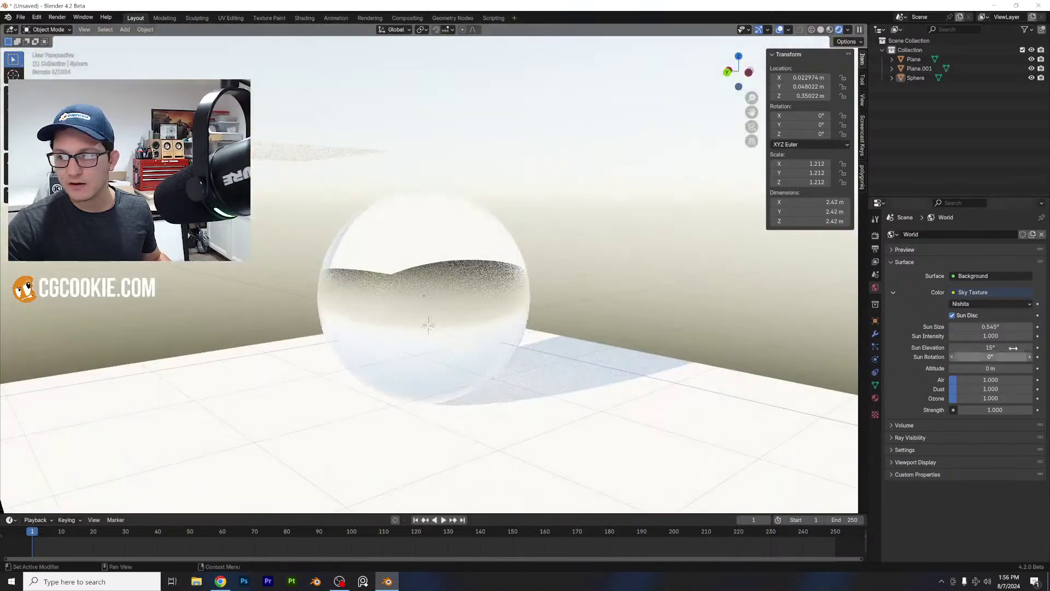
click(979, 303)
click(976, 326)
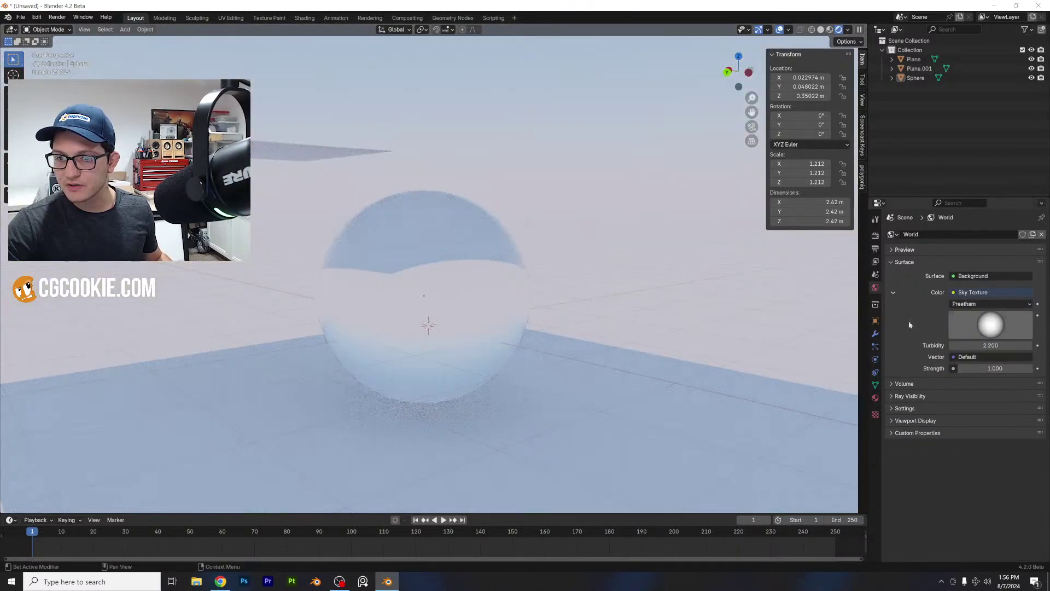
middle_drag(543, 298, 553, 314)
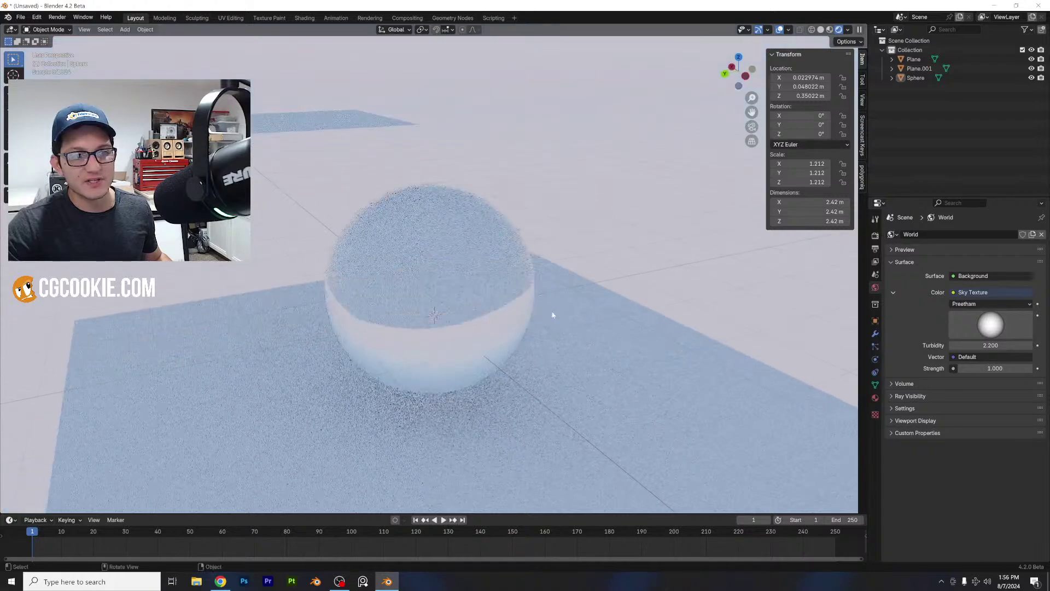
- Switch the world background color to an Environment Texture and load provence_studio_4k.hdr from the HDRIs folder
click(979, 294)
click(783, 337)
click(1009, 304)
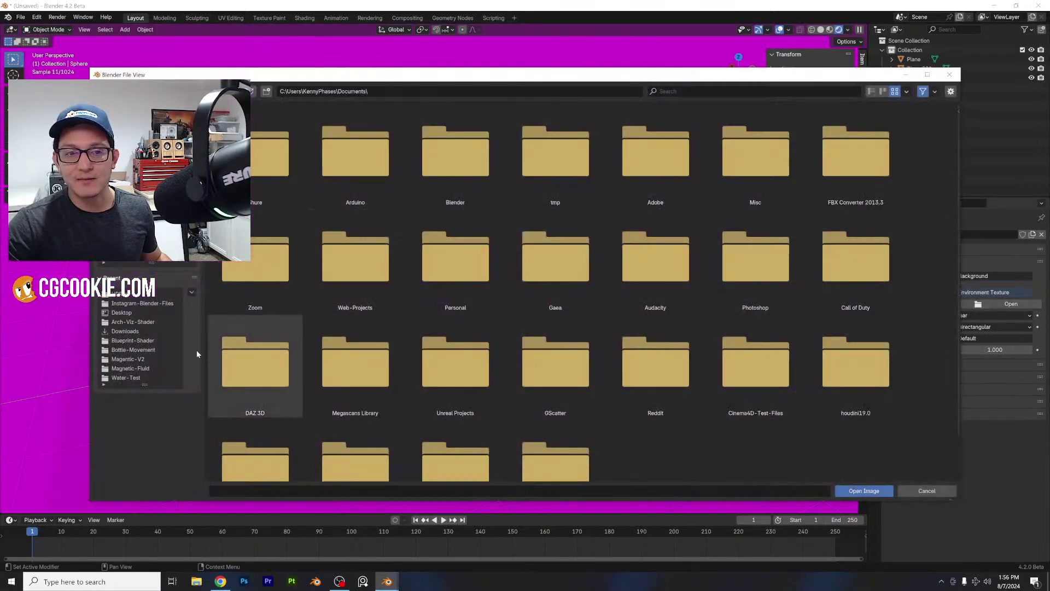
click(123, 295)
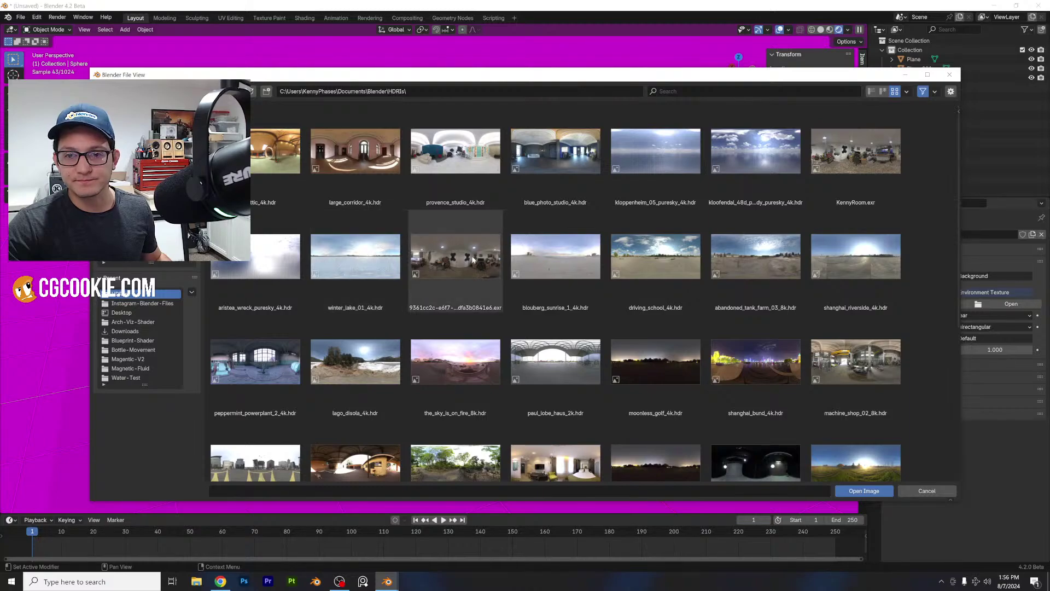
double_click(482, 162)
middle_drag(481, 241, 512, 228)
middle_drag(334, 195, 358, 200)
scroll(359, 199, down, 1)
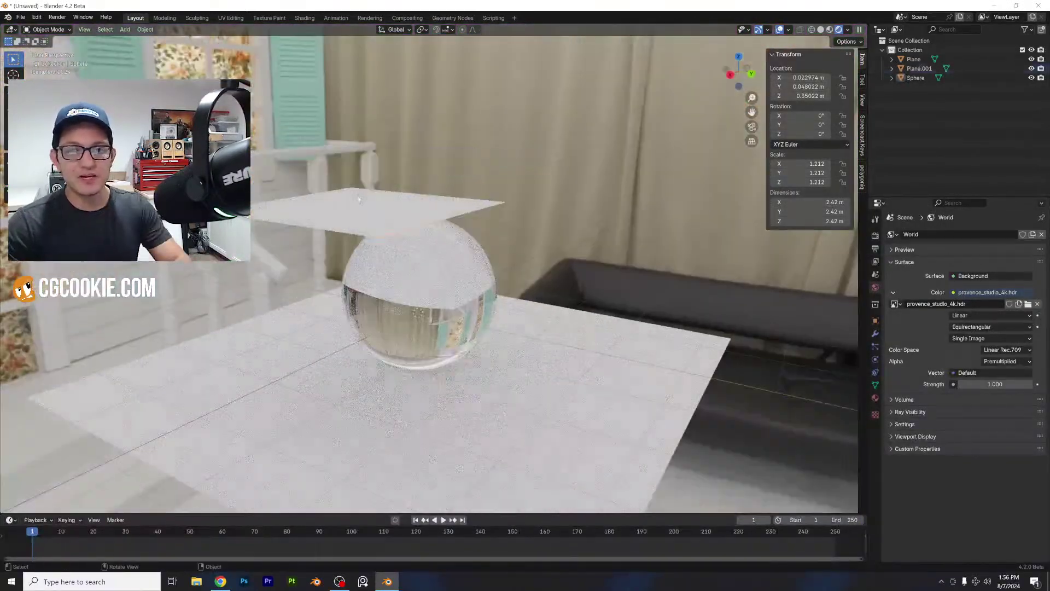
- Delete both planes, the smaller one above the glass sphere and the floor beneath it
click(359, 199)
key(Delete)
click(482, 325)
key(Delete)
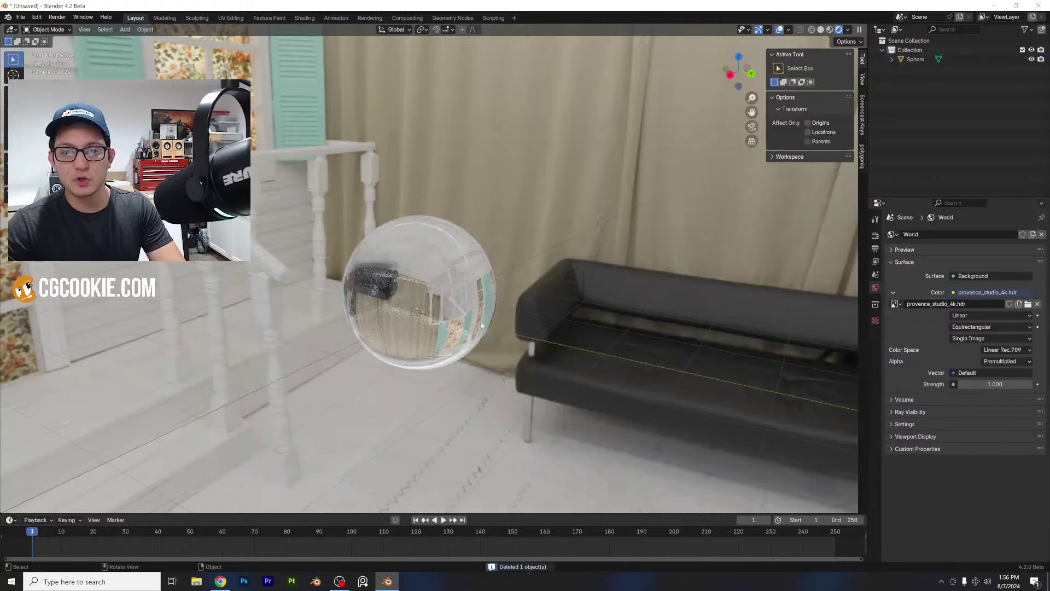
- Examine the reflections and refractions in the glass sphere from several angles and distances against the studio environment
middle_drag(481, 325, 510, 314)
scroll(537, 318, up, 3)
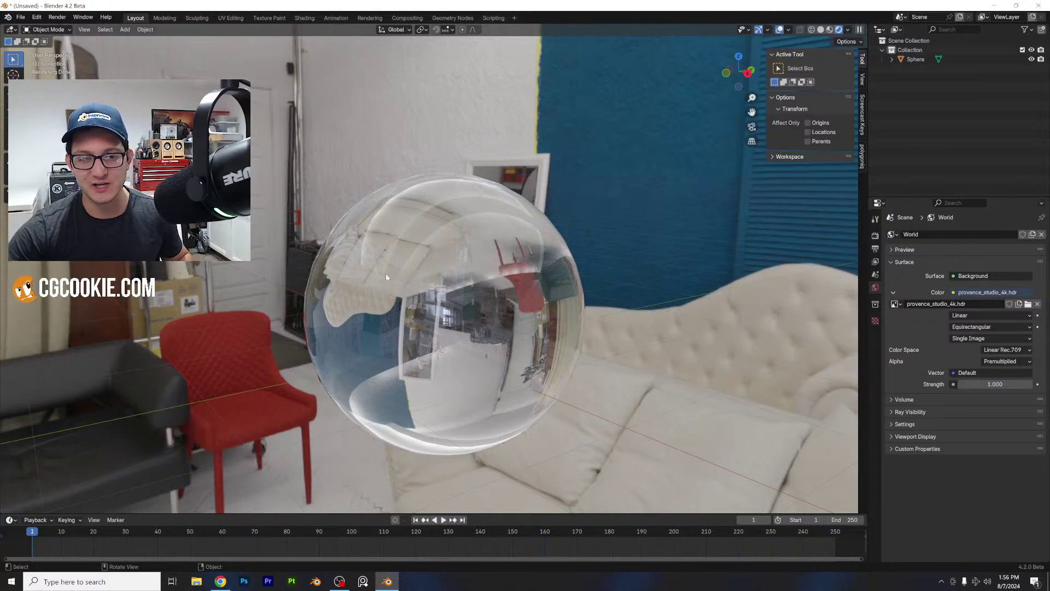
middle_drag(386, 277, 468, 291)
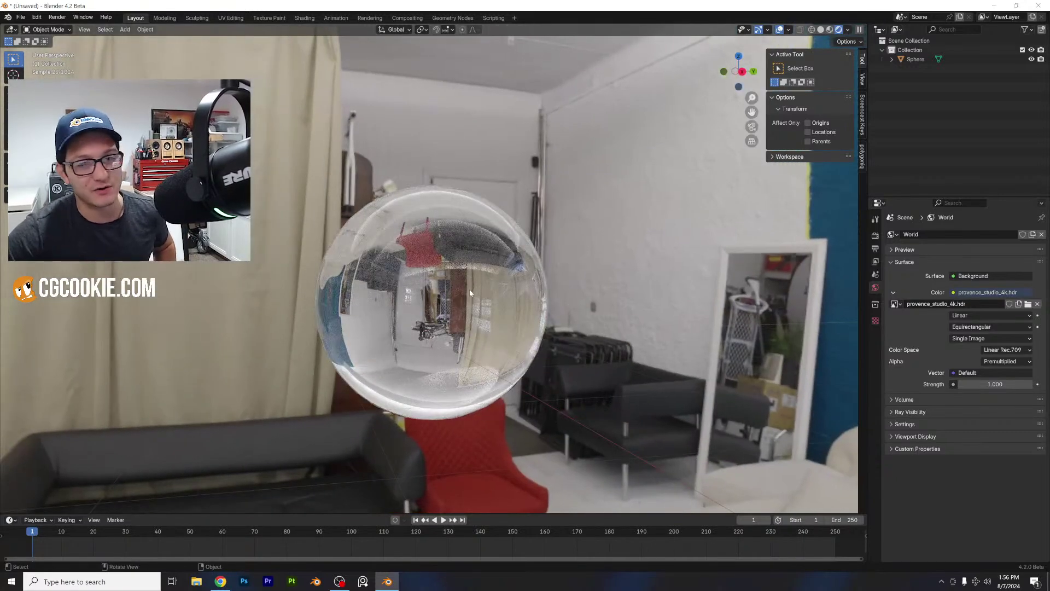
scroll(469, 290, up, 2)
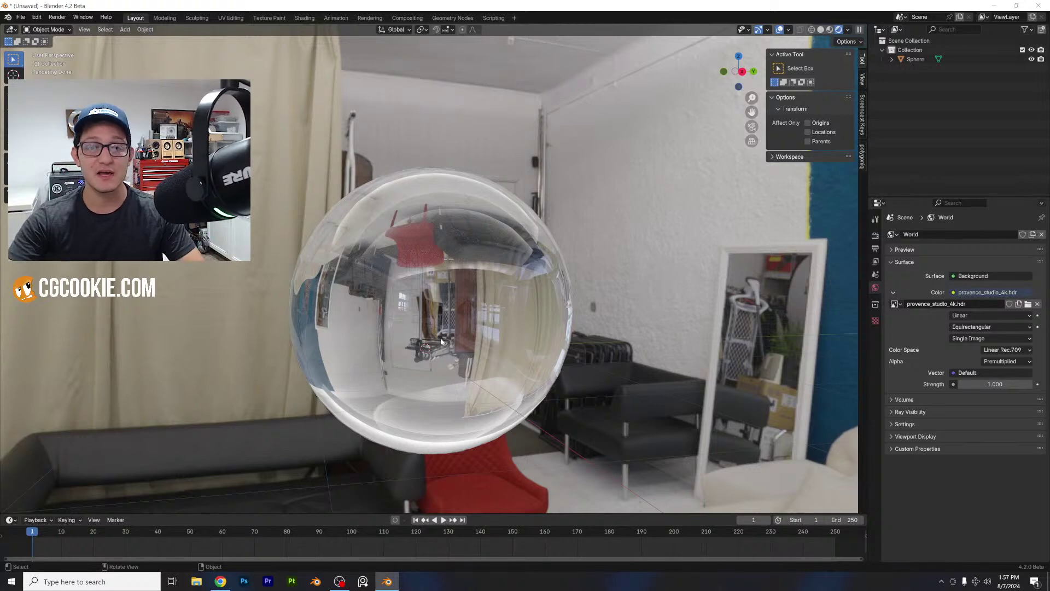
click(375, 242)
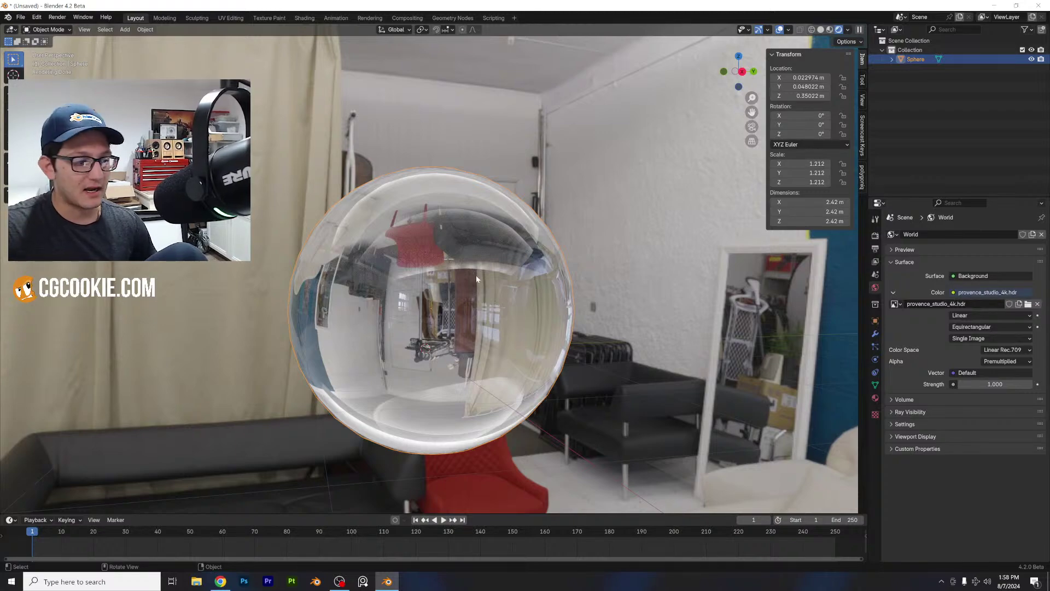
scroll(445, 289, up, 2)
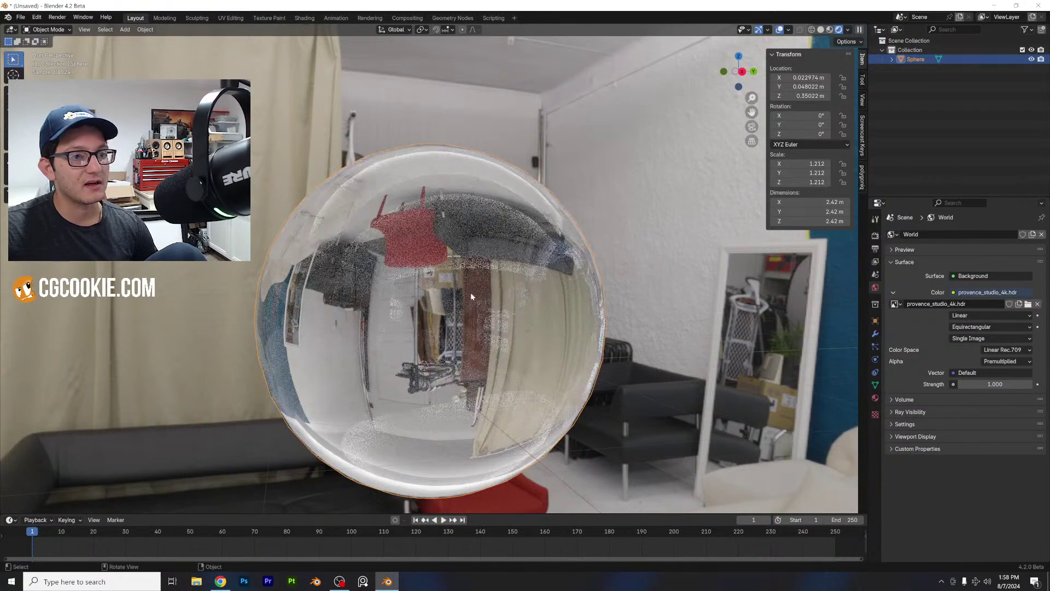
middle_drag(468, 293, 465, 311)
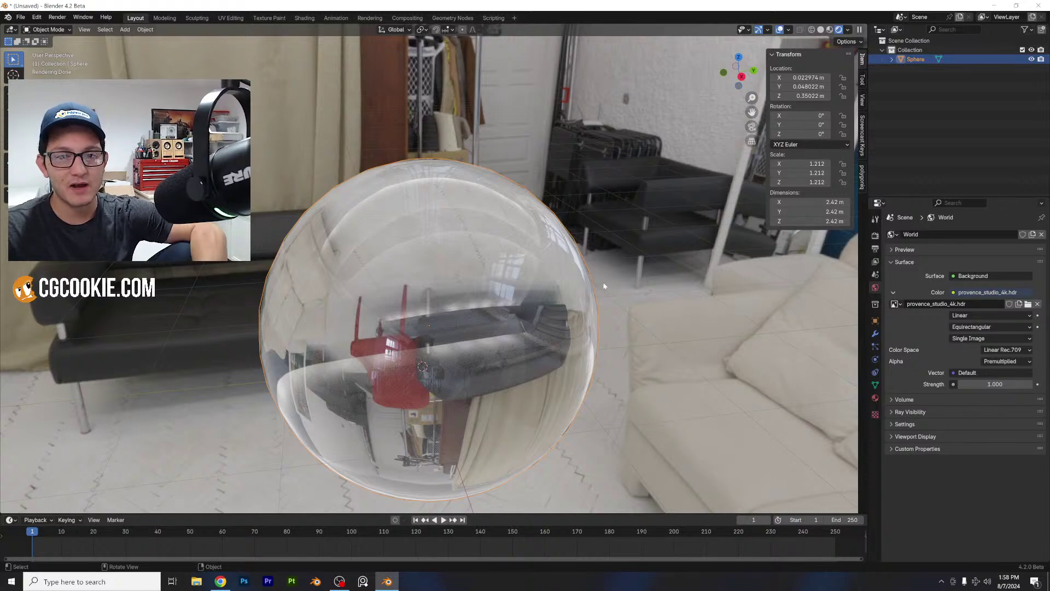
scroll(628, 297, up, 1)
shift+middle_drag(633, 307, 661, 275)
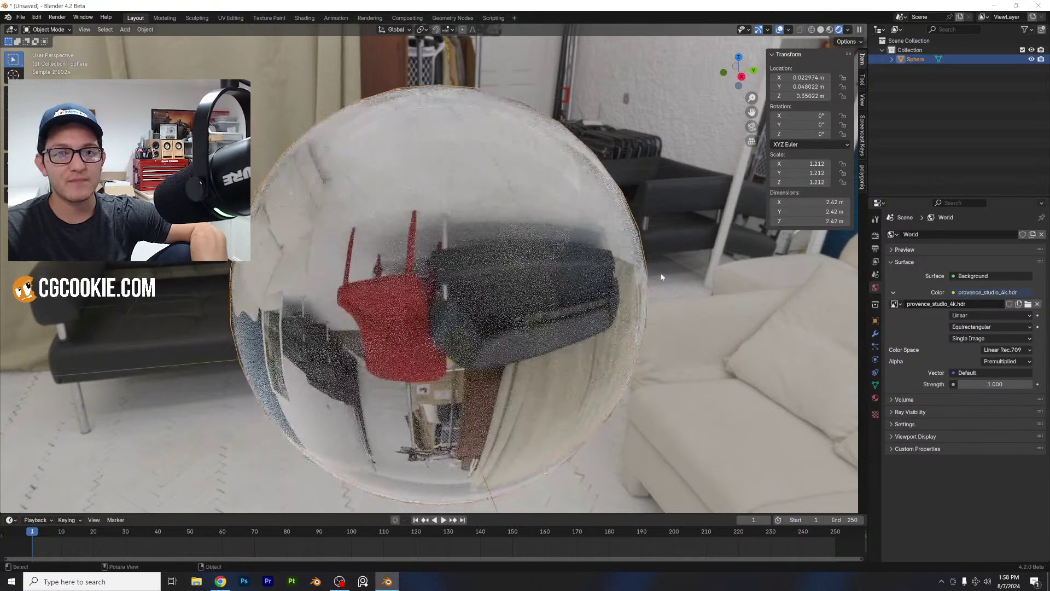
scroll(662, 276, down, 1)
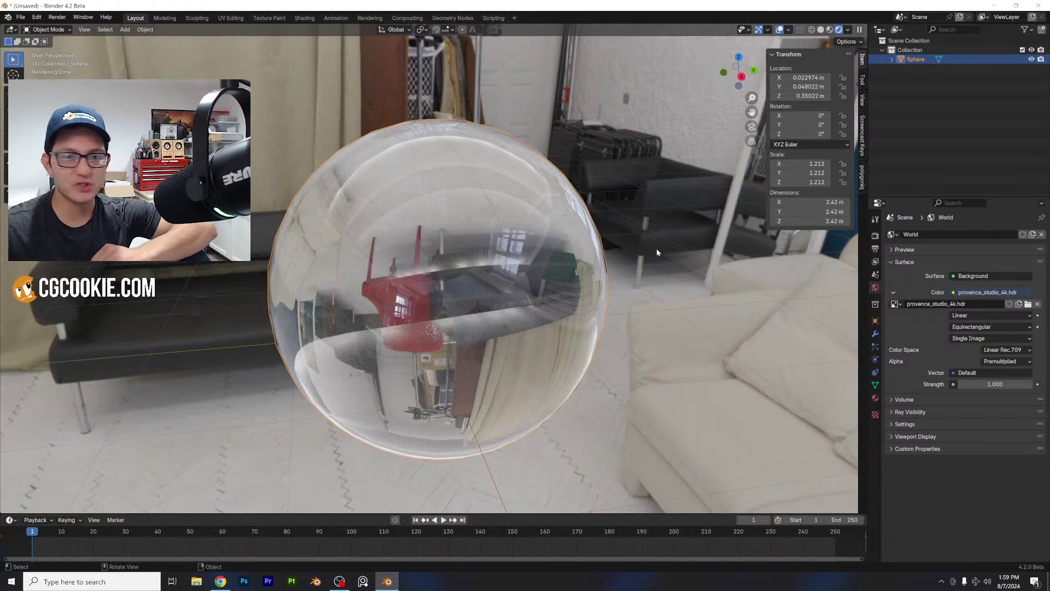
middle_drag(462, 264, 633, 261)
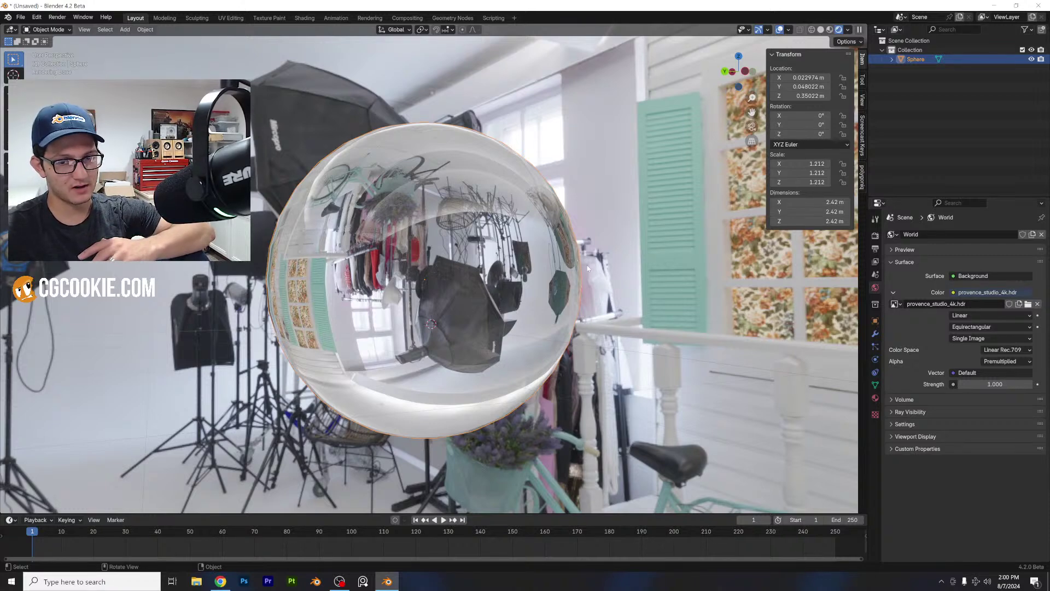
scroll(587, 268, up, 2)
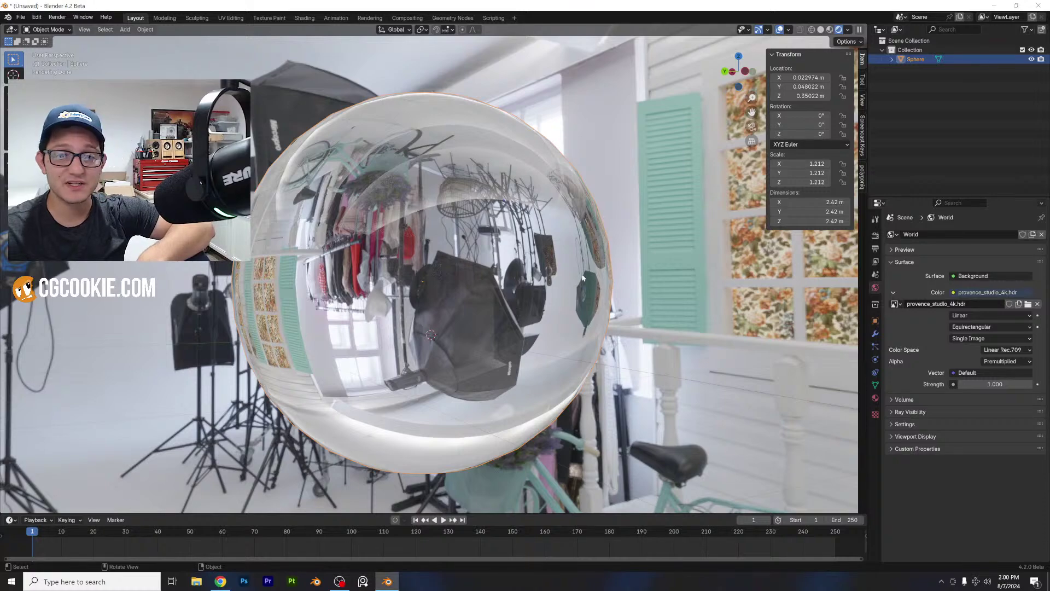
mouse_move(581, 272)
middle_down()
mouse_move(570, 278)
mouse_move(580, 259)
middle_up()
scroll(580, 260, down, 1)
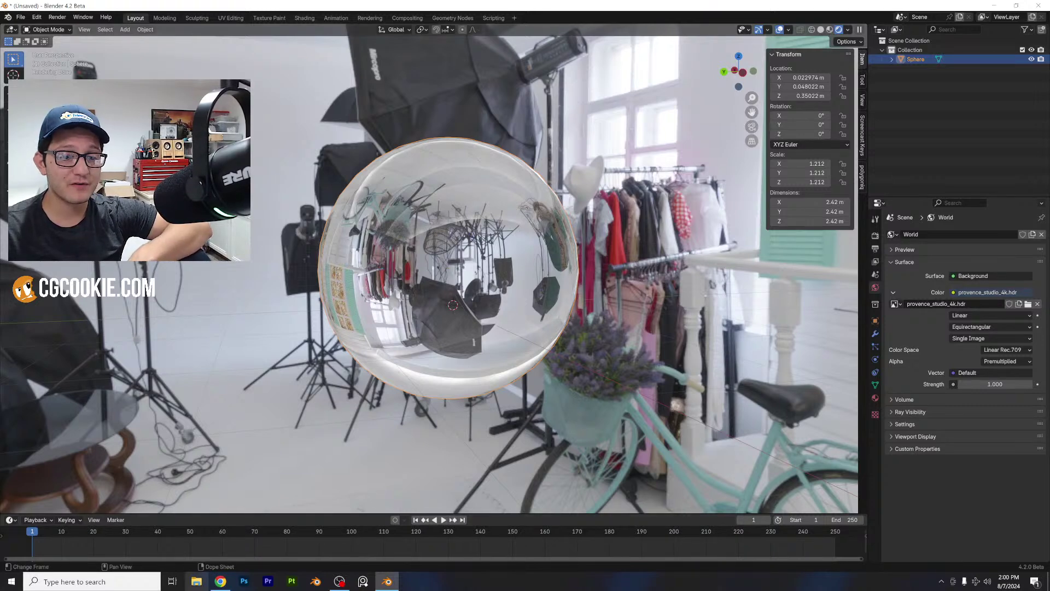
- Start opening another file and save the current sphere scene as Liquid-Leveler.blend in the Instagram-Blender-Files folder, replacing the existing file
click(20, 17)
click(43, 38)
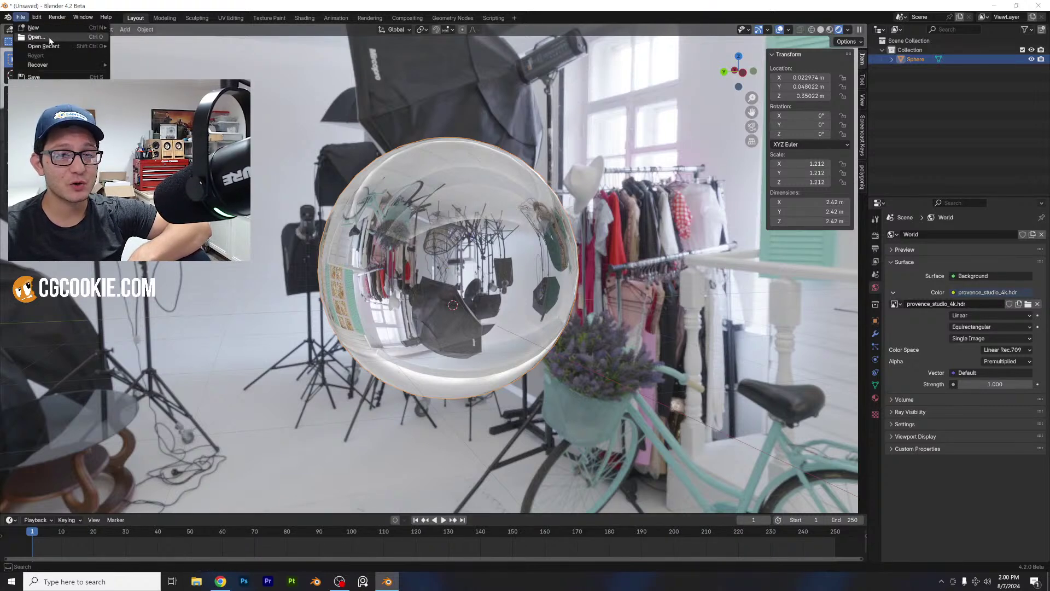
click(496, 305)
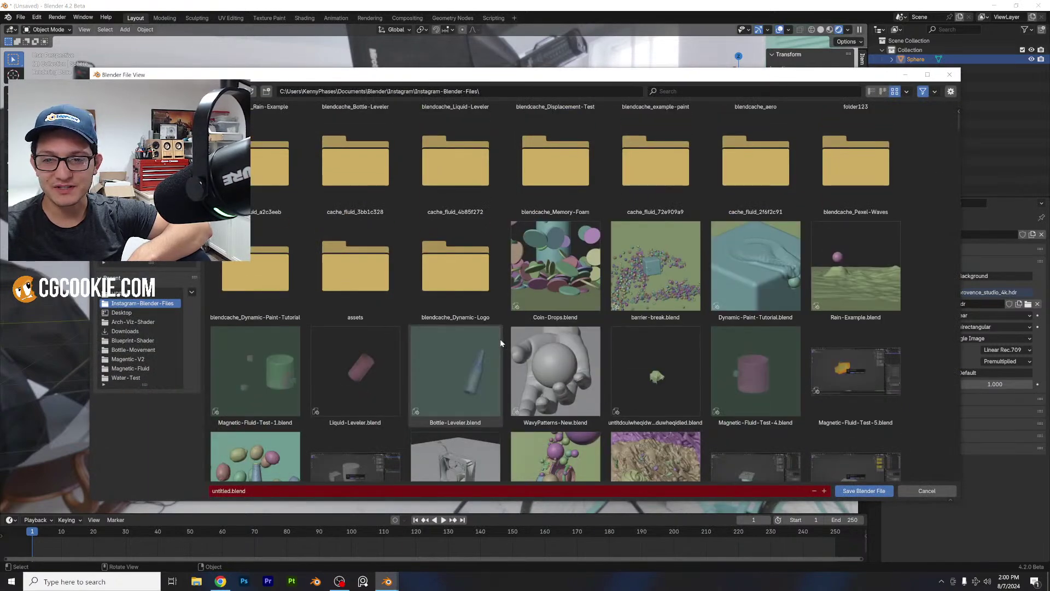
scroll(500, 343, down, 1)
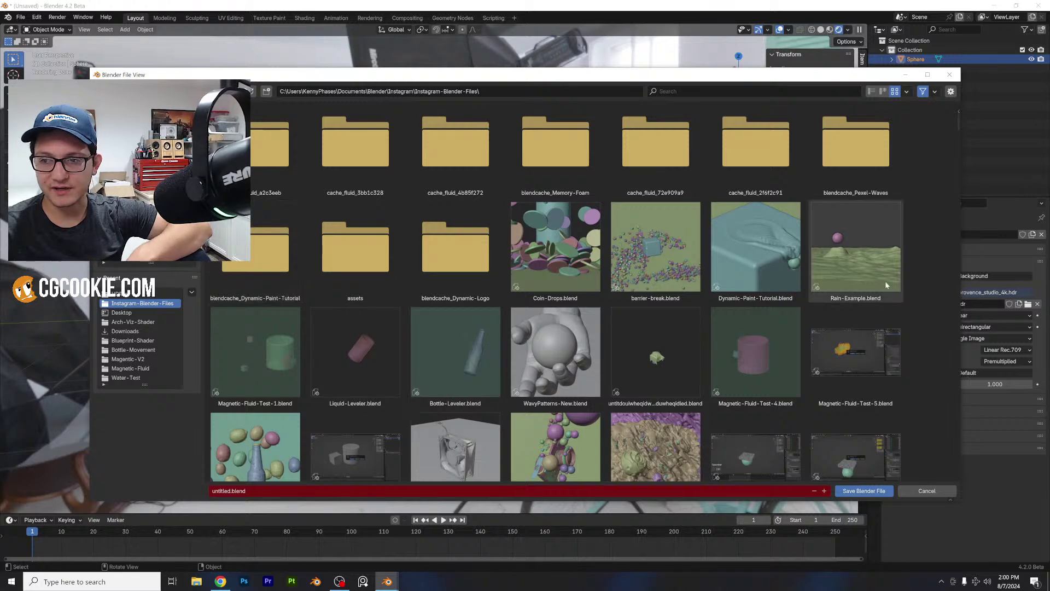
click(346, 351)
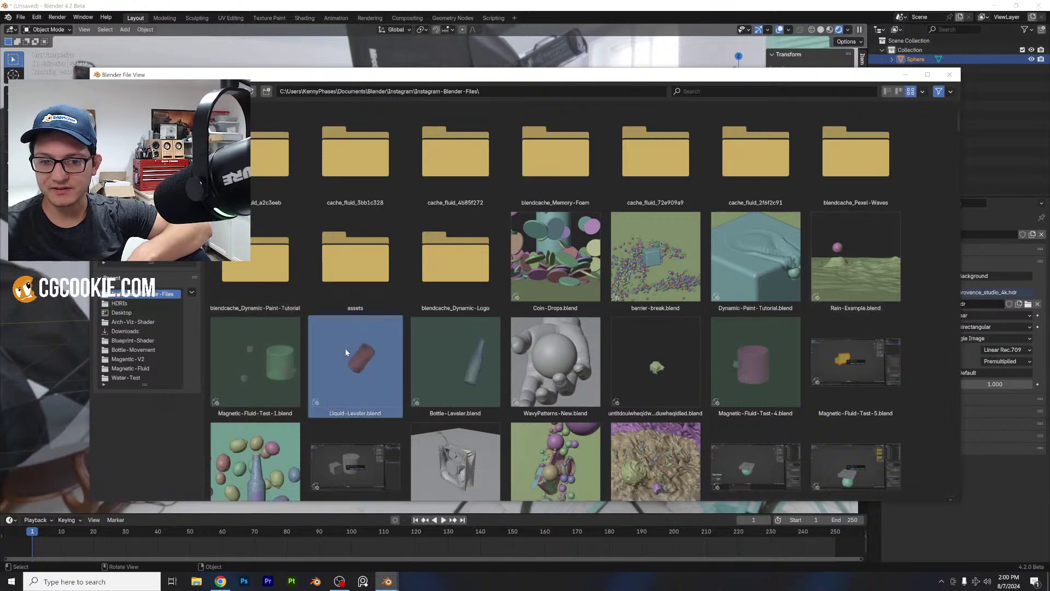
double_click(345, 351)
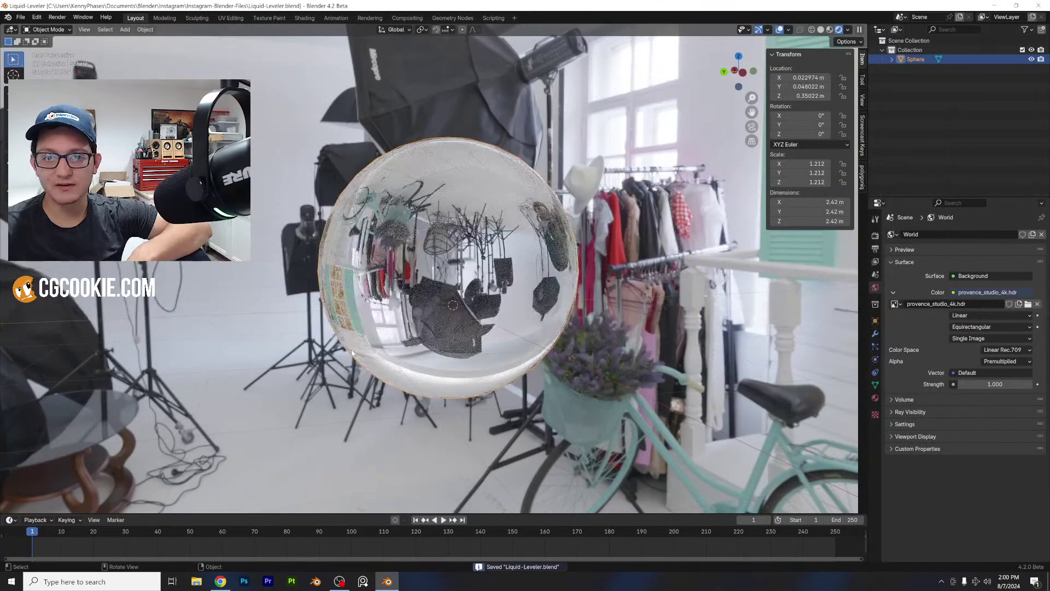
- Browse the saved example files and open Dynamic-Bottle.blend from the Desktop folder
click(20, 17)
click(34, 39)
scroll(486, 432, down, 4)
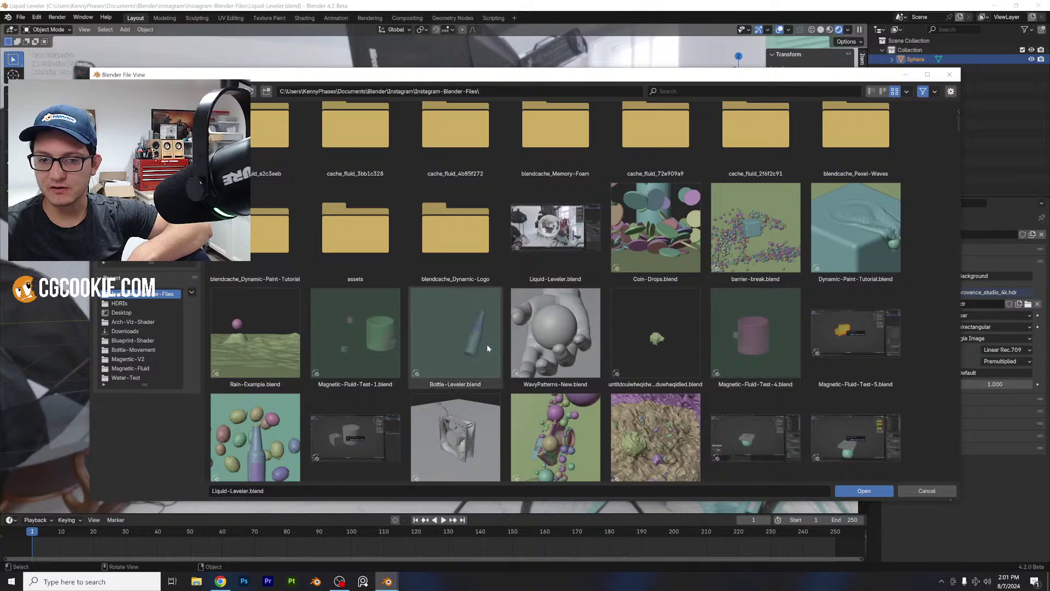
scroll(588, 339, down, 2)
scroll(587, 342, up, 2)
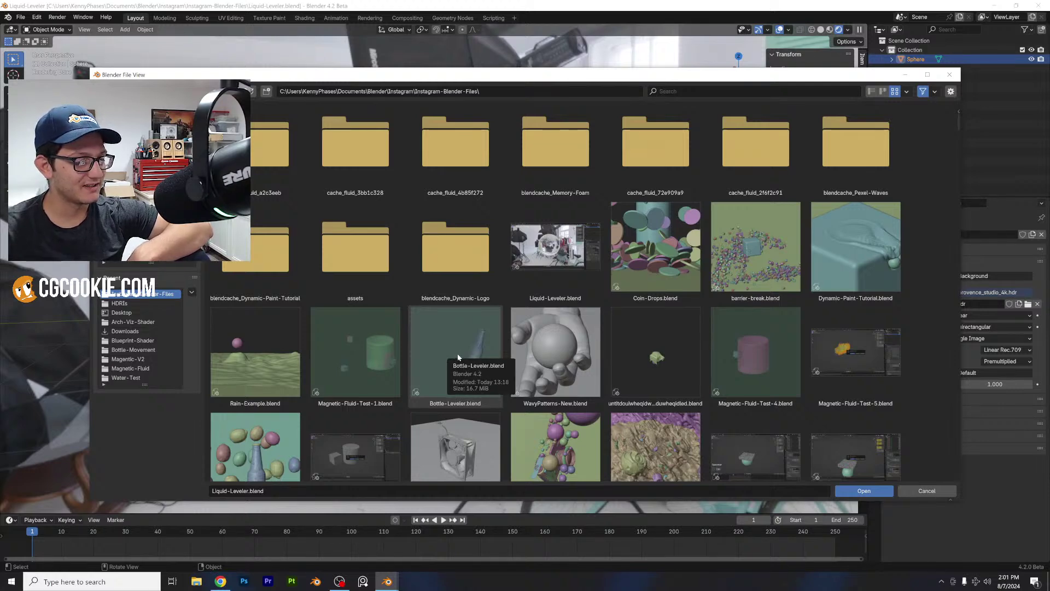
scroll(464, 348, down, 5)
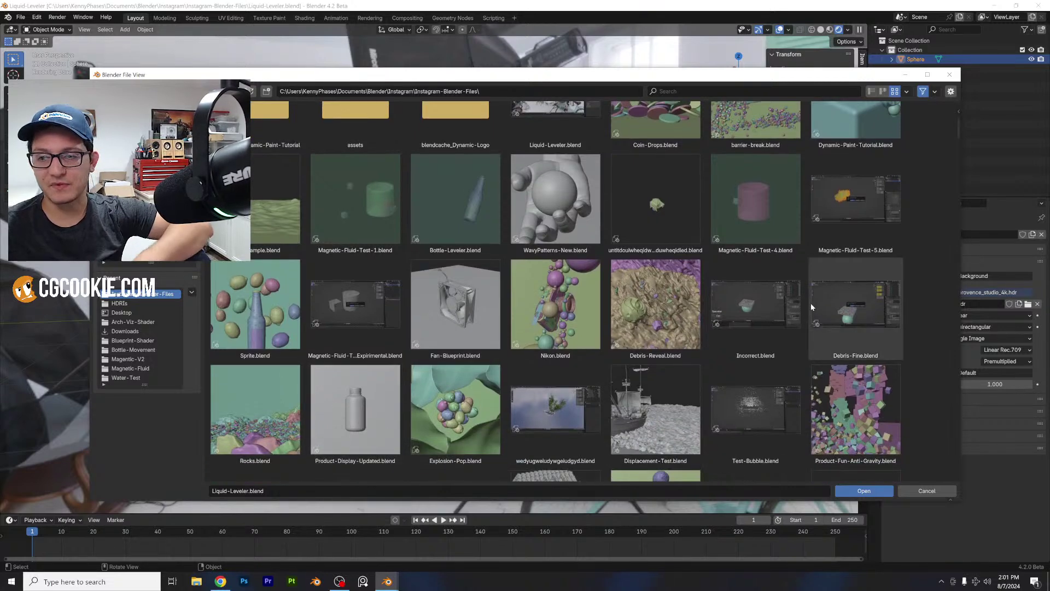
click(121, 312)
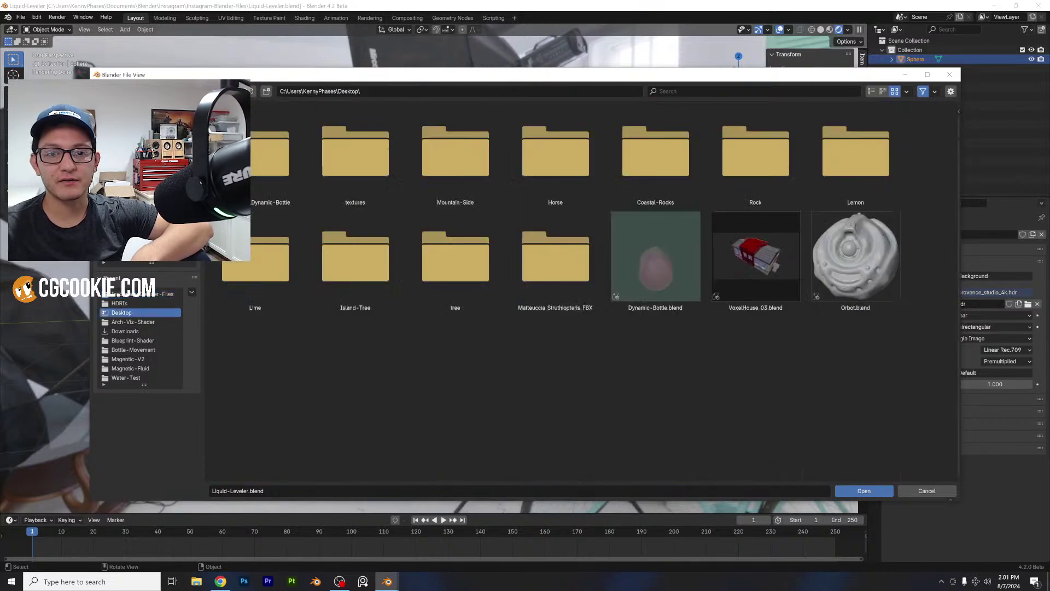
double_click(671, 253)
- Play the bottle animation from frame 0 and select the liquid inside the bottle
middle_drag(358, 263, 416, 266)
click(28, 531)
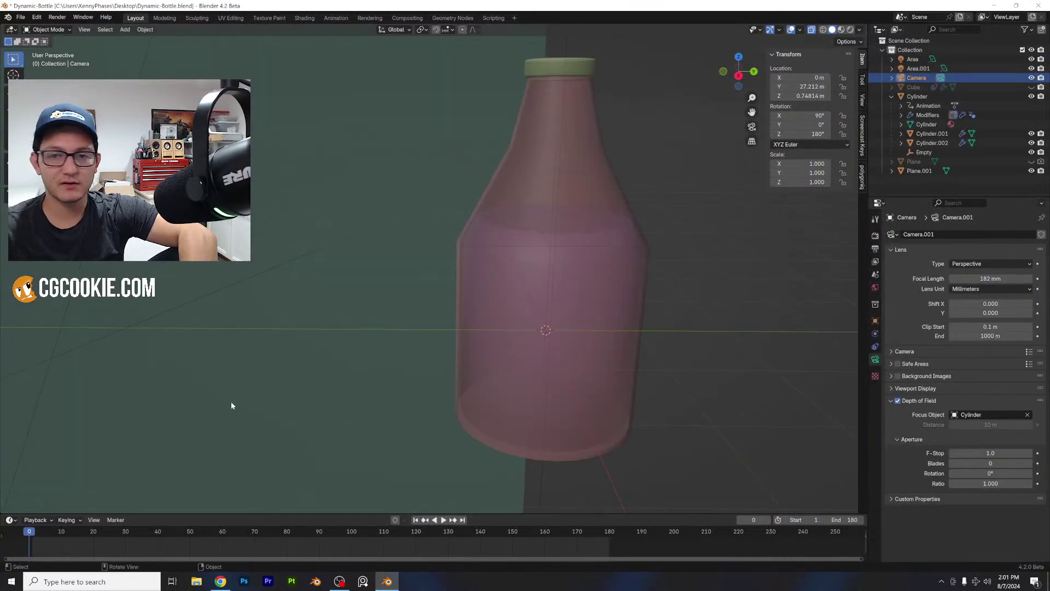
key(space)
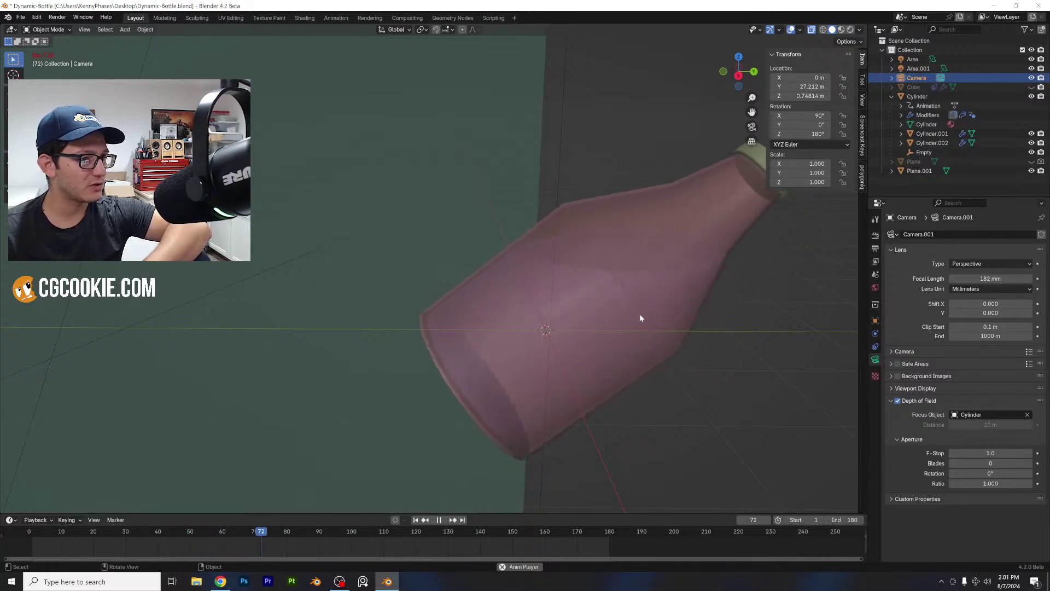
click(587, 319)
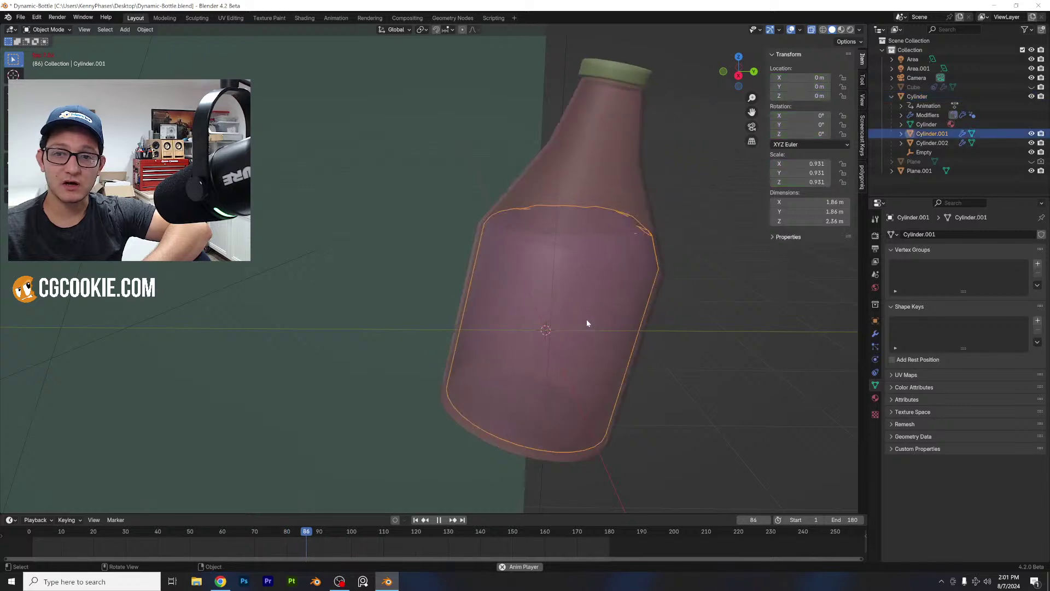